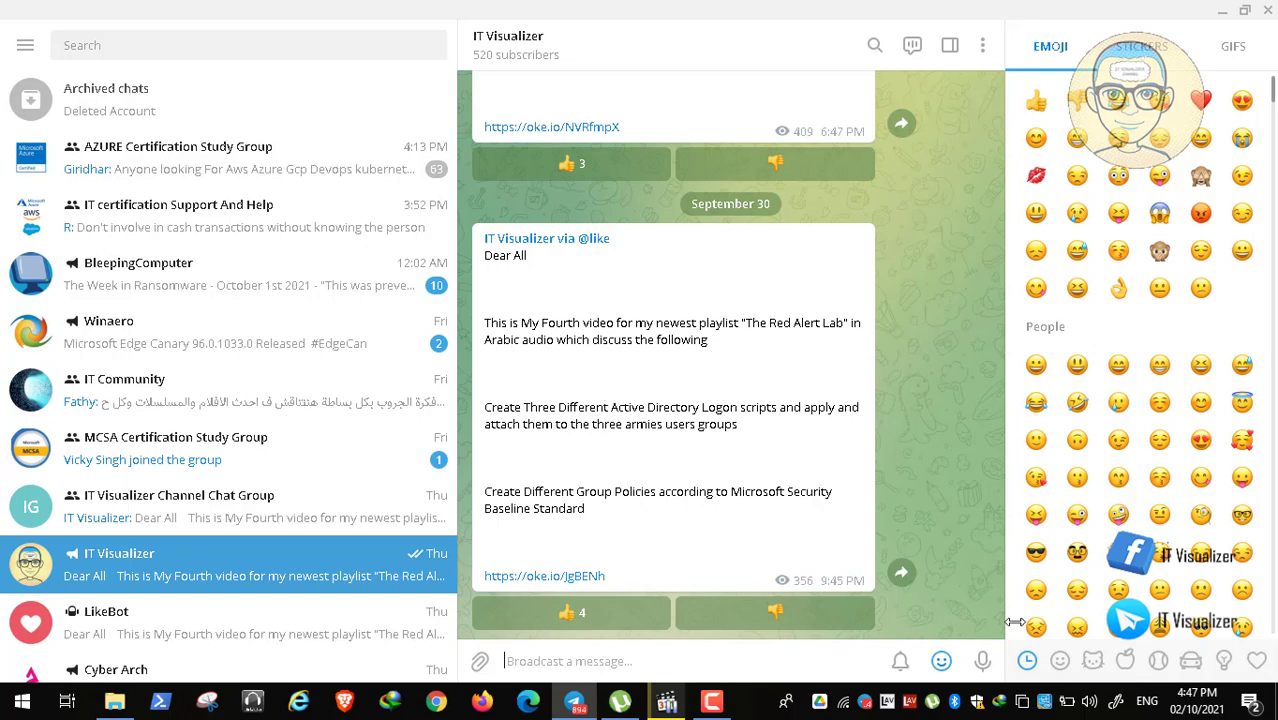
Step: Open and close the input-language list several times without switching language
left_click(1153, 702)
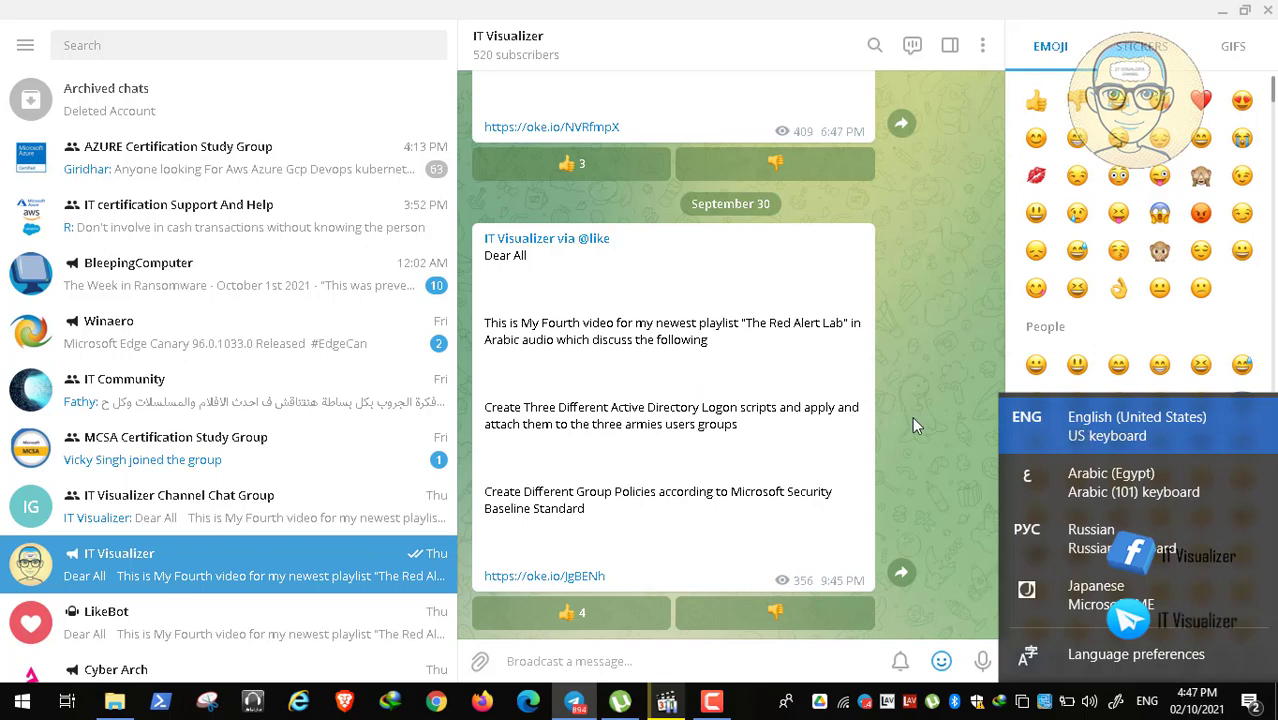
left_click(760, 440)
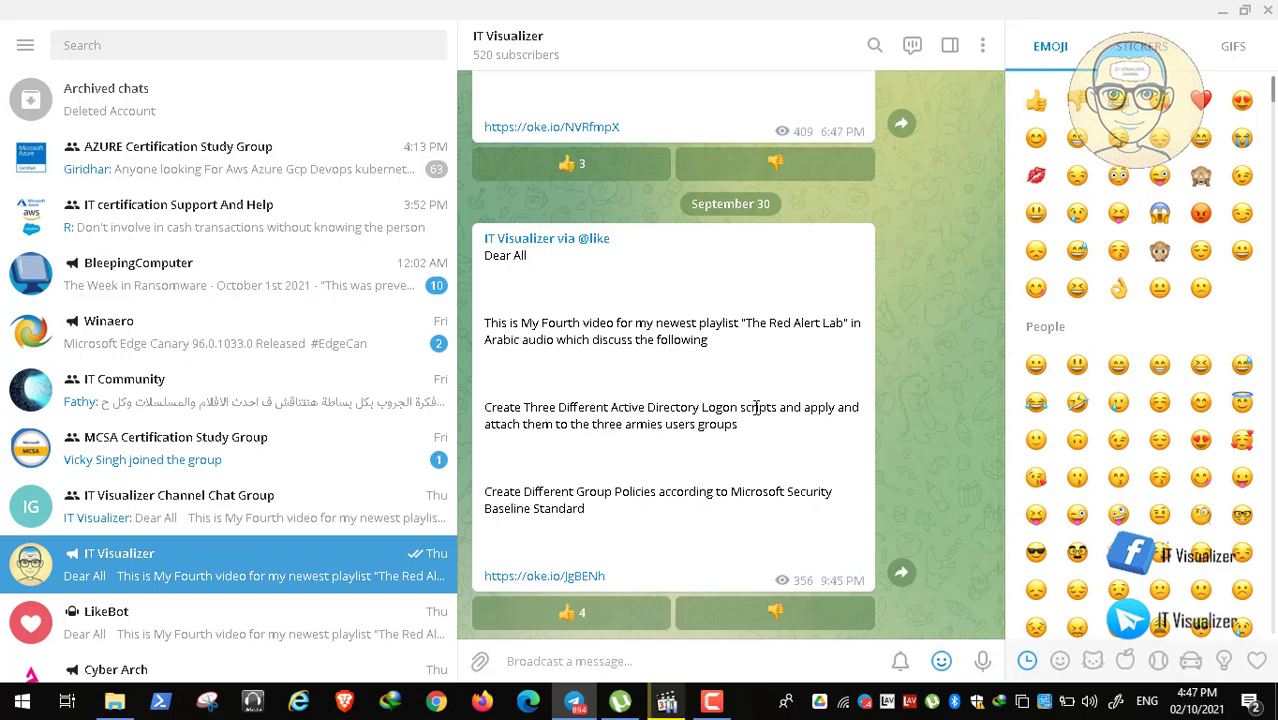
left_click(1150, 702)
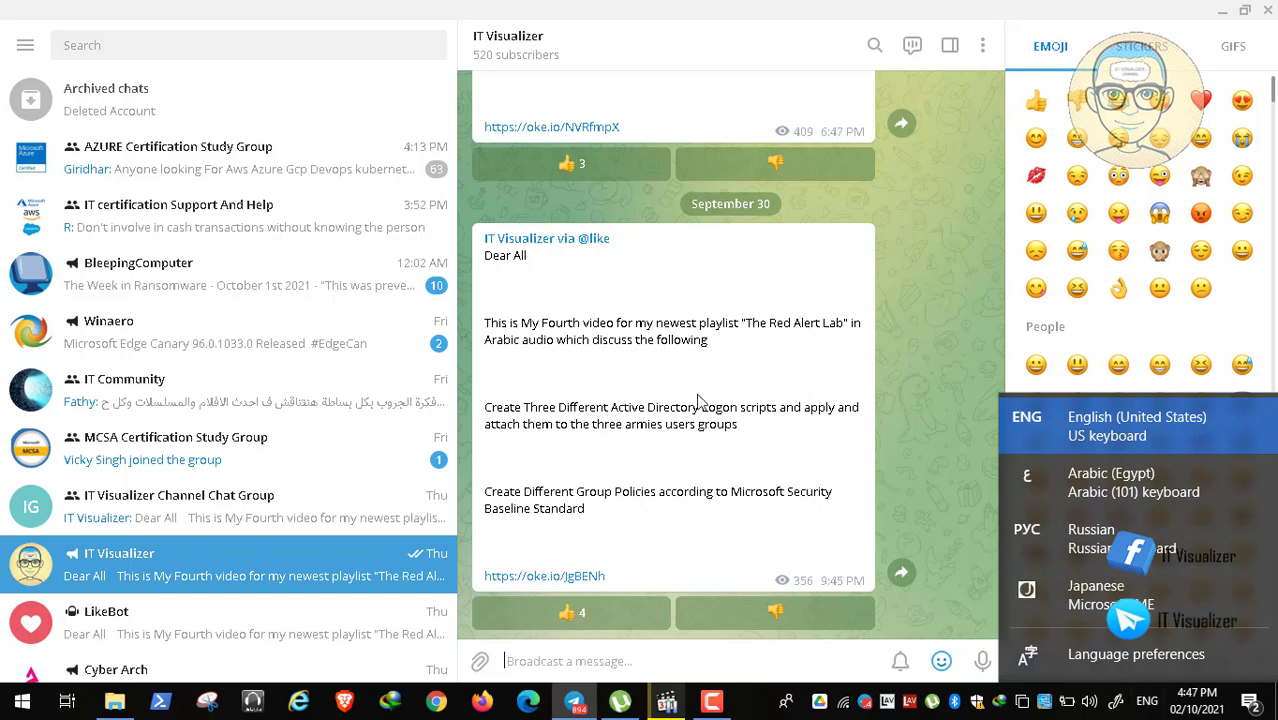
left_click(648, 405)
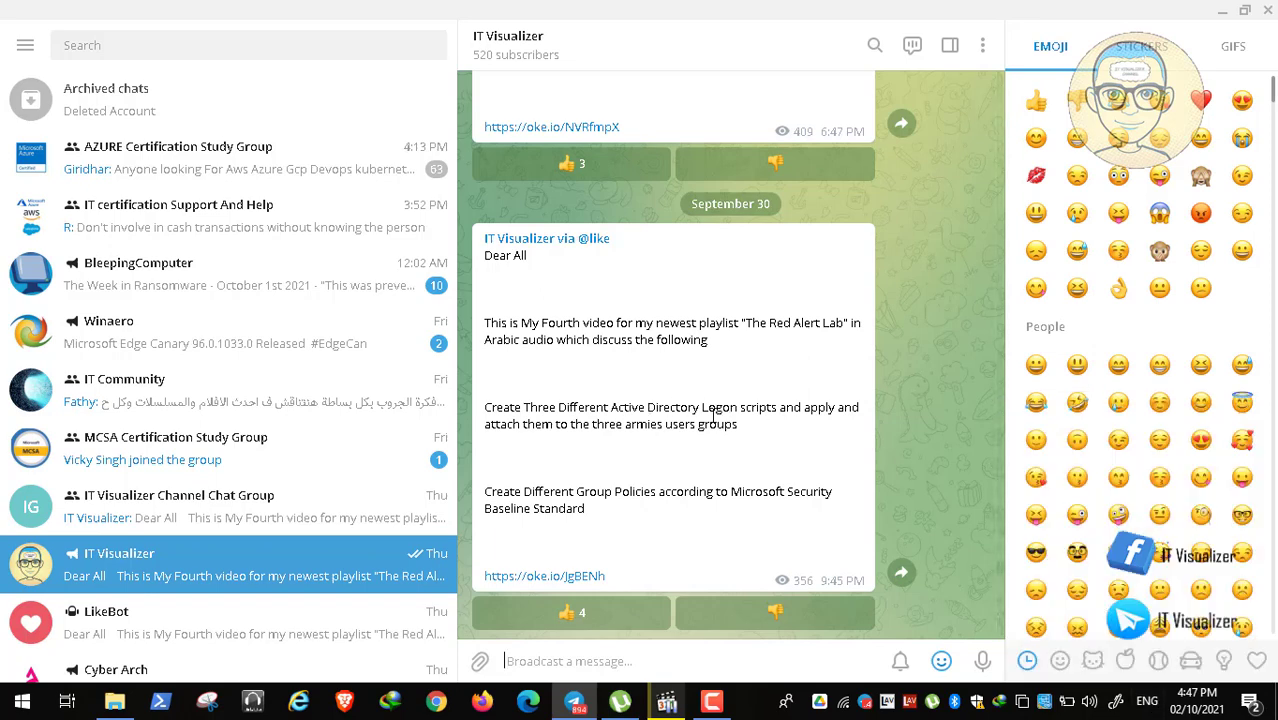
left_click(1147, 700)
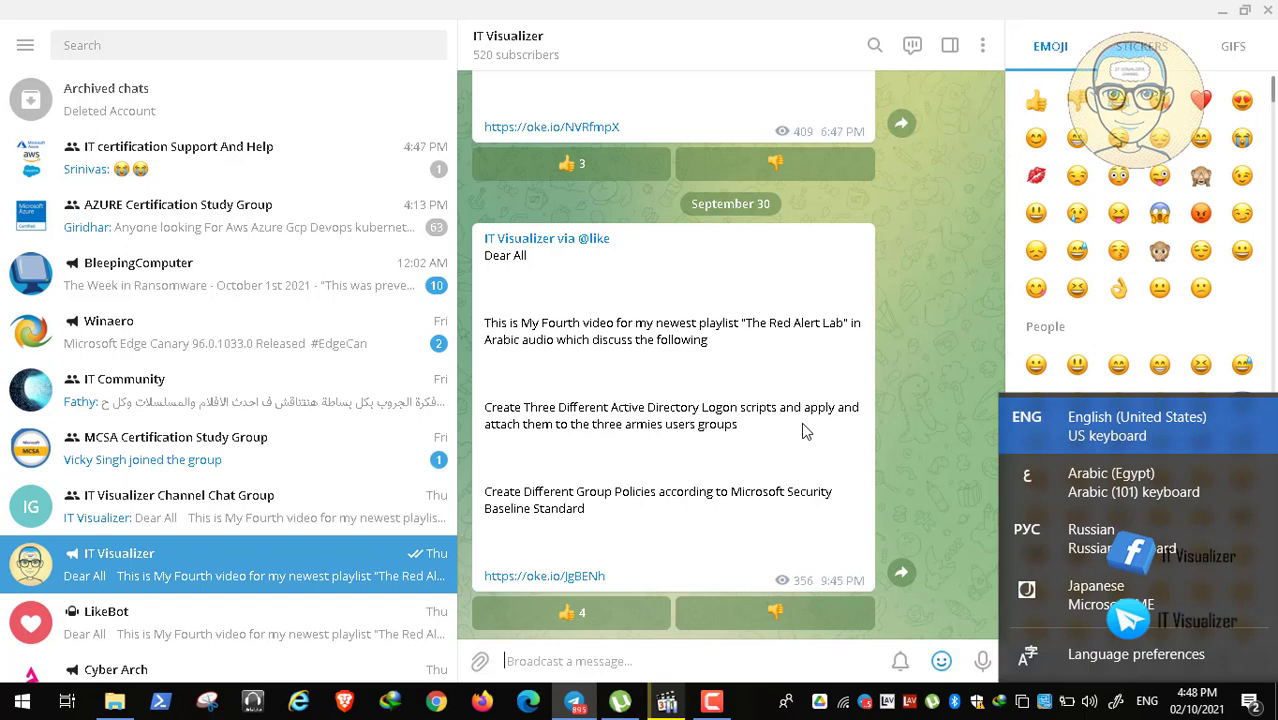
left_click(1225, 10)
Step: Minimize Telegram, view This PC's system properties, then close the System window
left_click(1225, 12)
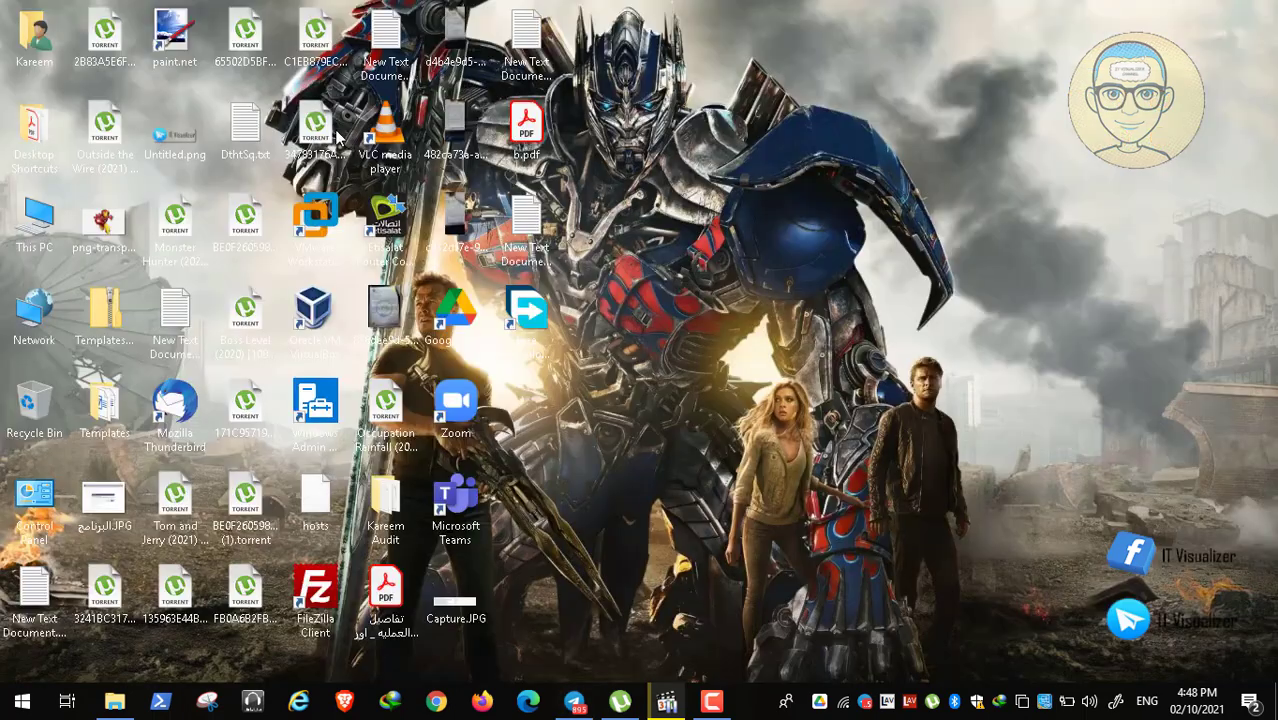
left_click(44, 222)
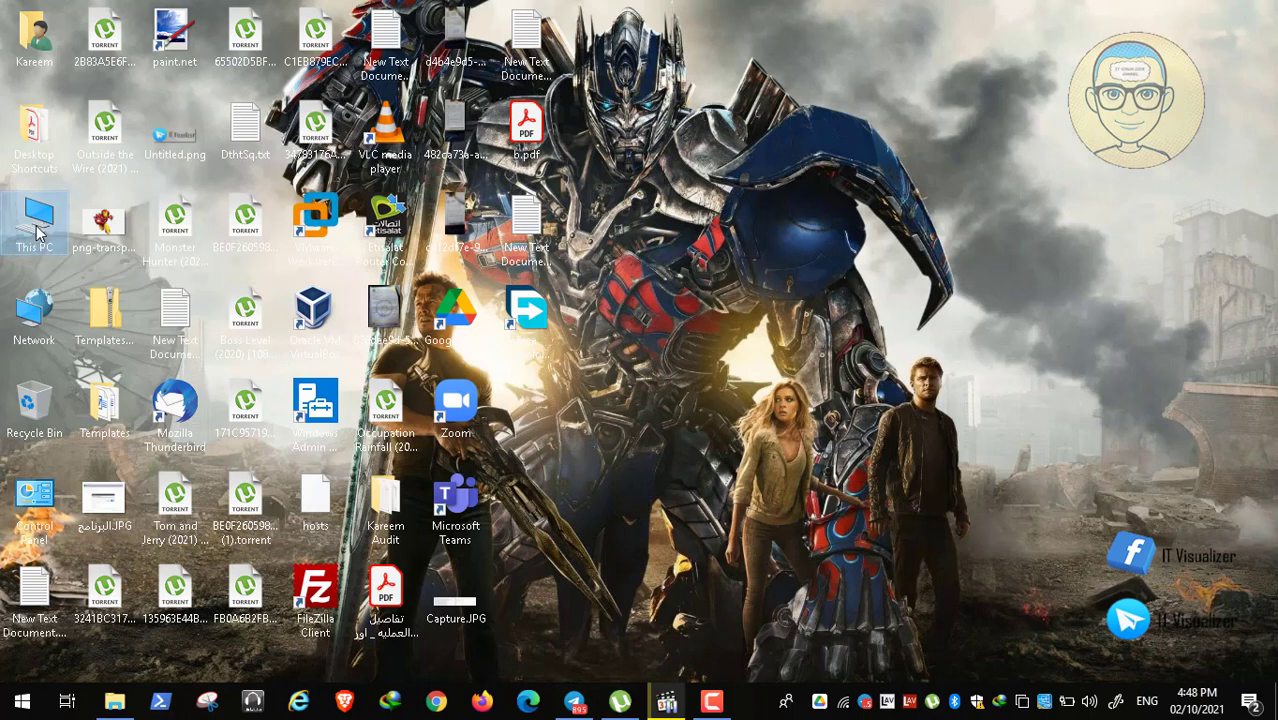
right_click(35, 224)
left_click(178, 453)
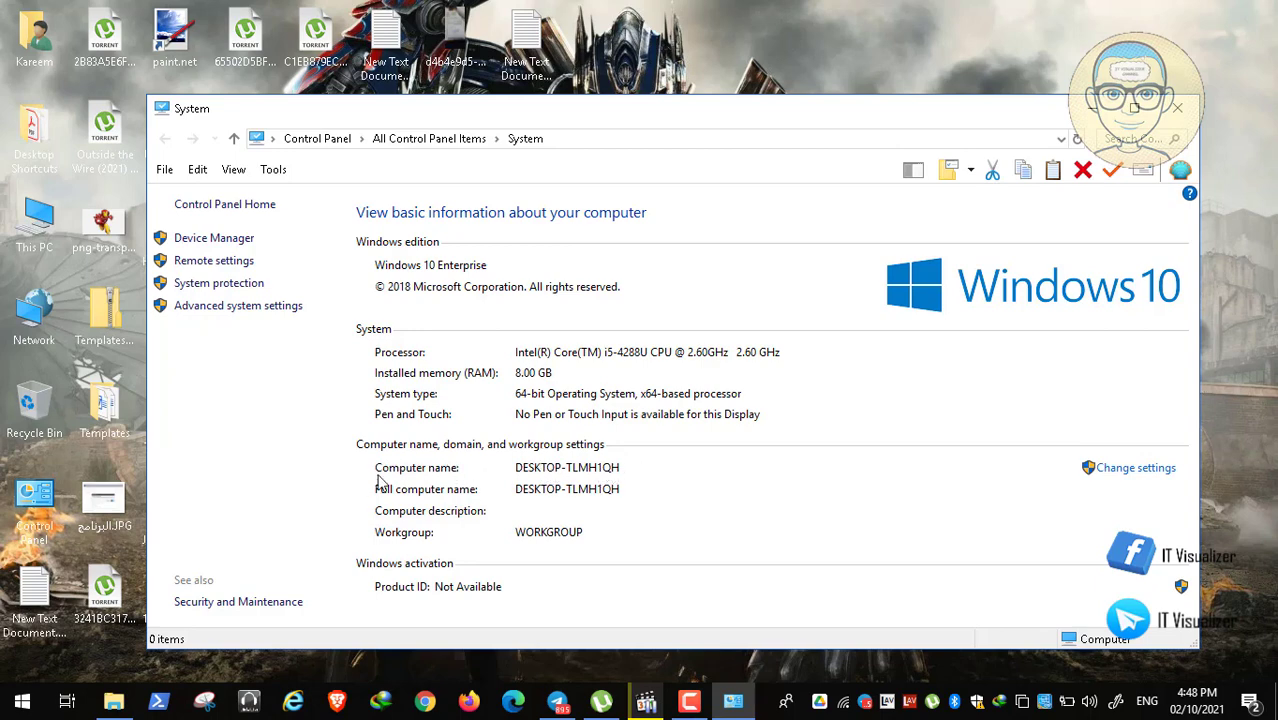
left_click(1177, 108)
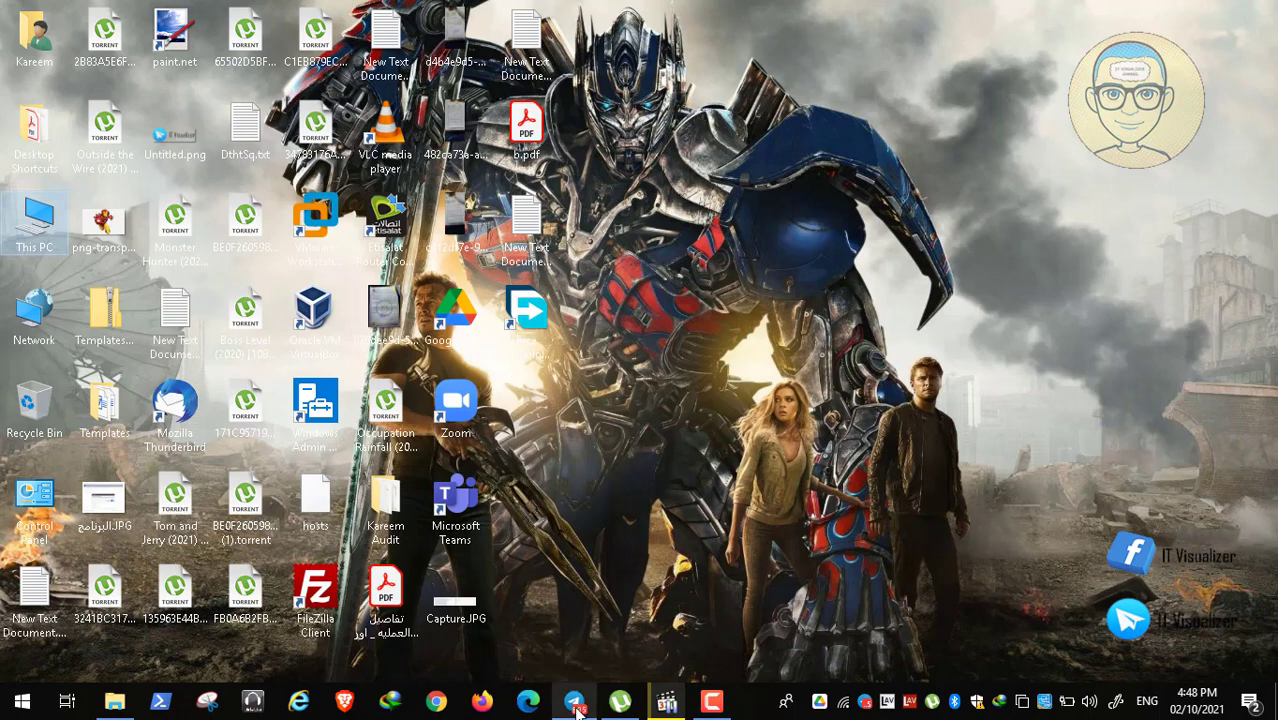
left_click(576, 703)
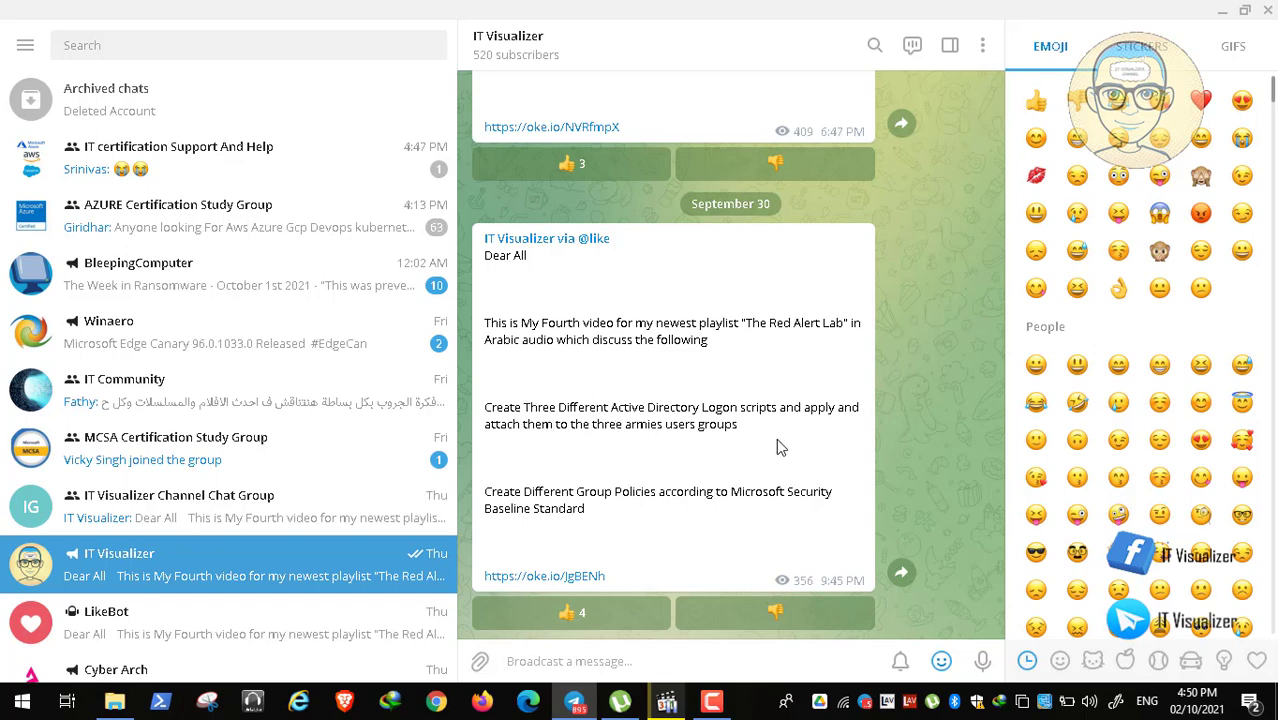
left_click(1220, 10)
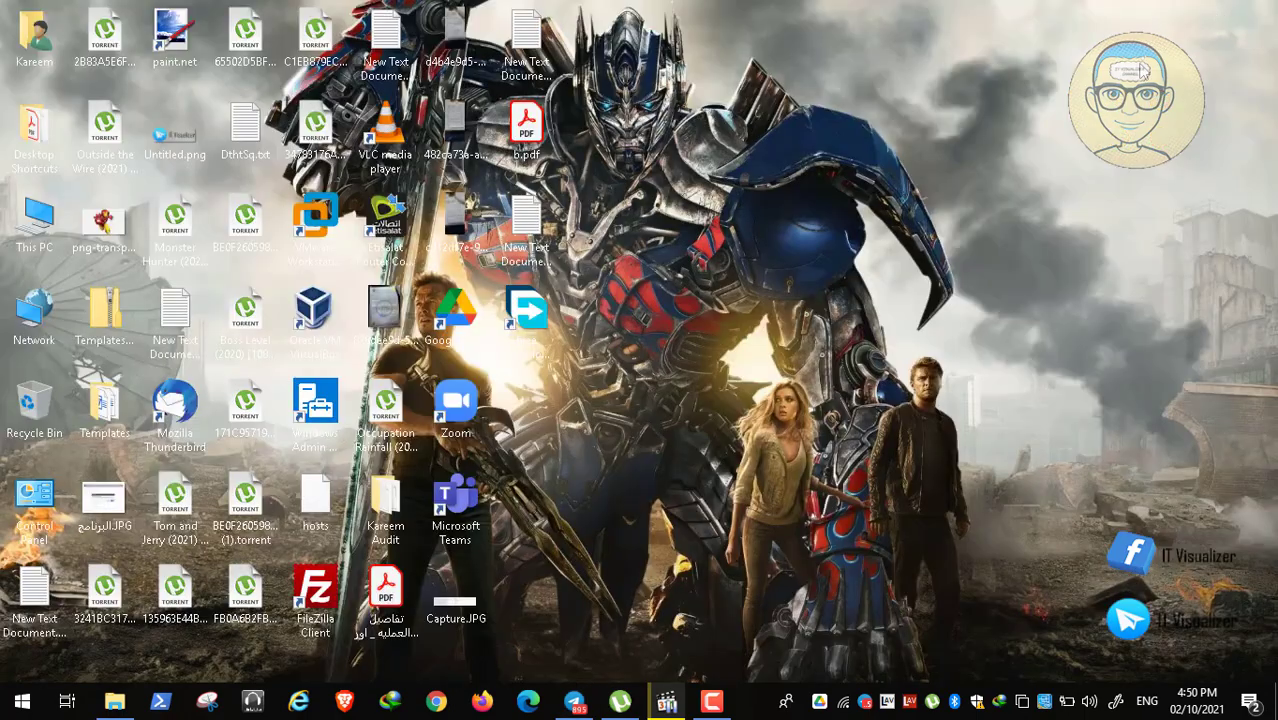
Step: Restore the paused Video05.mp4 player, make it full-screen and resume playback
left_click(713, 700)
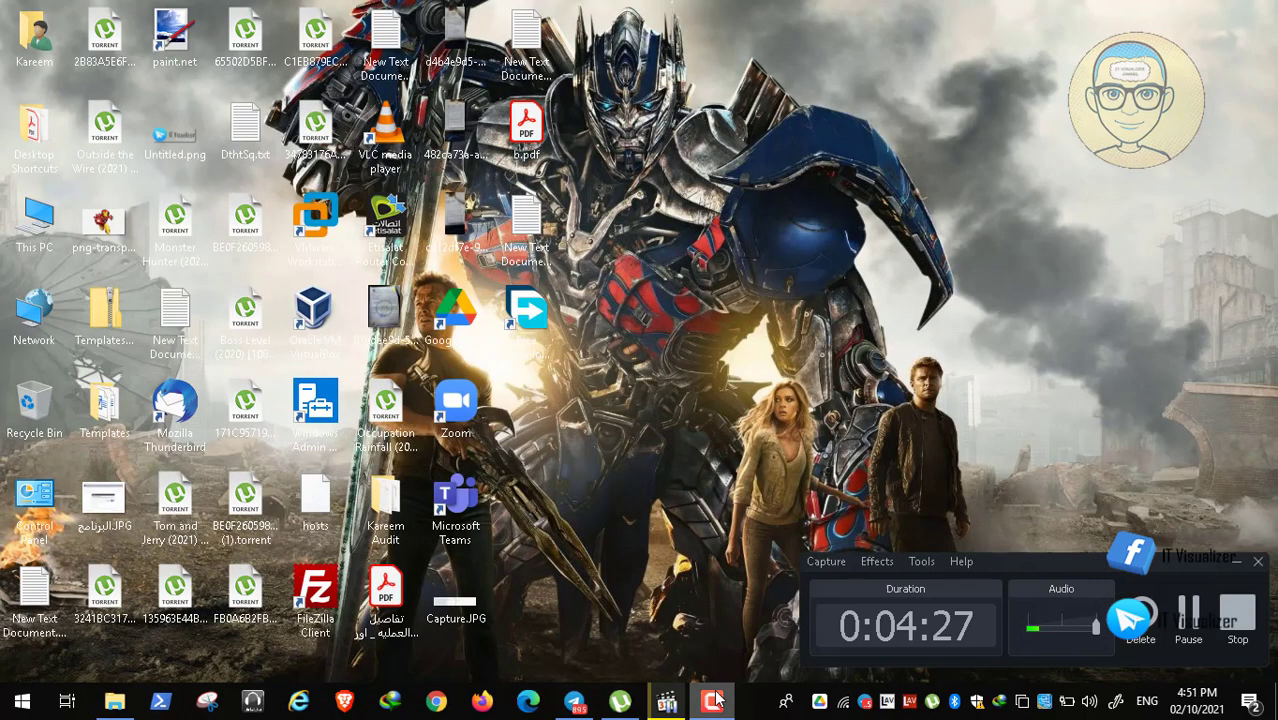
left_click(713, 700)
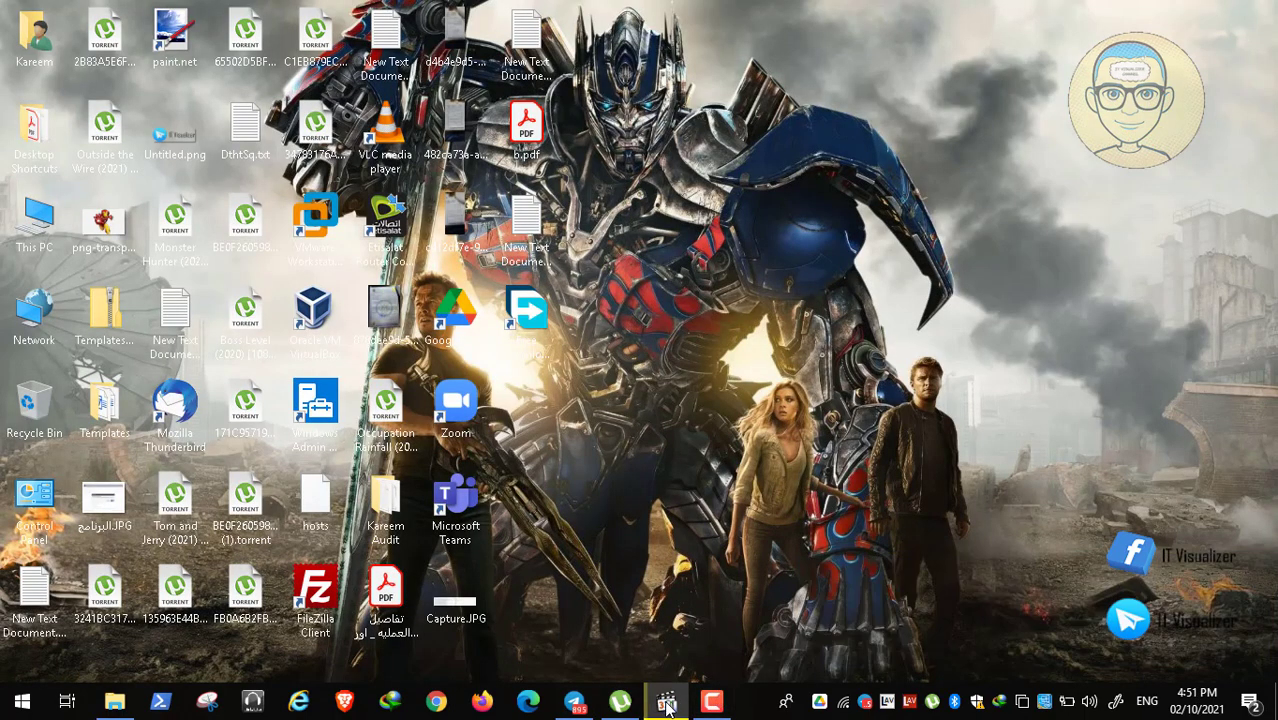
left_click(666, 700)
double_click(530, 515)
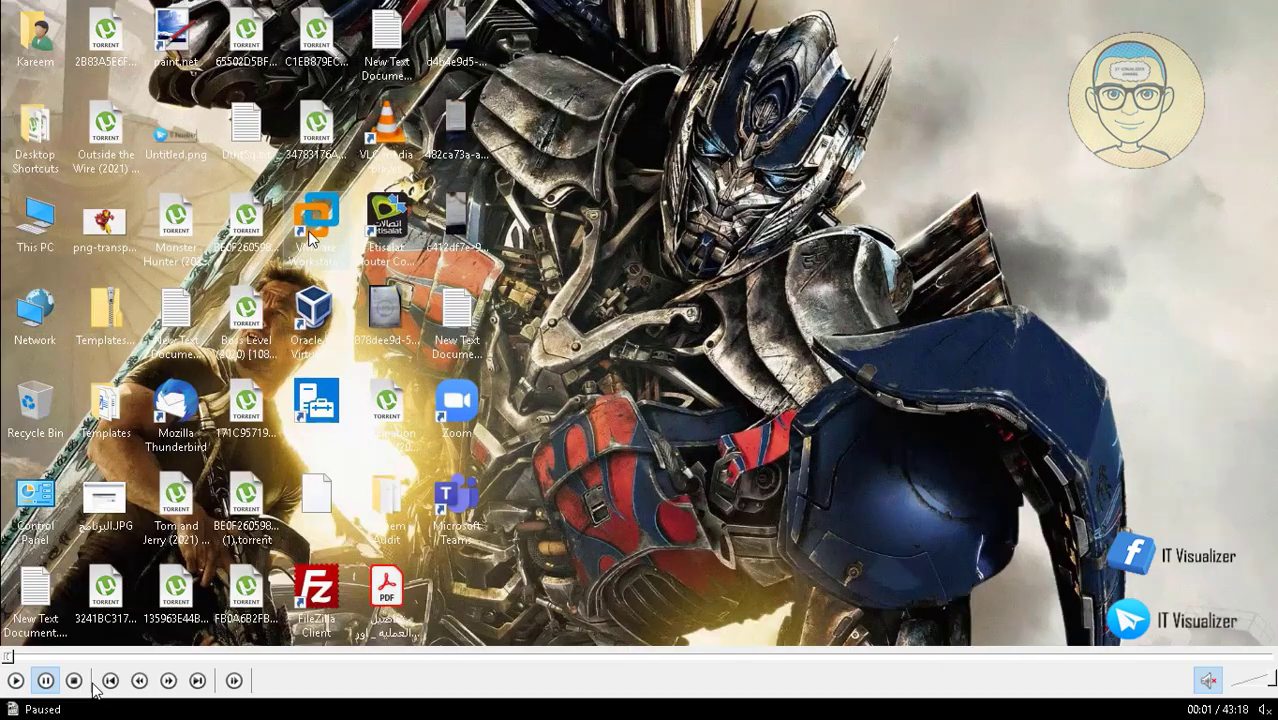
left_click(14, 681)
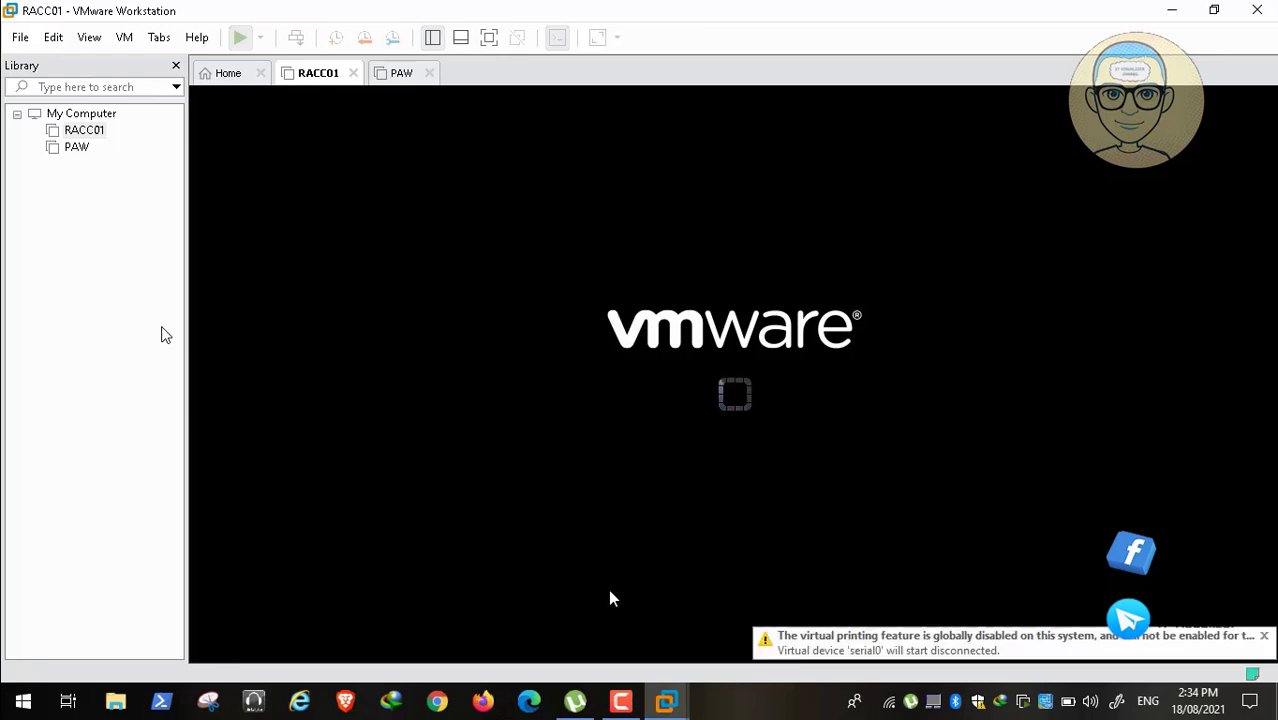
Step: Switch to the PAW virtual machine and power it on
left_click(619, 710)
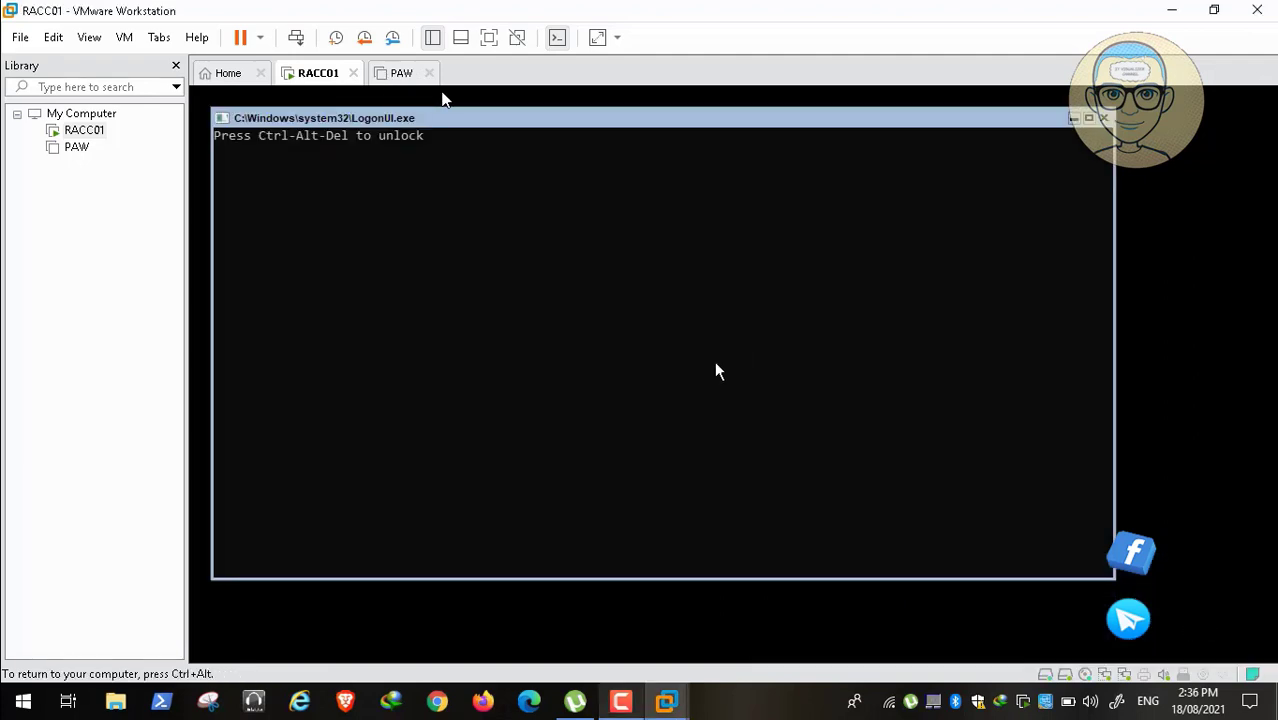
left_click(402, 75)
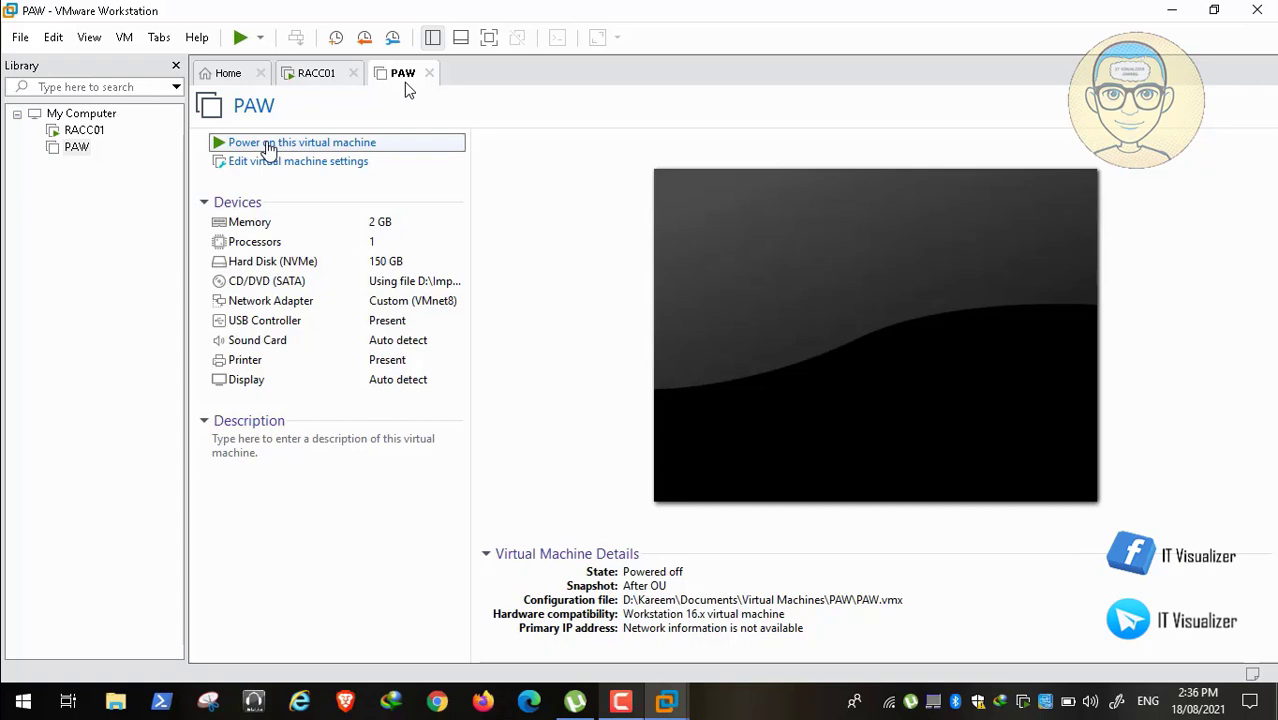
left_click(268, 145)
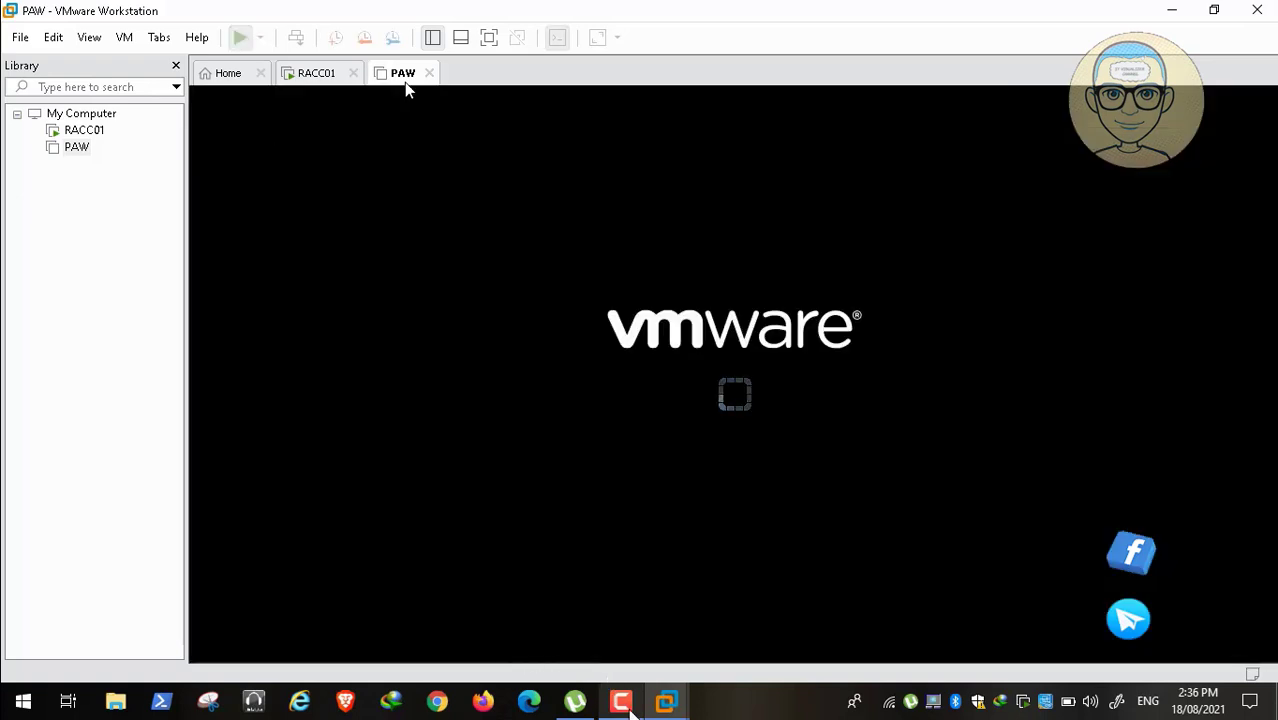
left_click(621, 701)
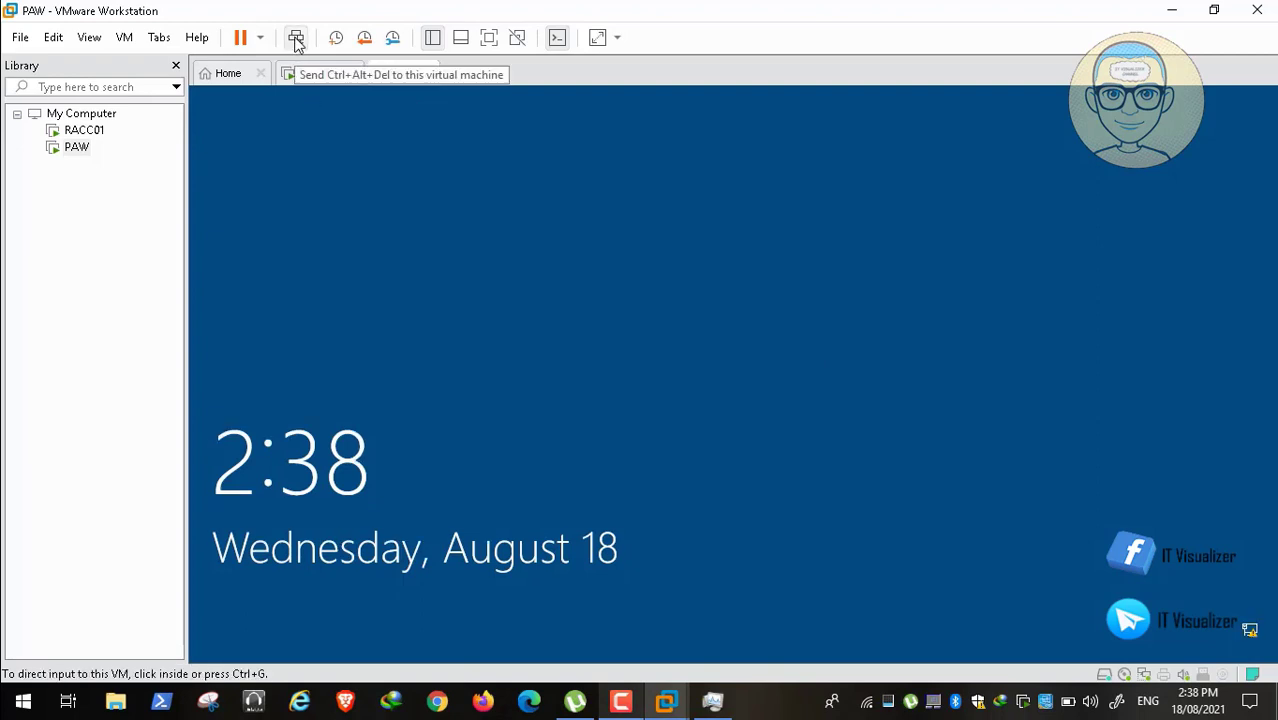
Step: Unlock PAW, accept the Red Alert Zone notice and sign in with a REDALERT domain account
left_click(296, 40)
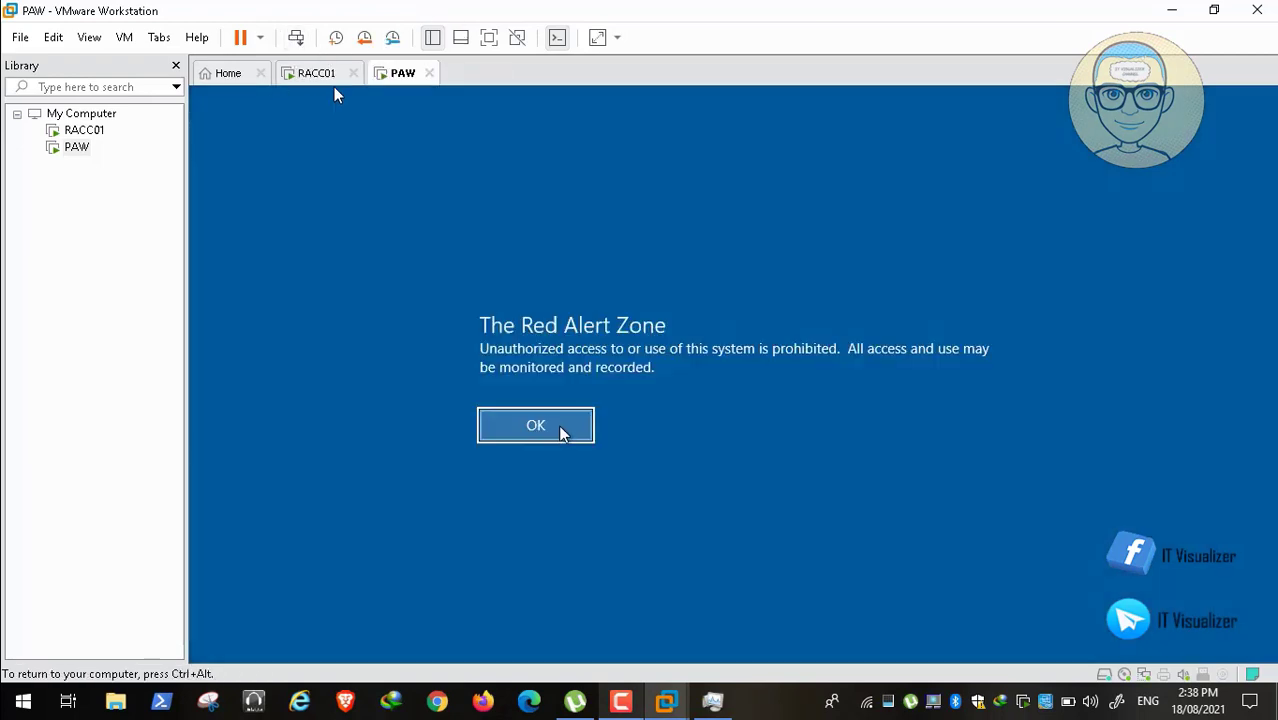
key("Return")
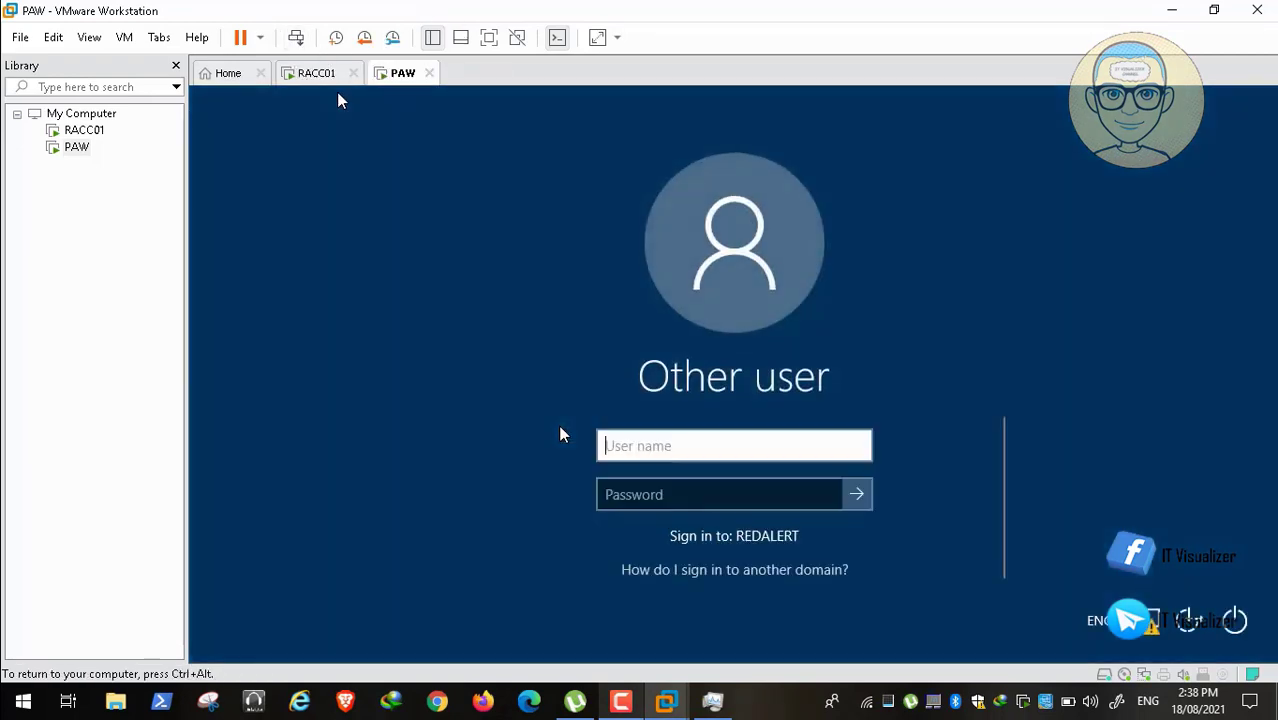
left_click(689, 451)
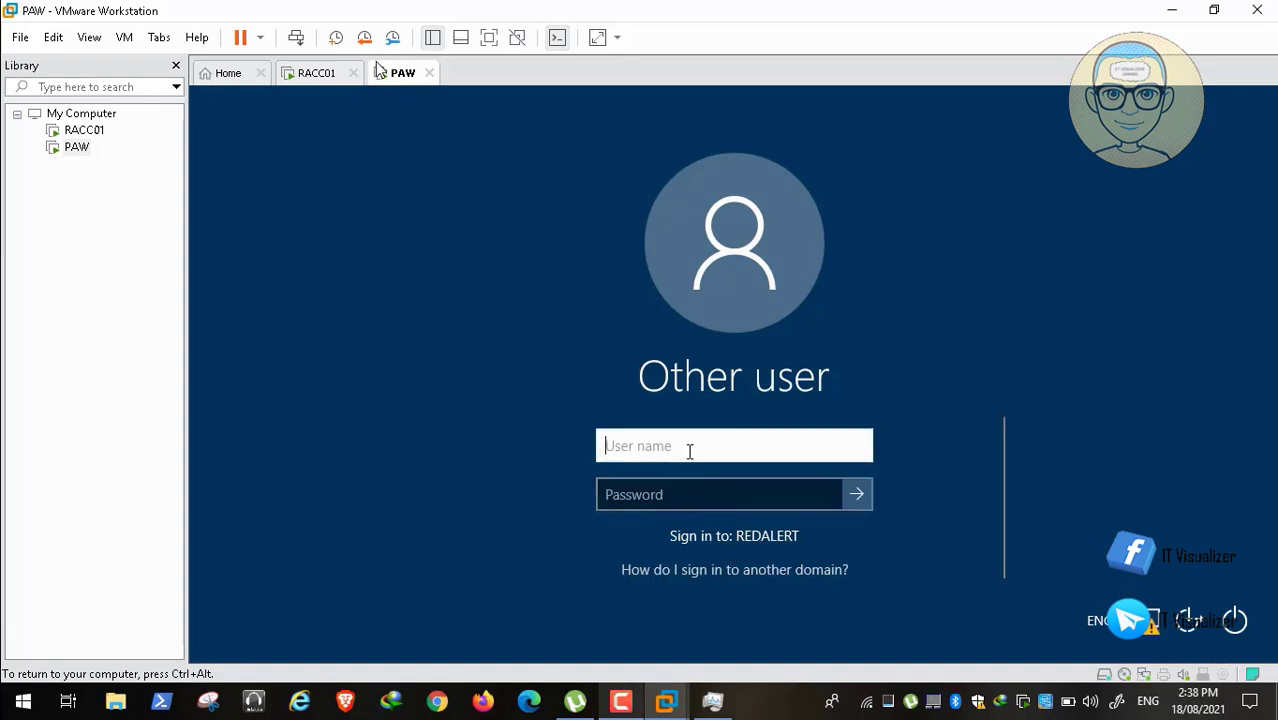
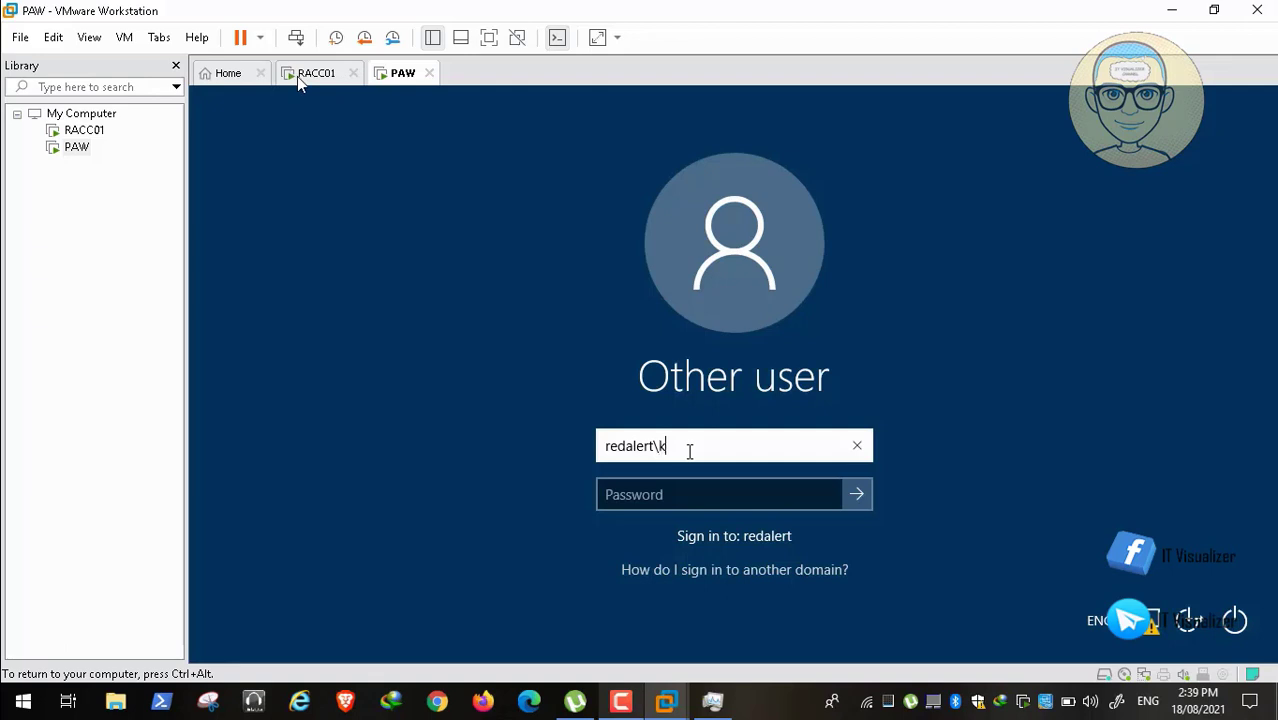
key("Tab")
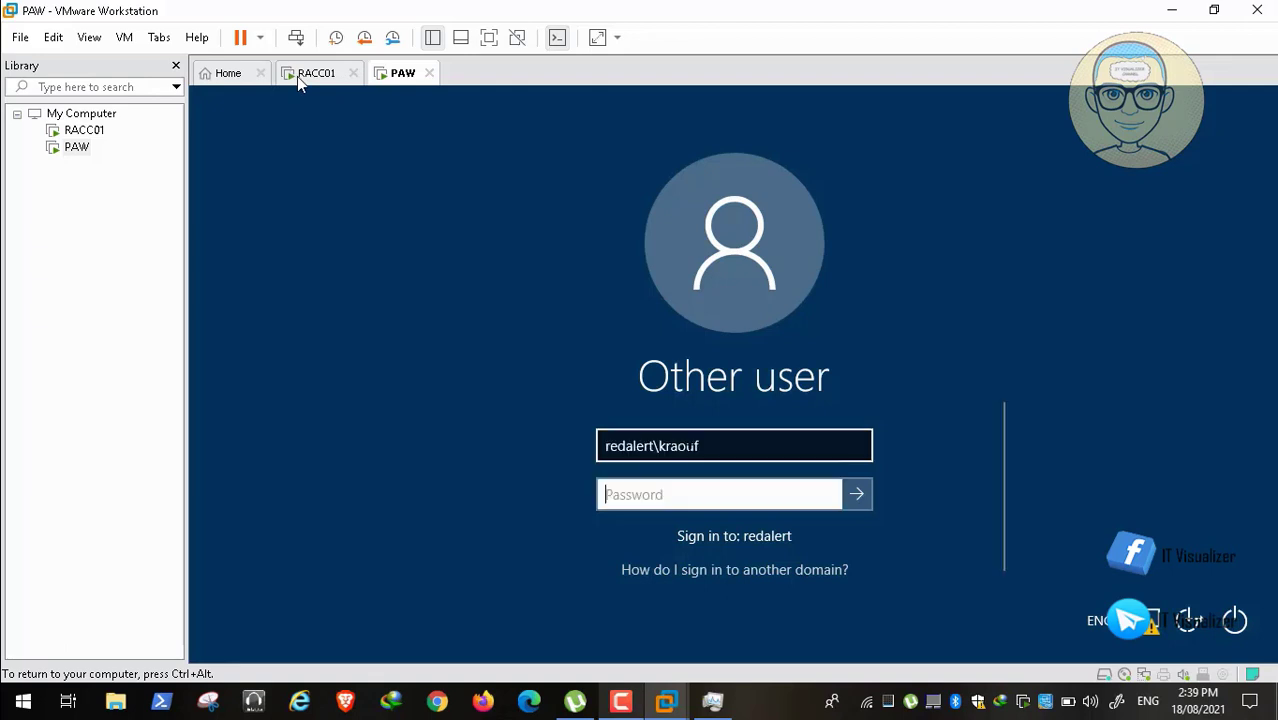
type("•••••")
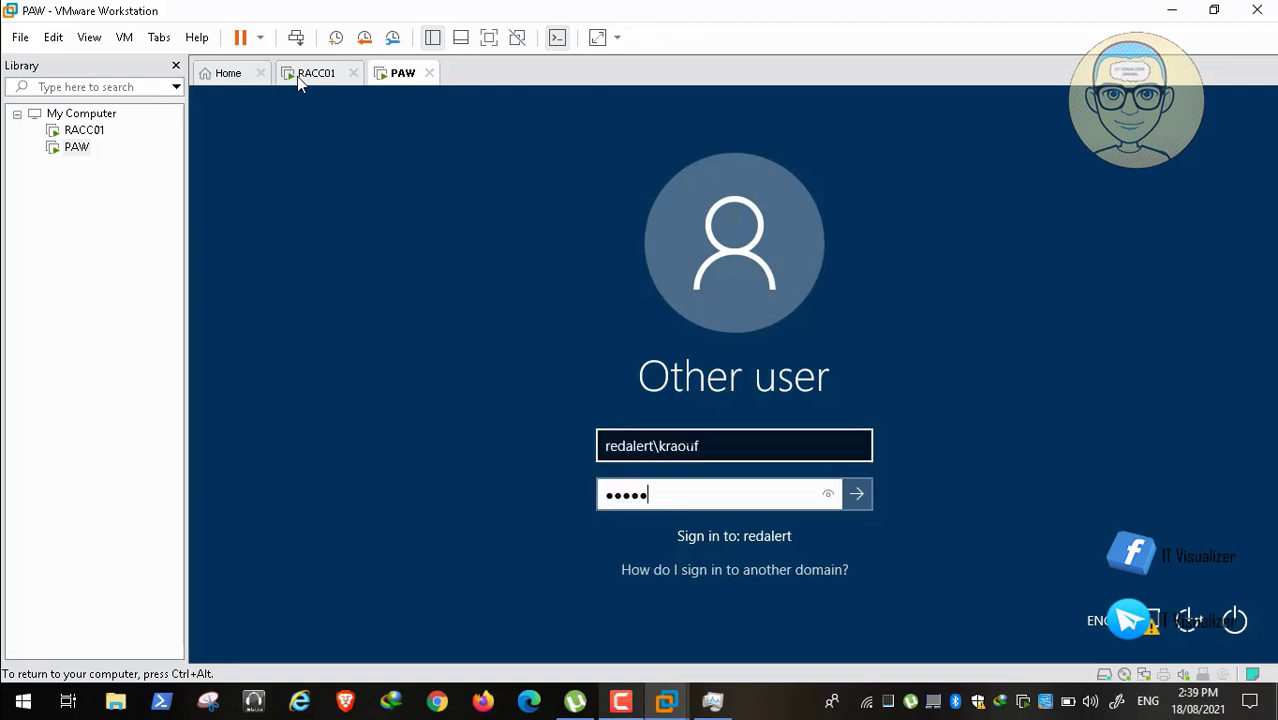
type("•••••")
key("Return")
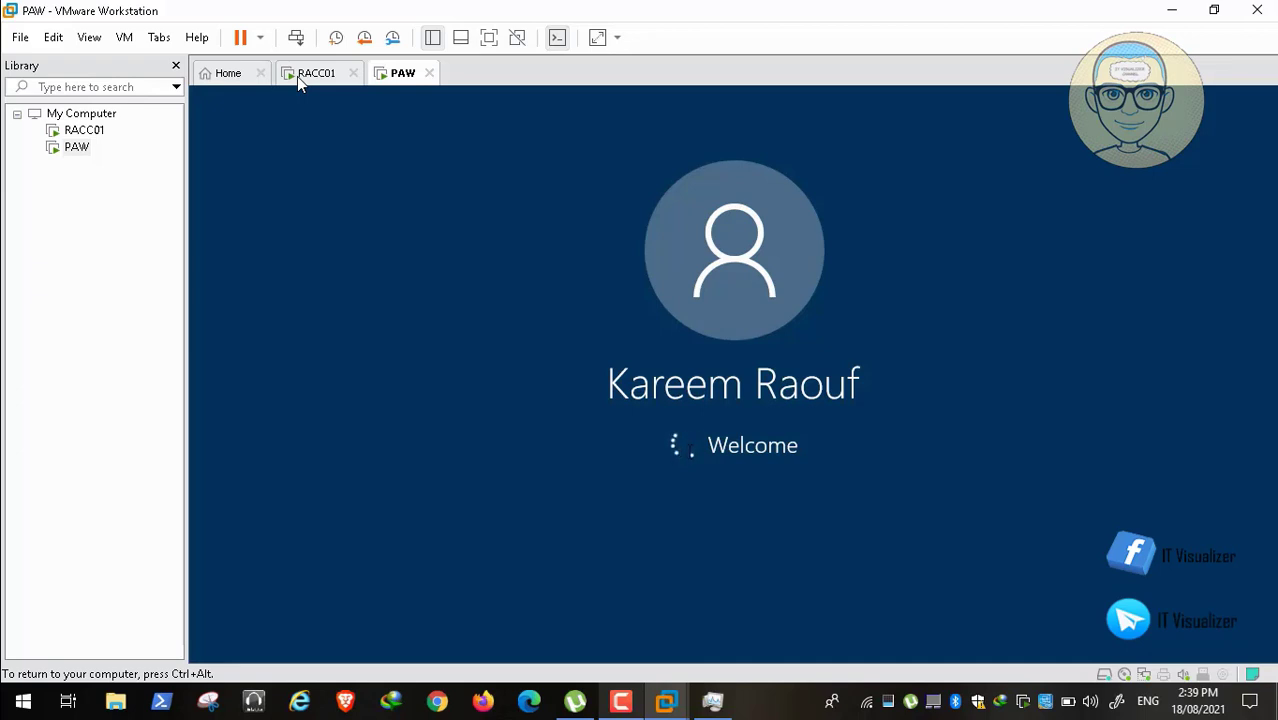
key("ctrl+alt")
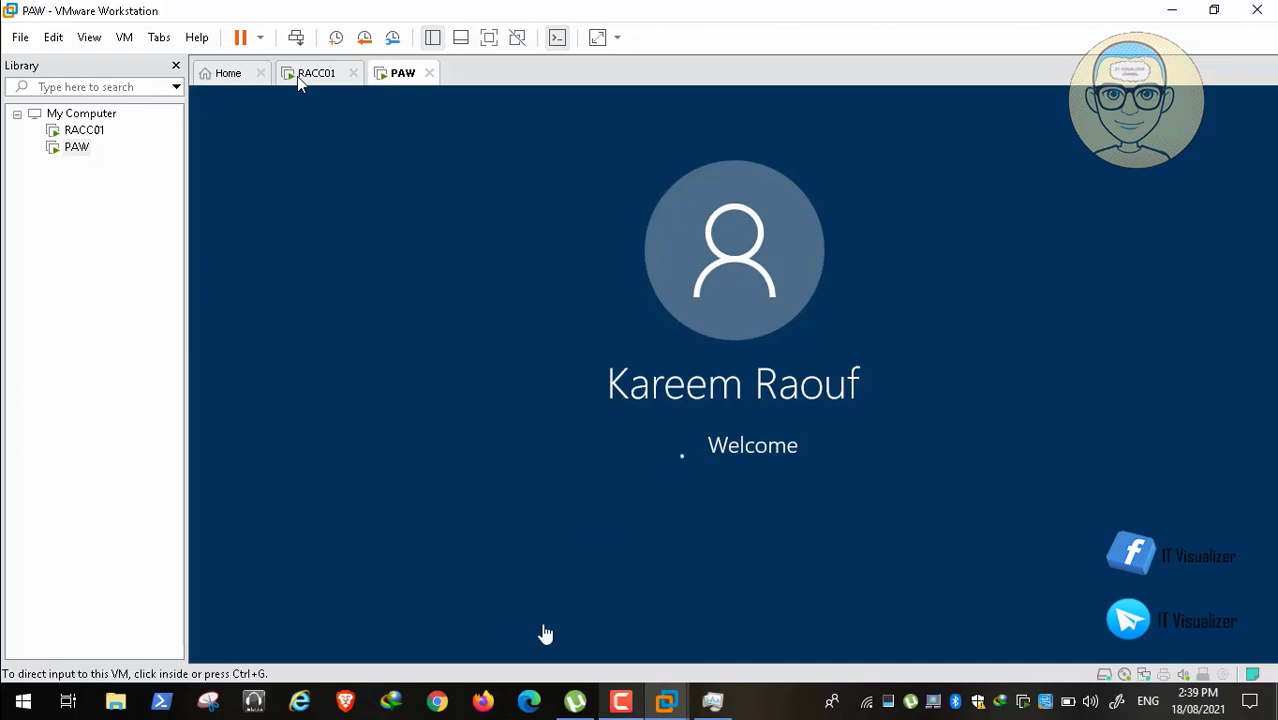
left_click(631, 705)
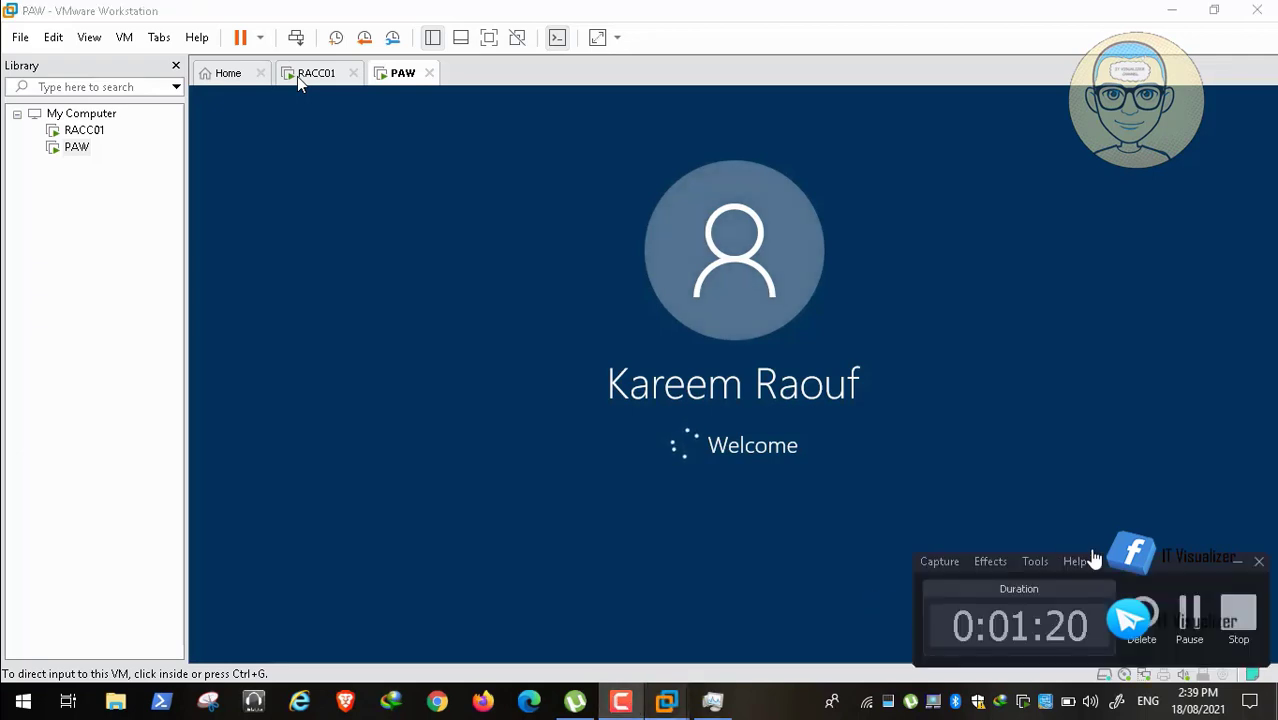
left_click(1184, 612)
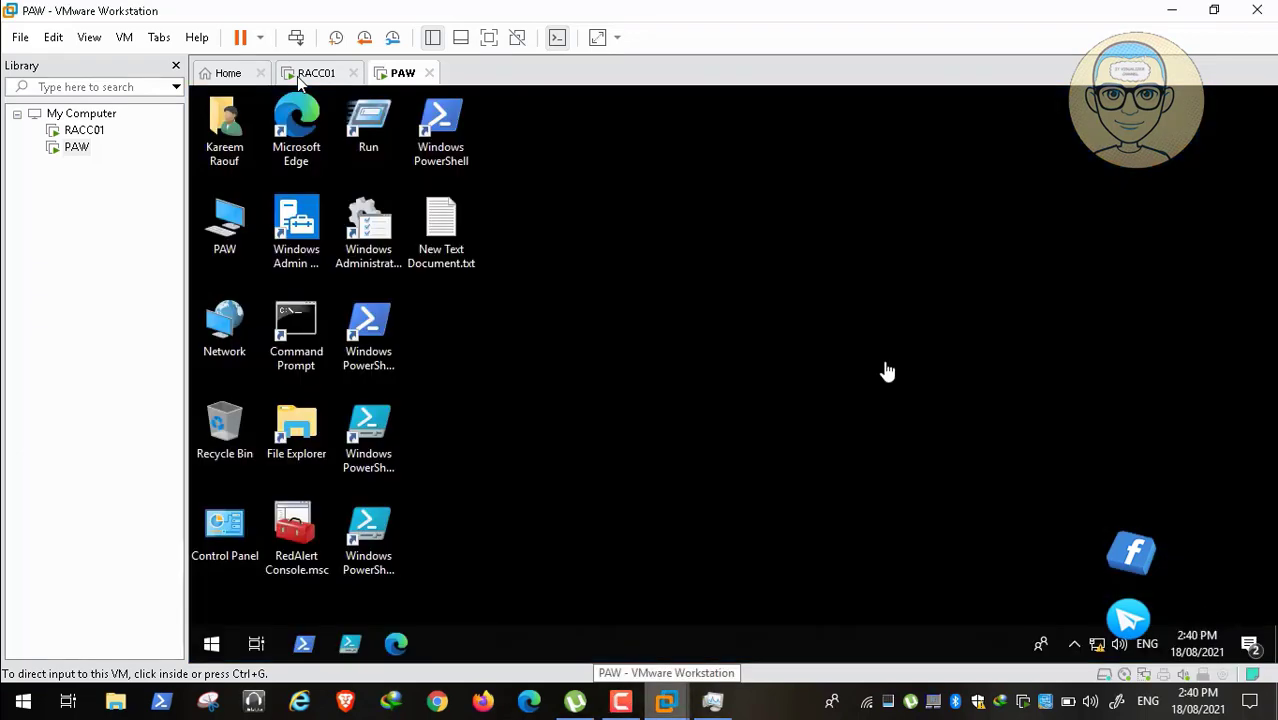
Step: Expand Group Policy Objects under RedAlert.Internal and bring up its actions menu
left_click(817, 367)
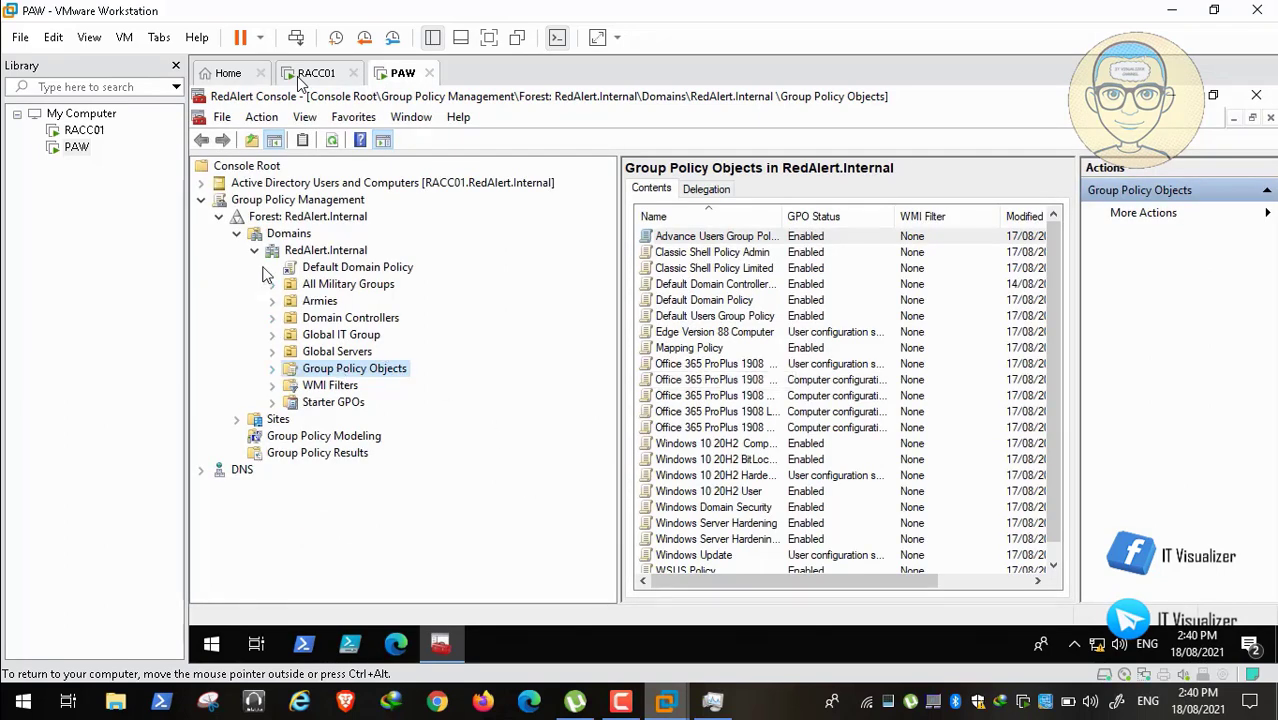
left_click(273, 369)
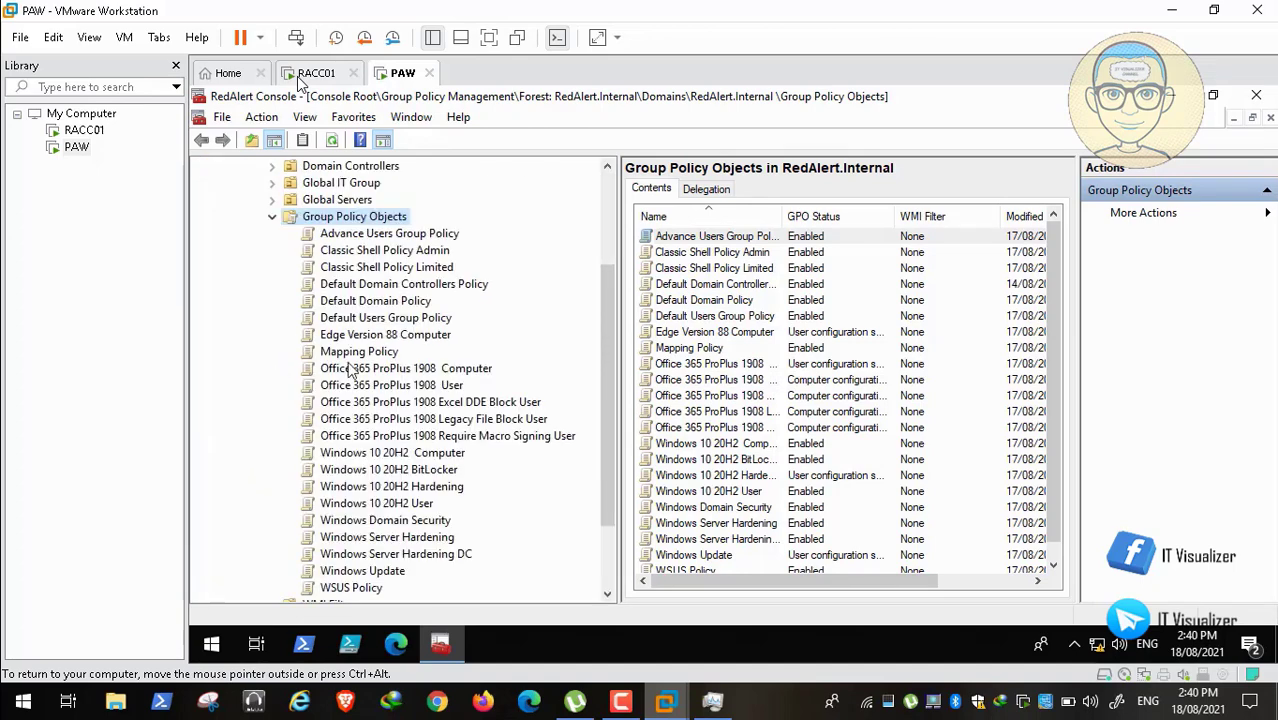
right_click(379, 222)
Step: Create two new GPOs named Allies GPO and USSR GPO
left_click(384, 235)
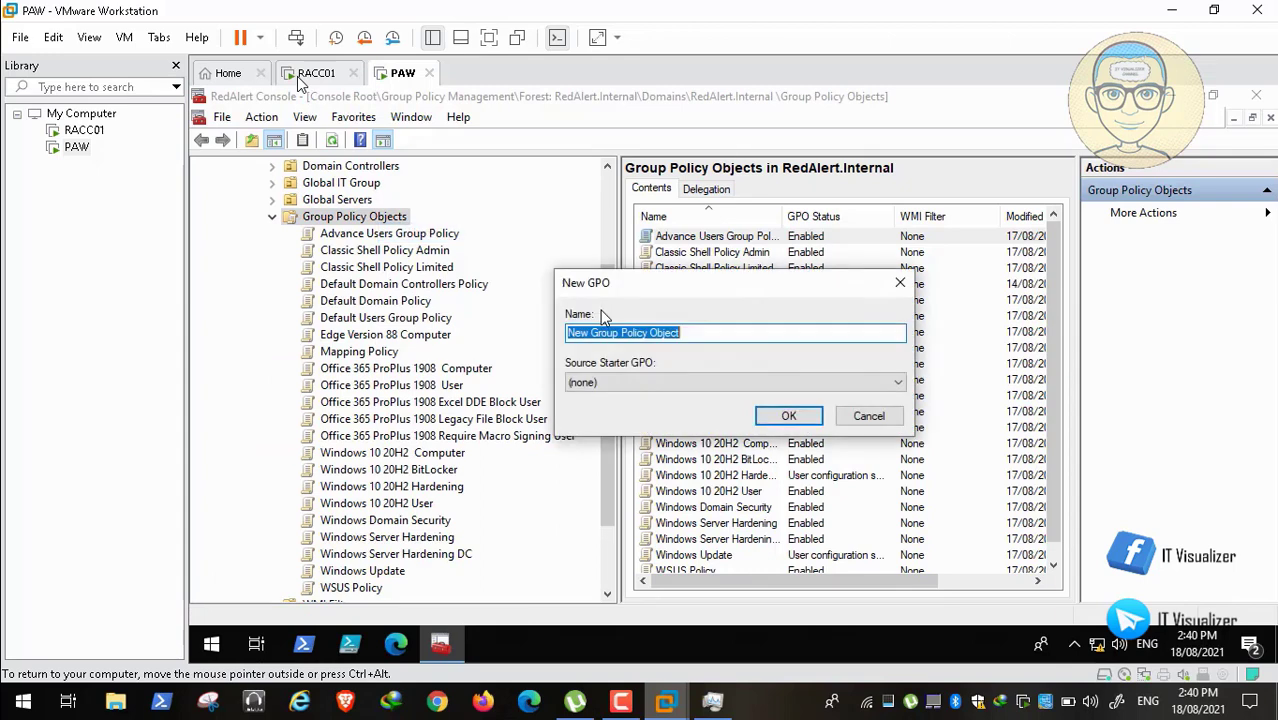
key("BackSpace")
type("Allies GPO")
left_click(789, 416)
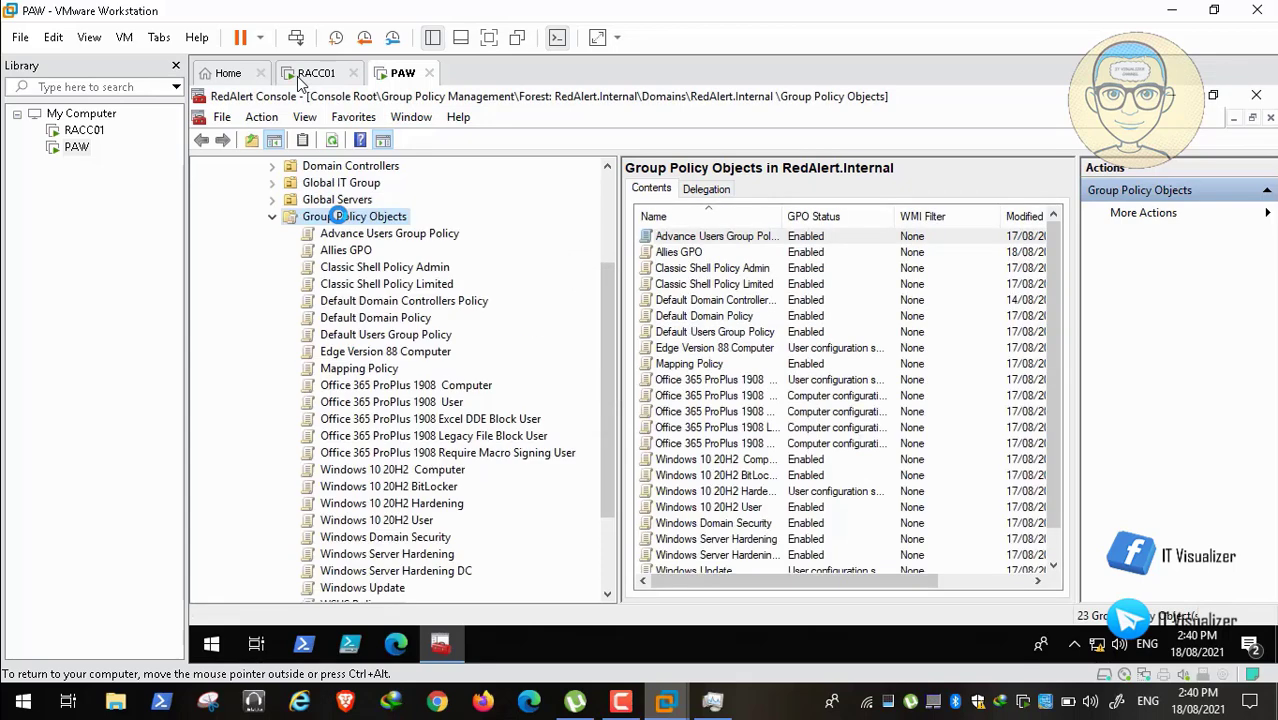
right_click(352, 217)
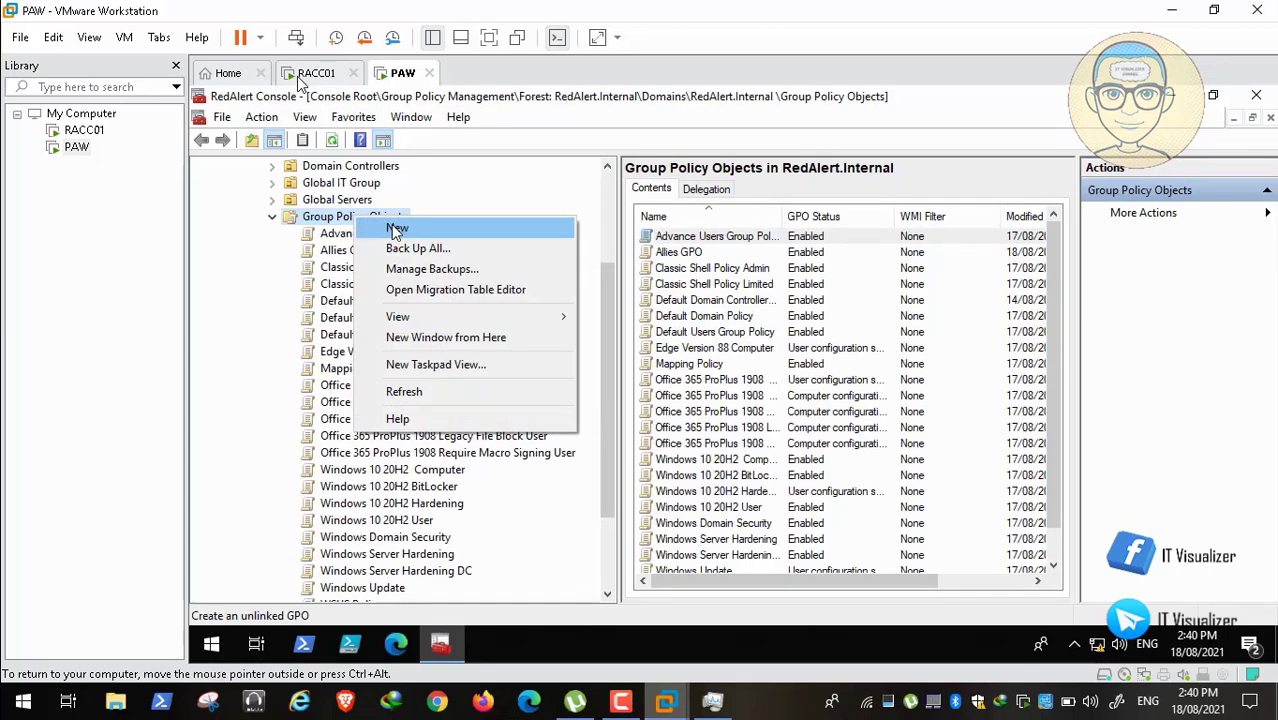
left_click(395, 229)
key("BackSpace")
type("USS")
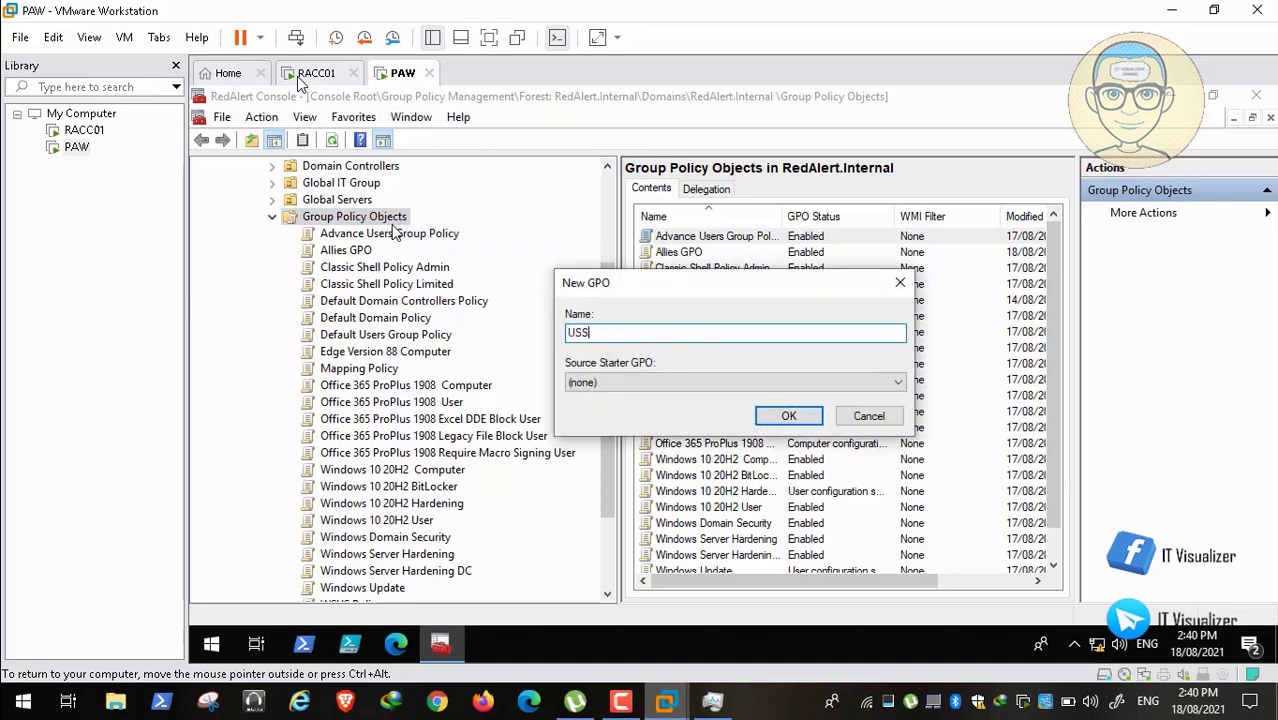
type("R GPO")
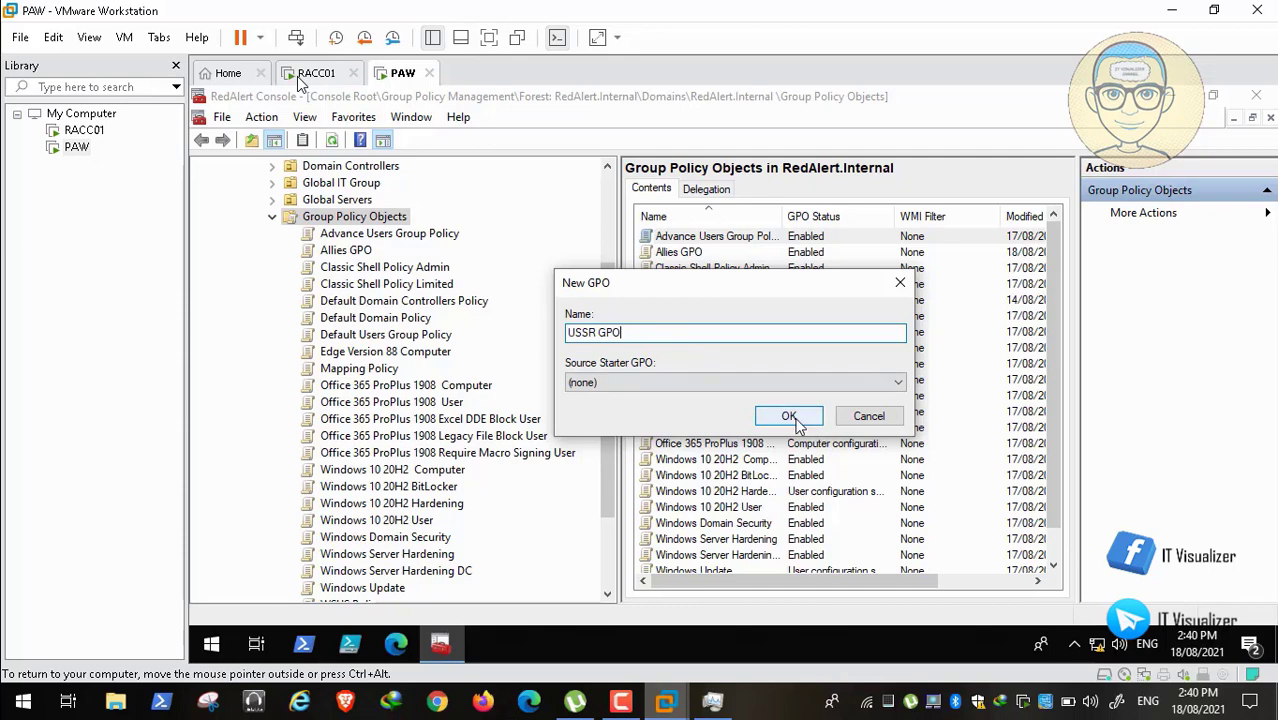
left_click(797, 422)
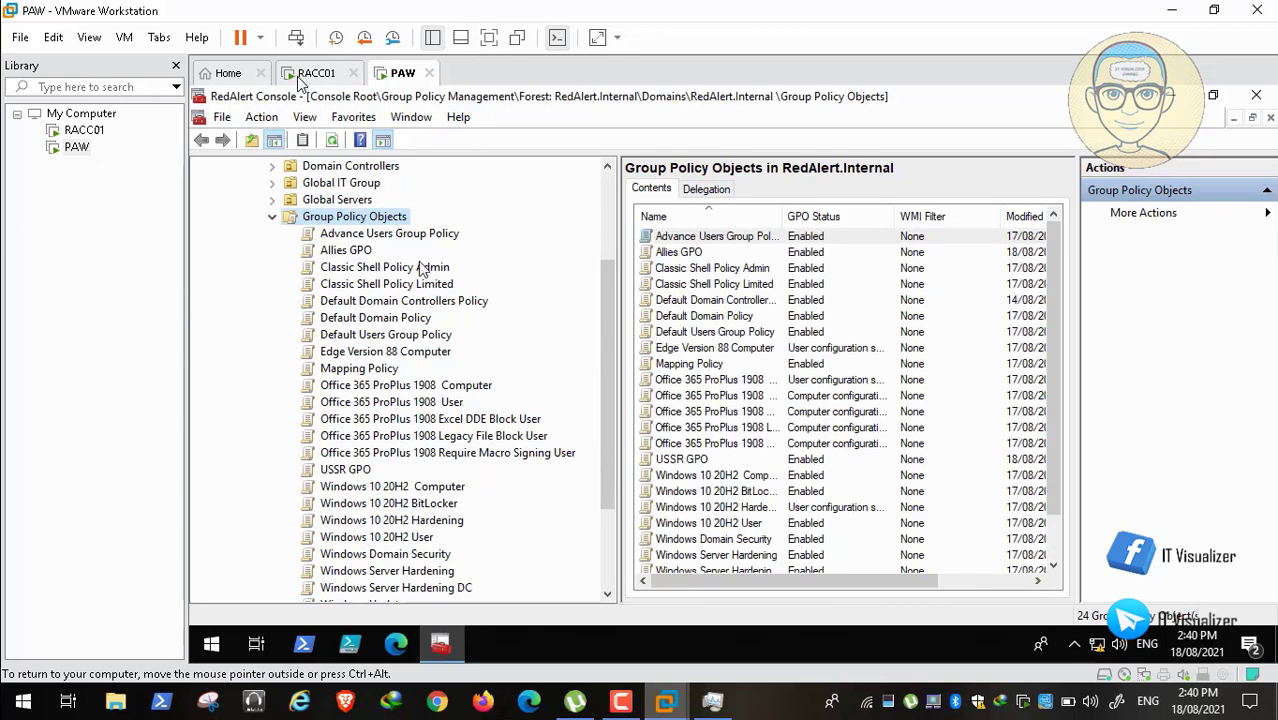
Step: Create a third new GPO named EOTS
right_click(374, 220)
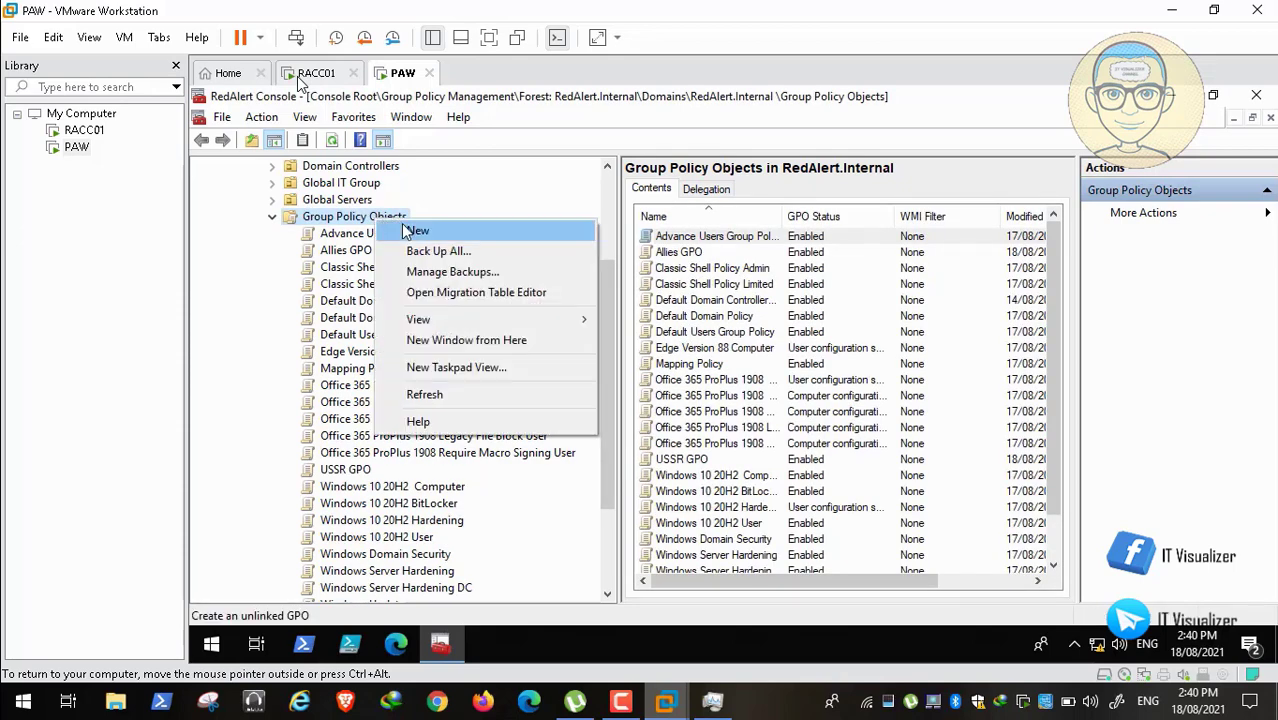
left_click(420, 232)
key("BackSpace")
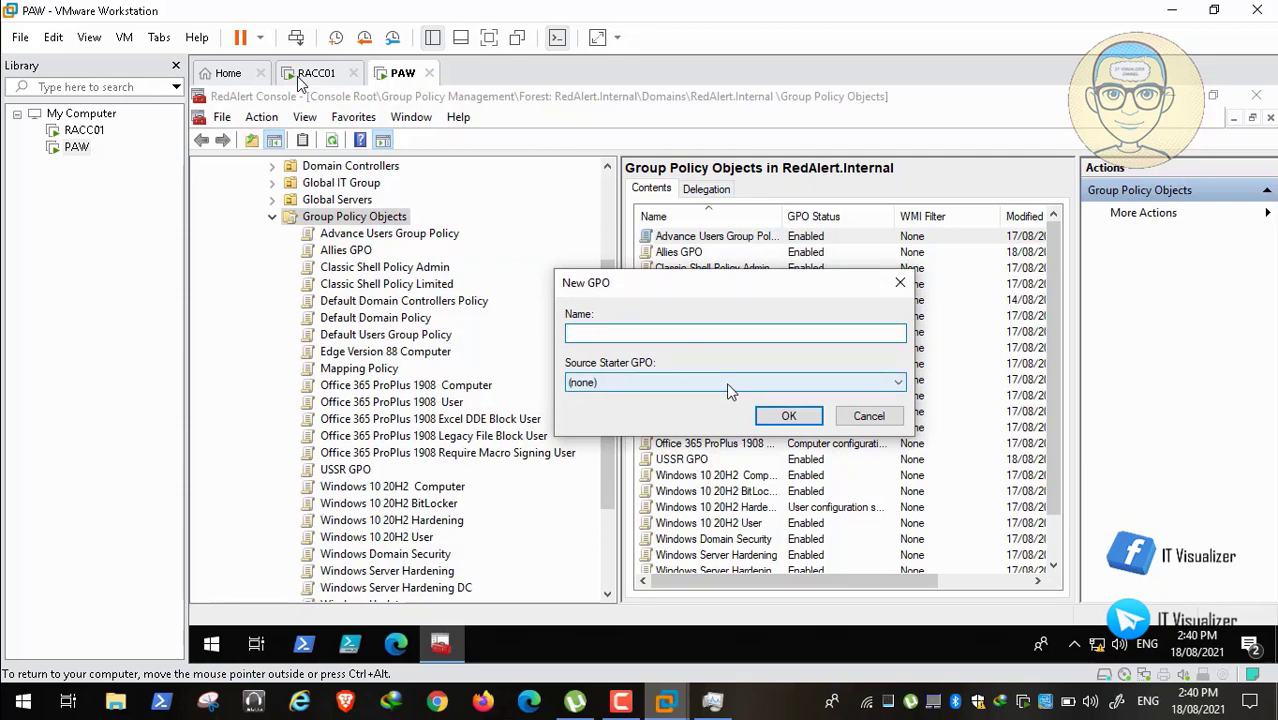
type("EOTS")
left_click(788, 415)
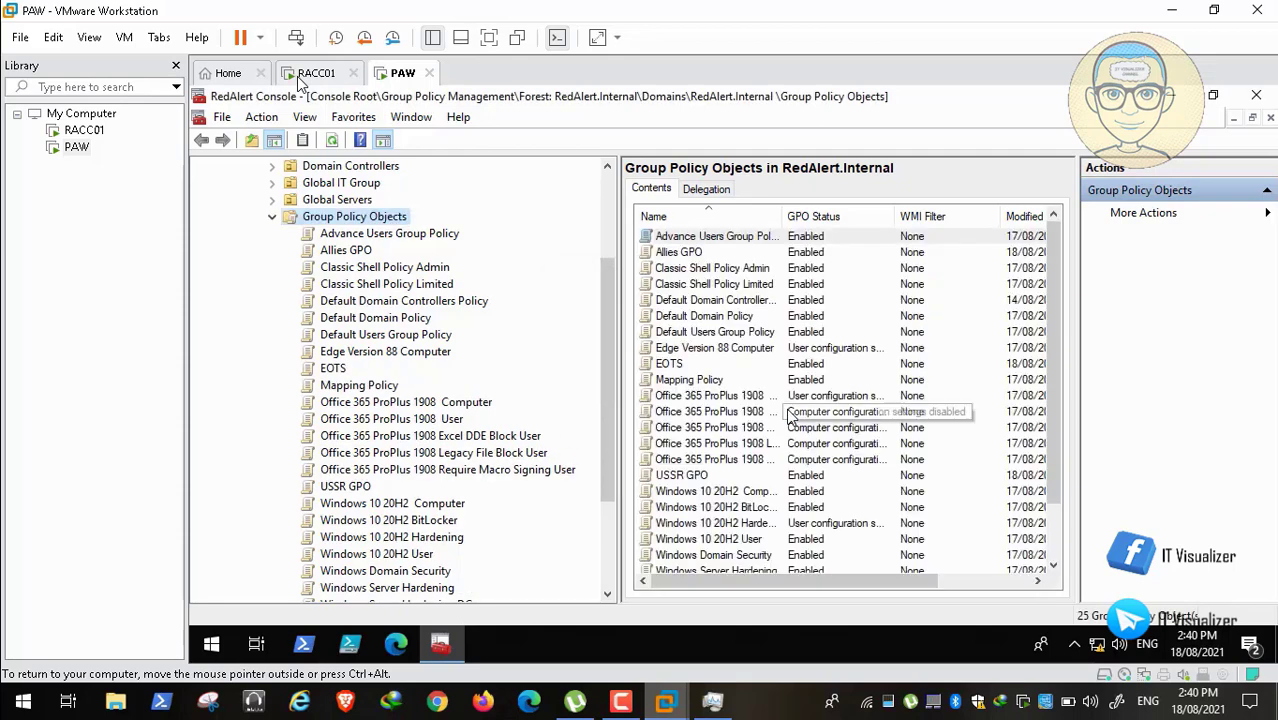
Step: Rename the EOTS GPO to 'EOTS GPO'
right_click(341, 370)
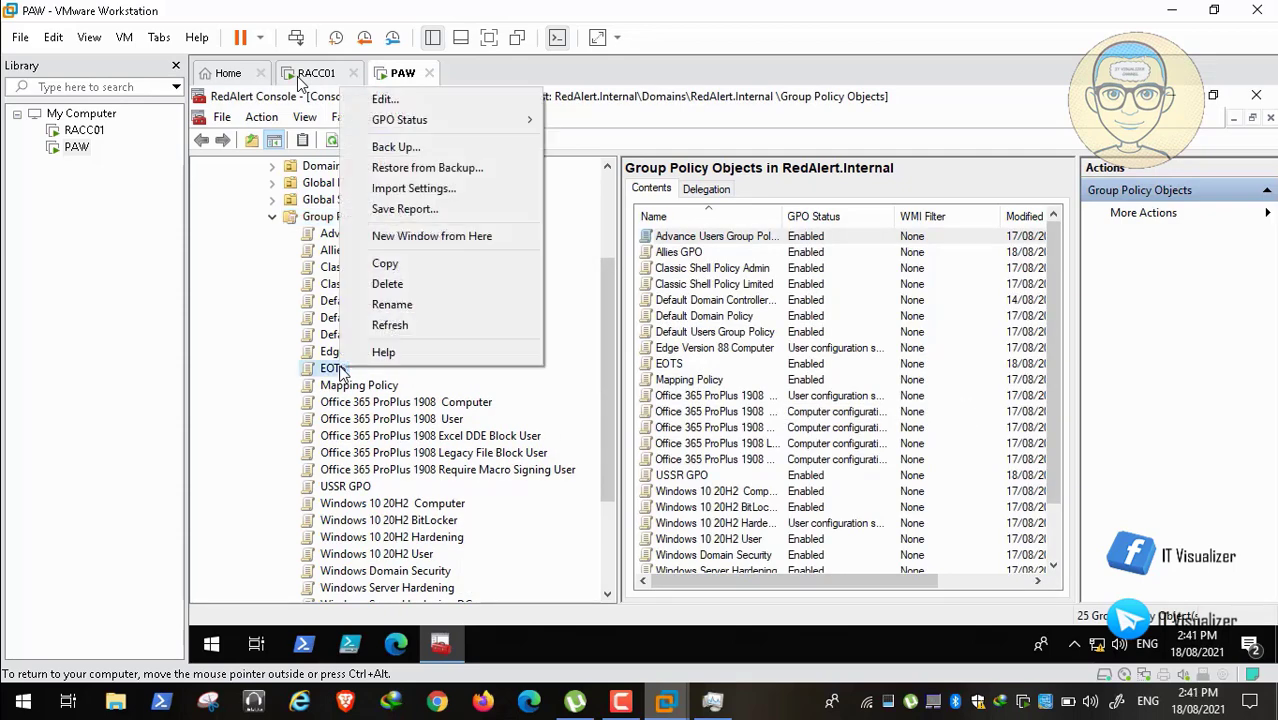
left_click(392, 304)
key("End")
type("GPO")
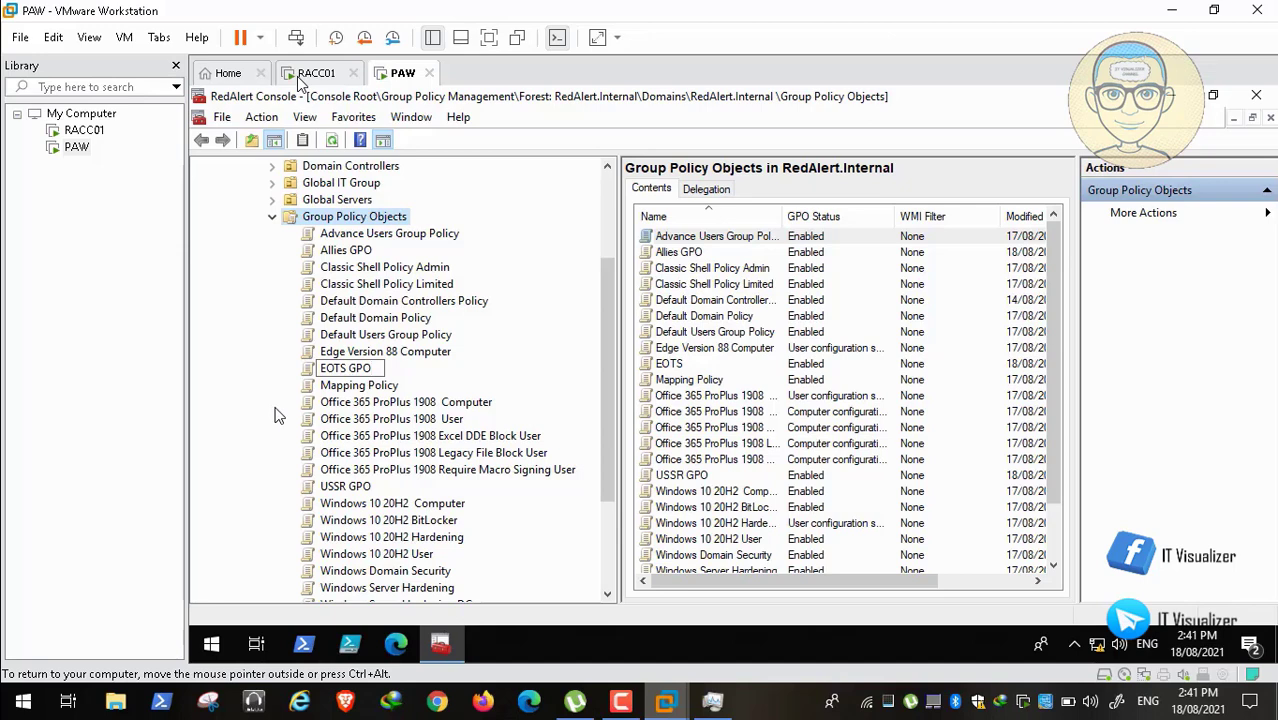
left_click(267, 398)
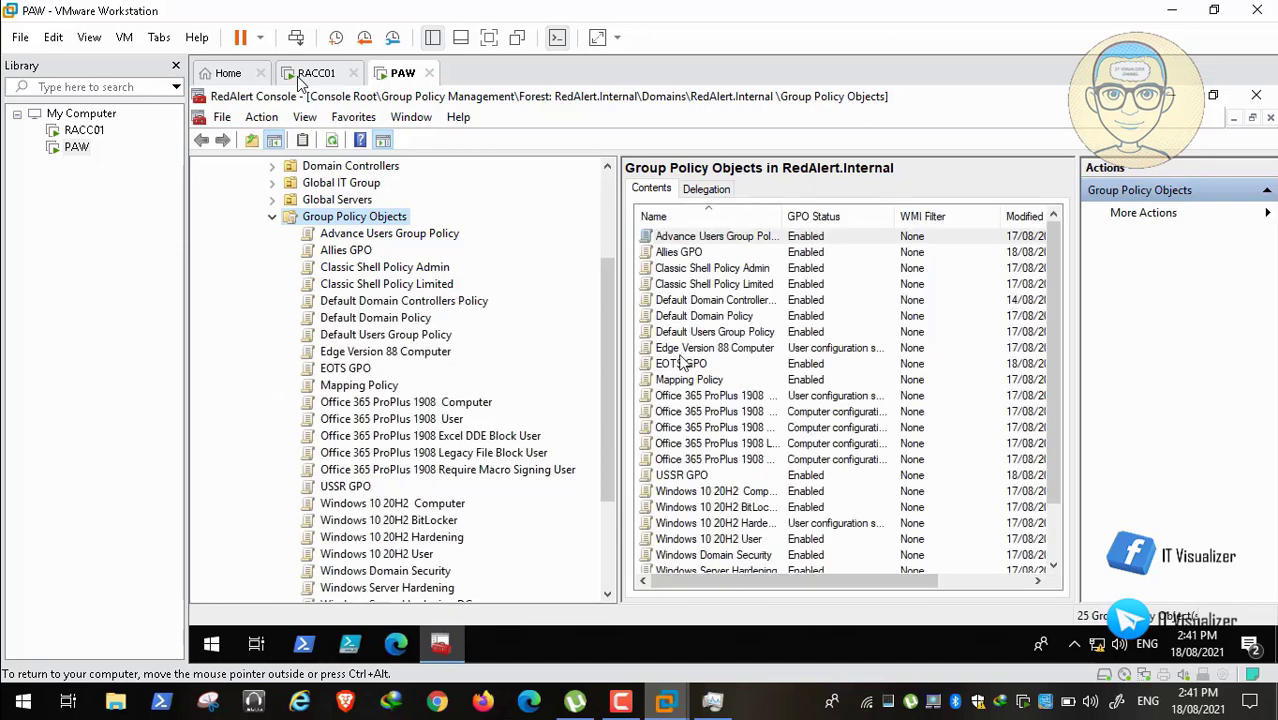
left_click_drag(613, 379, 611, 291)
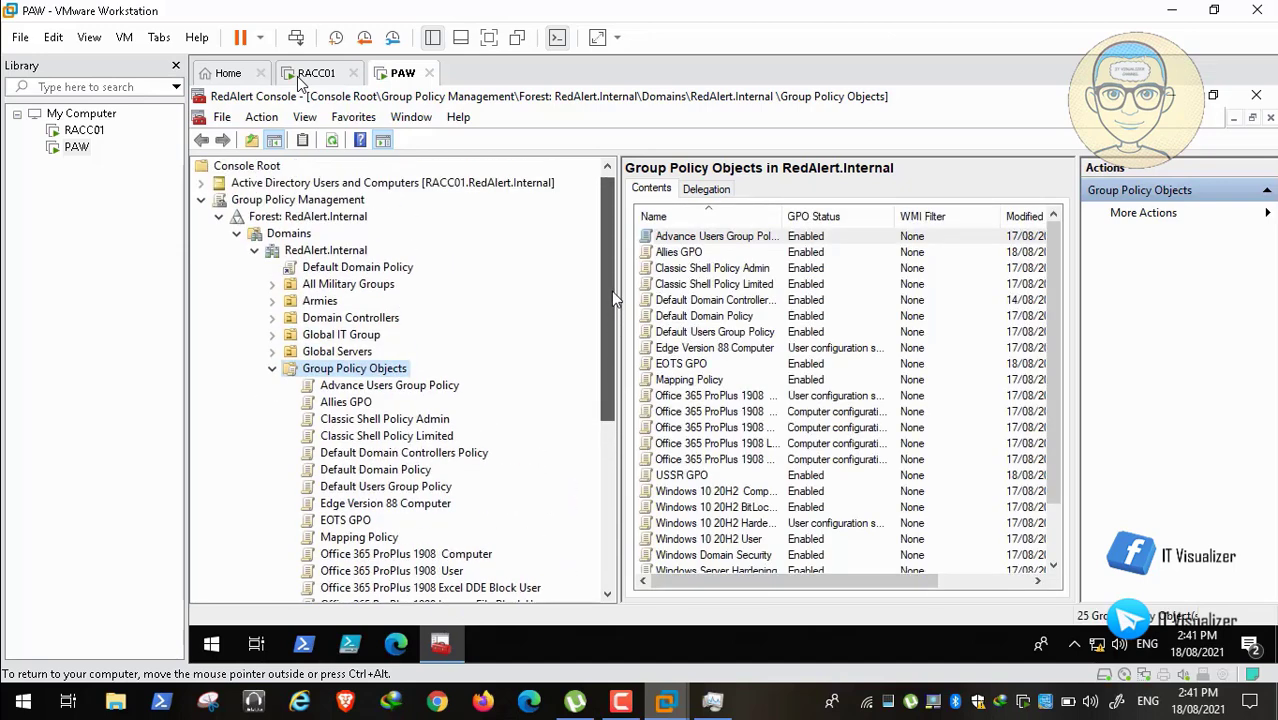
left_click(203, 183)
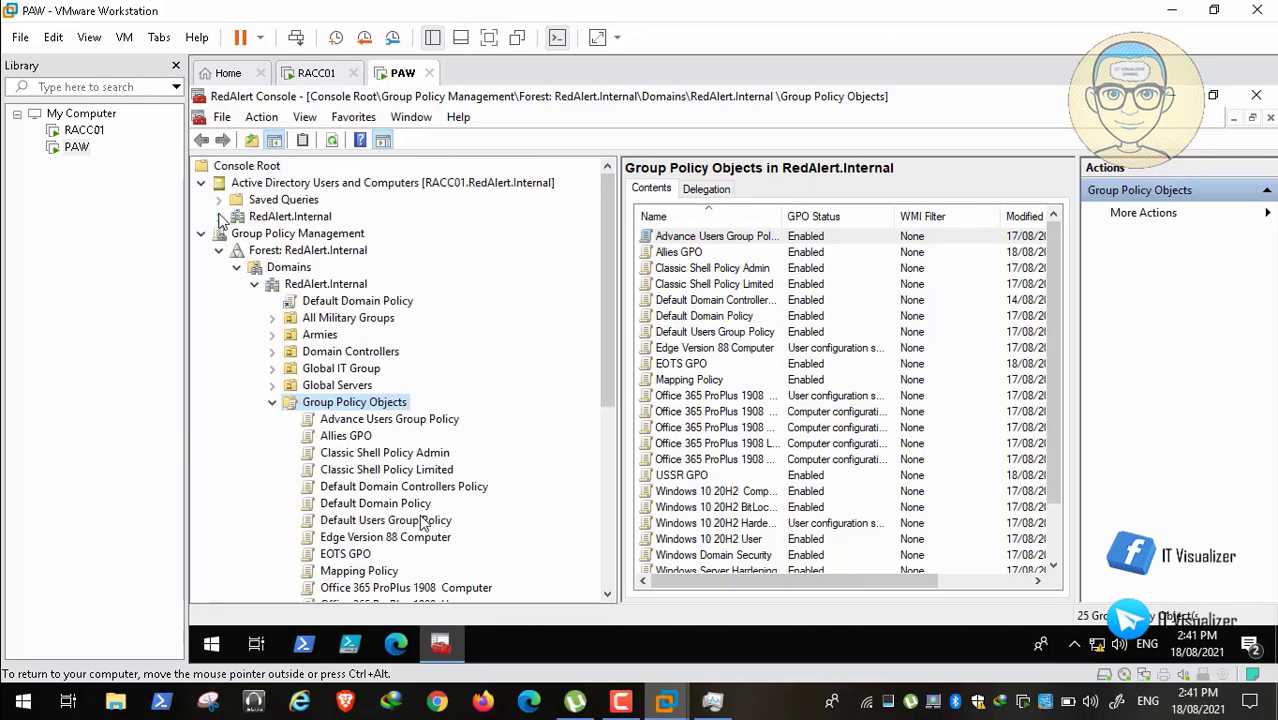
Step: Browse the All Military Groups OU and open UN_Classic_Shell_Advanced's properties
left_click(218, 216)
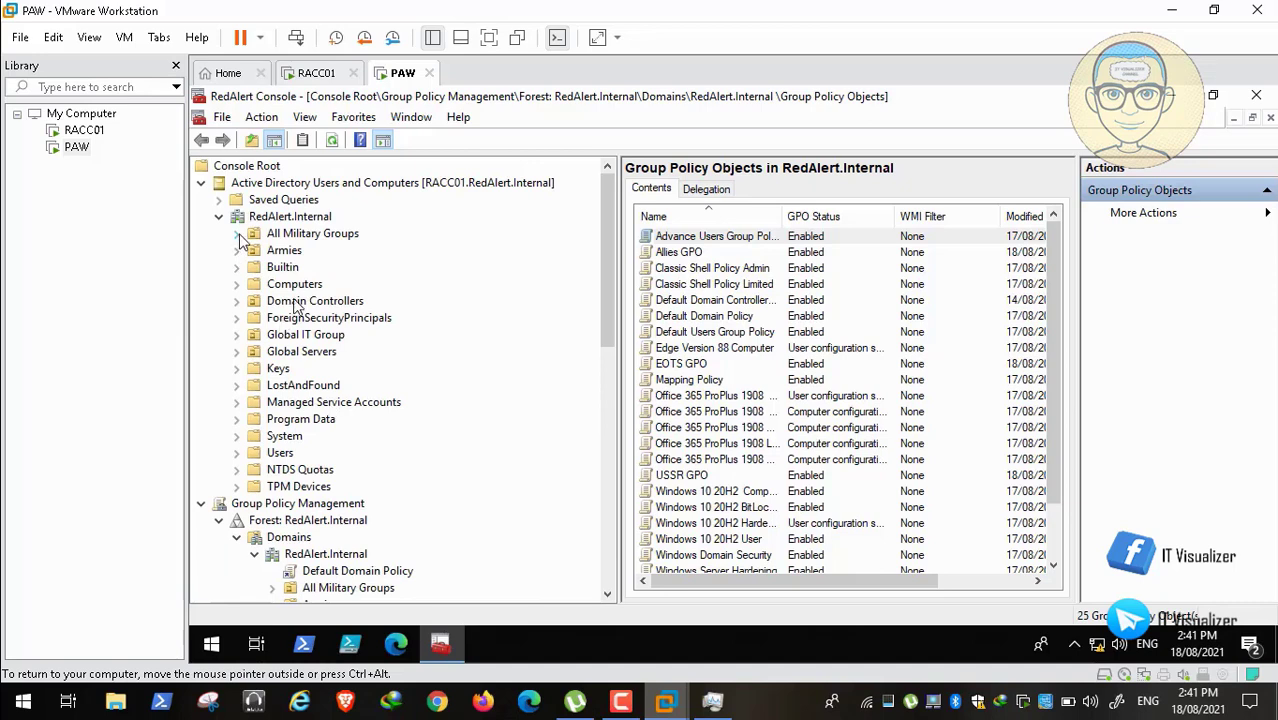
left_click(312, 236)
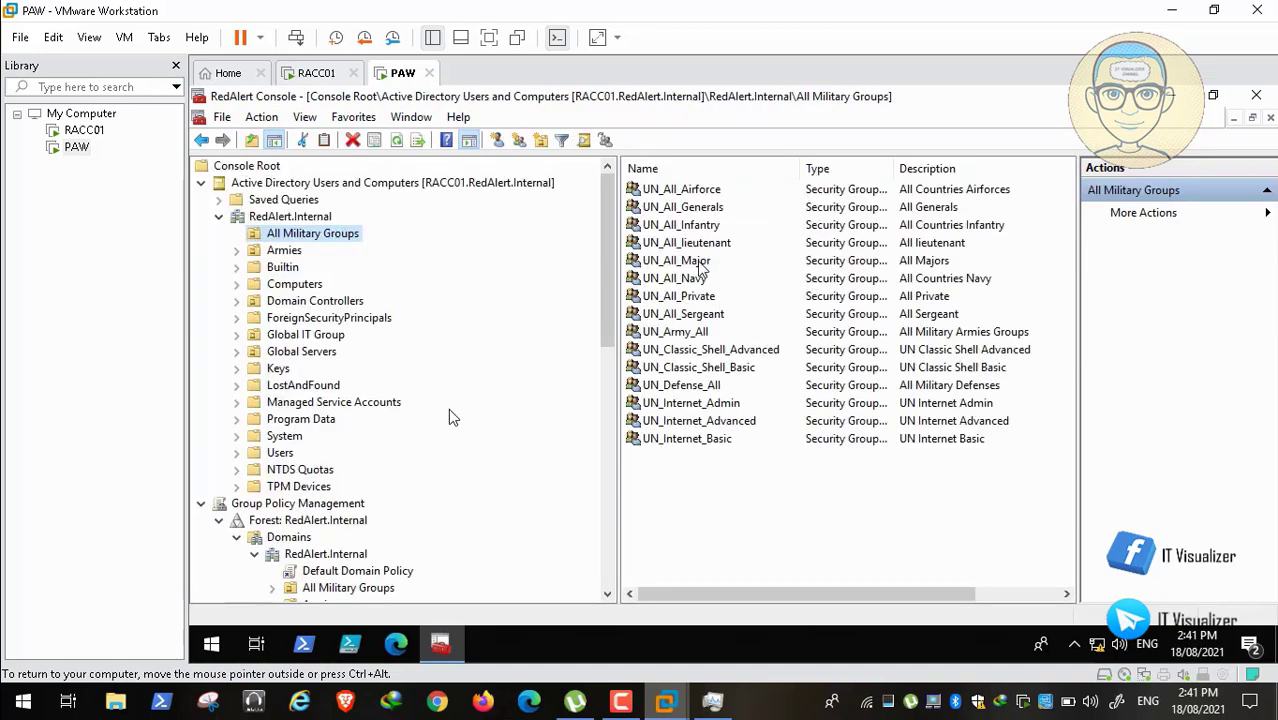
left_click(699, 263)
left_click(725, 244)
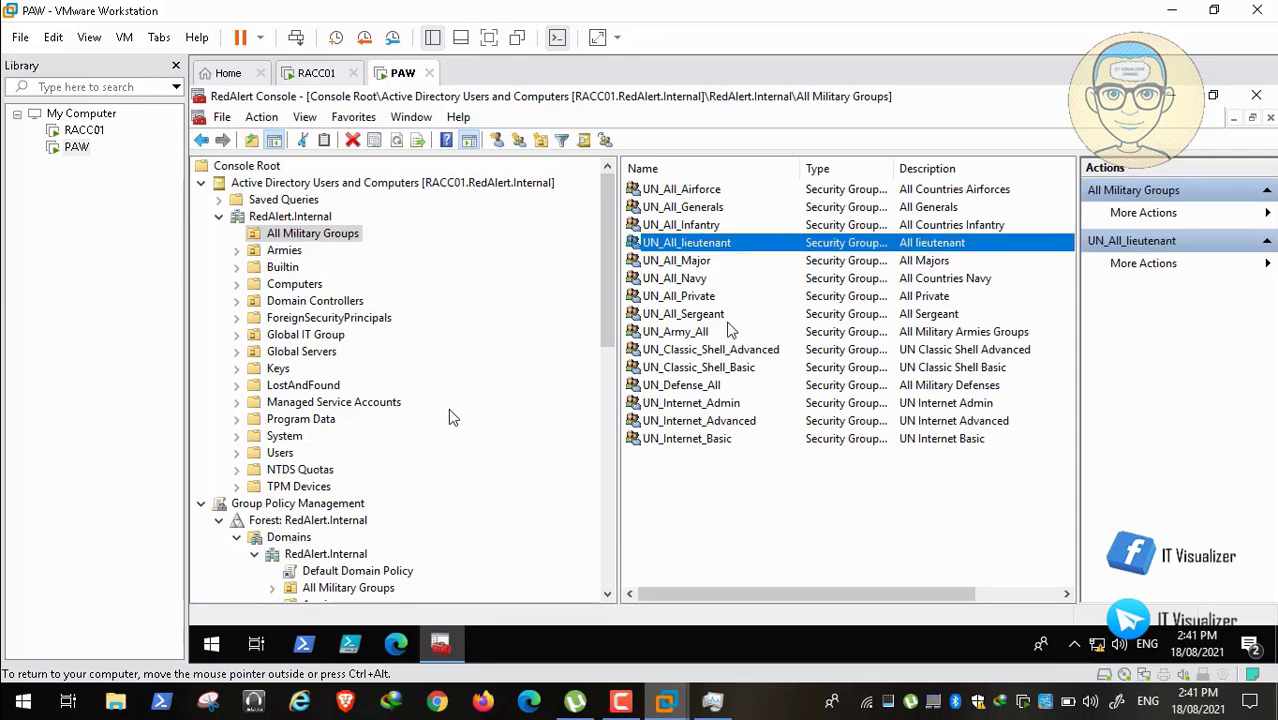
left_click(707, 316)
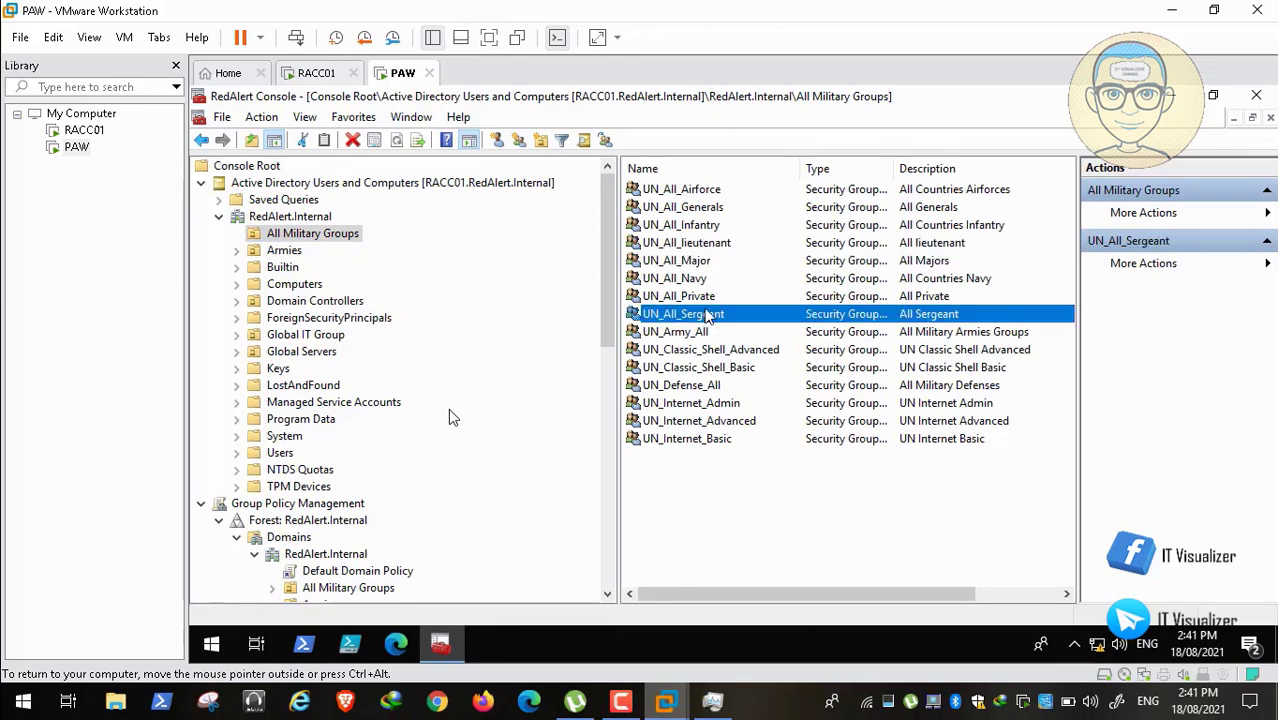
left_click(717, 211)
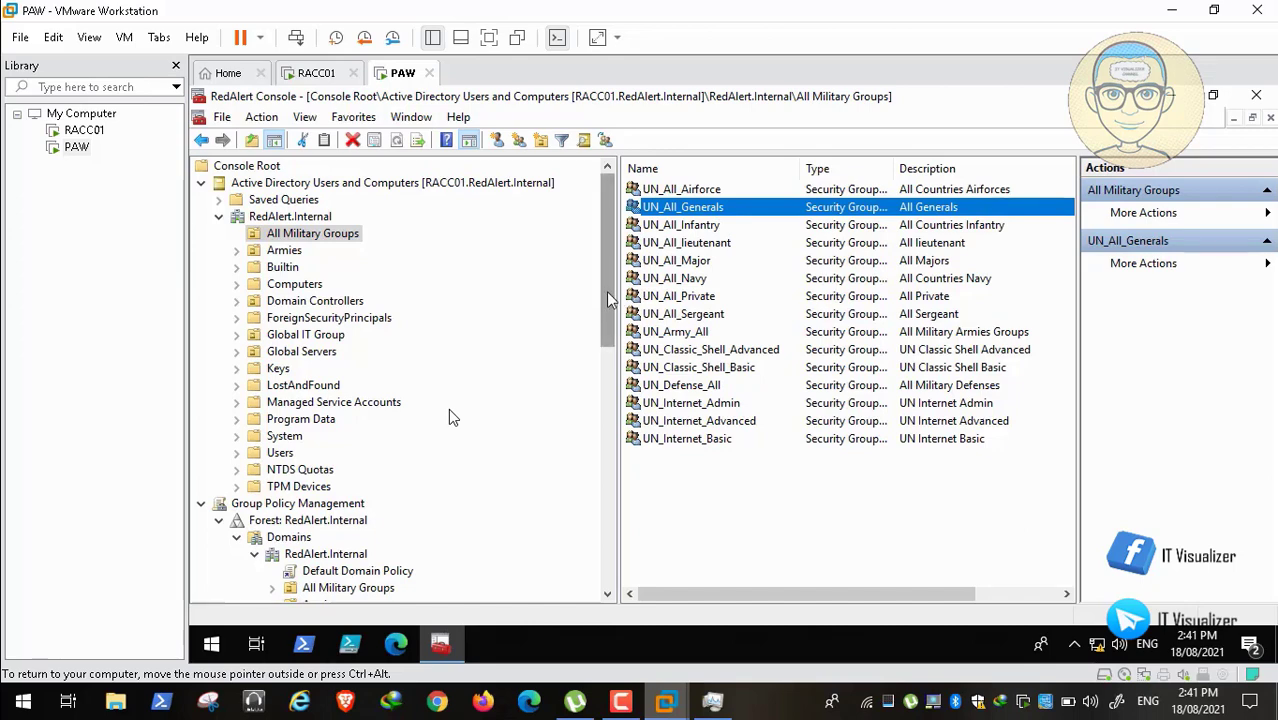
left_click_drag(612, 299, 617, 467)
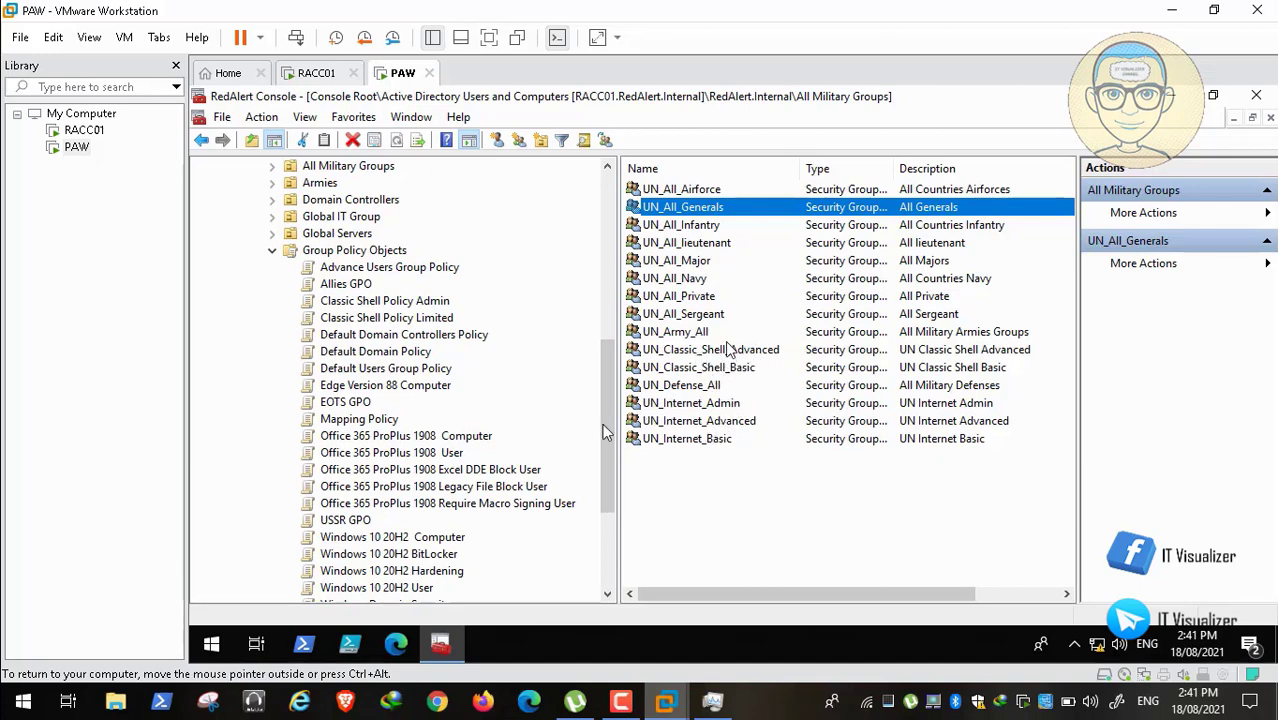
left_click_drag(607, 423, 610, 393)
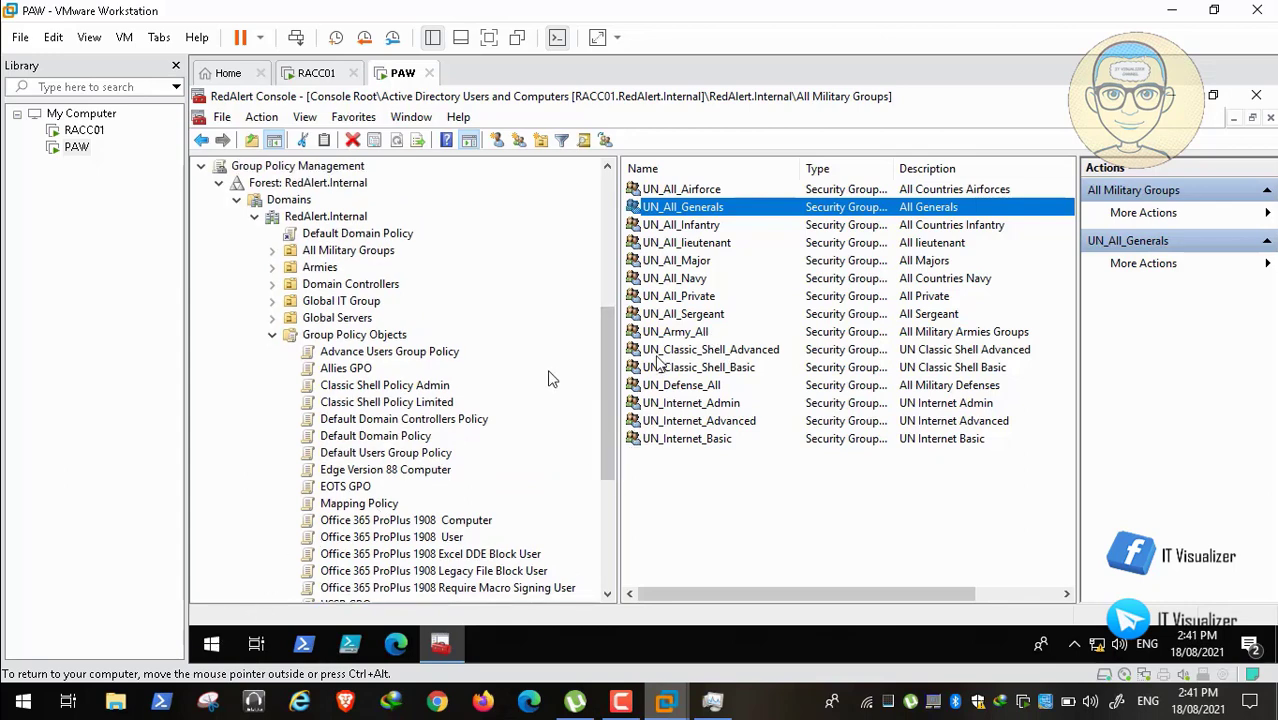
left_click(708, 350)
key("Return")
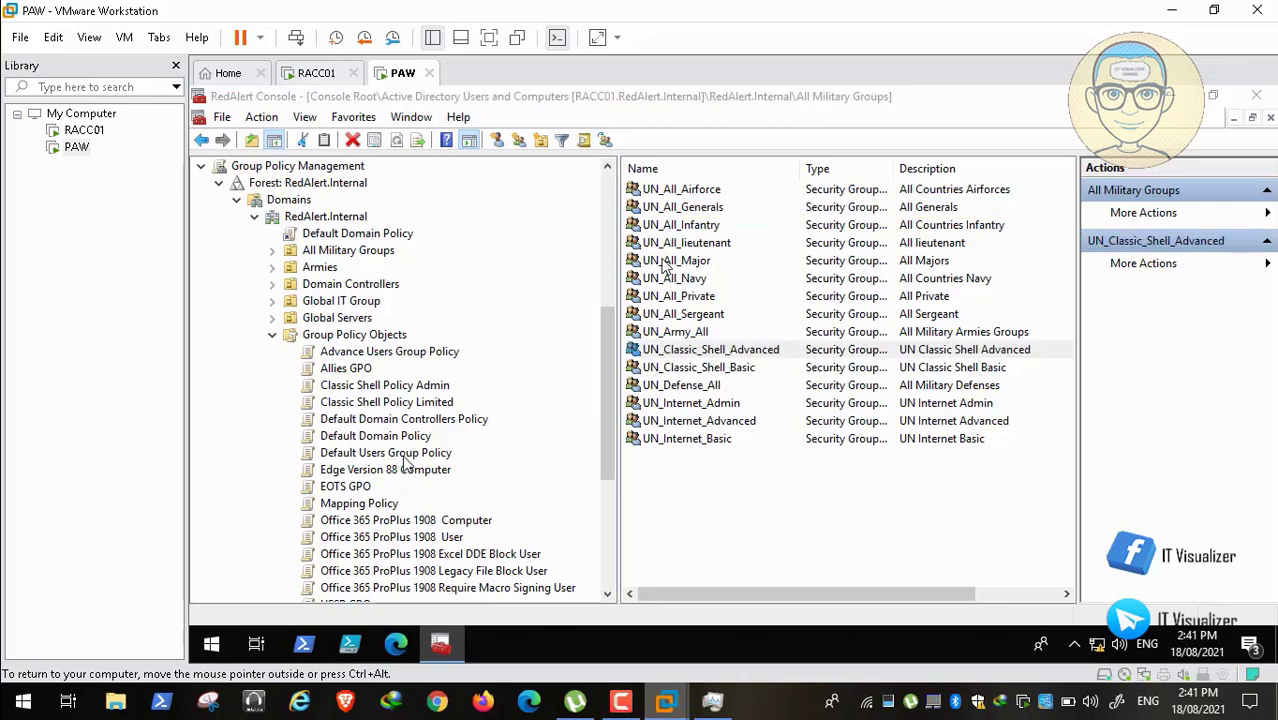
Step: Check the member lists of UN_Classic_Shell_Advanced and UN_Classic_Shell_Basic, closing each unchanged
left_click(666, 195)
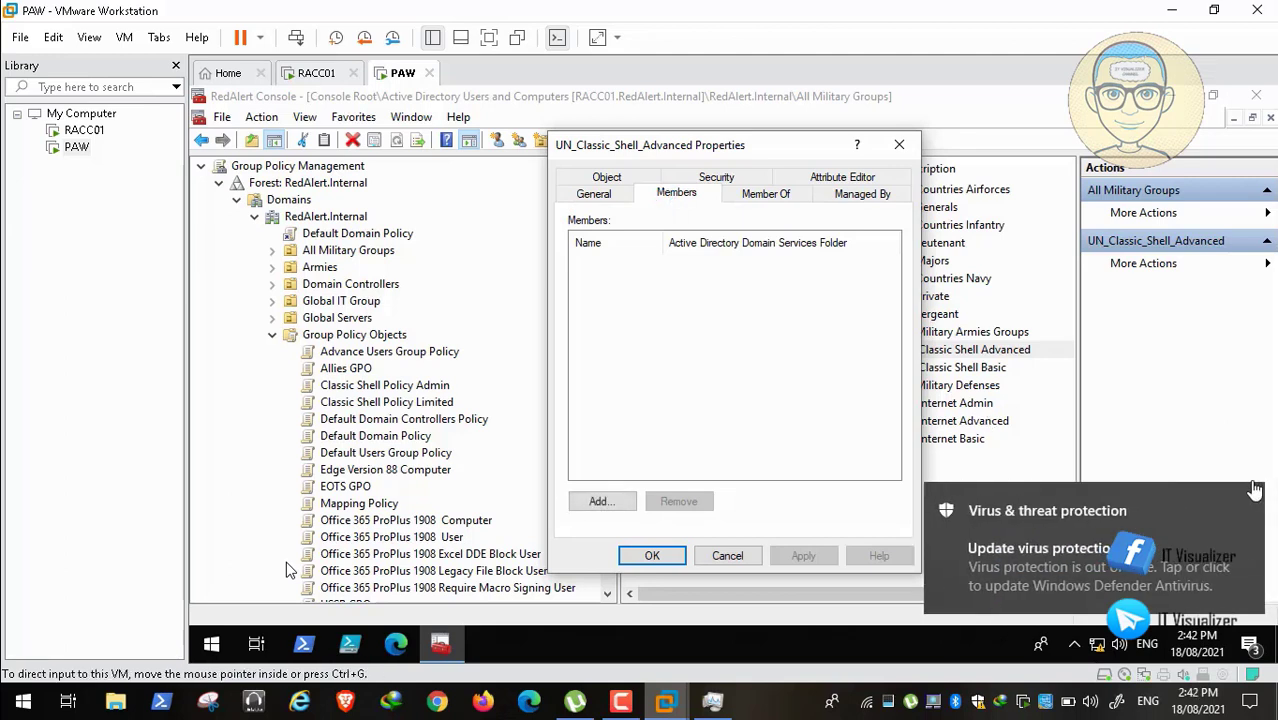
left_click(1252, 500)
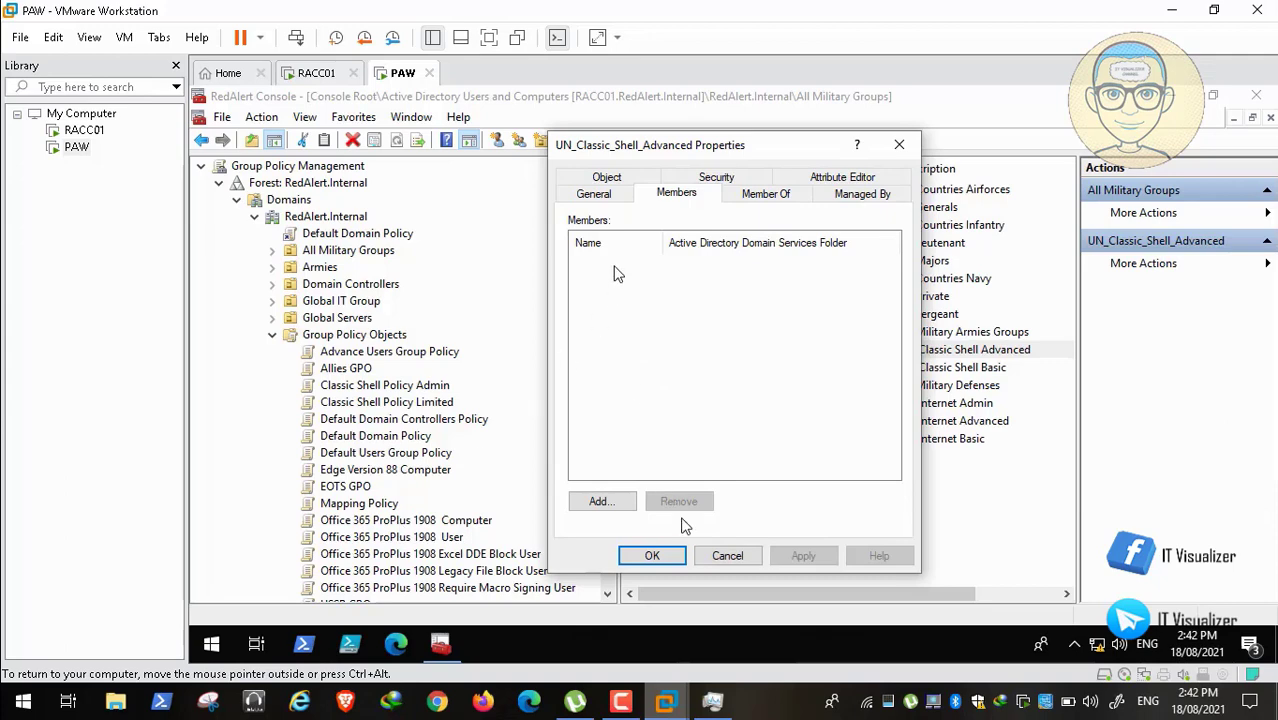
left_click(728, 556)
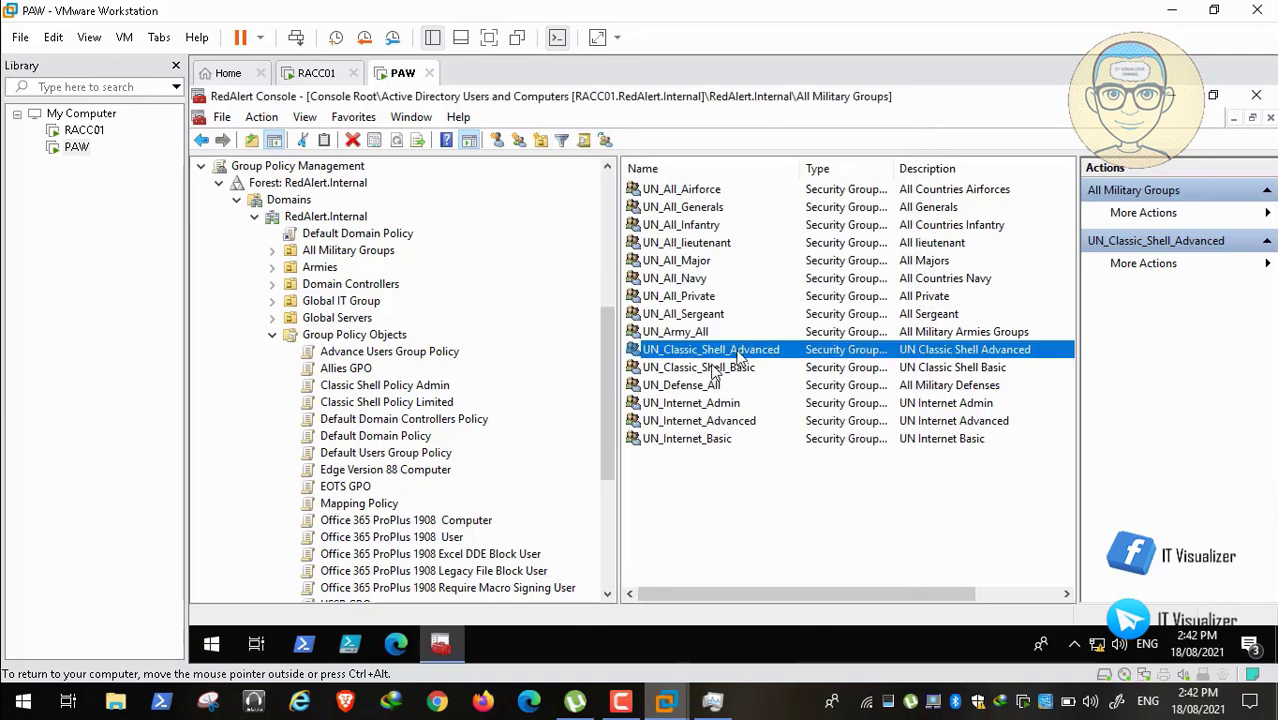
double_click(710, 367)
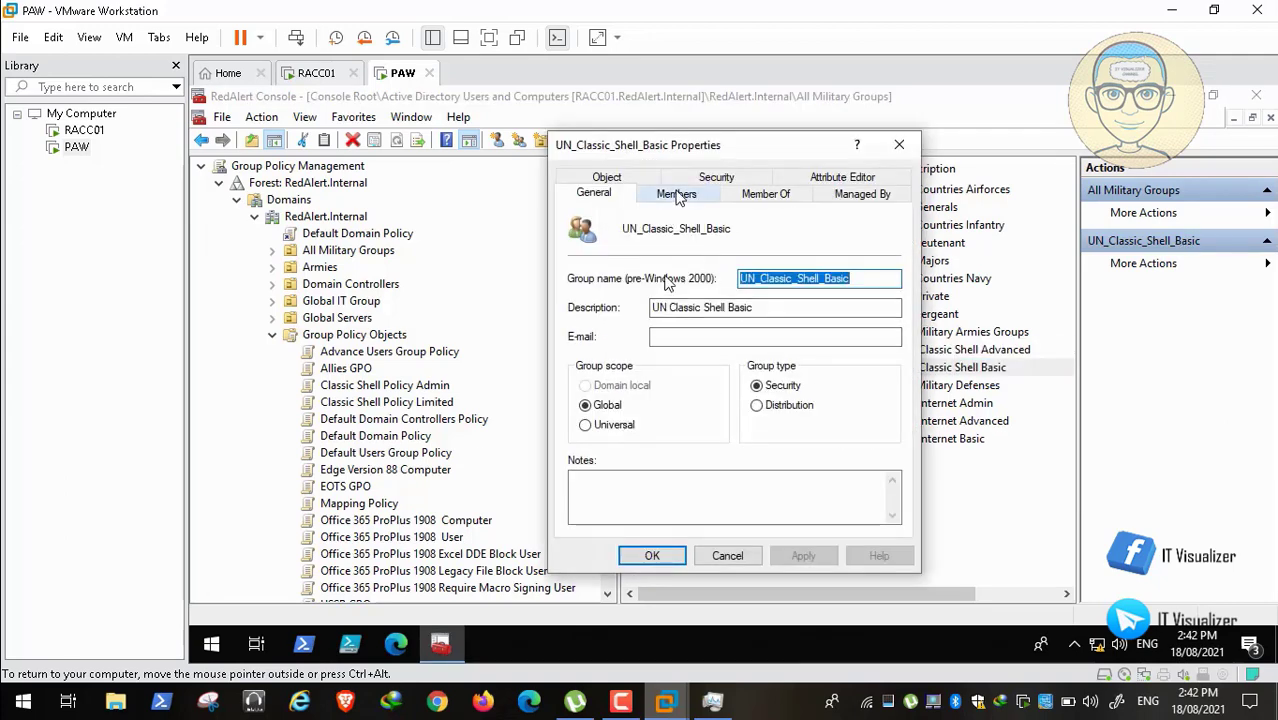
left_click(676, 194)
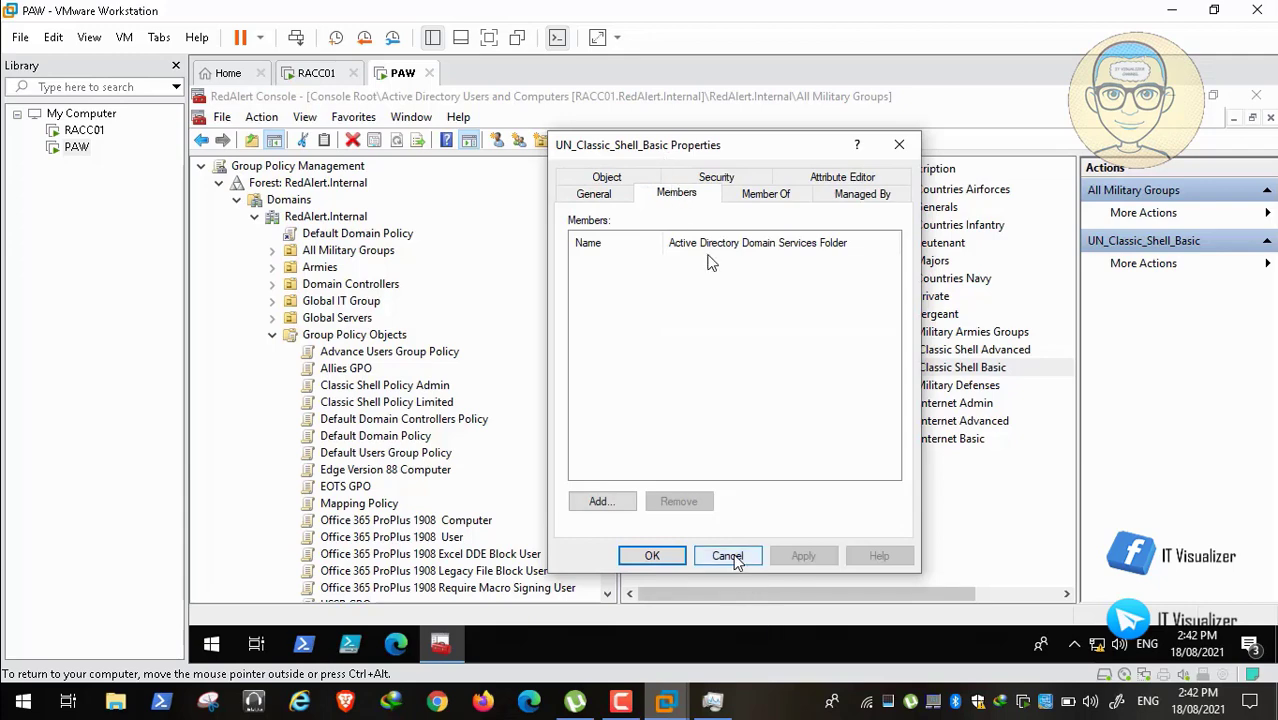
left_click(733, 555)
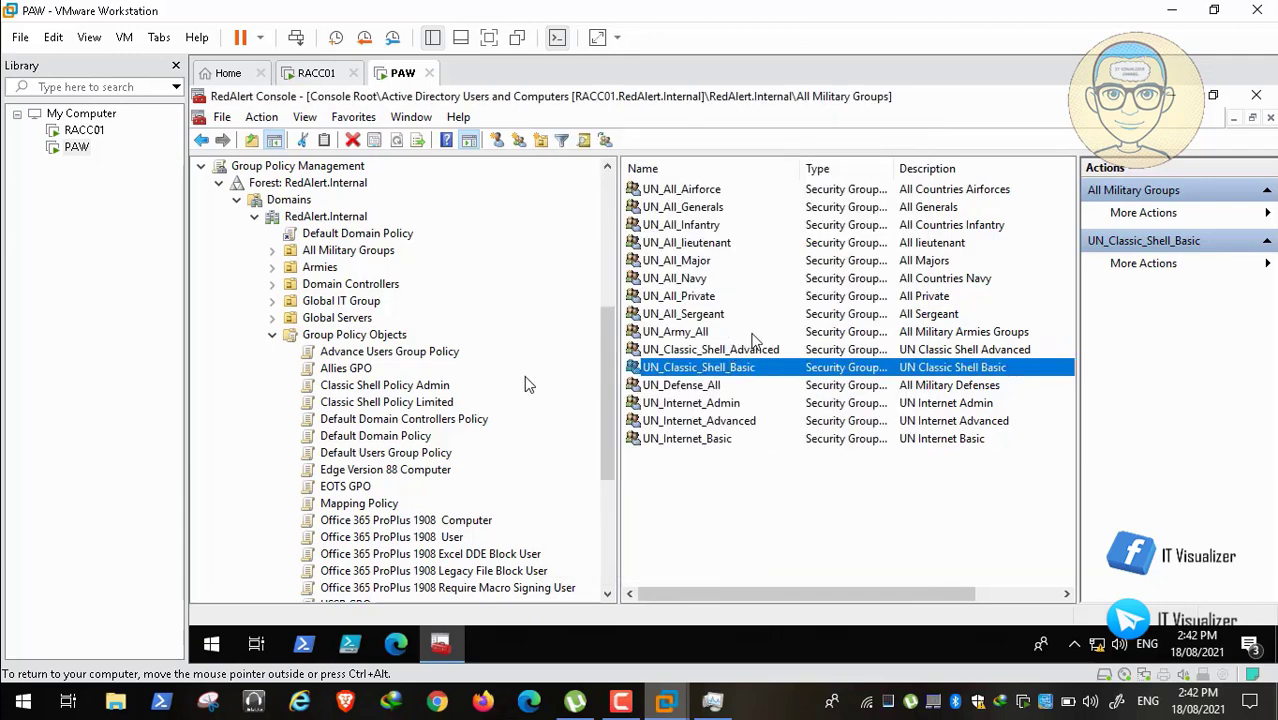
Step: Dismiss the firewall notification and reopen UN_Classic_Shell_Advanced's properties
left_click(720, 388)
left_click(748, 370)
left_click(714, 385)
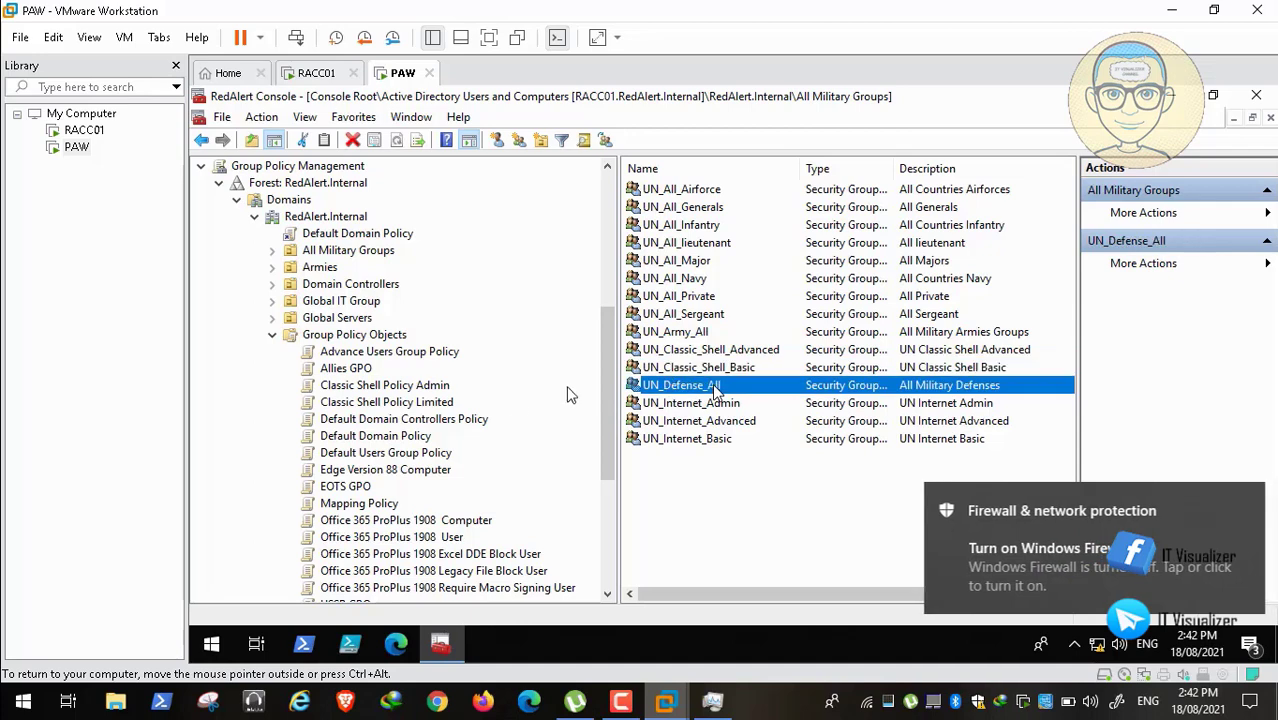
left_click(1248, 505)
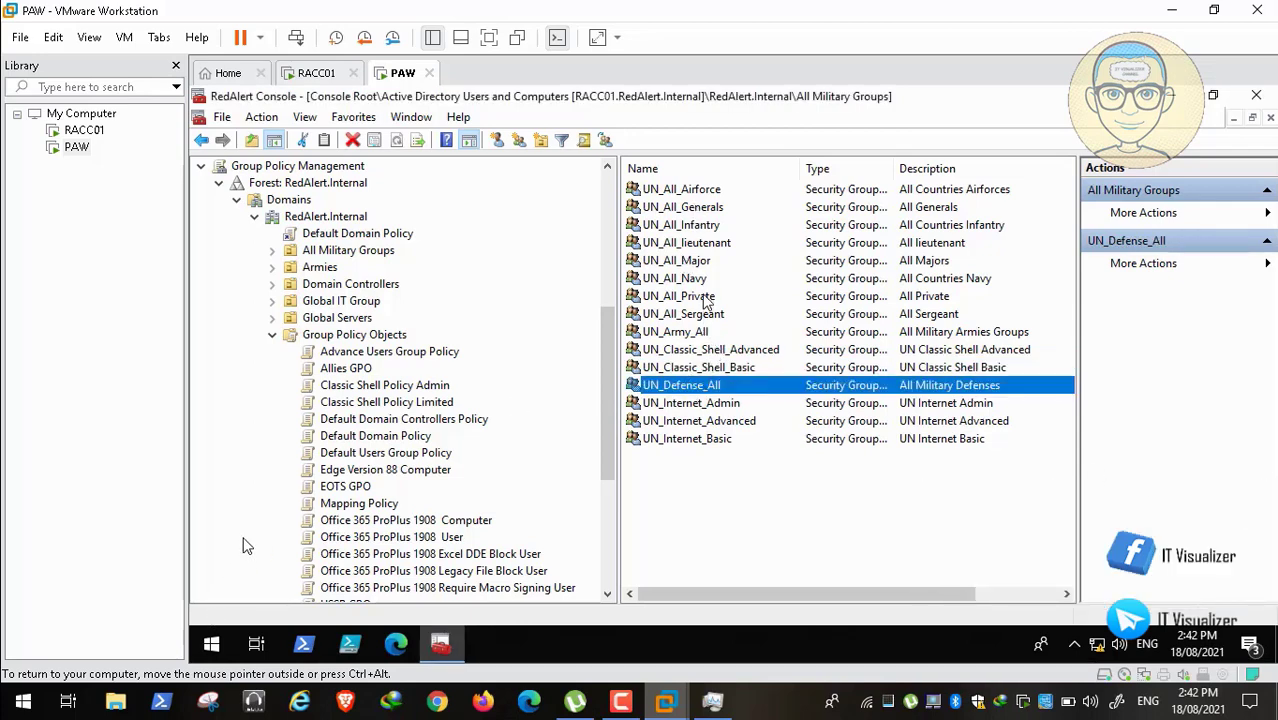
double_click(712, 350)
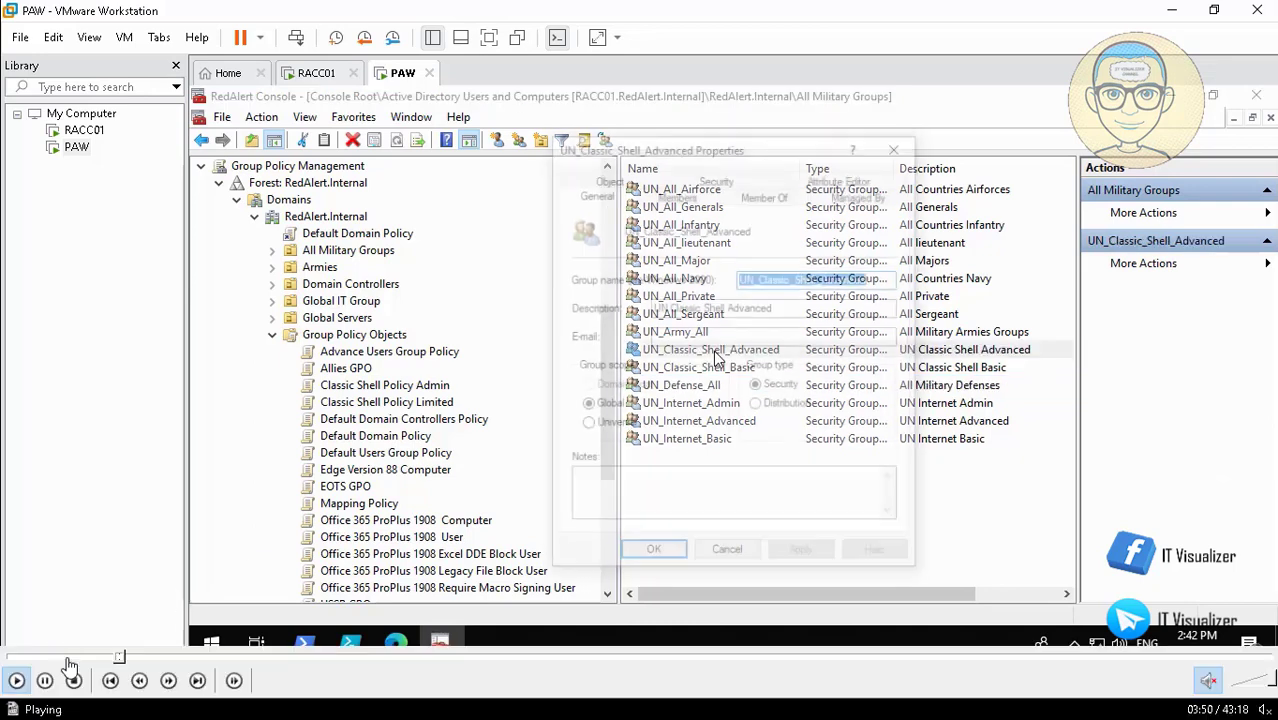
Step: Add UN_IT_ALL as a member of UN_Classic_Shell_Advanced and apply the change
left_click(677, 193)
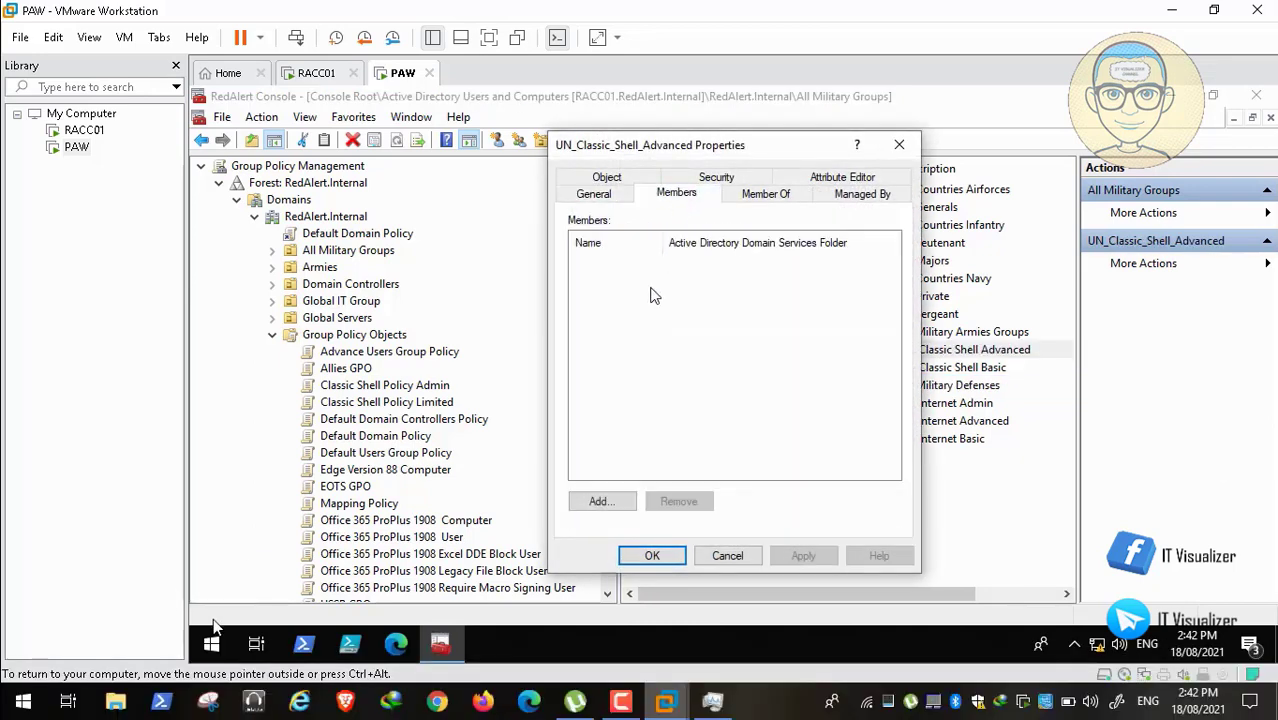
left_click(612, 505)
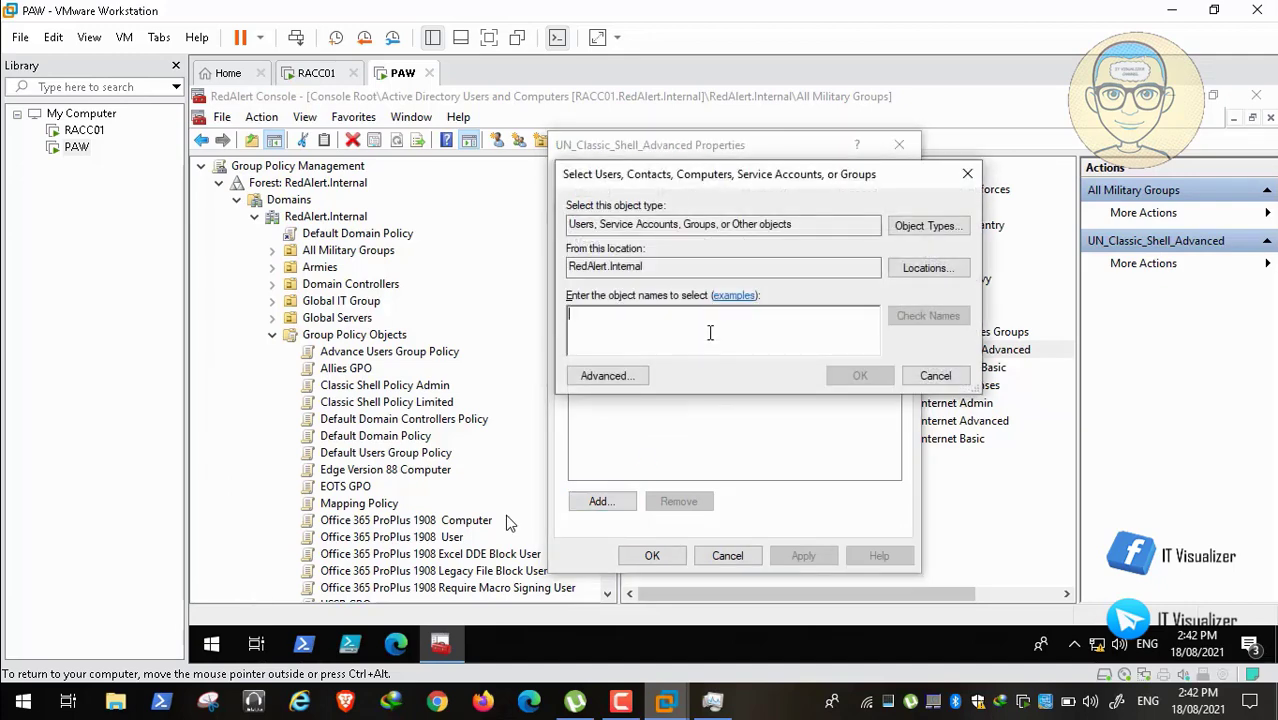
type("UN_")
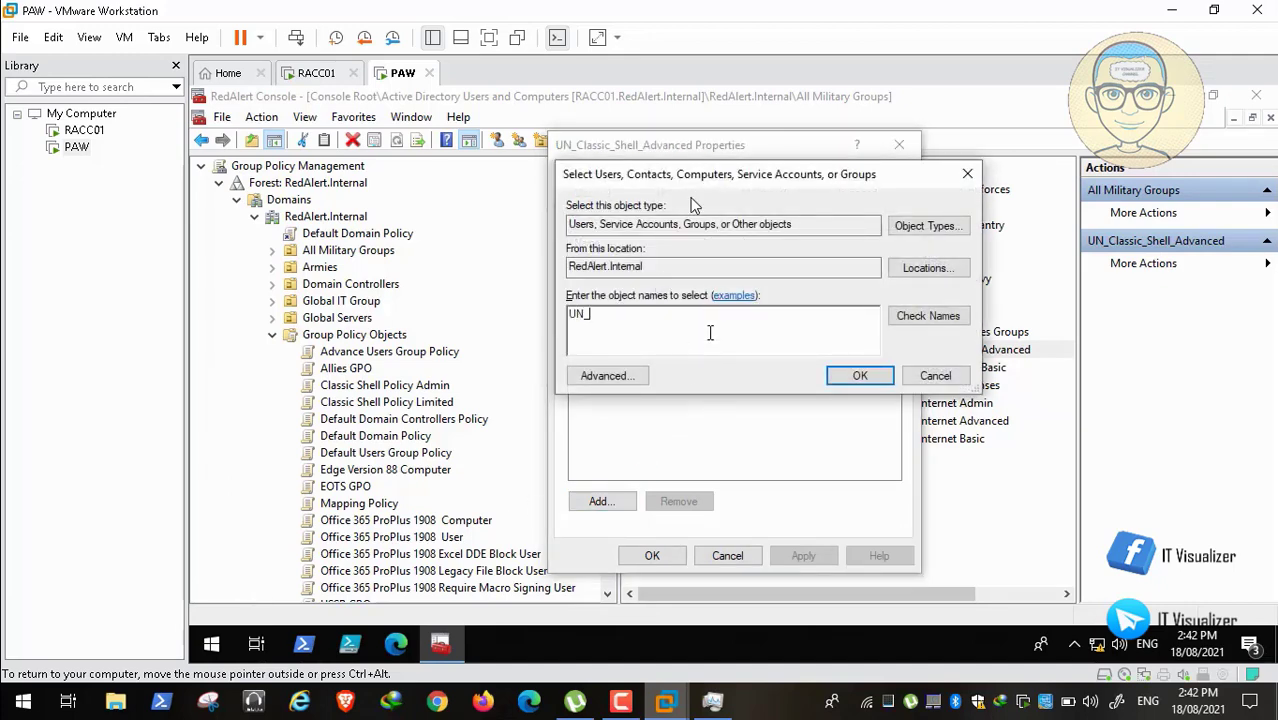
type("IT")
left_click(928, 316)
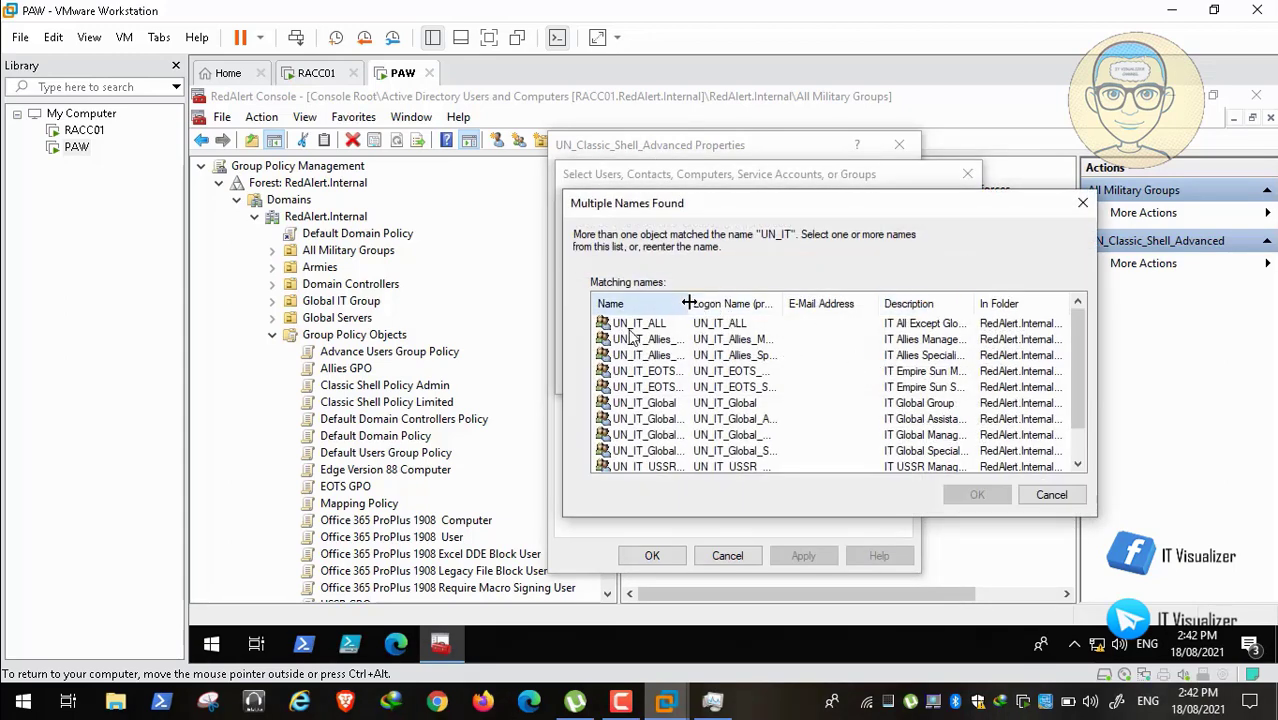
left_click_drag(688, 303, 790, 303)
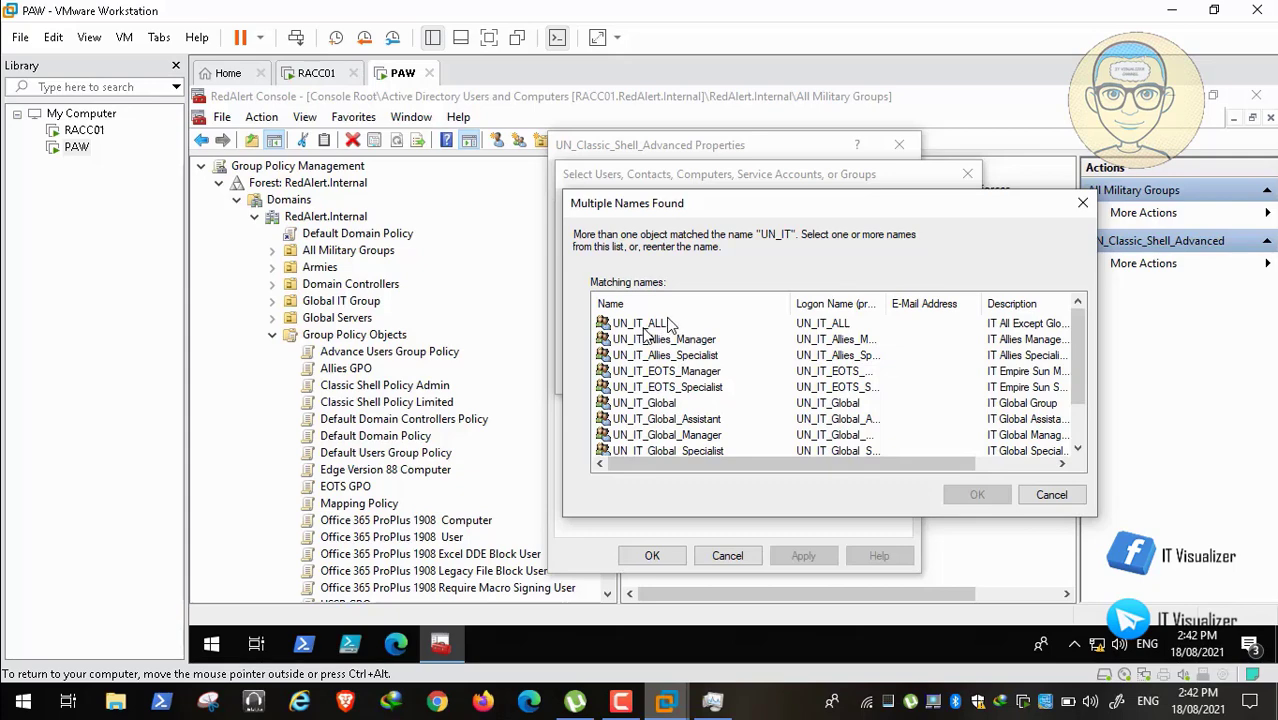
left_click(652, 325)
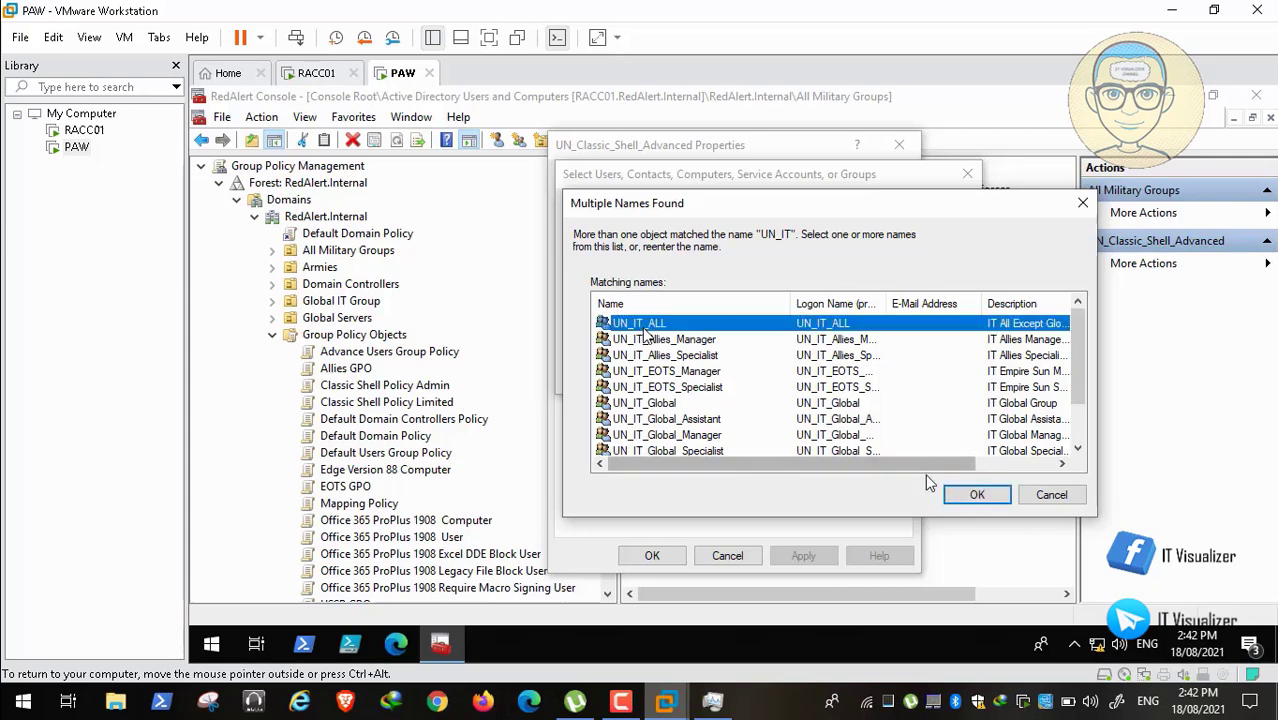
left_click(977, 494)
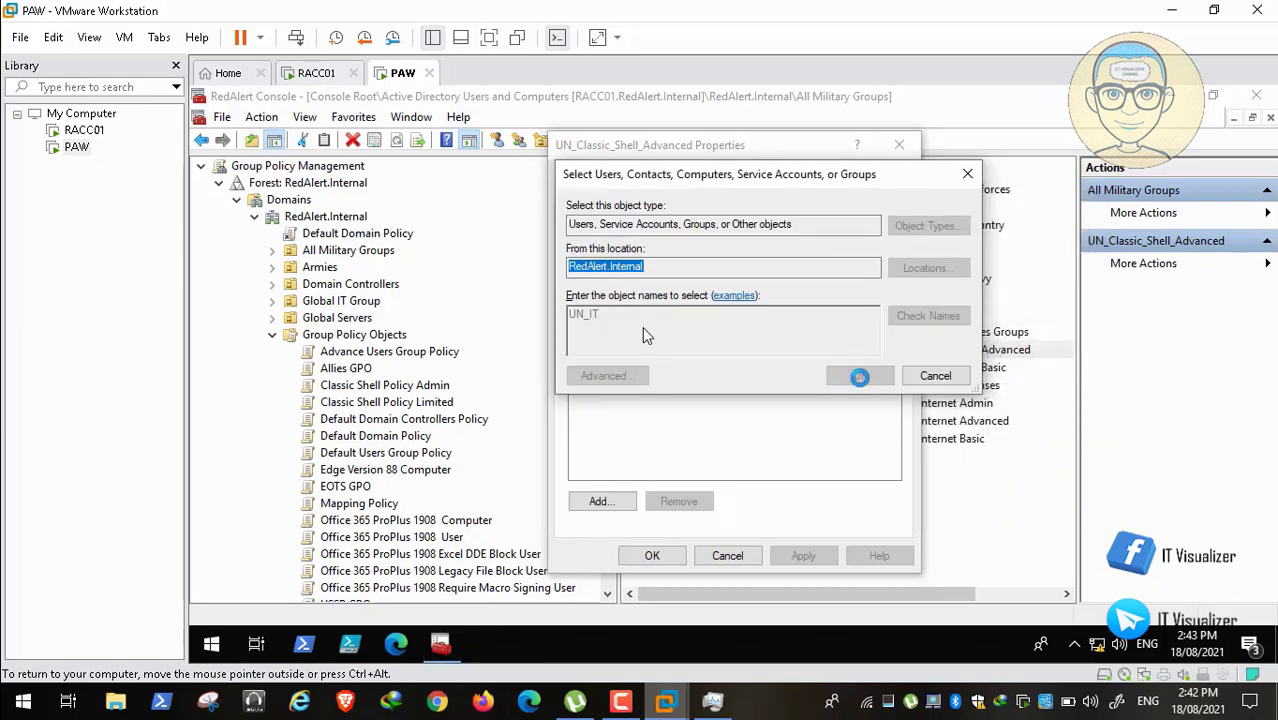
left_click(860, 380)
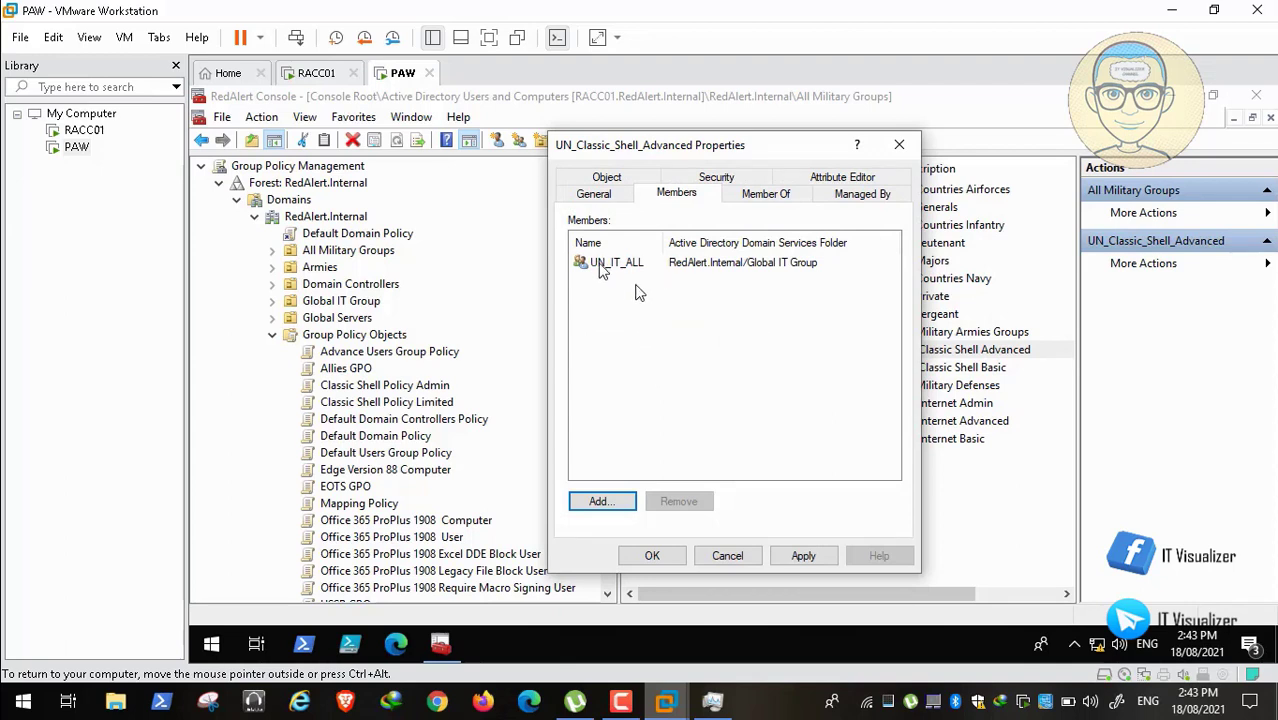
left_click(805, 557)
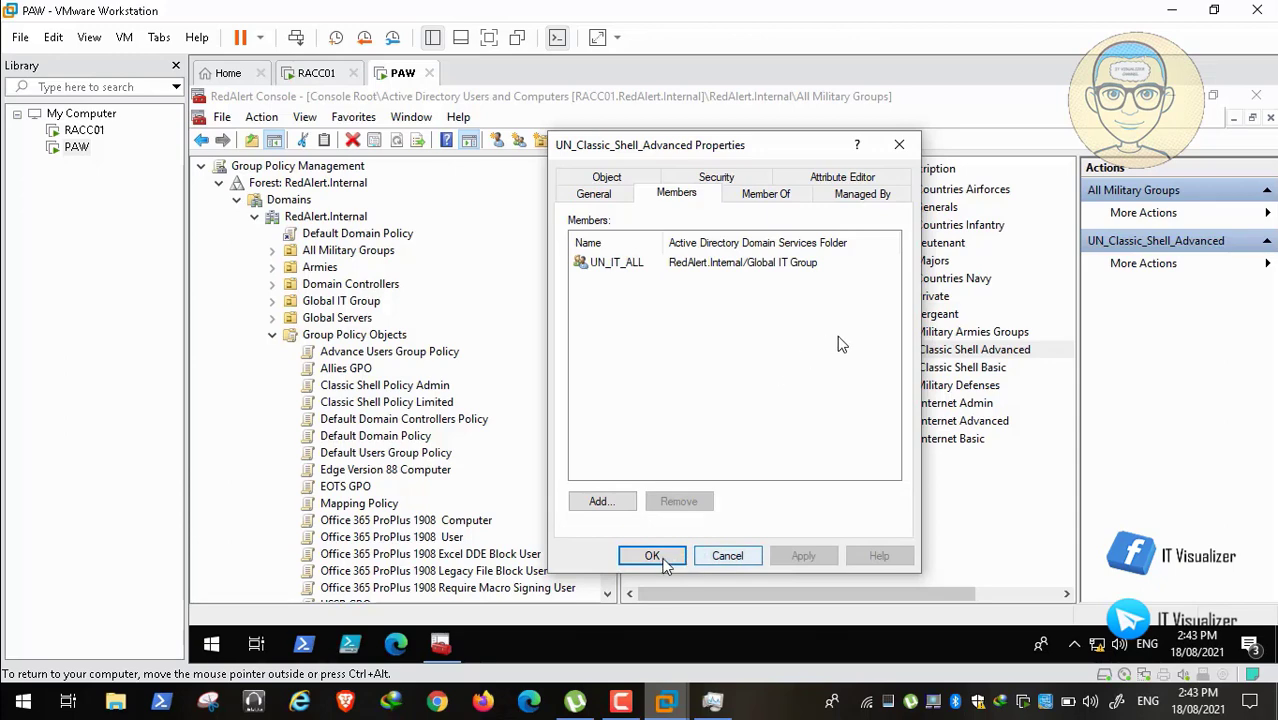
left_click(660, 558)
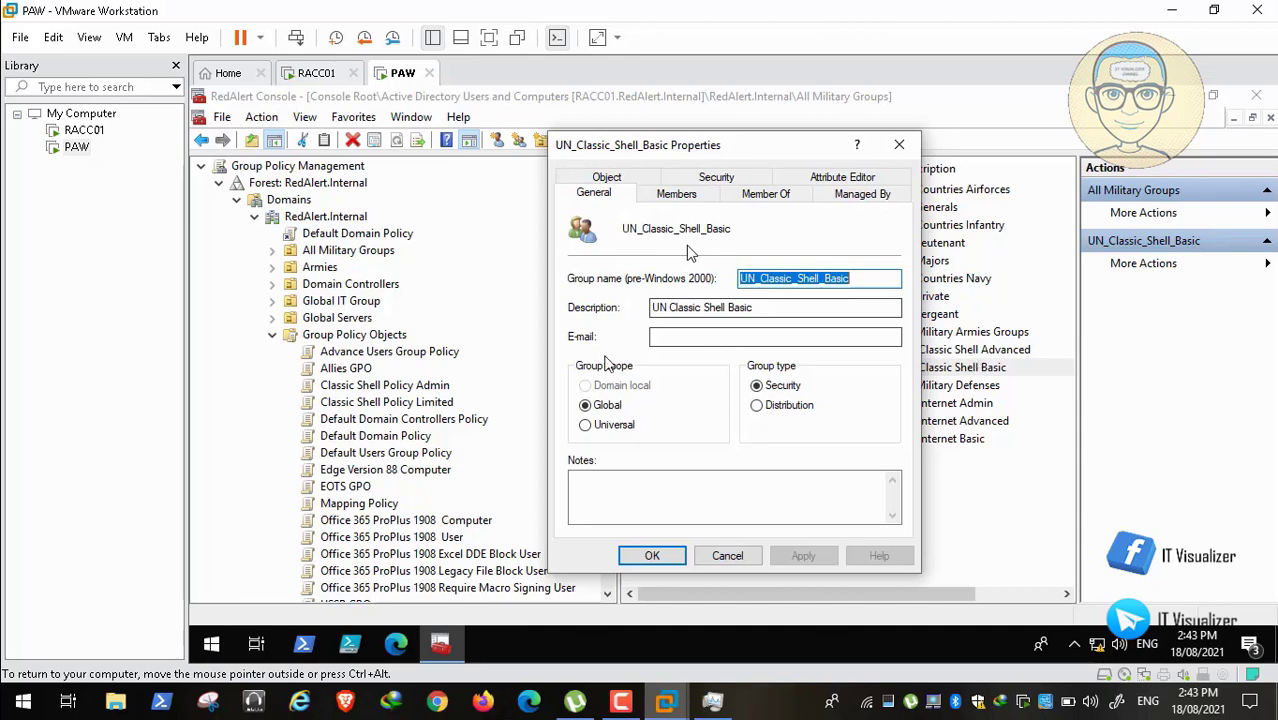
Step: Show UN_Classic_Shell_Basic's members to begin adding a new member
left_click(18, 680)
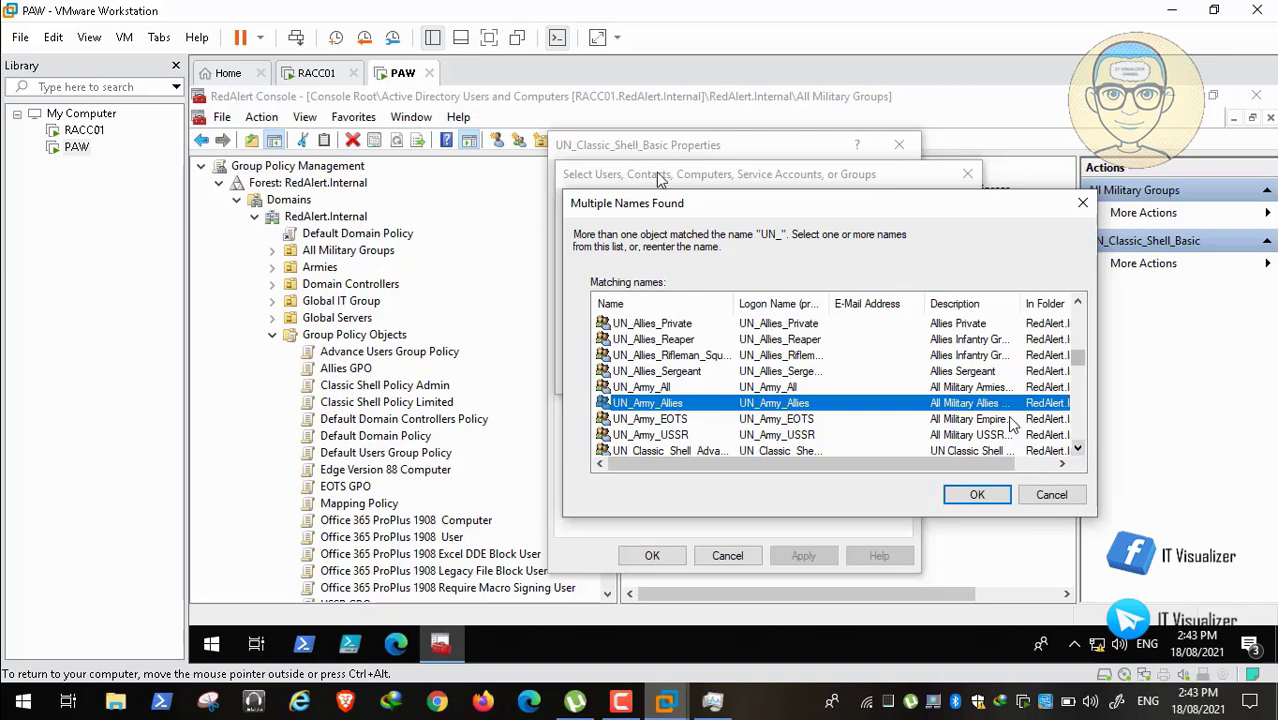
Step: Scroll through the list of groups matching UN_
left_click(1078, 450)
left_click(1078, 450)
left_click(1078, 450)
left_click(1078, 450)
left_click(1078, 450)
left_click(1078, 450)
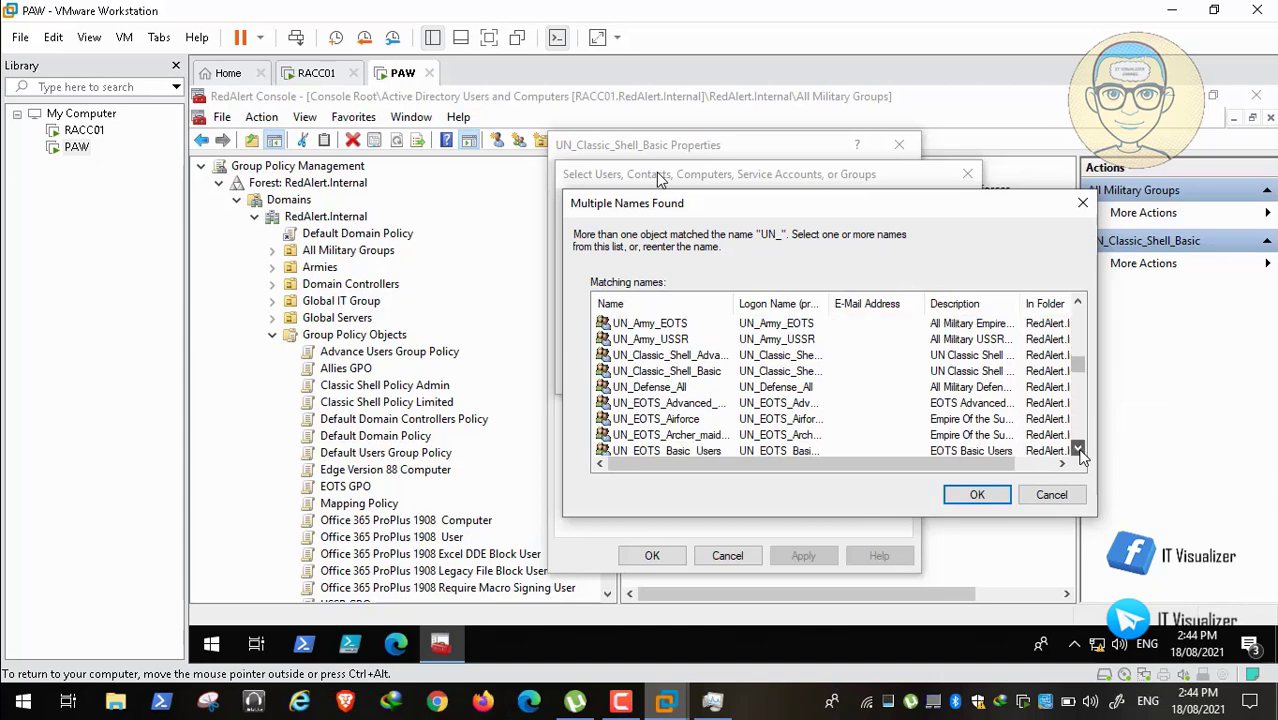
left_click(1078, 450)
left_click(1078, 450)
left_click(1078, 450)
left_click(1078, 450)
left_click(1078, 450)
left_click(1078, 450)
left_click(1078, 450)
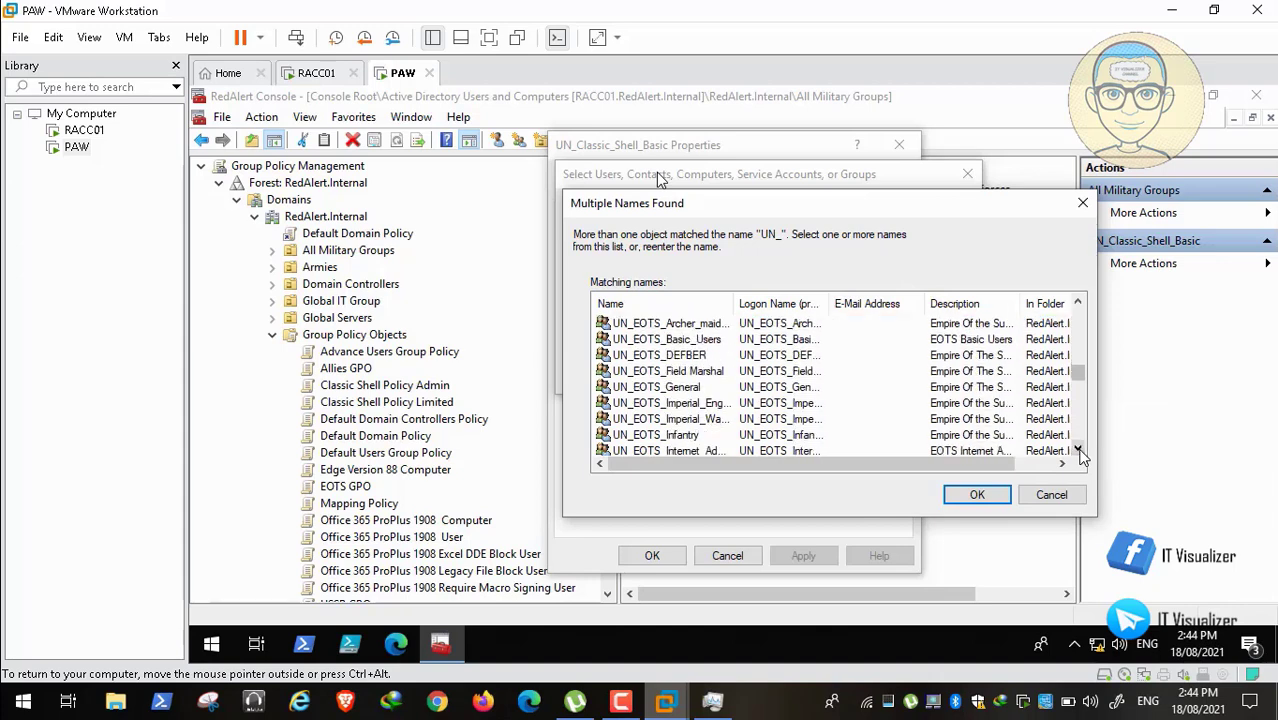
left_click(1078, 450)
left_click(1078, 450)
left_click(1077, 362)
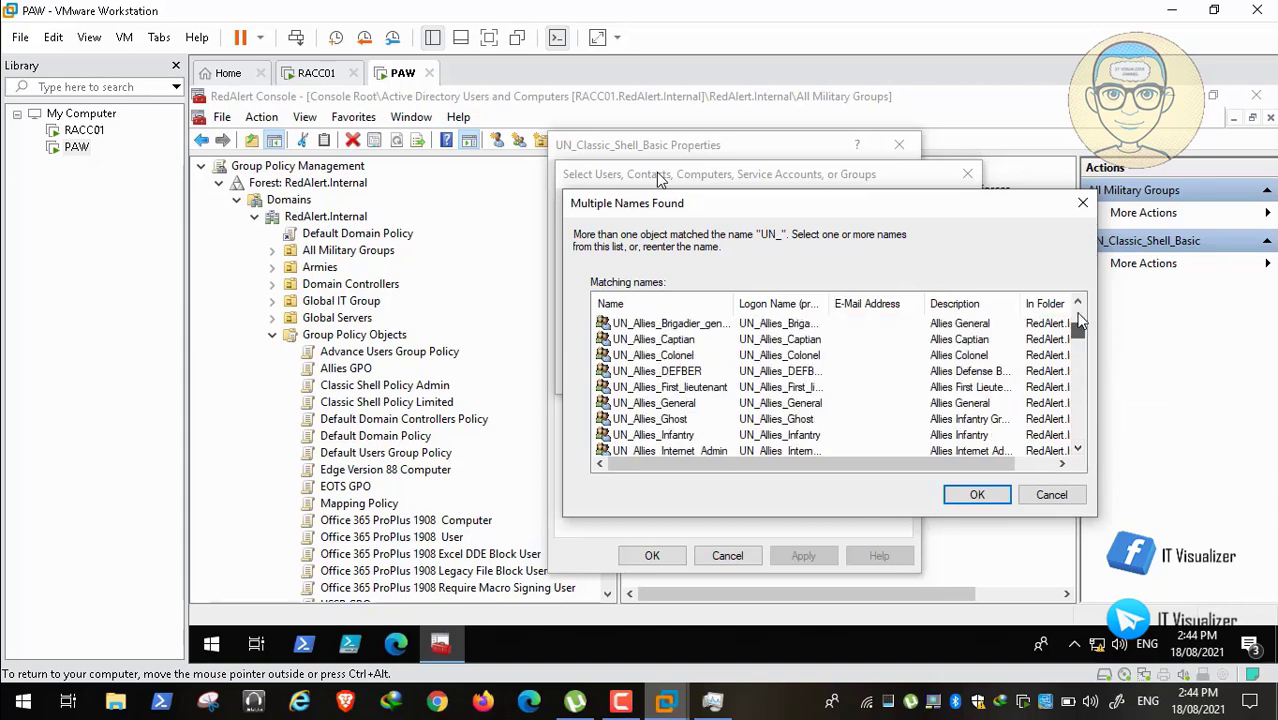
left_click(1077, 362)
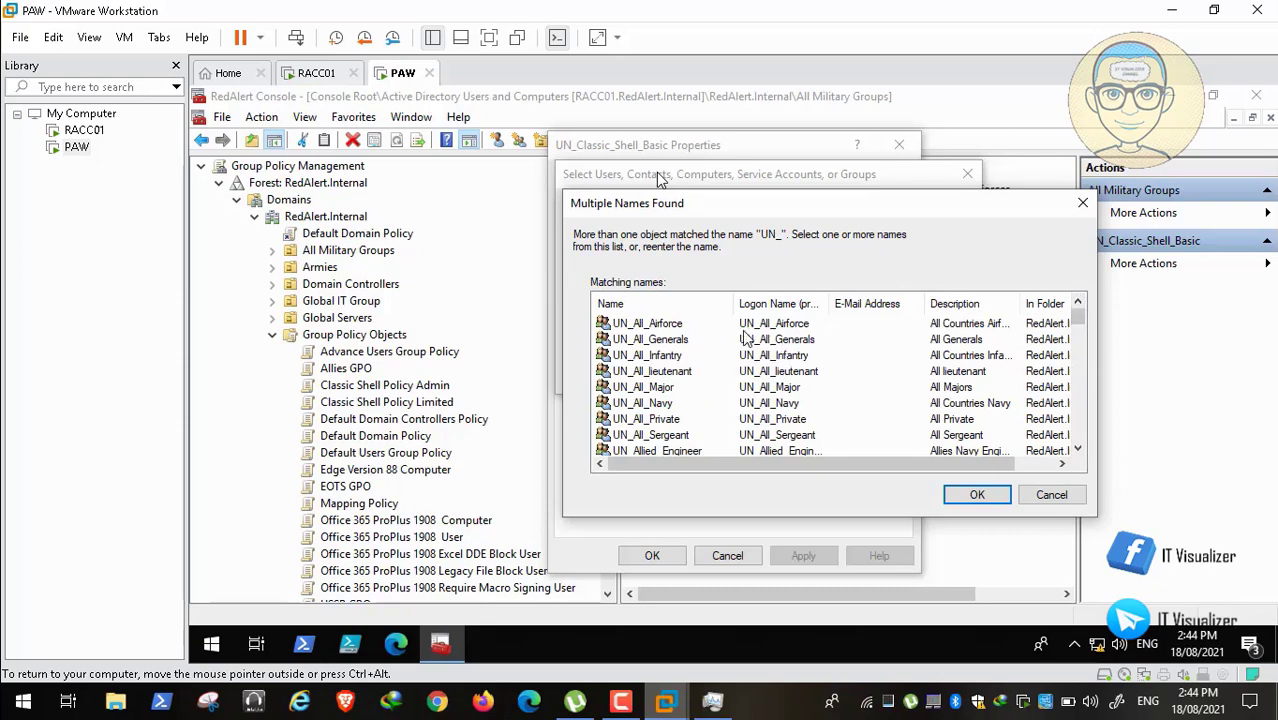
Step: Pick UN_All_Infantry as the only matching group and confirm it
left_click(674, 328)
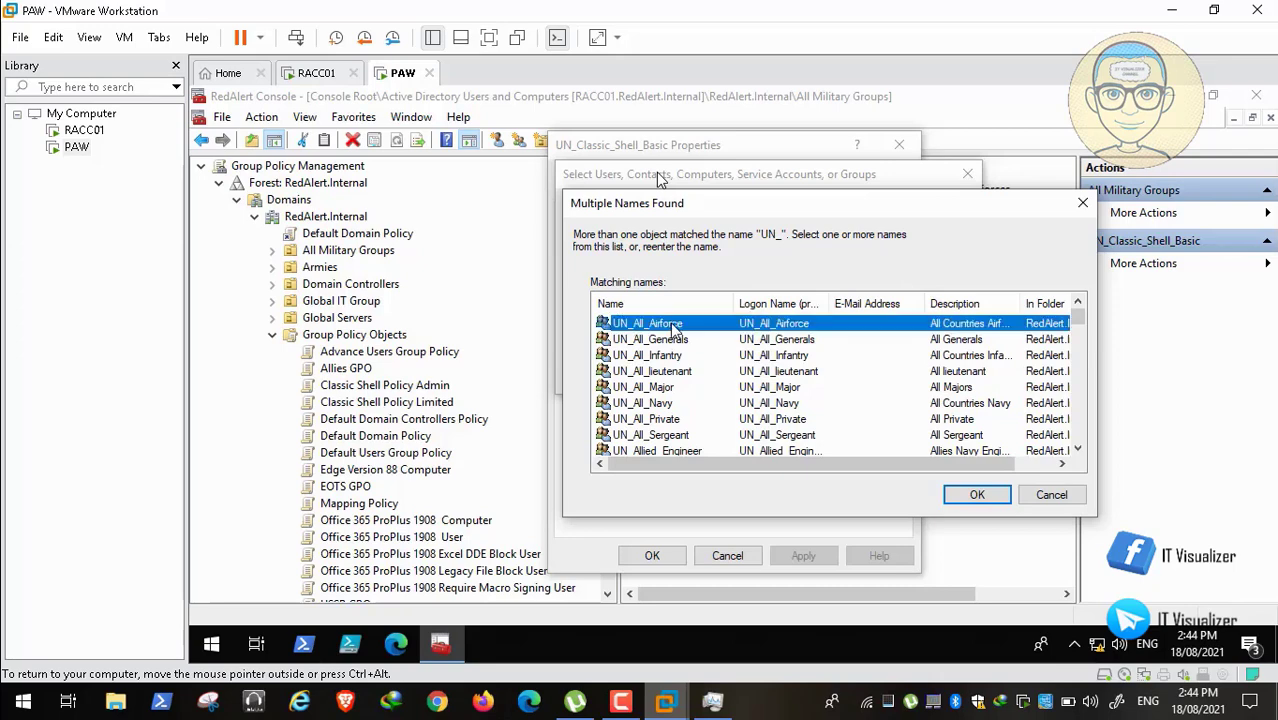
left_click(665, 357, "ctrl")
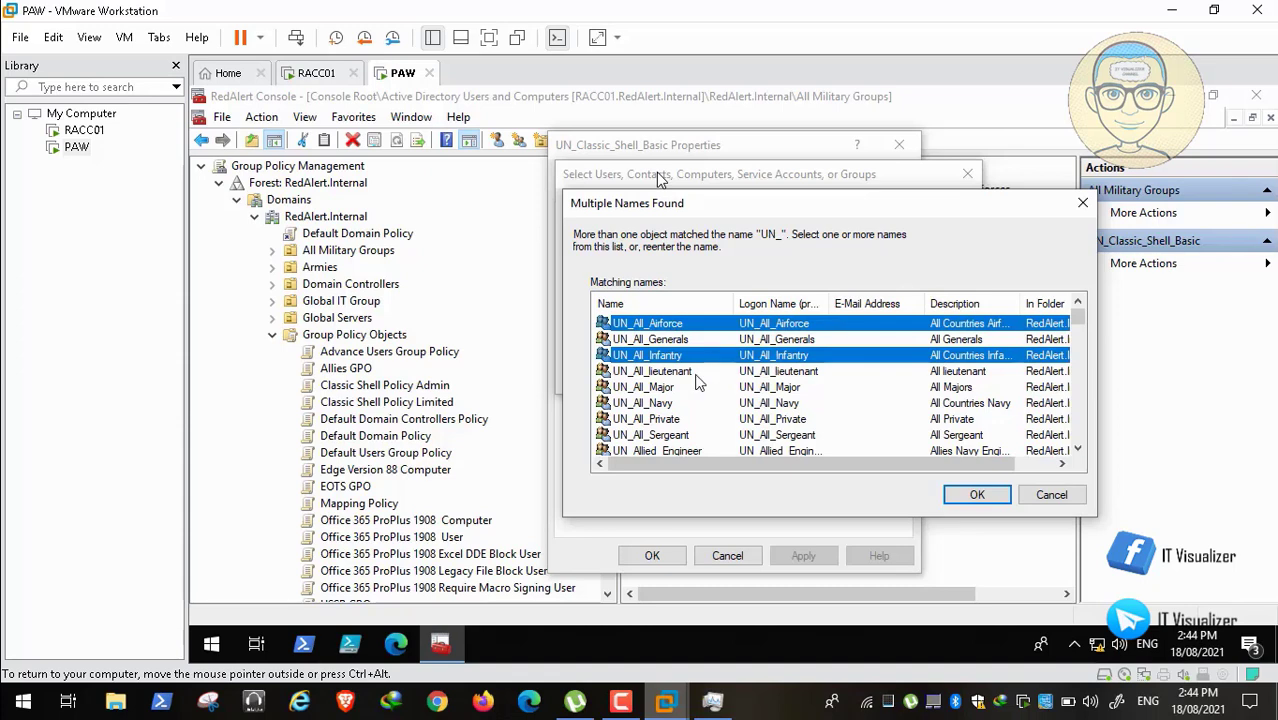
left_click(674, 373, "ctrl")
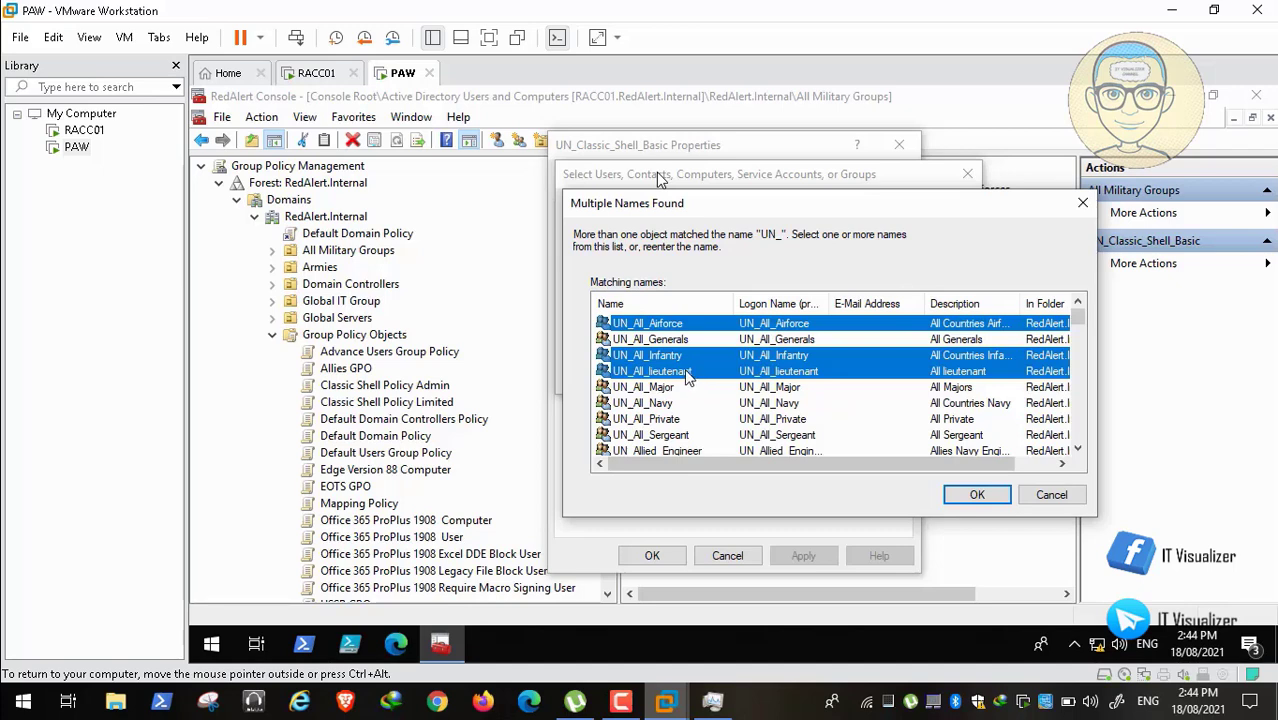
left_click(687, 373, "ctrl")
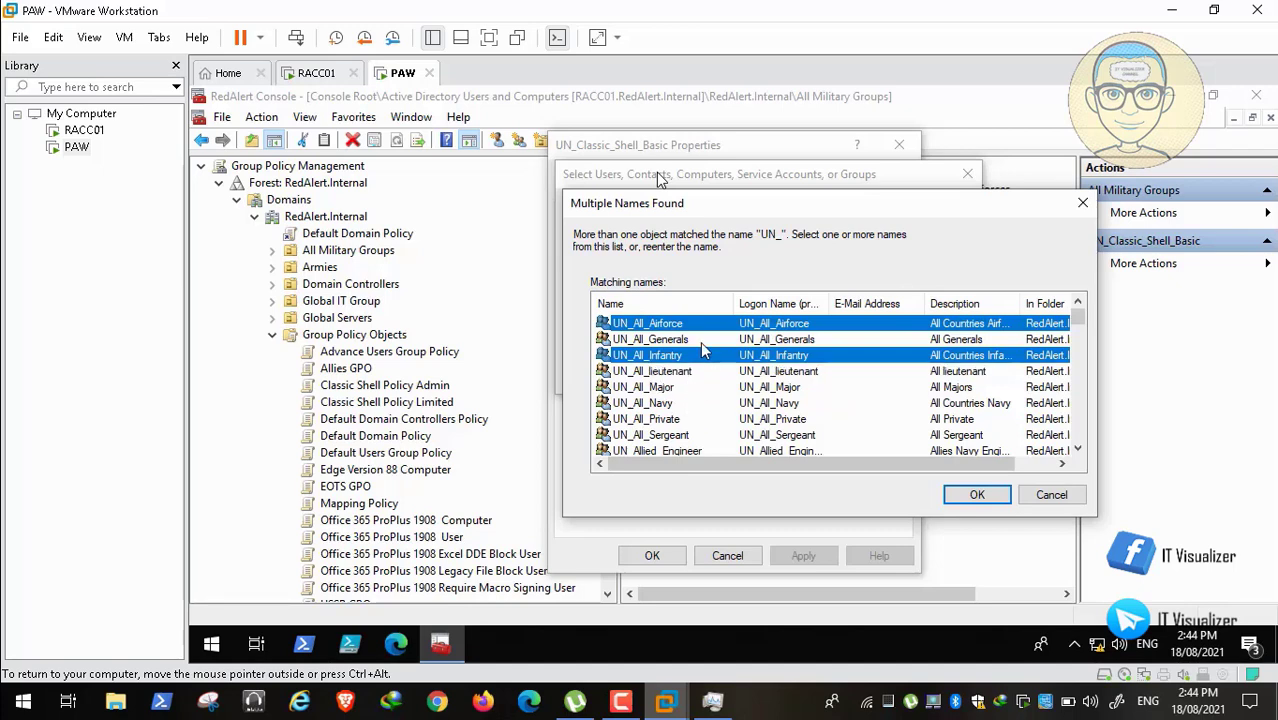
left_click(670, 326, "ctrl")
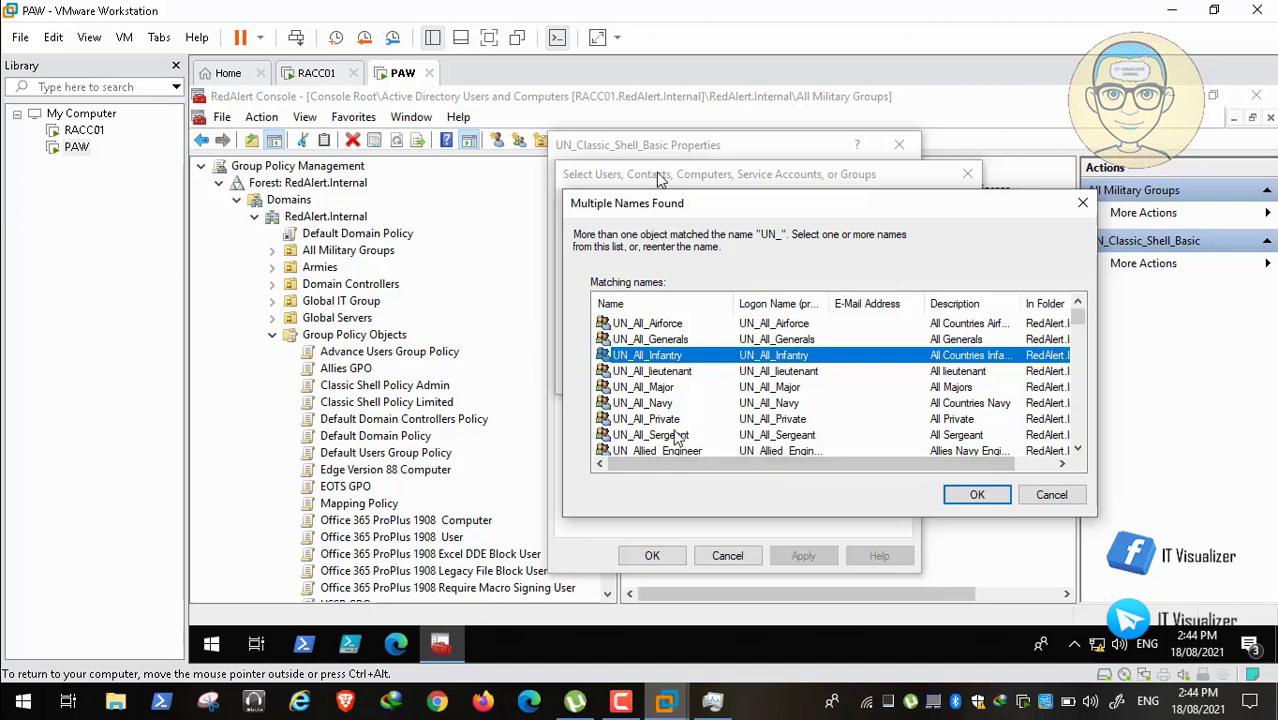
left_click(977, 497)
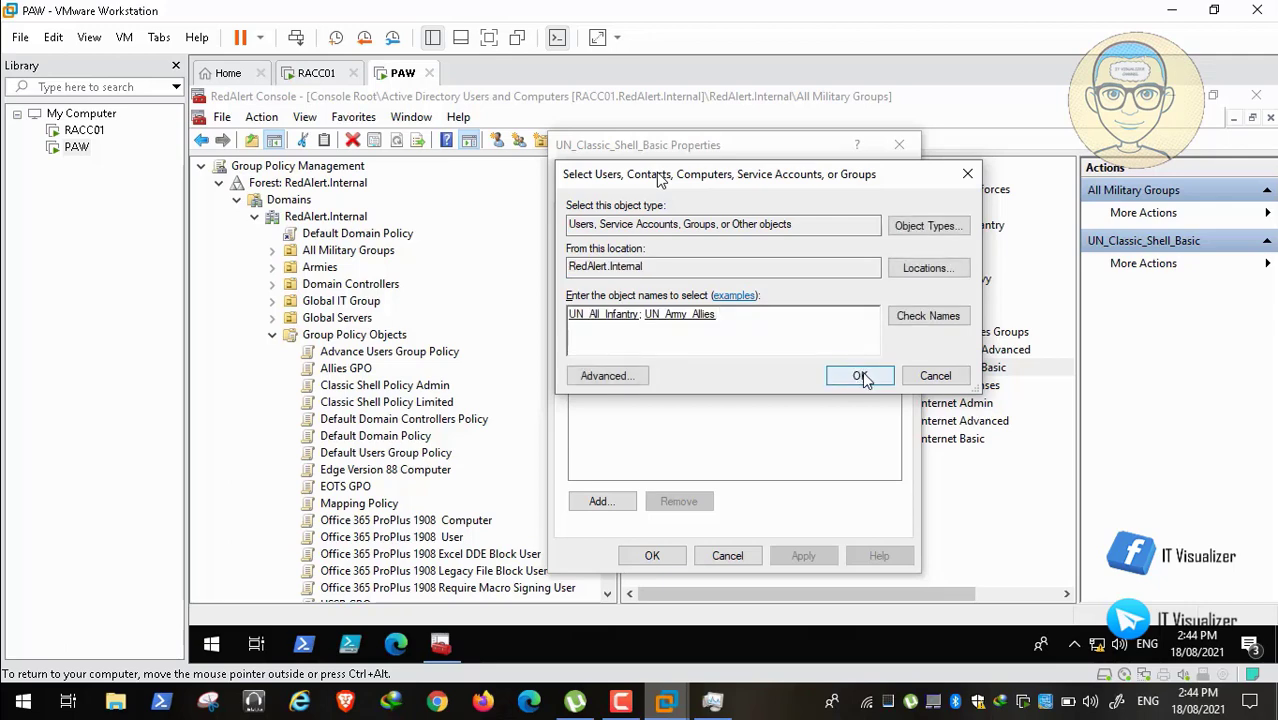
Step: Drop UN_Army_Allies from the names, add UN_All_Infantry and apply the membership
key("BackSpace")
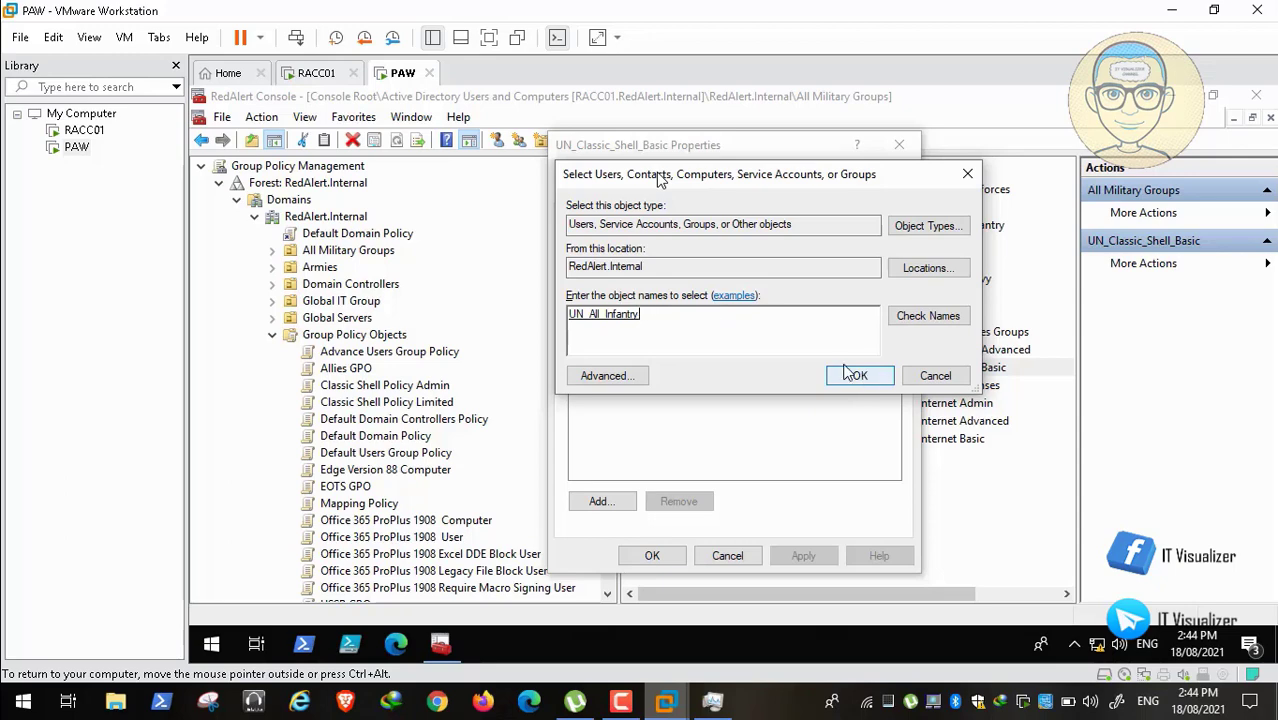
left_click(860, 376)
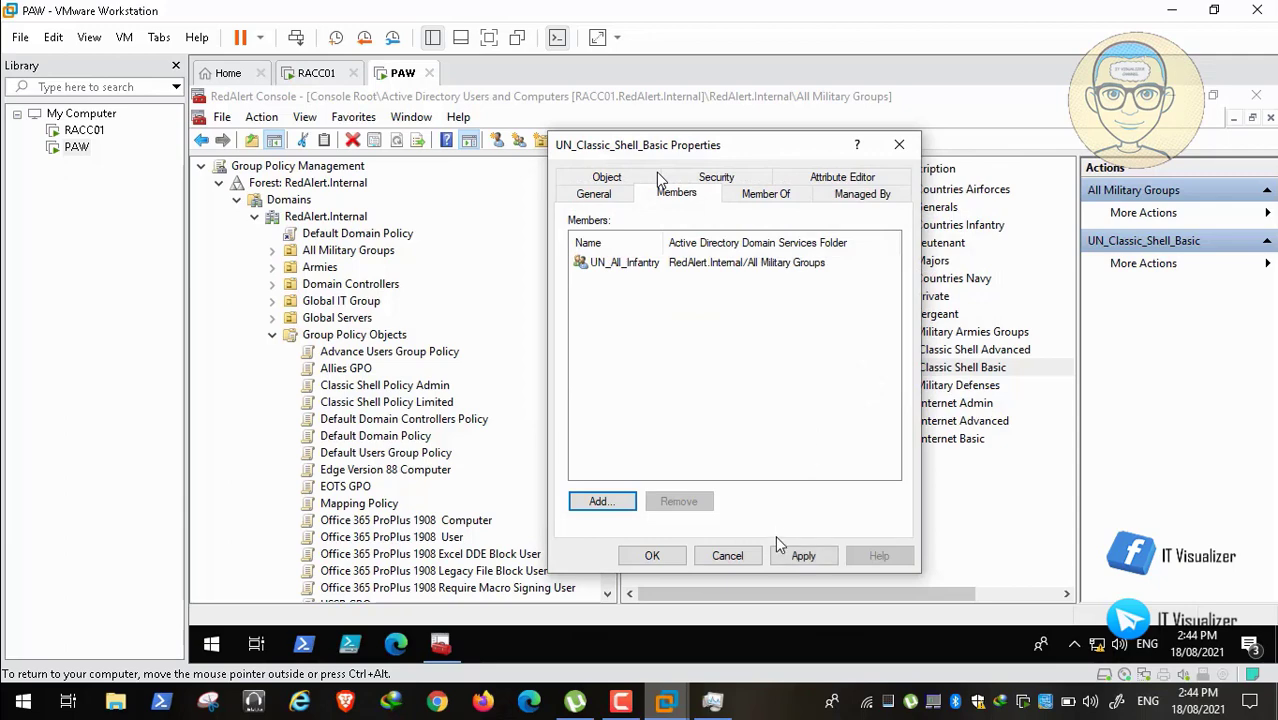
left_click(776, 556)
left_click(653, 556)
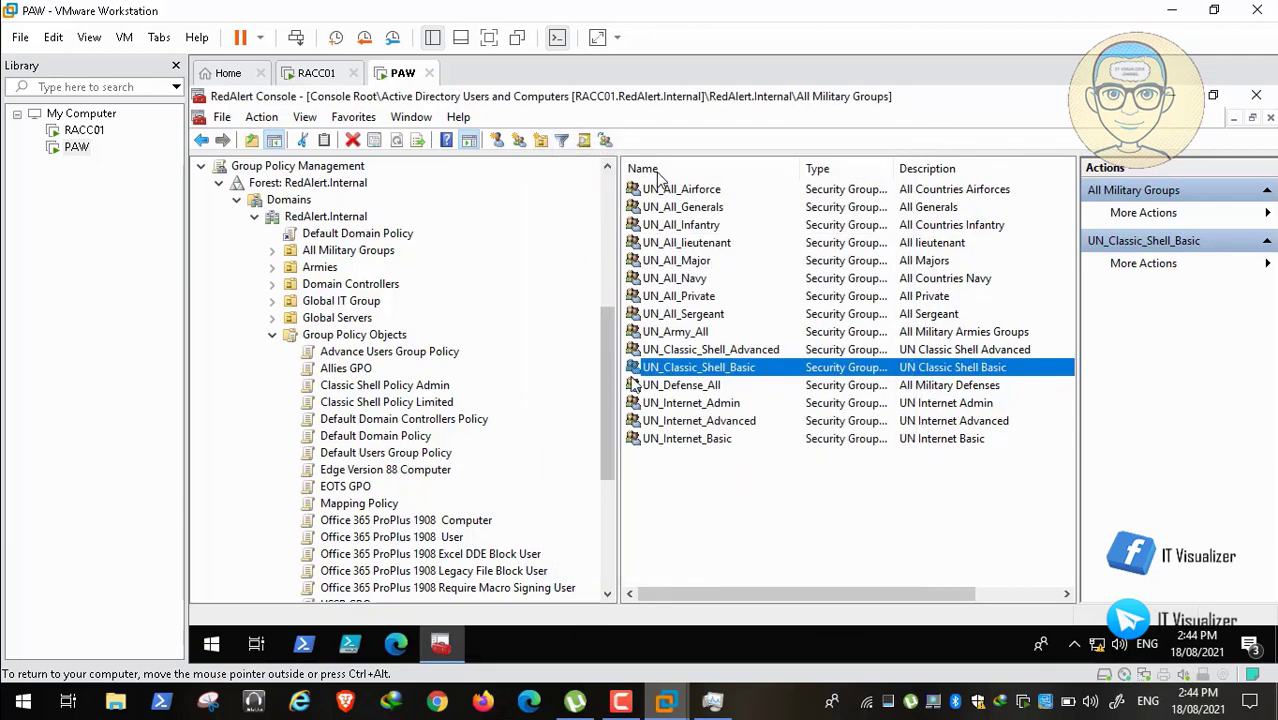
Step: Review the UN_Classic_Shell_Advanced group's members and close its properties unchanged
left_click(705, 350)
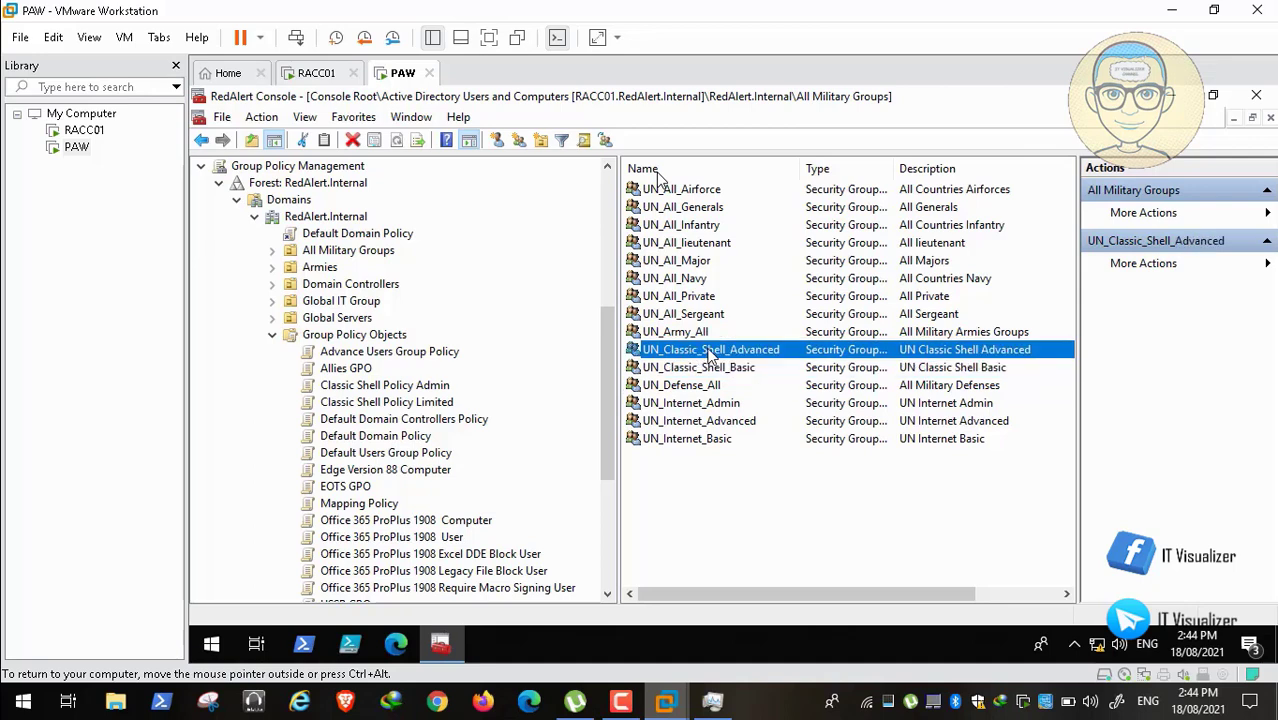
double_click(710, 350)
left_click(676, 192)
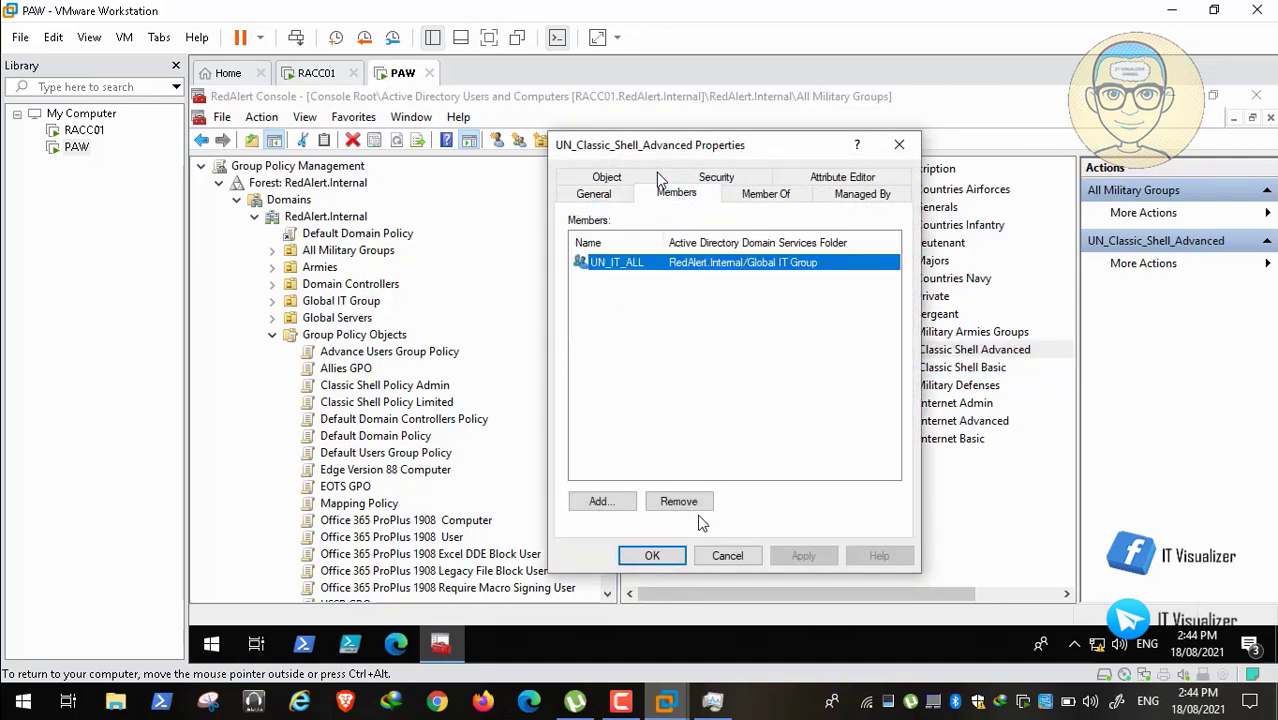
left_click(726, 556)
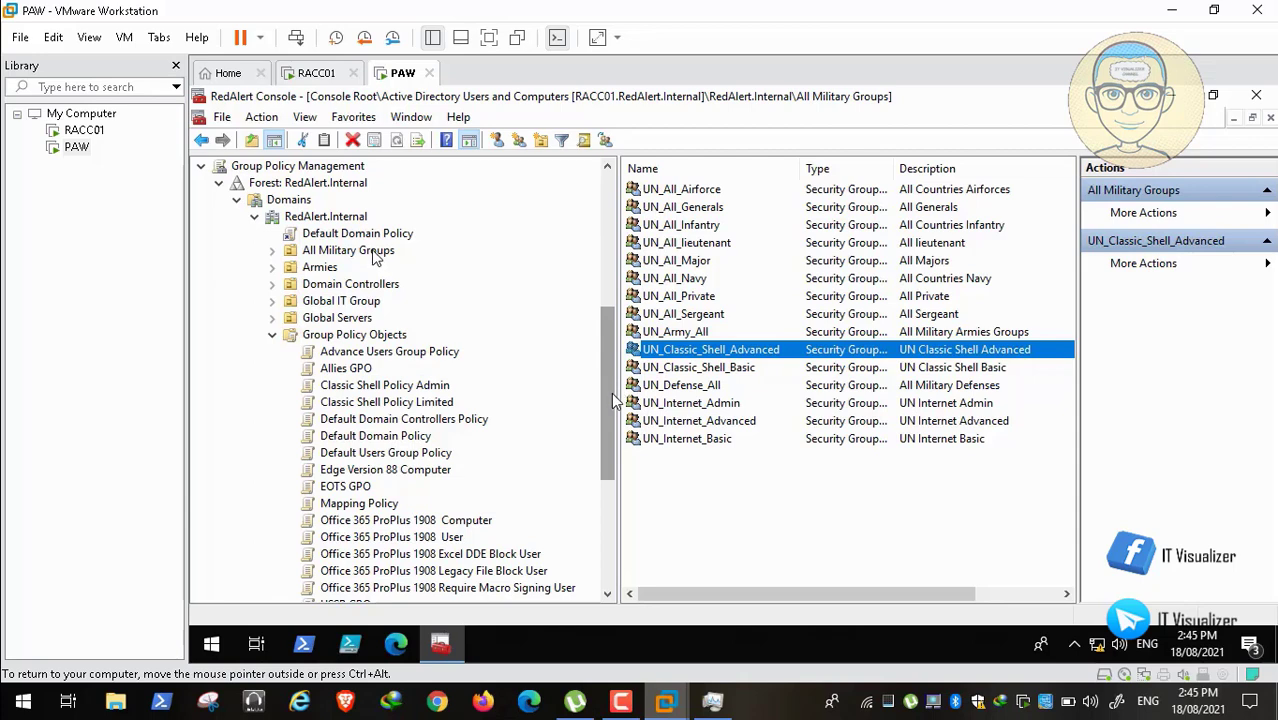
Step: Link Classic Shell Policy Admin, then Classic Shell Policy Limited, to RedAlert.Internal, confirming each link
scroll(612, 380, "up", 1)
scroll(612, 380, "up", 1)
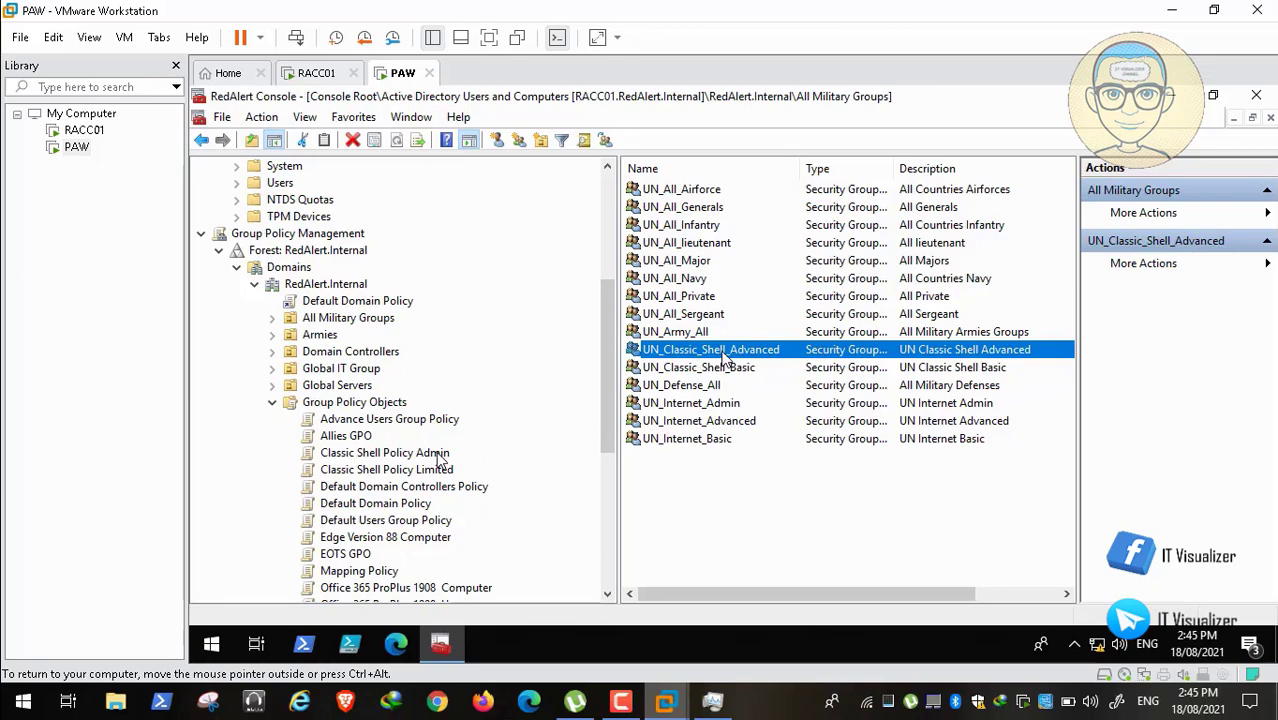
left_click_drag(440, 458, 360, 293)
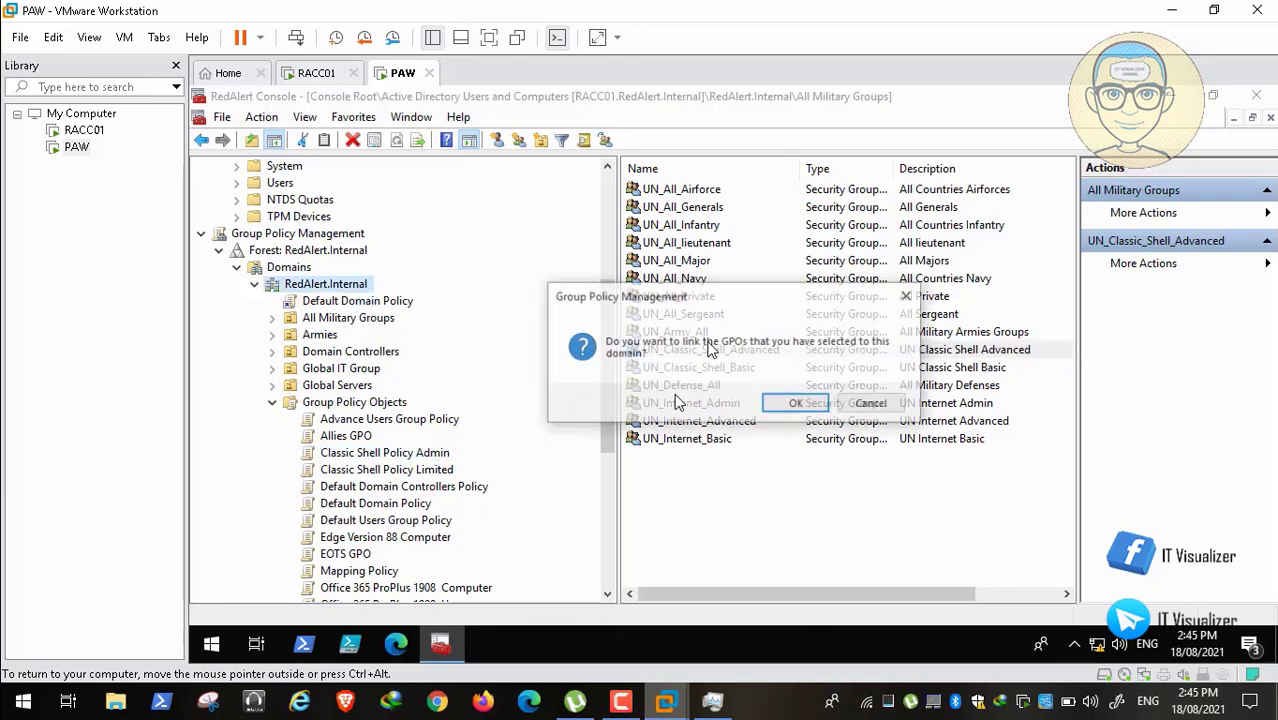
left_click(797, 405)
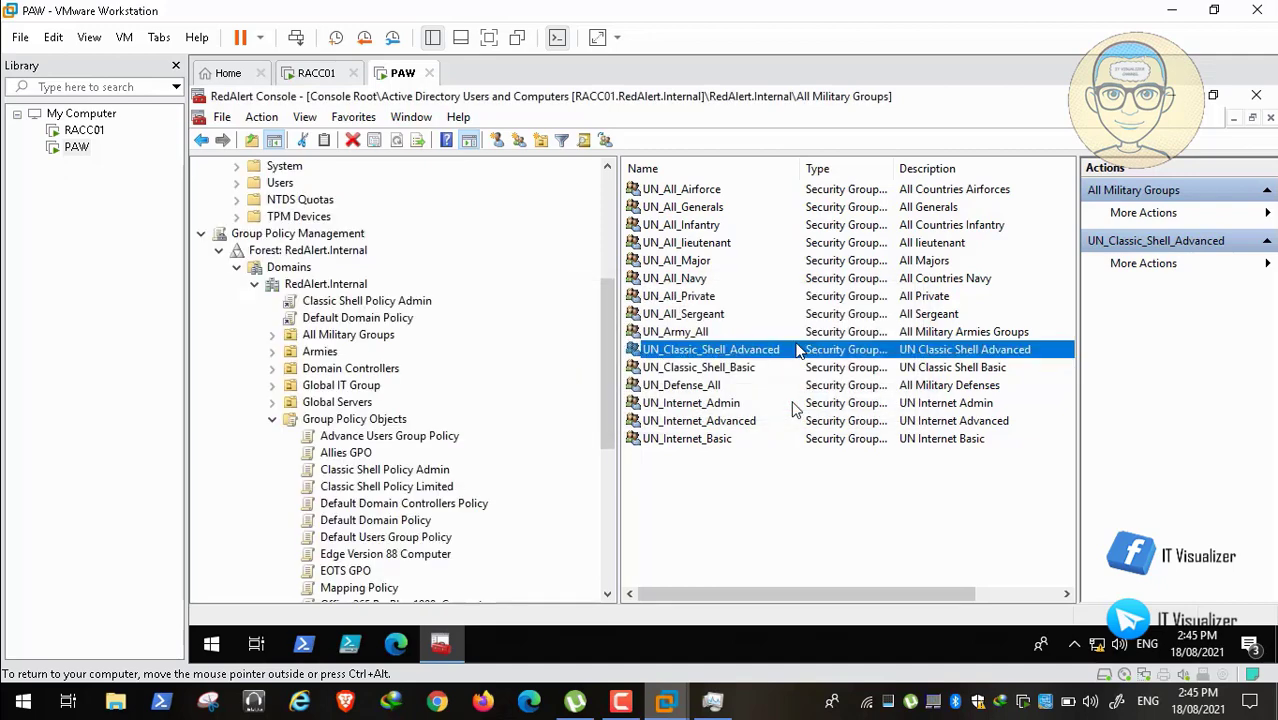
left_click_drag(396, 494, 356, 287)
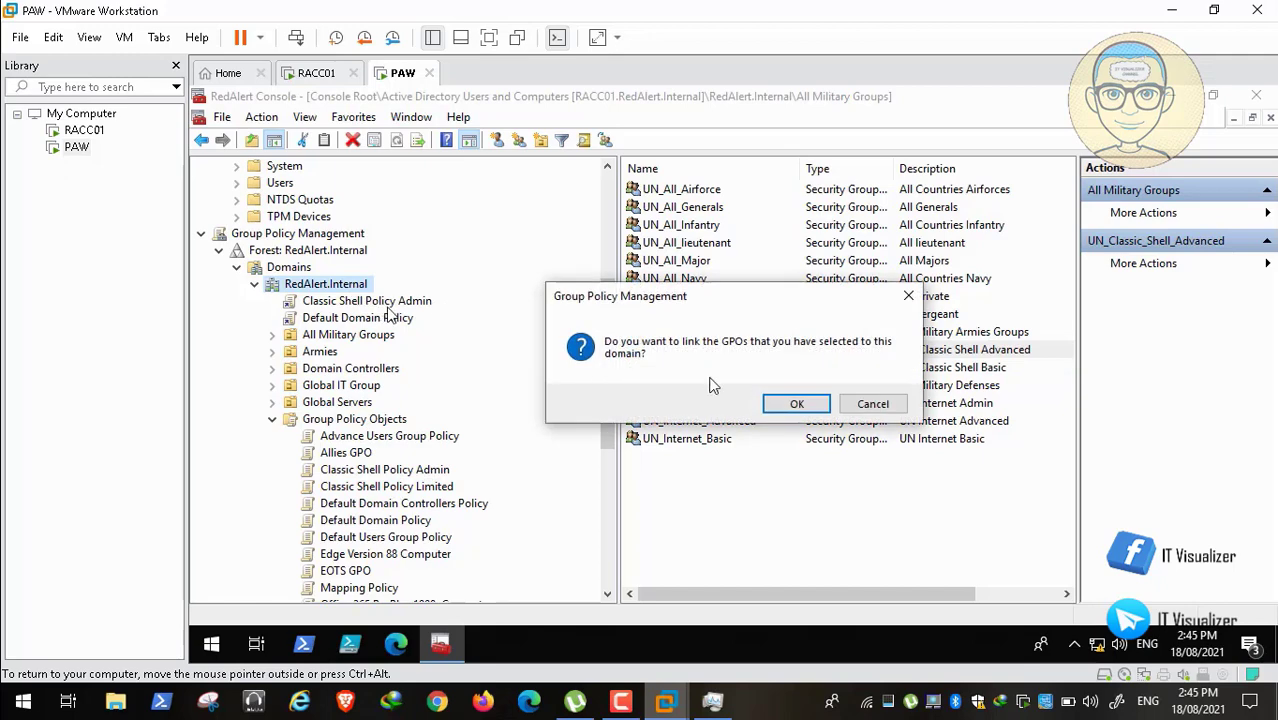
left_click(797, 403)
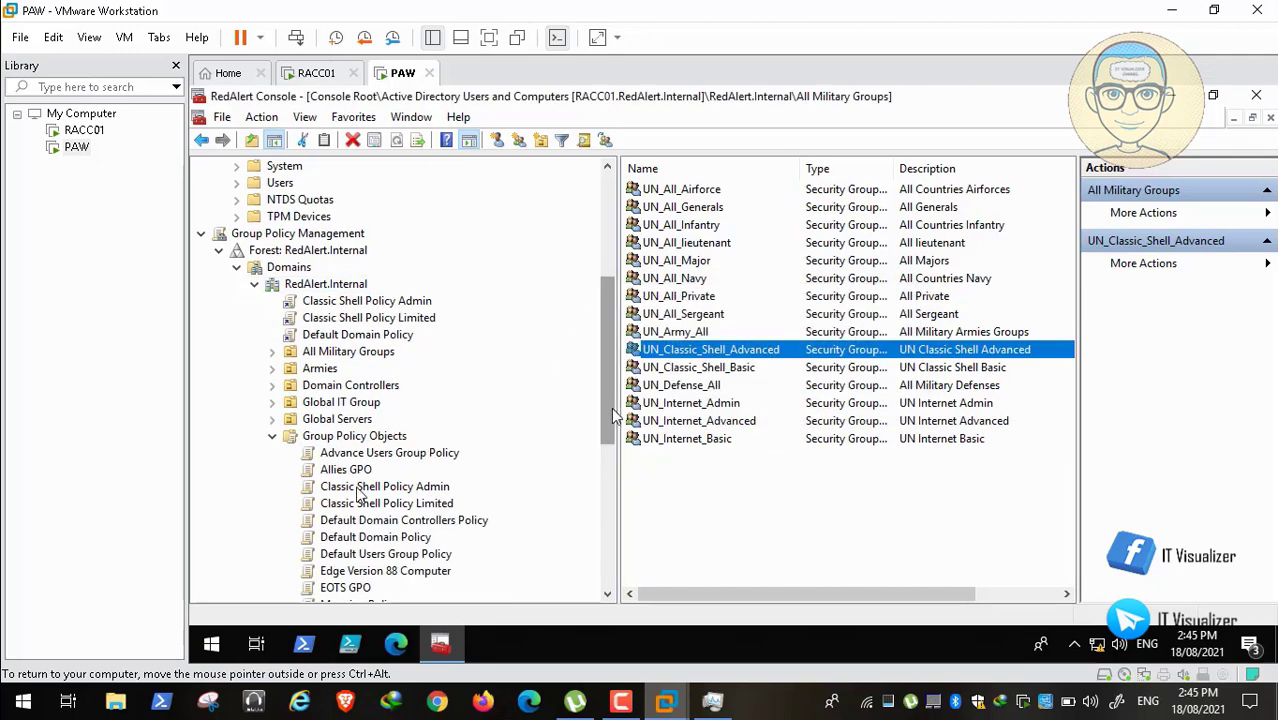
left_click_drag(607, 401, 607, 452)
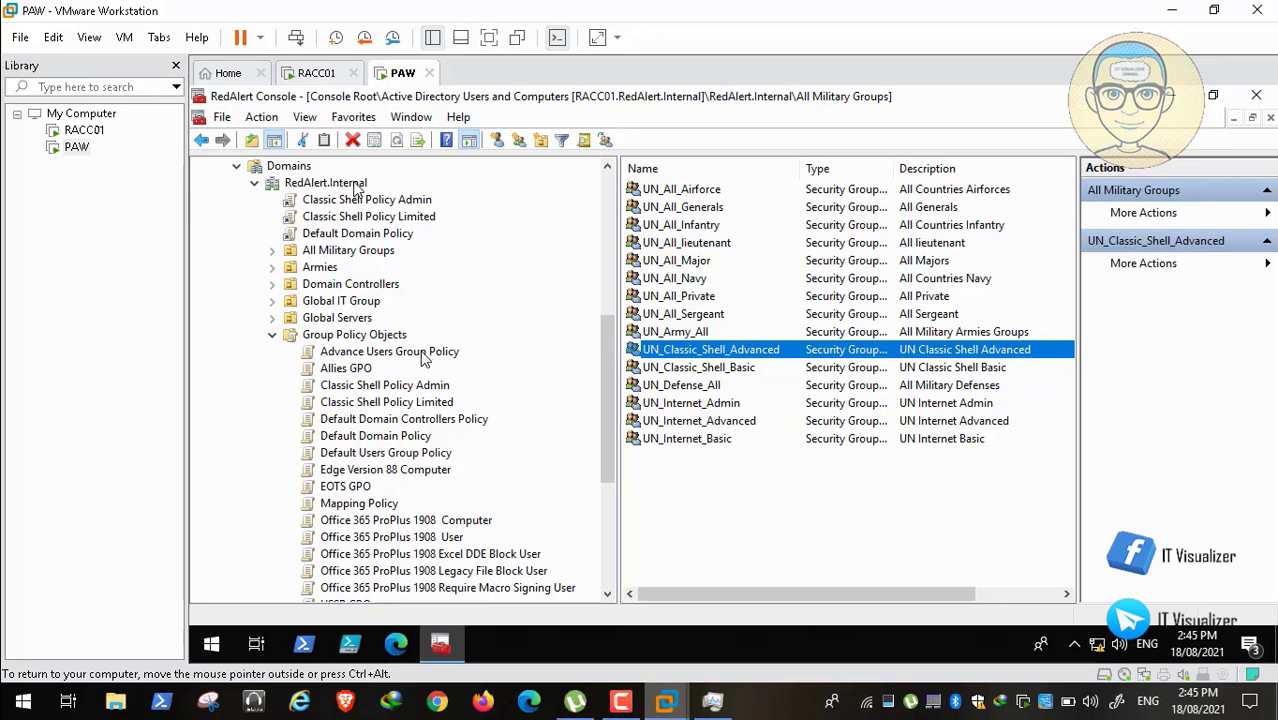
Step: Drag Advance Users Group Policy onto RedAlert.Internal and confirm the link
left_click_drag(348, 183, 356, 188)
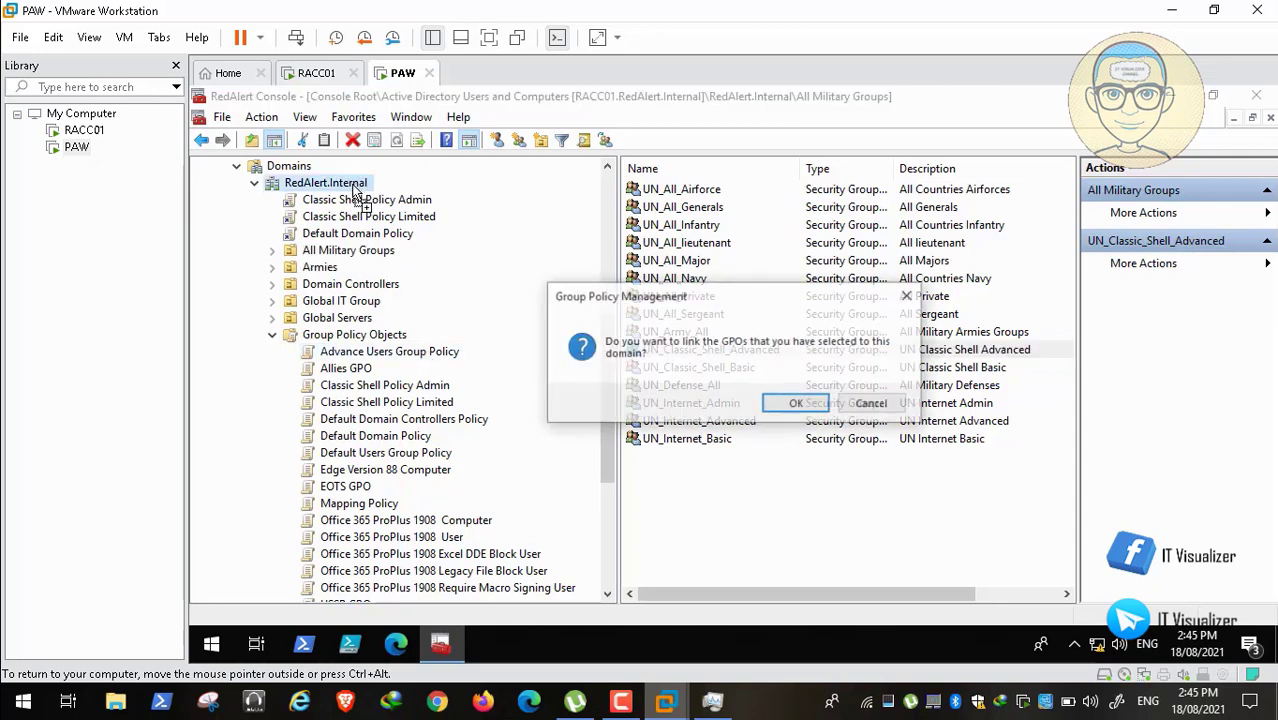
left_click(795, 404)
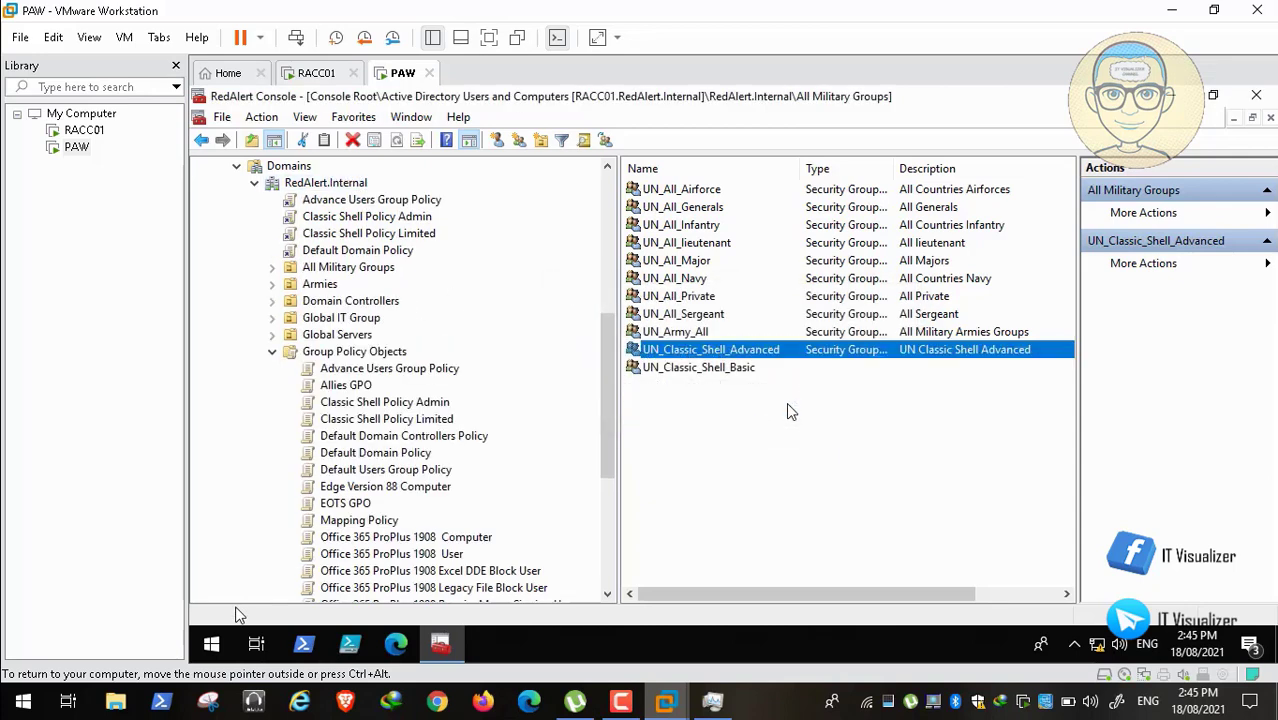
mouse_move(75, 683)
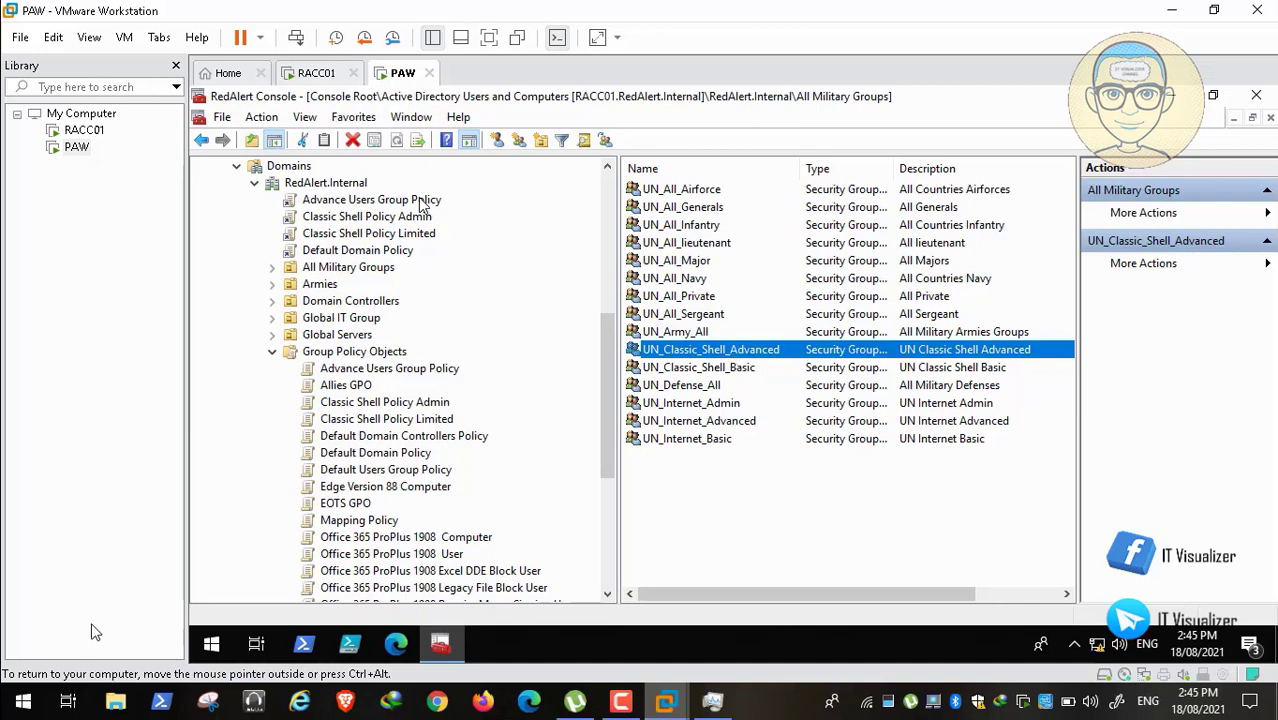
Step: Remove Authenticated Users from Advance Users Group Policy's security filtering and begin adding UN_All
mouse_move(28, 706)
left_click(15, 681)
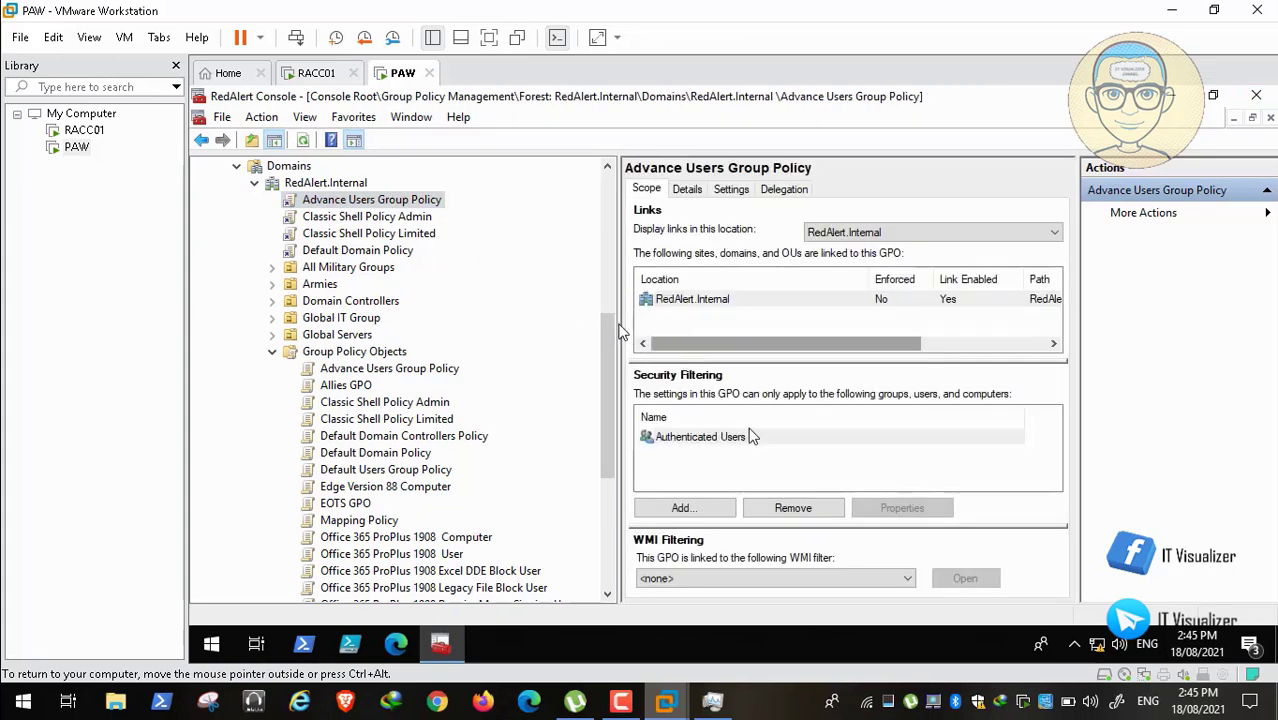
left_click(718, 440)
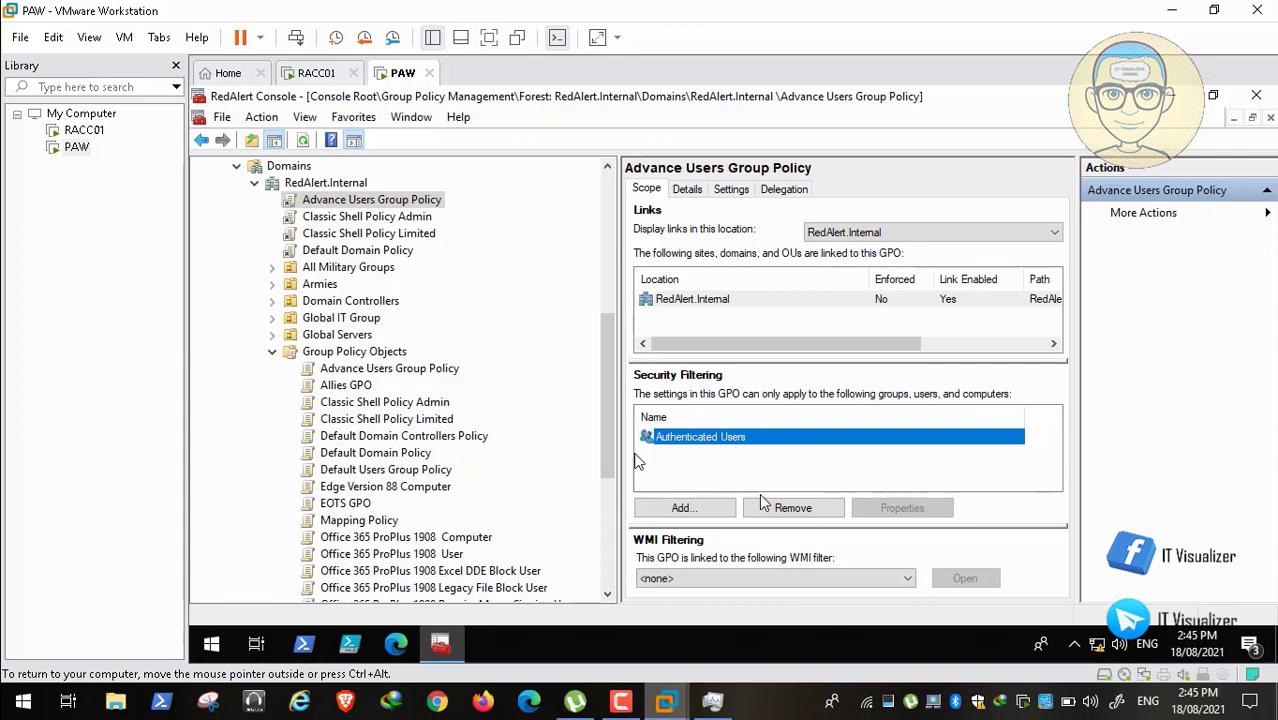
left_click(16, 681)
left_click(16, 681)
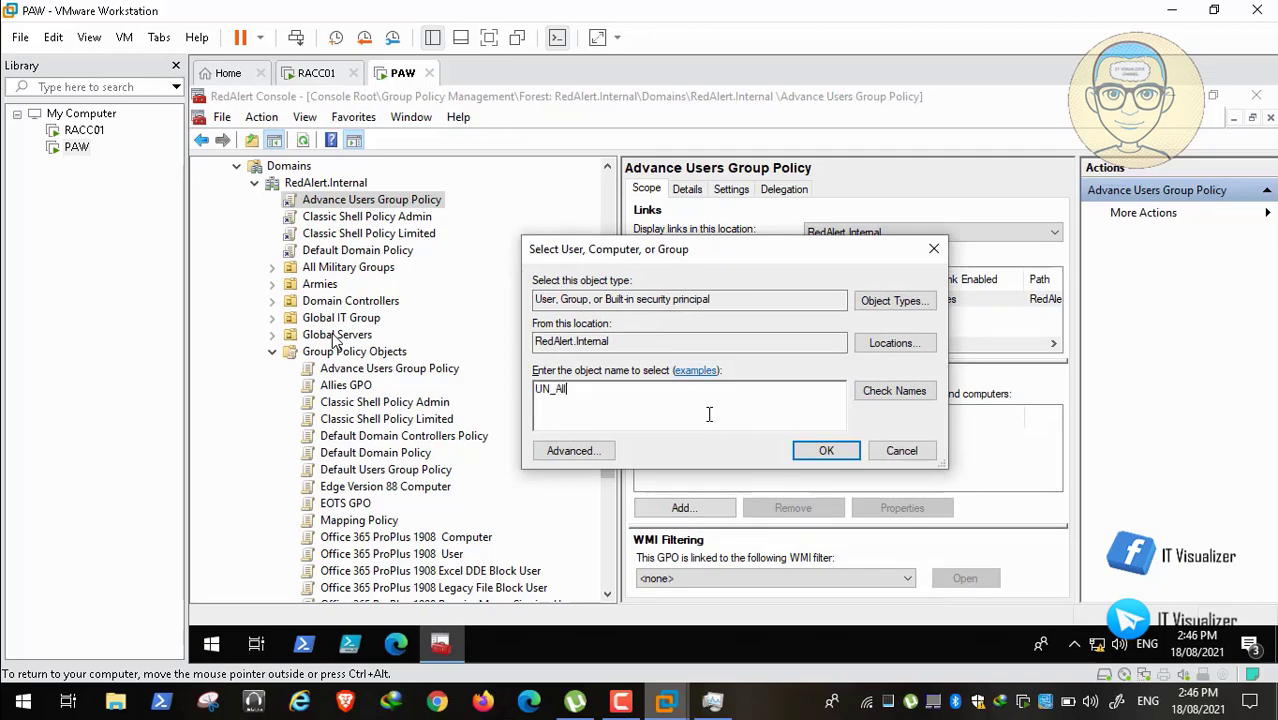
Step: Resolve UN_All to UN_All_Generals among the multiple matches and add it to the security filtering
left_click(877, 391)
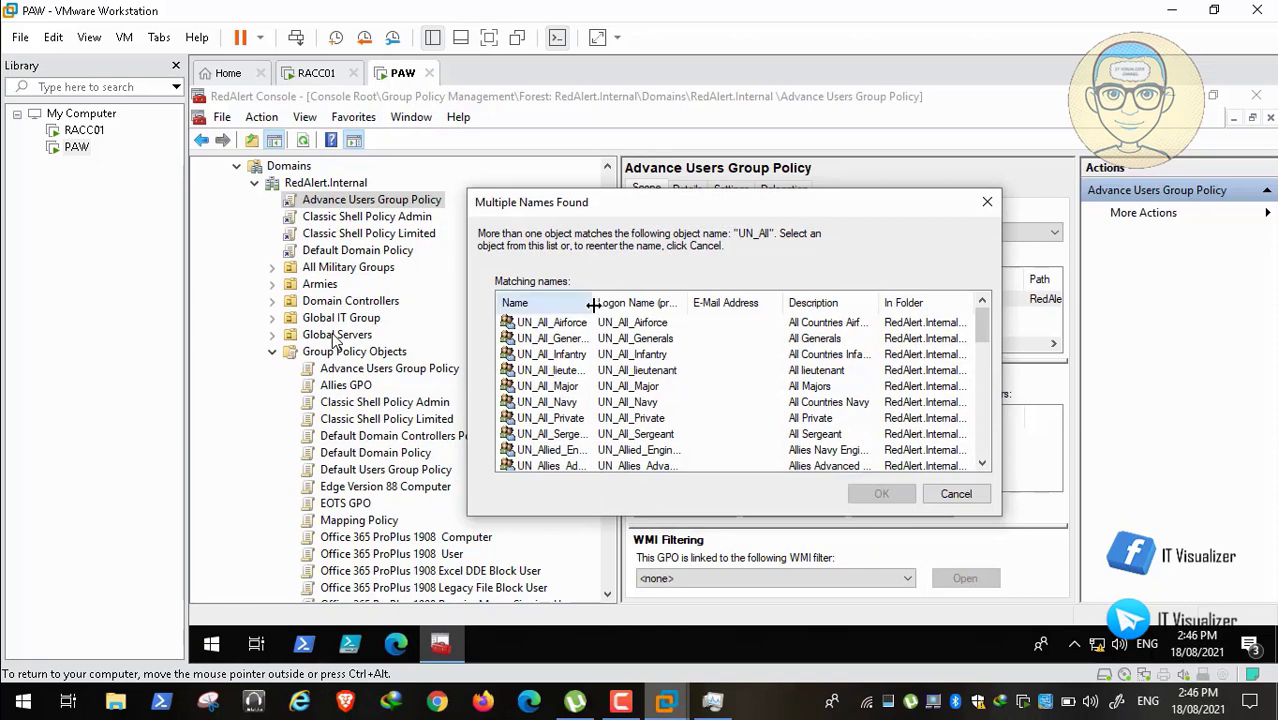
left_click_drag(600, 303, 690, 301)
left_click(562, 340)
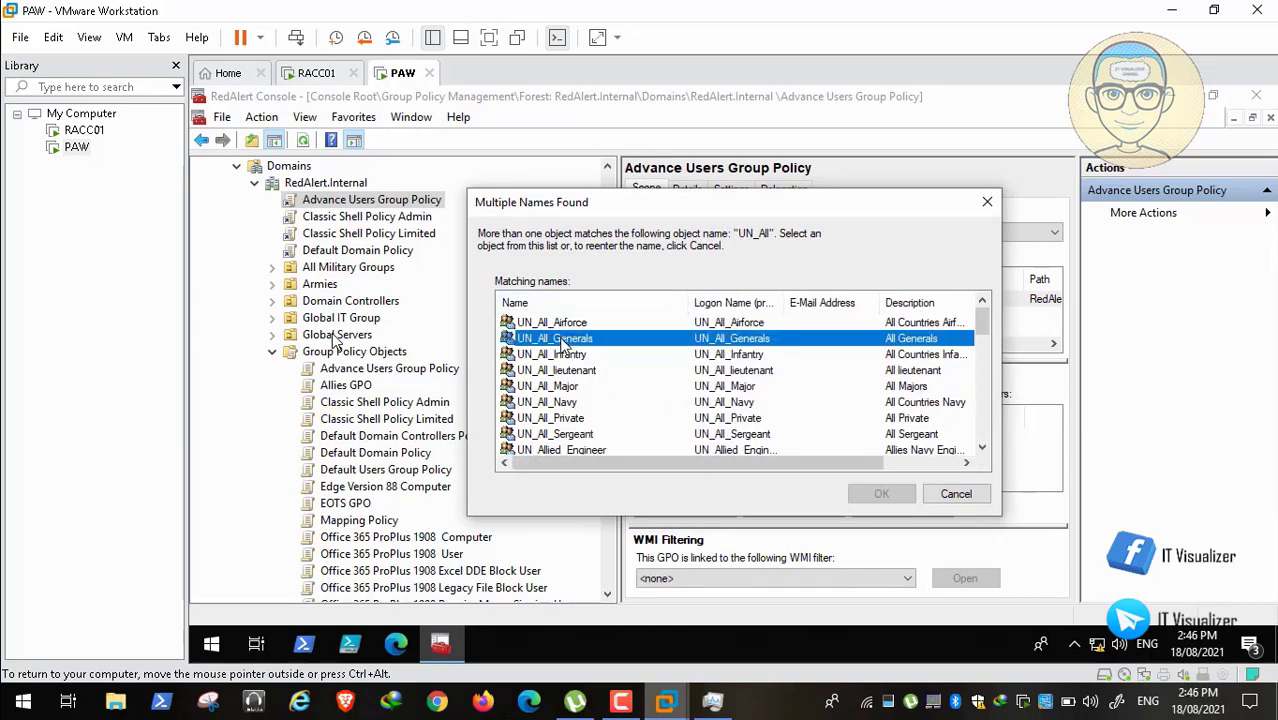
left_click(572, 372)
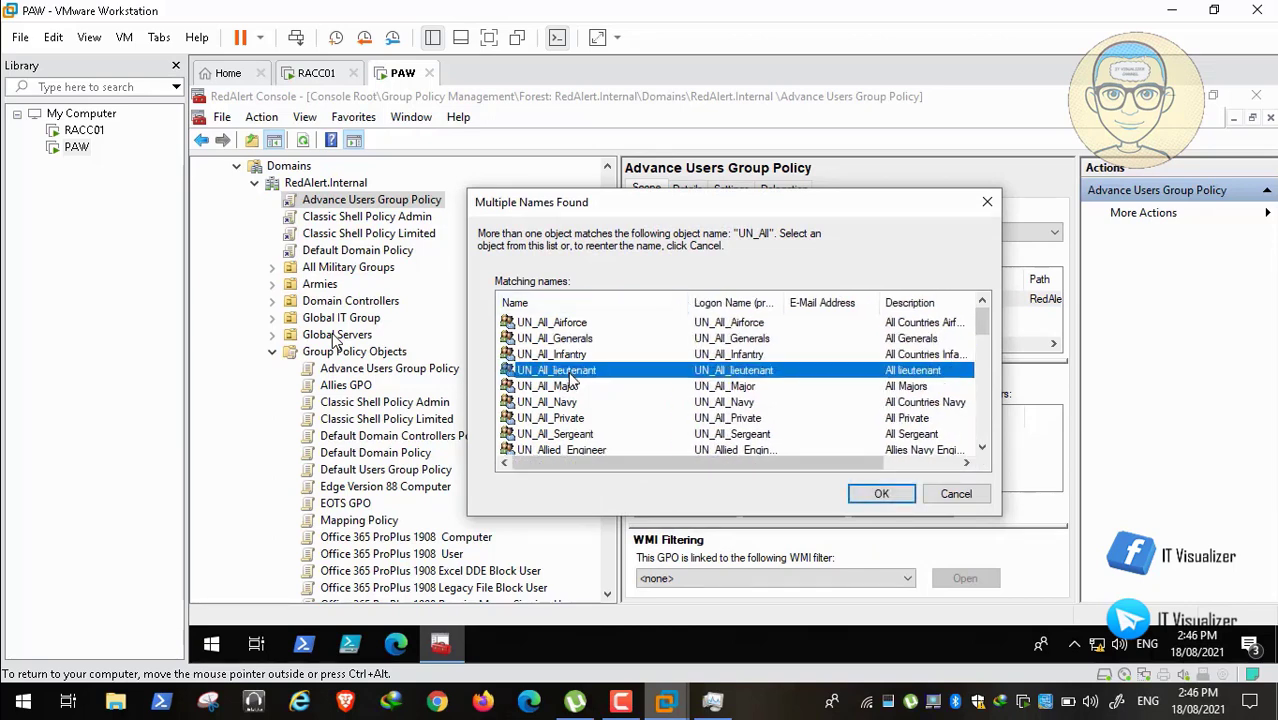
left_click(590, 341)
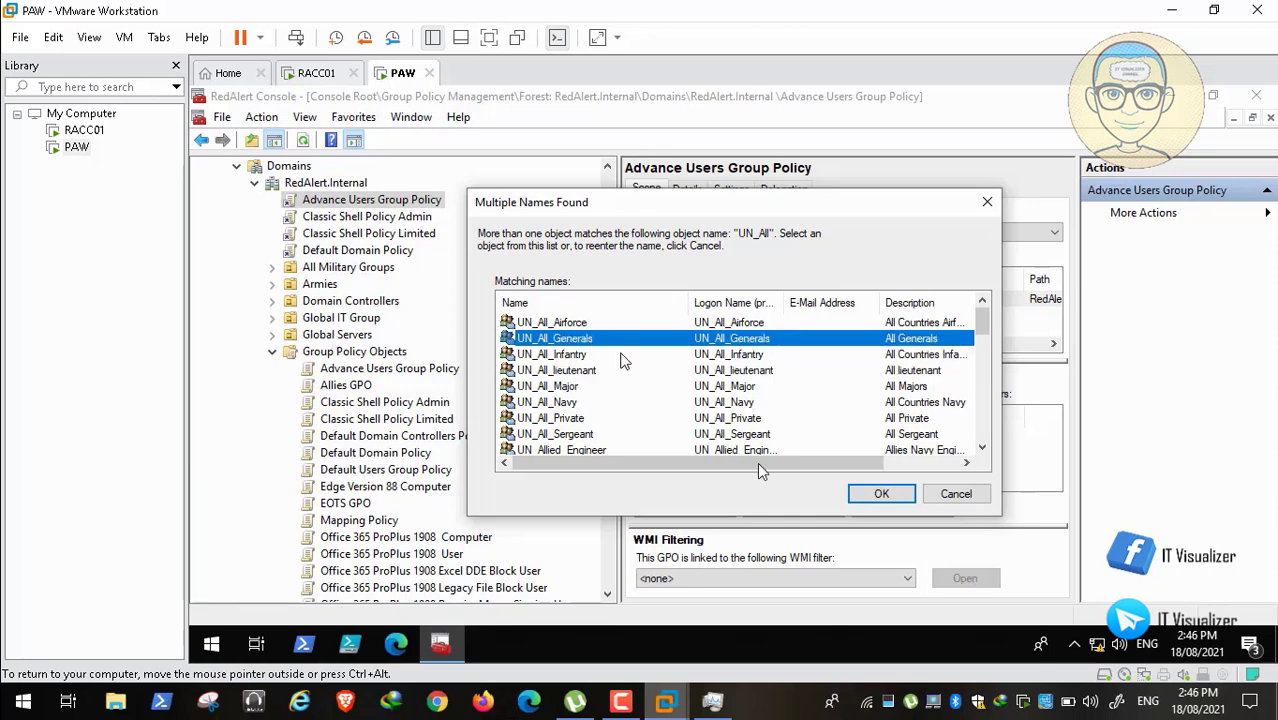
left_click(880, 494)
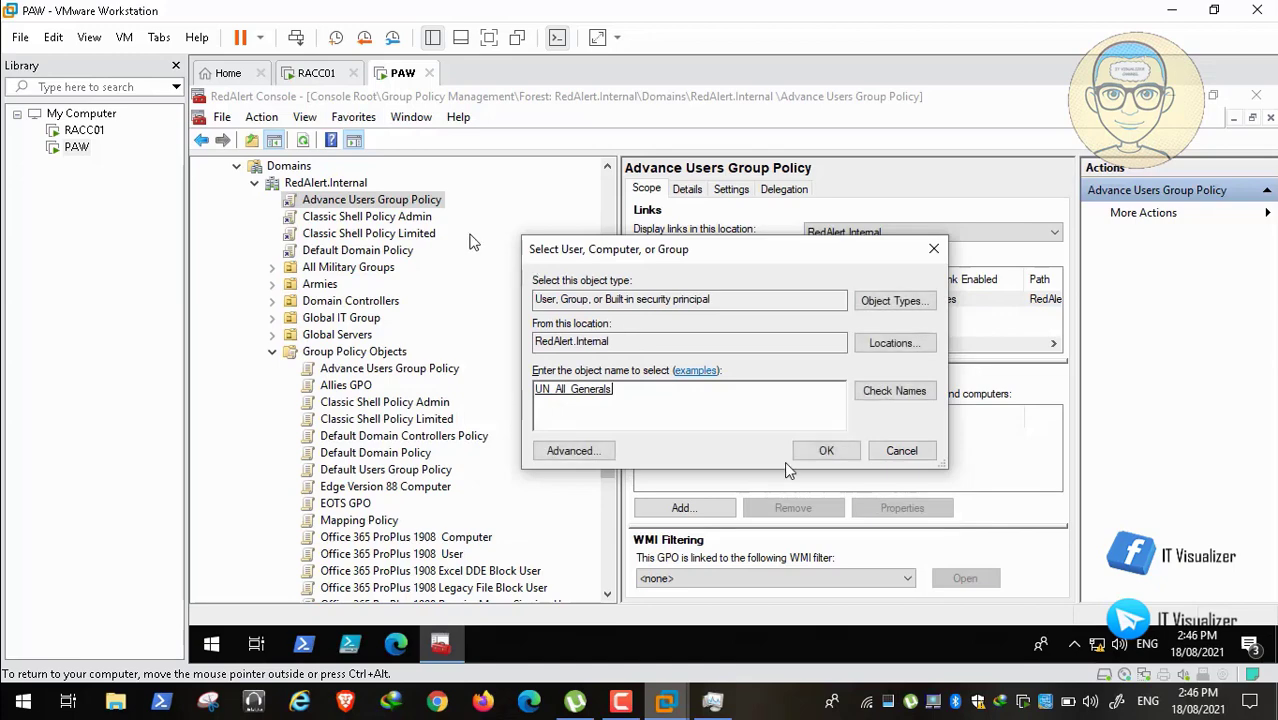
left_click(824, 450)
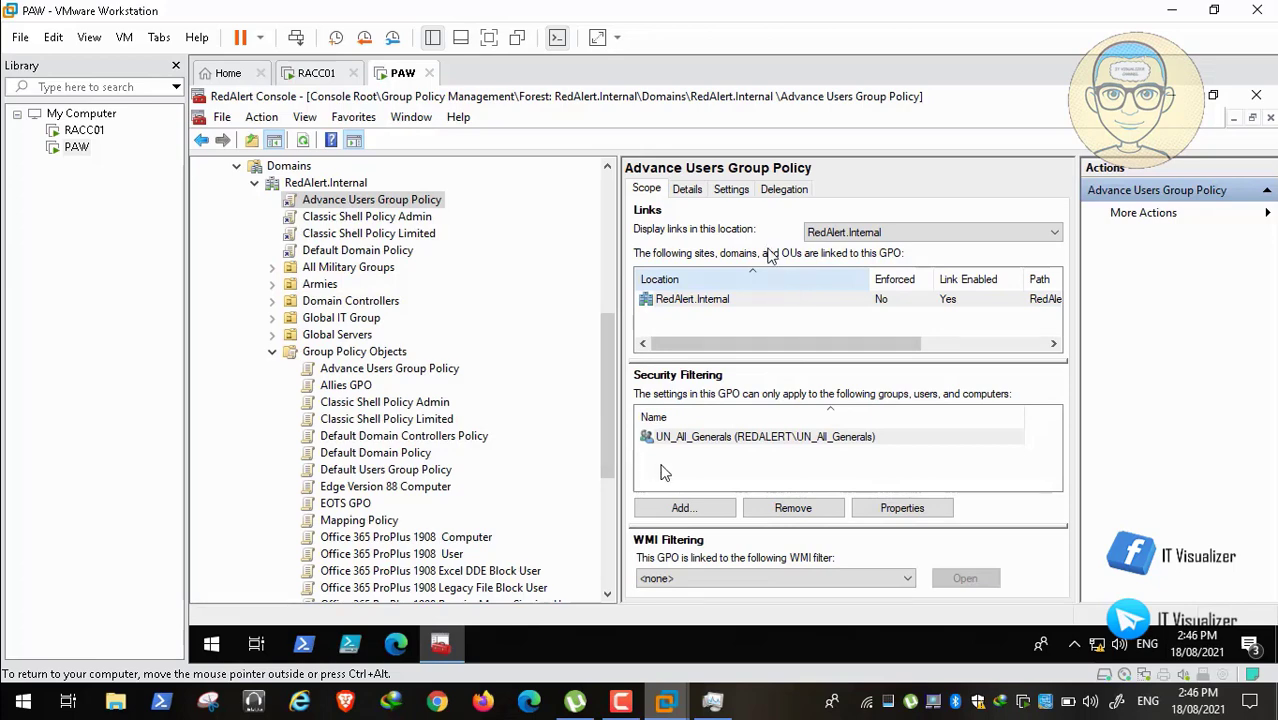
Step: Add Domain Computers to Advance Users Group Policy's Delegation permissions
left_click(740, 189)
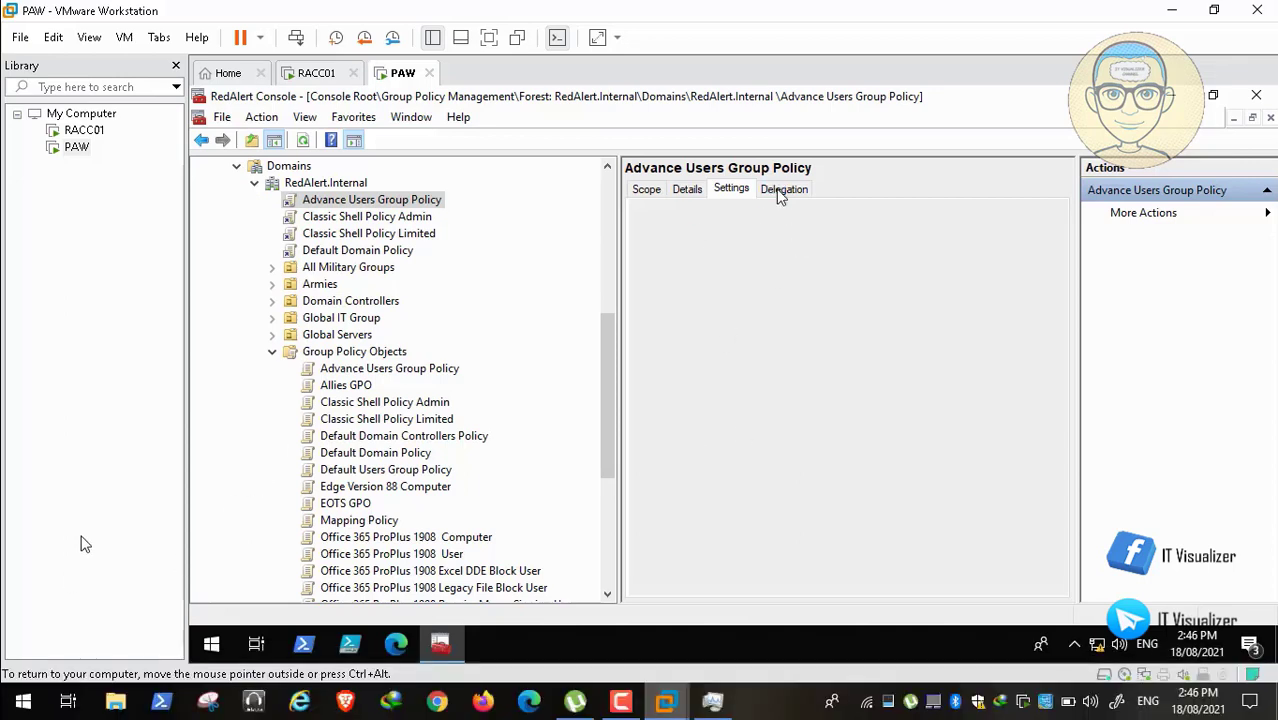
left_click(782, 190)
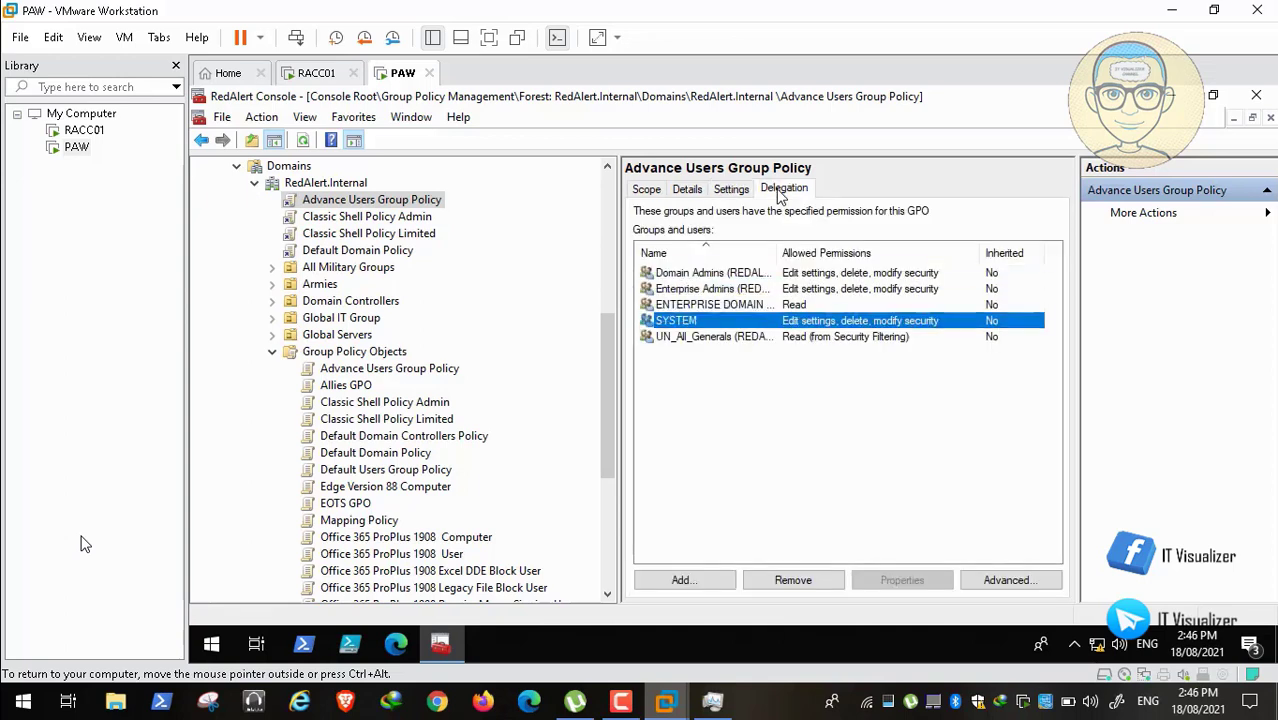
left_click(686, 580)
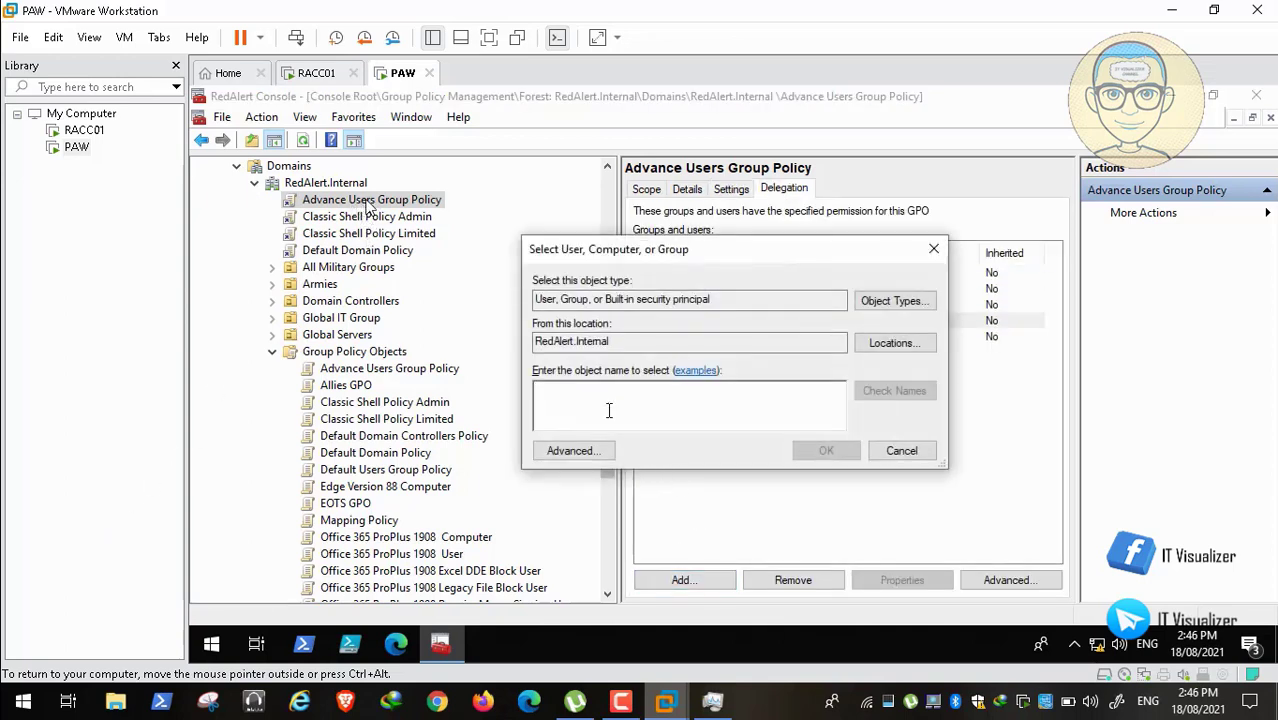
type("Domai")
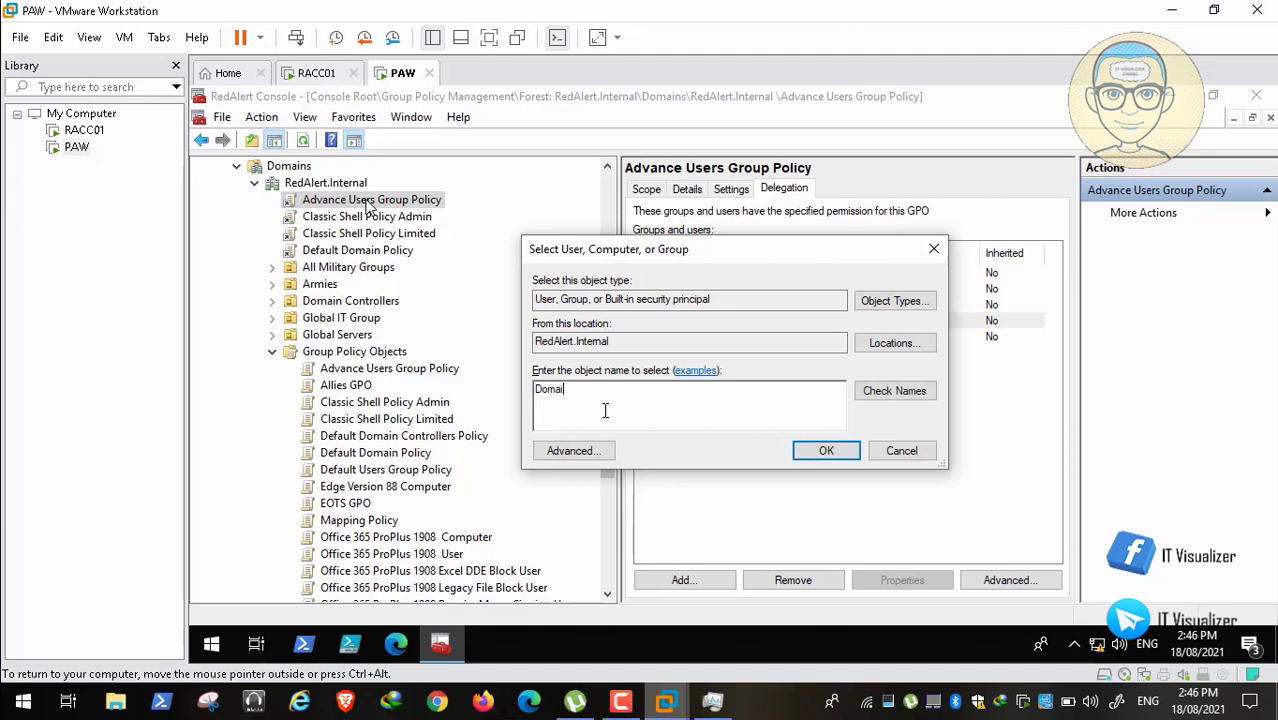
type("n com")
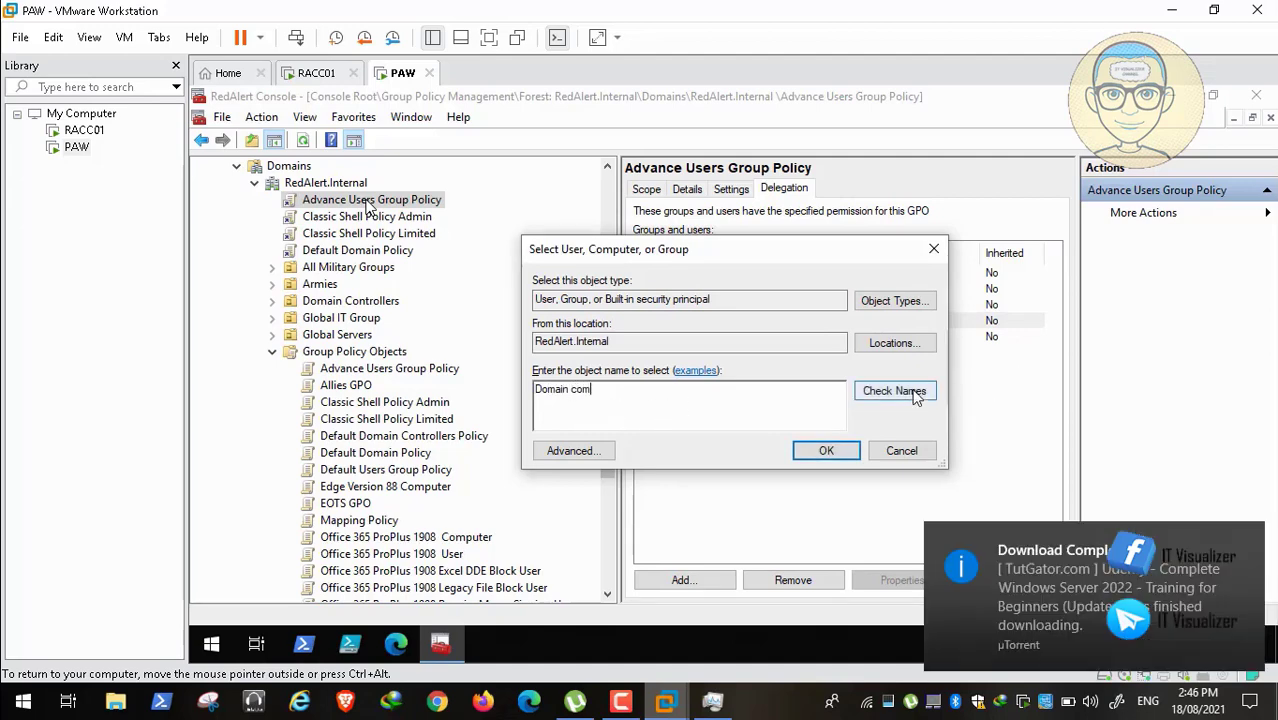
left_click(912, 392)
left_click(820, 451)
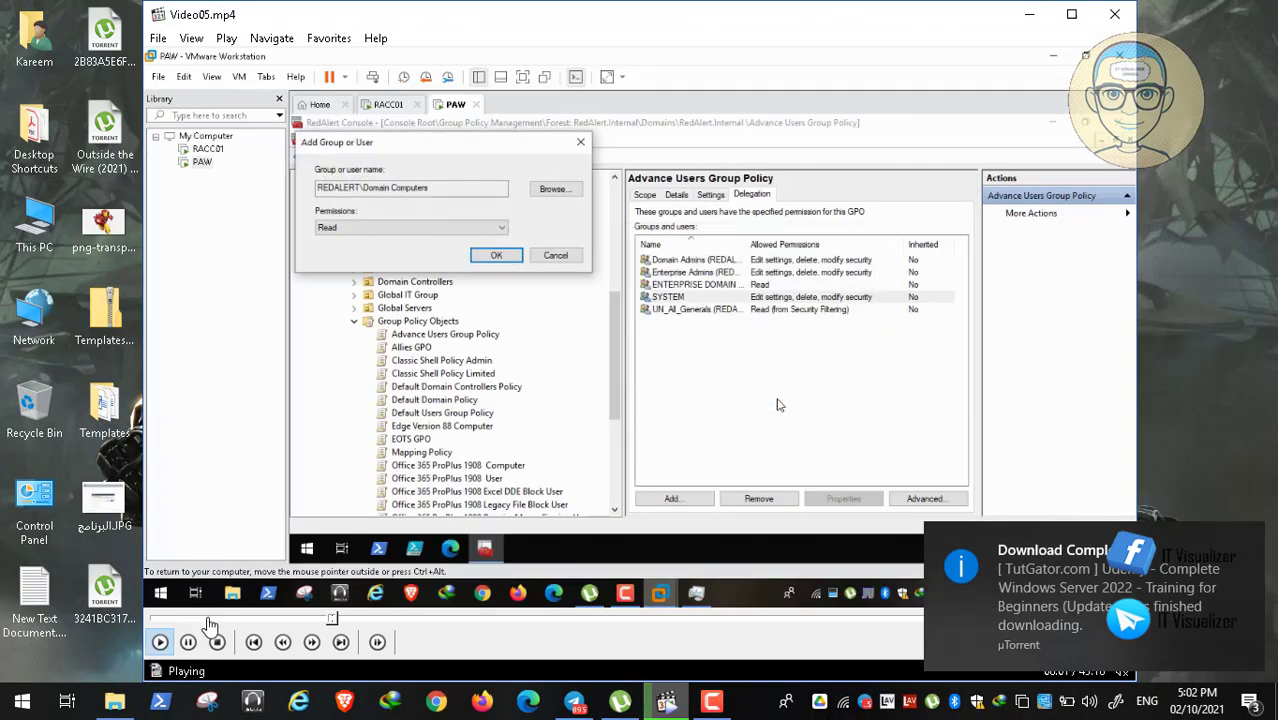
Step: Keep Read permission for Domain Computers and bring up Default Users Group Policy's scope details
left_click(188, 642)
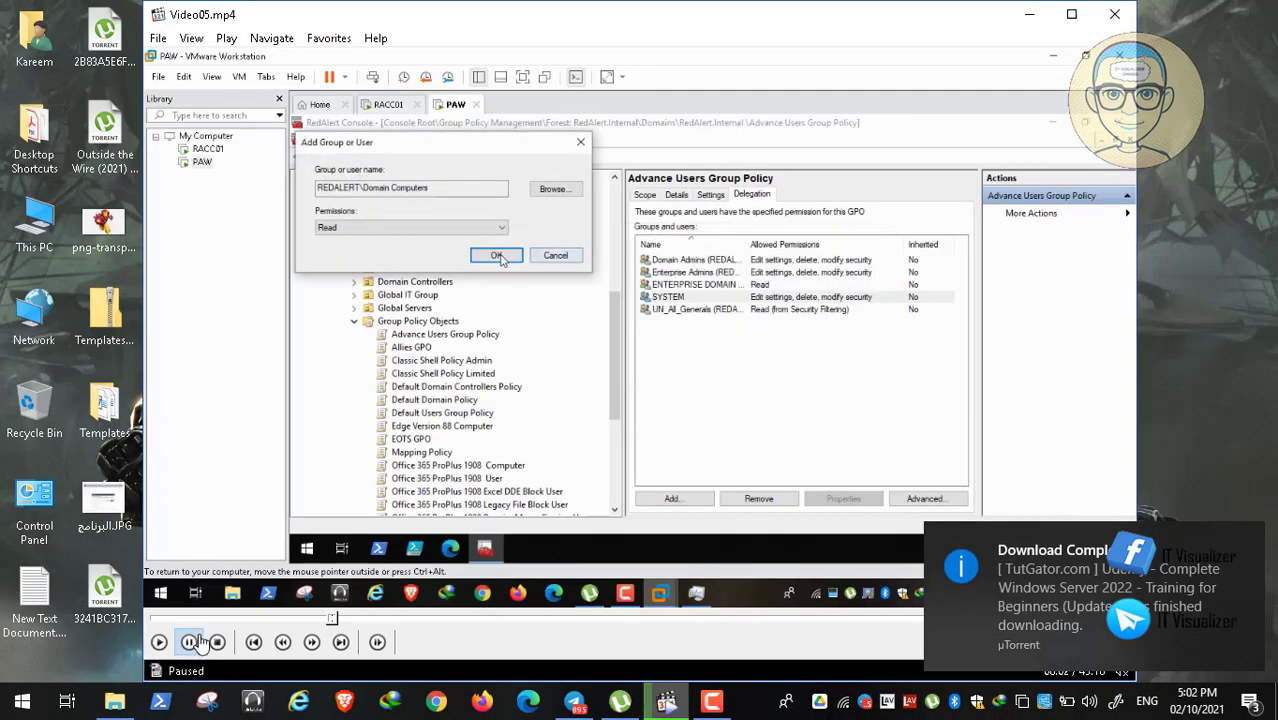
left_click(714, 704)
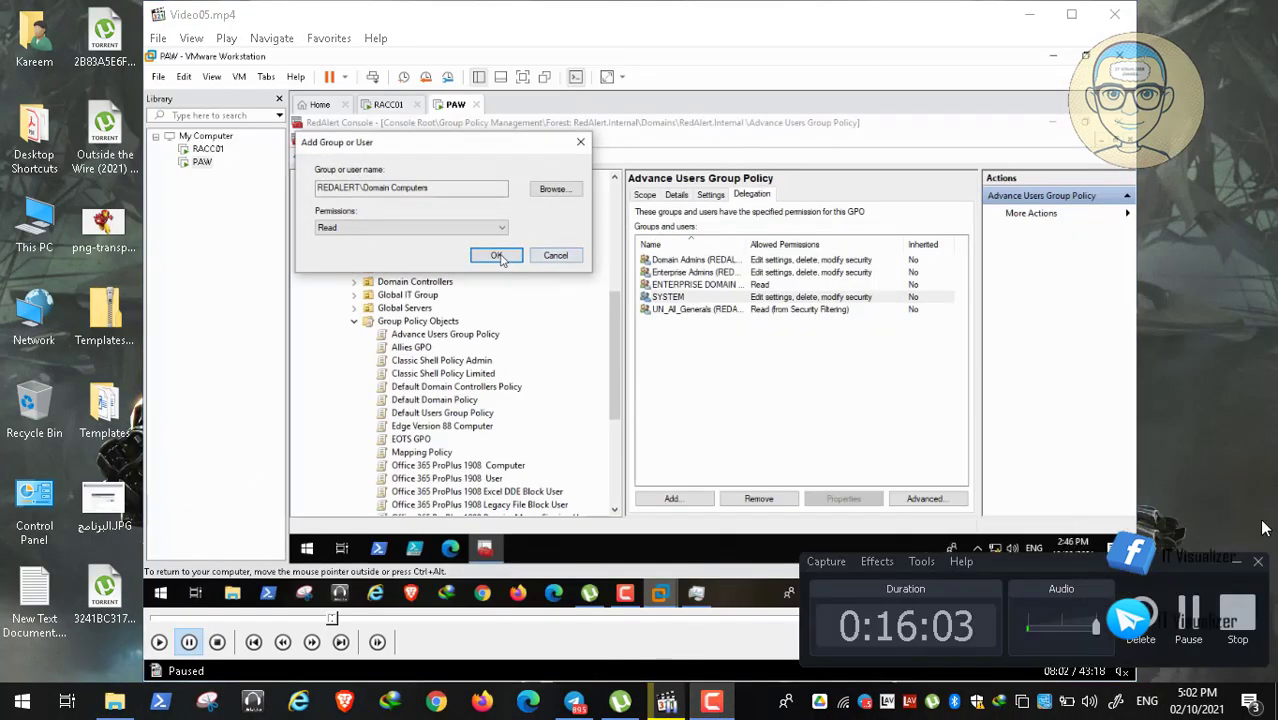
left_click(1197, 612)
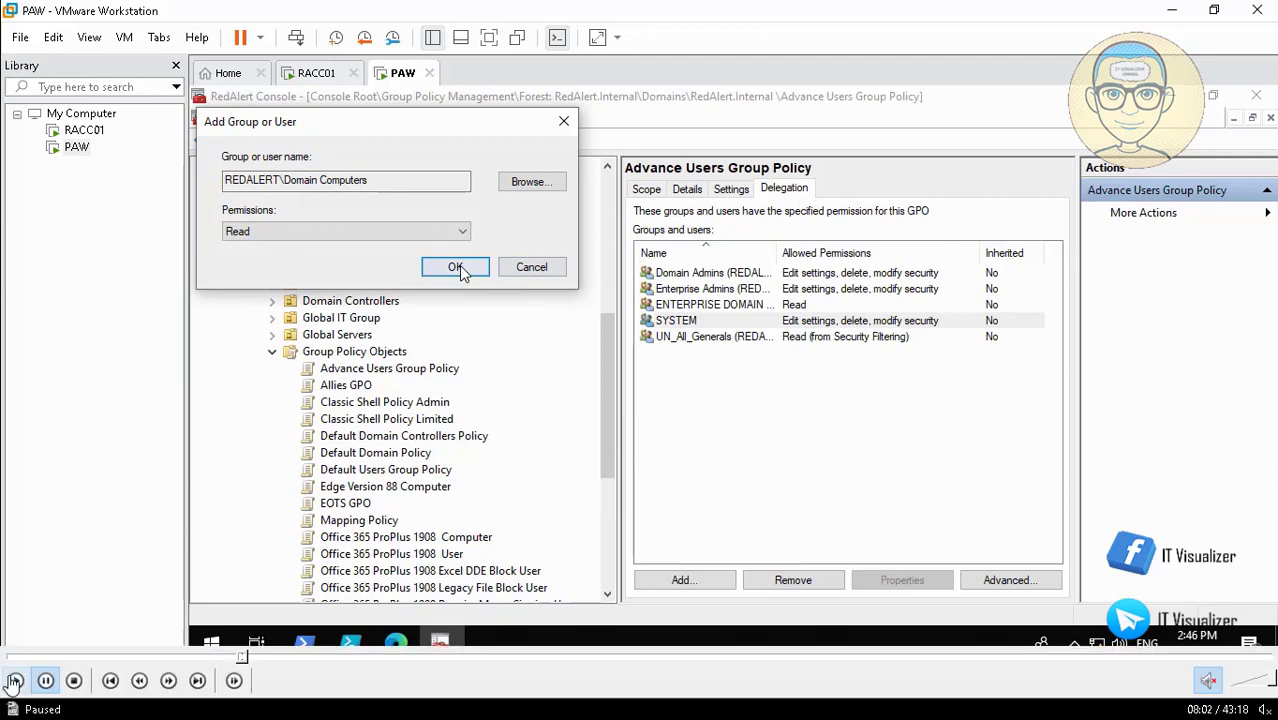
left_click(460, 270)
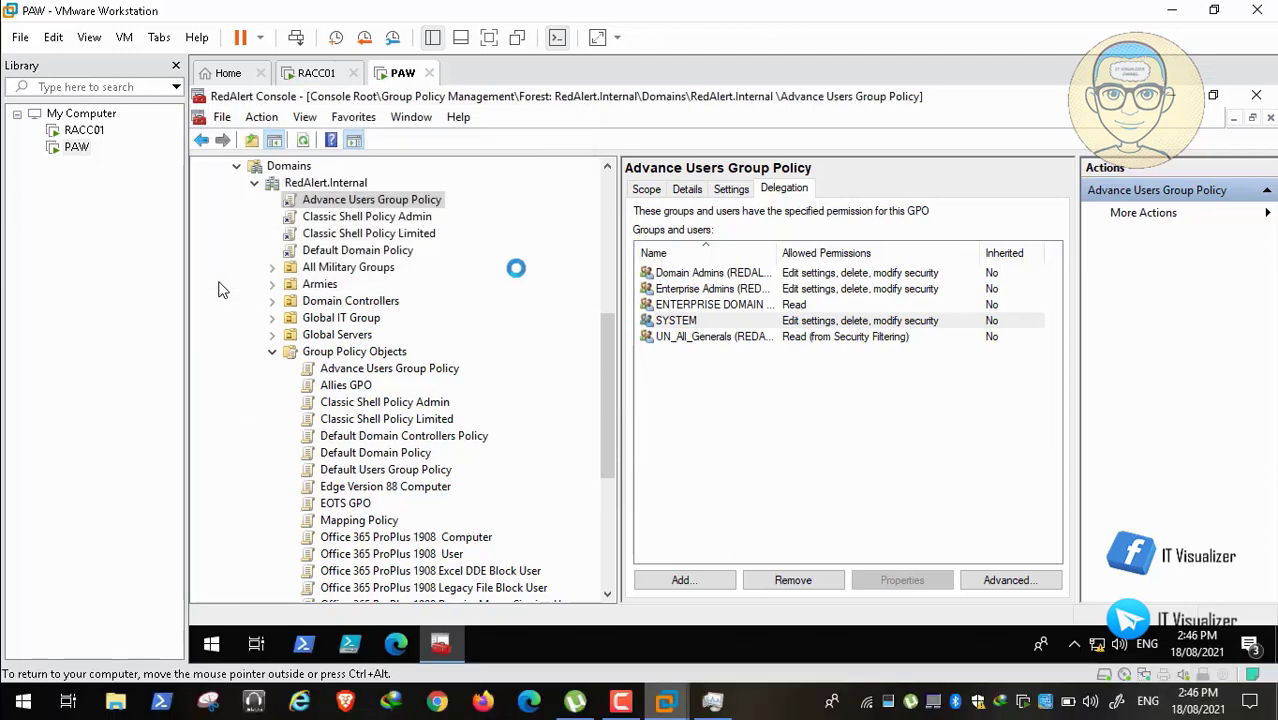
left_click(646, 190)
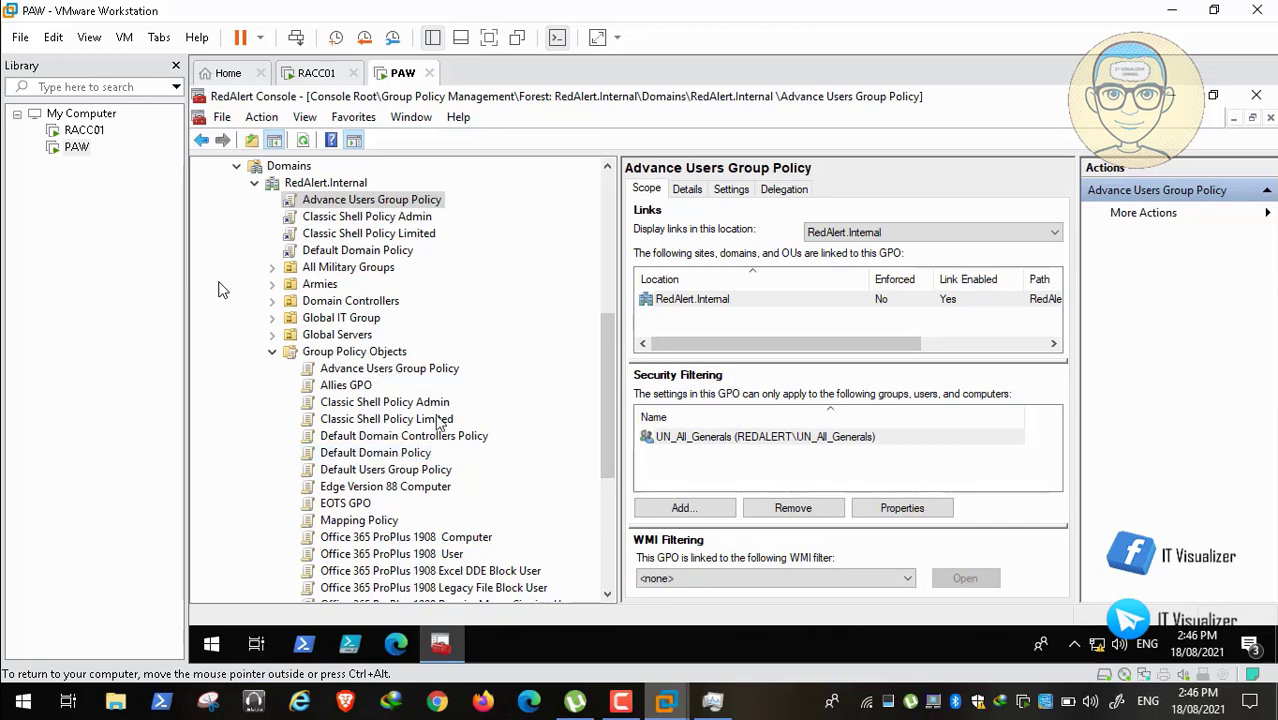
left_click(405, 474)
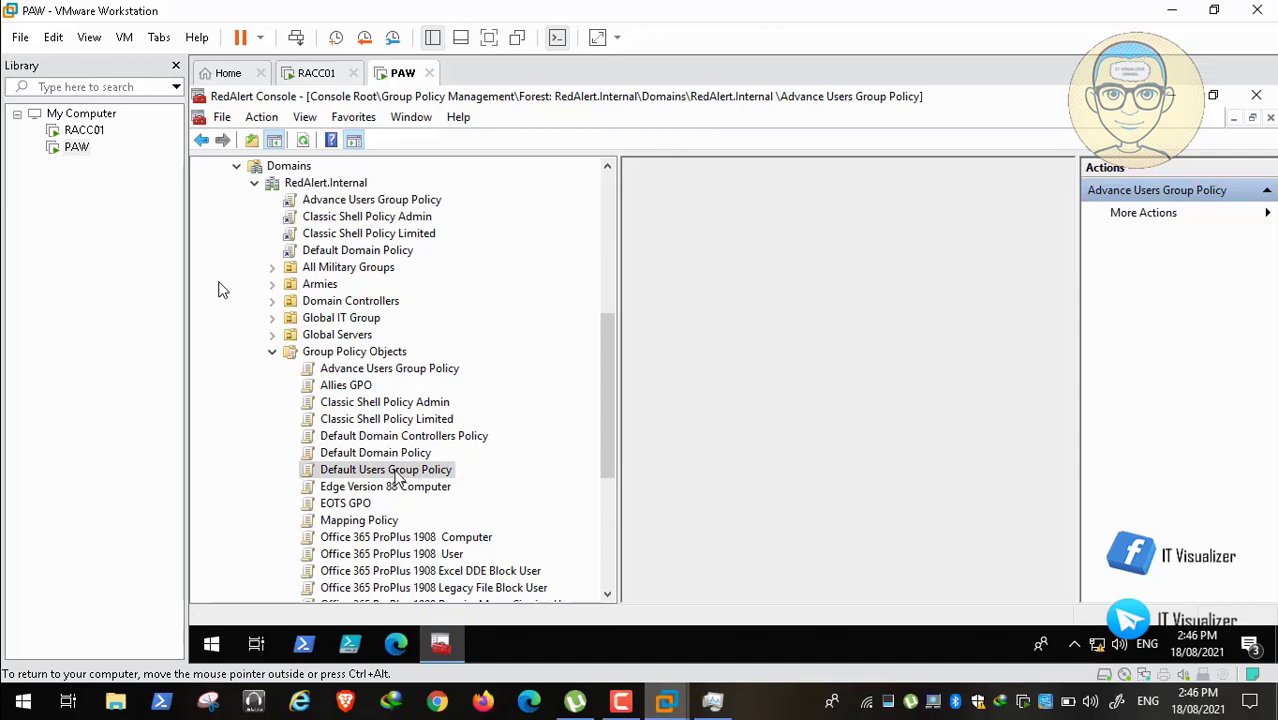
Step: Link Default Users Group Policy to RedAlert.Internal and remove Authenticated Users from its filtering
left_click_drag(397, 478, 350, 188)
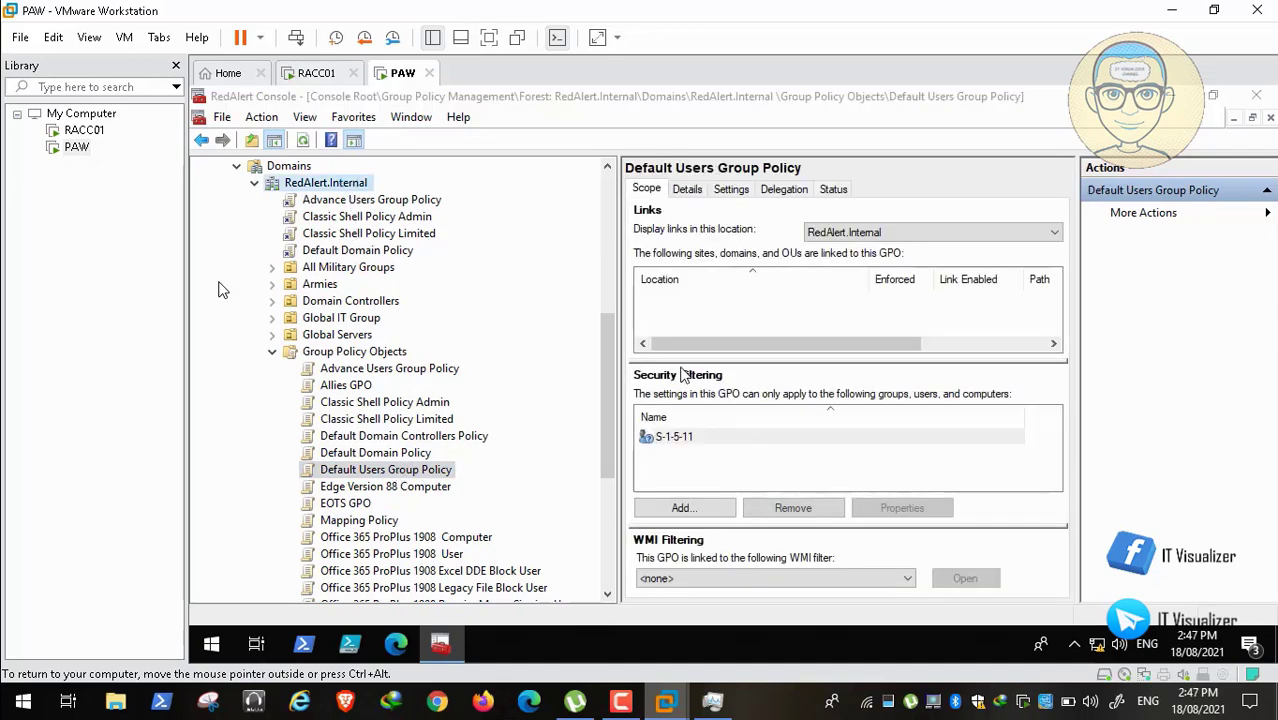
left_click(806, 406)
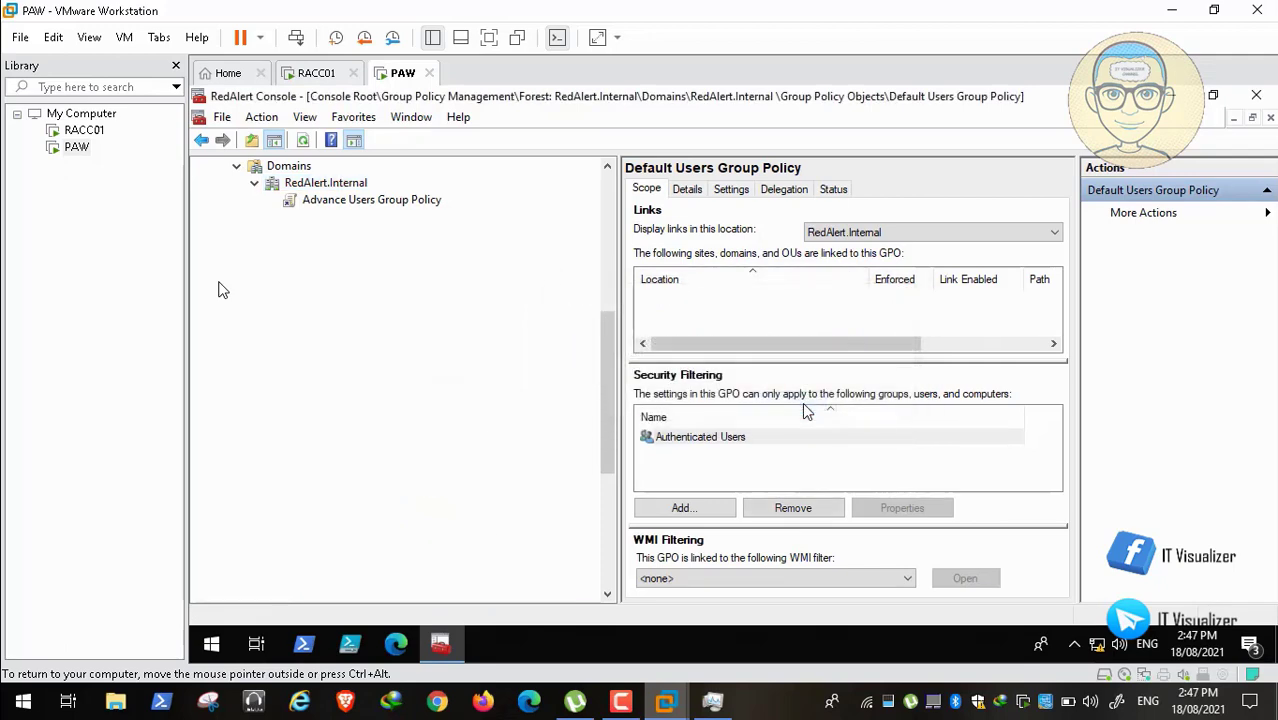
left_click(728, 440)
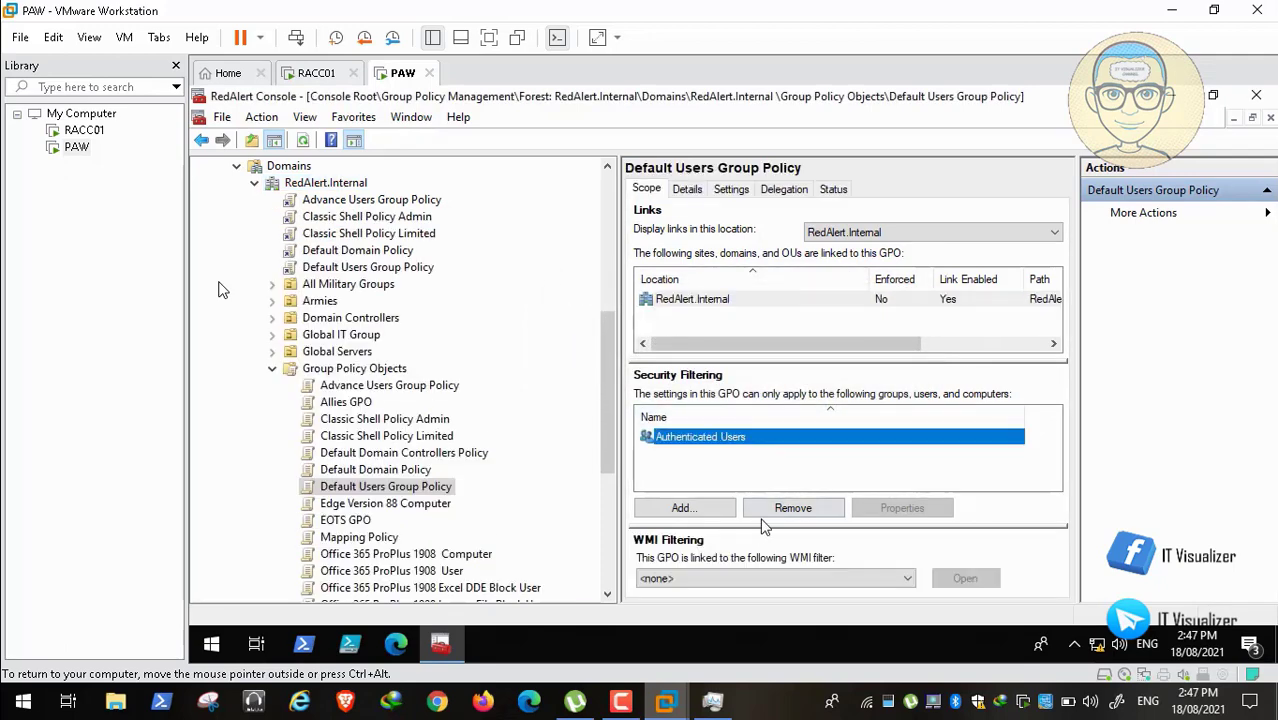
left_click(793, 508)
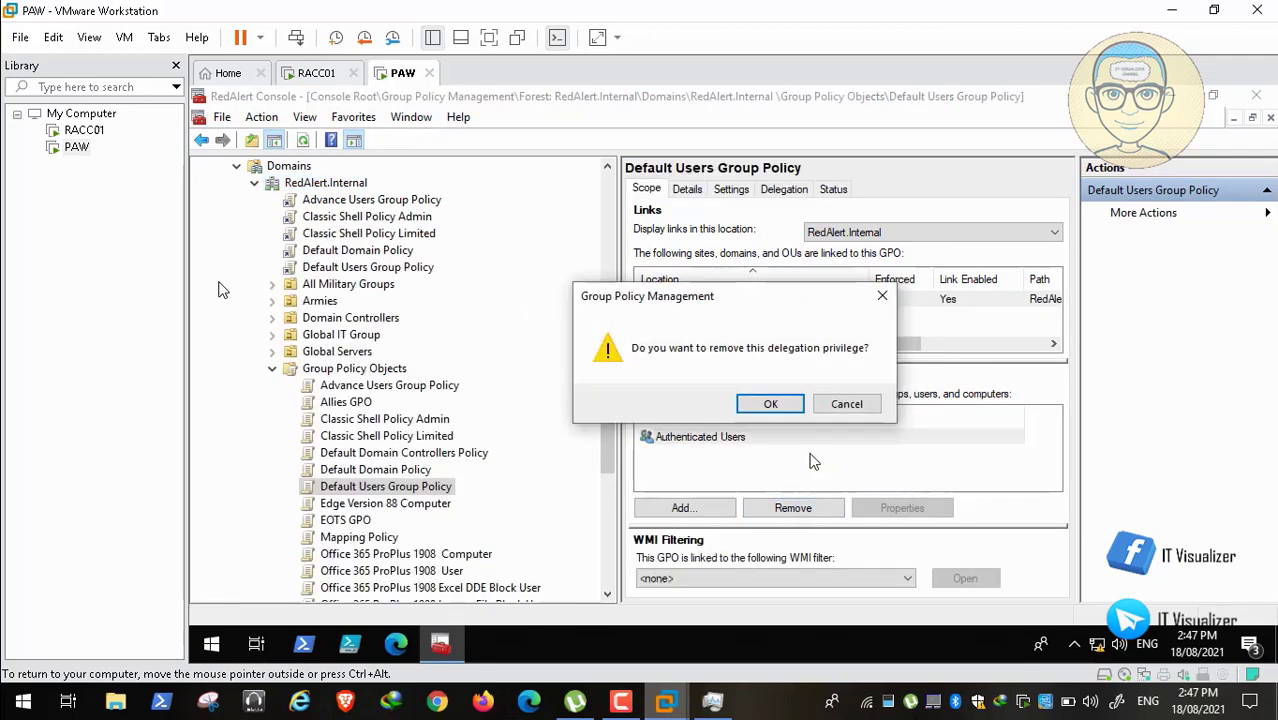
left_click(771, 404)
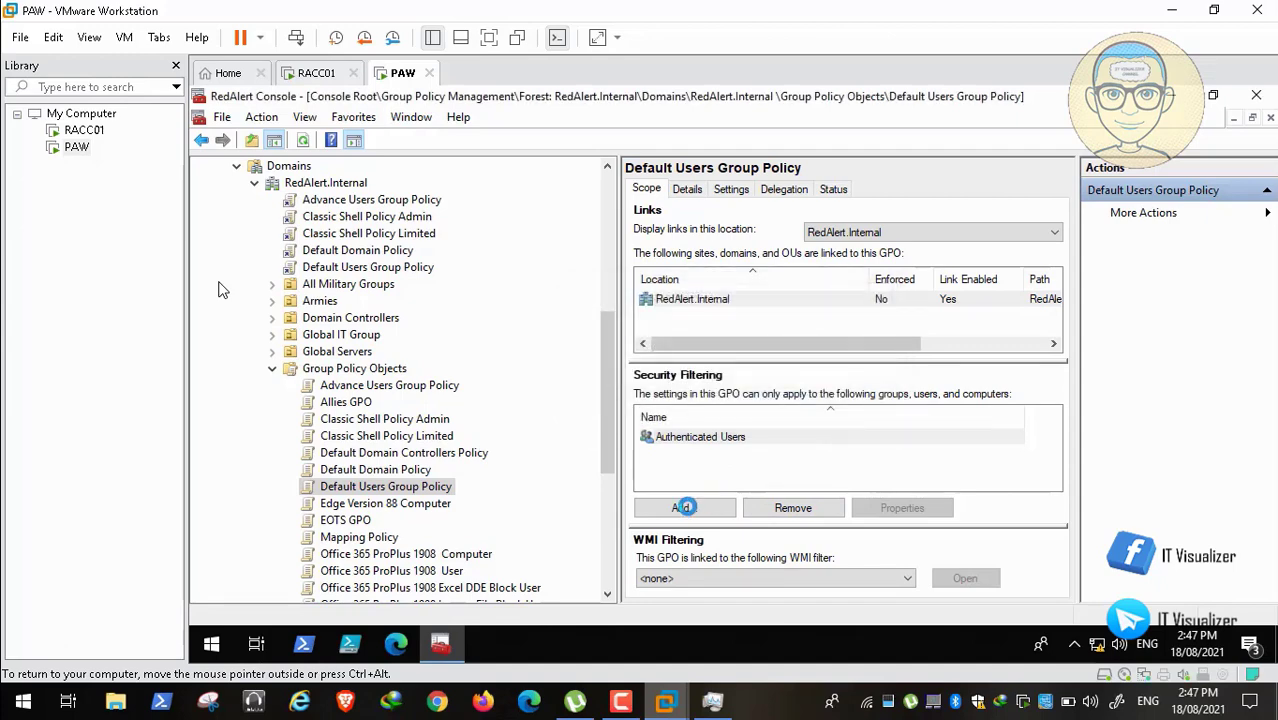
Step: Add UN_All_Infantry, found by searching UN_, to Default Users Group Policy's security filtering
left_click(683, 507)
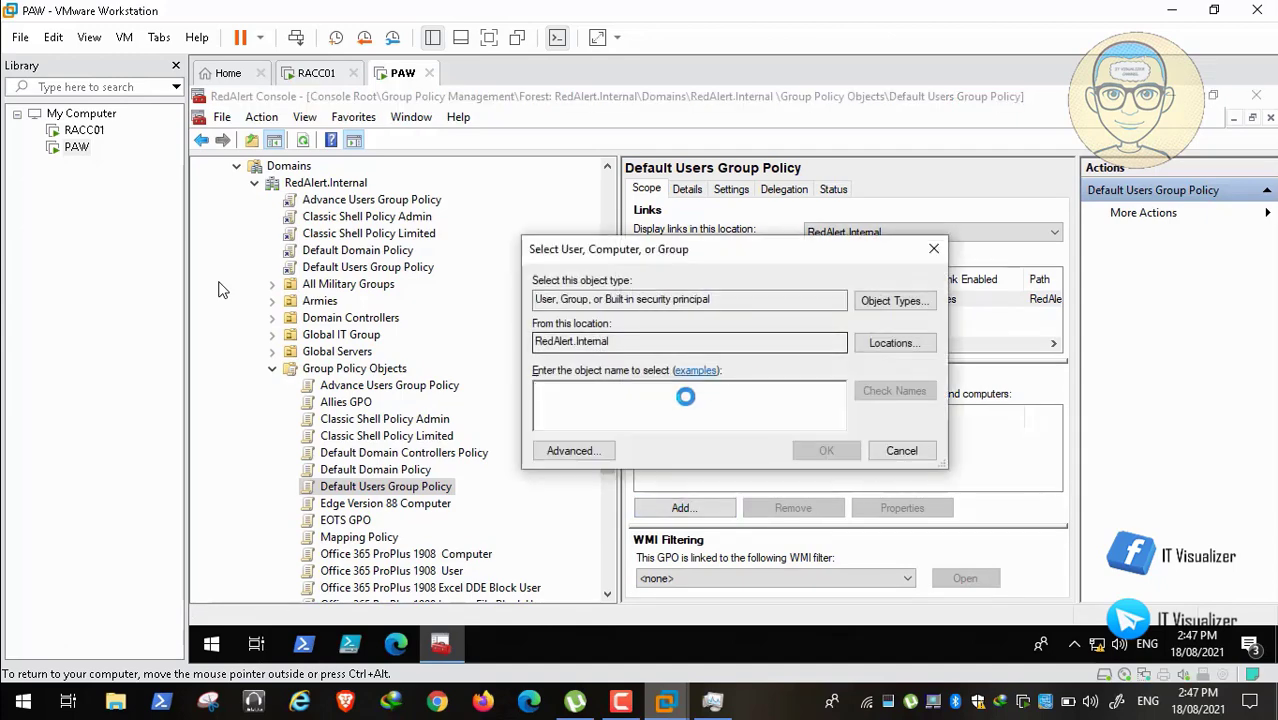
type("UN_all")
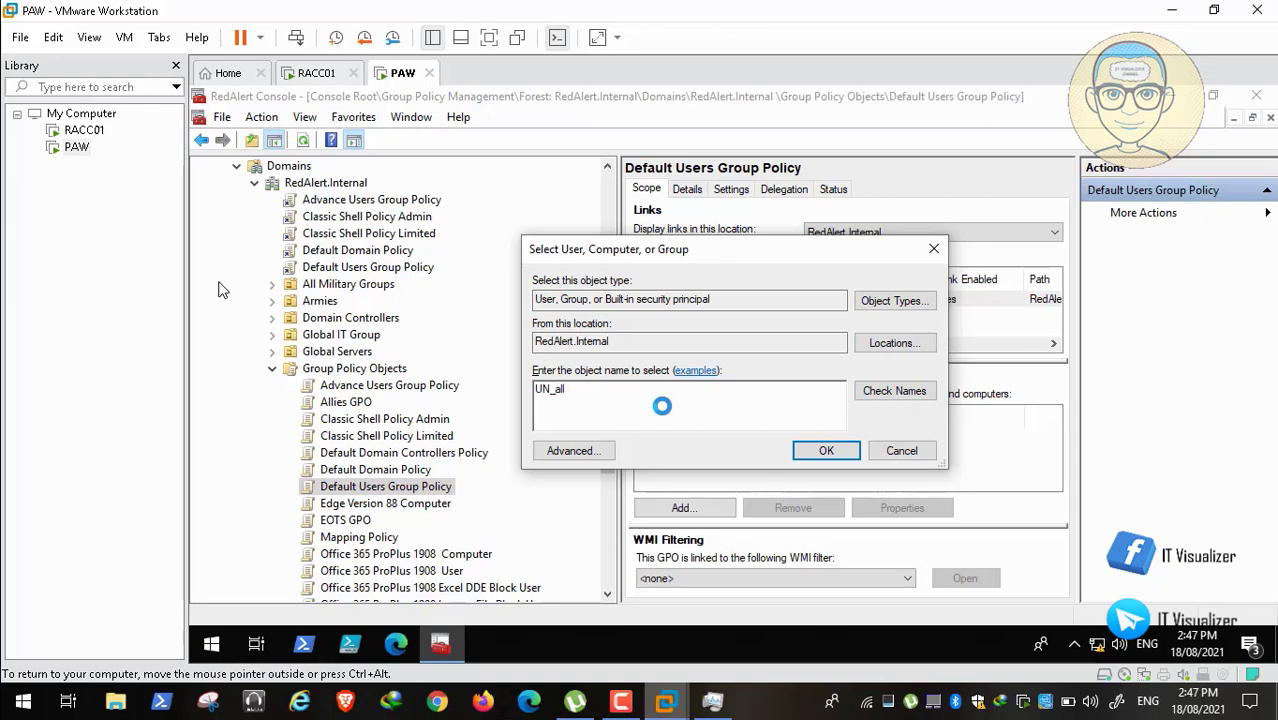
left_click(884, 391)
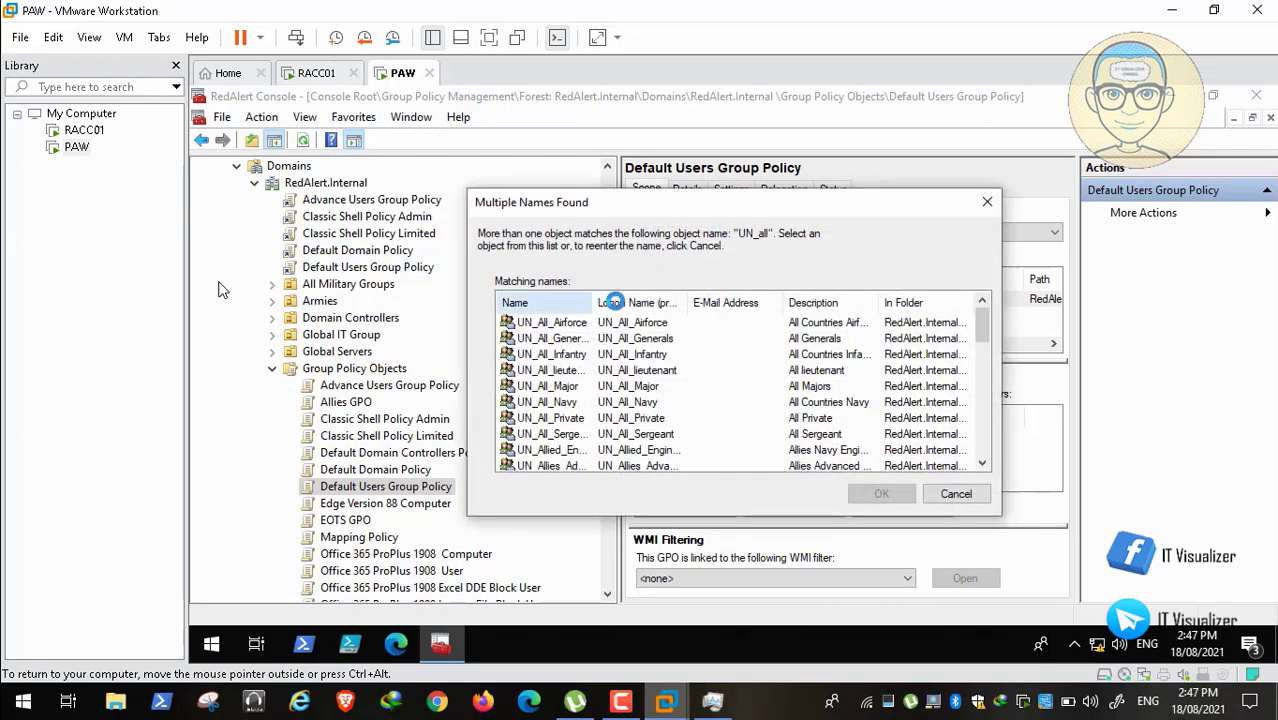
left_click_drag(612, 302, 679, 302)
left_click(578, 354)
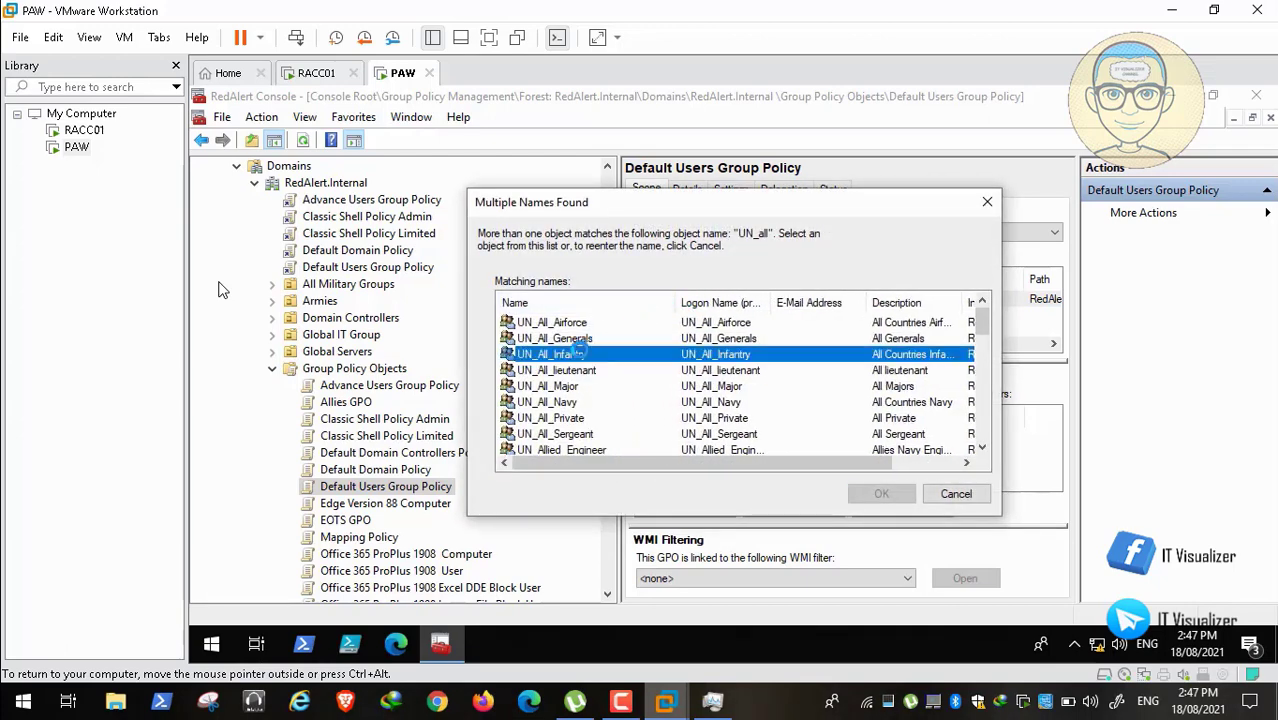
left_click(583, 370)
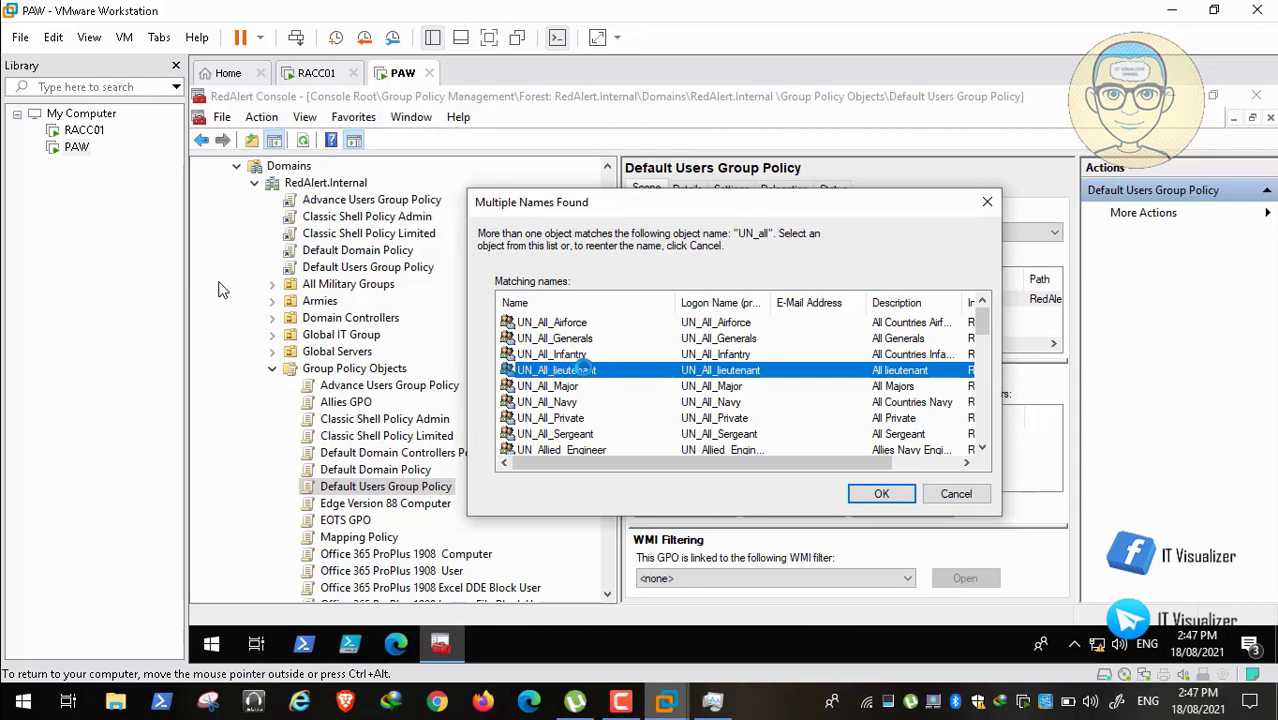
left_click(578, 354)
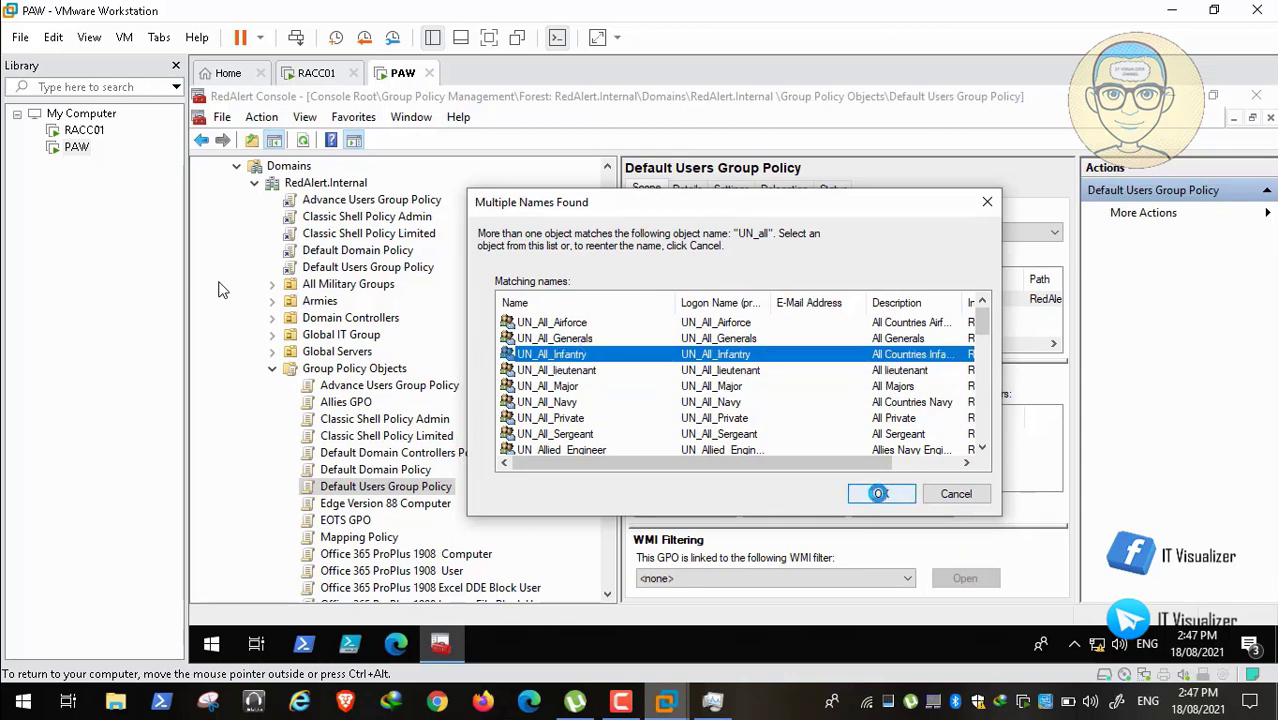
left_click(879, 493)
left_click(819, 446)
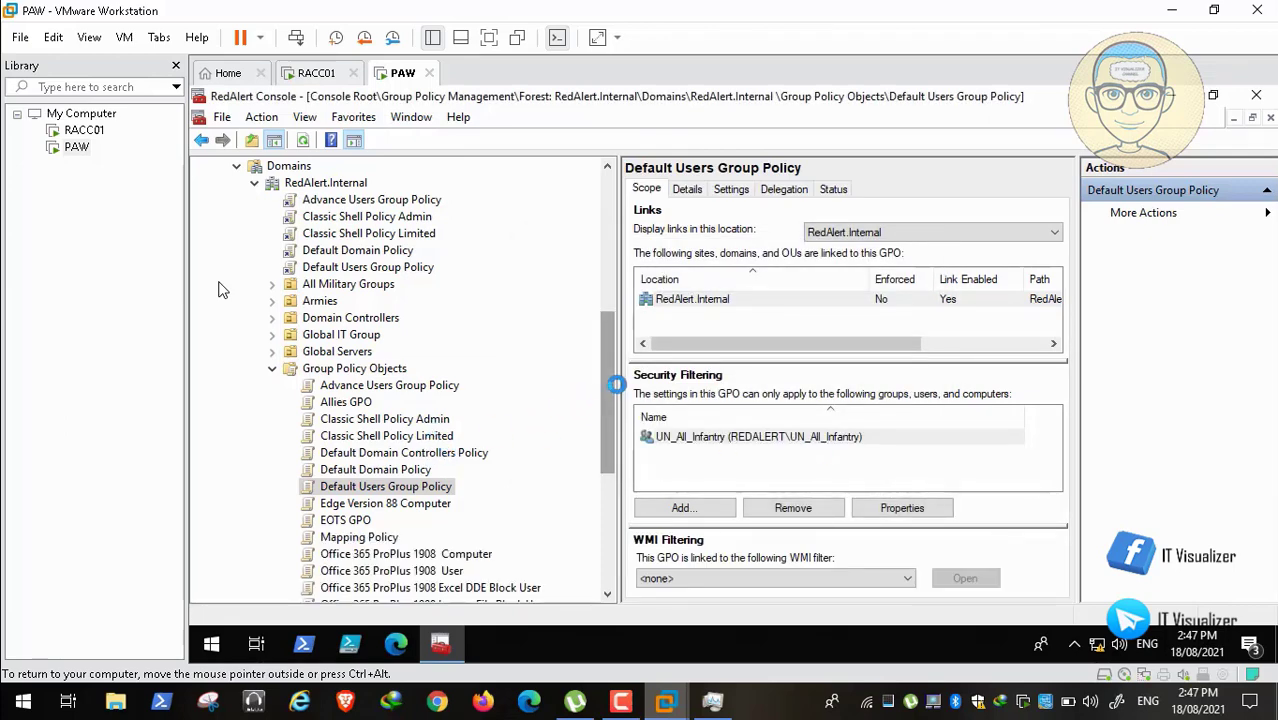
mouse_move(607, 387)
left_mouse_down()
mouse_move(607, 428)
mouse_move(609, 390)
left_mouse_up()
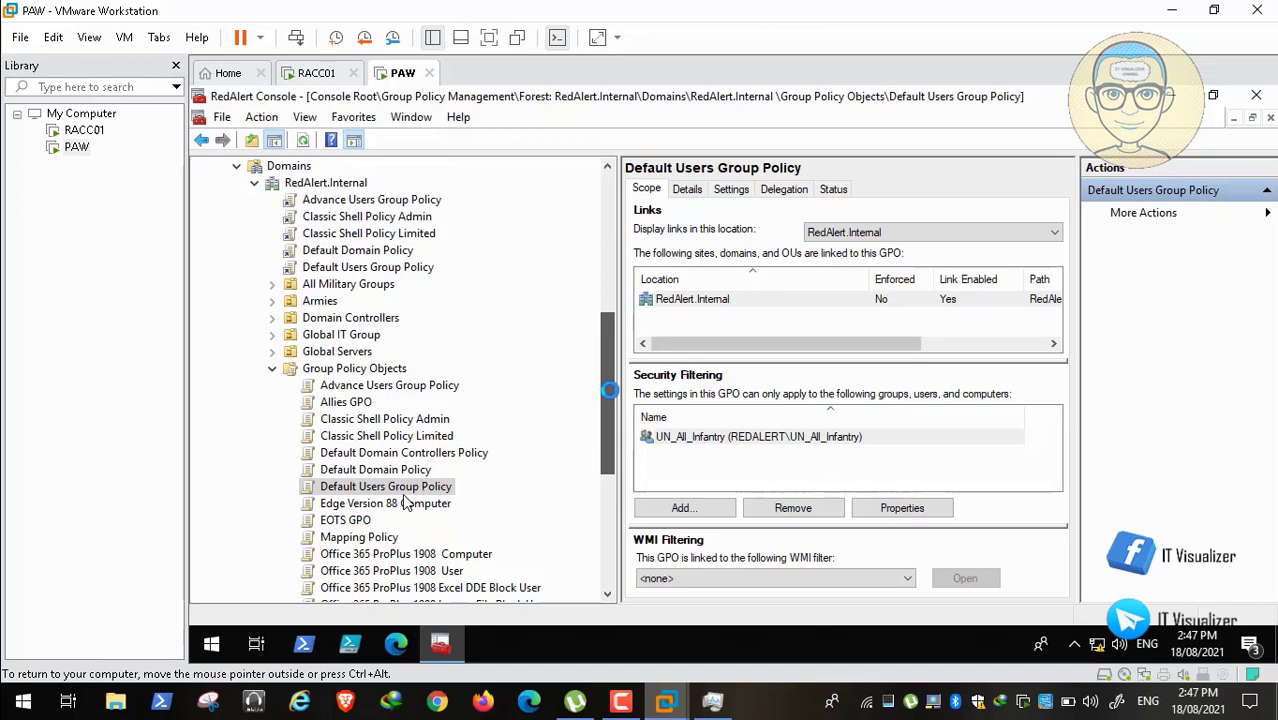
key("space")
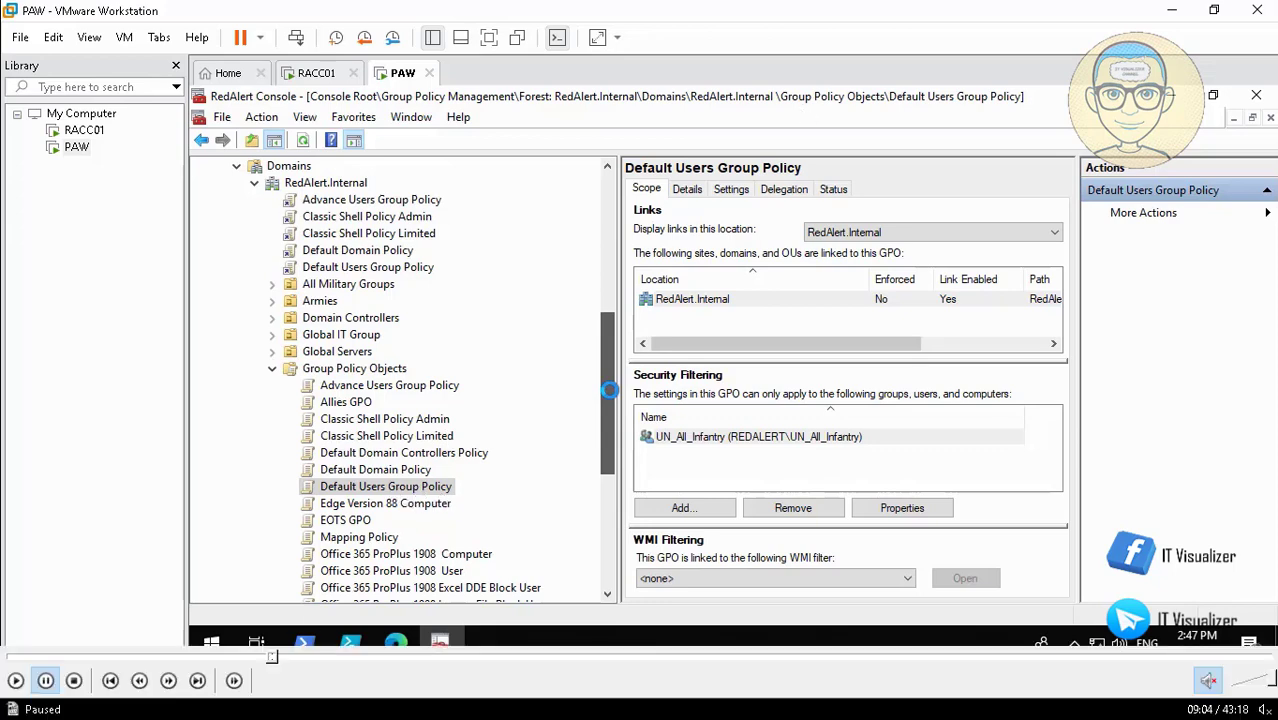
left_click(16, 682)
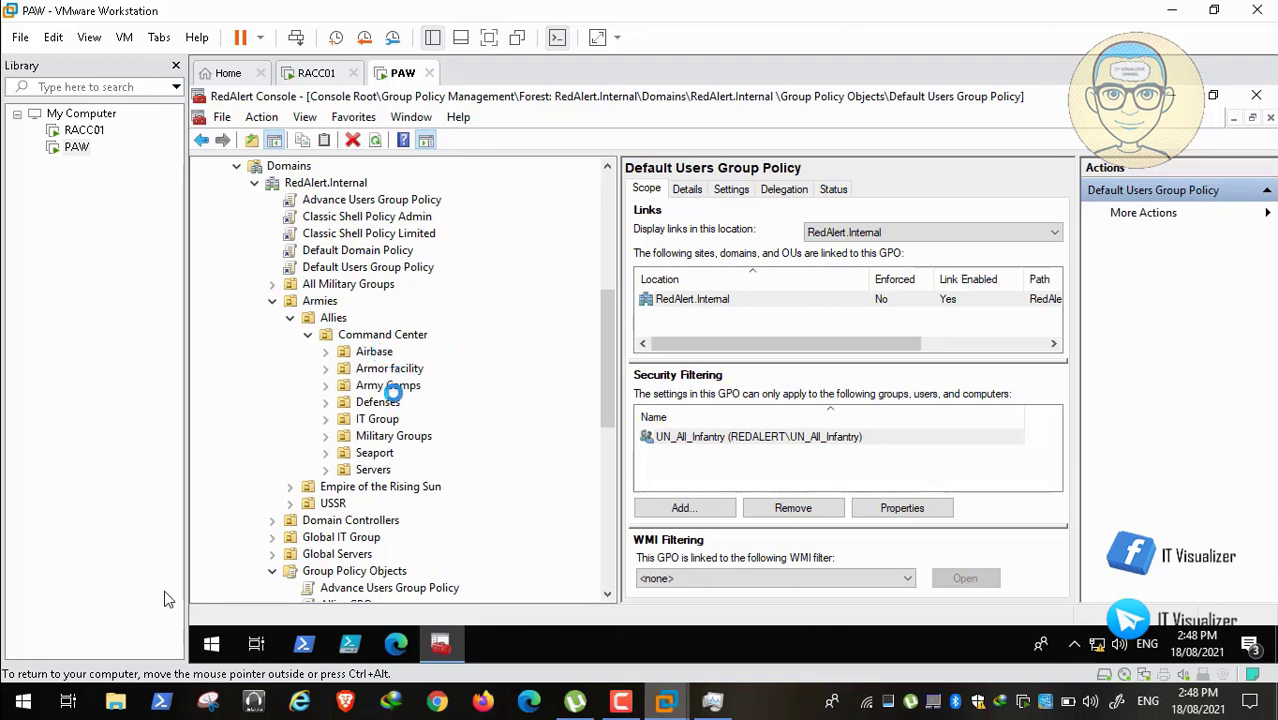
Step: Expand Armies > Allies > Command Center to reveal Airbase, Armor facility, Army Camps and Defenses
left_click(45, 681)
Step: Link six GPOs to Airbase, including Edge Version 88 Computer, Windows 10 20H2 Computer and Hardening, WSUS Policy and Windows Update
right_click(370, 351)
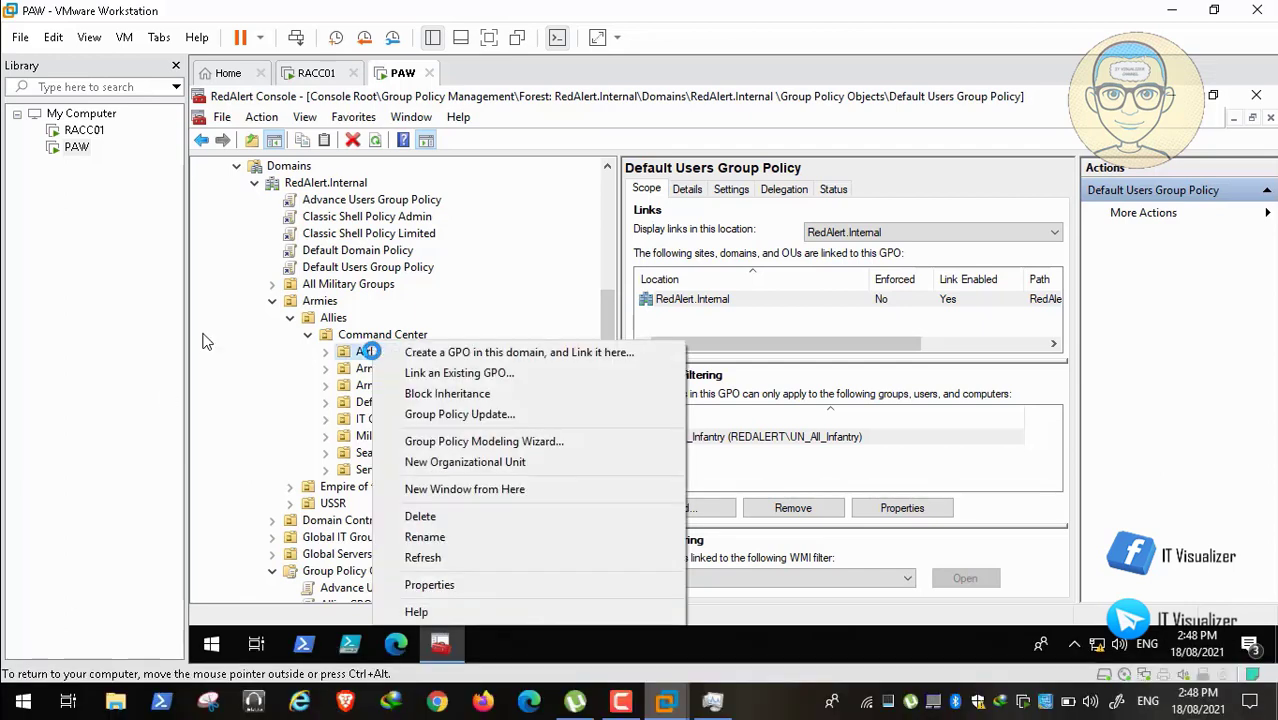
left_click(449, 372)
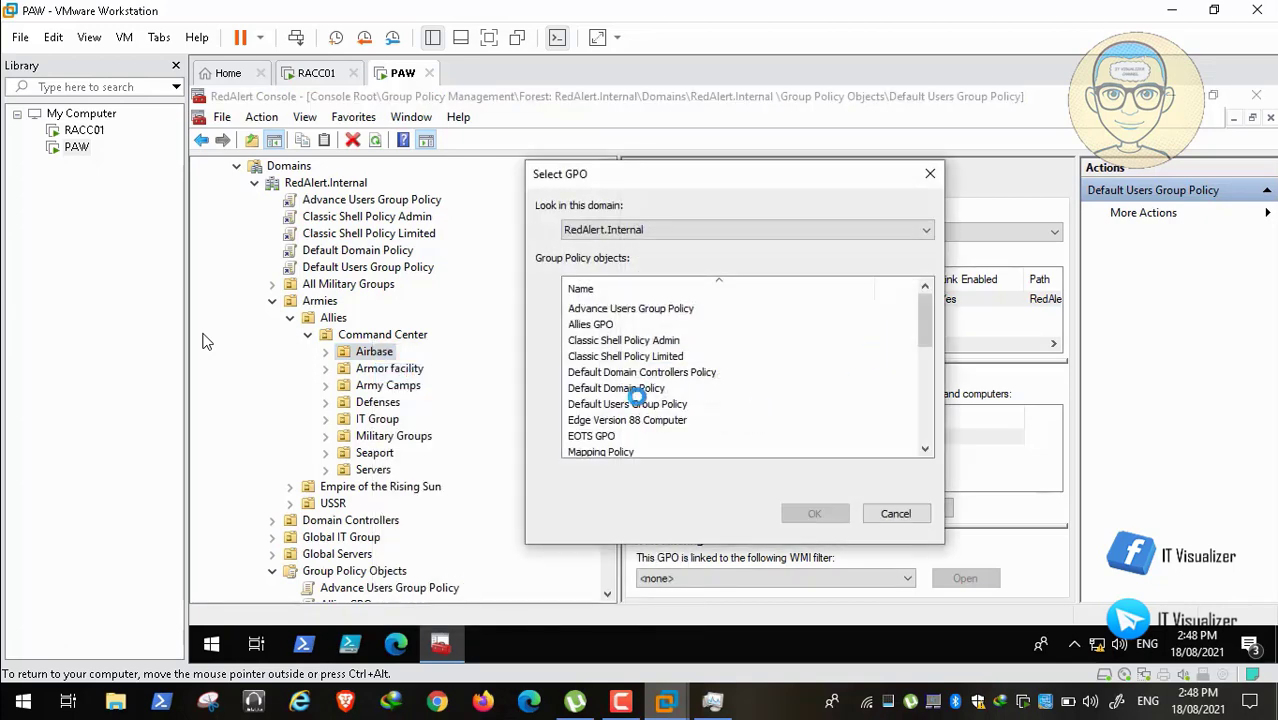
left_click(622, 420)
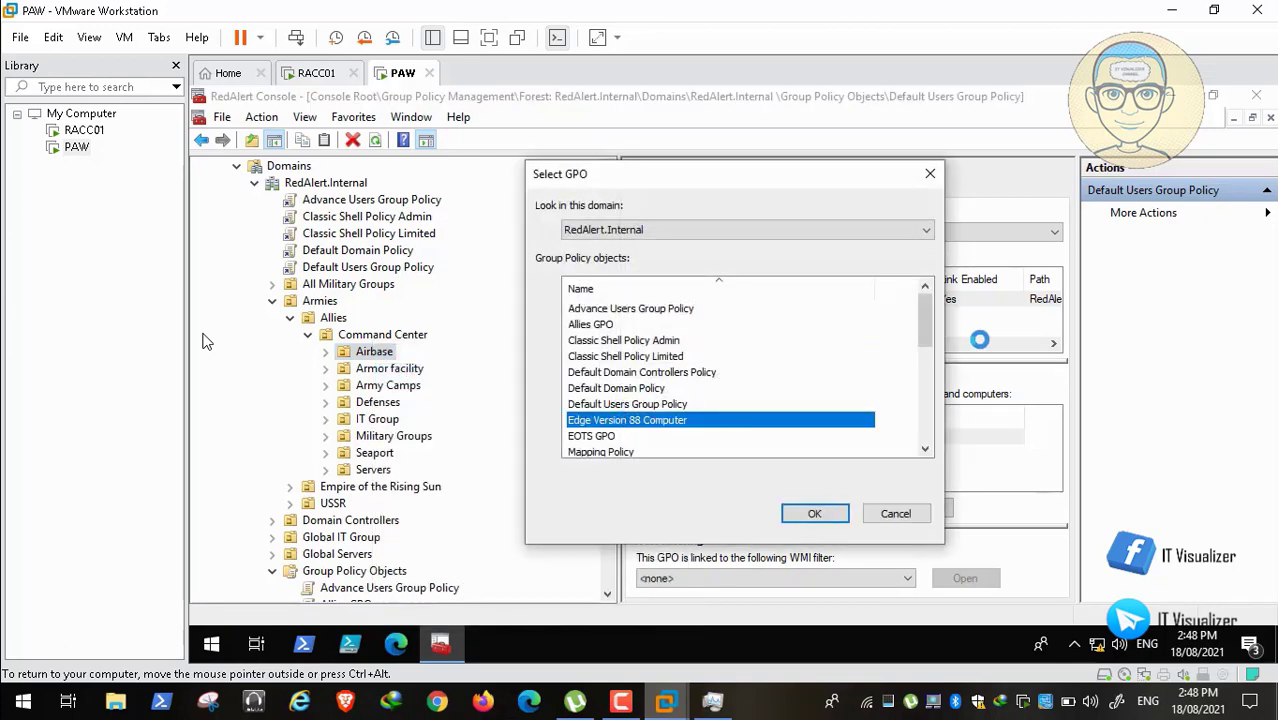
left_click_drag(925, 317, 916, 339)
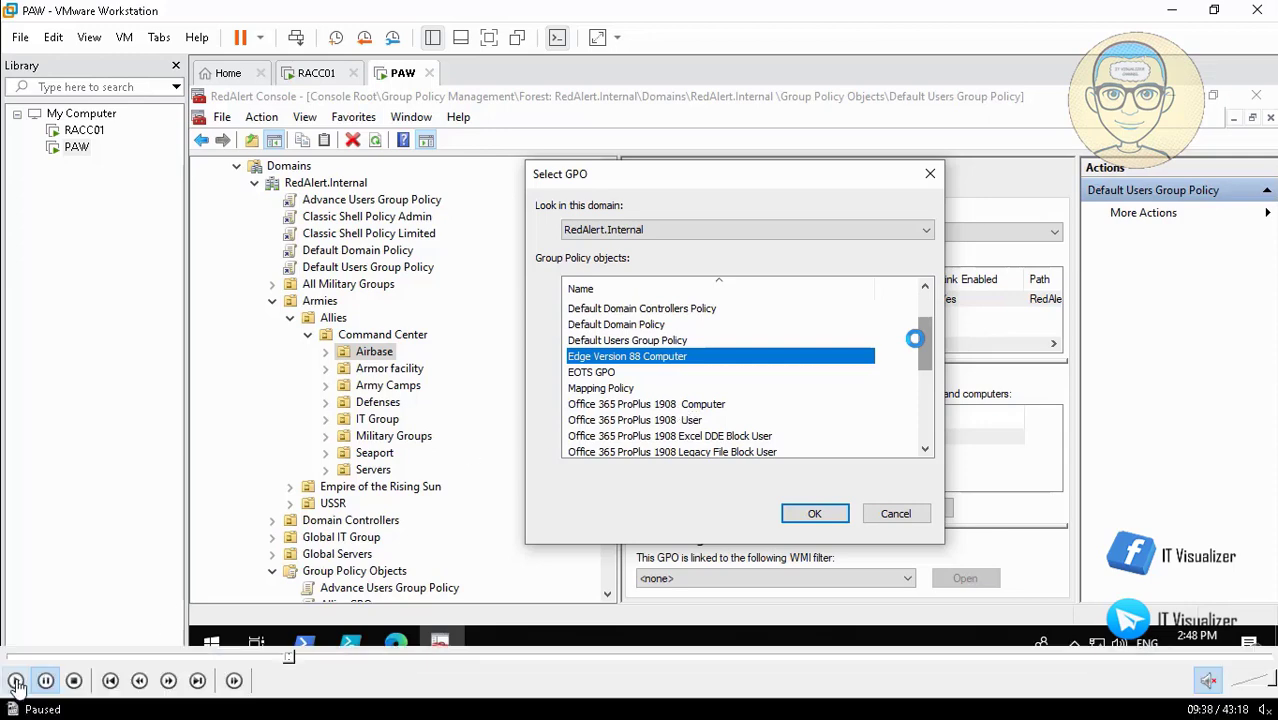
left_click(17, 680)
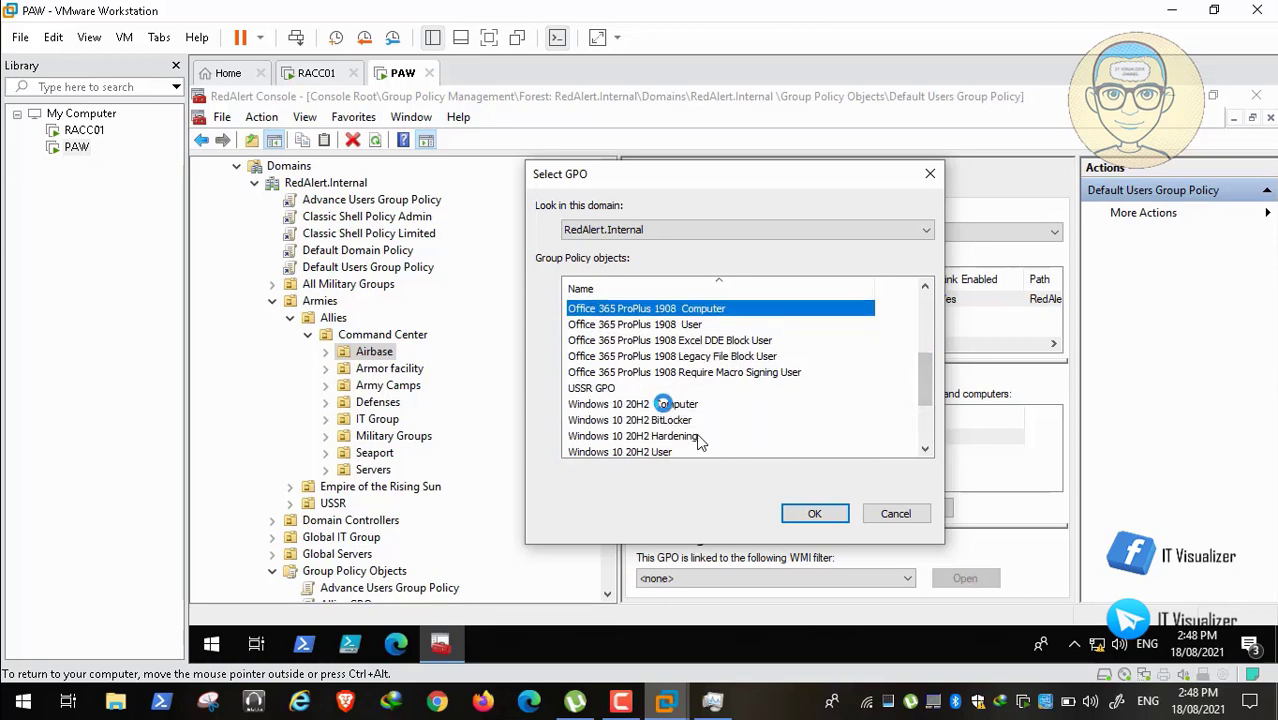
left_click(663, 404, "ctrl")
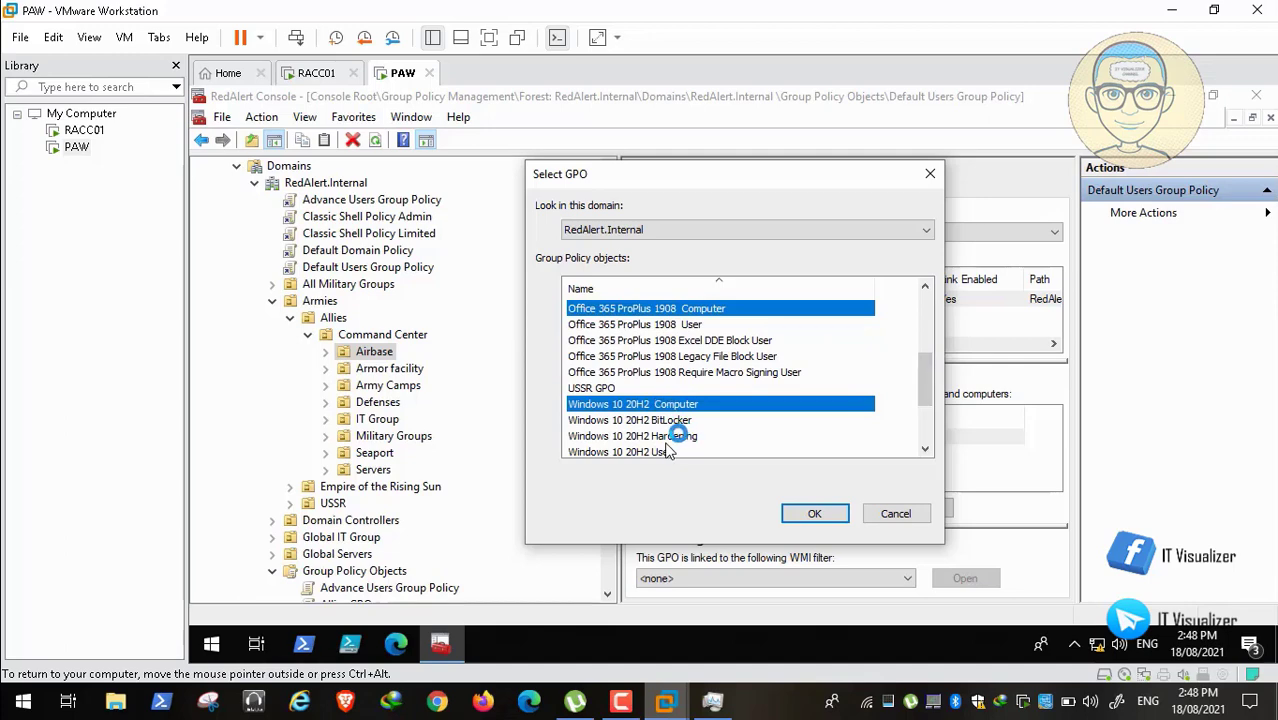
left_click(678, 436, "ctrl")
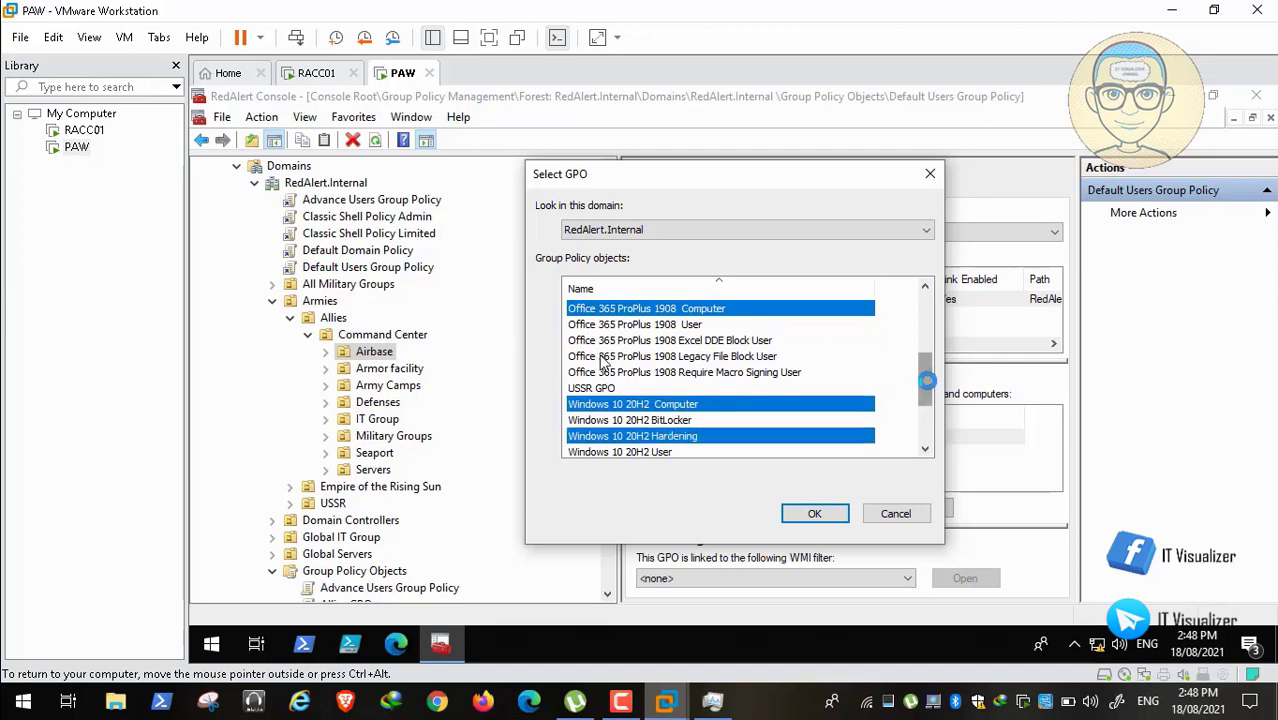
left_click_drag(927, 380, 925, 415)
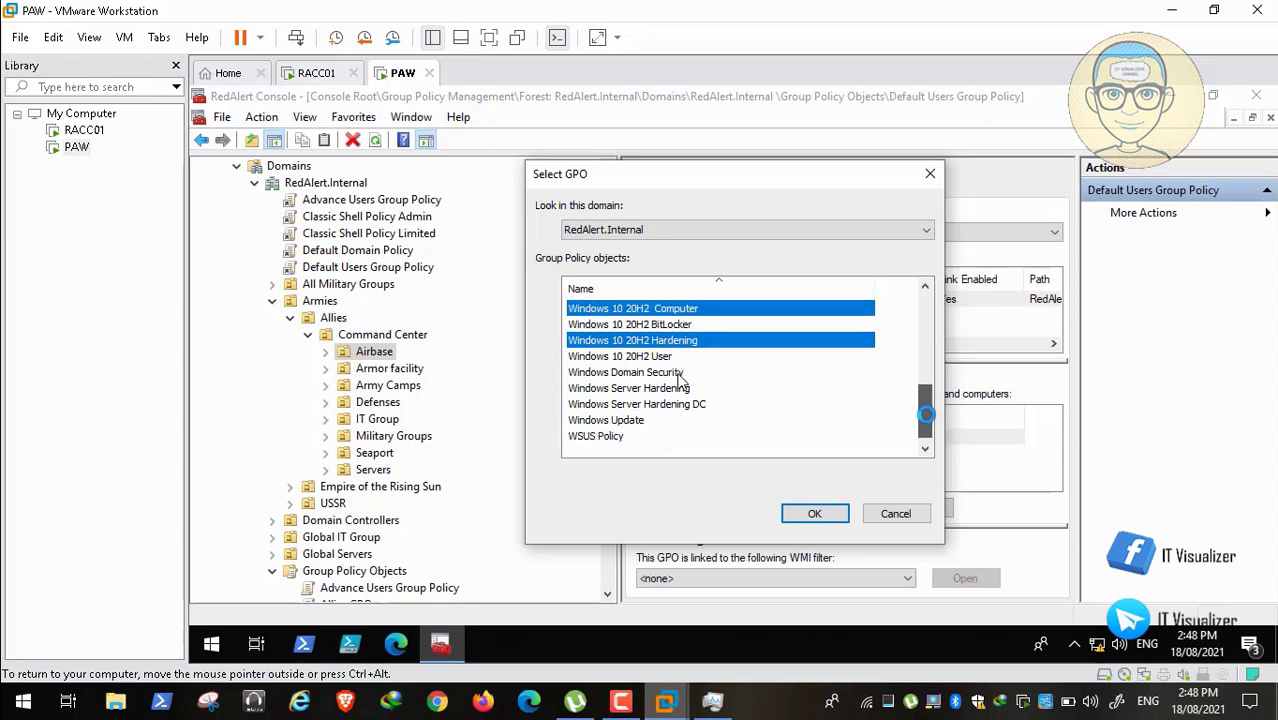
left_click(612, 437, "ctrl")
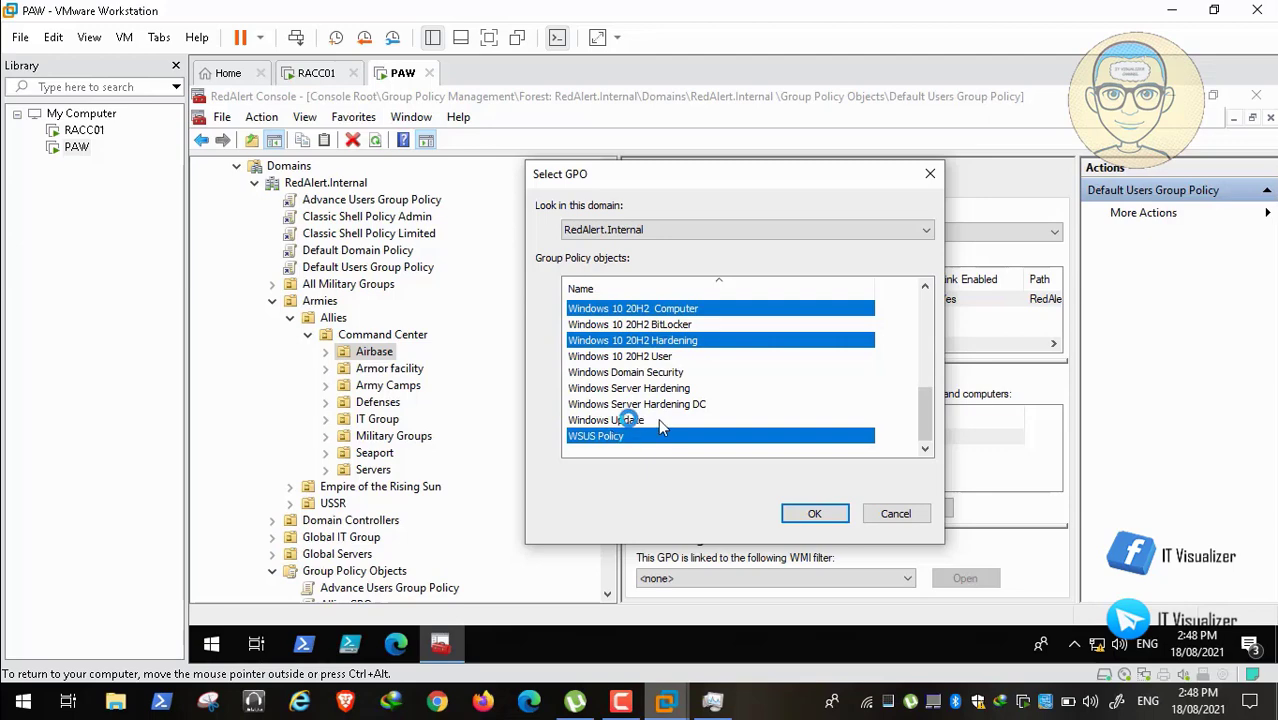
left_click(658, 420, "ctrl")
left_click(815, 513)
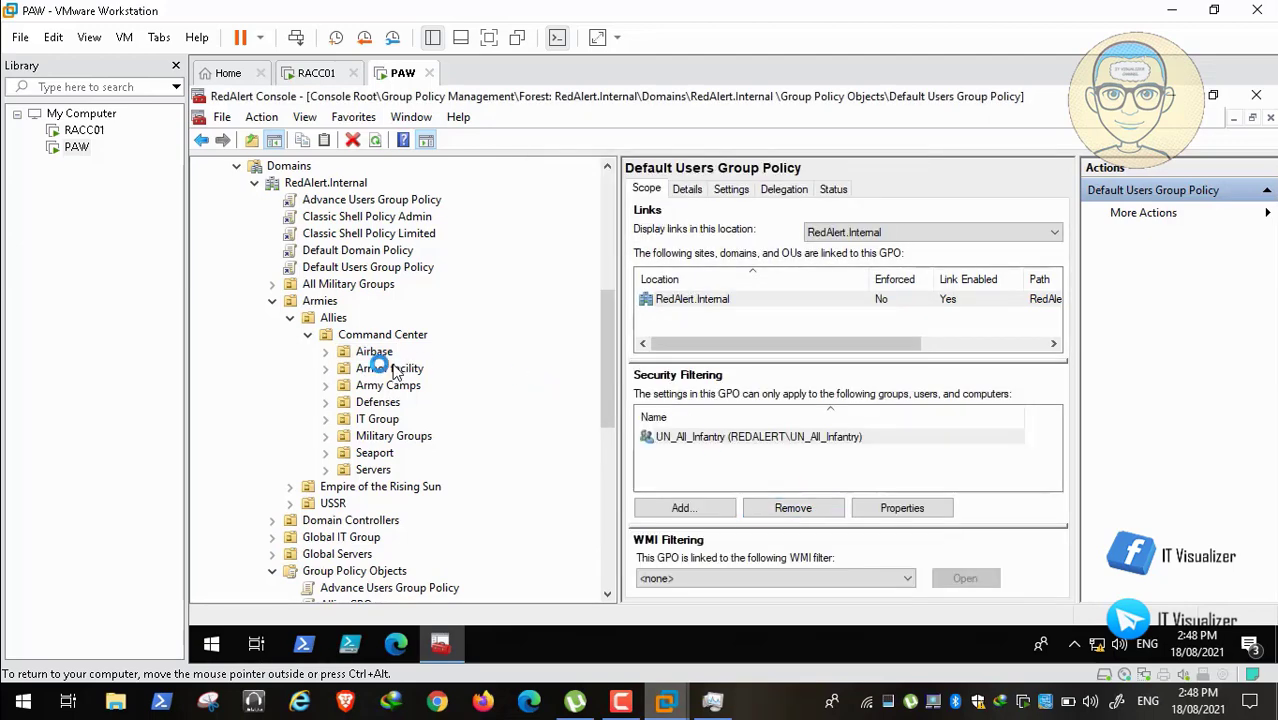
left_click(400, 369)
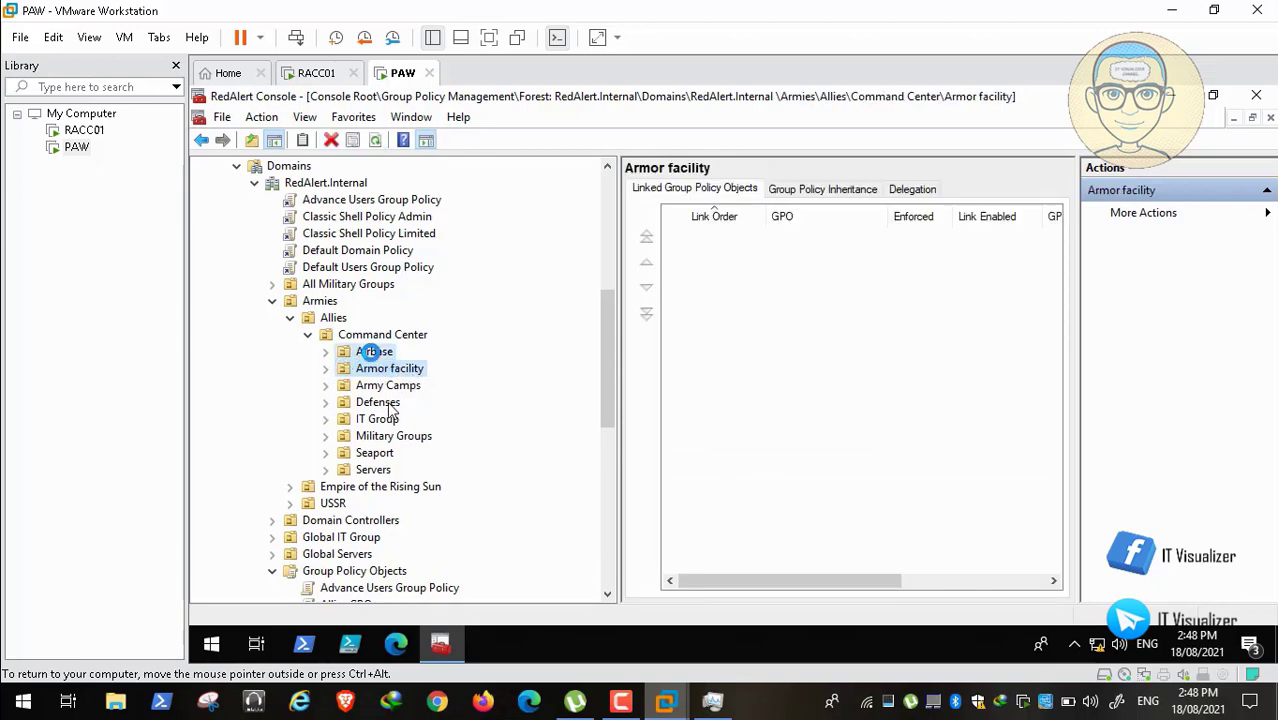
Step: Begin linking GPOs to Armor facility, choosing Edge Version 88 Computer and Office 365 ProPlus 1908 Computer
left_click(372, 351)
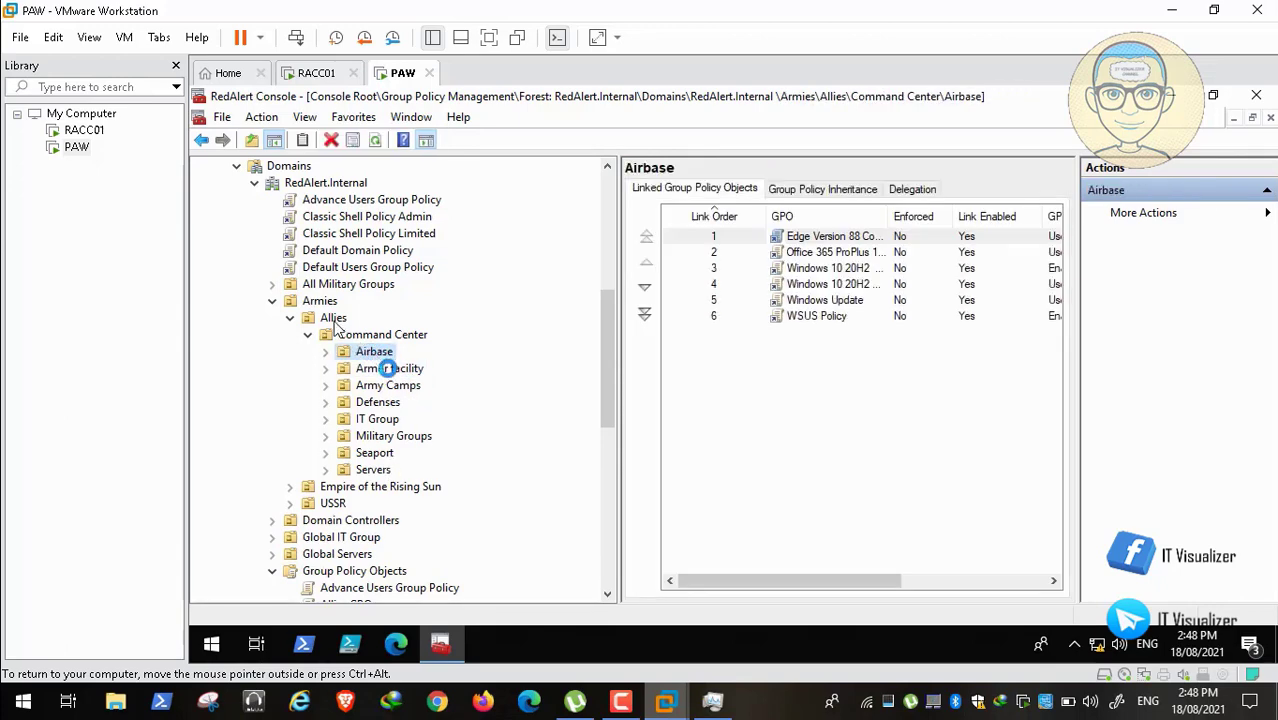
left_click(389, 368)
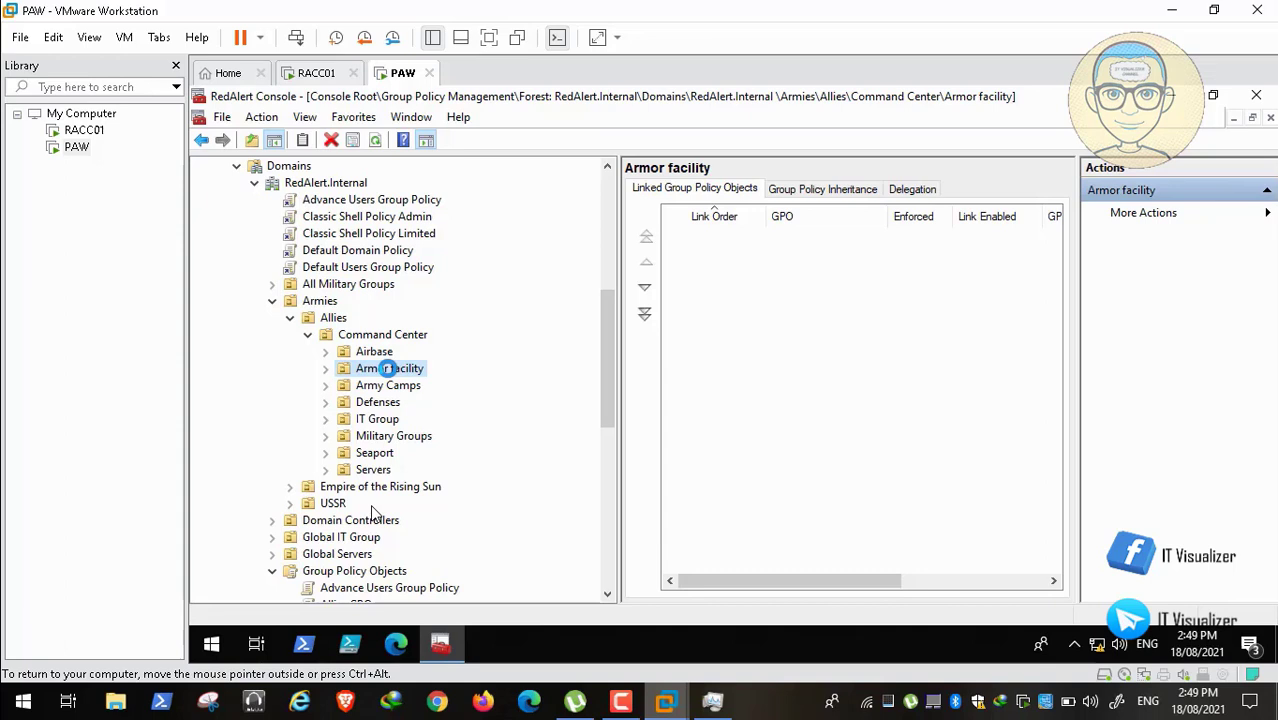
right_click(388, 368)
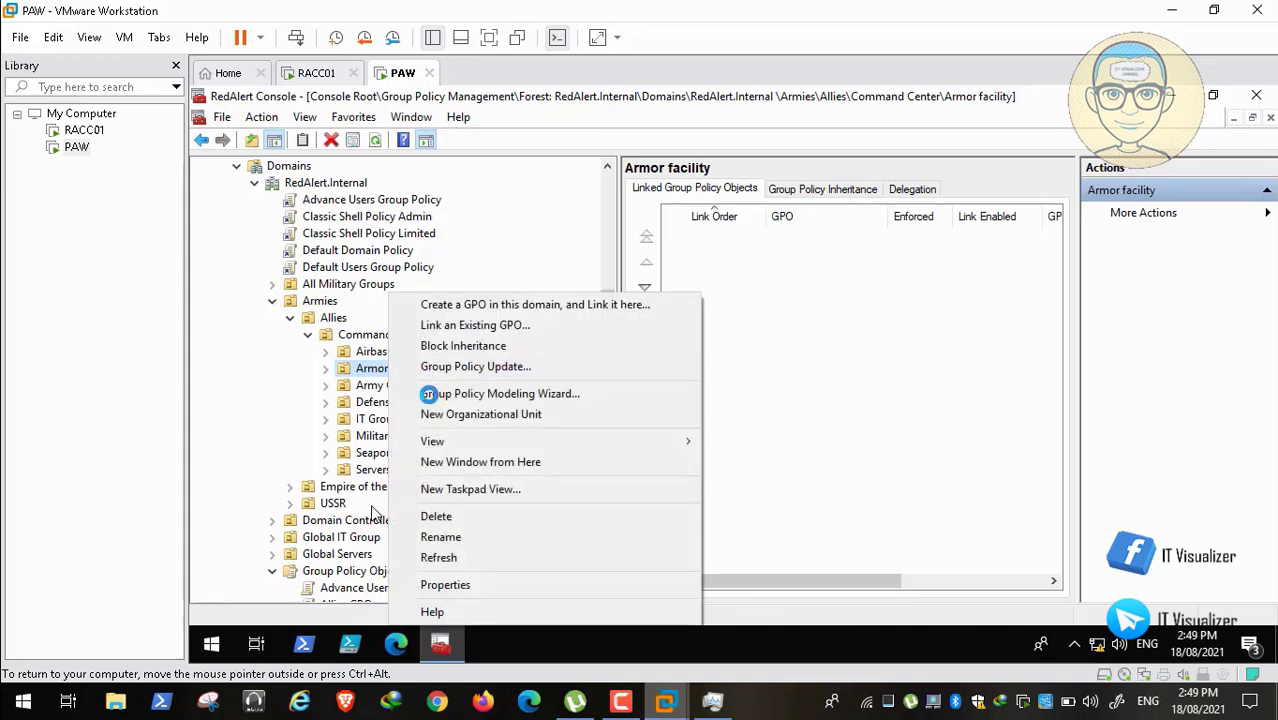
left_click(538, 325)
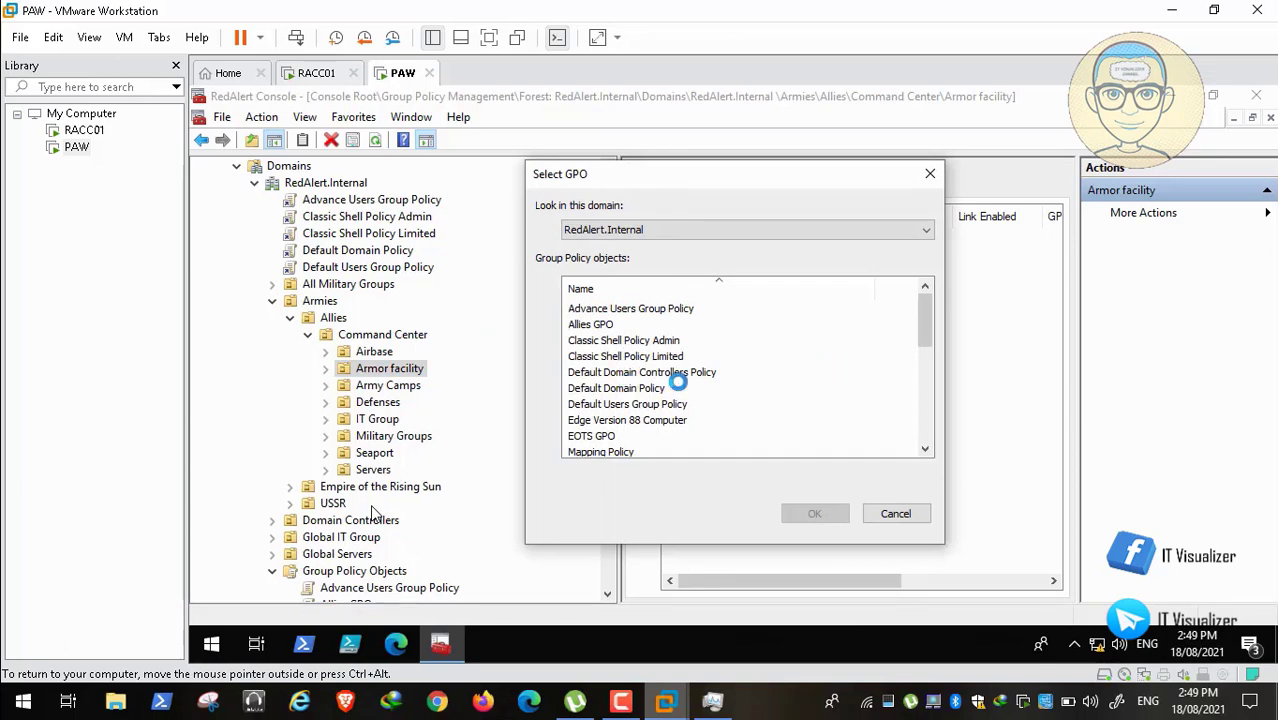
left_click_drag(924, 313, 924, 327)
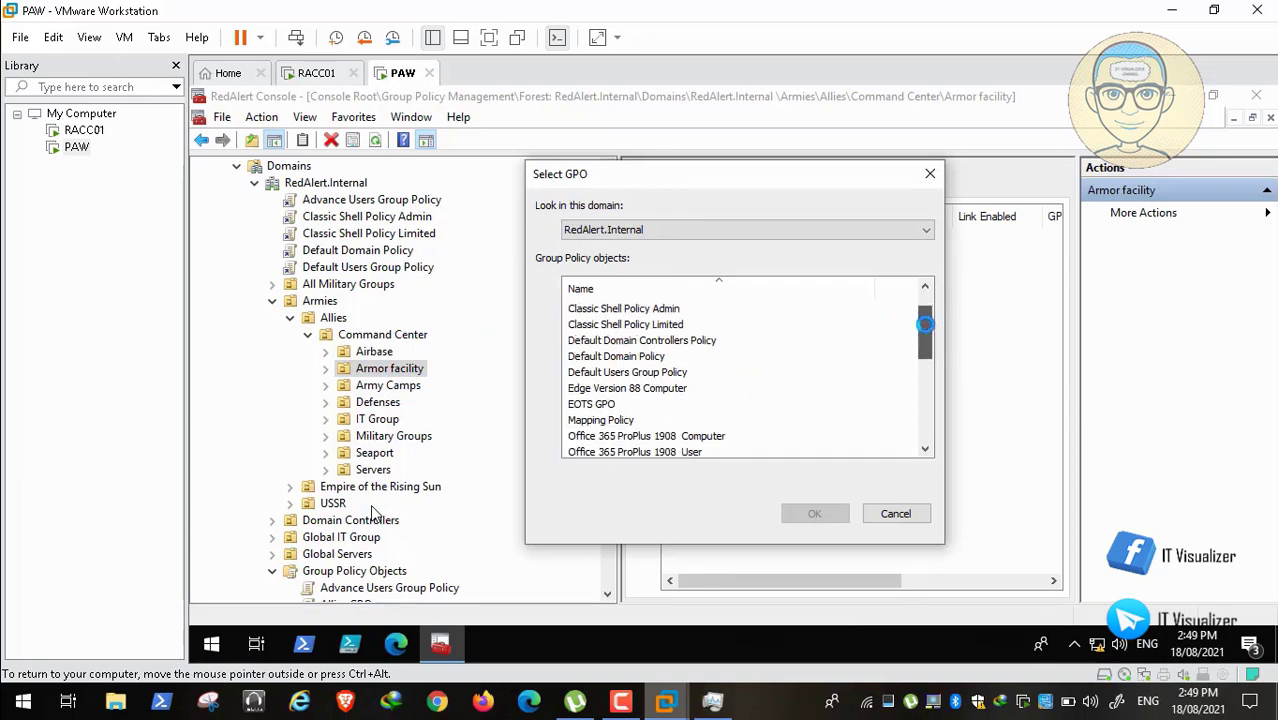
left_click(664, 388)
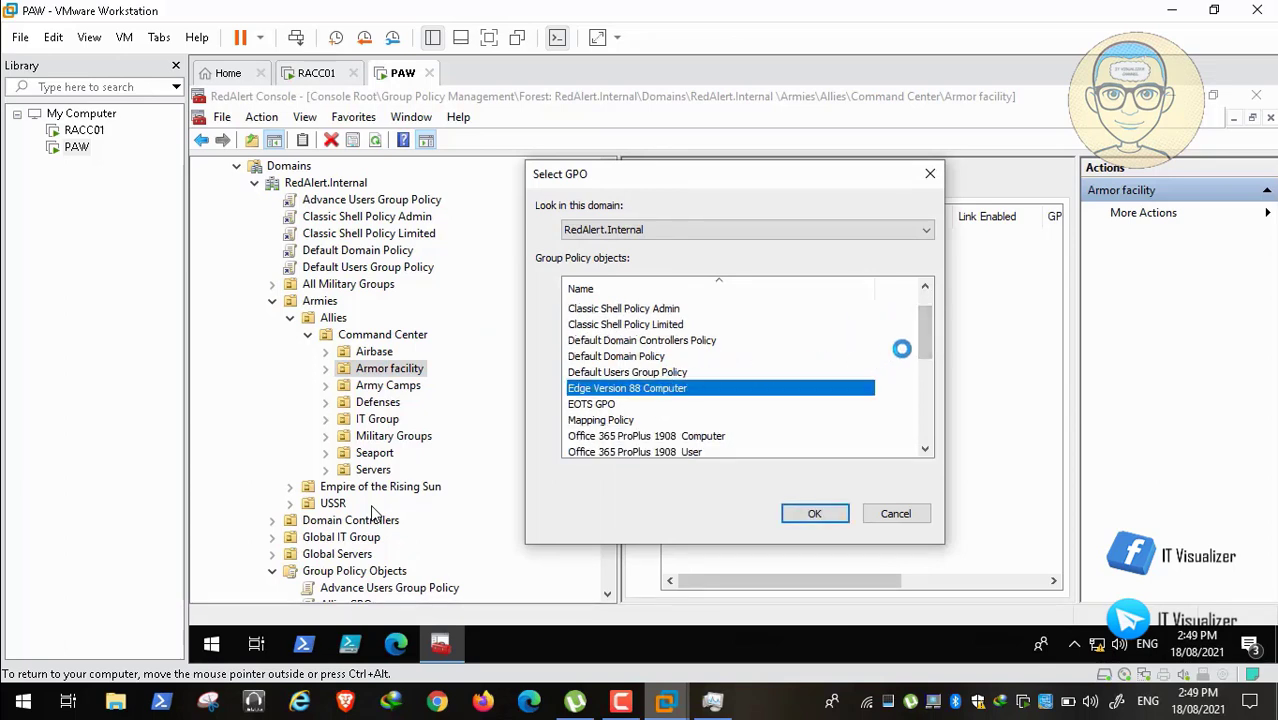
left_click_drag(924, 334, 922, 352)
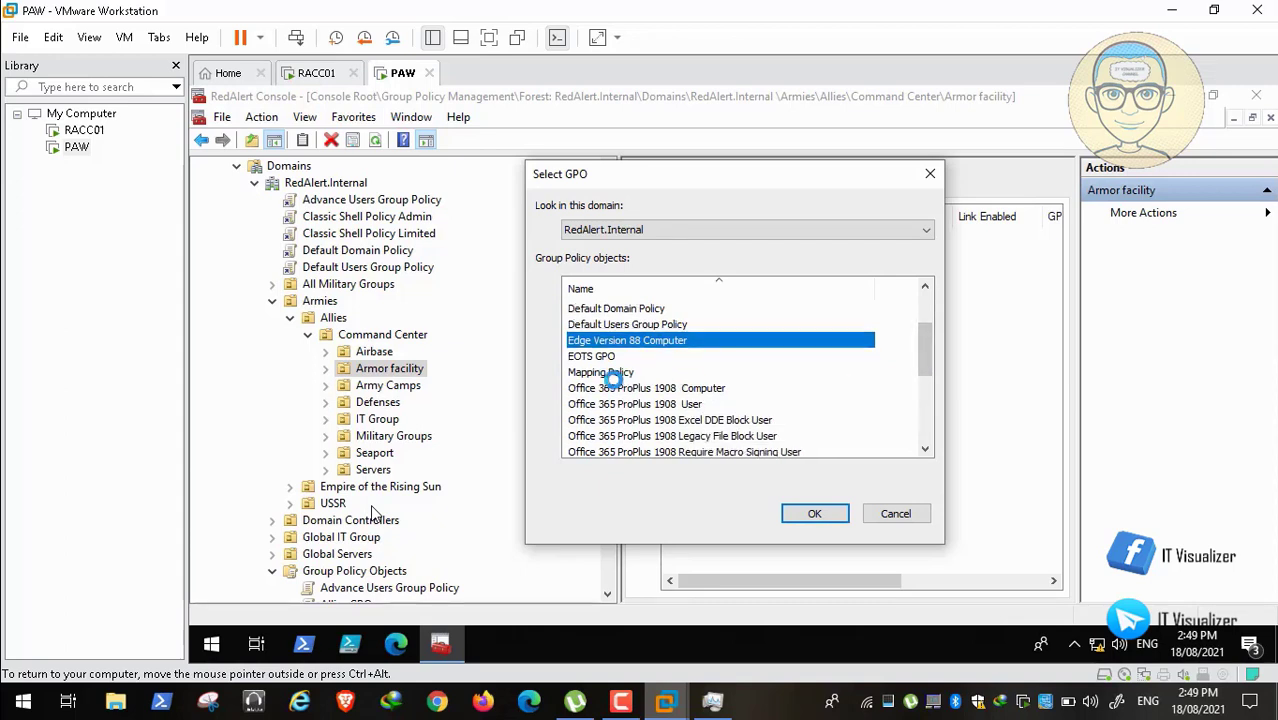
left_click(643, 388, "ctrl")
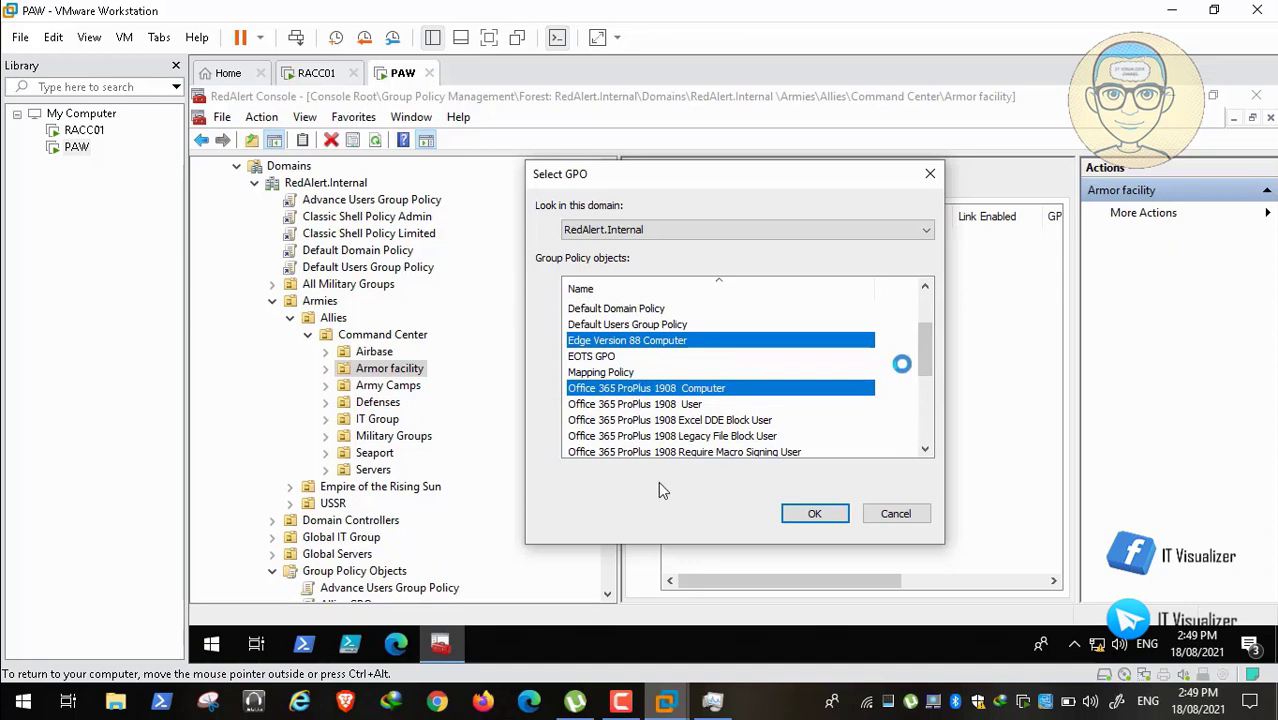
Step: Add Windows 10 20H2 Computer and Hardening, WSUS Policy and Windows Update, and link all six
left_click_drag(921, 354, 921, 382)
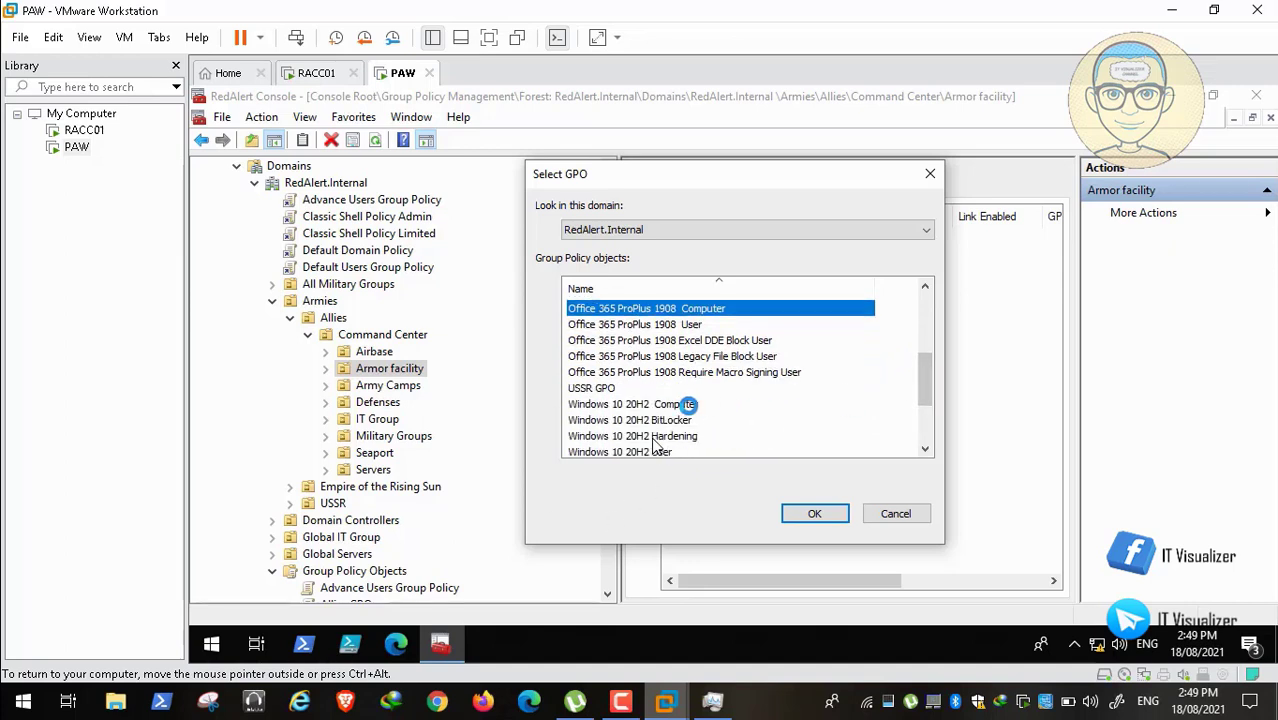
left_click(688, 404, "ctrl")
left_click(686, 435, "ctrl")
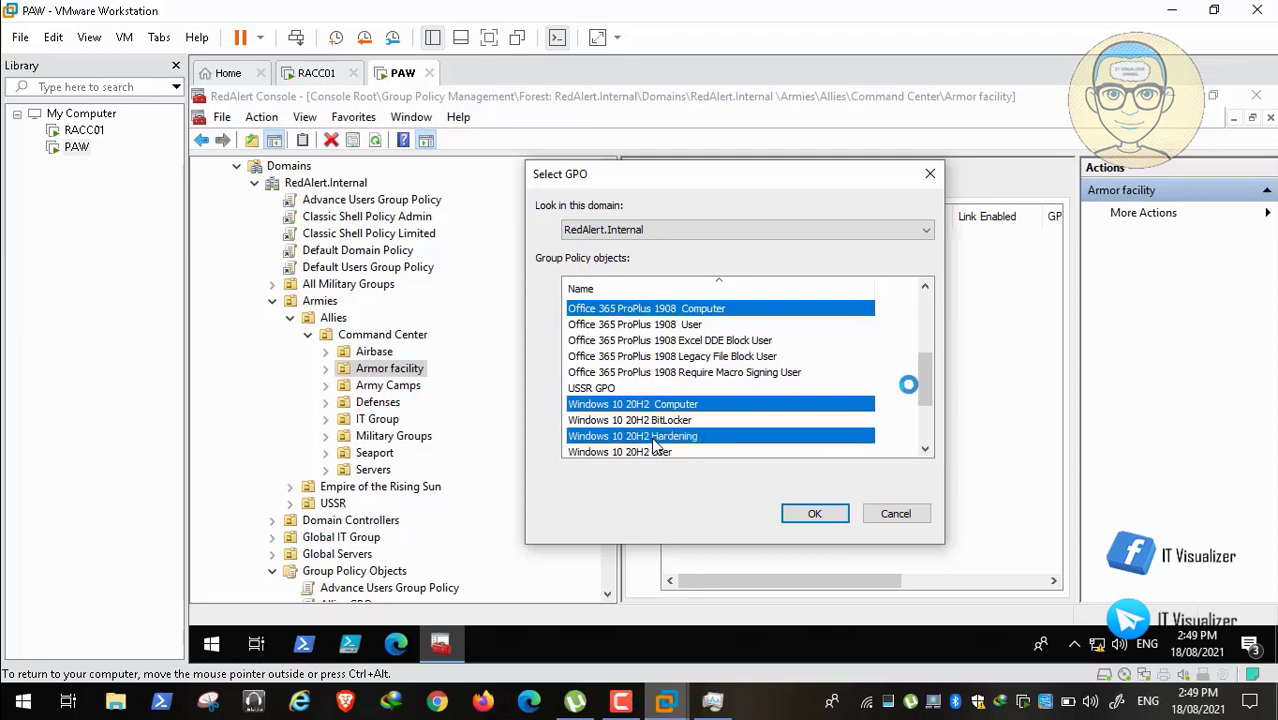
left_click_drag(924, 377, 923, 423)
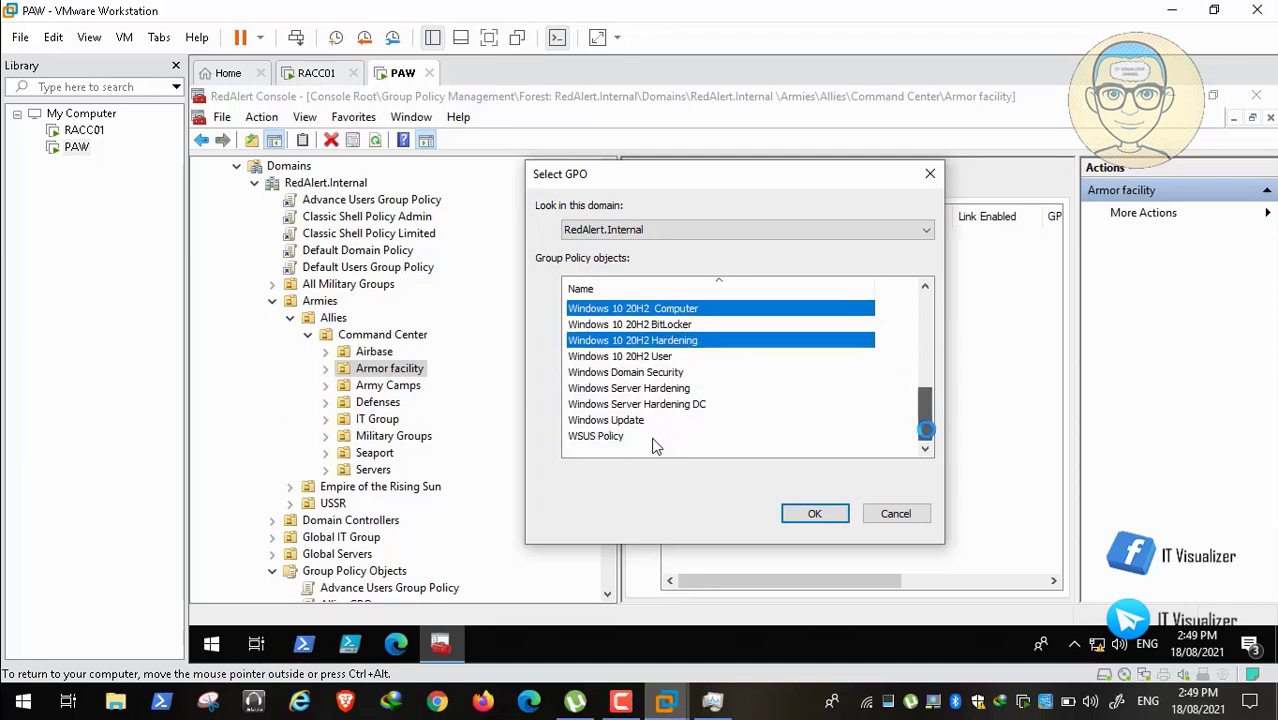
left_click(600, 436, "ctrl")
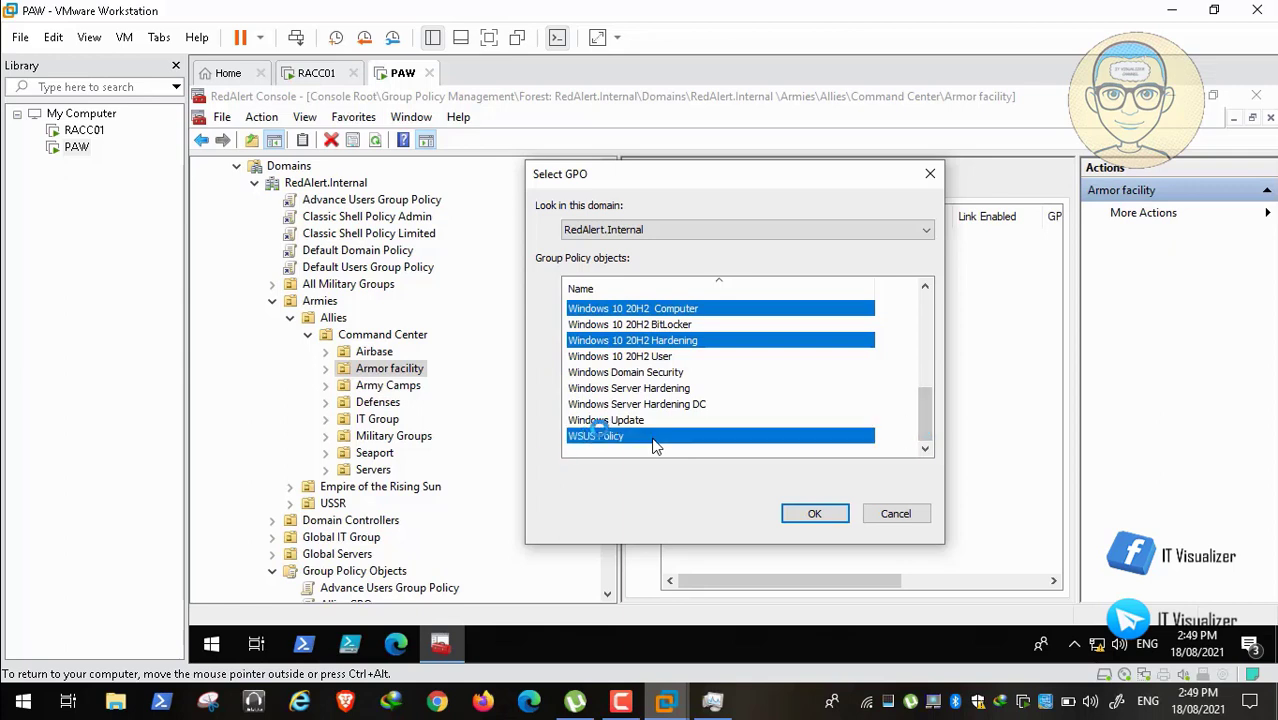
left_click(612, 420, "ctrl")
left_click_drag(921, 419, 937, 443)
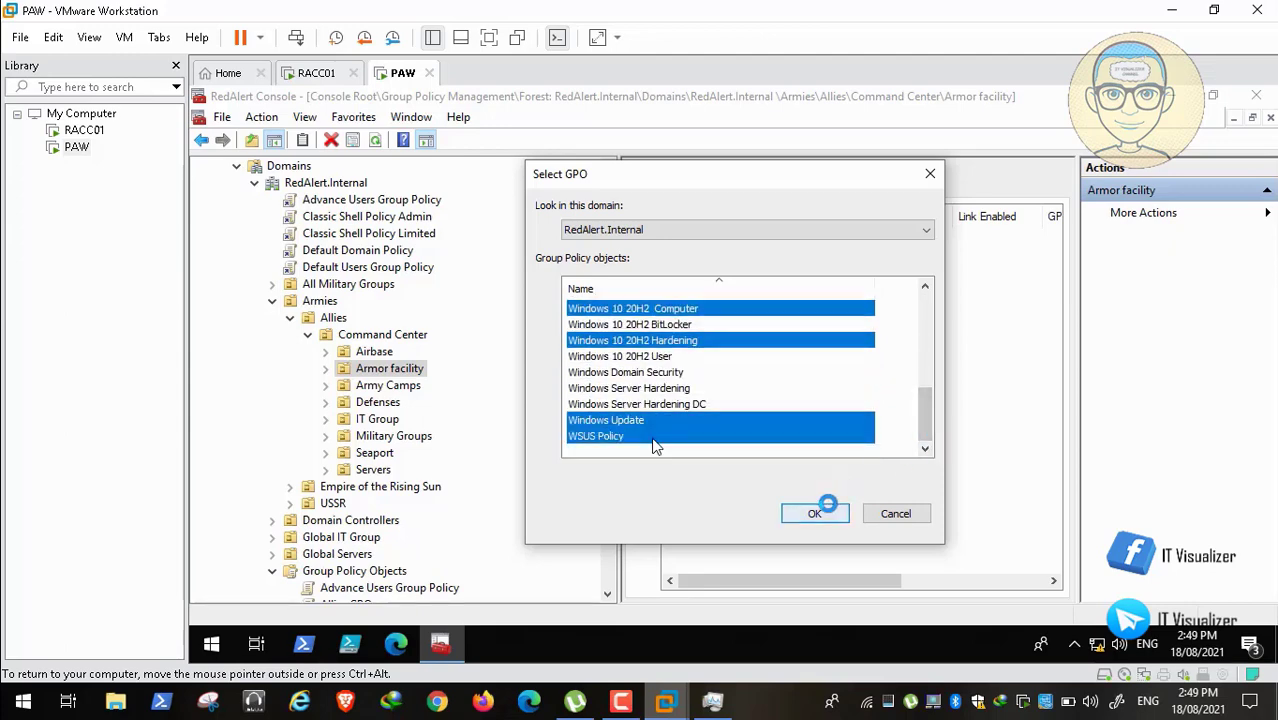
left_click(816, 510)
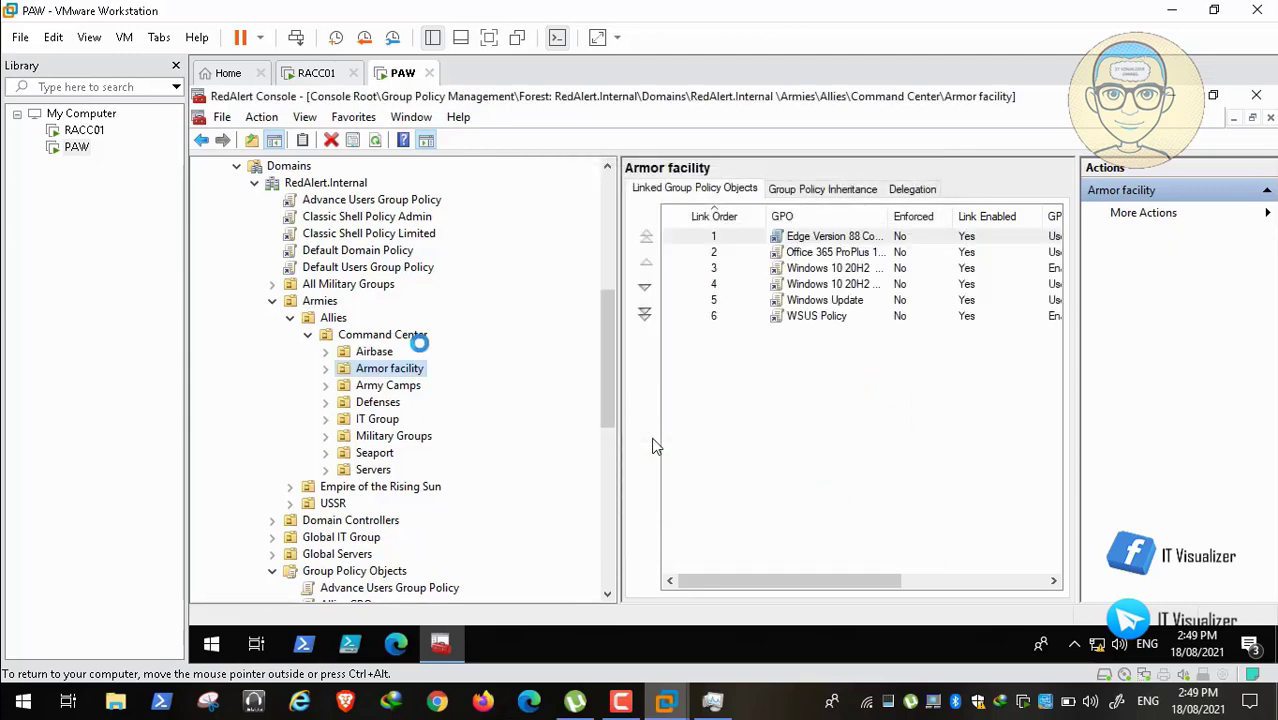
left_click(378, 351)
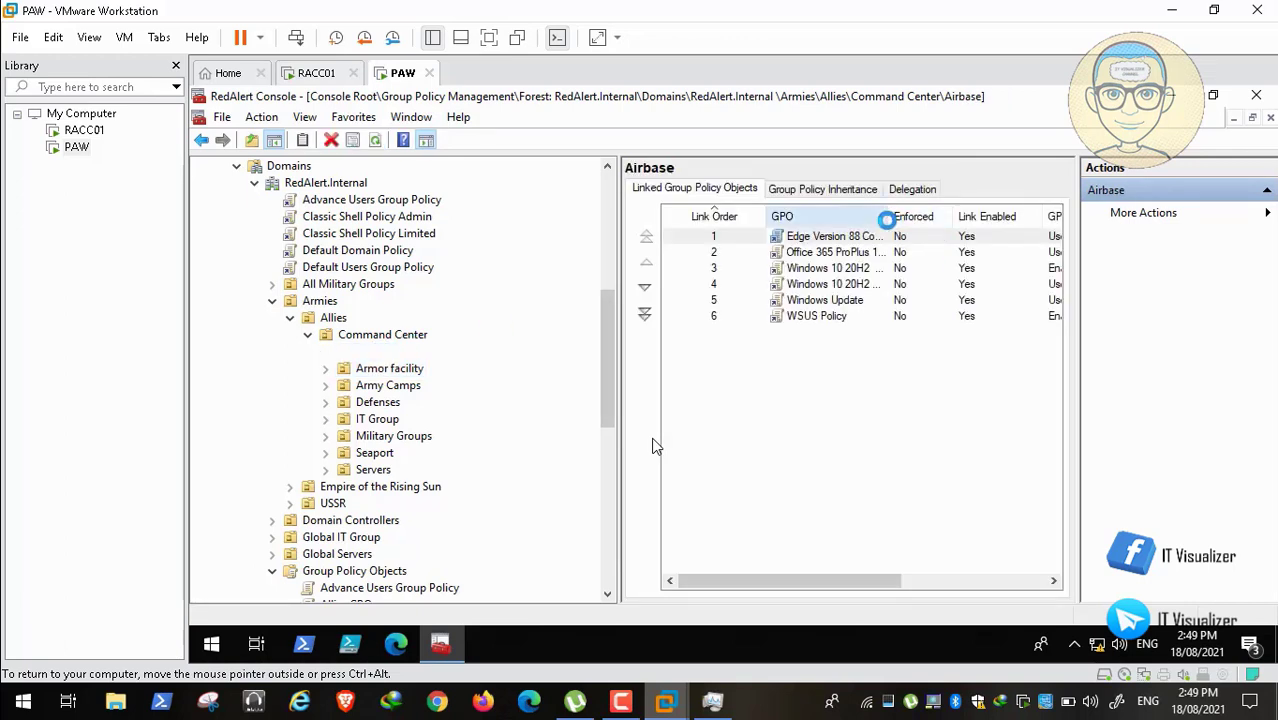
Step: Widen the GPO column and compare the GPOs linked to Airbase and Armor facility
double_click(890, 216)
left_click_drag(971, 217, 975, 221)
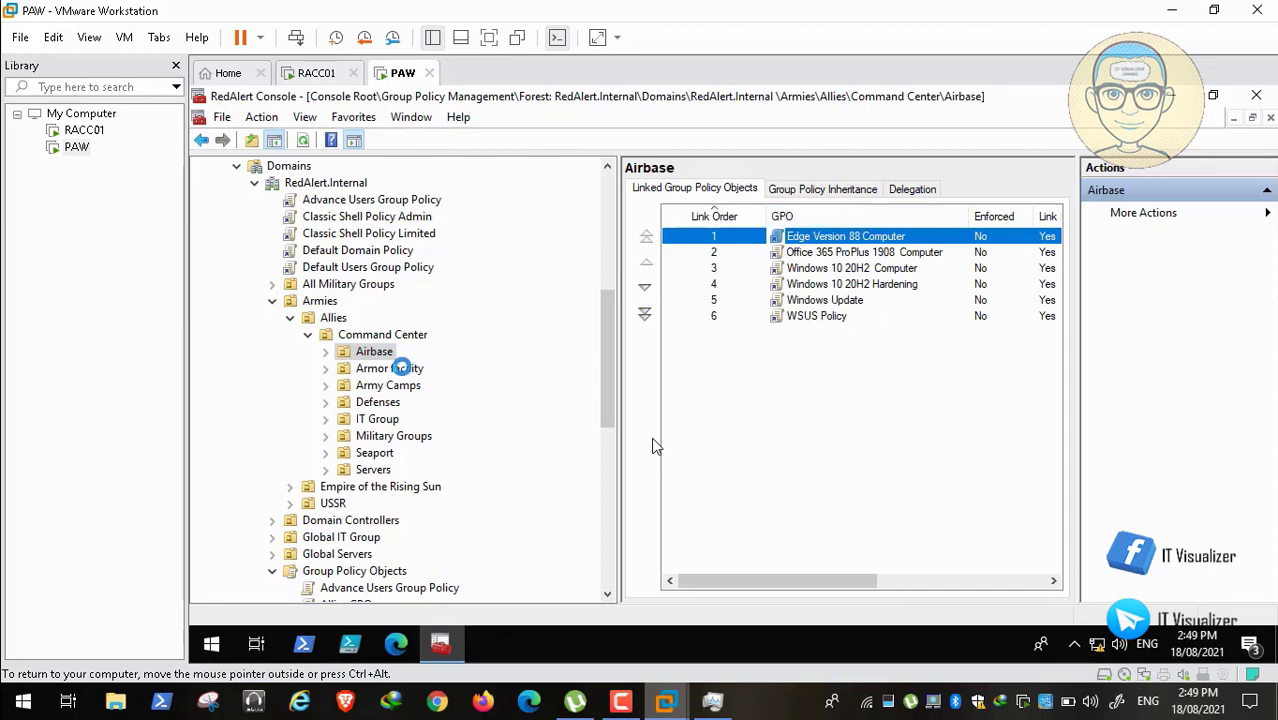
left_click(400, 368)
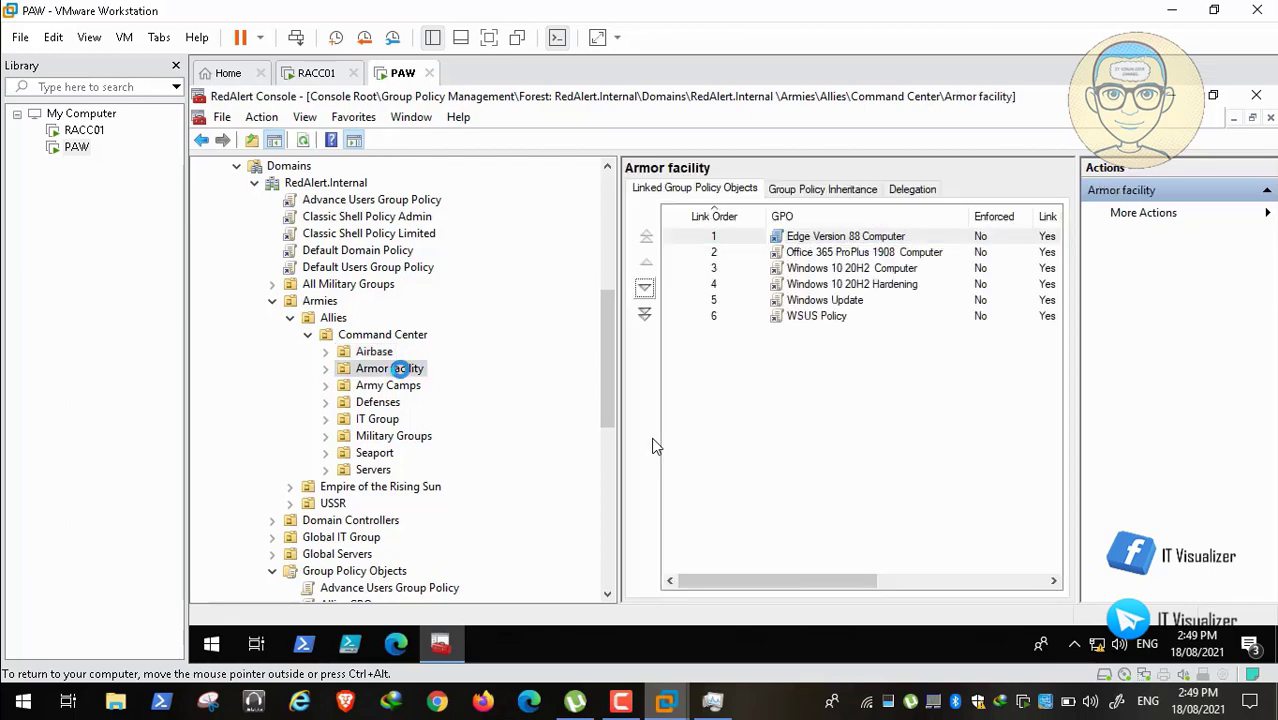
left_click(393, 351)
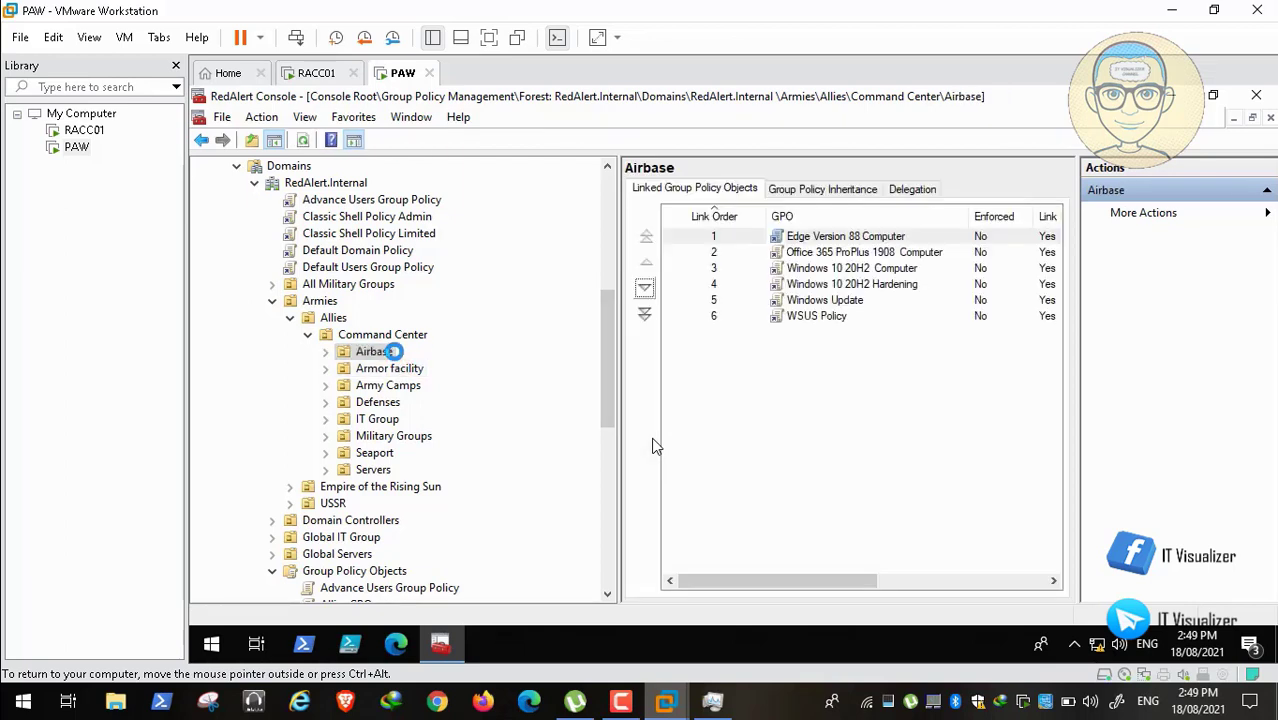
left_click(389, 368)
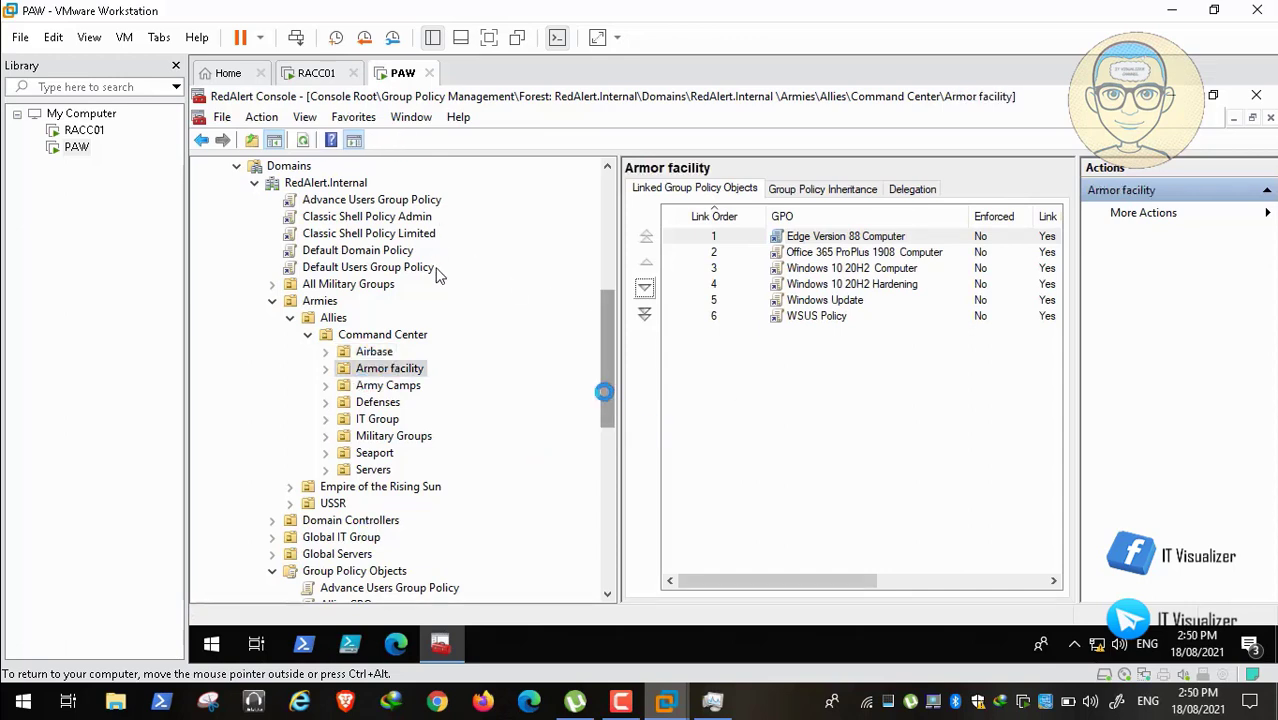
left_click_drag(603, 391, 602, 448)
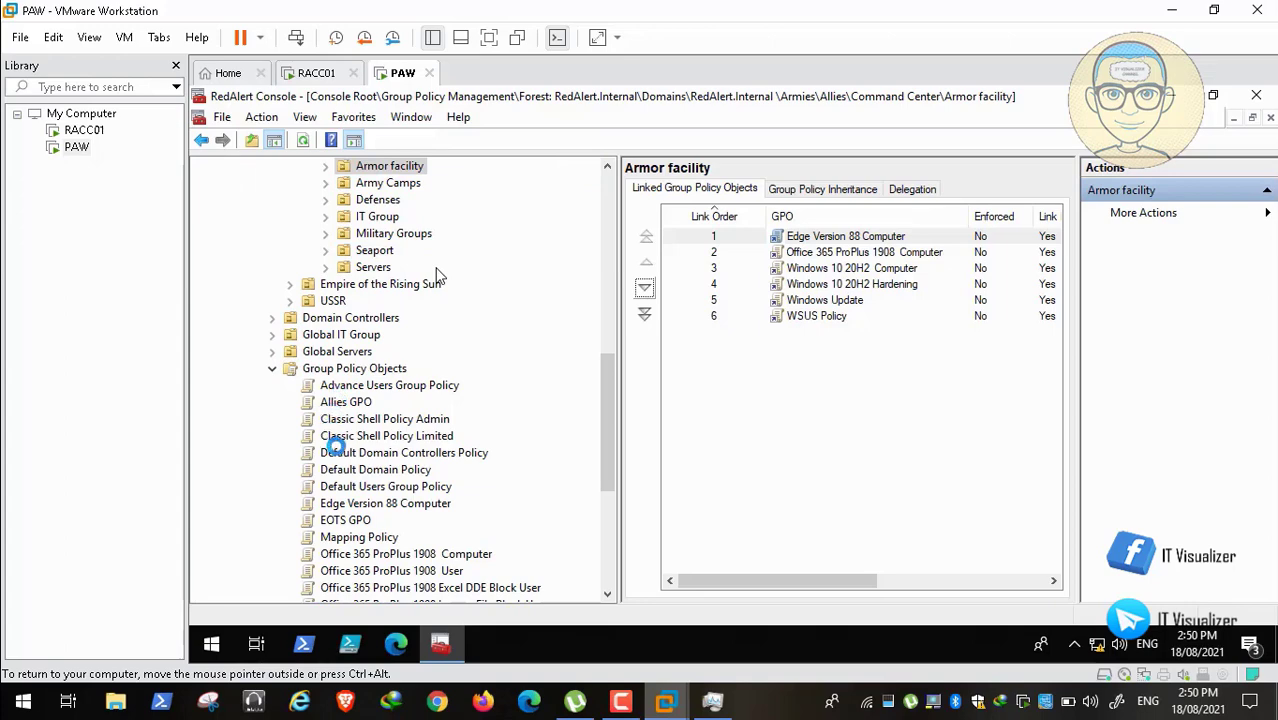
left_click_drag(611, 429, 605, 340)
Step: Link the existing Mapping Policy GPO to the RedAlert.Internal domain
right_click(357, 284)
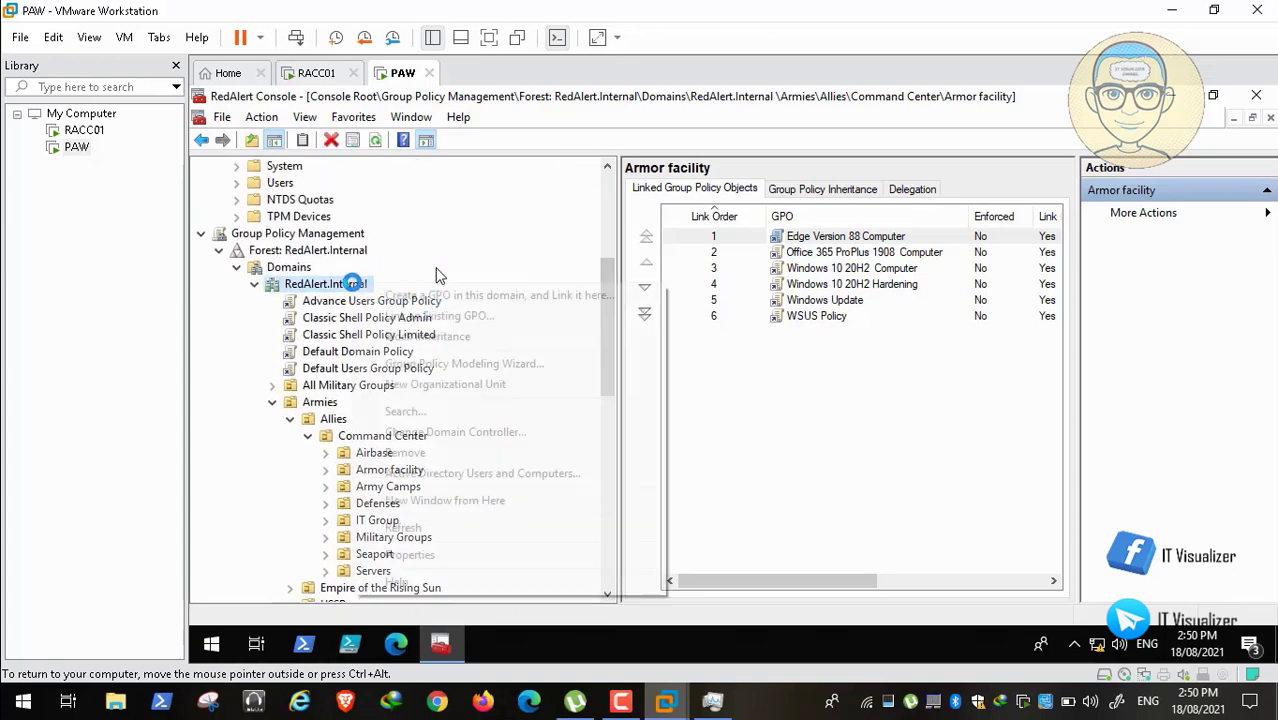
left_click(410, 316)
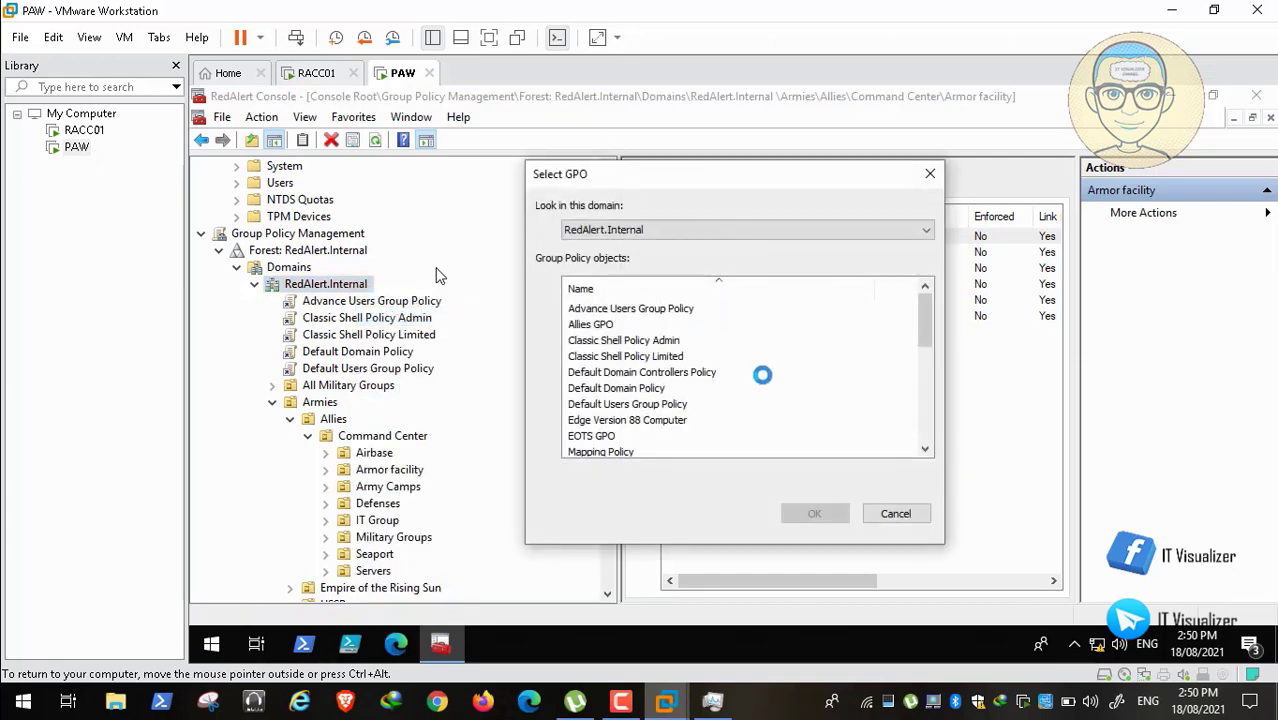
left_click_drag(926, 321, 926, 344)
left_click(605, 388)
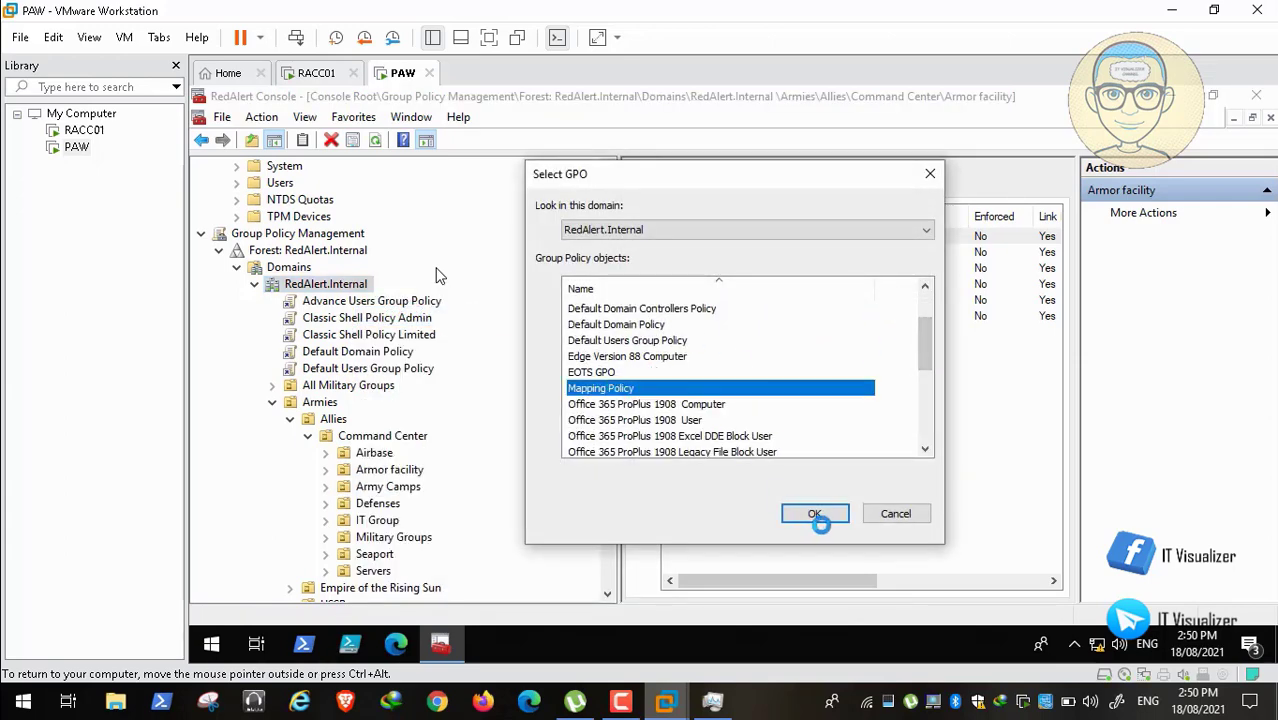
left_click(818, 513)
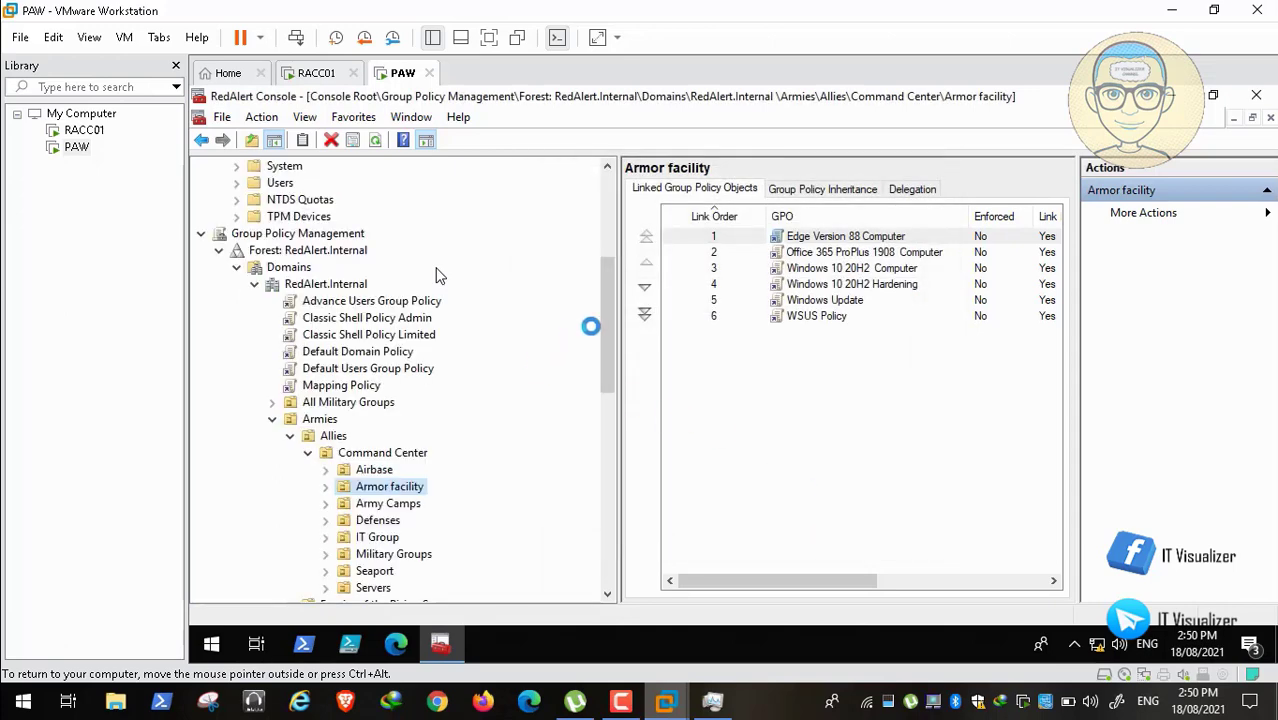
left_click_drag(602, 311, 607, 368)
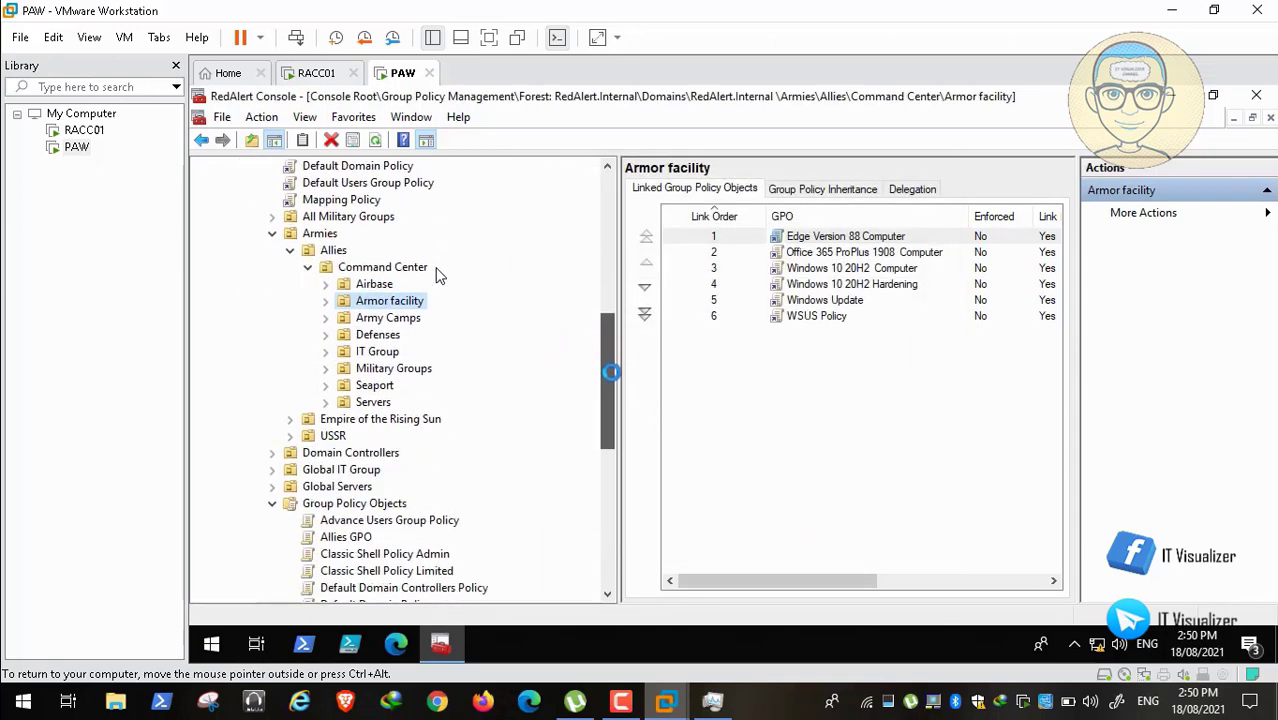
Step: For the Allies Defenses OU, select Edge Version 88 Computer and Office 365 ProPlus 1908 Computer to link
left_click(385, 334)
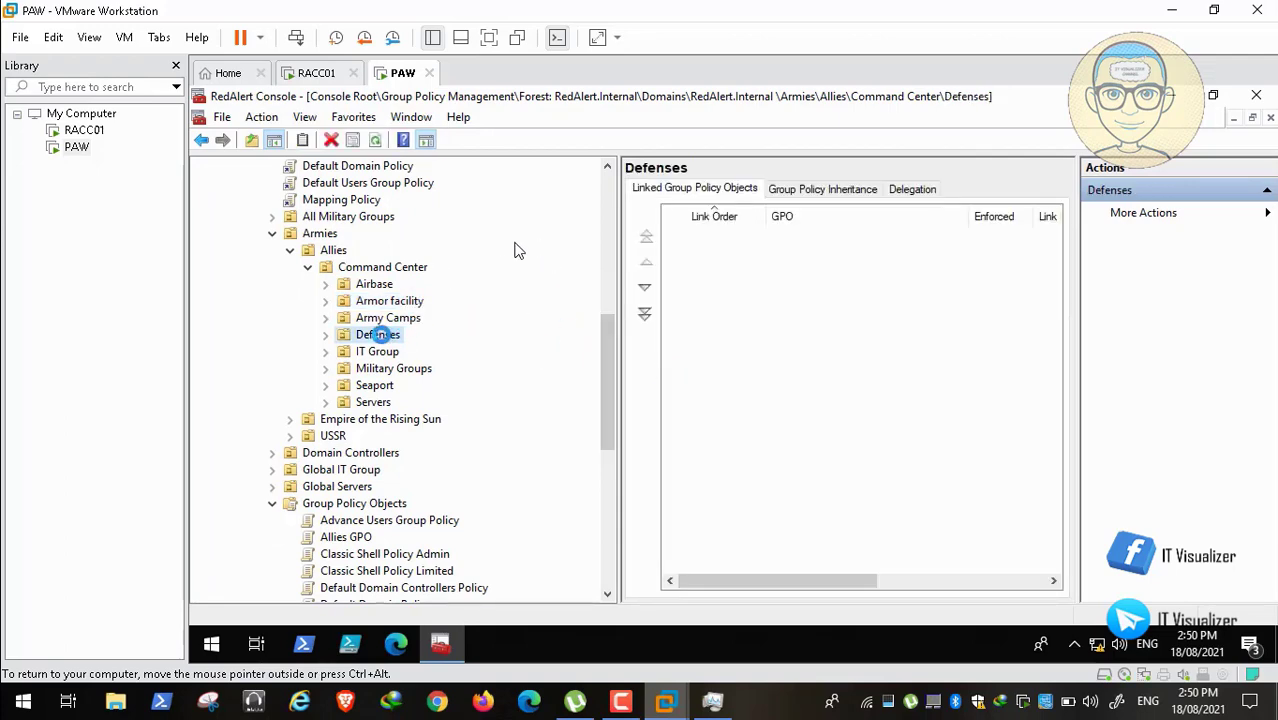
right_click(388, 334)
left_click(397, 326)
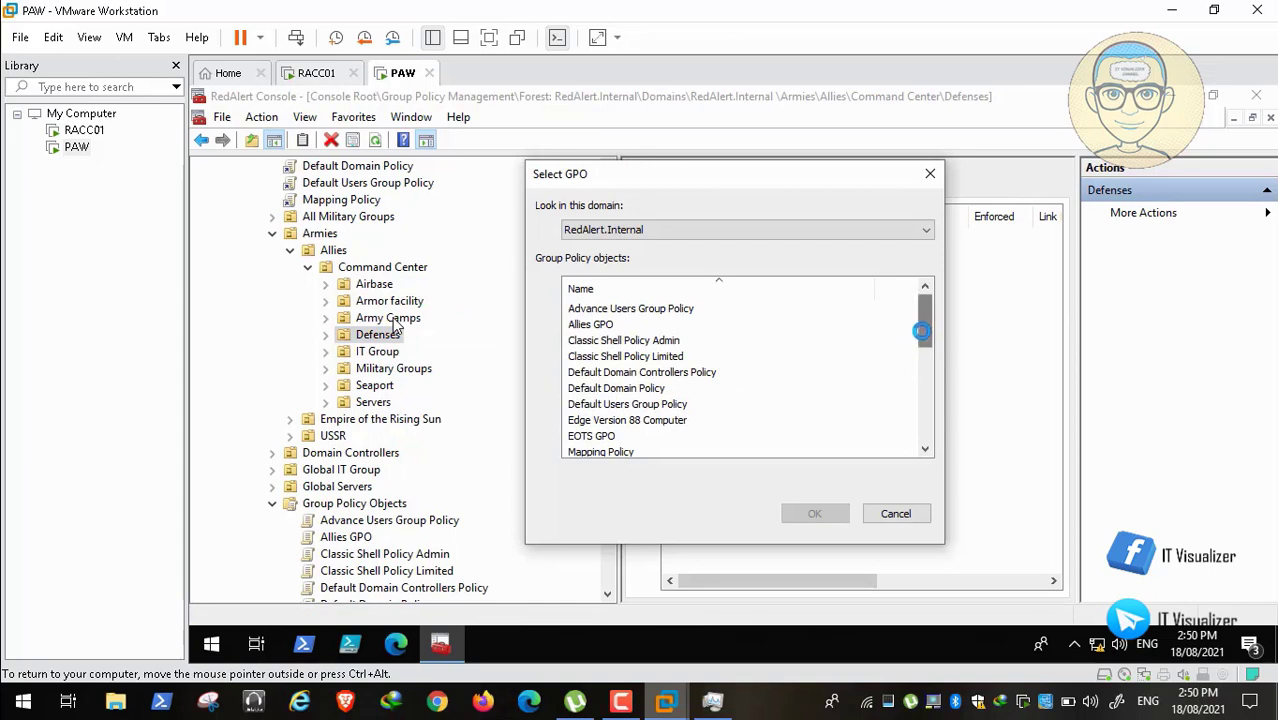
left_click_drag(920, 330, 921, 345)
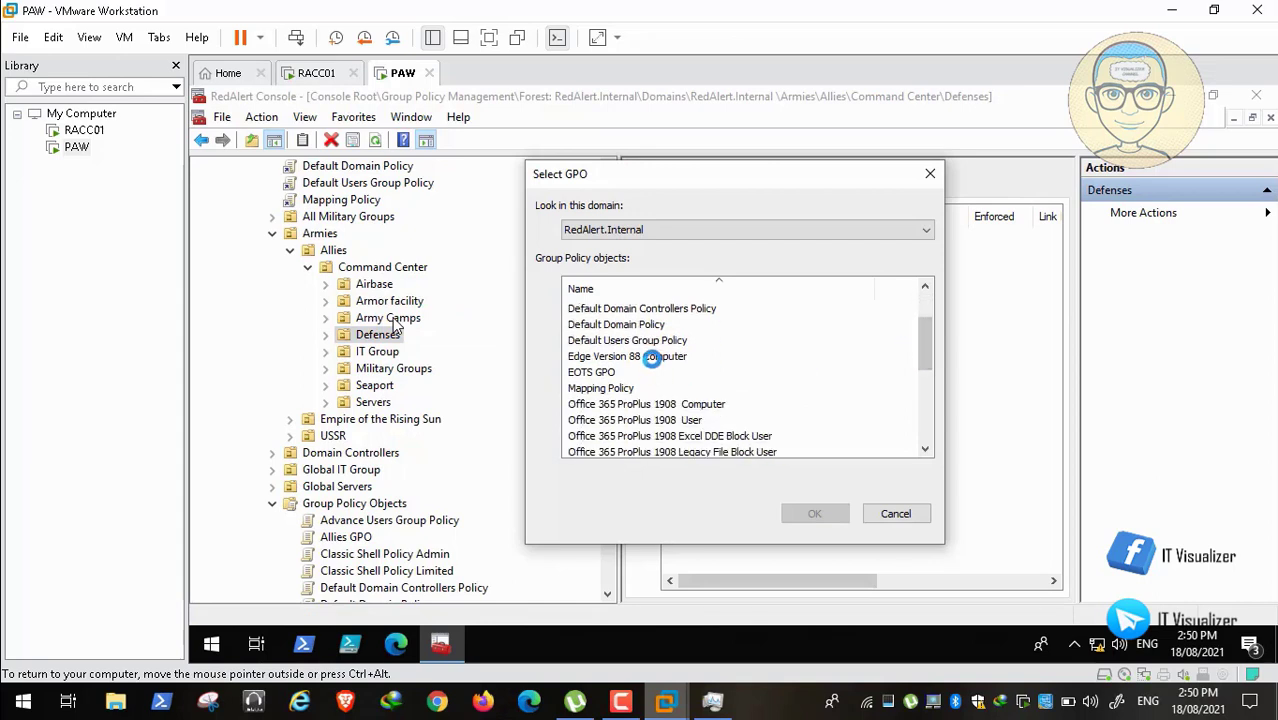
left_click(651, 357)
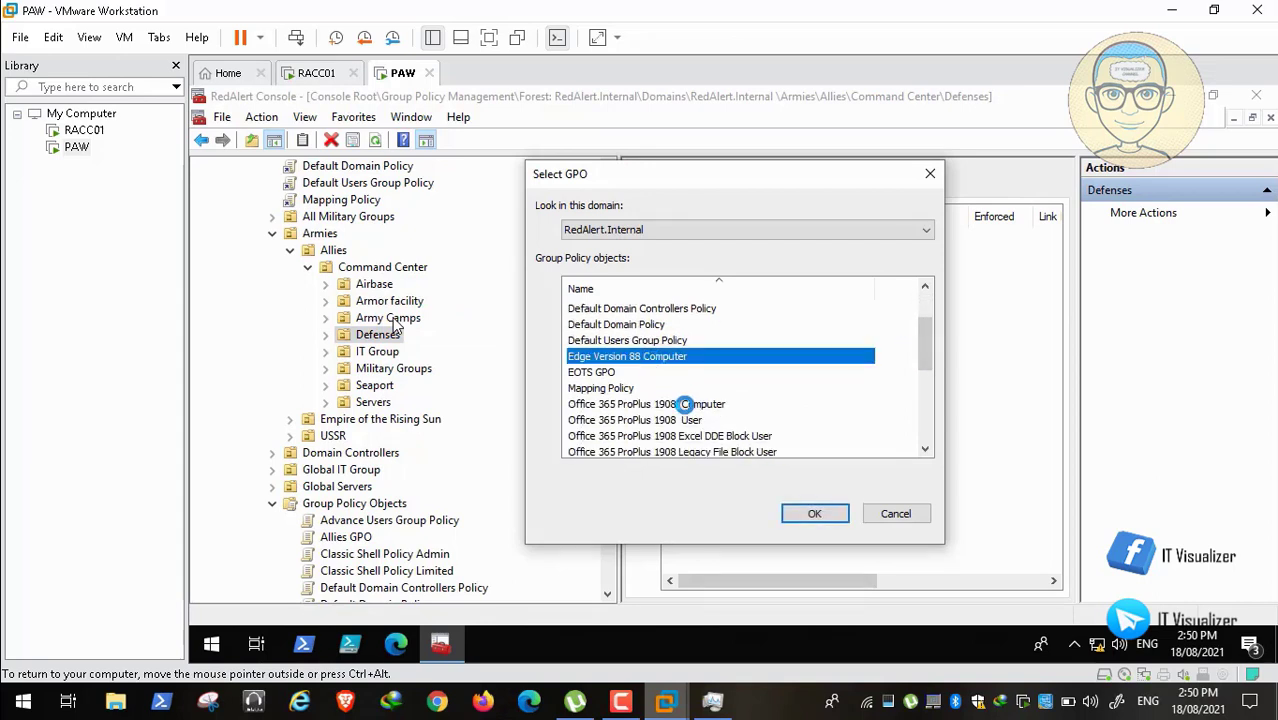
left_click(685, 404, "ctrl")
Step: Add Windows 10 20H2 Computer and Hardening, WSUS Policy and Windows Update, then confirm linking to Defenses
left_click_drag(914, 342, 927, 366)
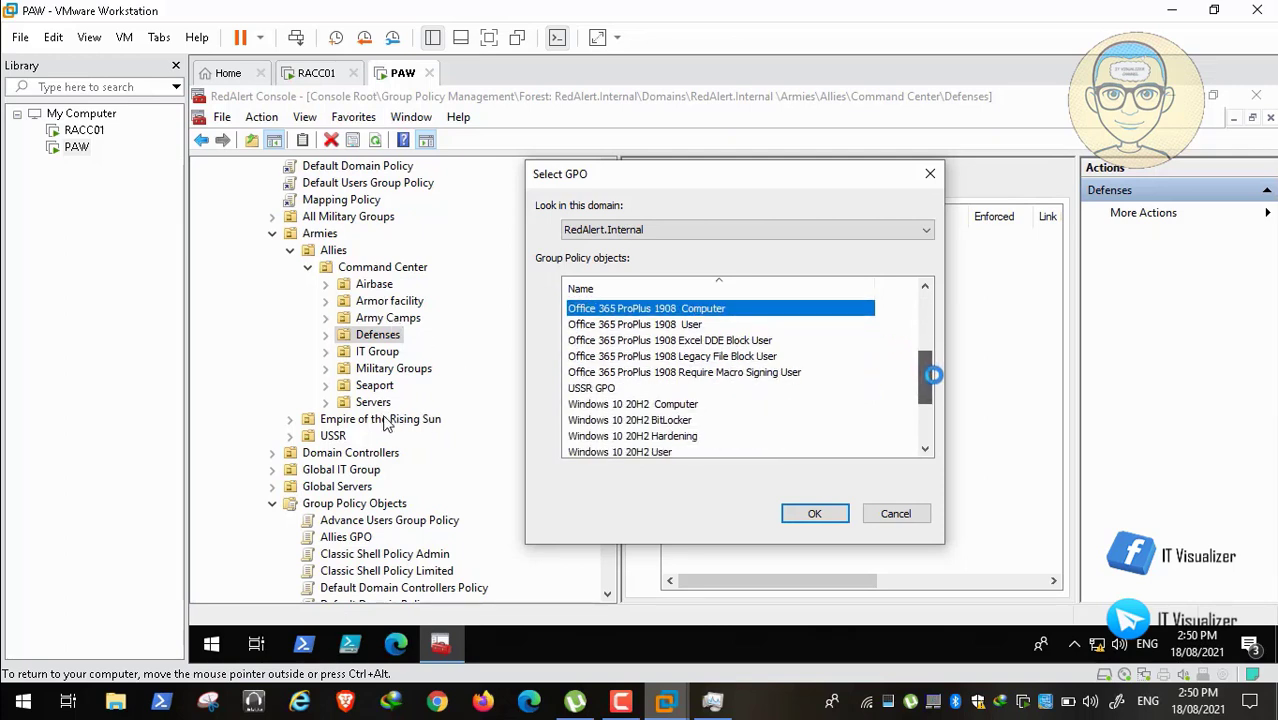
left_click(697, 404, "ctrl")
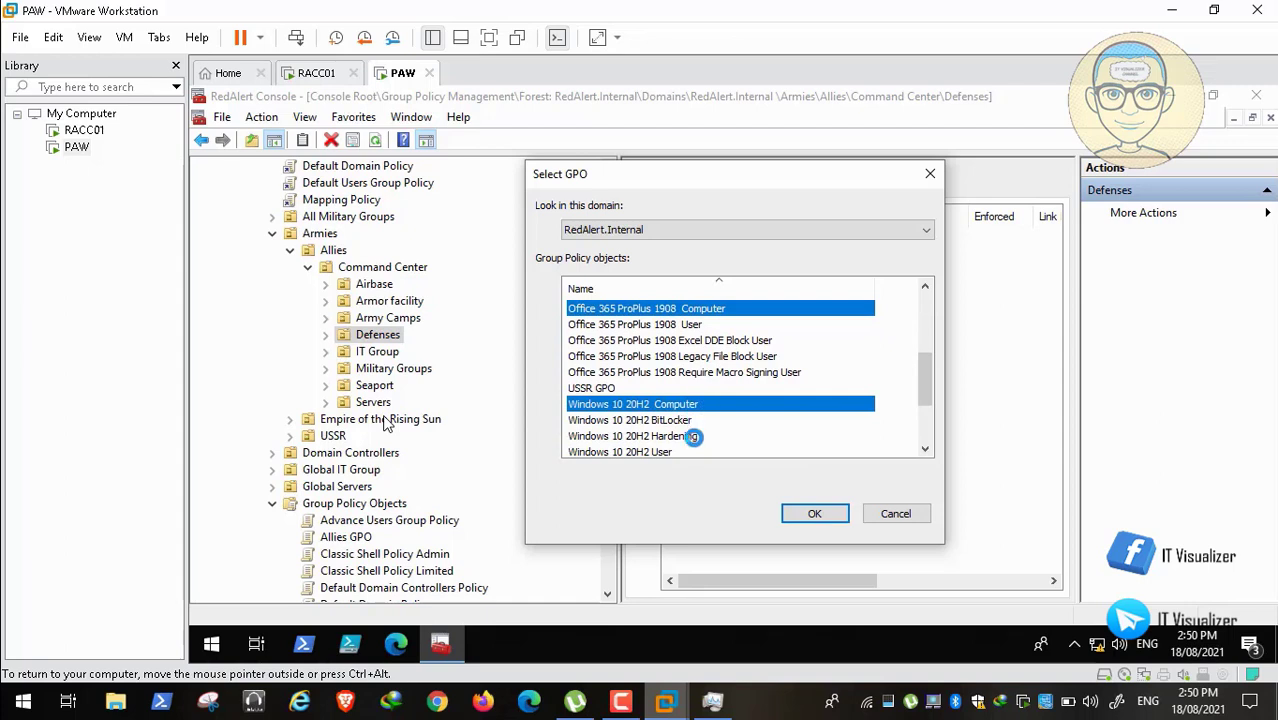
left_click(694, 437, "ctrl")
left_click_drag(944, 382, 923, 428)
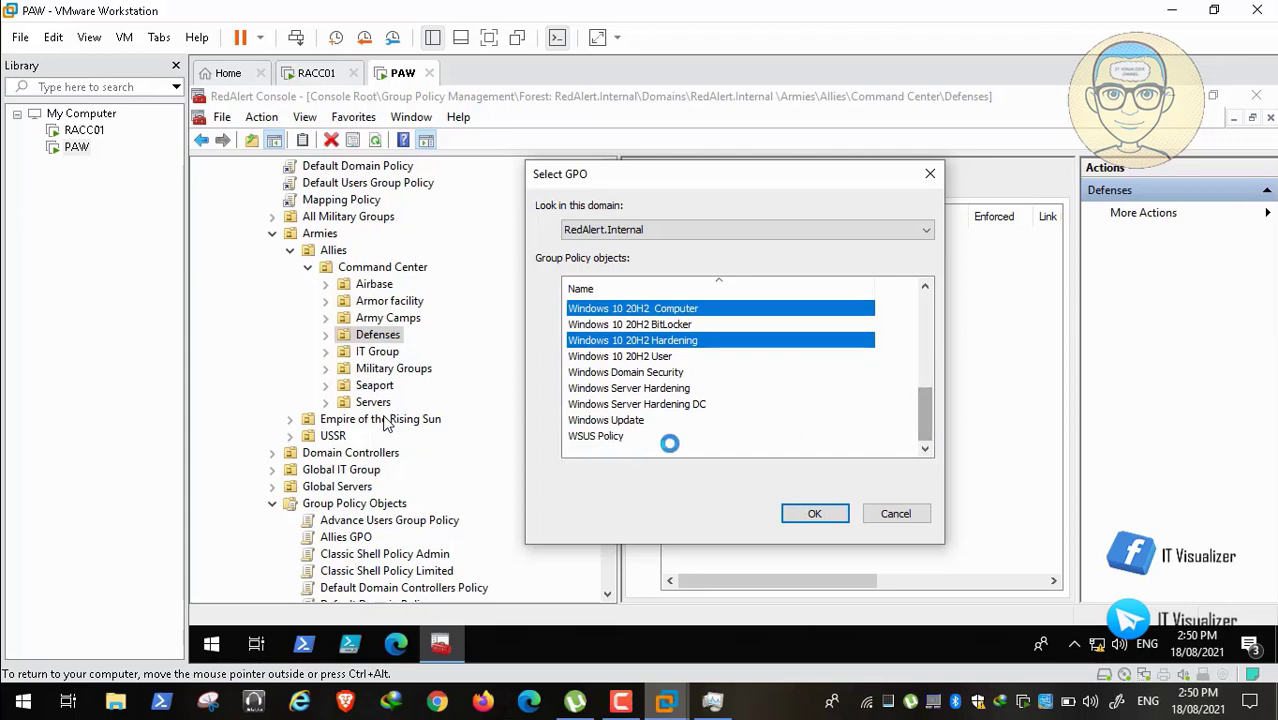
left_click(608, 436, "ctrl")
left_click(627, 420, "ctrl")
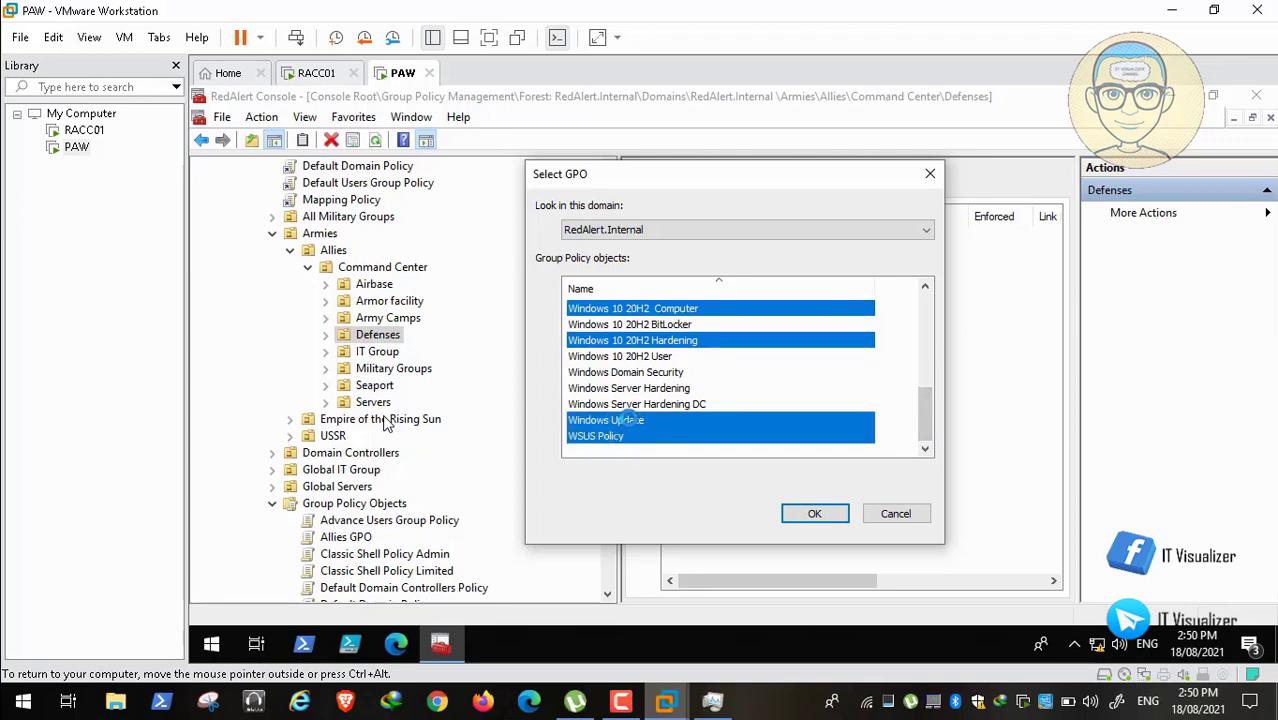
left_click(808, 511)
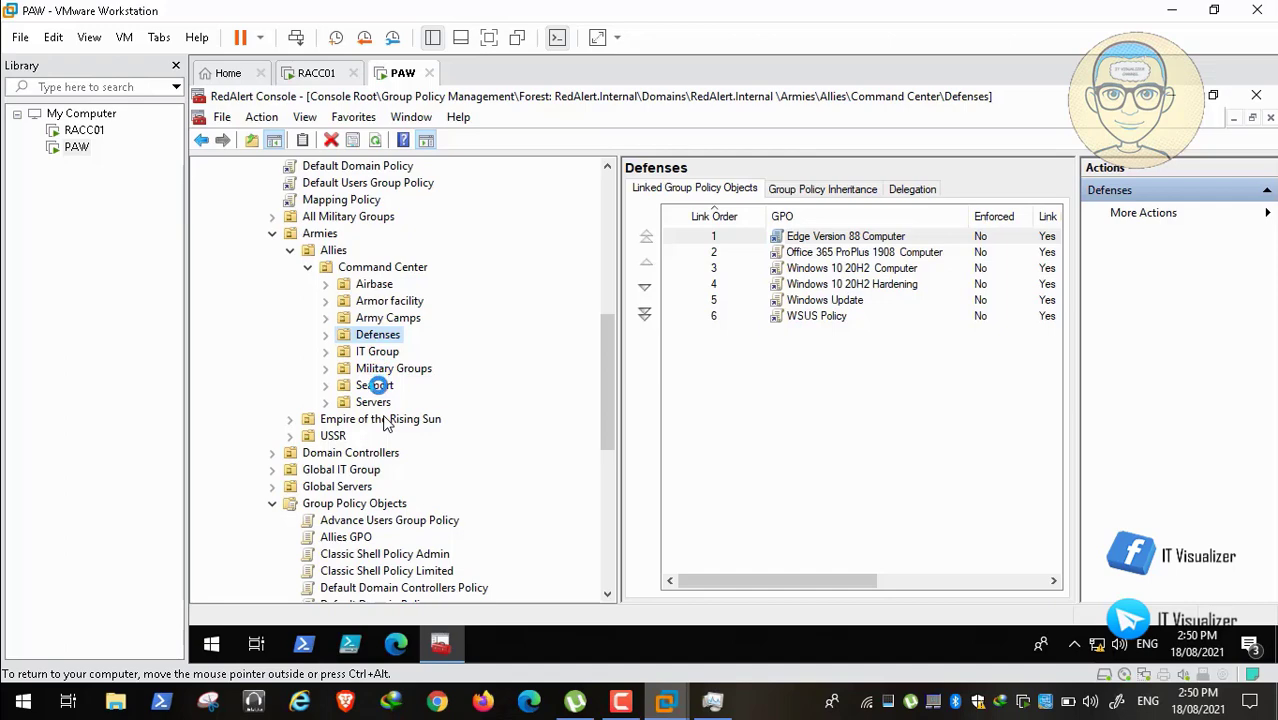
left_click(378, 385)
Step: For the Allies Seaport OU, select Edge Version 88 Computer and Office 365 ProPlus 1908 Computer to link
right_click(378, 385)
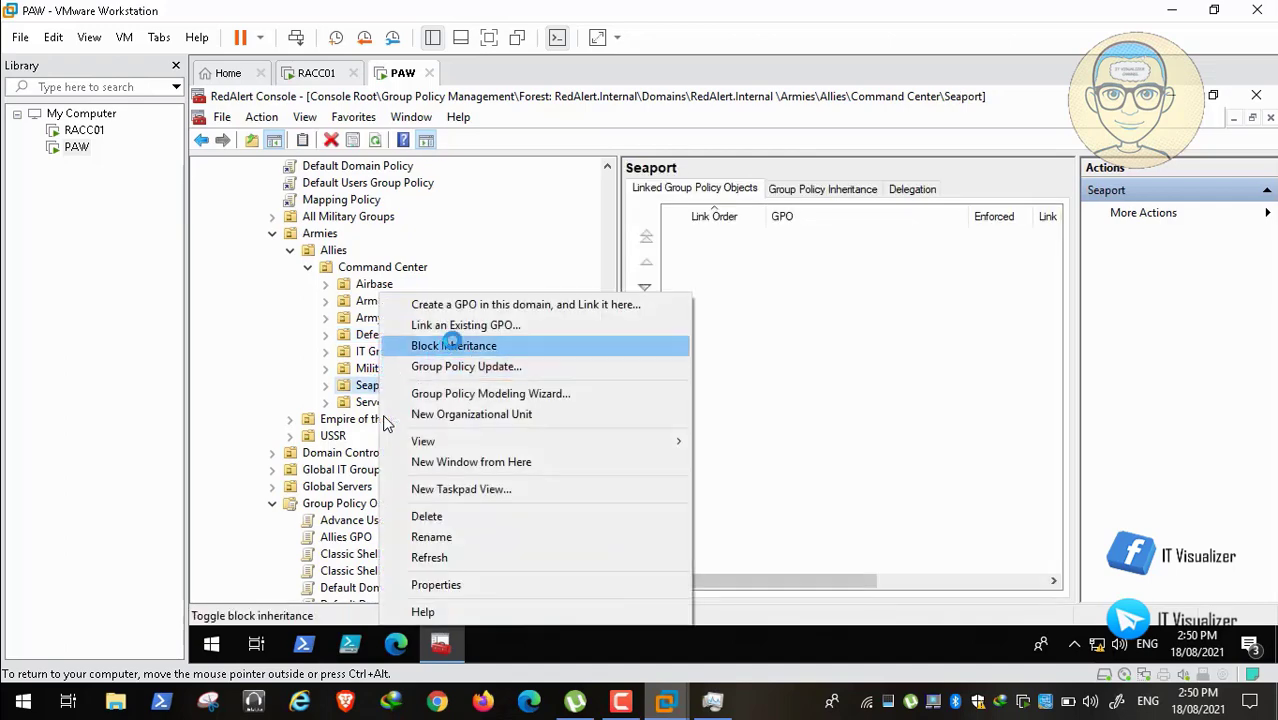
left_click(471, 324)
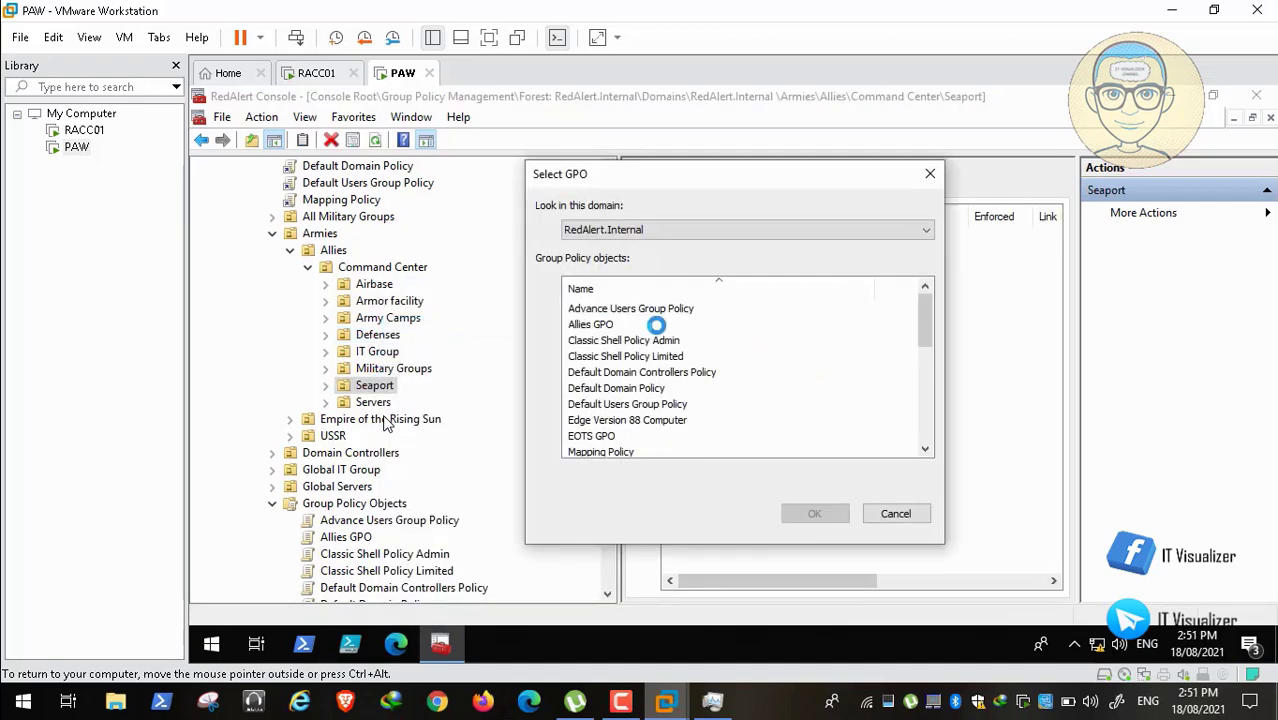
left_click_drag(923, 318, 925, 339)
left_click(665, 371)
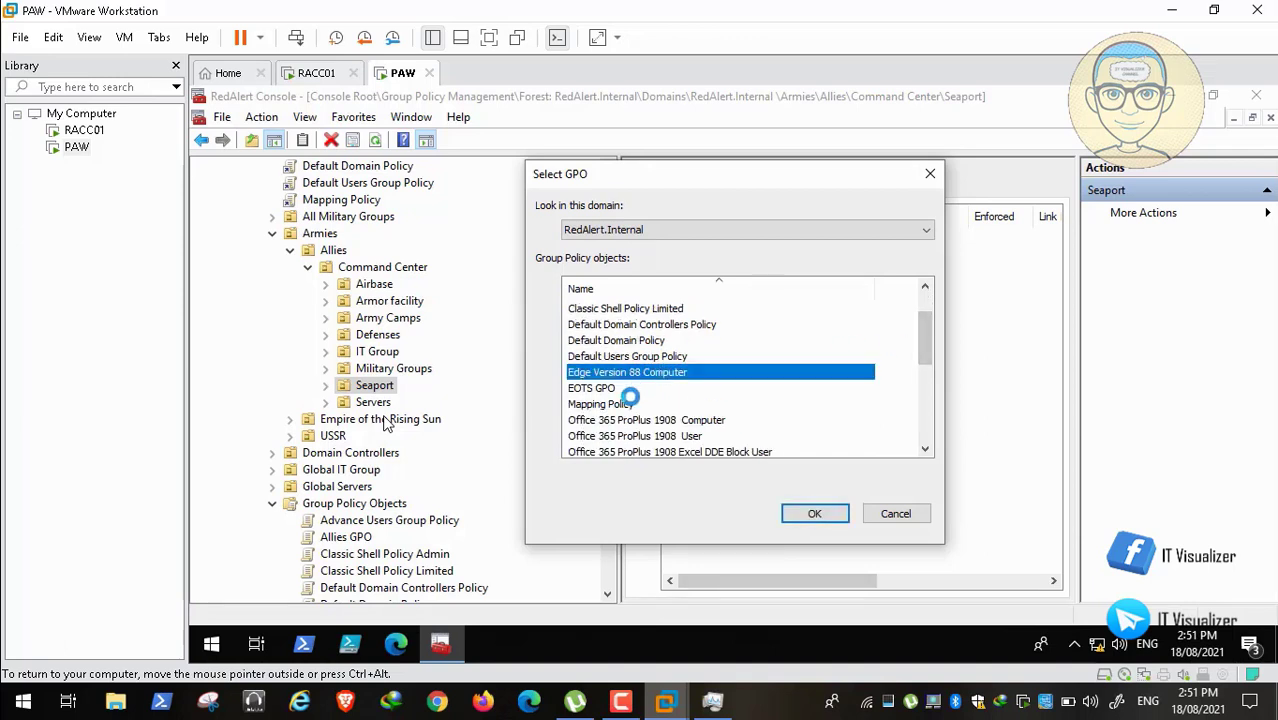
left_click_drag(924, 330, 925, 353)
left_click(704, 356, "ctrl")
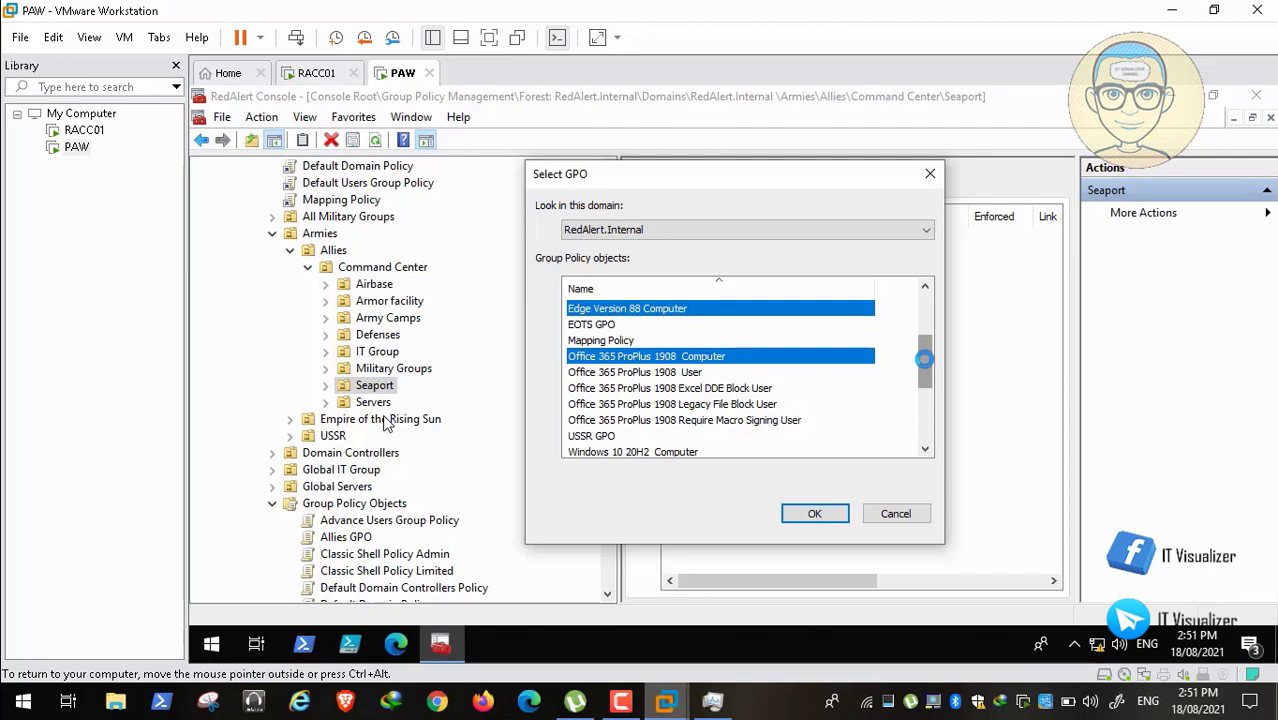
Step: Add Windows 10 20H2 Computer and Hardening, WSUS Policy and Windows Update, then confirm linking to Seaport
left_click_drag(924, 358, 924, 372)
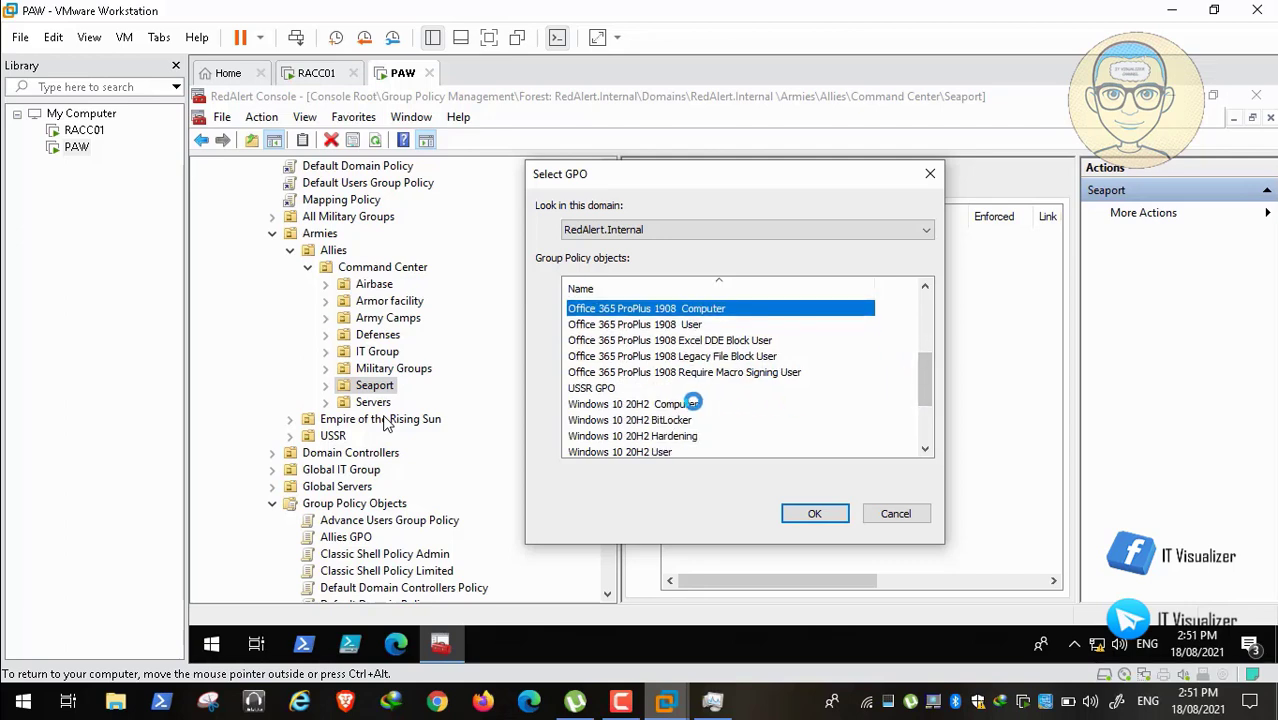
left_click(693, 403, "ctrl")
left_click(686, 436, "ctrl")
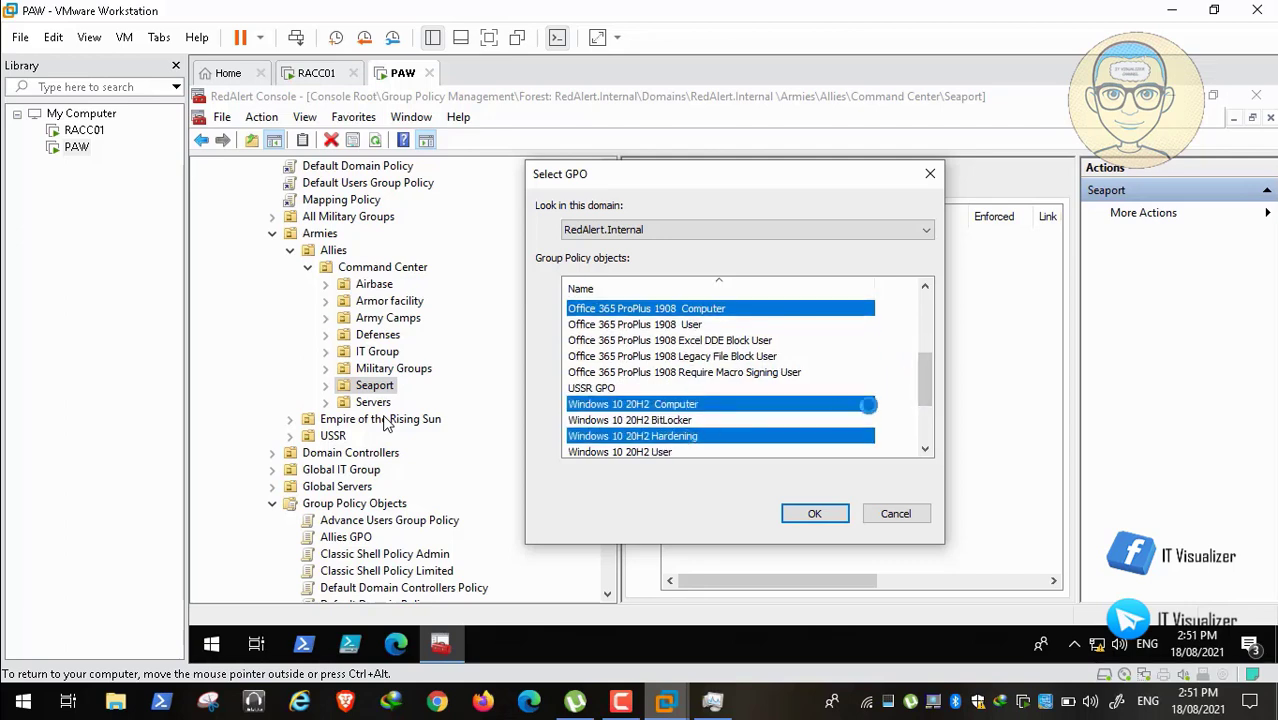
left_click_drag(922, 374, 922, 422)
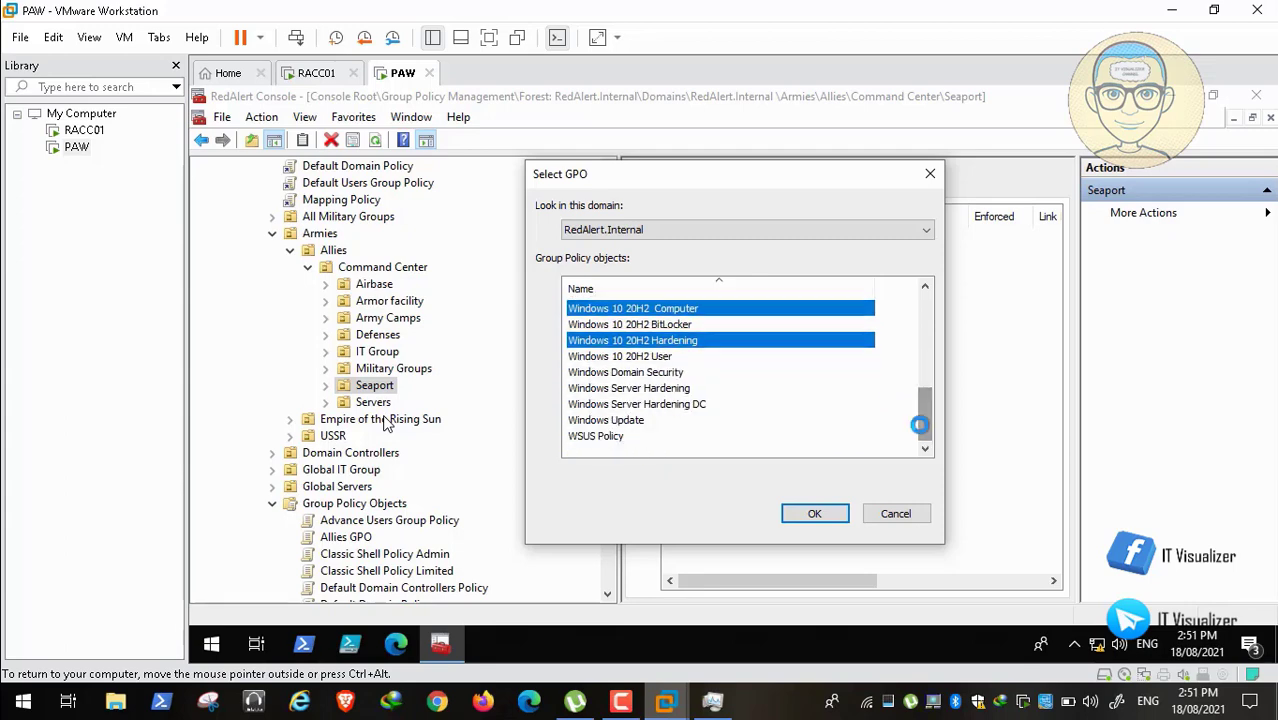
left_click(618, 436, "ctrl")
left_click(633, 420, "ctrl")
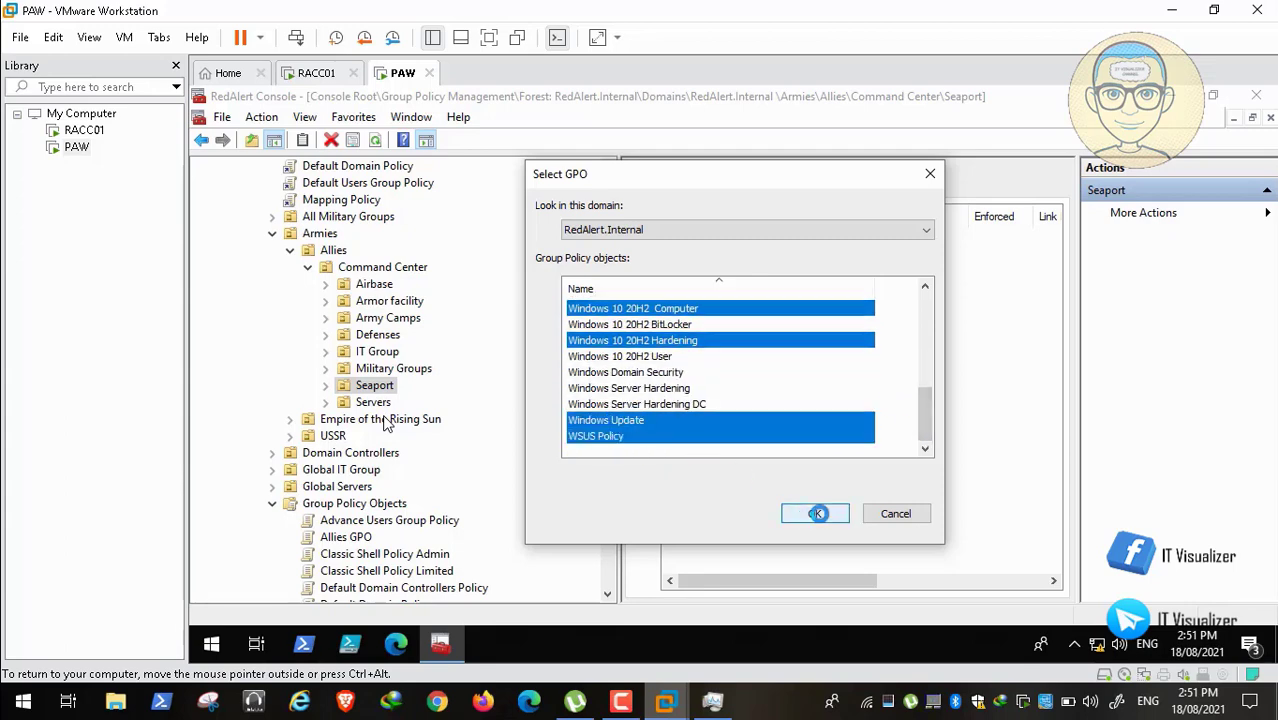
left_click(813, 513)
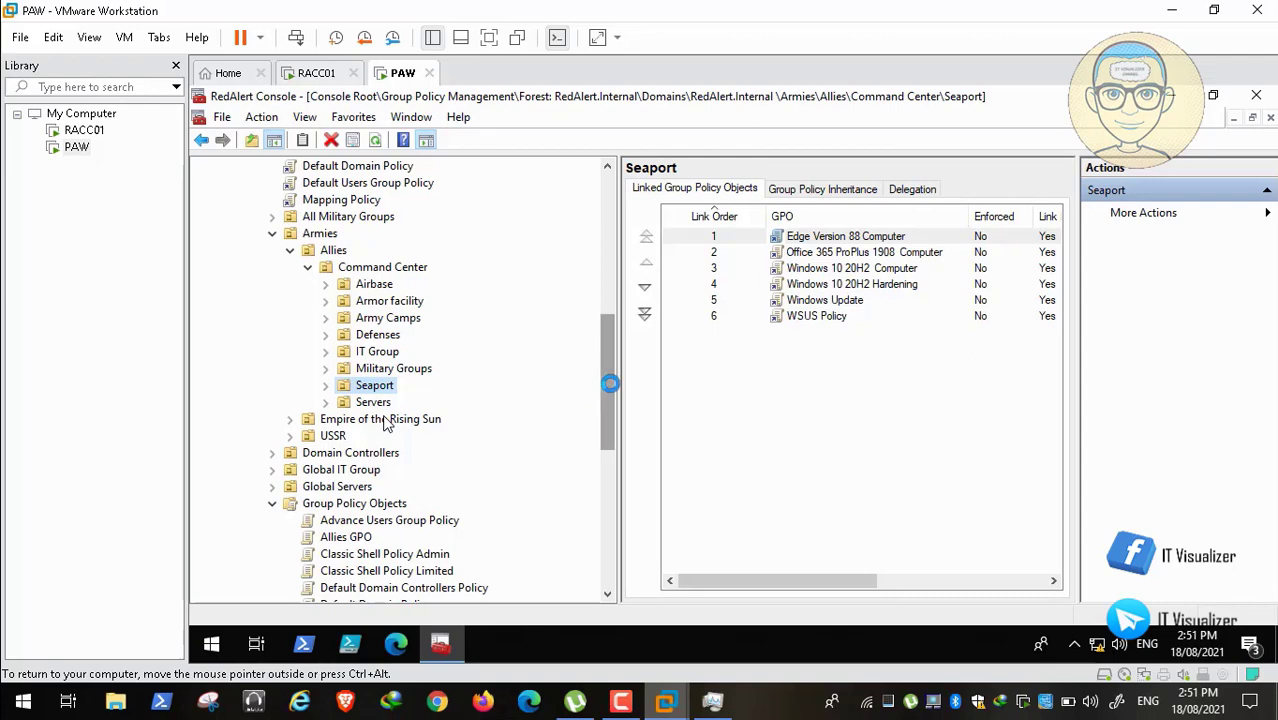
Step: For Empire's Airbase OU, select Edge Version 88 Computer and Office 365 ProPlus 1908 Computer to link
scroll(387, 424, "down", 2)
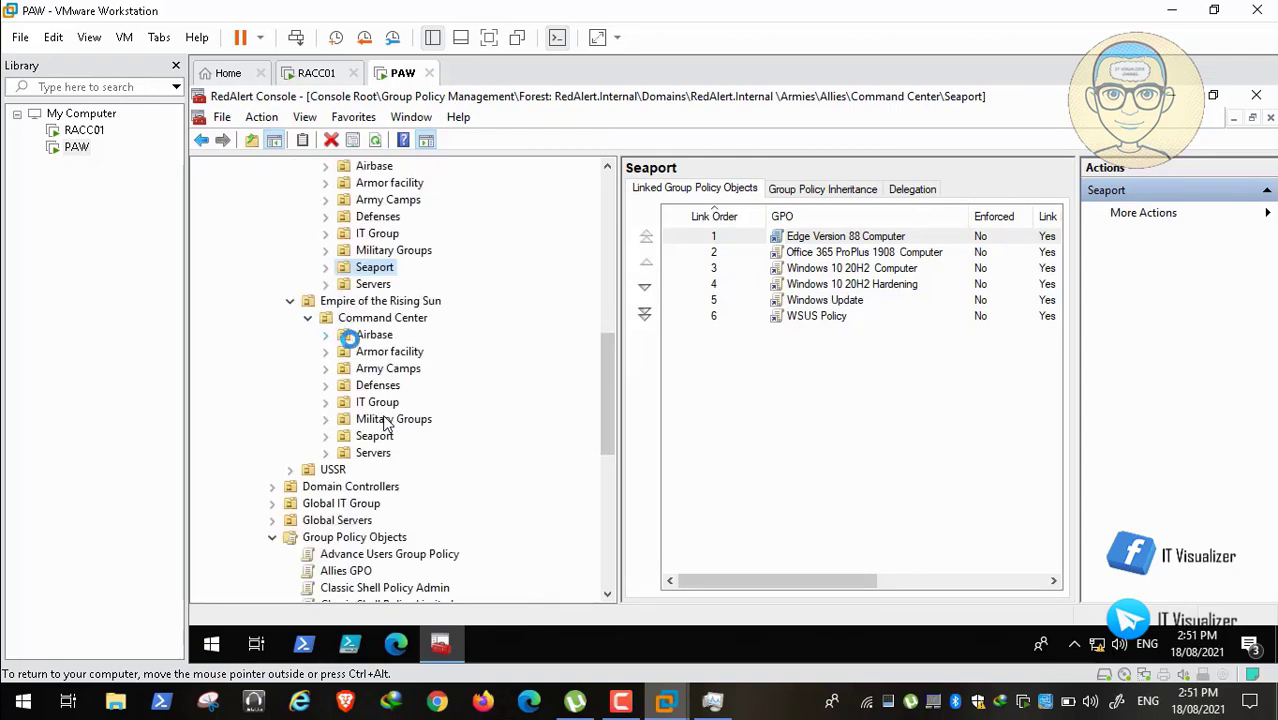
right_click(374, 336)
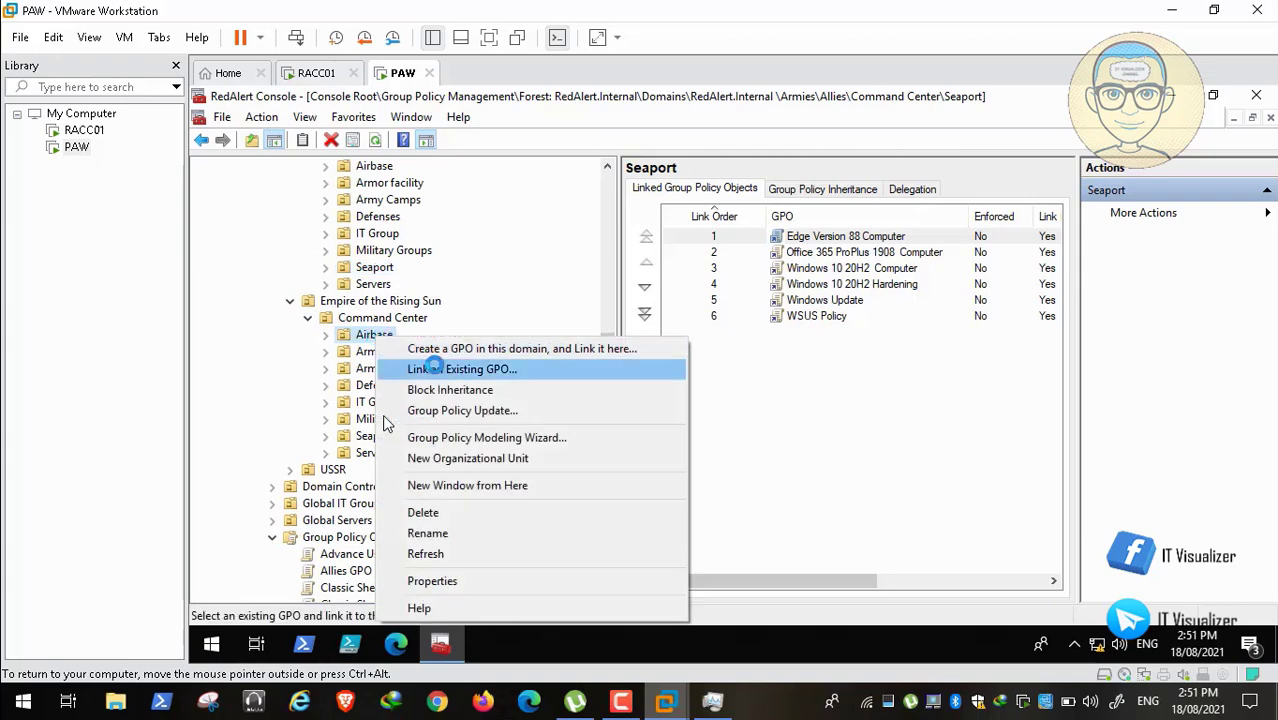
left_click(435, 367)
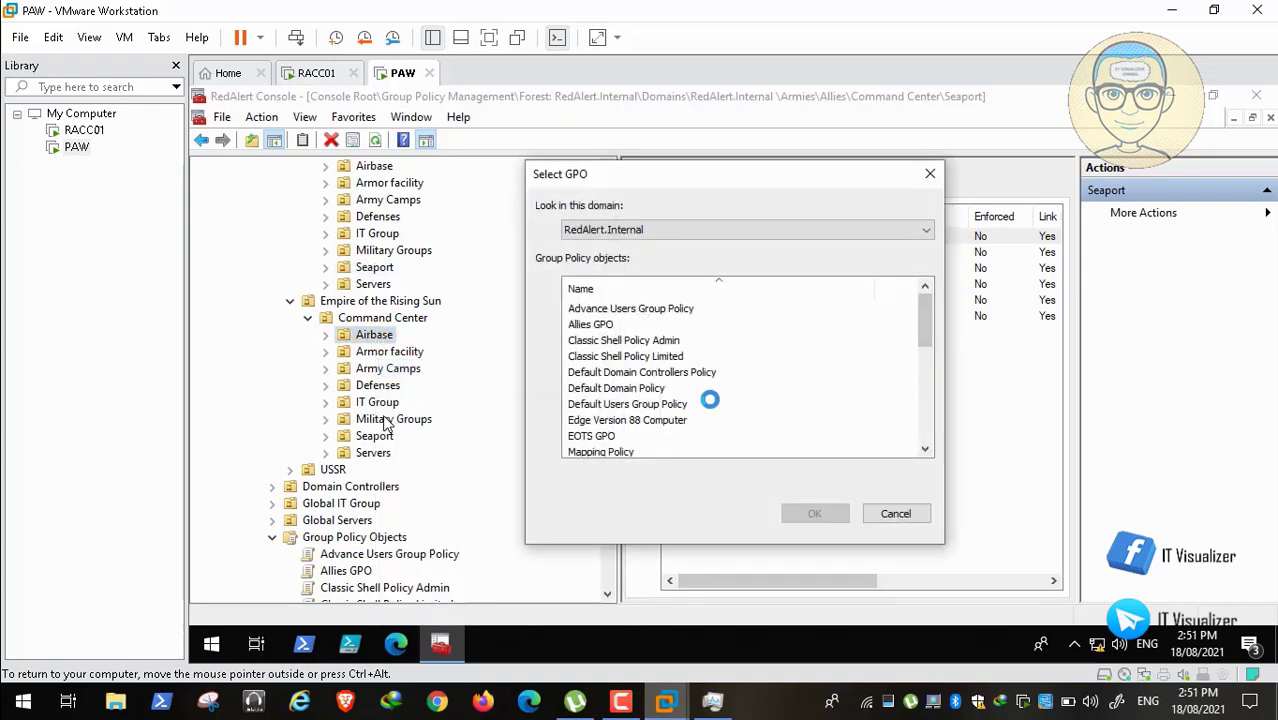
left_click(680, 419)
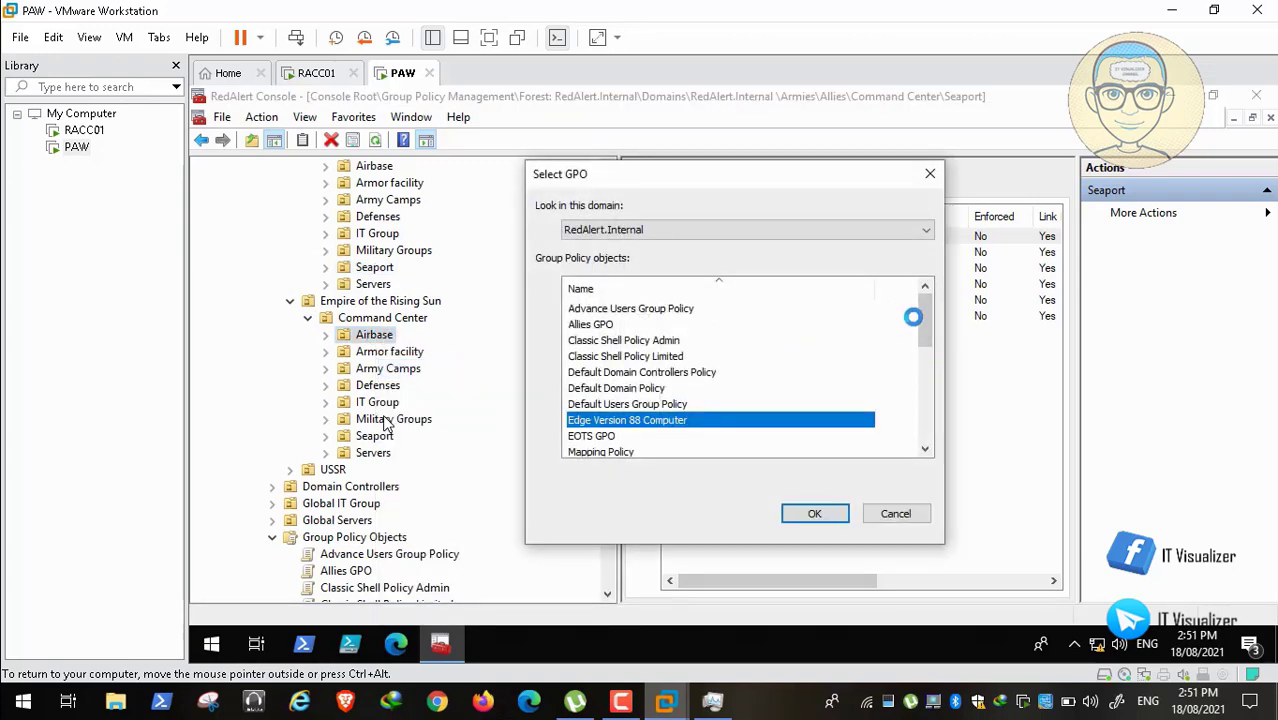
left_click_drag(921, 317, 925, 352)
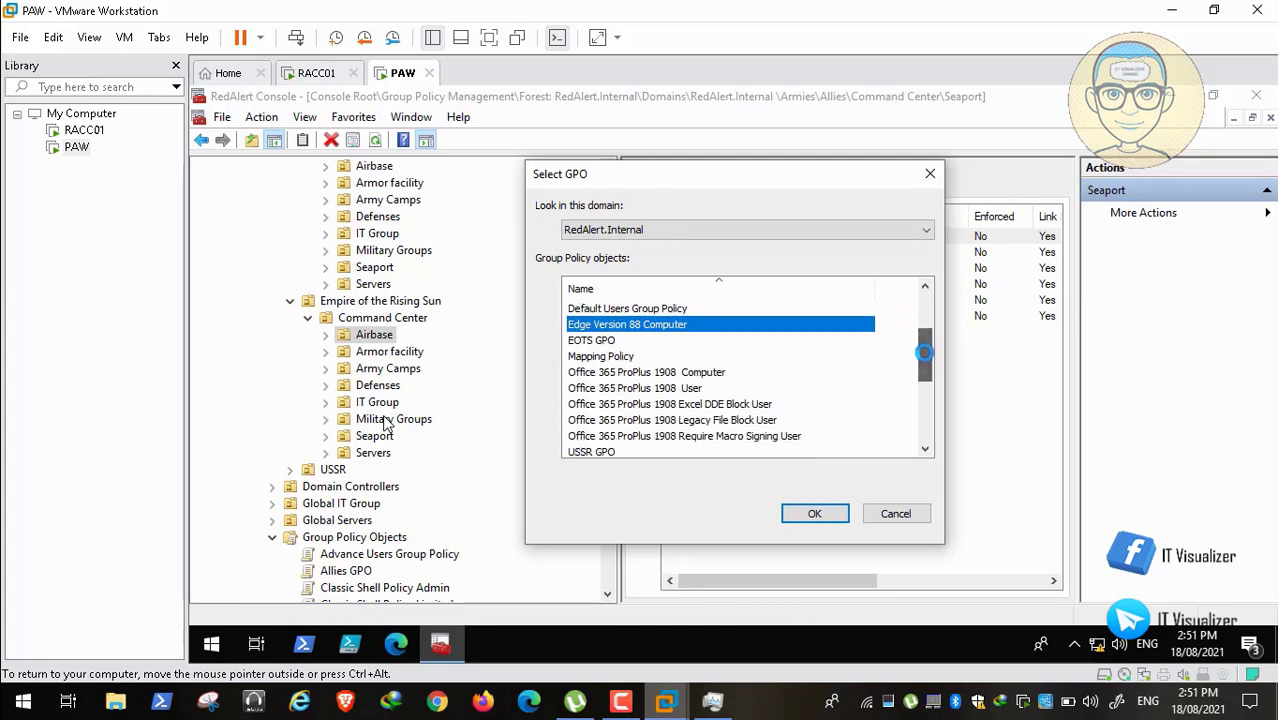
left_click(722, 372, "ctrl")
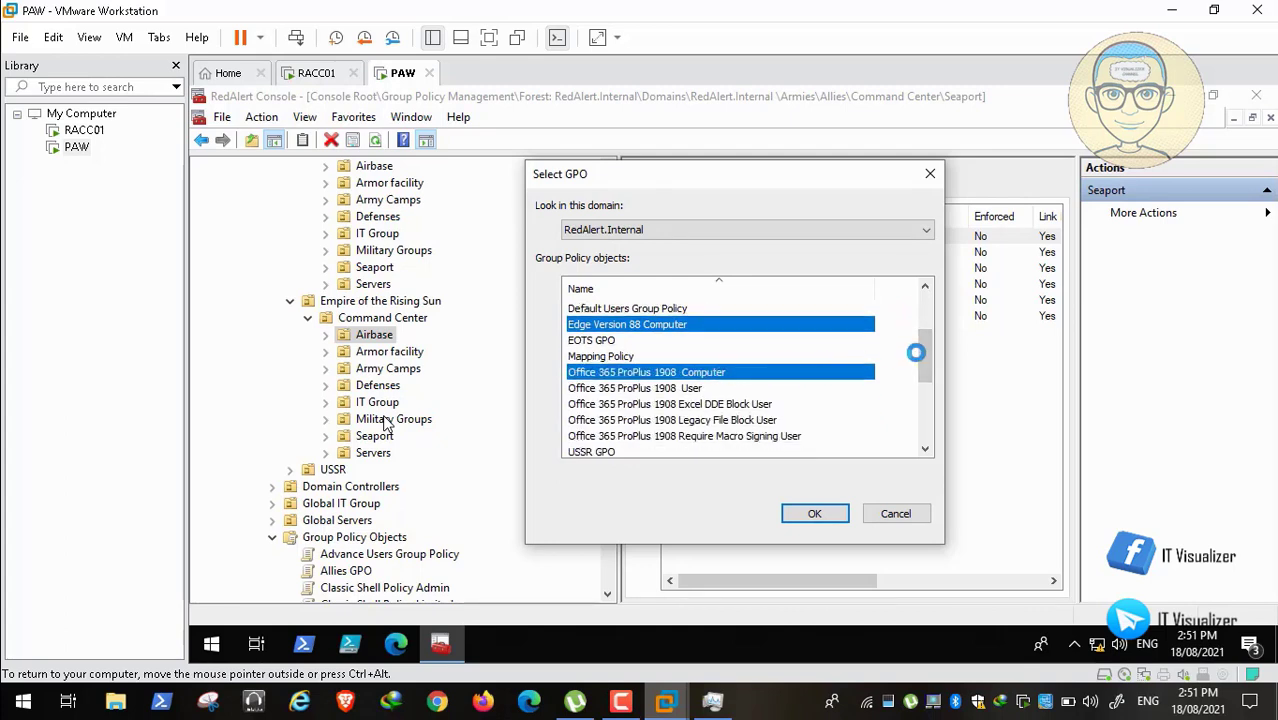
Step: Add Windows 10 20H2 Computer and Hardening, WSUS Policy and Windows Update, then confirm linking to Airbase
left_click_drag(931, 357, 927, 392)
left_click(672, 372, "ctrl")
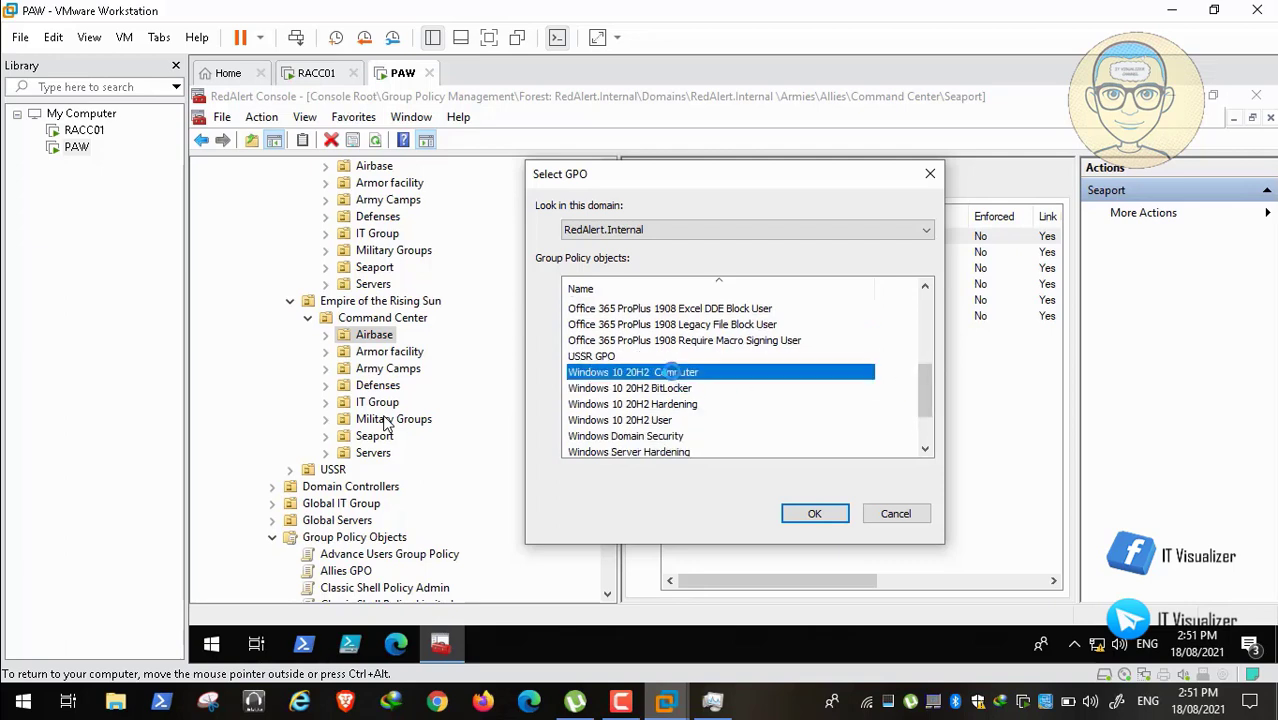
left_click(680, 404, "ctrl")
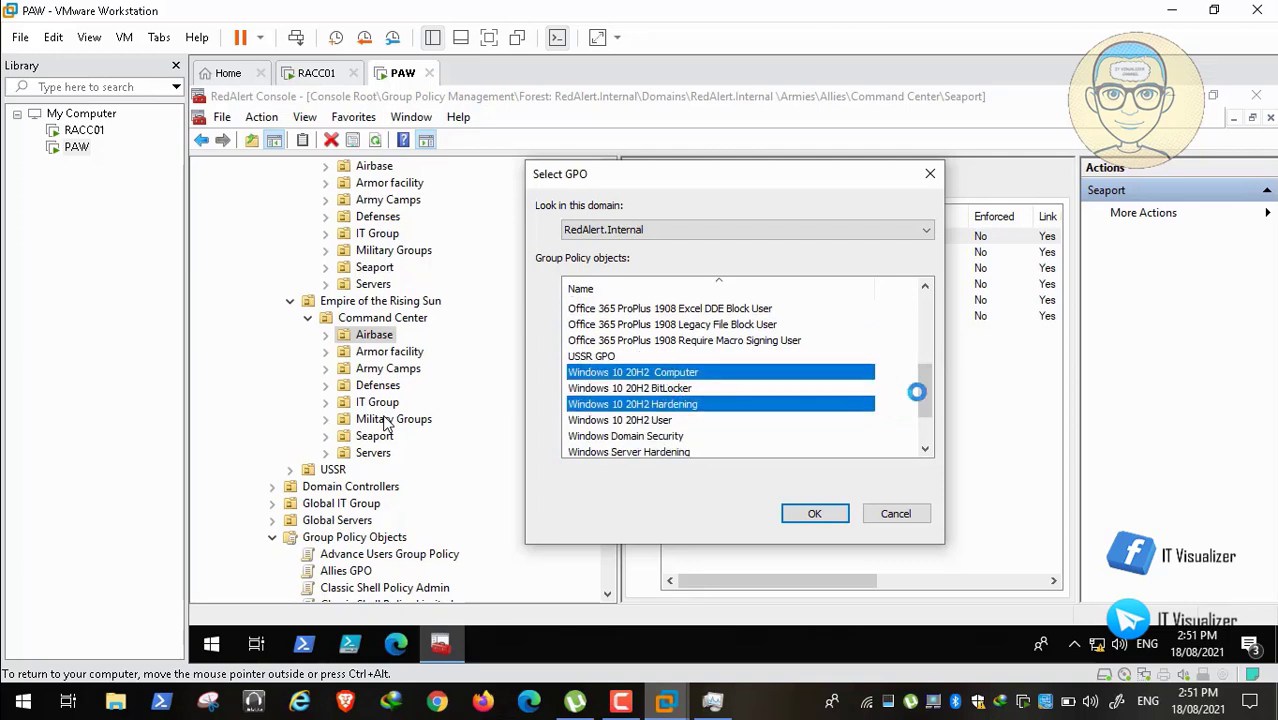
left_click_drag(925, 399, 926, 420)
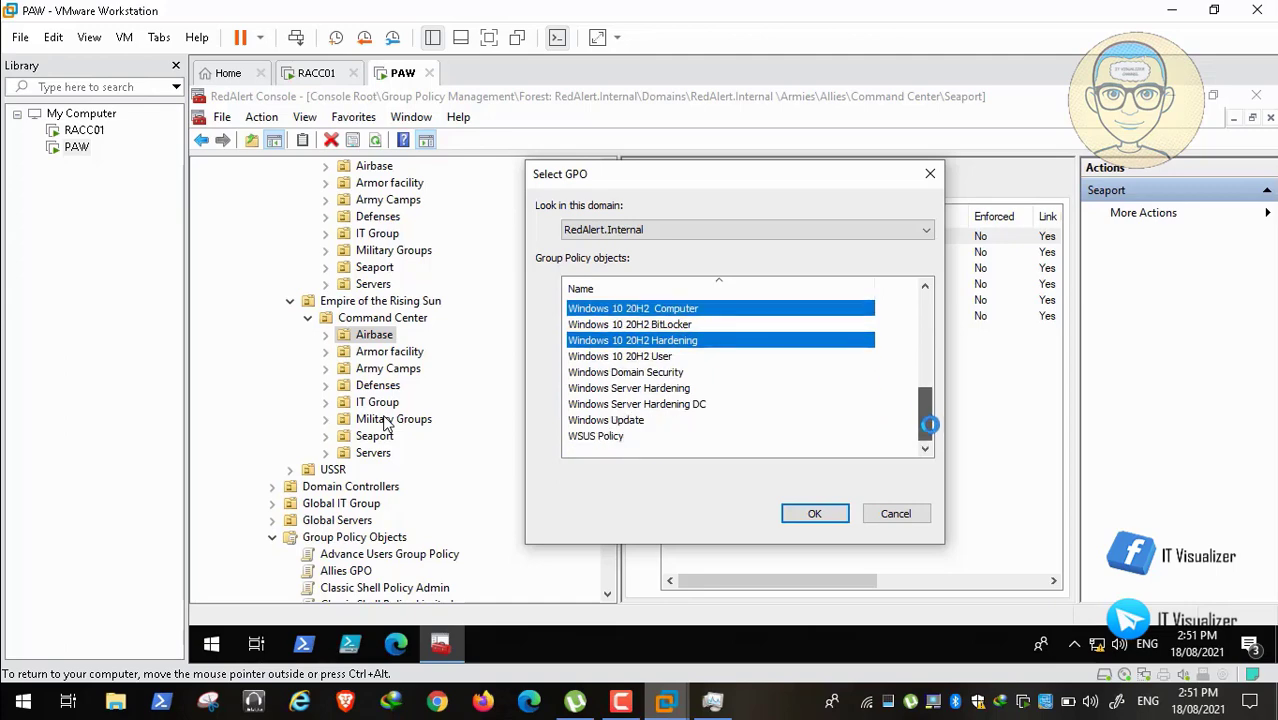
left_click(609, 436, "ctrl")
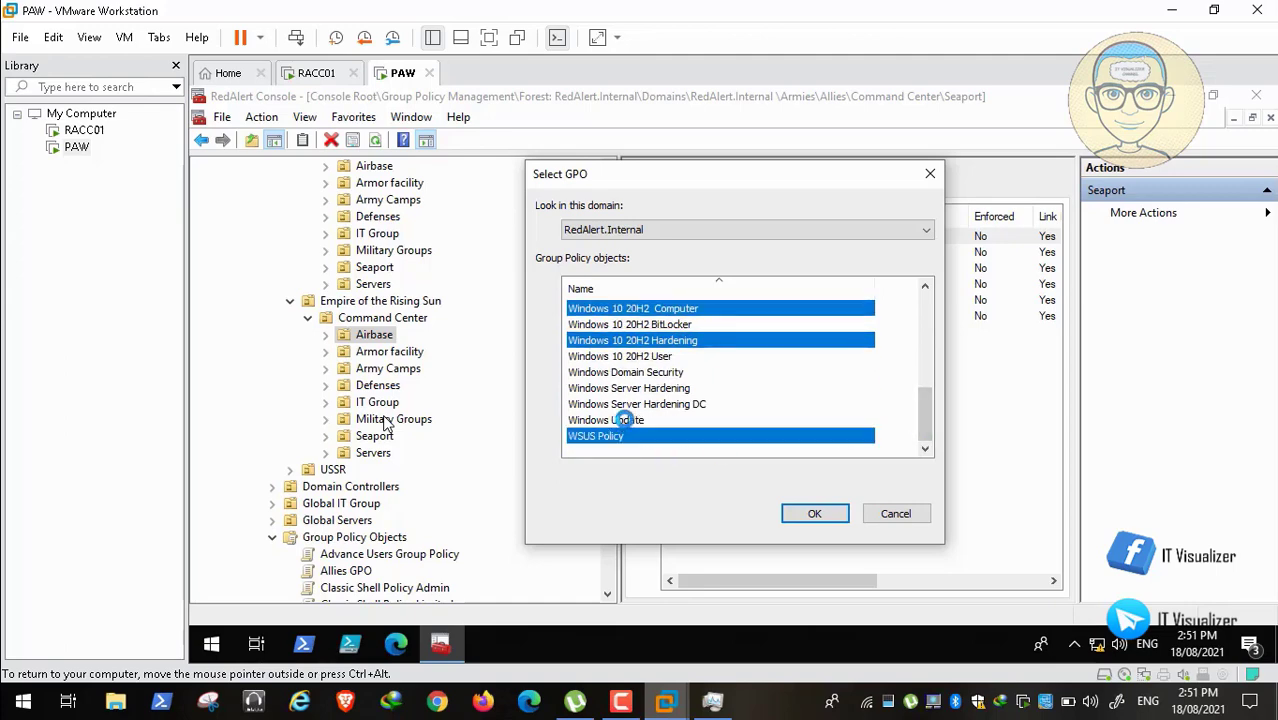
left_click(620, 420, "ctrl")
left_click(815, 514)
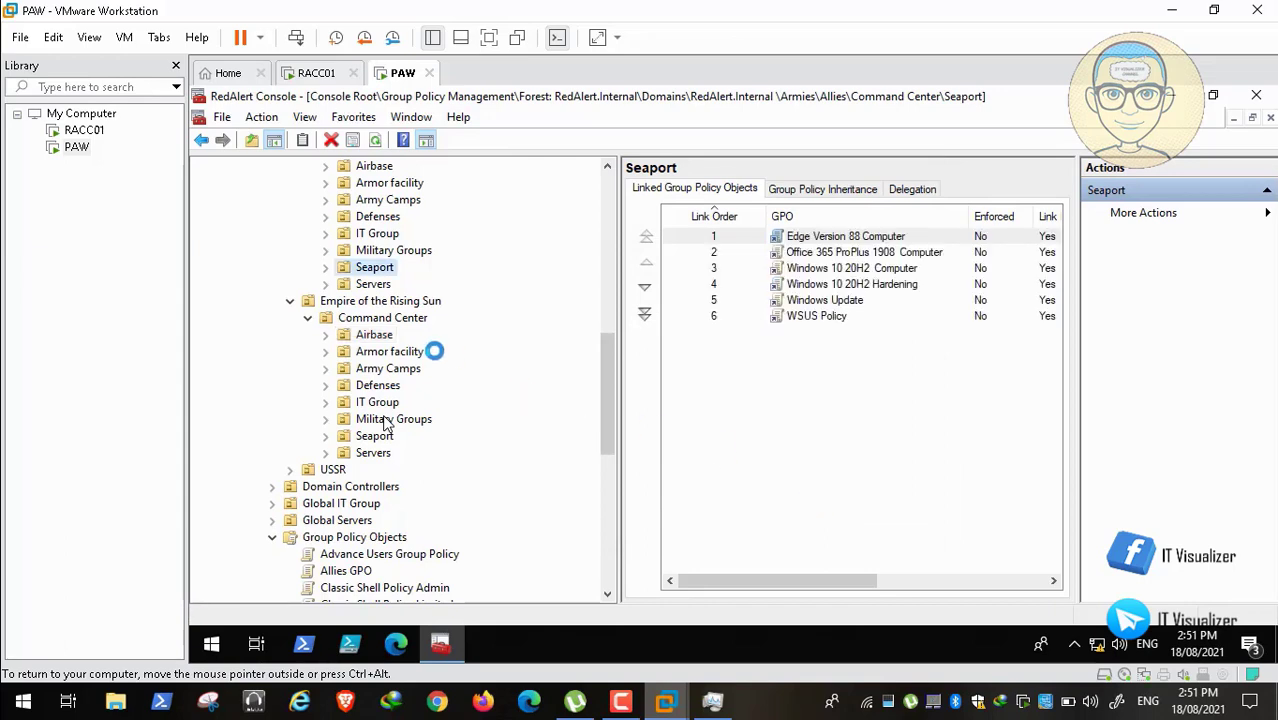
left_click(398, 352)
Step: Link Edge 88, Office 365 Computer, Windows 10 20H2 Computer/Hardening, WSUS Policy and Windows Update to Empire's Armor facility
right_click(399, 351)
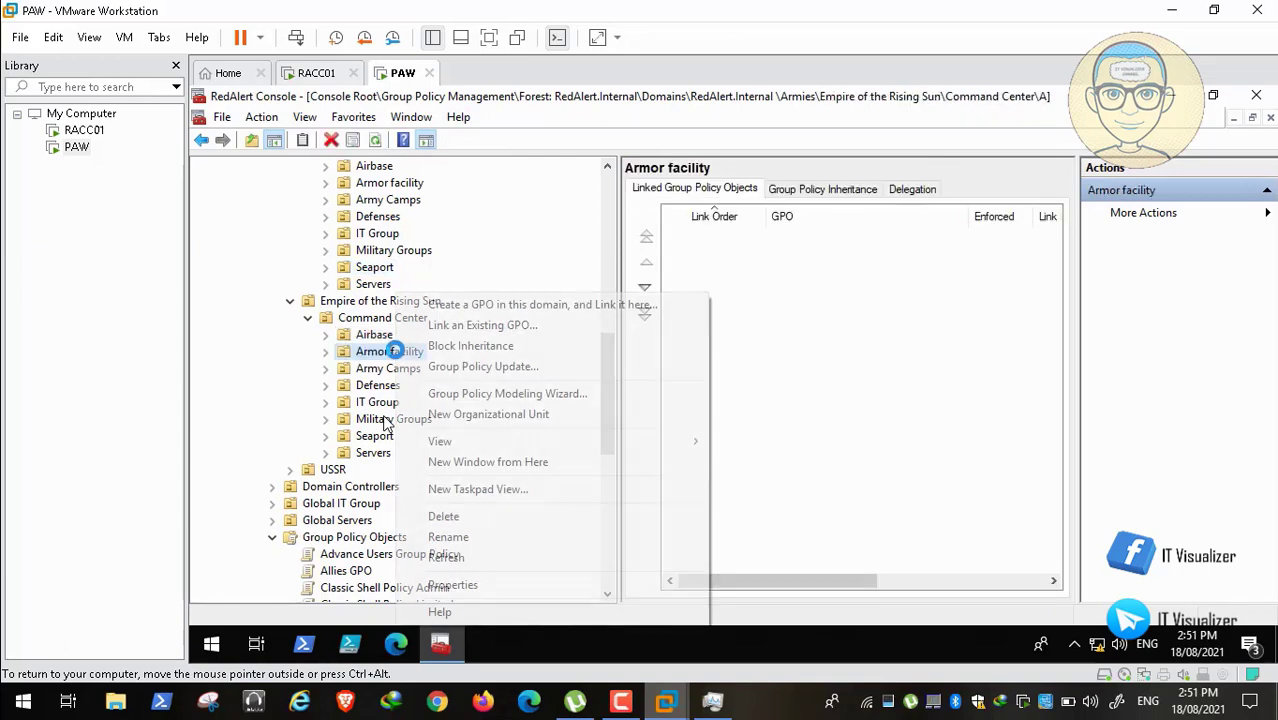
left_click(474, 326)
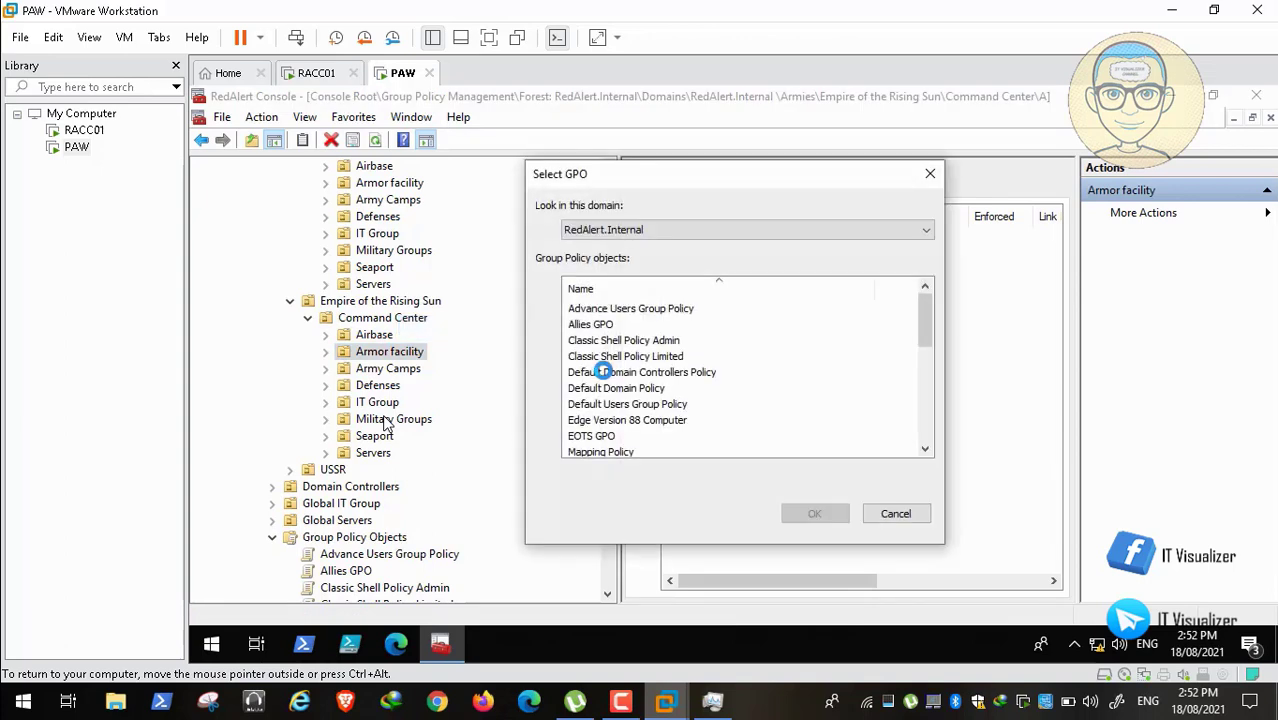
left_click(643, 420)
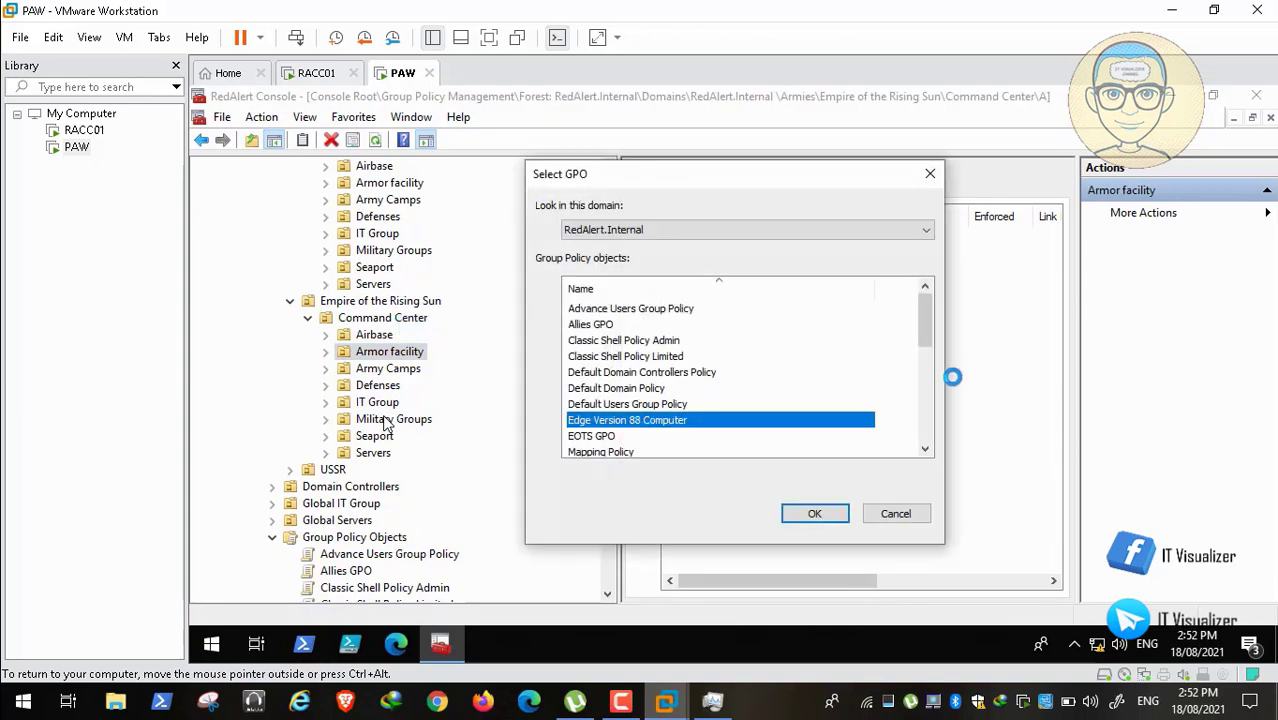
left_click_drag(921, 318, 921, 348)
left_click(705, 387, "ctrl")
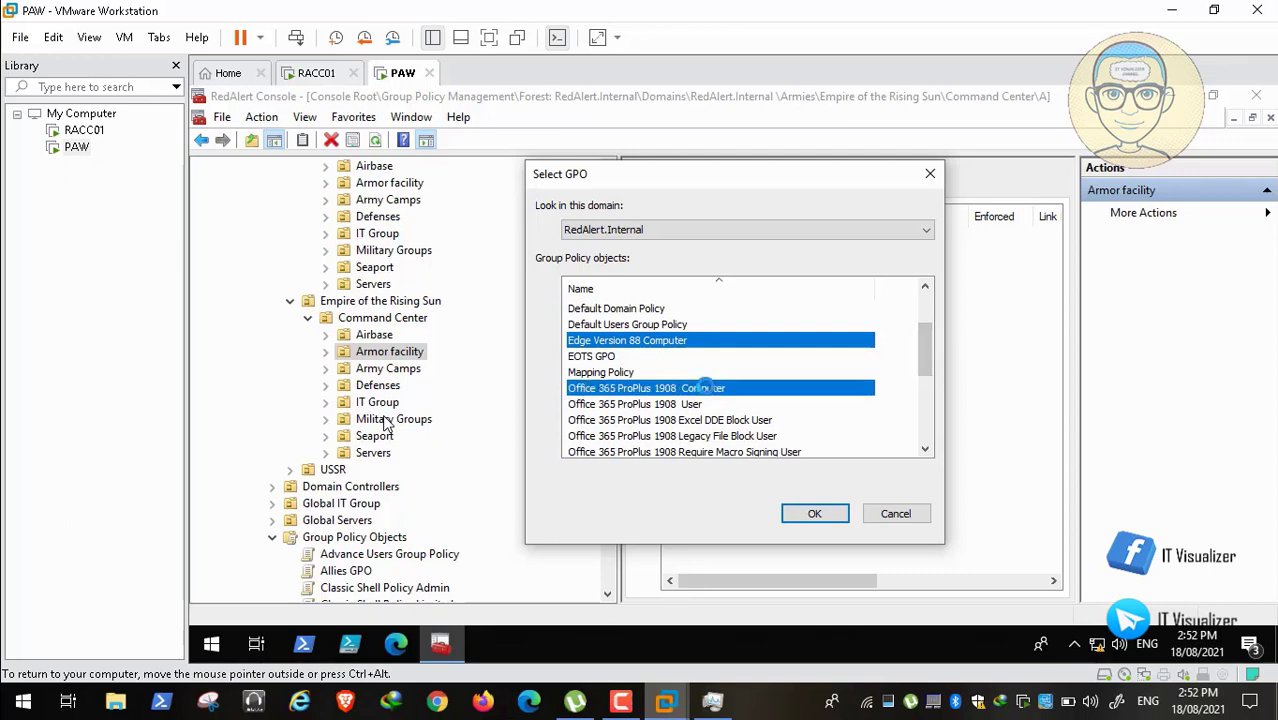
scroll(922, 359, "down", 3)
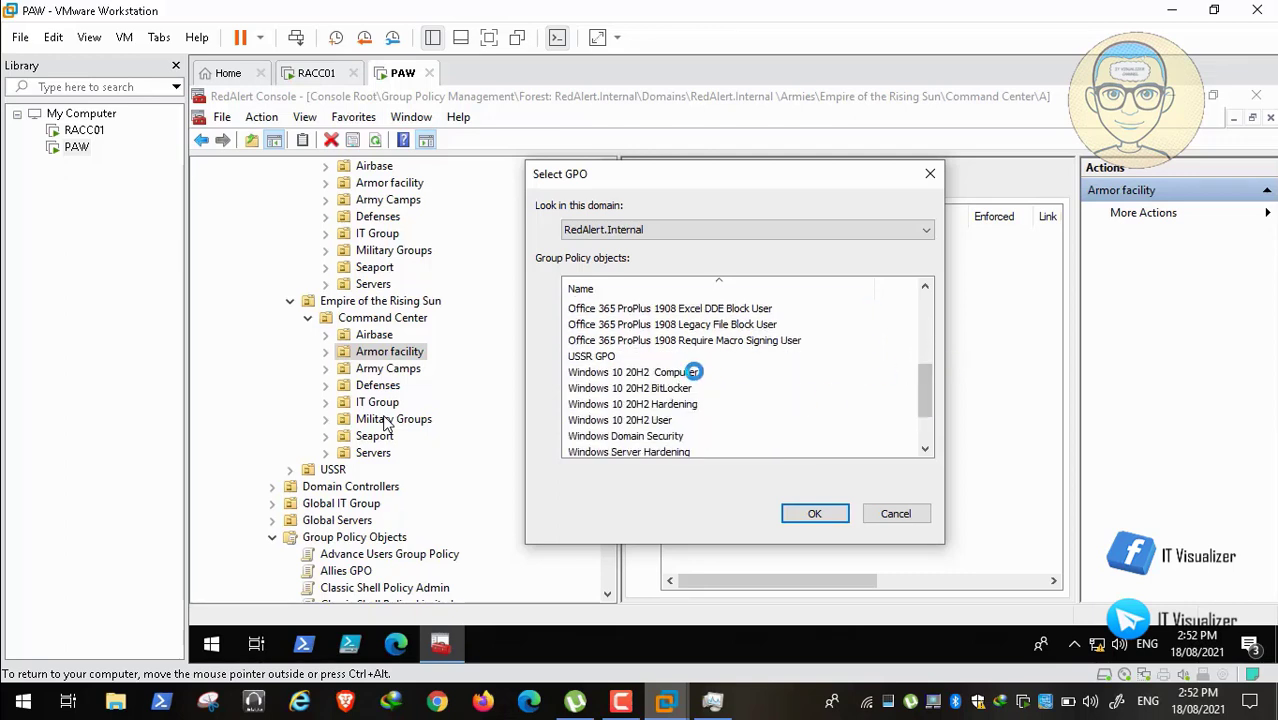
left_click(693, 372)
left_click(693, 403, "ctrl")
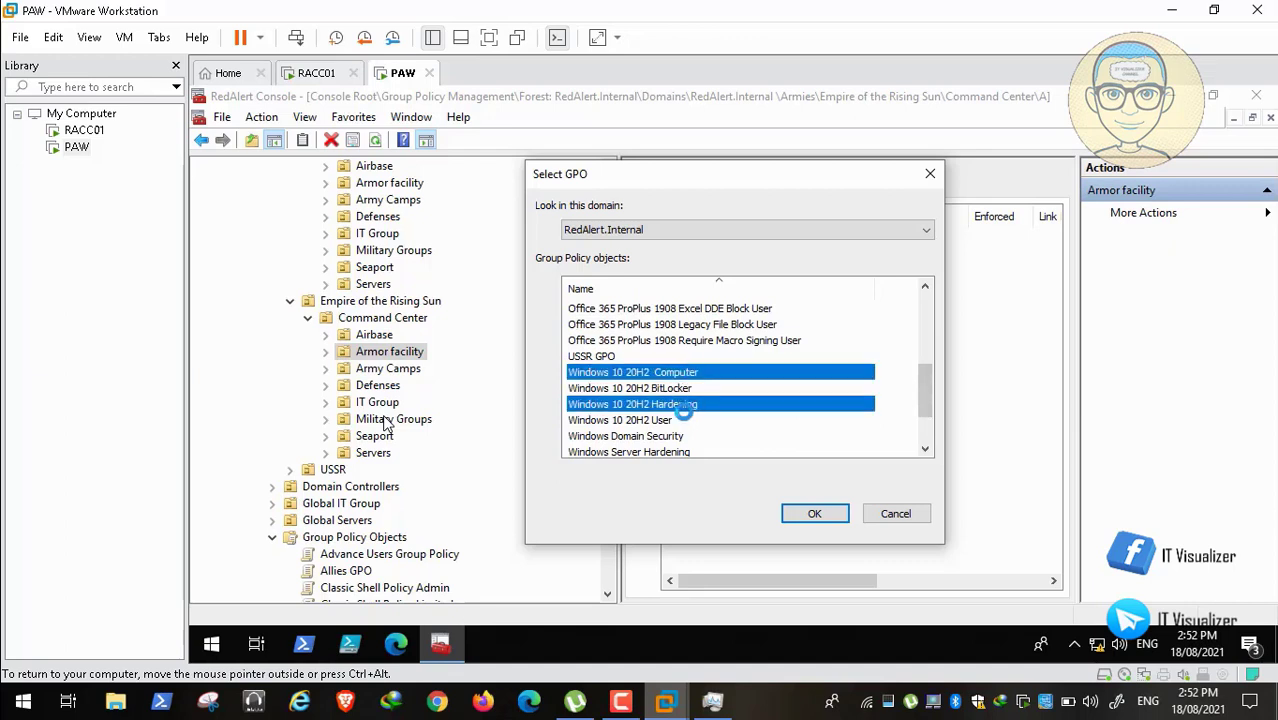
scroll(928, 425, "down", 2)
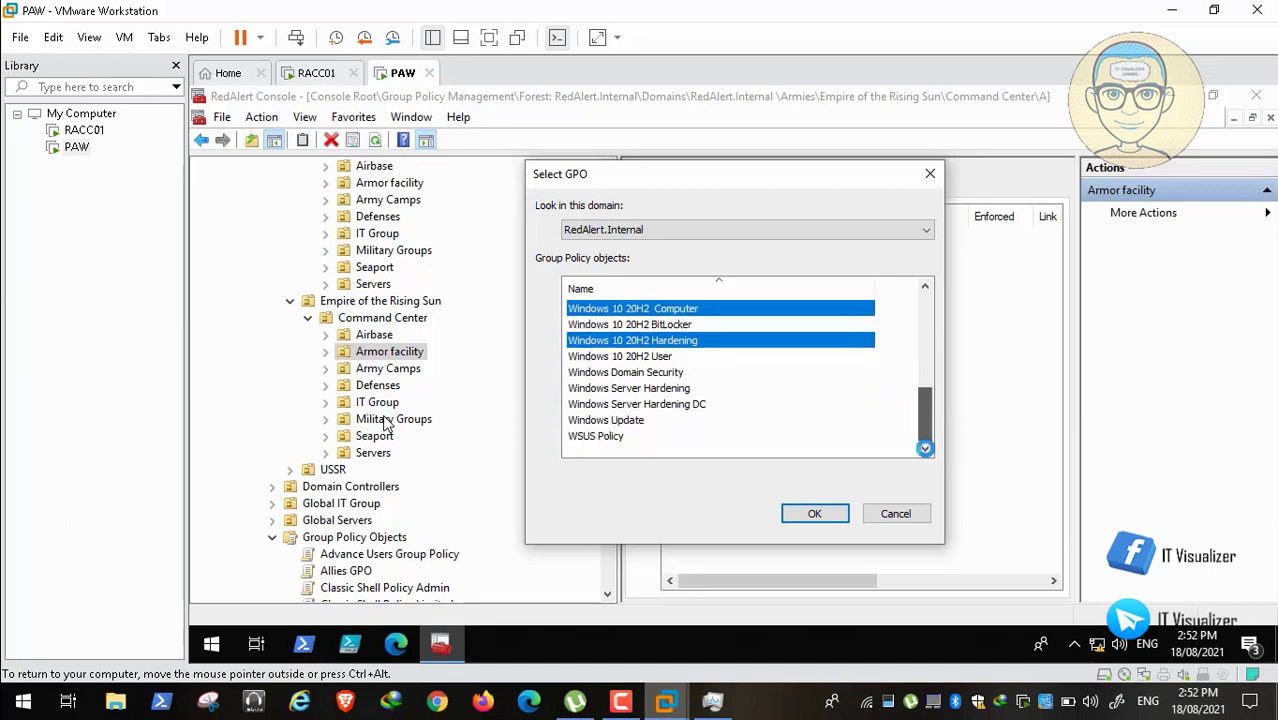
left_click(612, 435, "ctrl")
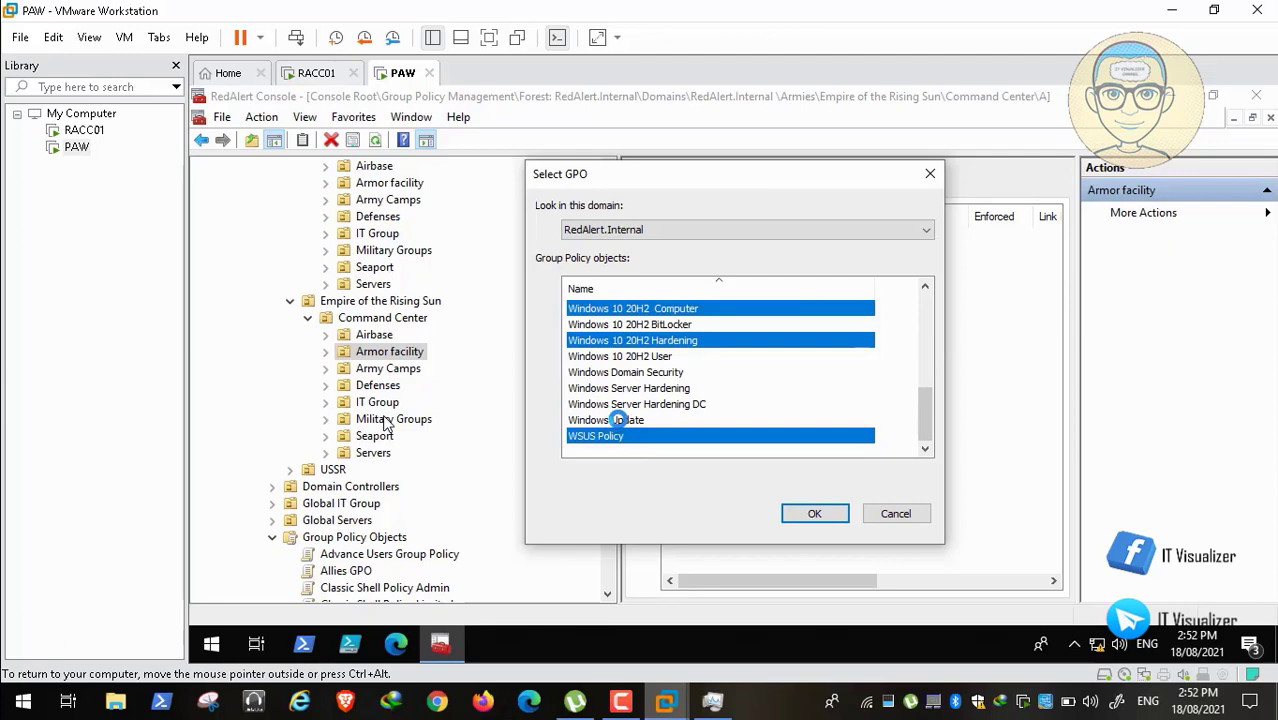
left_click(619, 420, "ctrl")
left_click(835, 519)
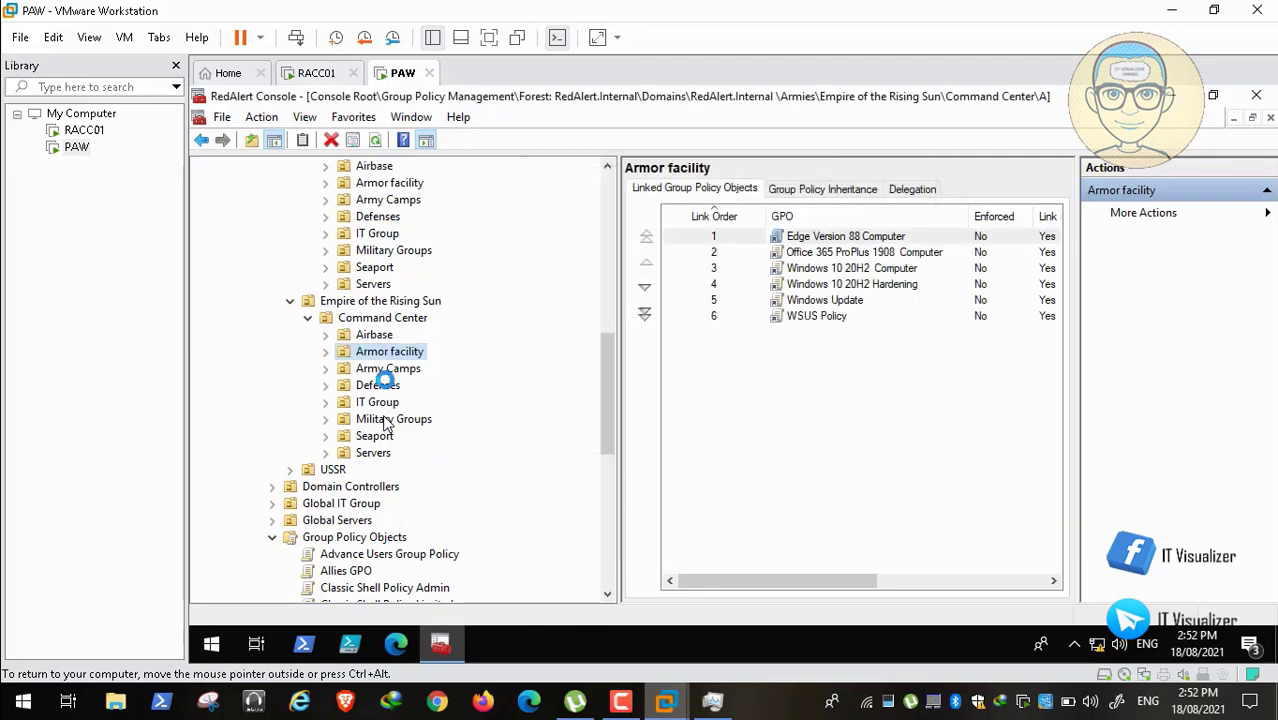
Step: Link the six GPOs, Edge Version 88 Computer through WSUS Policy, to Empire's Defenses OU
right_click(383, 385)
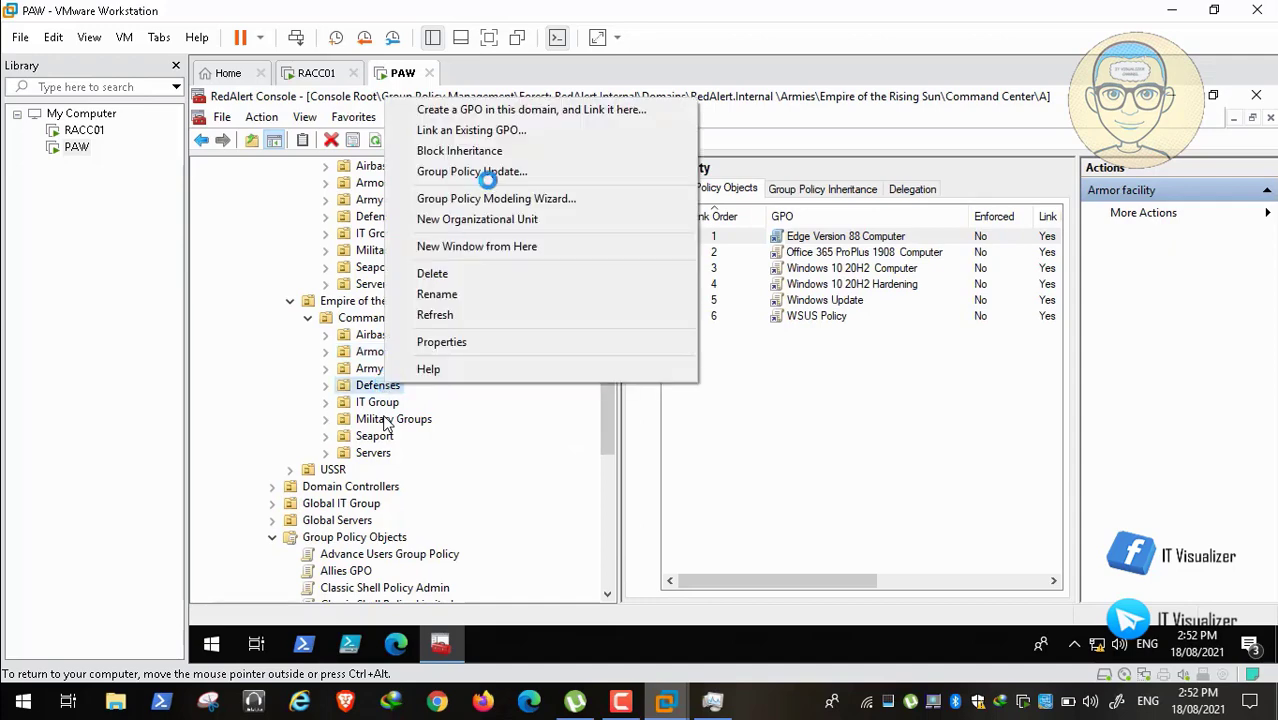
left_click(533, 129)
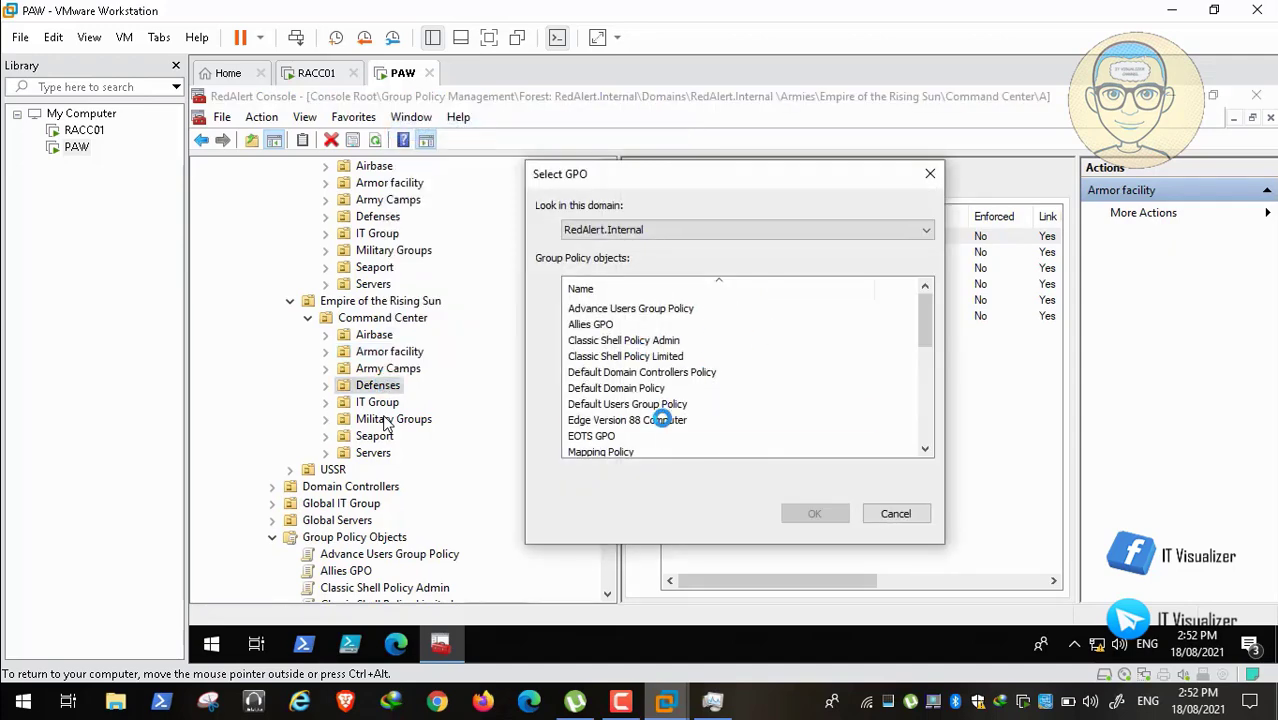
left_click(663, 420)
left_click_drag(926, 319, 924, 343)
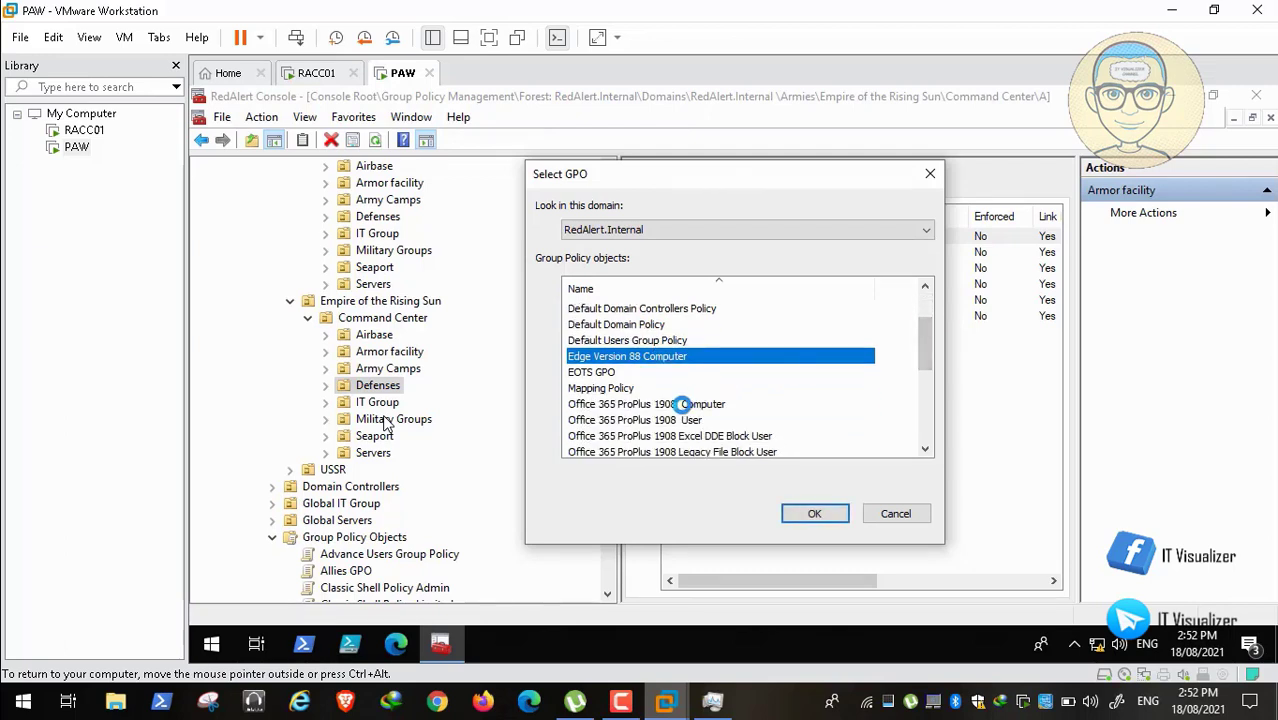
left_click(683, 404, "ctrl")
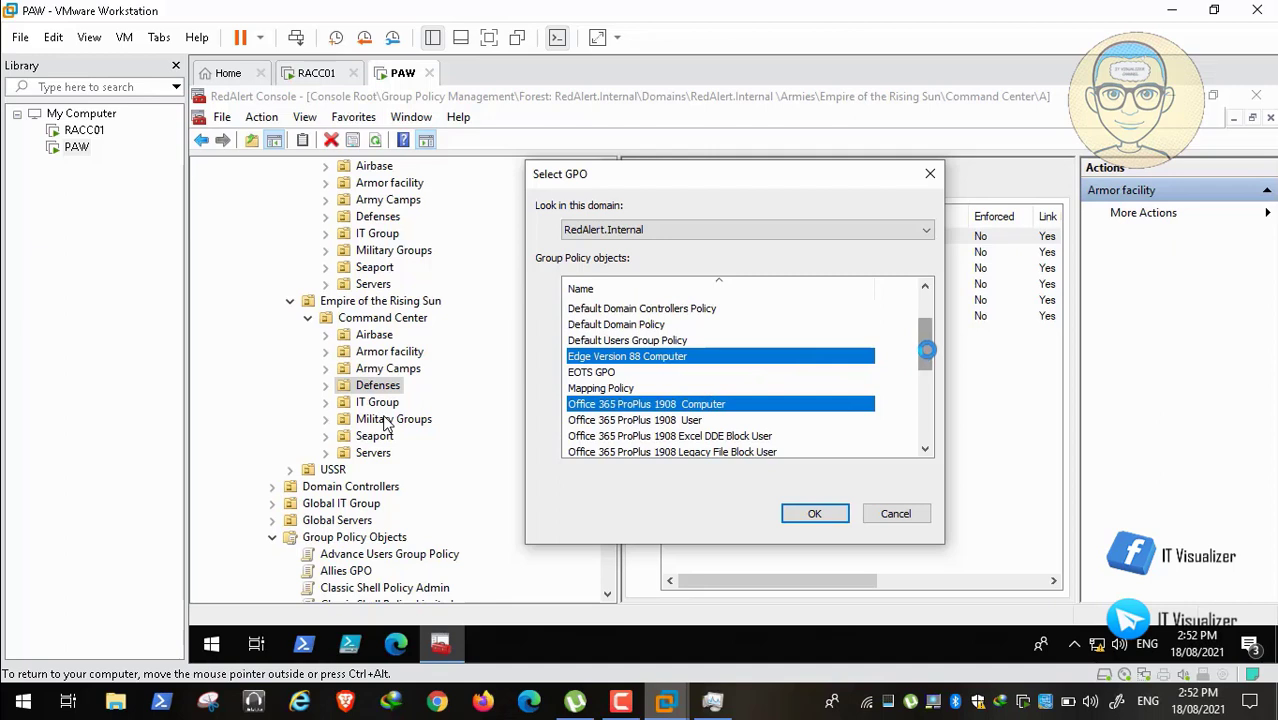
left_click_drag(927, 349, 926, 437)
left_click(679, 420, "ctrl")
left_click(673, 403, "ctrl")
left_click(607, 436, "ctrl")
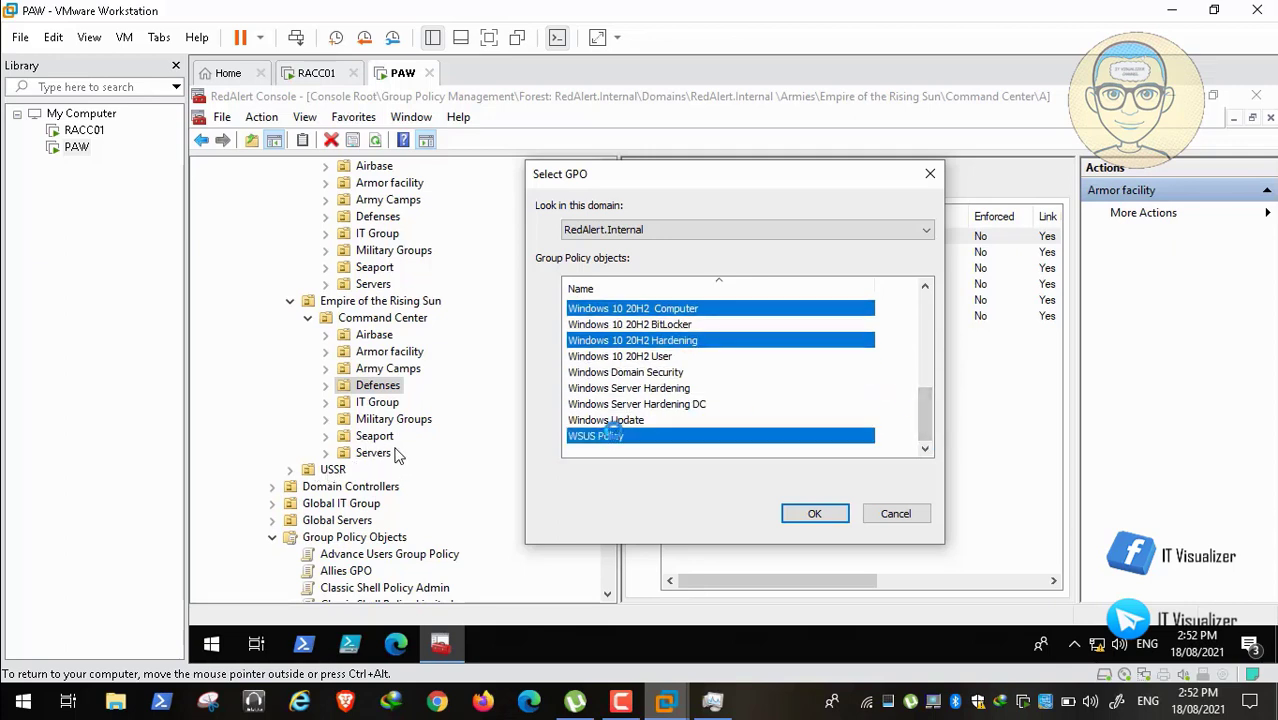
left_click(617, 421, "ctrl")
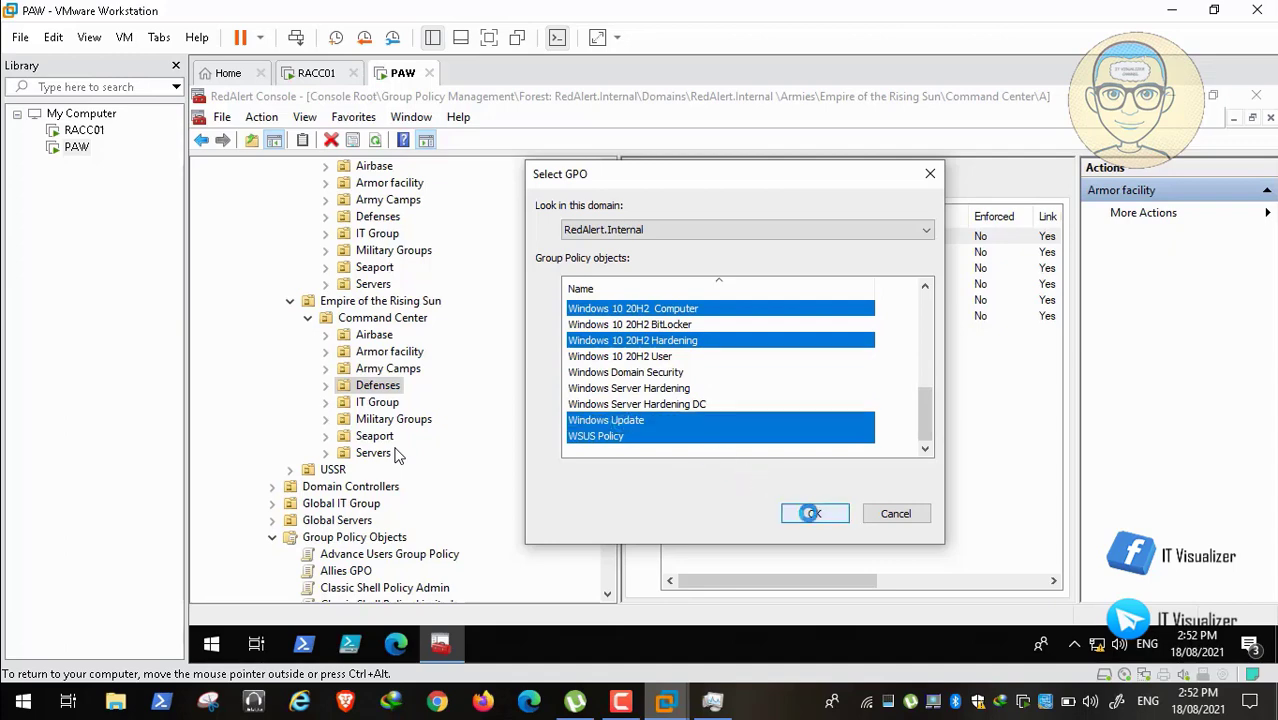
left_click(800, 513)
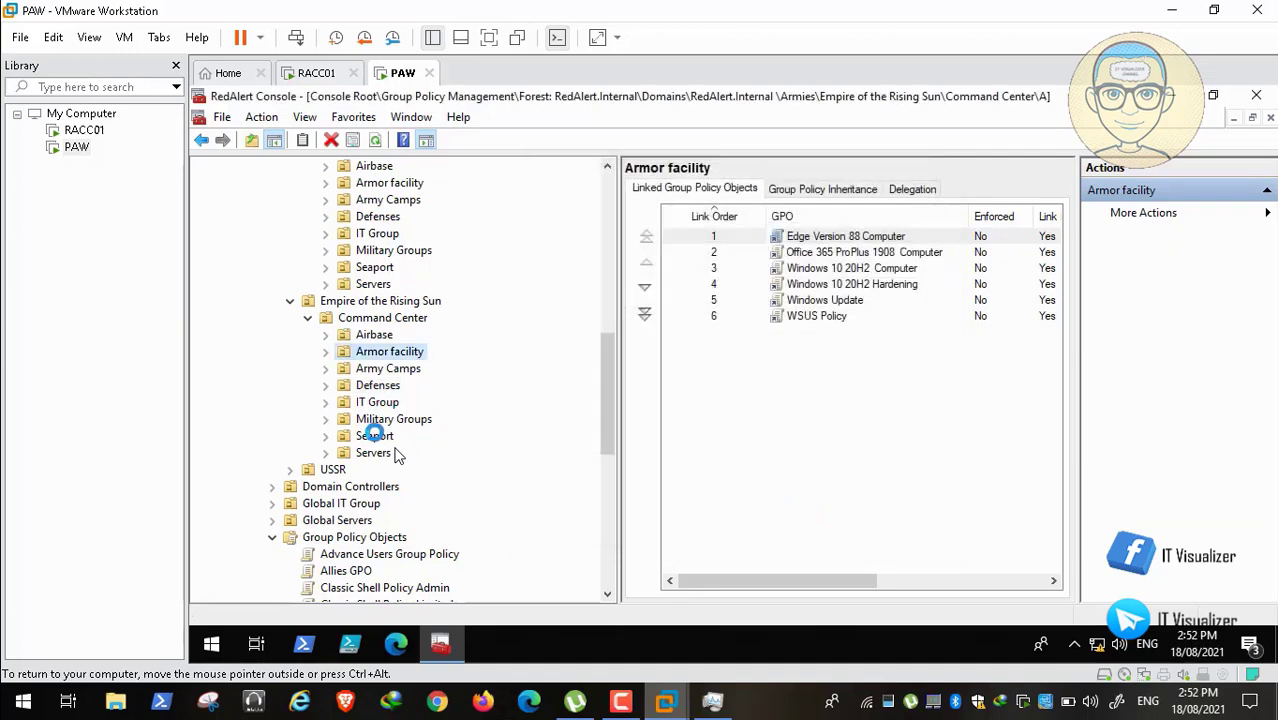
Step: For Empire's Seaport OU, select Edge Version 88 Computer and Office 365 ProPlus 1908 Computer to link
right_click(375, 436)
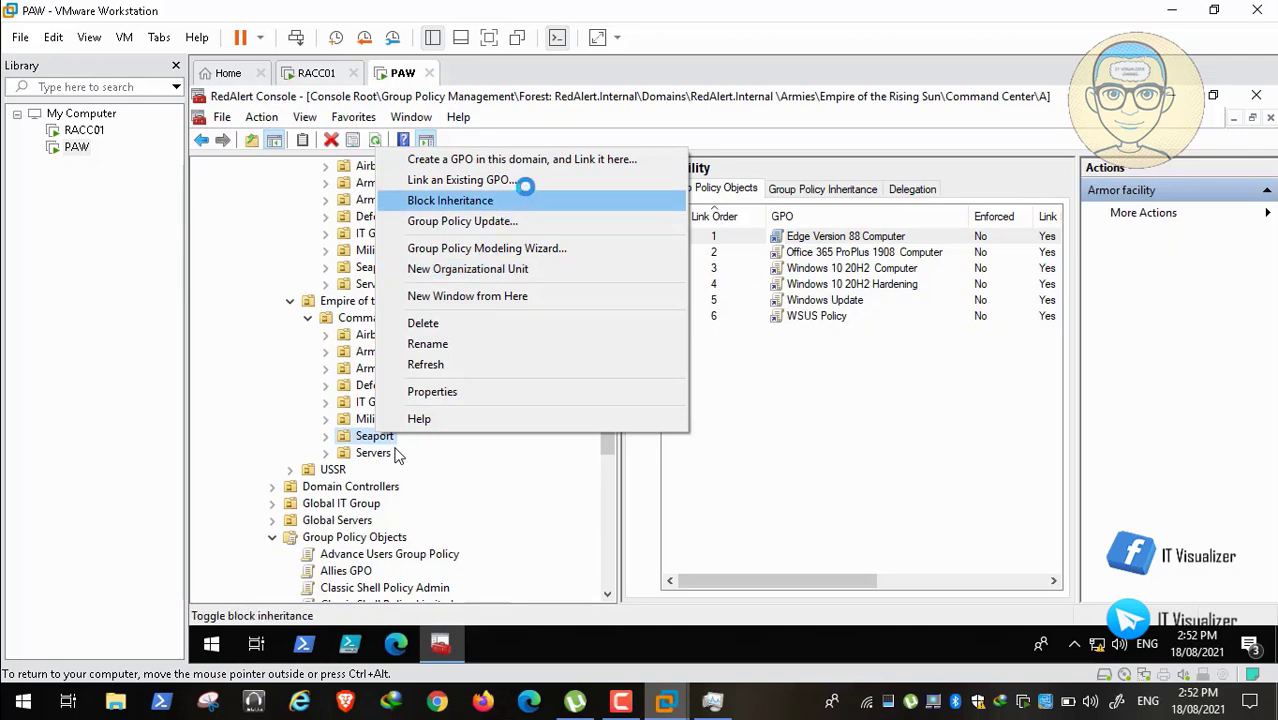
left_click(524, 180)
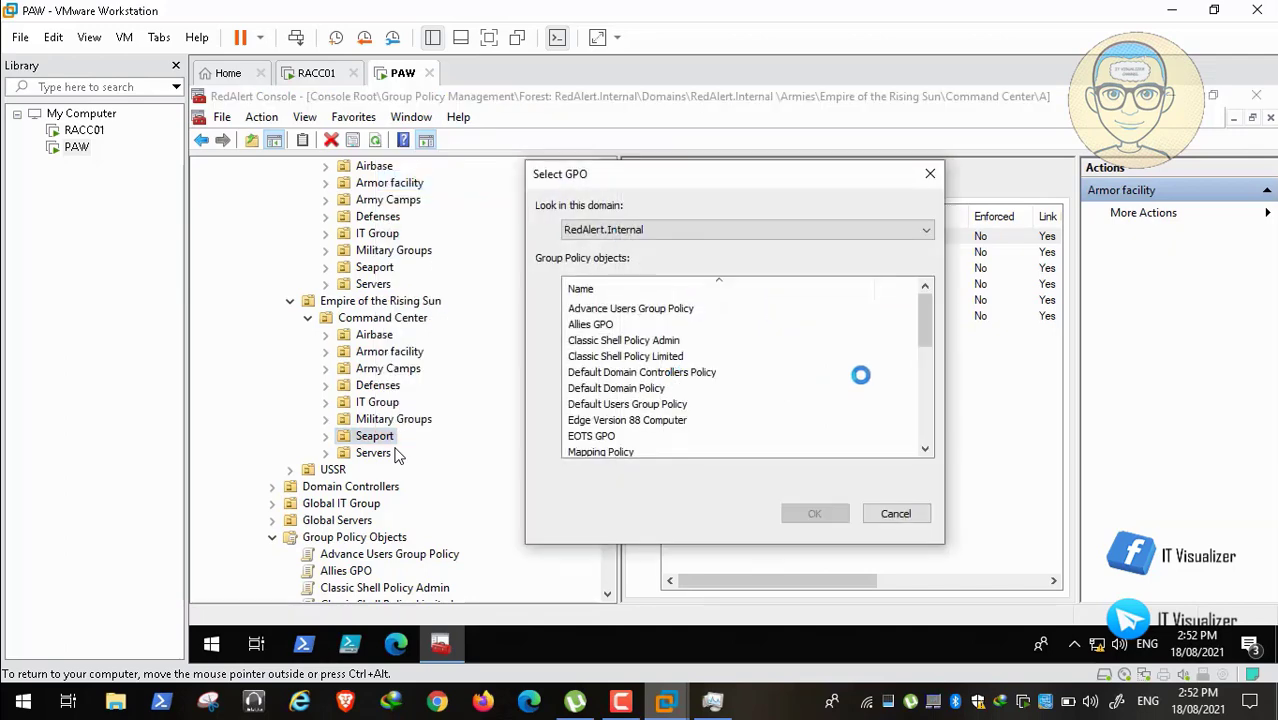
left_click_drag(926, 318, 926, 340)
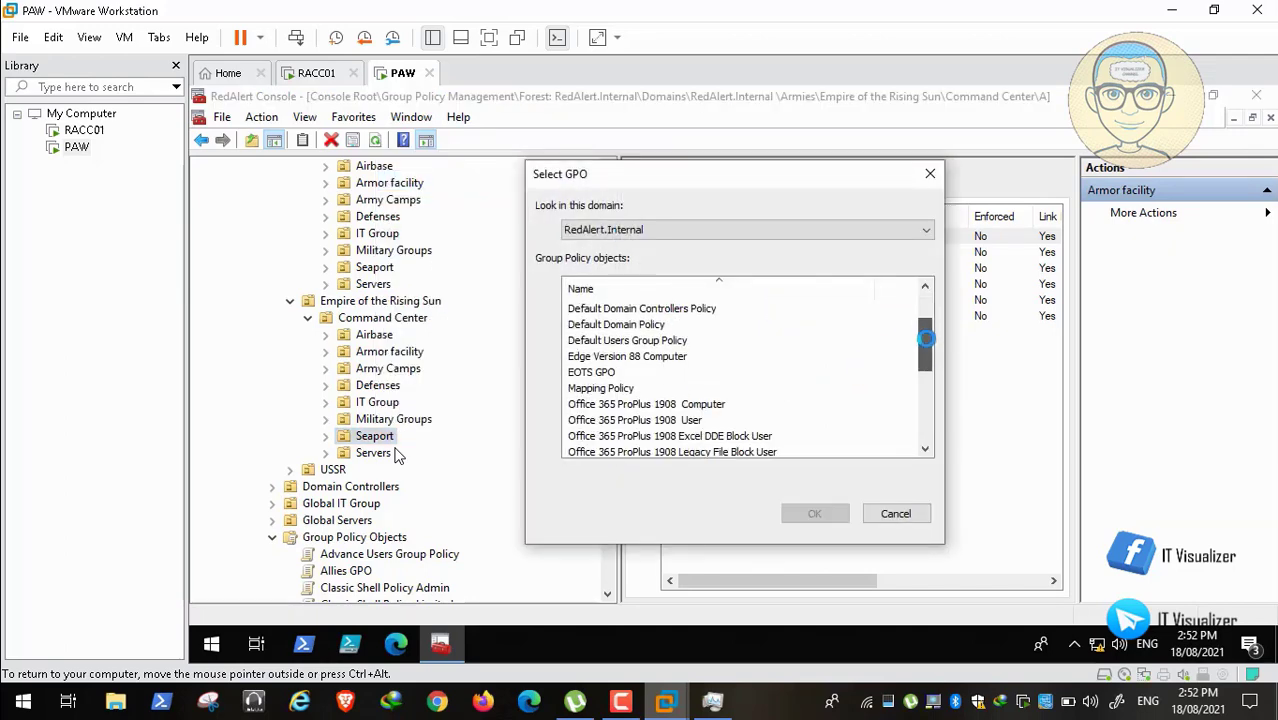
left_click(620, 357)
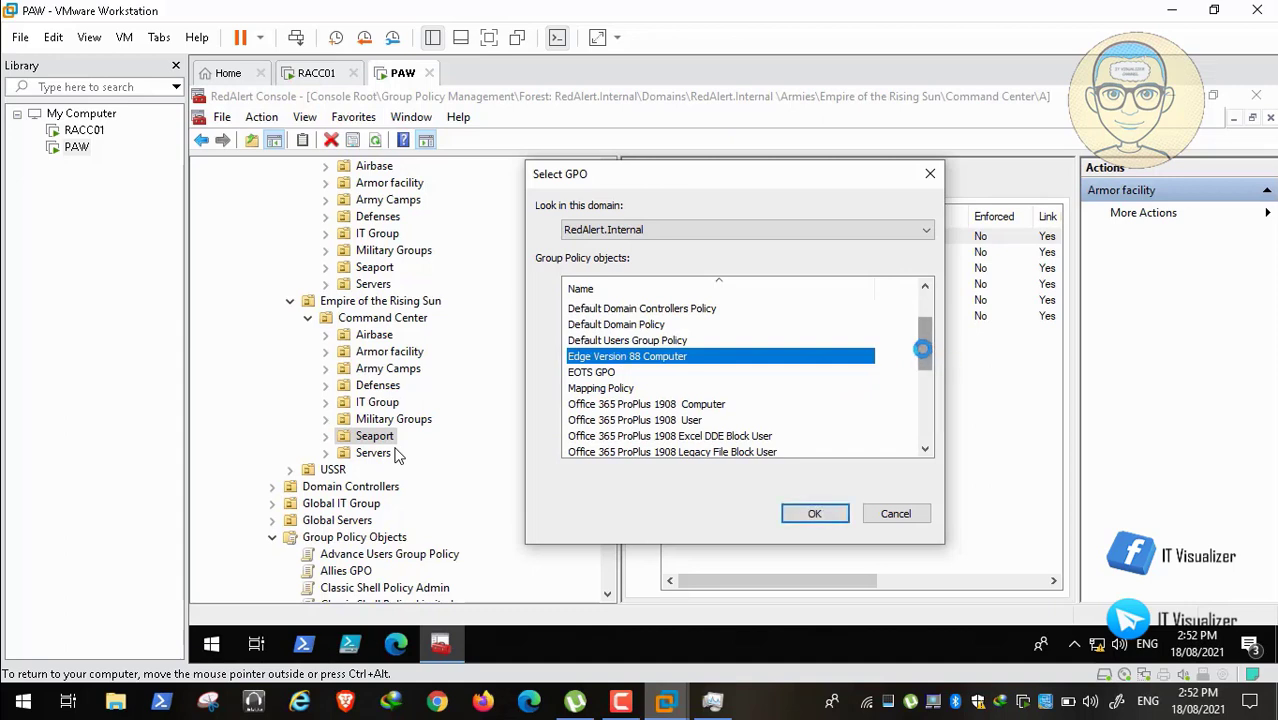
left_click_drag(921, 348, 921, 362)
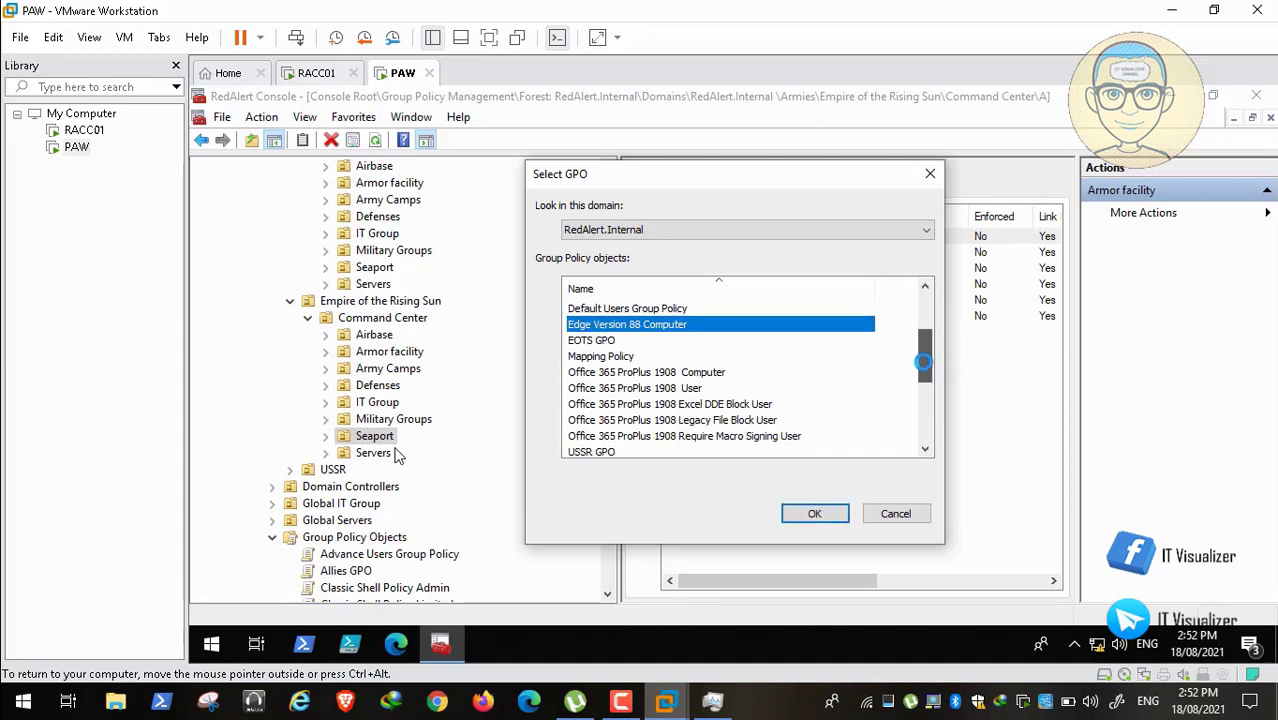
left_click(714, 371, "ctrl")
Step: Add Windows 10 20H2 Computer and Hardening, WSUS Policy and Windows Update, then confirm linking to Seaport
left_click_drag(917, 356, 917, 386)
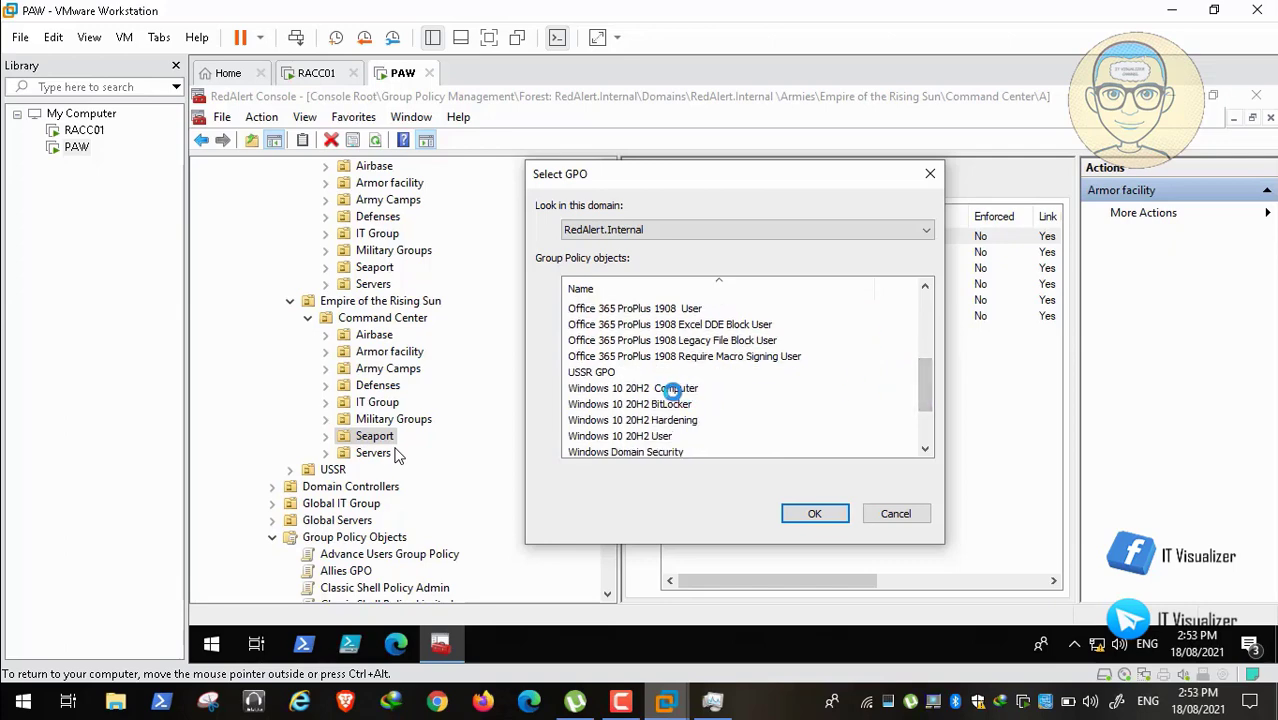
left_click(690, 389)
left_click(677, 420, "ctrl")
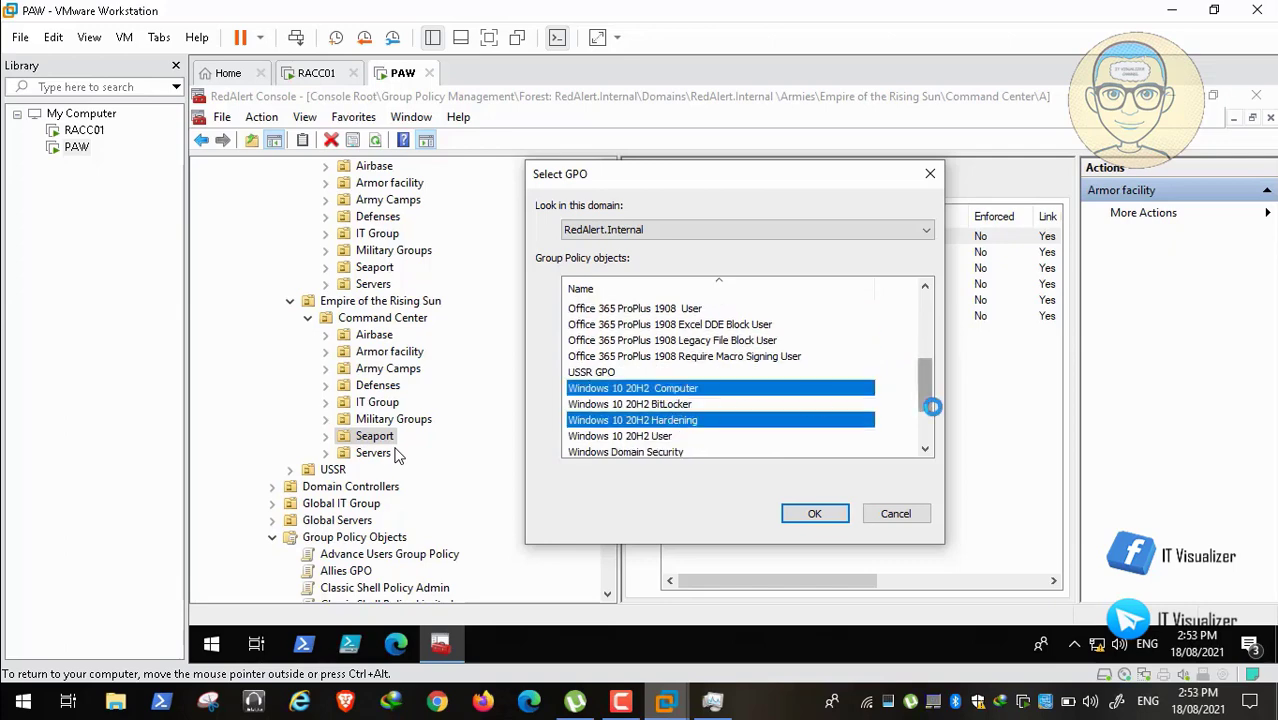
left_click_drag(929, 396, 930, 442)
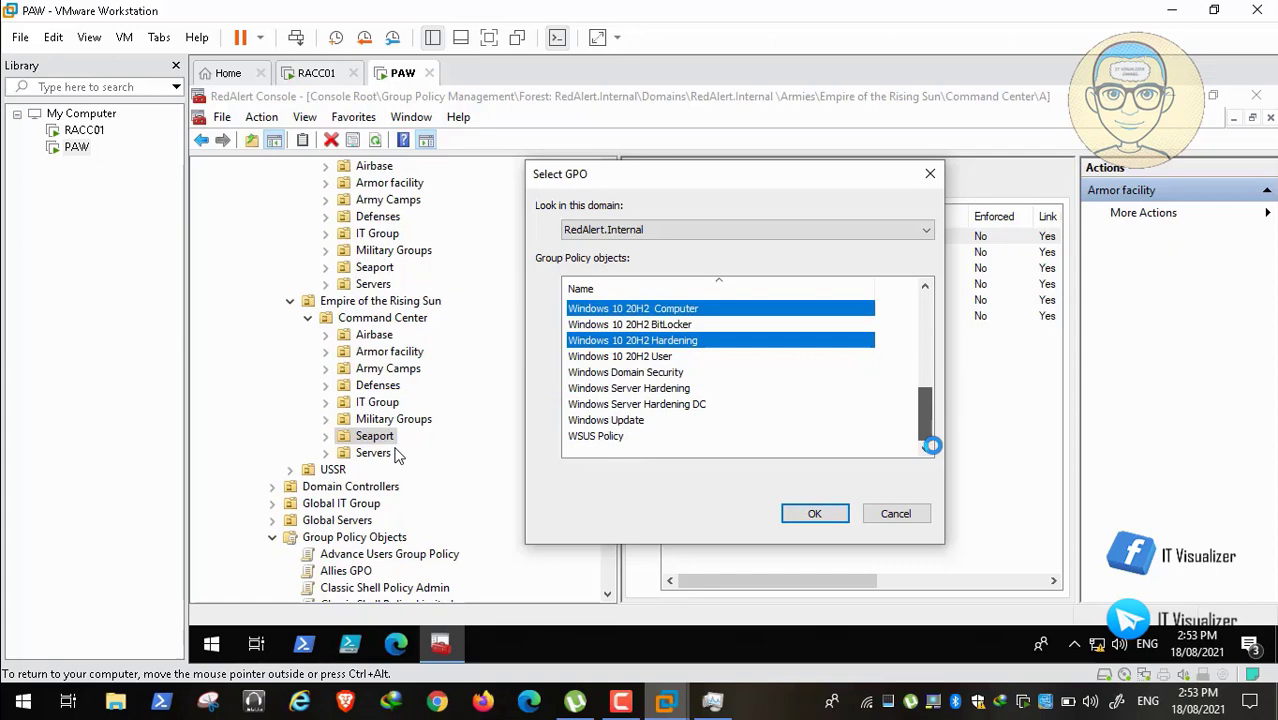
left_click(620, 435, "ctrl")
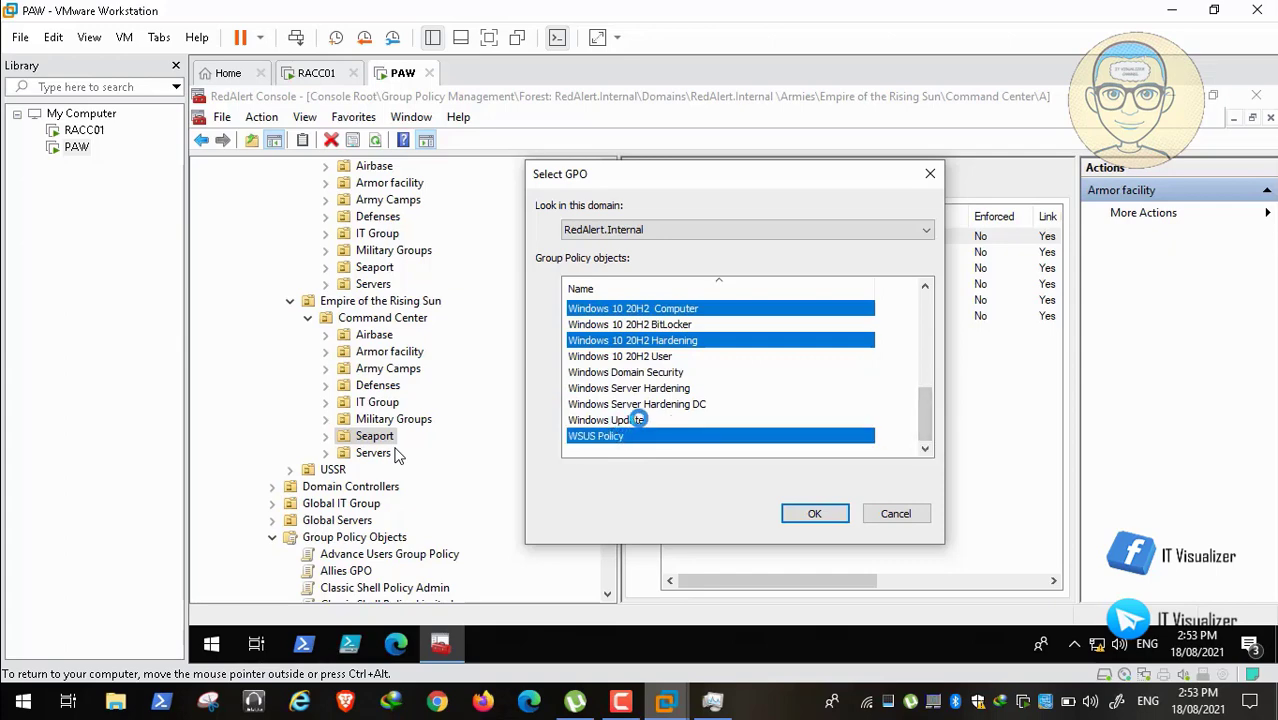
left_click(637, 420, "ctrl")
left_click(814, 513)
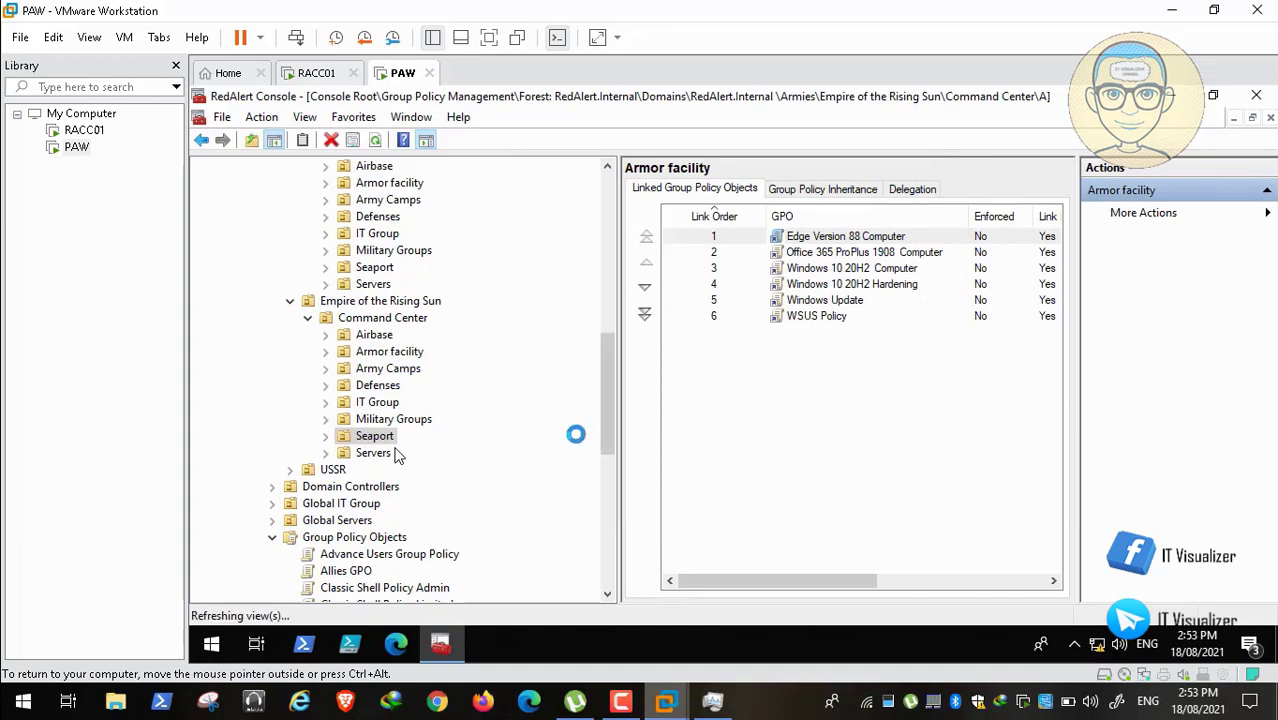
left_click(307, 317)
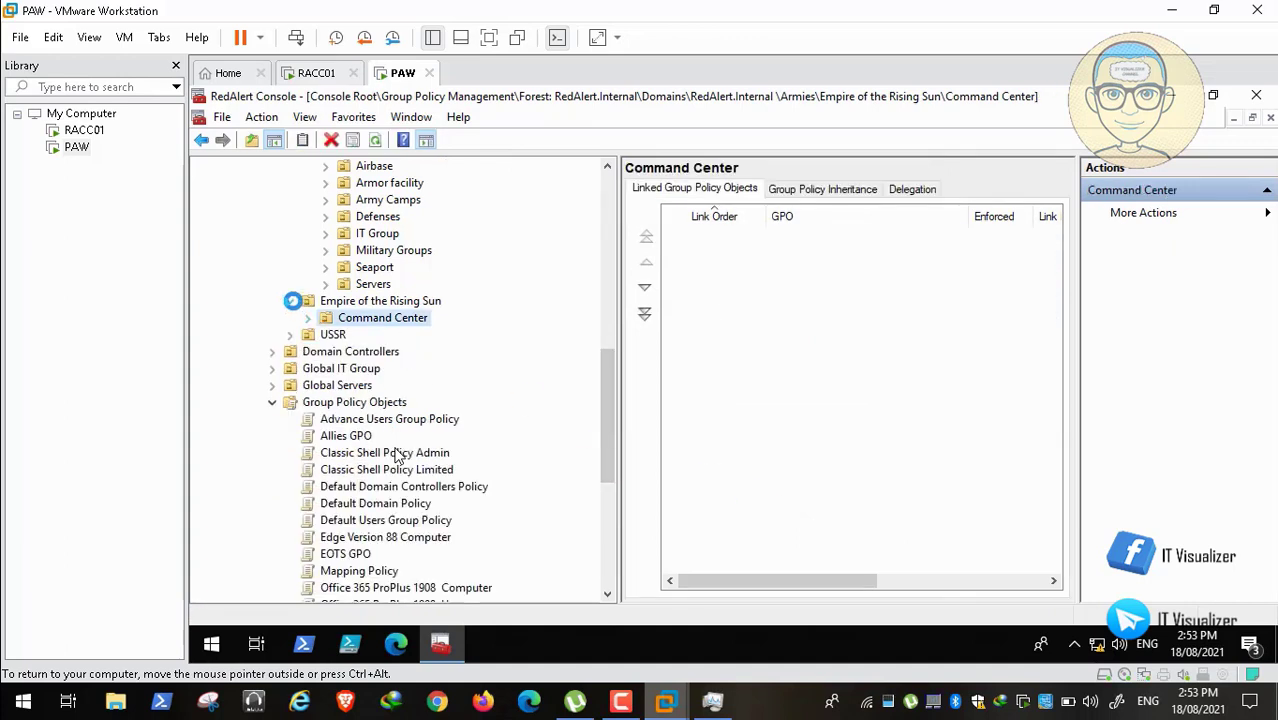
Step: Collapse Empire of the Rising Sun and expand USSR > Command Center to show its OUs
left_click(290, 301)
left_click(289, 317)
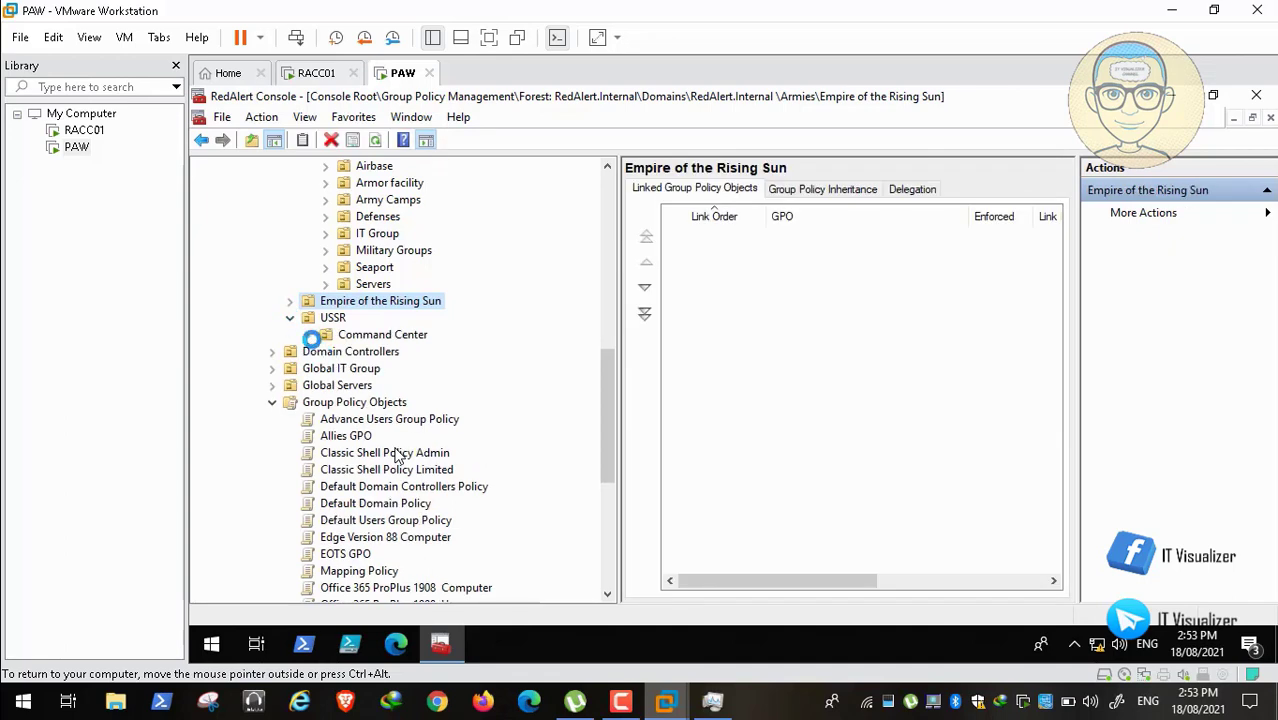
left_click(308, 335)
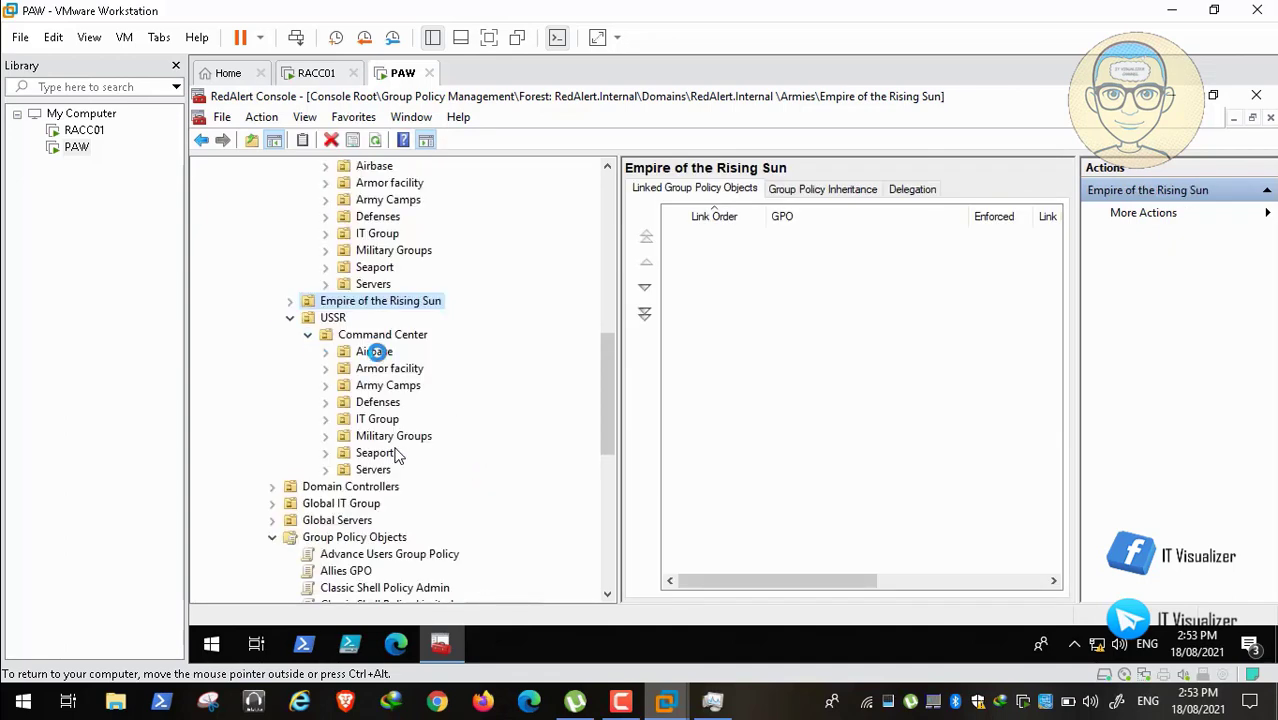
Step: Link the six GPOs, Edge Version 88 Computer through WSUS Policy, to USSR's Airbase OU
right_click(373, 352)
left_click(440, 371)
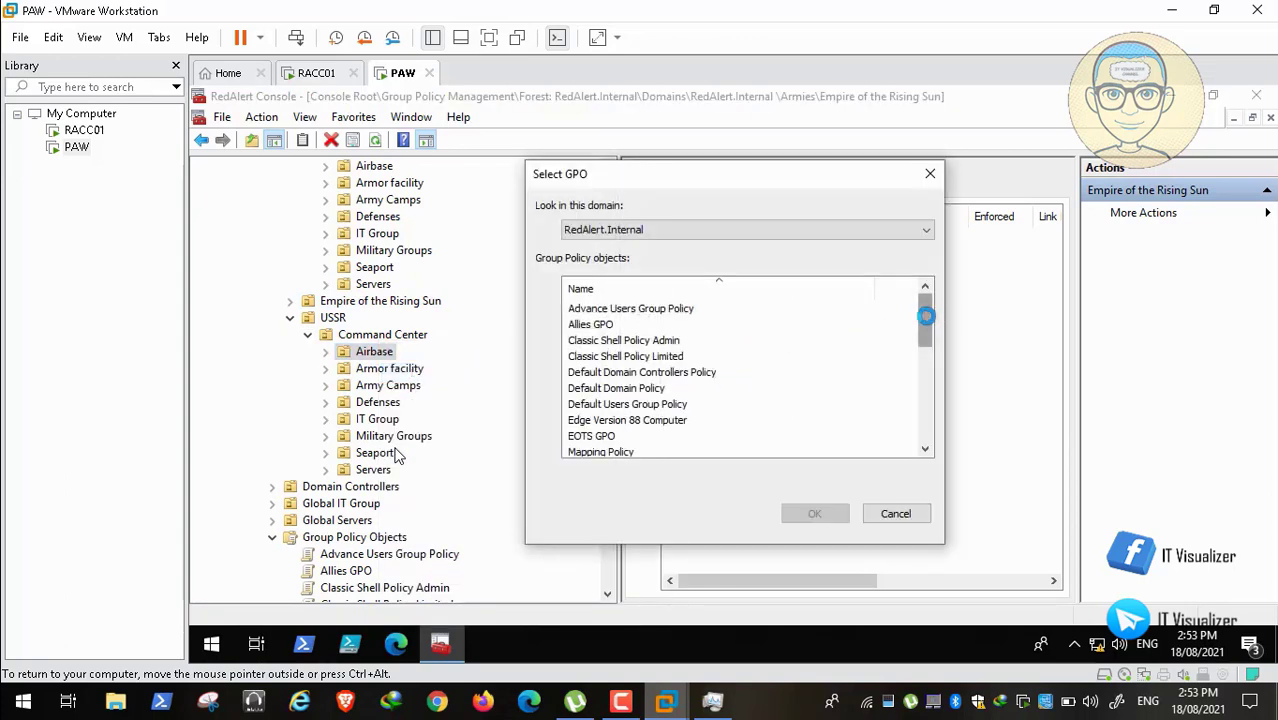
left_click(643, 420)
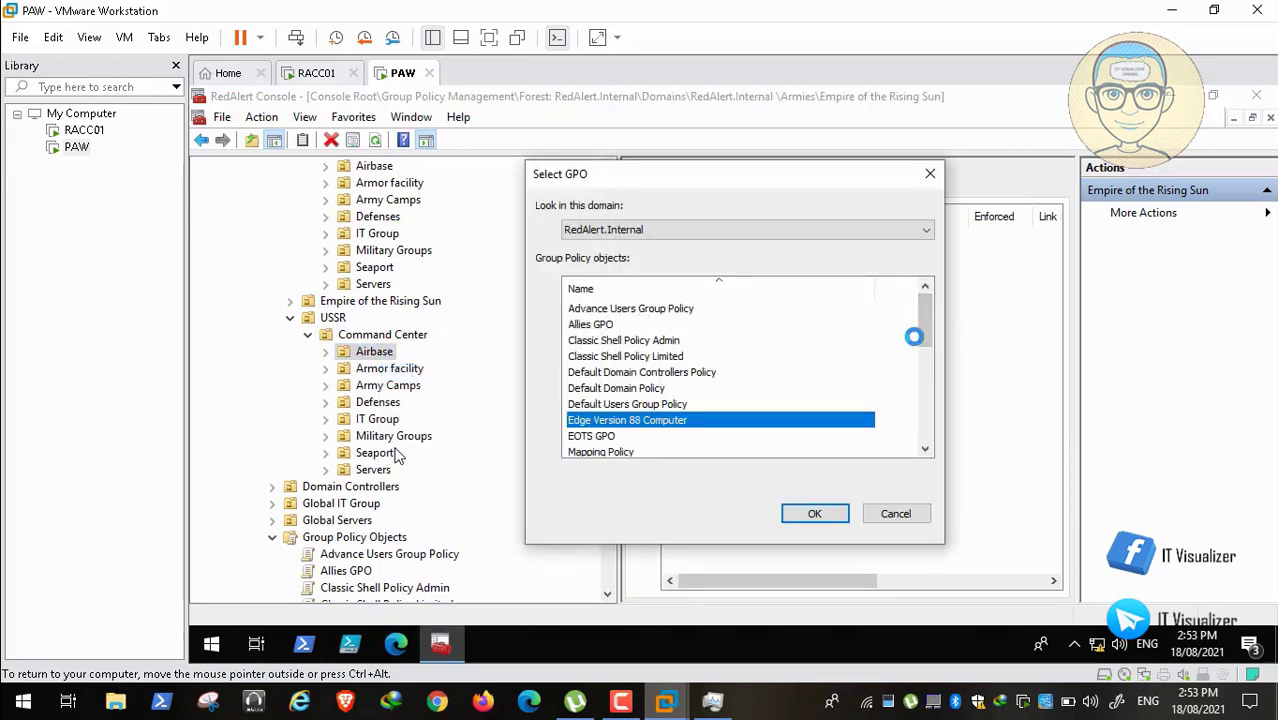
left_click_drag(921, 337, 925, 357)
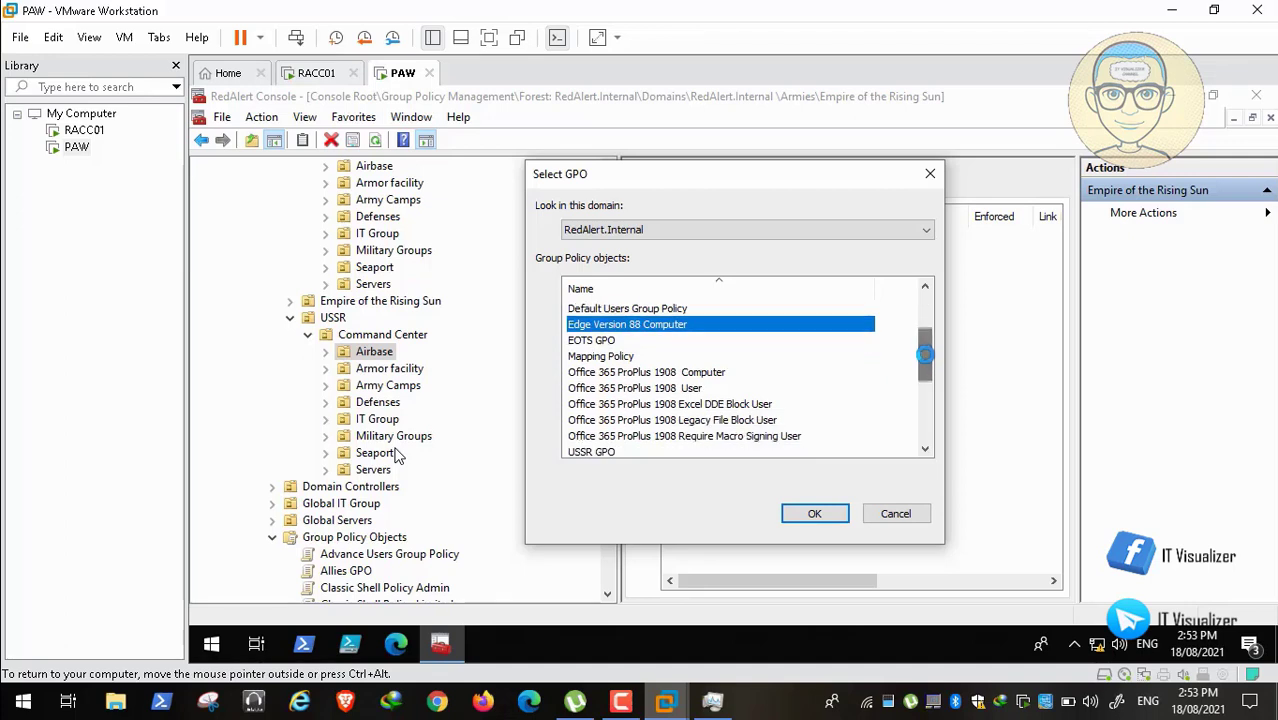
left_click(710, 371, "ctrl")
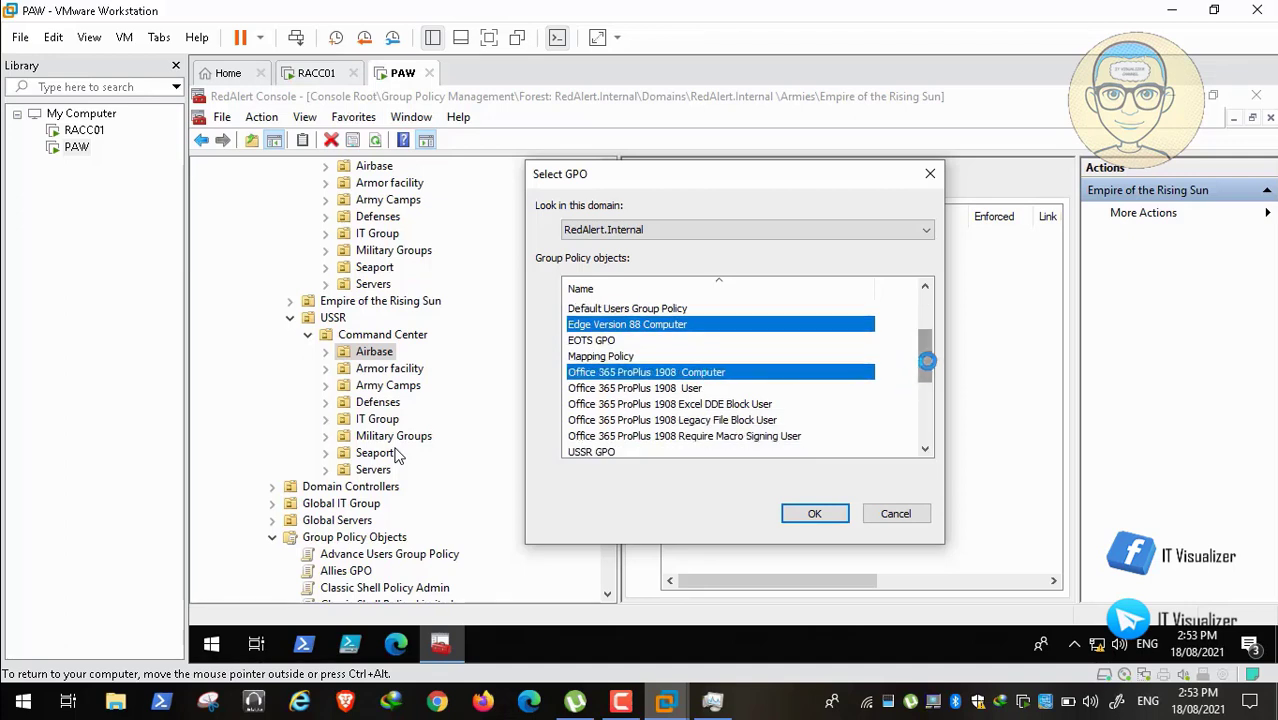
left_click_drag(928, 361, 928, 392)
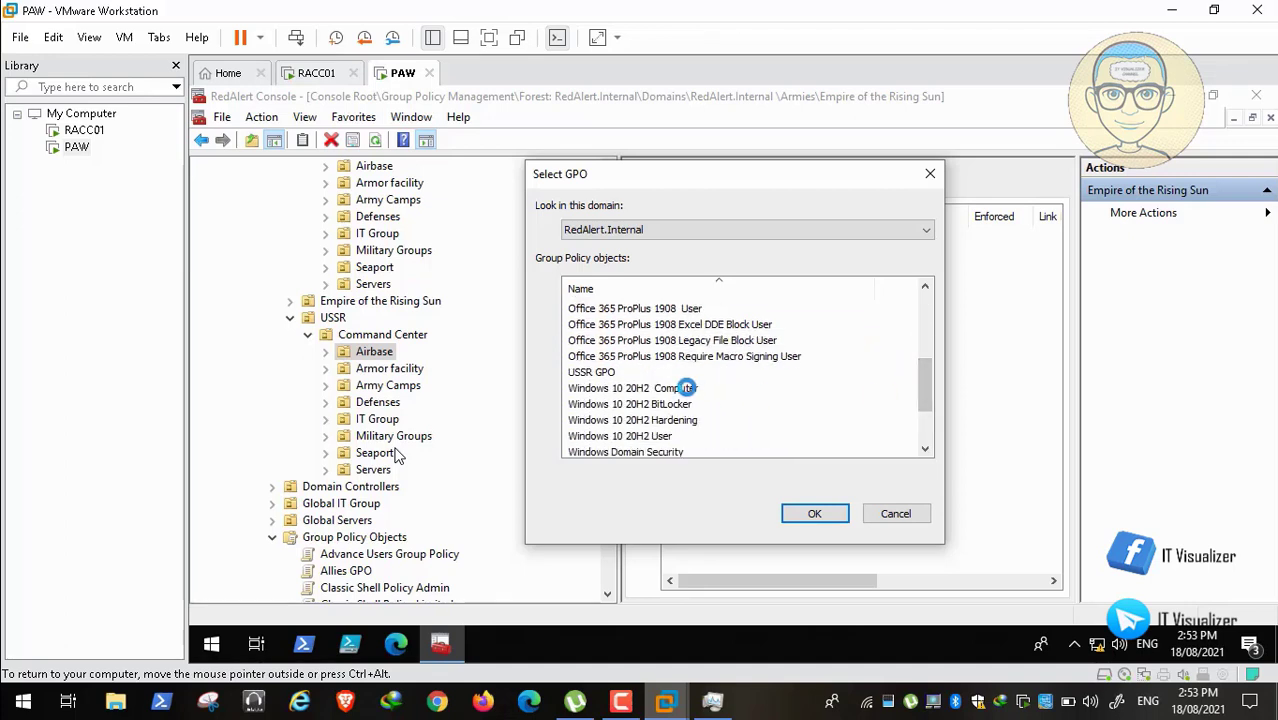
left_click(686, 388)
left_click(686, 420, "ctrl")
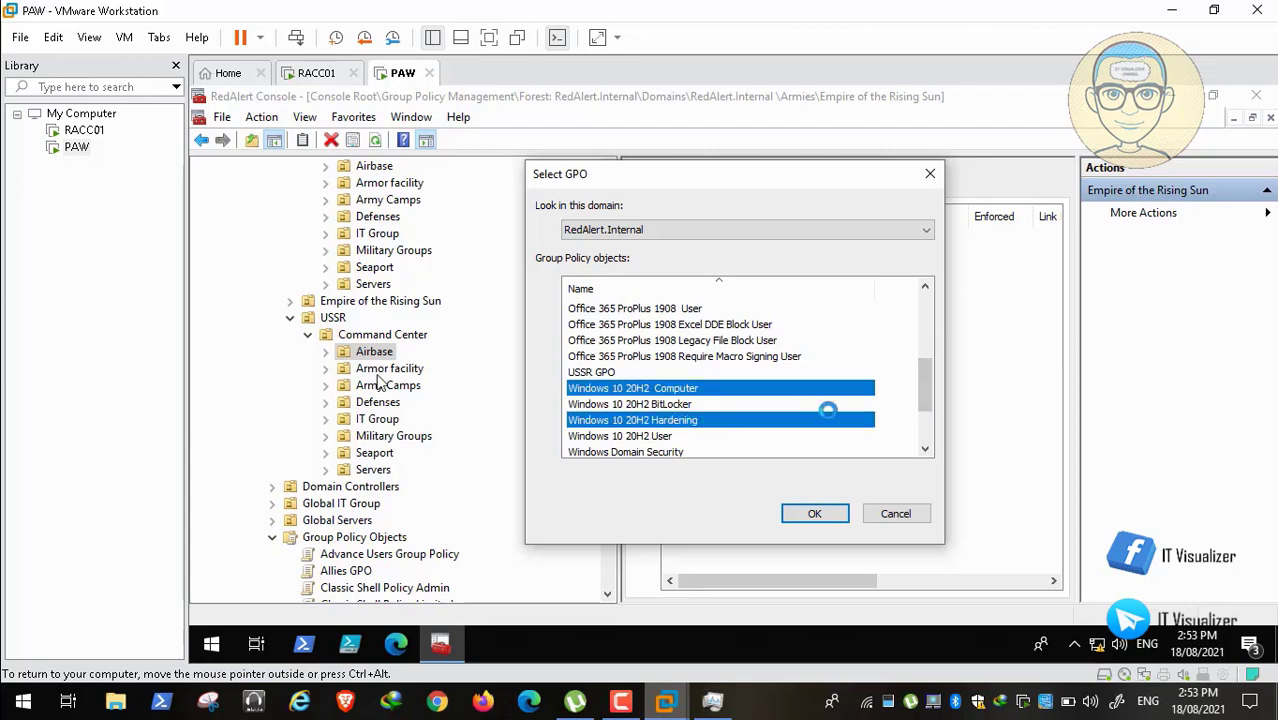
left_click_drag(927, 390, 929, 422)
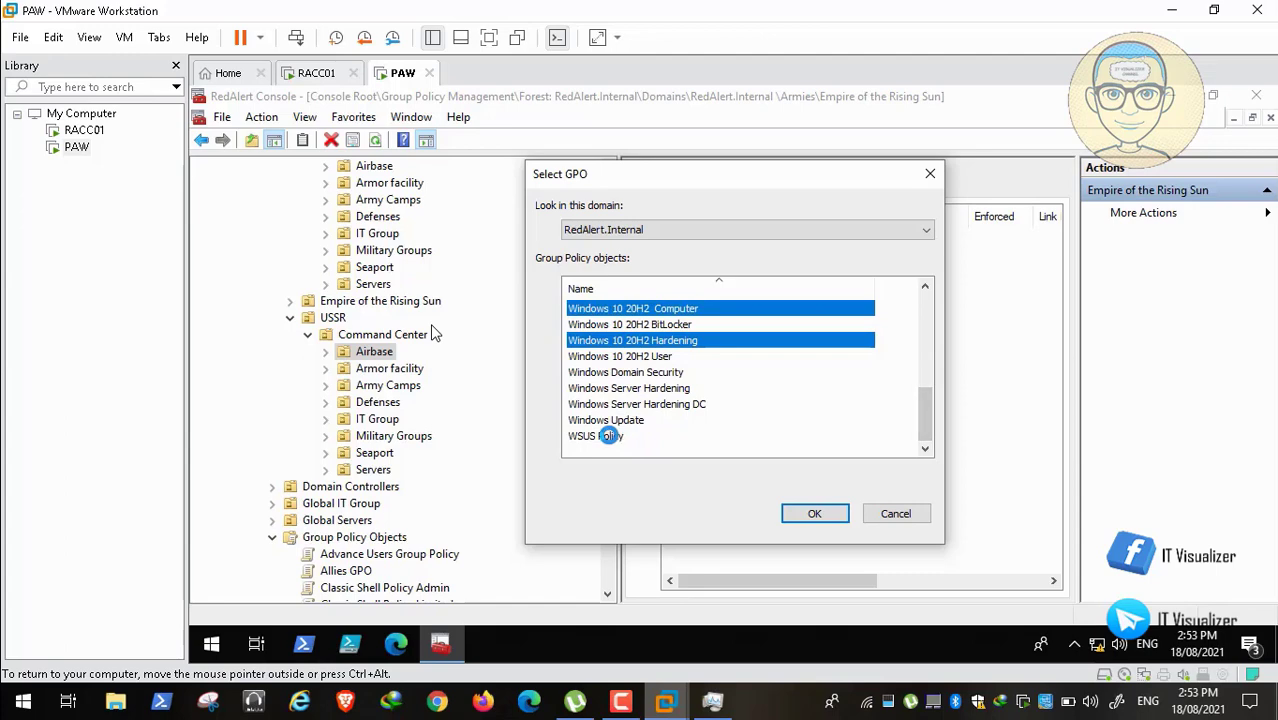
left_click(605, 436, "ctrl")
left_click(628, 420, "ctrl")
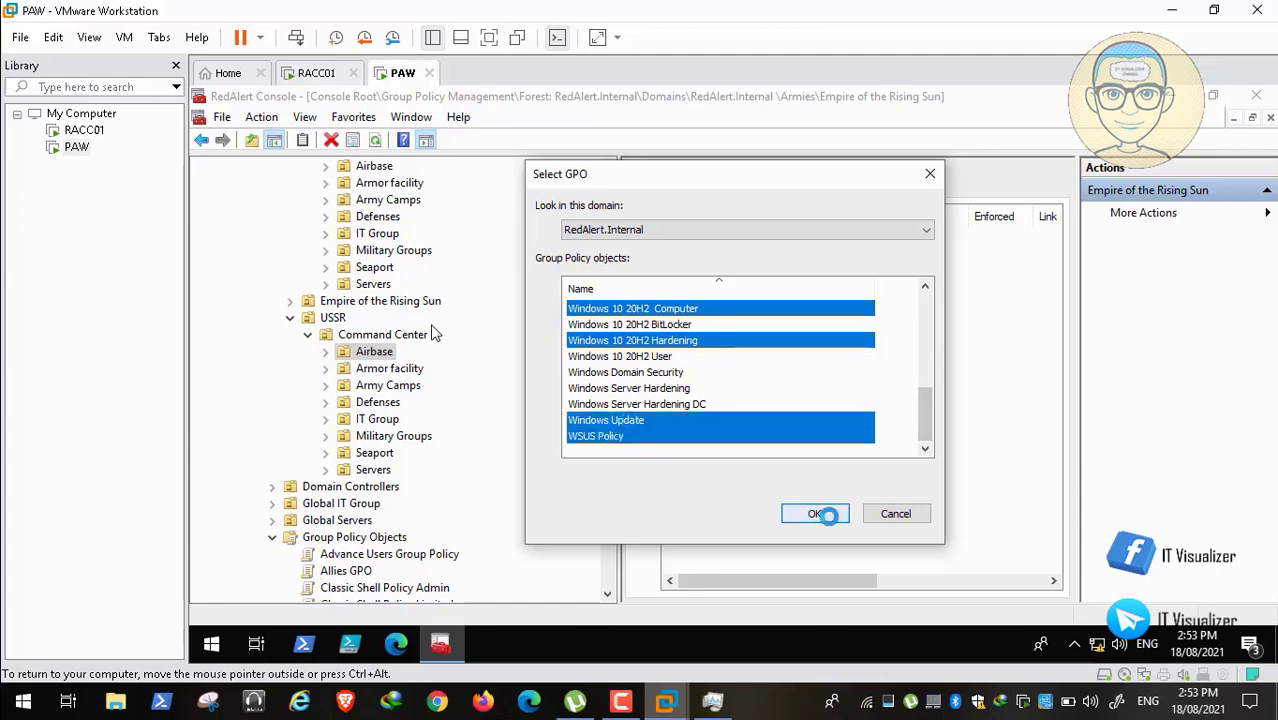
left_click(814, 513)
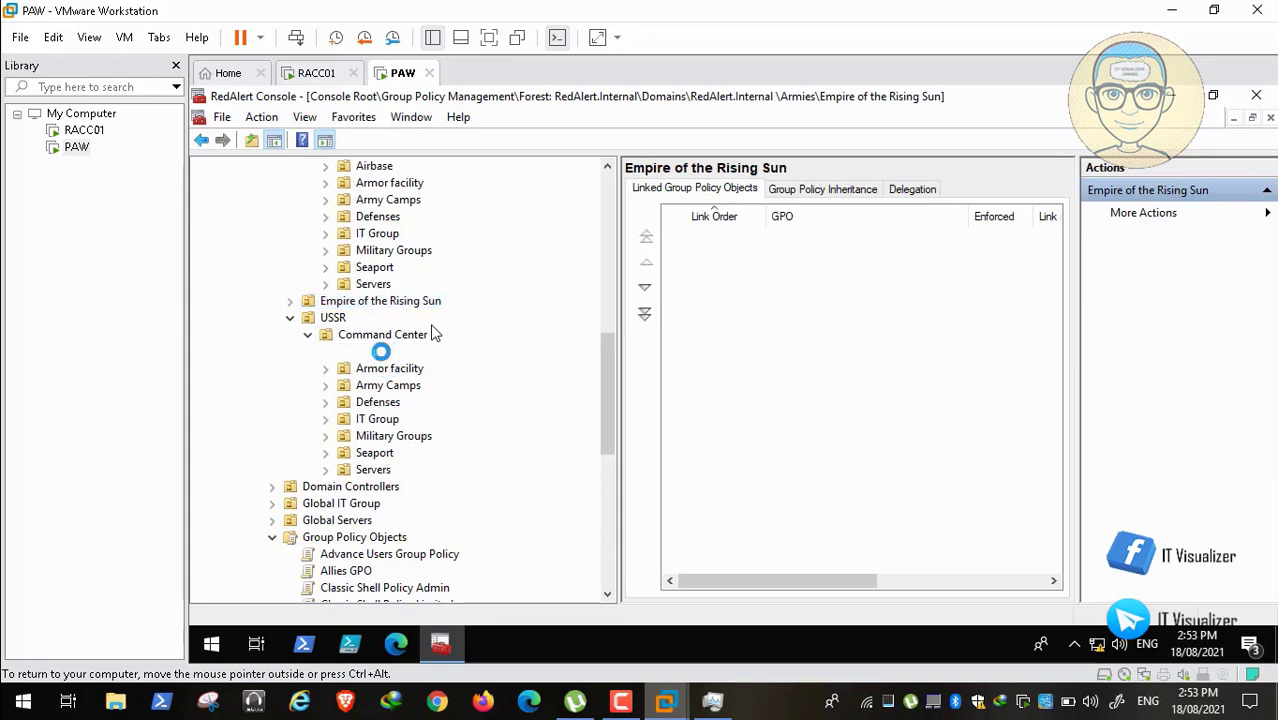
Step: Review USSR Armor facility's links, then select Edge Version 88 Computer and Office 365 ProPlus 1908 Computer to link
left_click(390, 368)
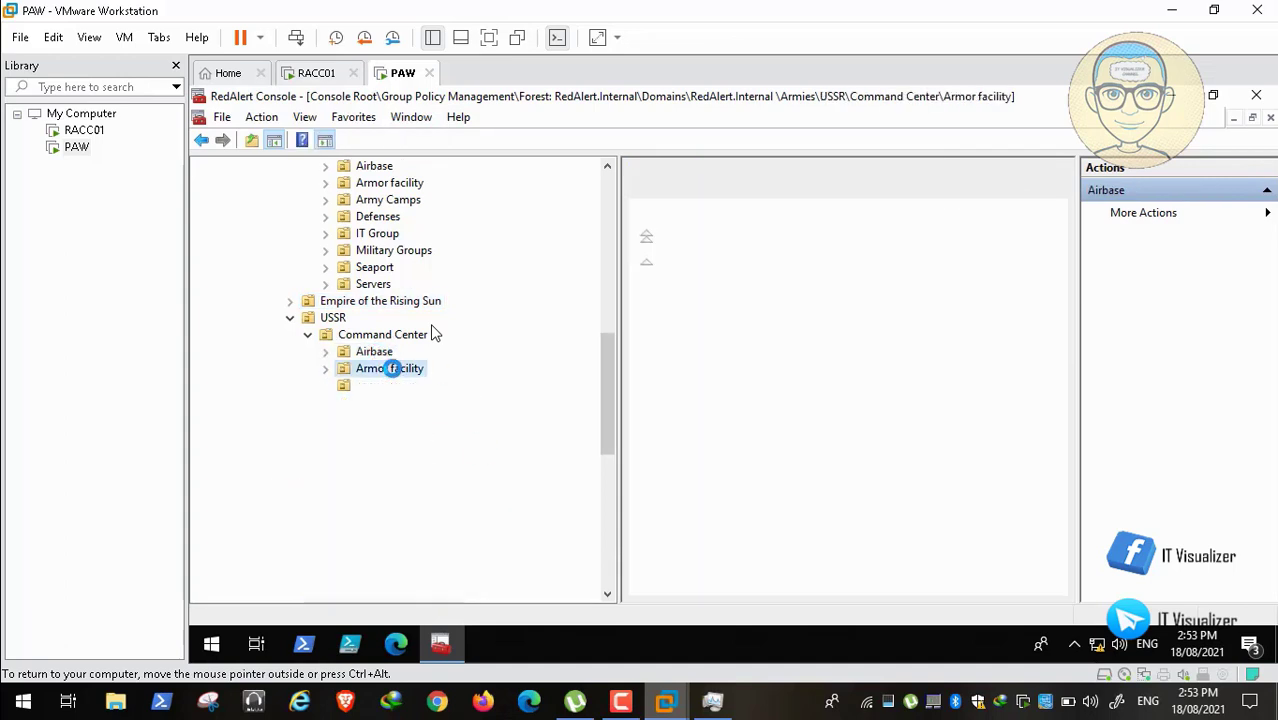
left_click(392, 385)
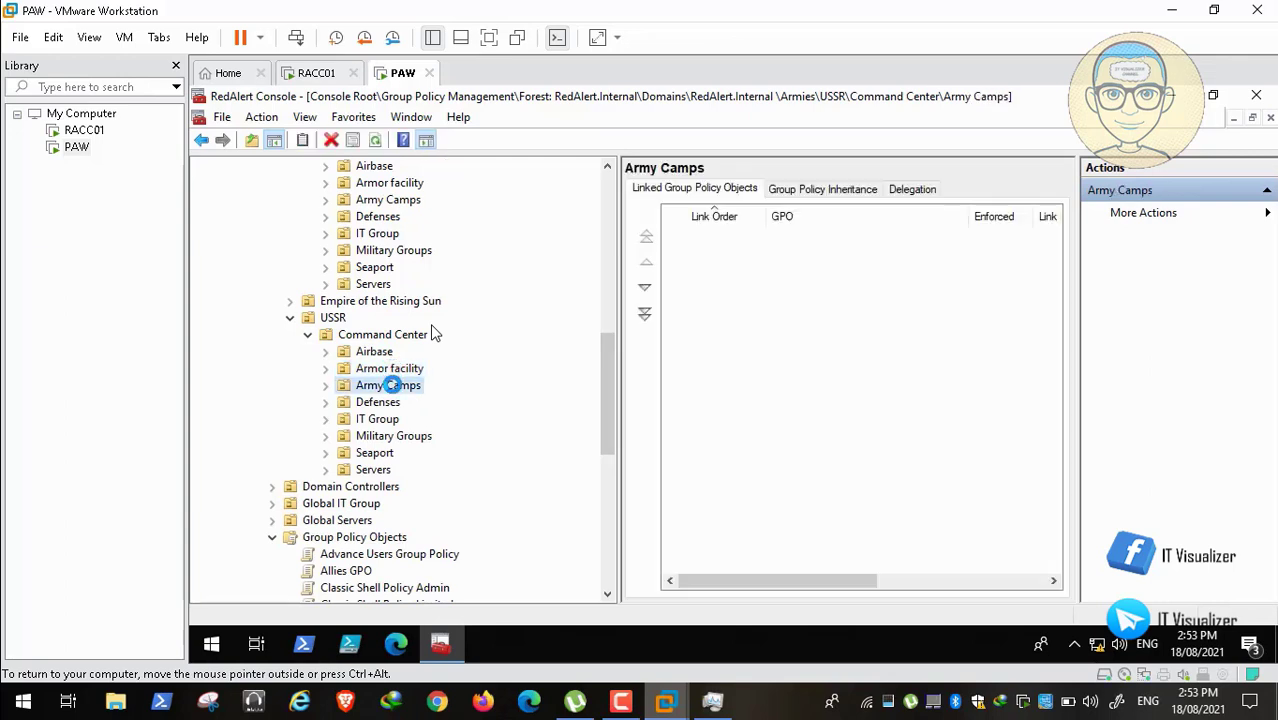
right_click(396, 370)
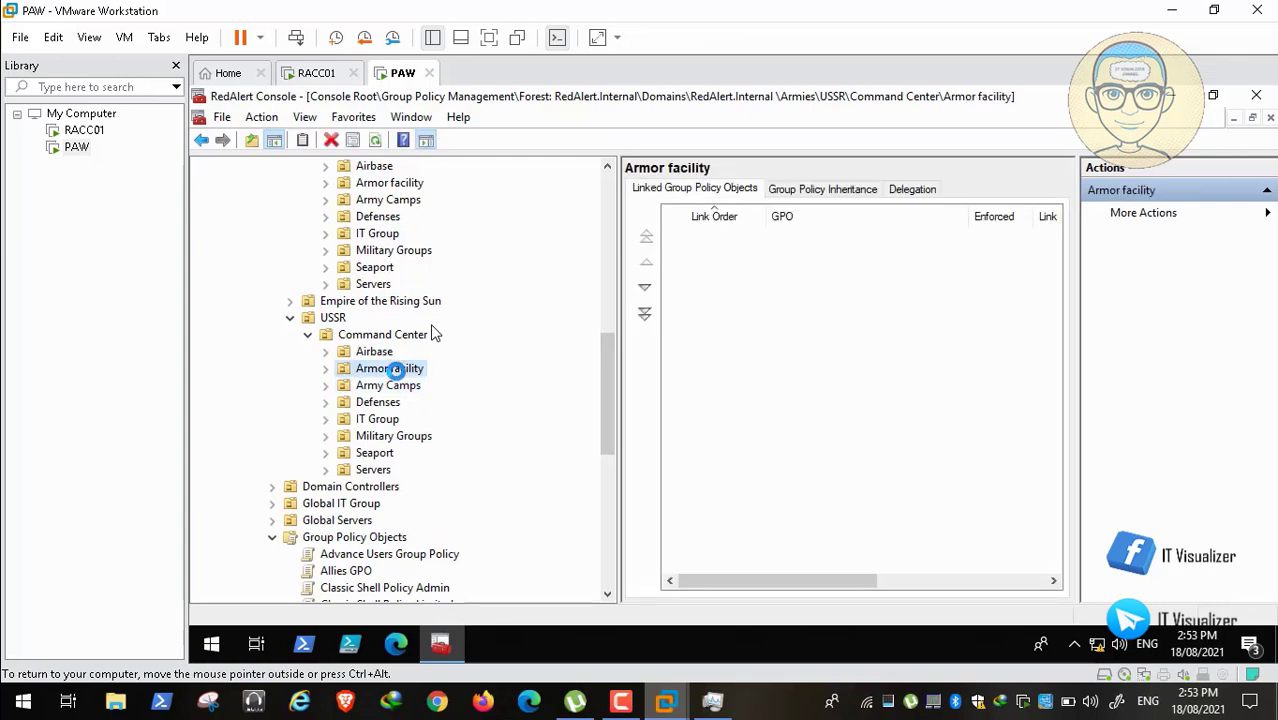
left_click(470, 326)
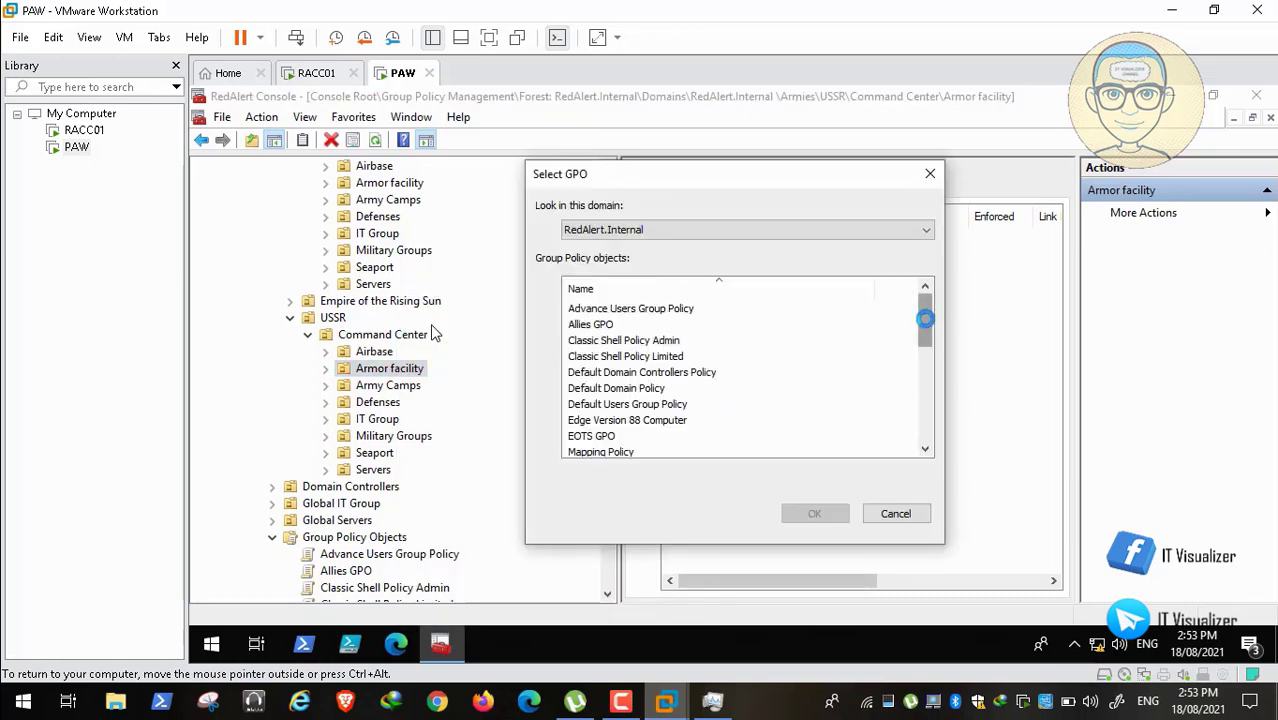
left_click_drag(924, 320, 793, 354)
left_click(632, 357)
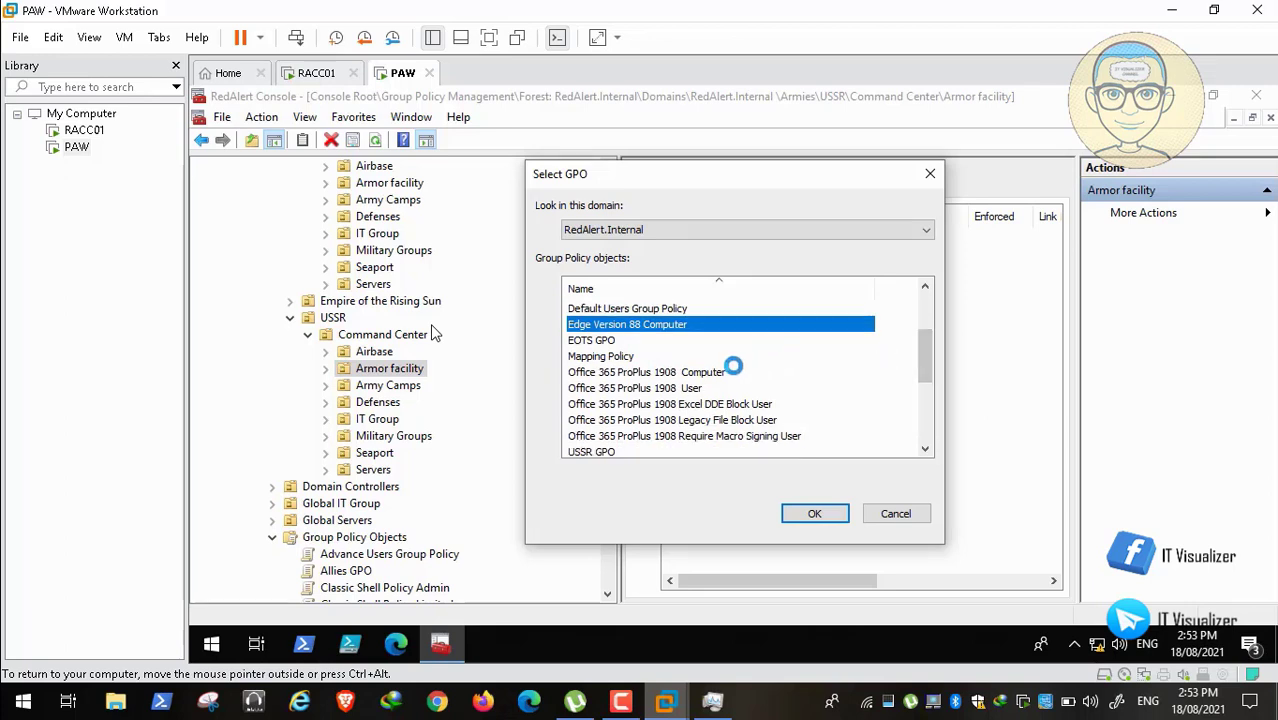
left_click(725, 370, "ctrl")
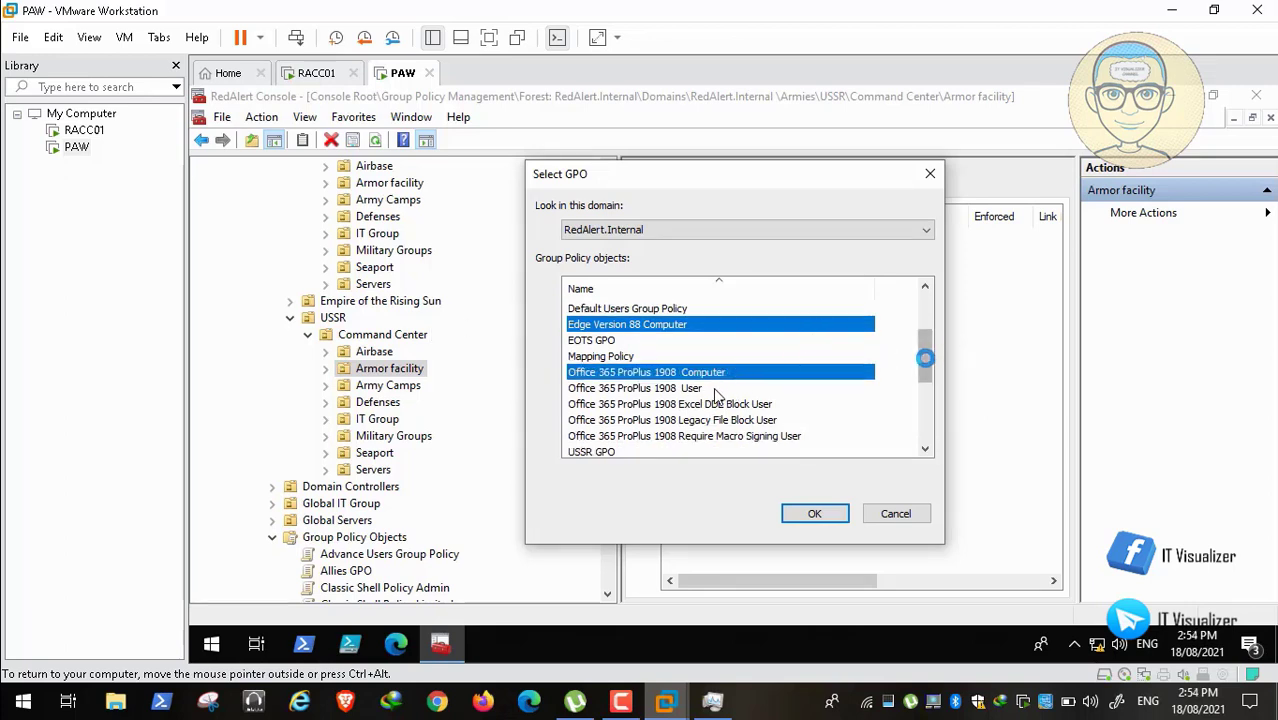
Step: Add Windows 10 20H2 Computer and Hardening, WSUS Policy and Windows Update, then confirm linking to Armor facility
left_click_drag(922, 357, 686, 388)
left_click(686, 388)
left_click(684, 420, "ctrl")
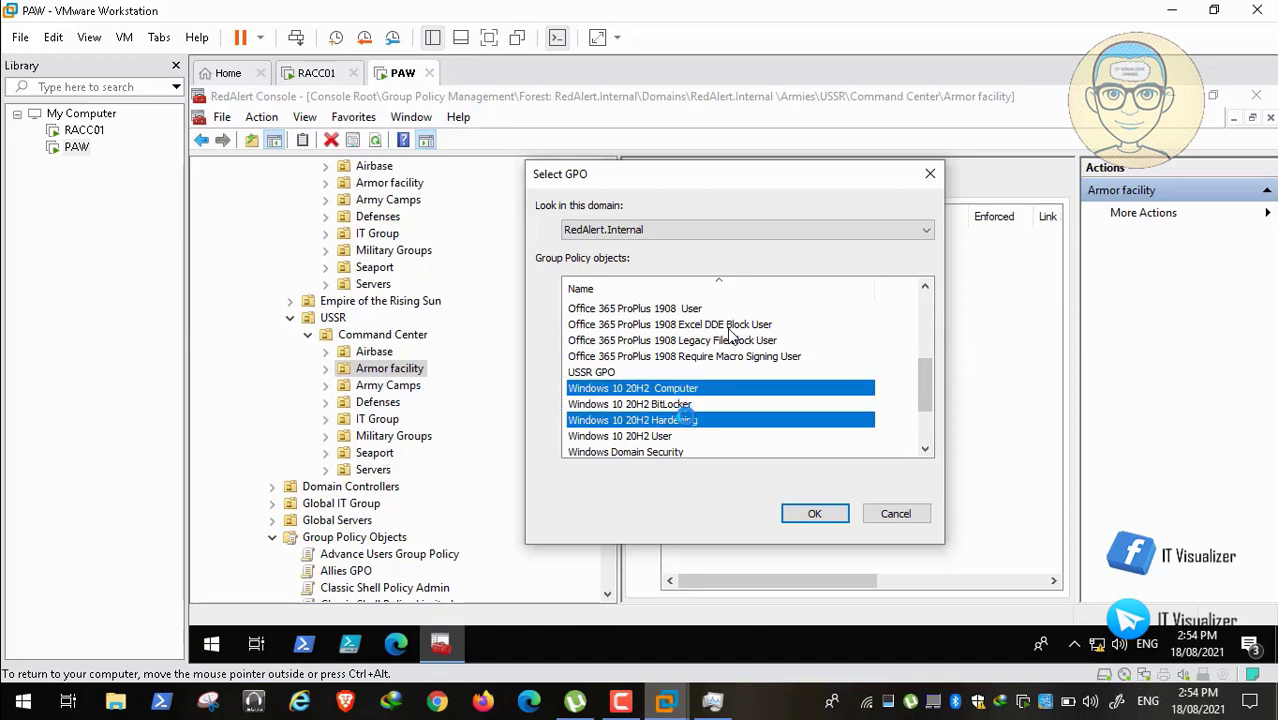
left_click_drag(901, 407, 930, 432)
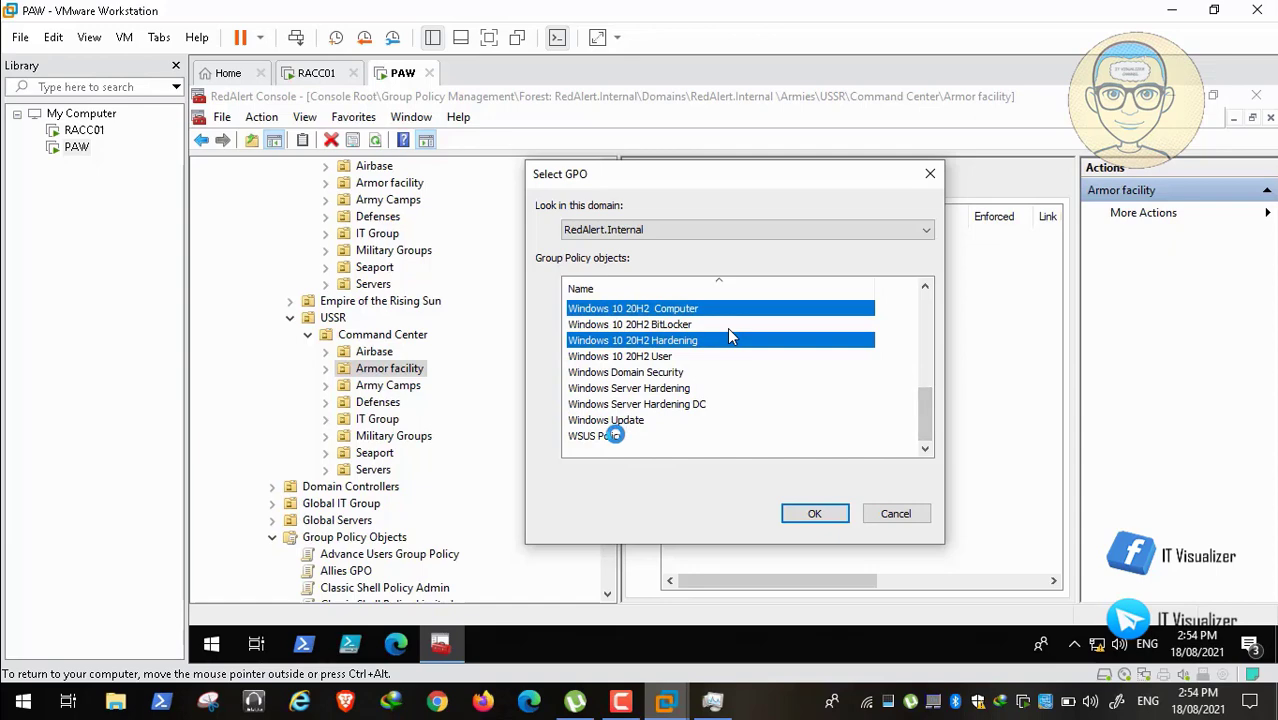
left_click(608, 436, "ctrl")
left_click(630, 420, "ctrl")
left_click(809, 511)
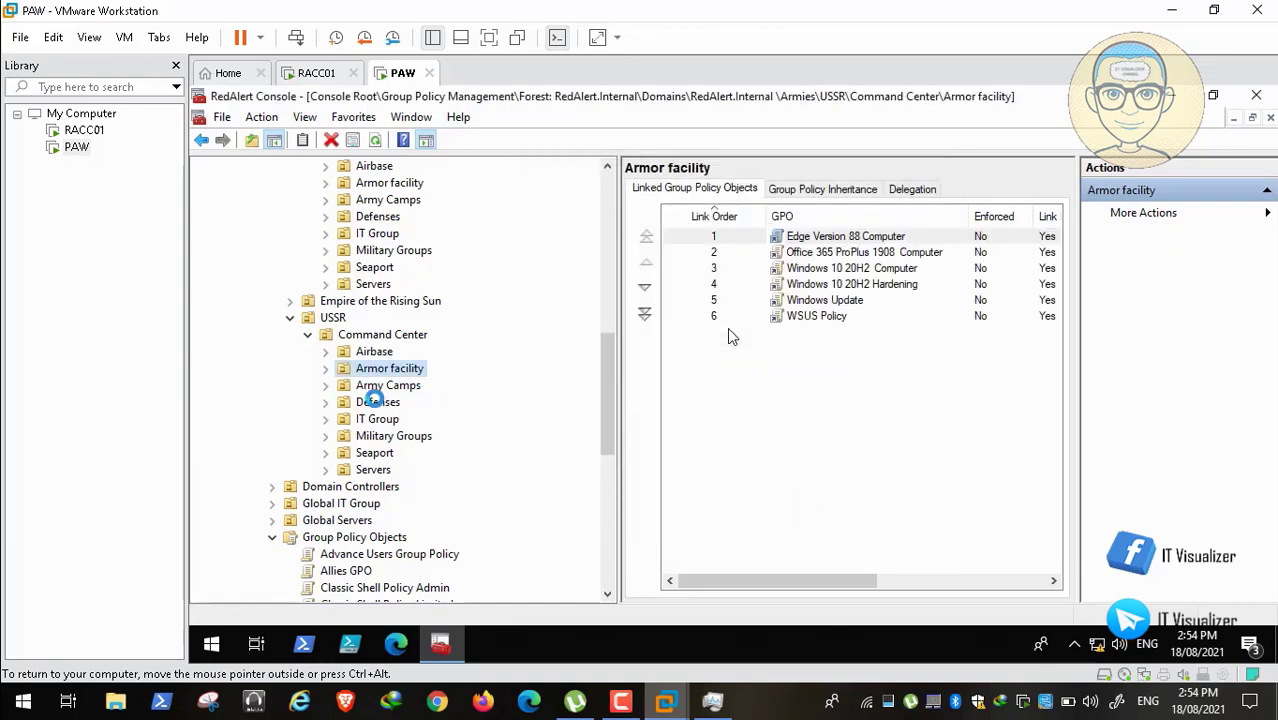
right_click(373, 400)
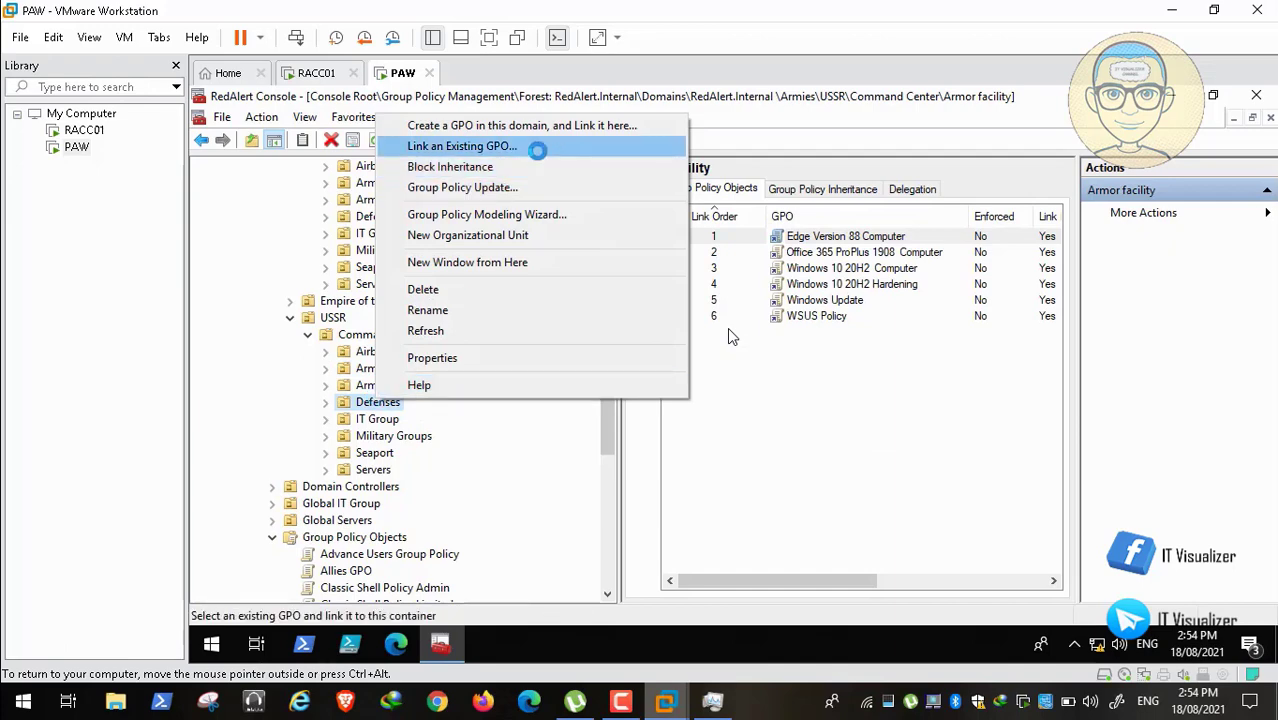
Step: For USSR's Defenses OU, select Edge Version 88 Computer and Office 365 ProPlus 1908 Computer to link
left_click(537, 147)
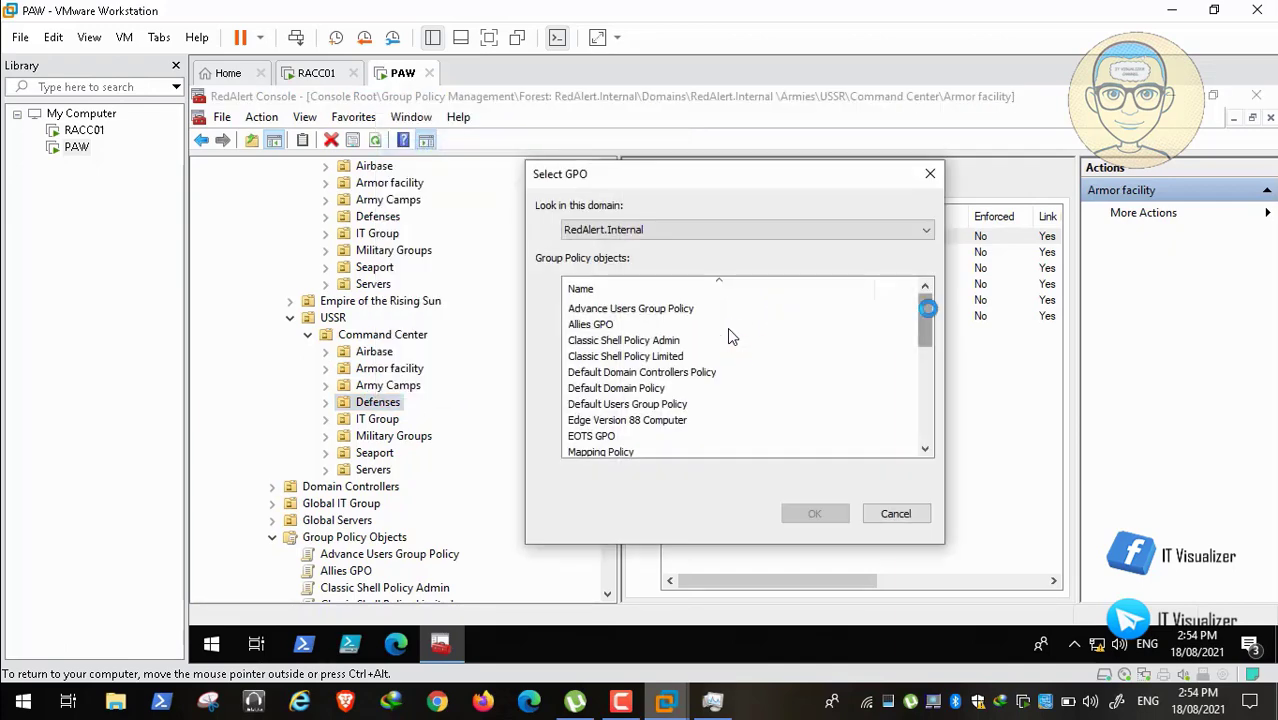
left_click_drag(927, 309, 929, 335)
left_click(662, 357)
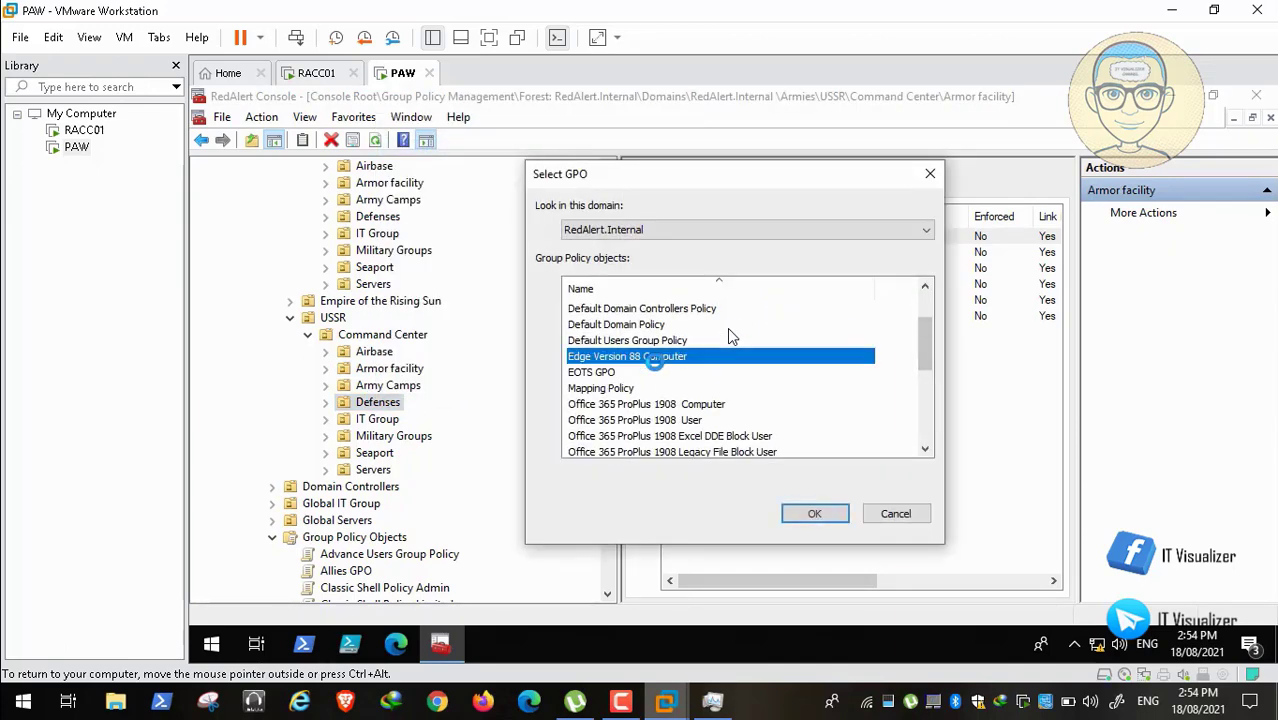
left_click_drag(925, 360, 924, 372)
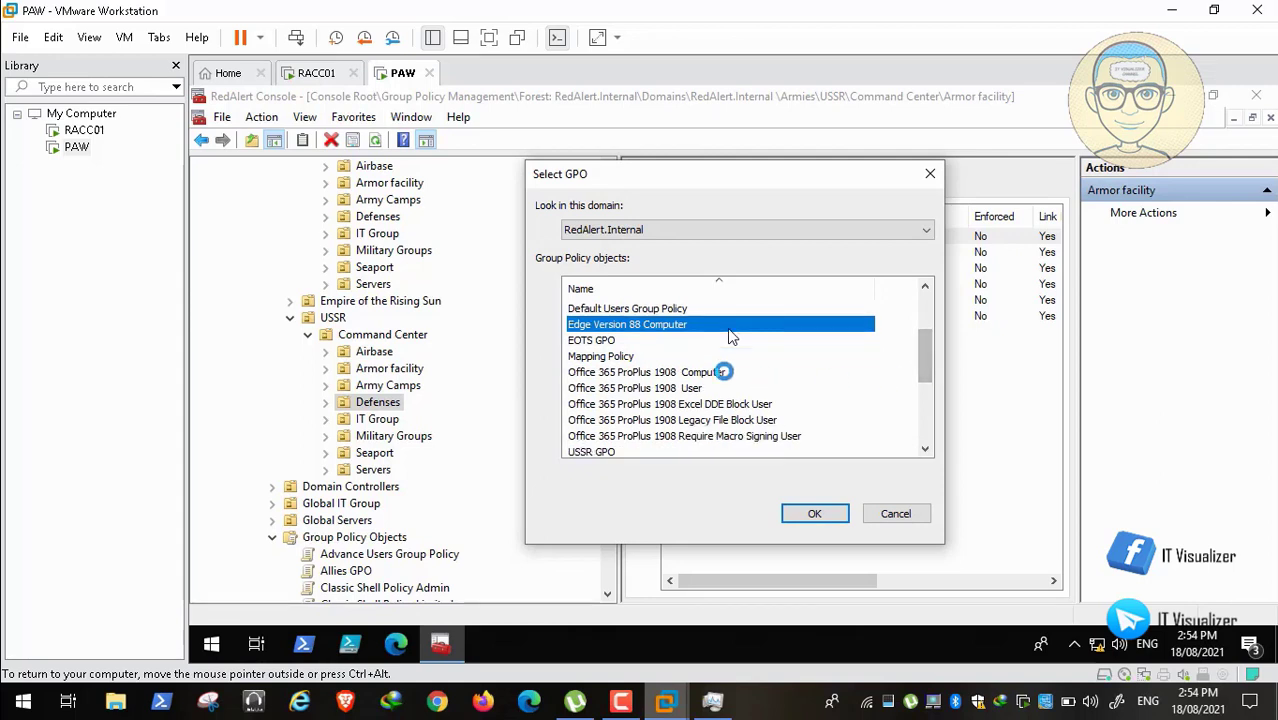
left_click(705, 372, "ctrl")
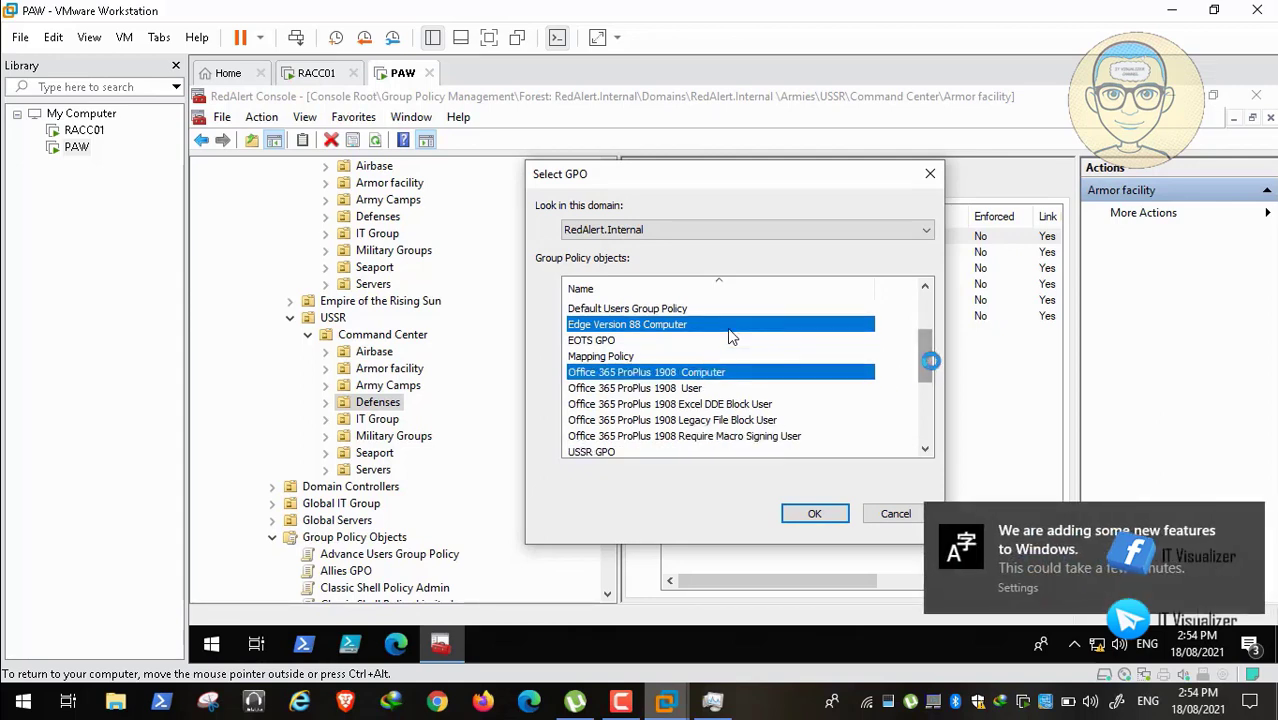
Step: Add Windows 10 20H2 Computer and Hardening, WSUS Policy and Windows Update, then confirm linking to Defenses
left_click_drag(921, 360, 922, 378)
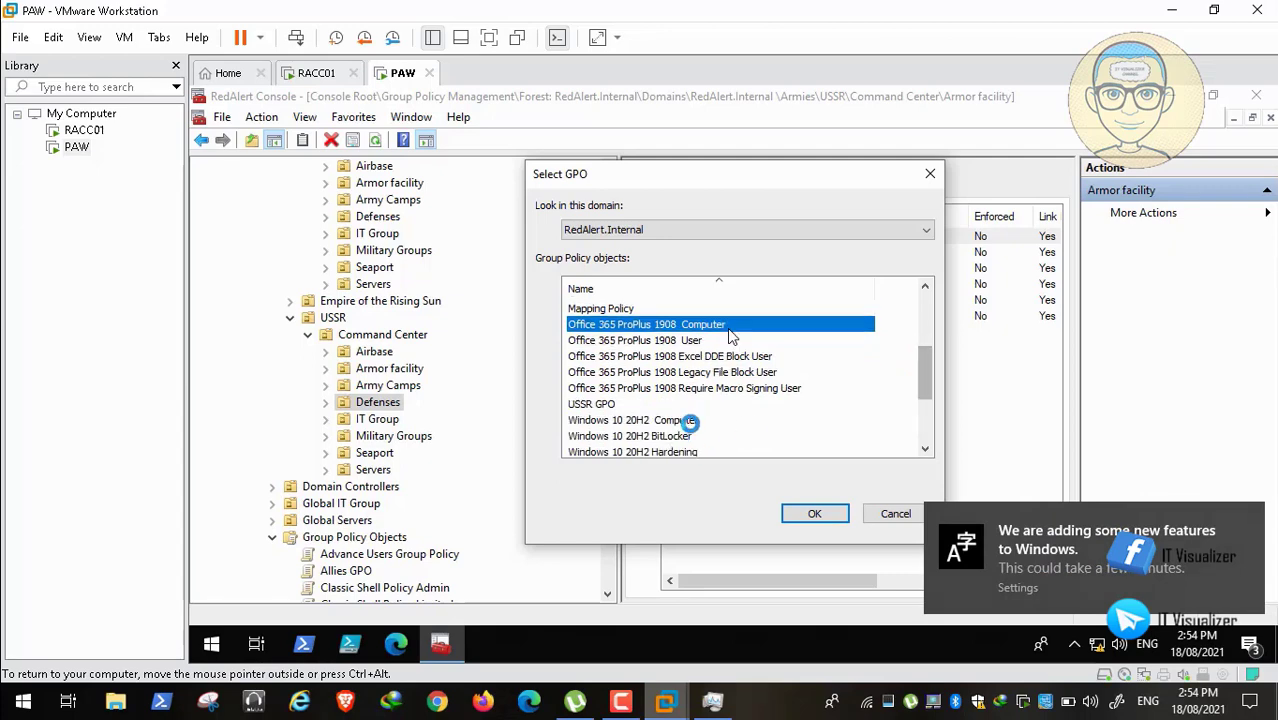
left_click(688, 420, "ctrl")
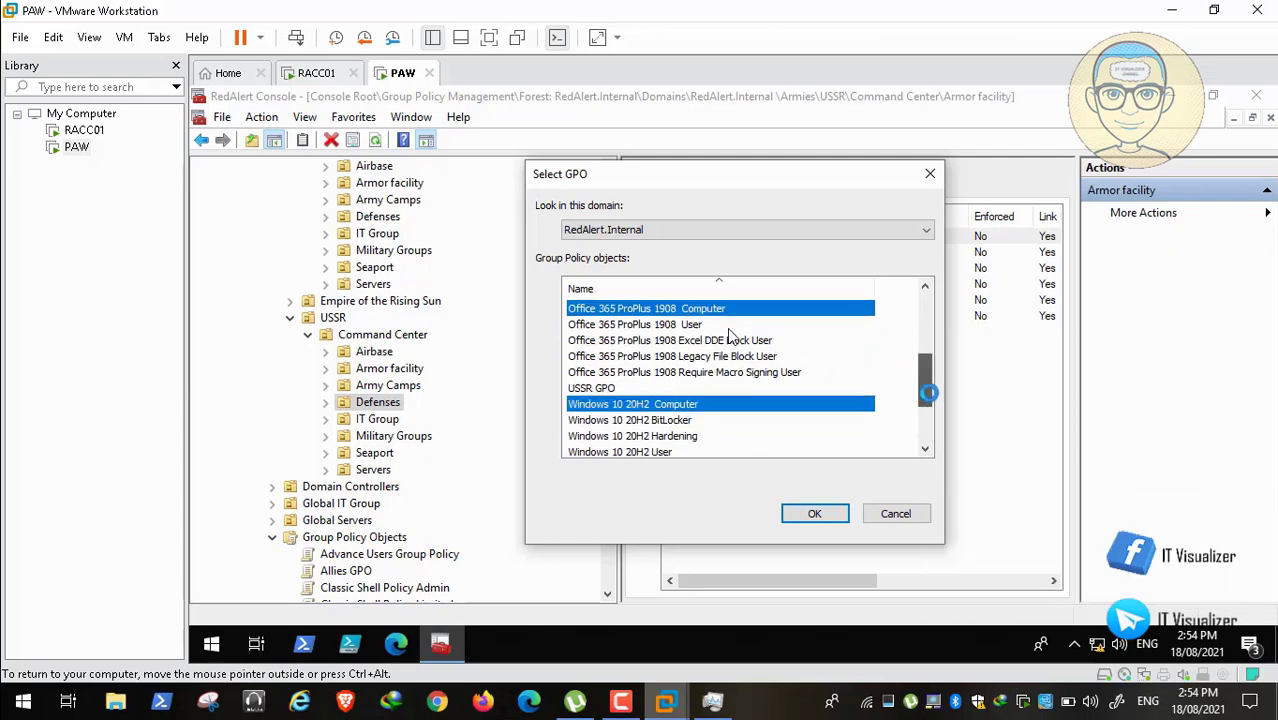
scroll(927, 371, "down", 1)
left_click(678, 387, "ctrl")
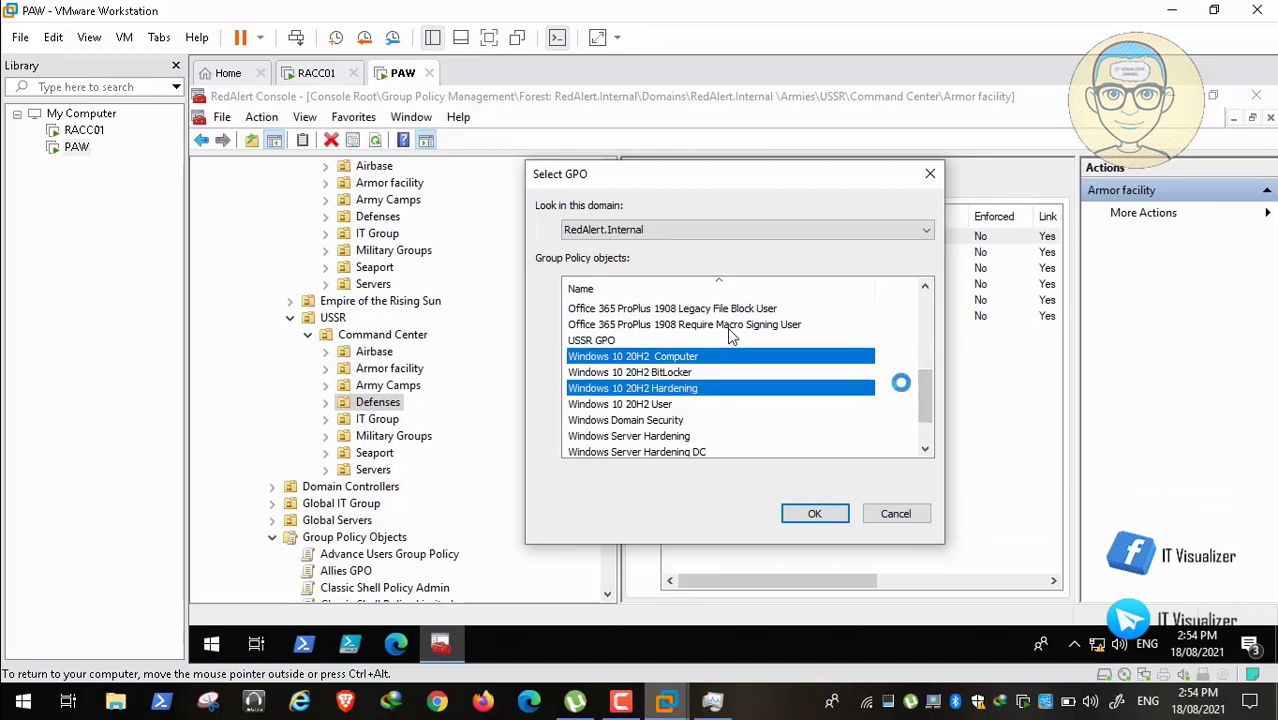
scroll(928, 431, "down", 1)
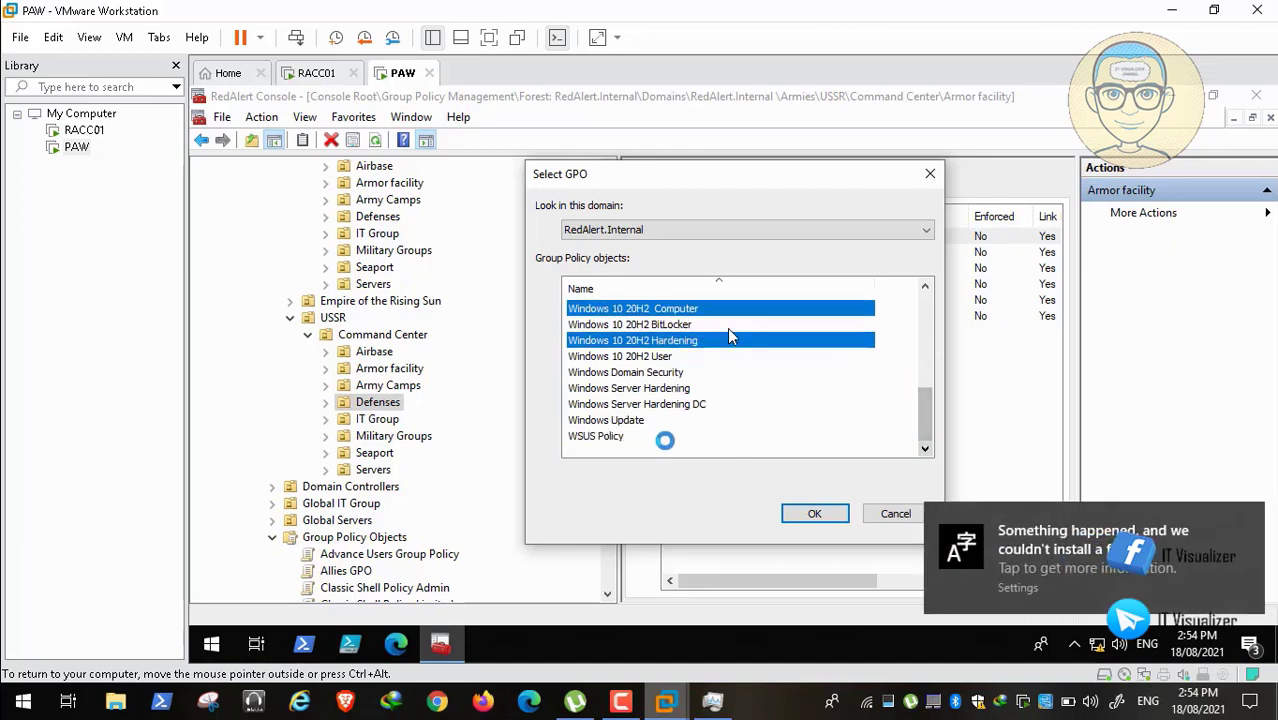
left_click(613, 432, "ctrl")
left_click(613, 420, "ctrl")
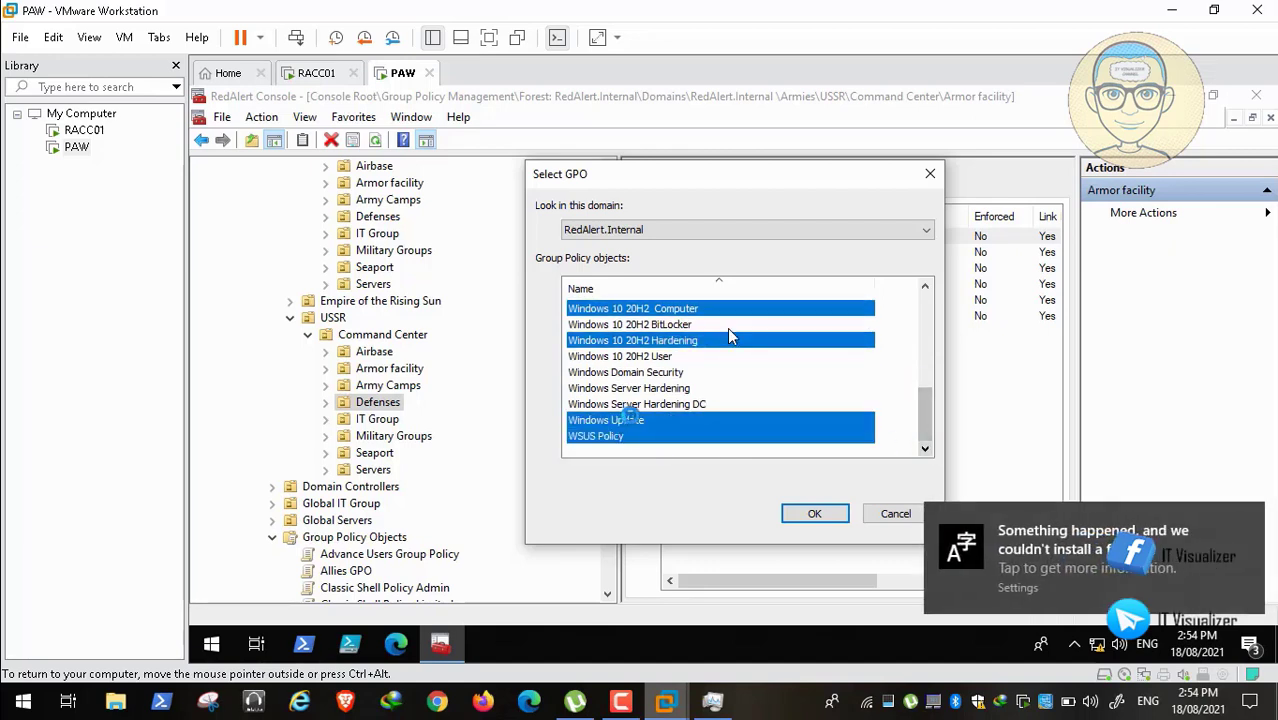
left_click(807, 513)
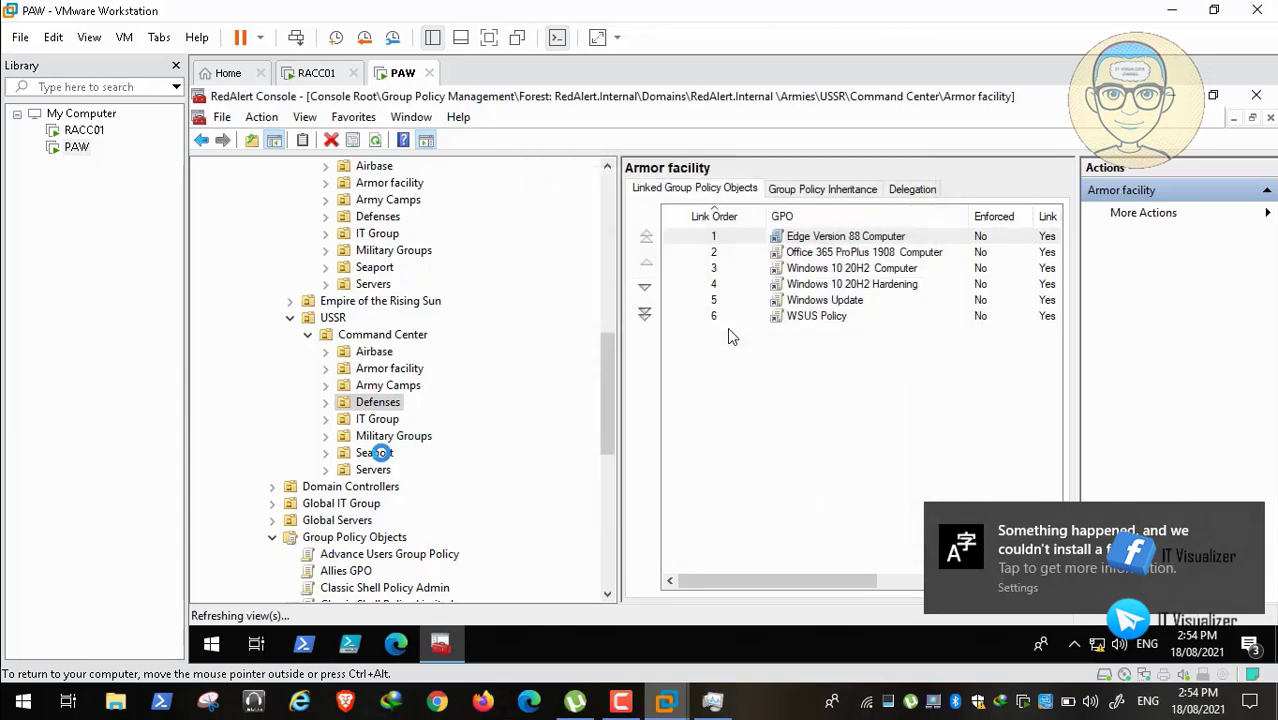
right_click(375, 452)
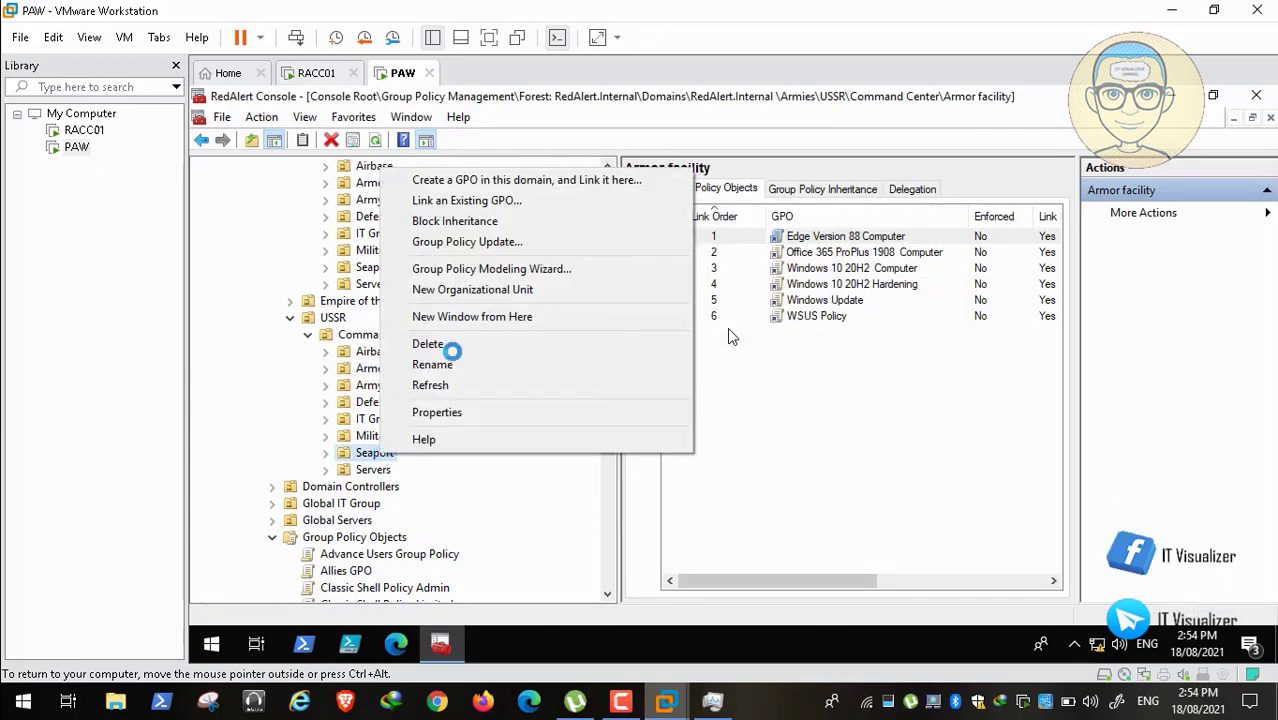
Step: Link Edge 88, Office 365 Computer, Windows 10 20H2 Computer/Hardening, WSUS Policy and Windows Update to USSR's Seaport
left_click(466, 200)
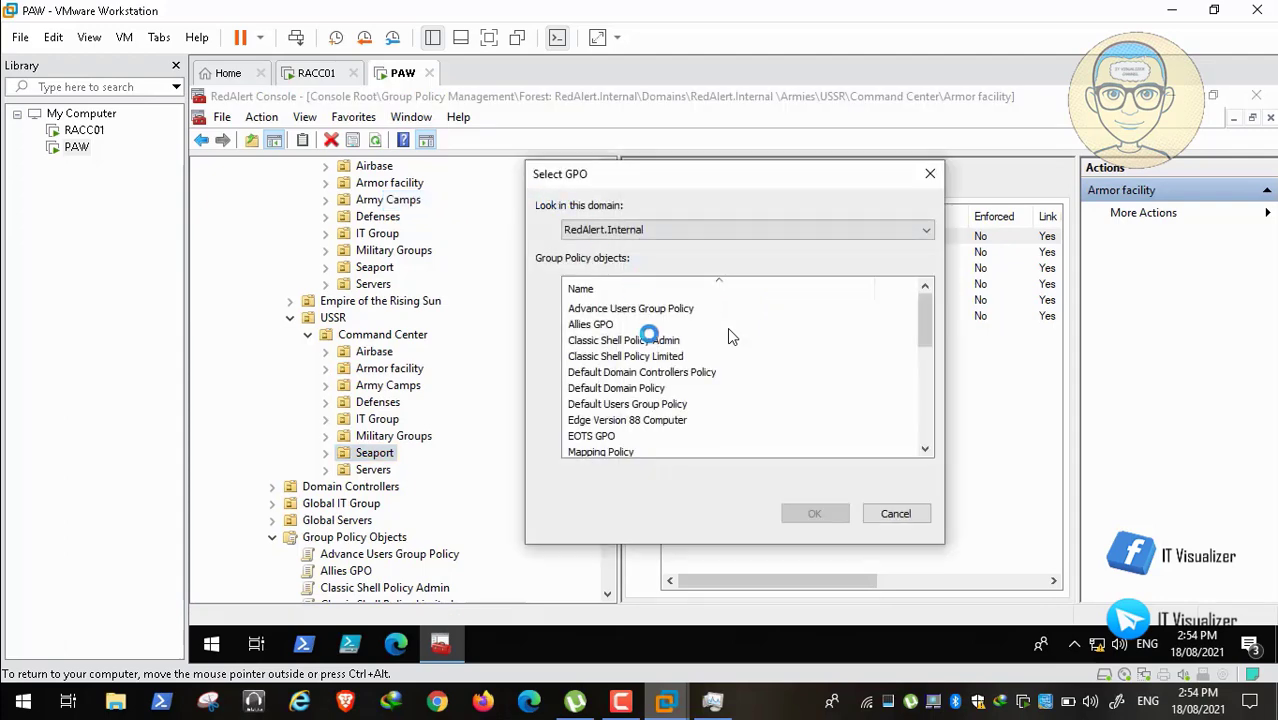
left_click(660, 420)
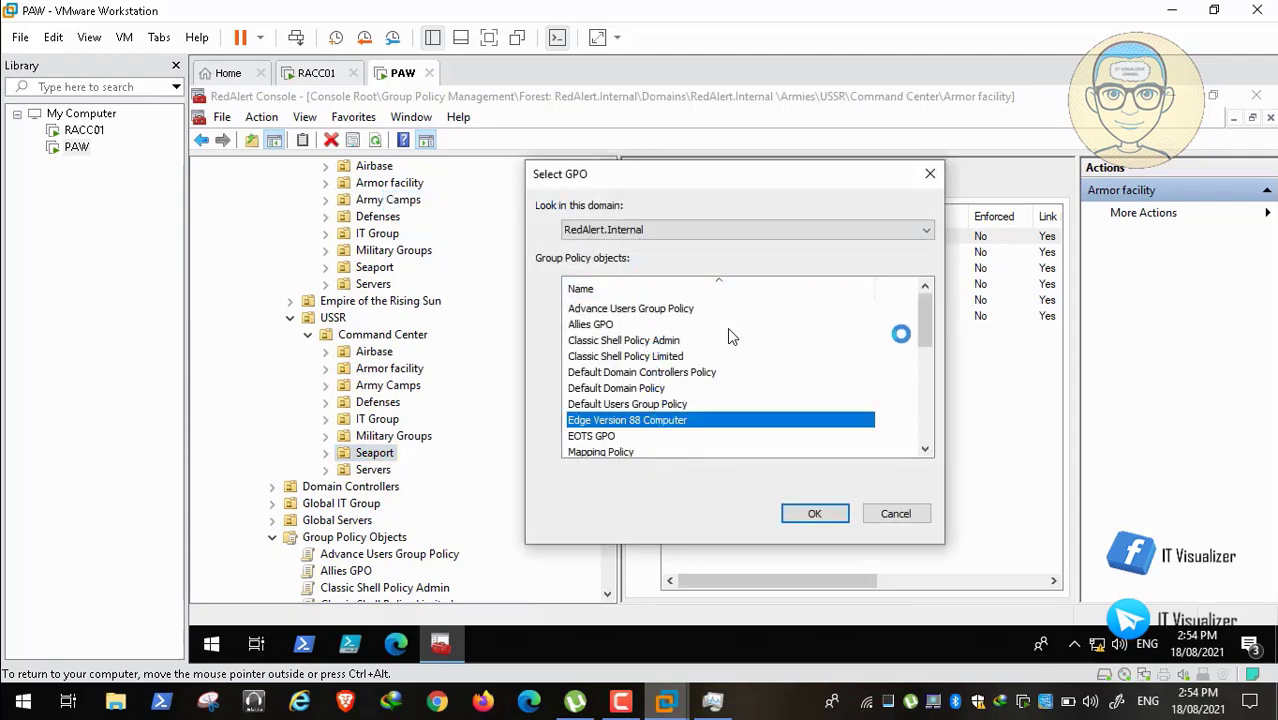
left_click_drag(922, 320, 930, 341)
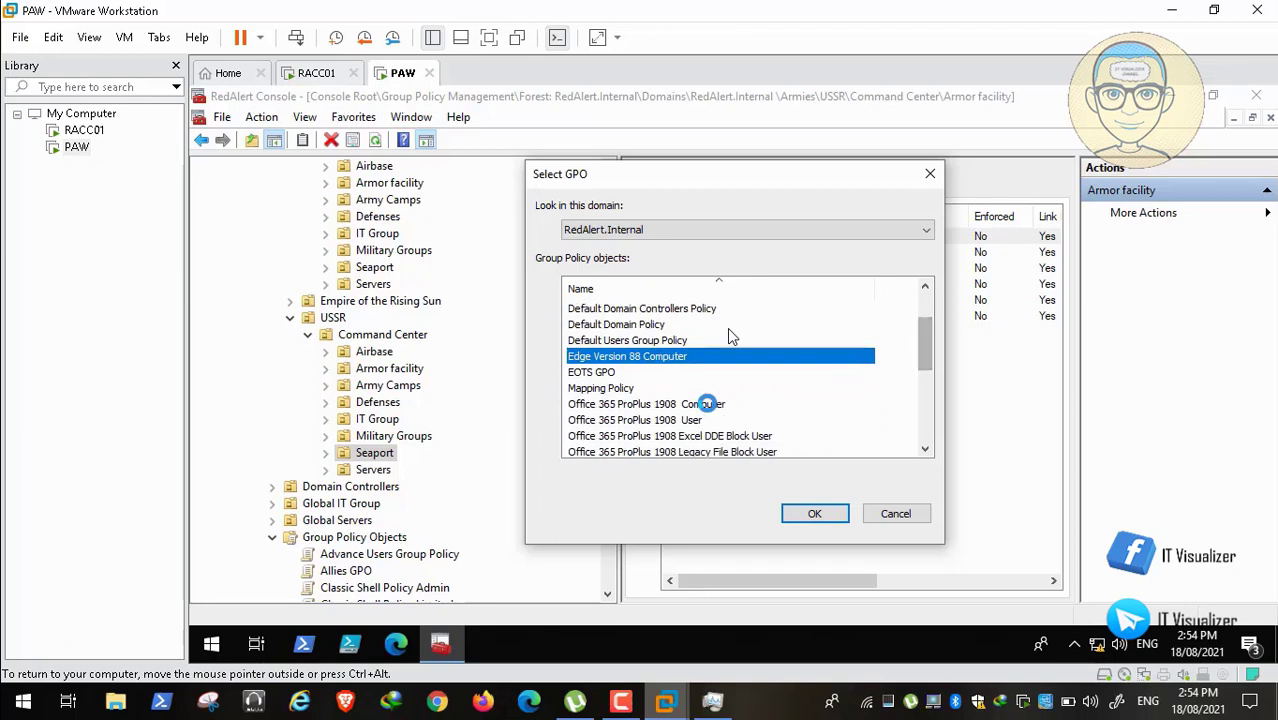
left_click(705, 404, "ctrl")
left_click_drag(921, 342, 927, 373)
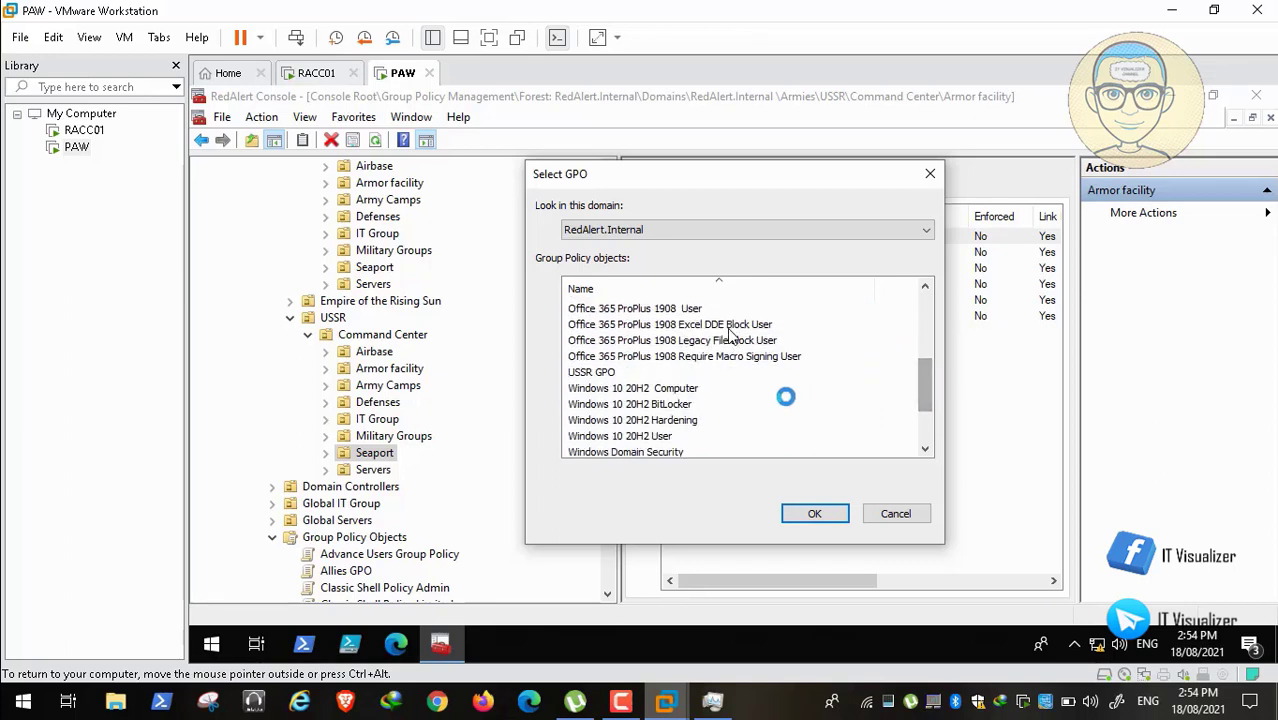
left_click(670, 387, "ctrl")
left_click(675, 418, "ctrl")
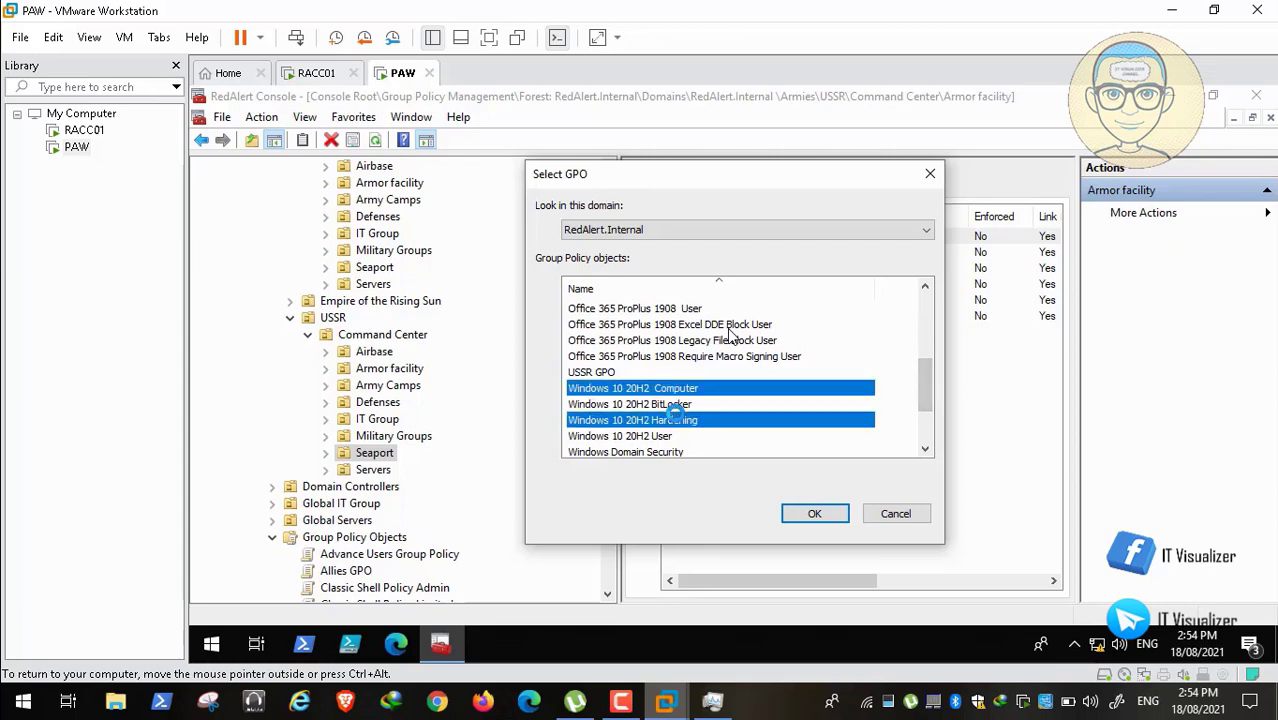
left_click_drag(924, 380, 924, 408)
left_click(622, 438, "ctrl")
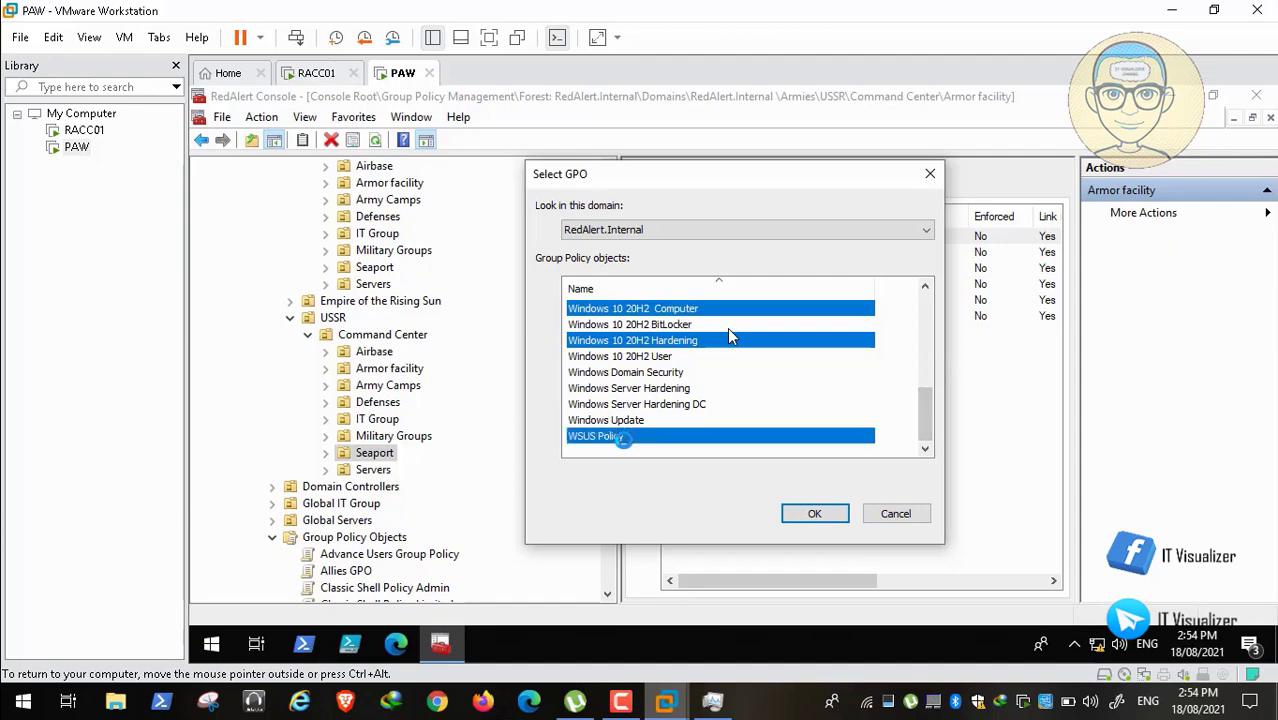
left_click(632, 417, "ctrl")
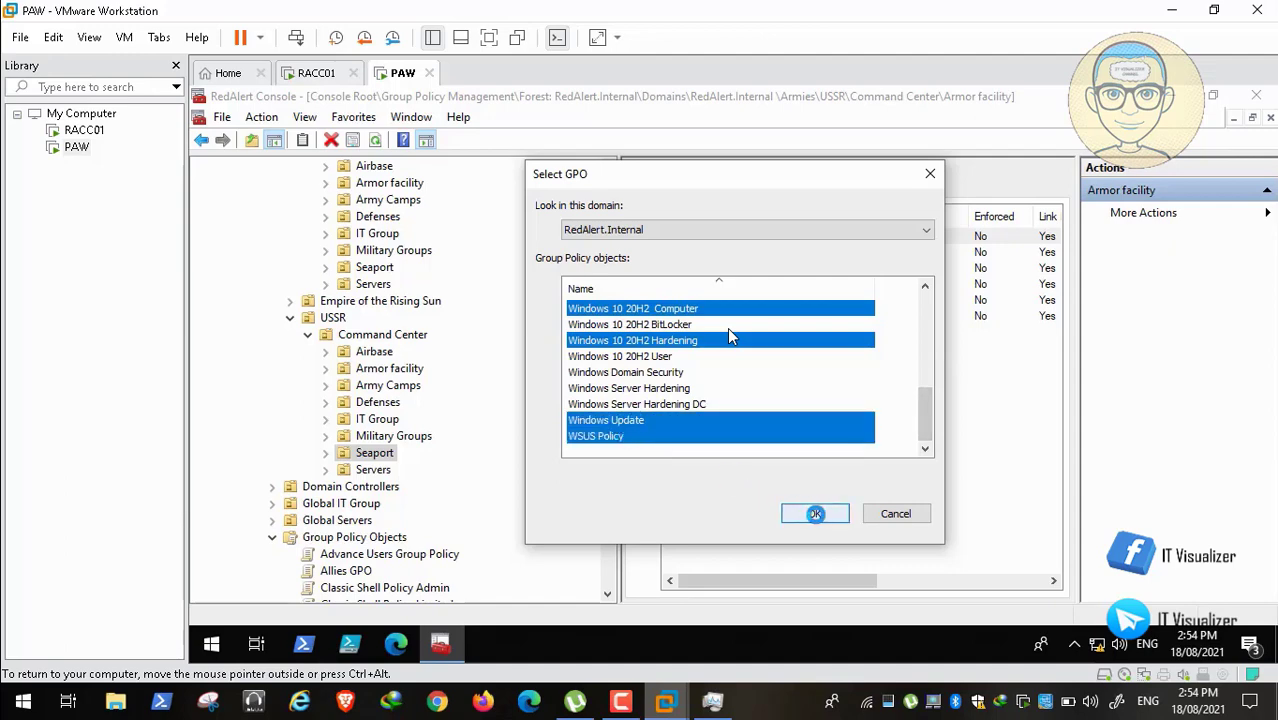
left_click(814, 513)
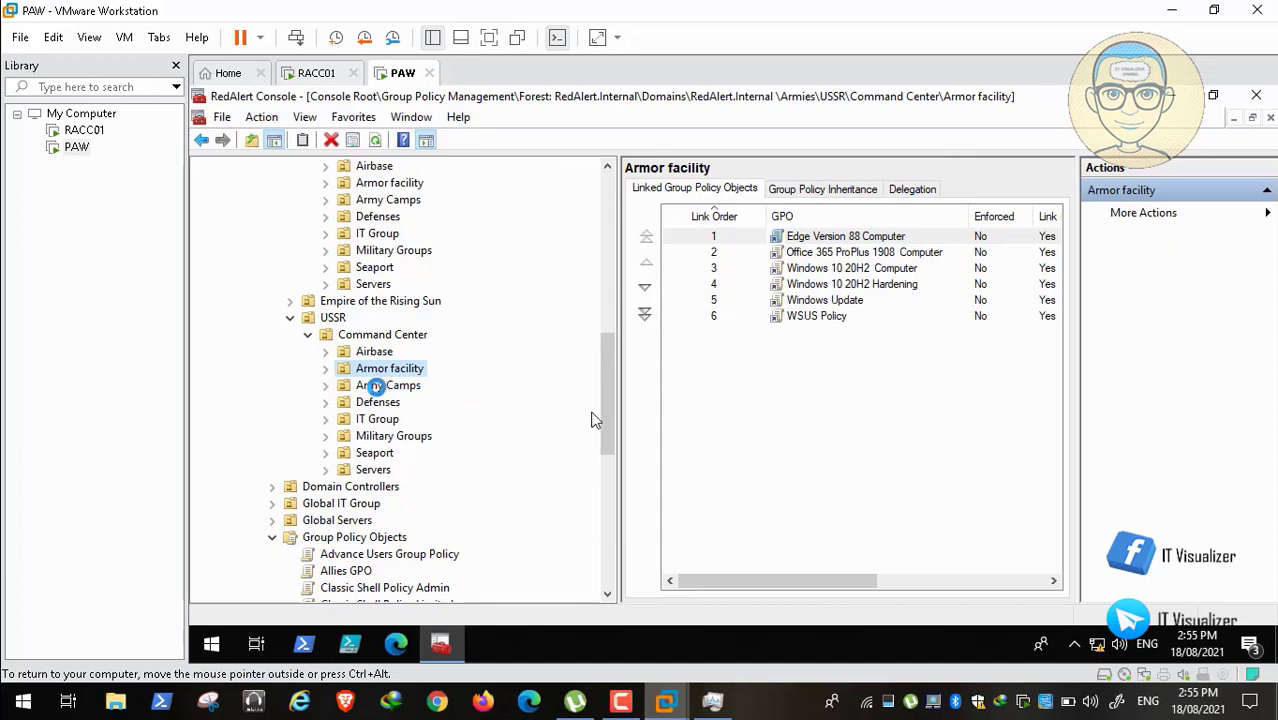
left_click(388, 386)
Step: Start linking an existing GPO to the USSR Army Camps OU
right_click(380, 388)
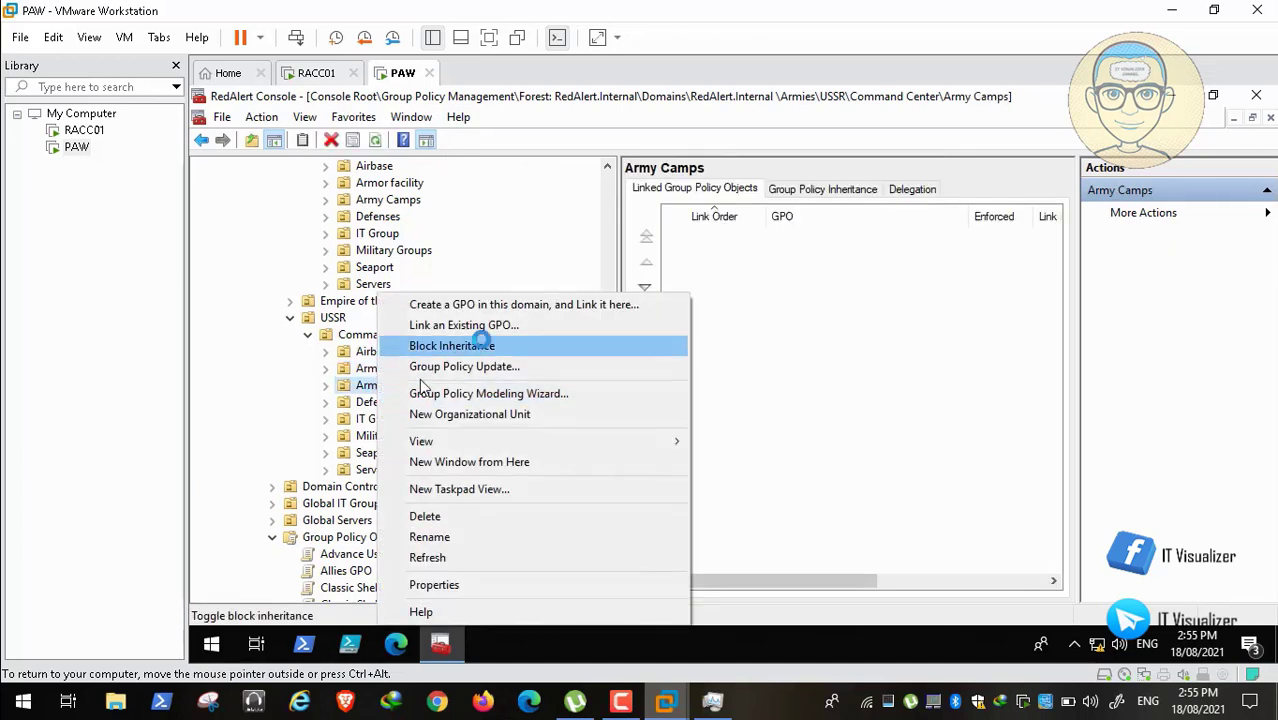
left_click(490, 325)
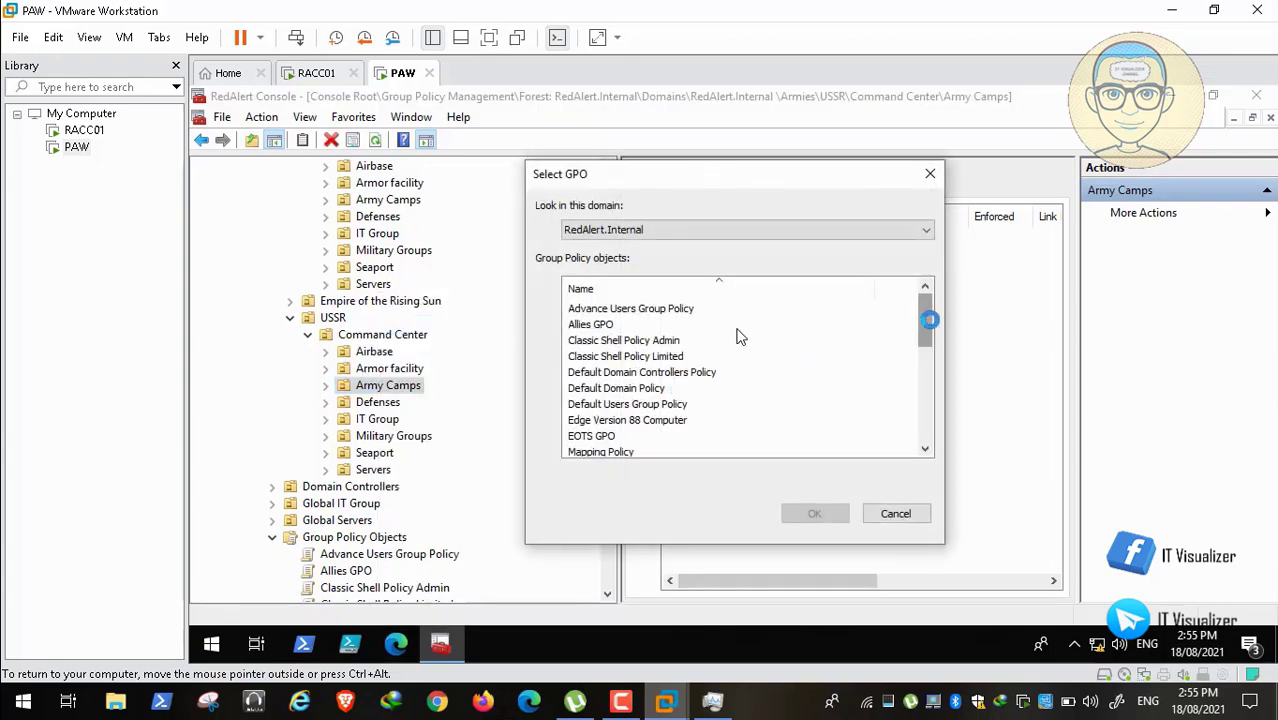
mouse_move(927, 320)
left_mouse_down()
mouse_move(925, 333)
mouse_move(925, 321)
left_mouse_up()
scroll(668, 418, "down", 2)
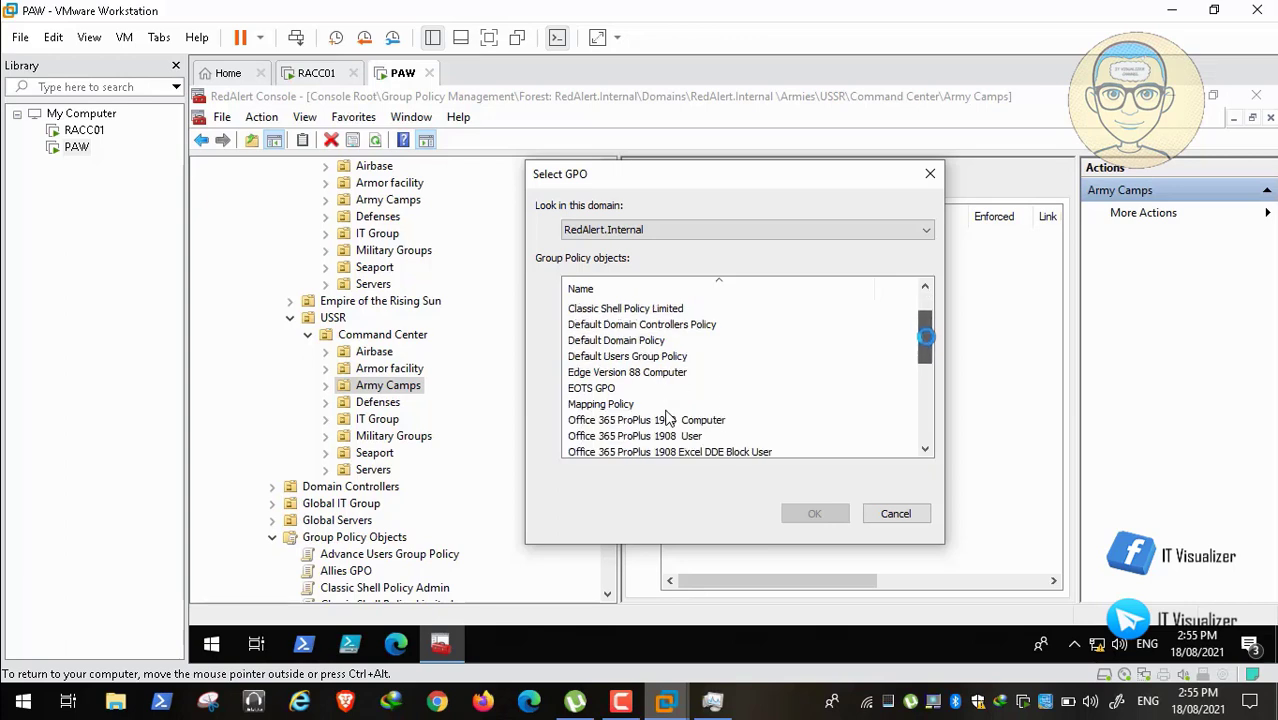
Step: Select Office 365 ProPlus 1908 User, Excel DDE Block, Legacy File Block, Require Macro Signing, and Windows 10 20H2 User
left_click(688, 405)
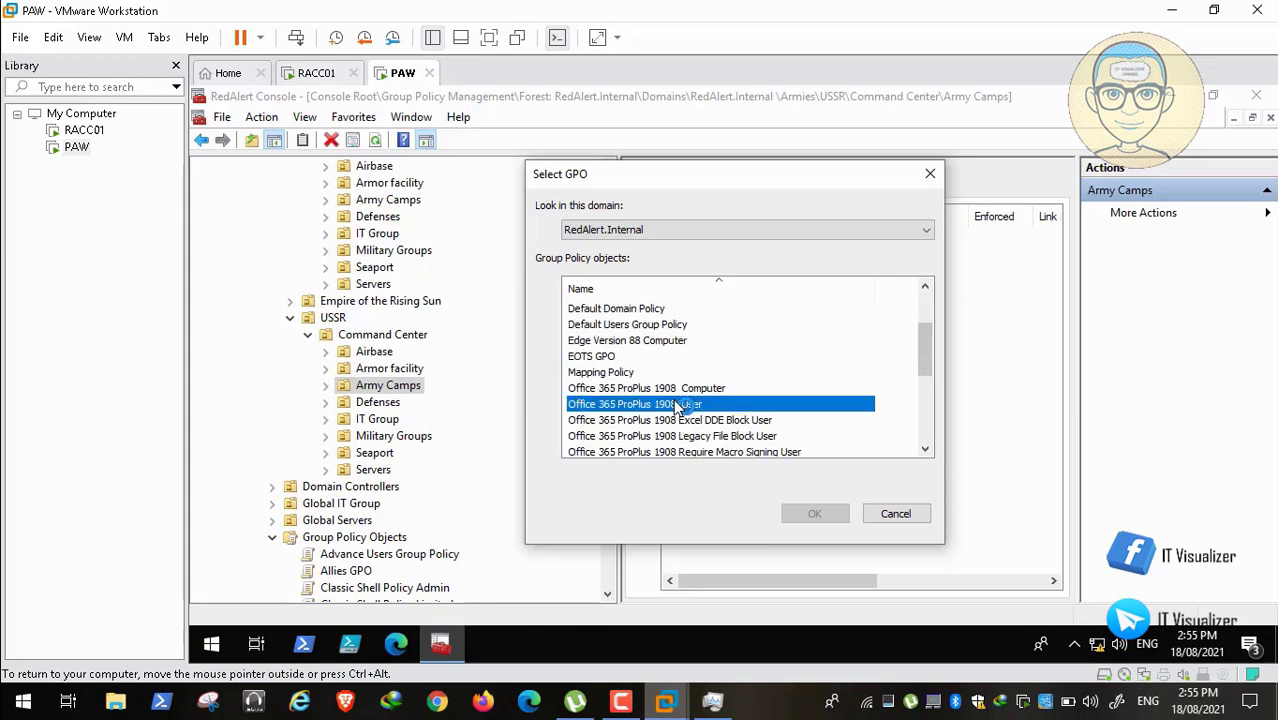
left_click(731, 421, "ctrl")
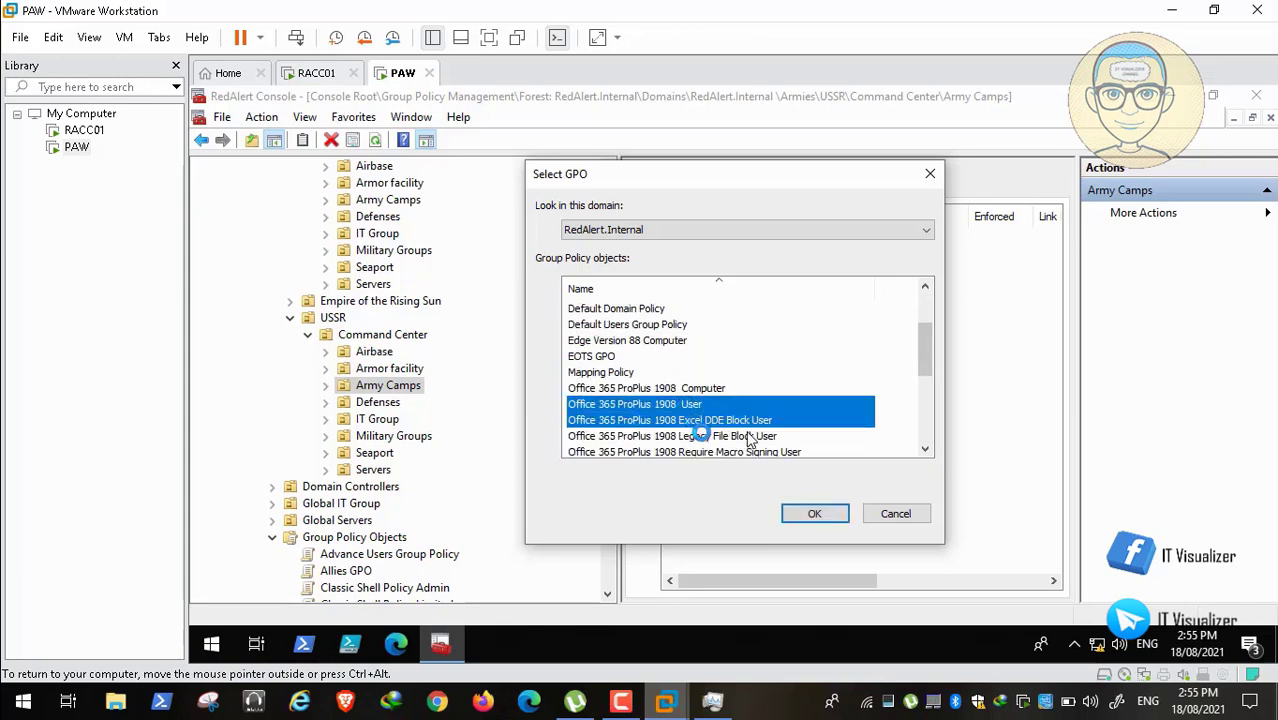
left_click(748, 437, "ctrl")
left_click_drag(923, 345, 926, 370)
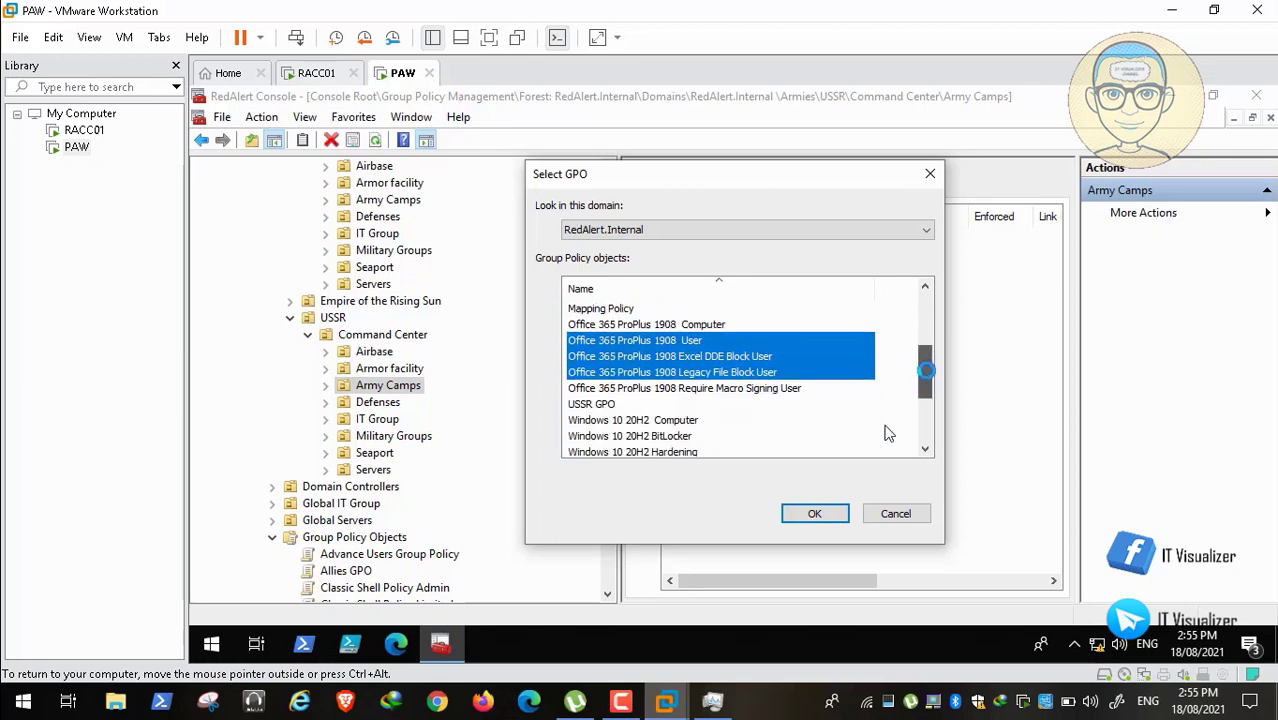
left_click(735, 388, "ctrl")
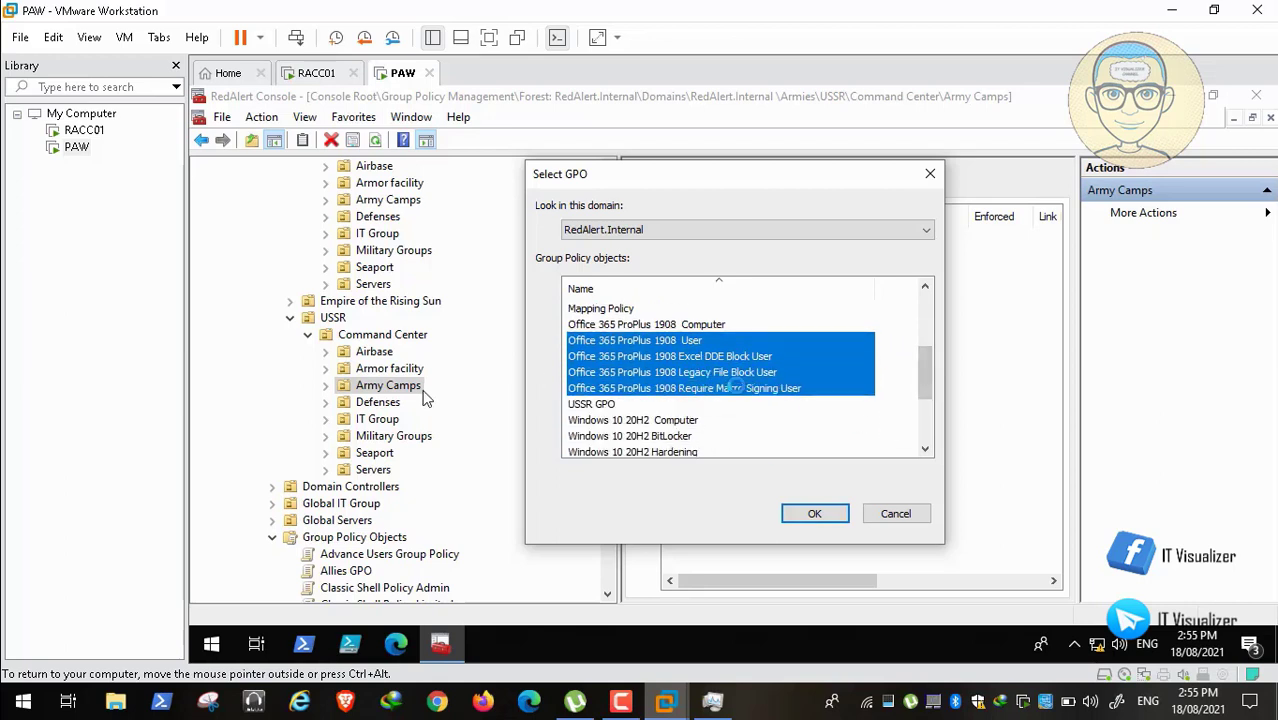
left_click_drag(931, 365, 928, 389)
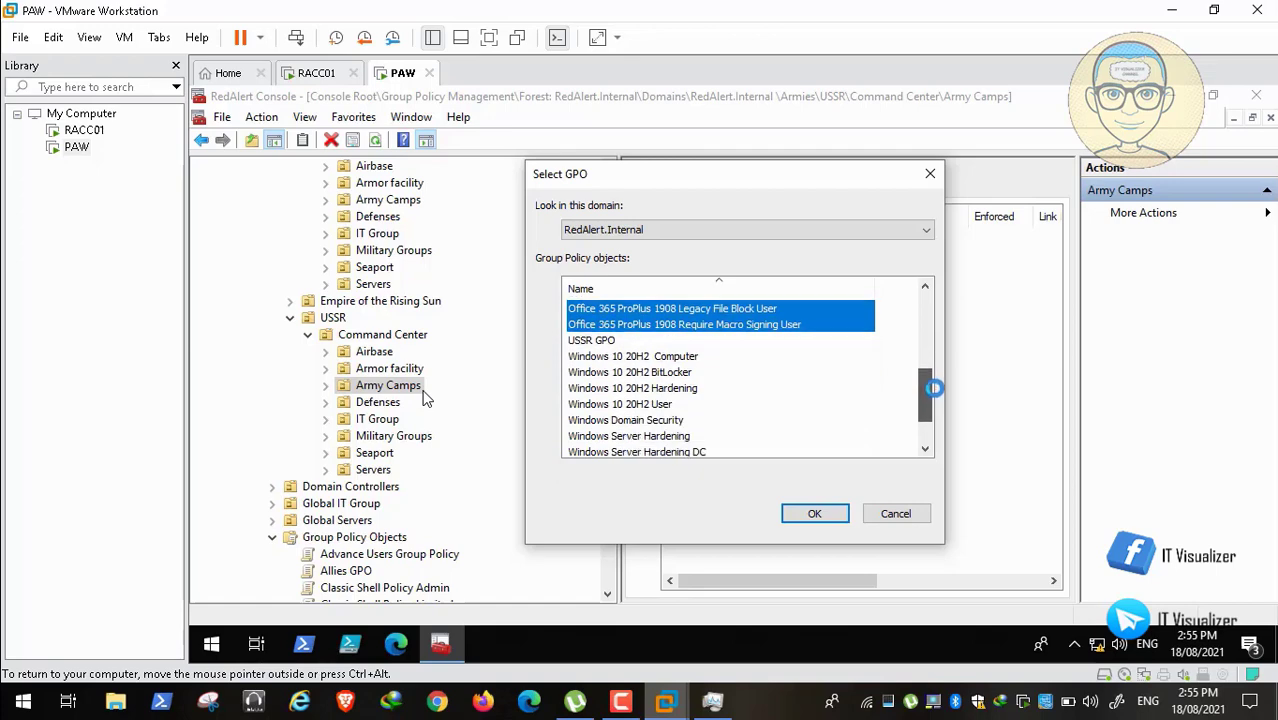
left_click(636, 404, "ctrl")
mouse_move(919, 405)
left_mouse_down()
mouse_move(925, 437)
mouse_move(938, 318)
mouse_move(948, 443)
mouse_move(925, 430)
mouse_move(927, 406)
left_mouse_up()
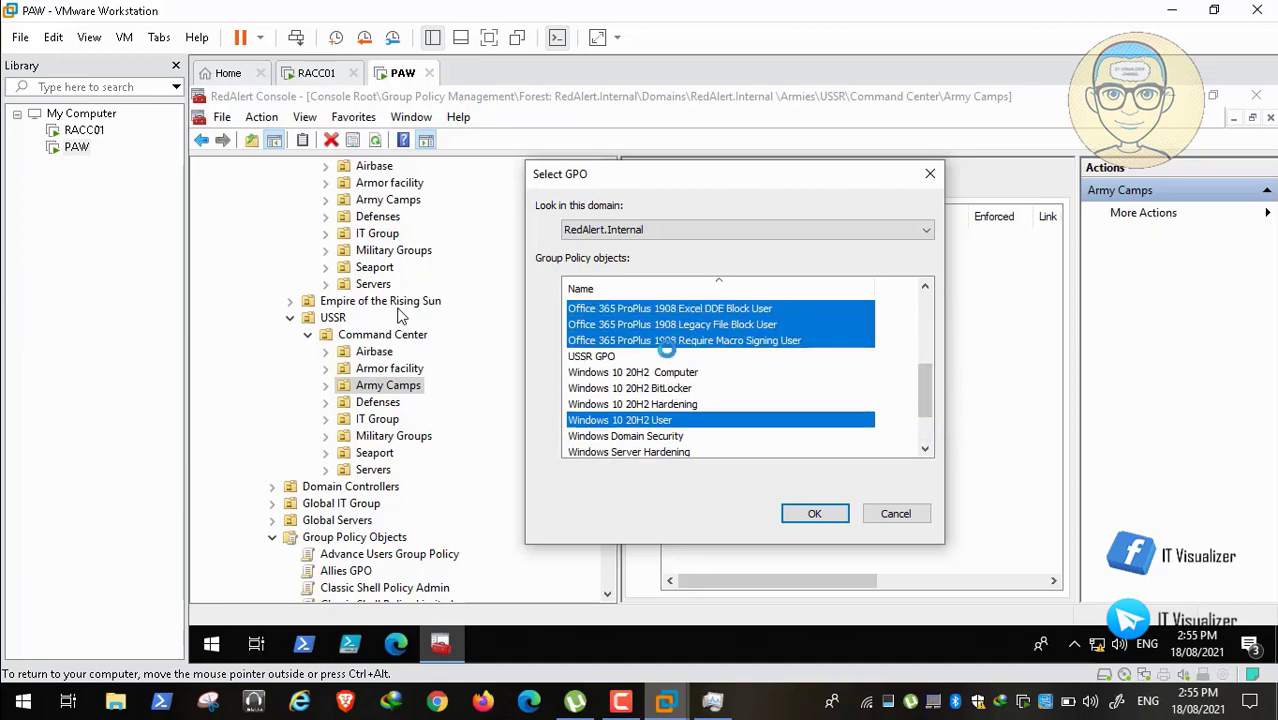
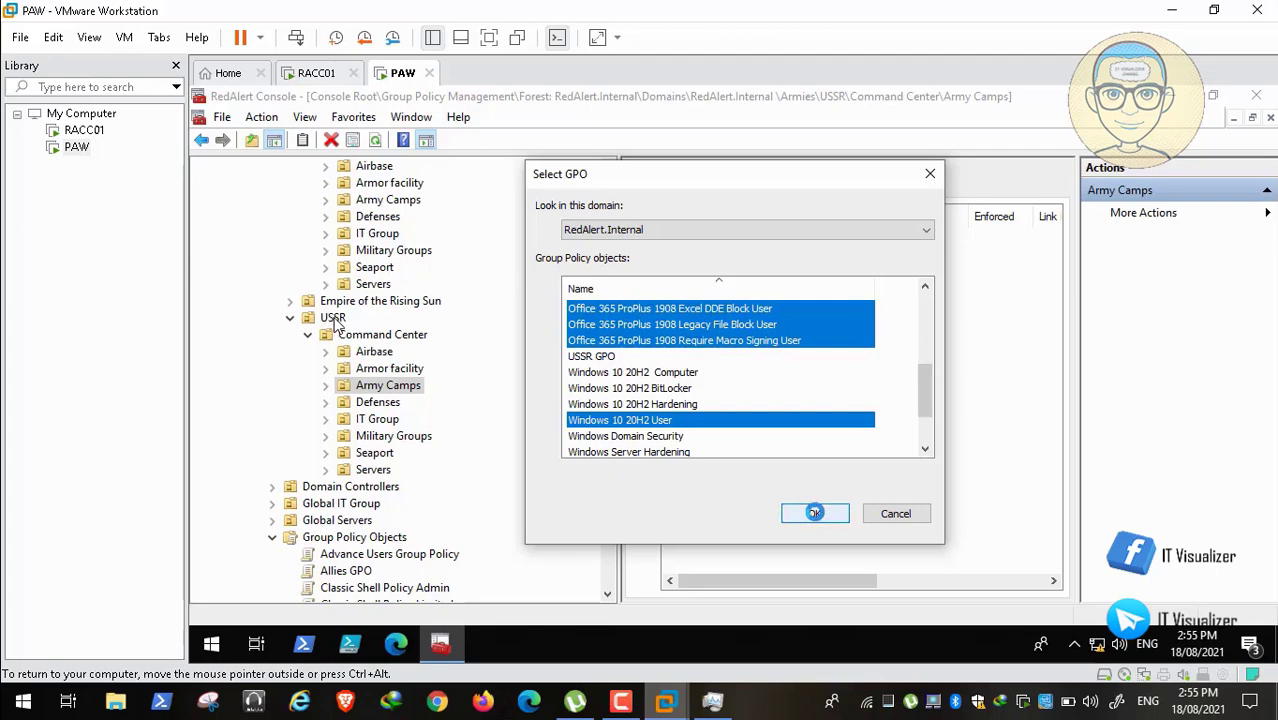
Step: Confirm linking the four Office 365 ProPlus 1908 user GPOs and Windows 10 20H2 User to USSR's Army Camps
left_click_drag(924, 395, 927, 434)
left_click(815, 511)
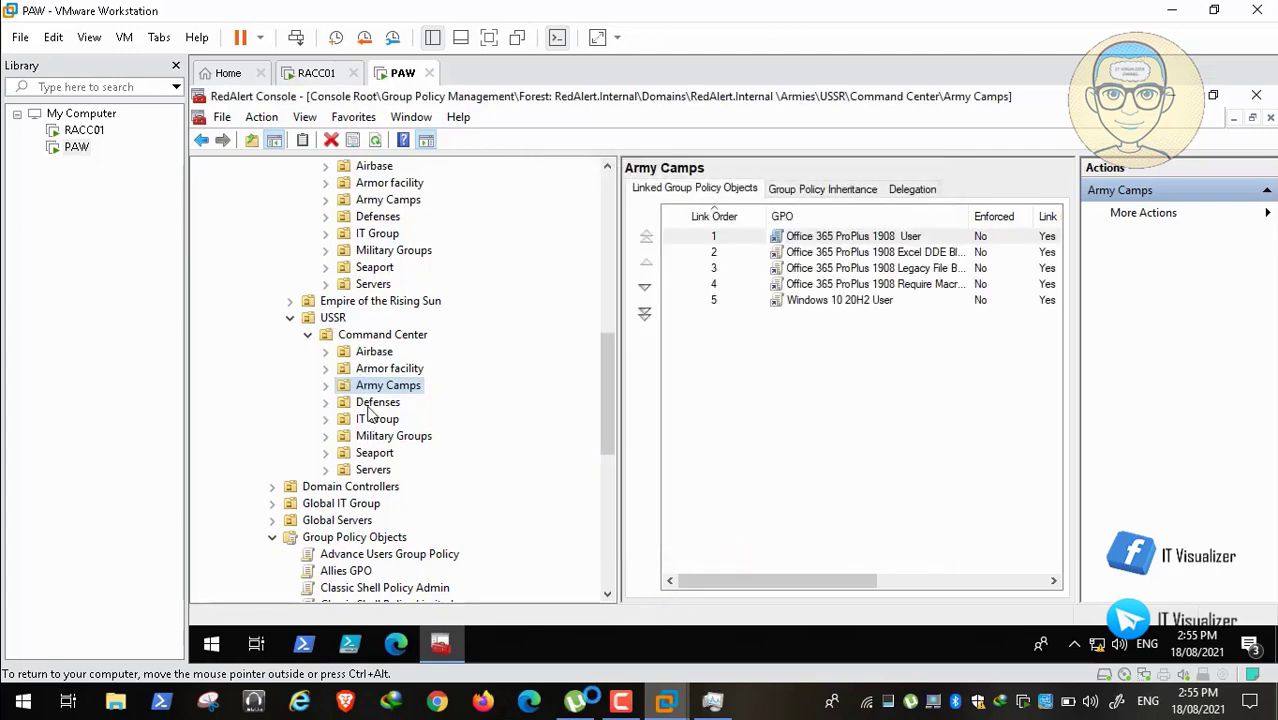
left_click(612, 711)
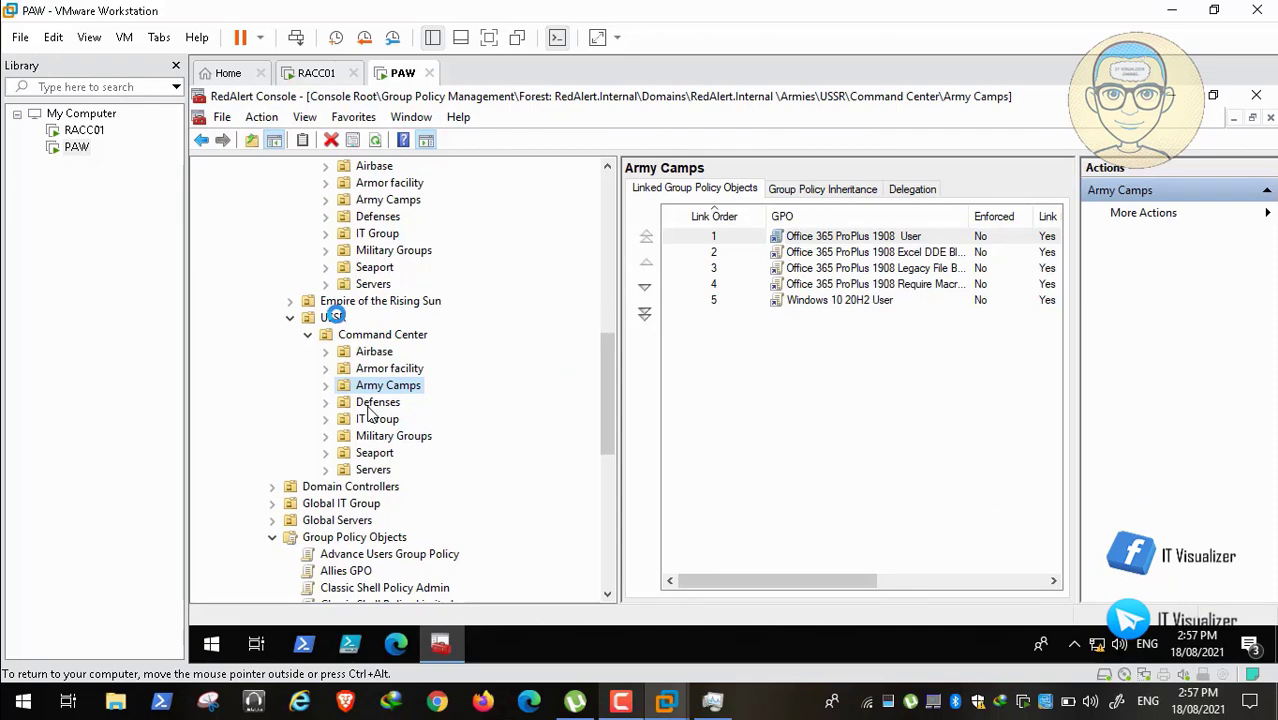
Step: Link the existing USSR GPO directly to the USSR organizational unit
right_click(335, 317)
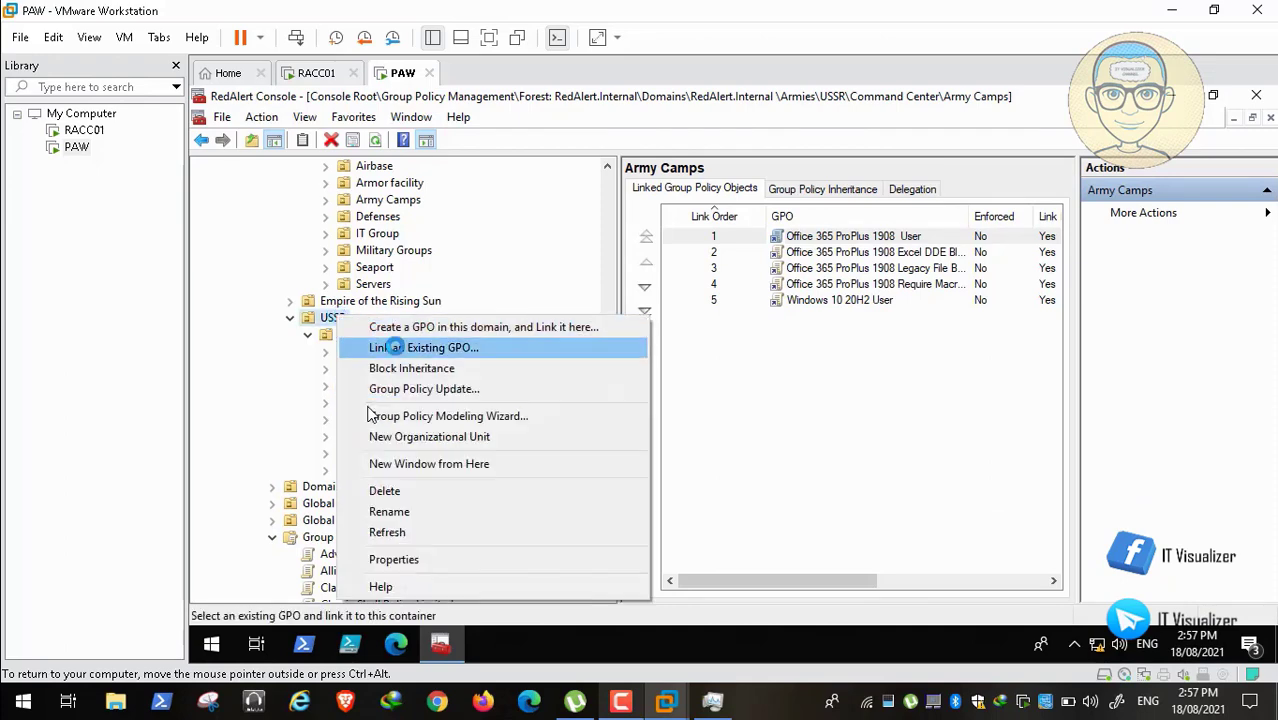
left_click(395, 347)
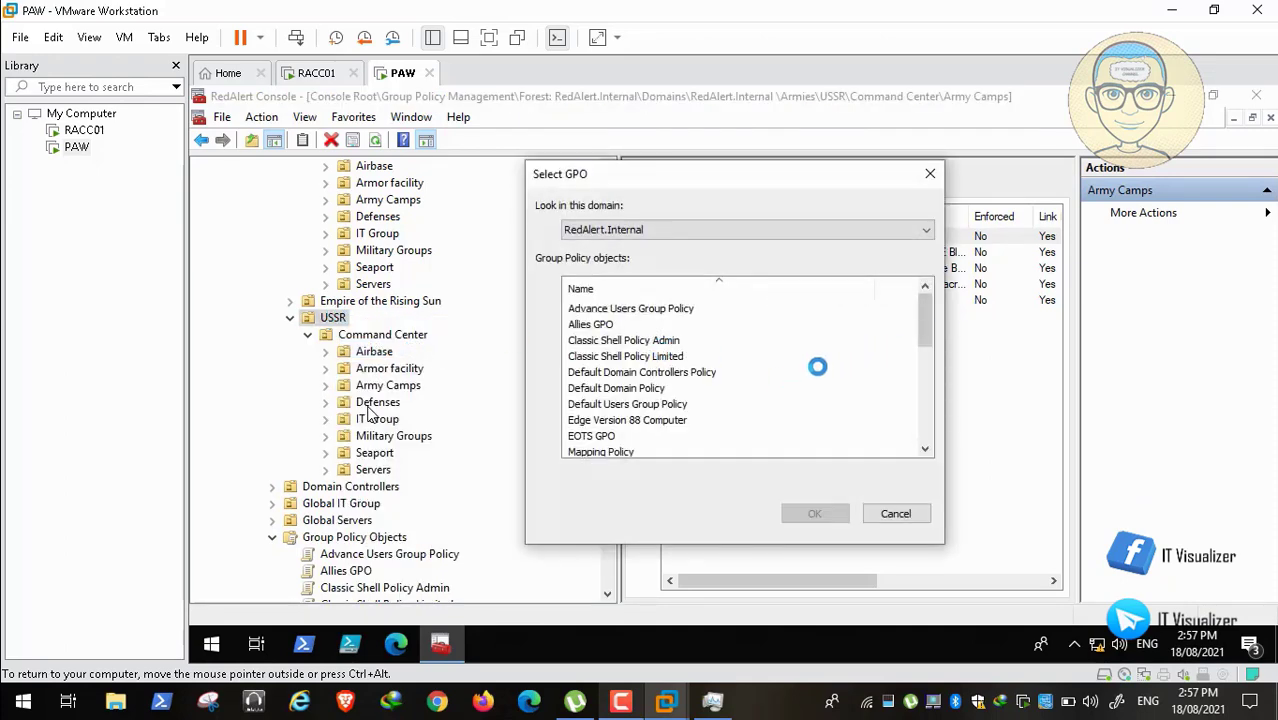
left_click_drag(921, 334, 921, 386)
left_click(605, 404)
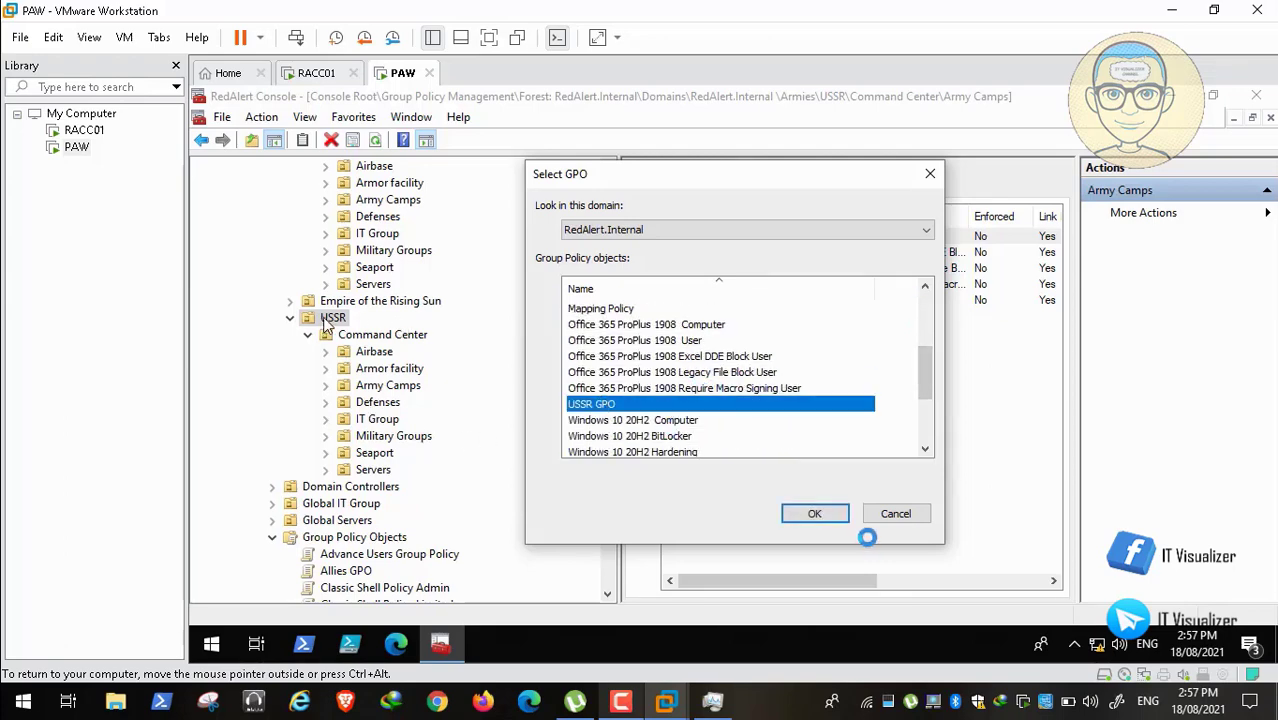
left_click(816, 514)
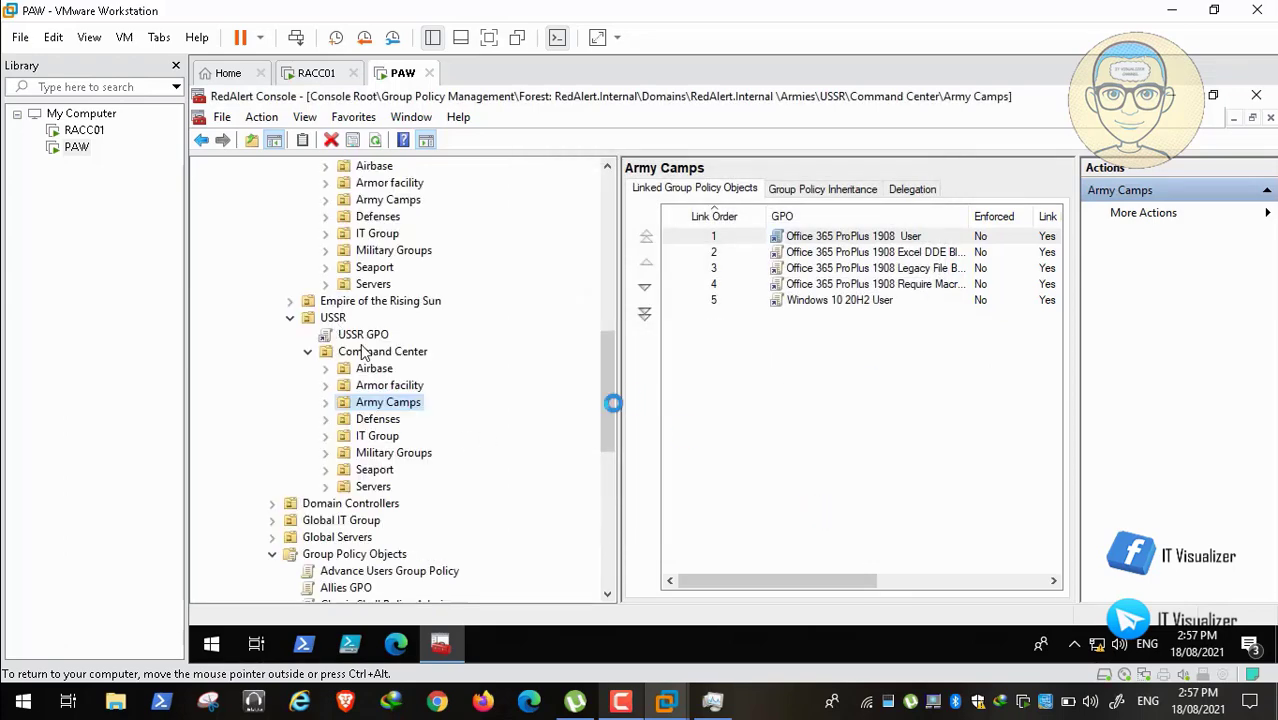
left_click_drag(605, 408, 605, 371)
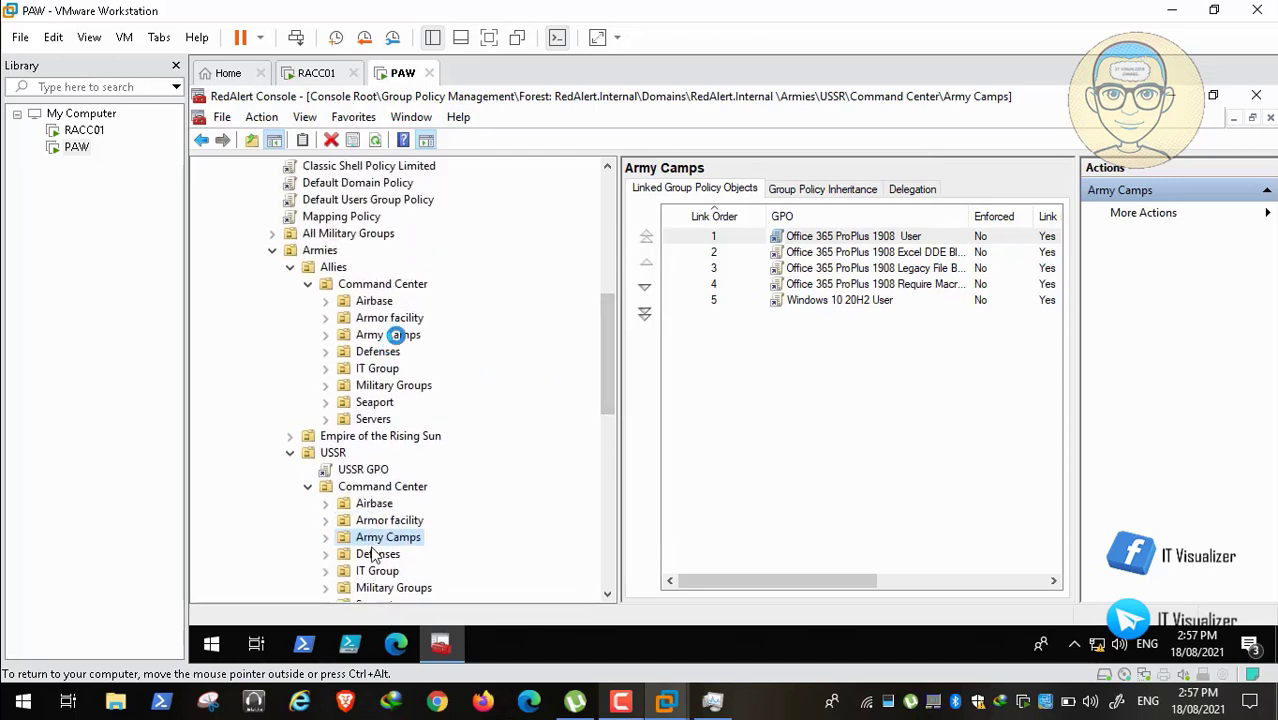
Step: Collapse USSR and start linking existing GPOs to Empire of the Rising Sun's Army Camps OU
left_click(290, 452)
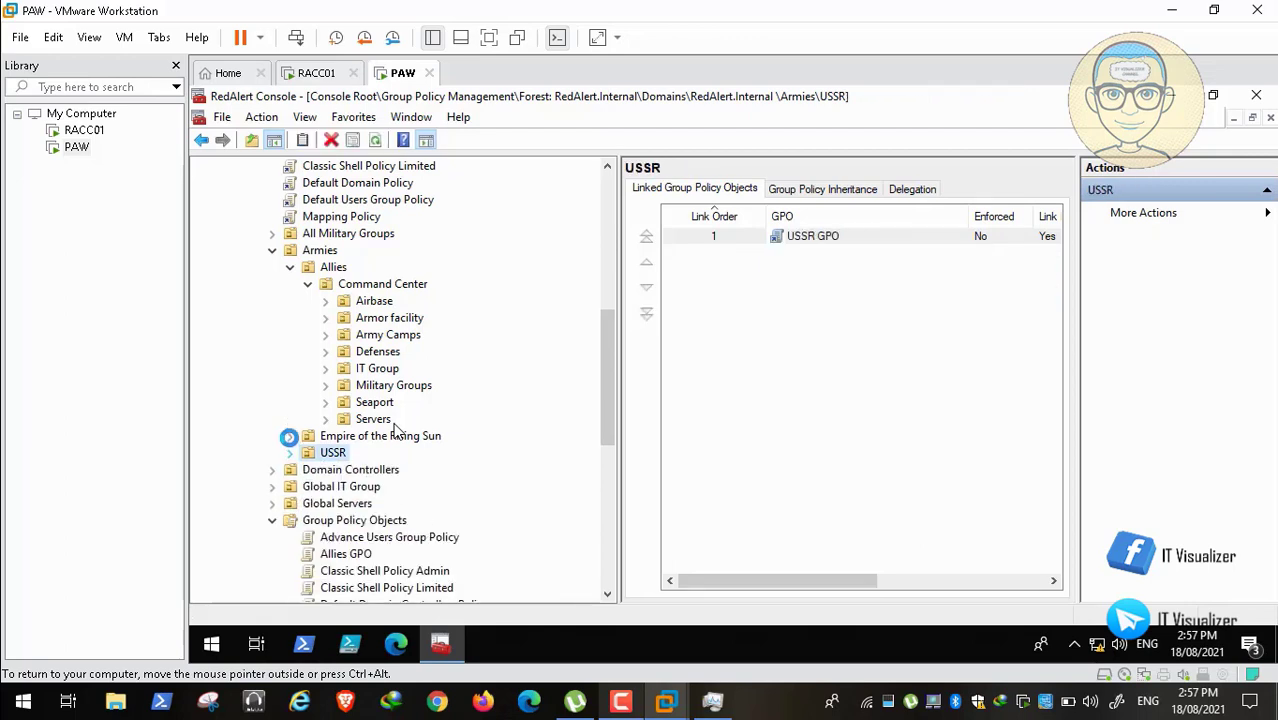
left_click(289, 436)
left_click(308, 453)
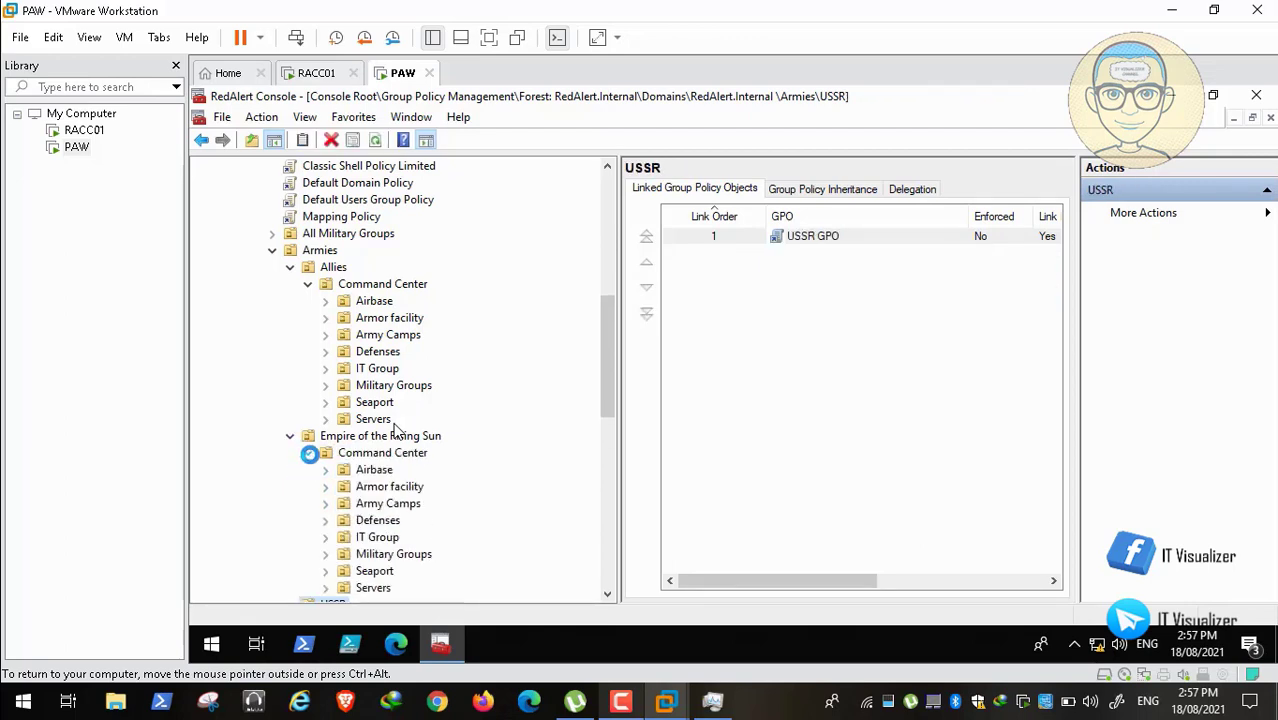
right_click(400, 503)
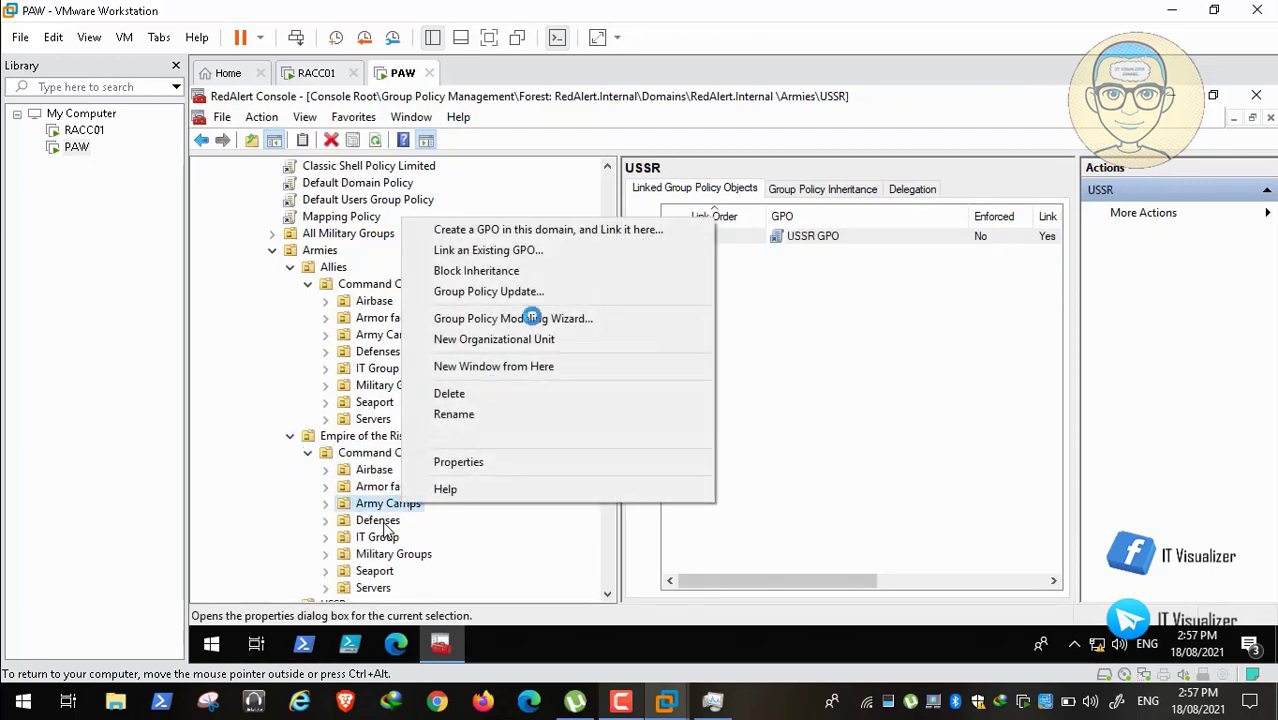
left_click(560, 252)
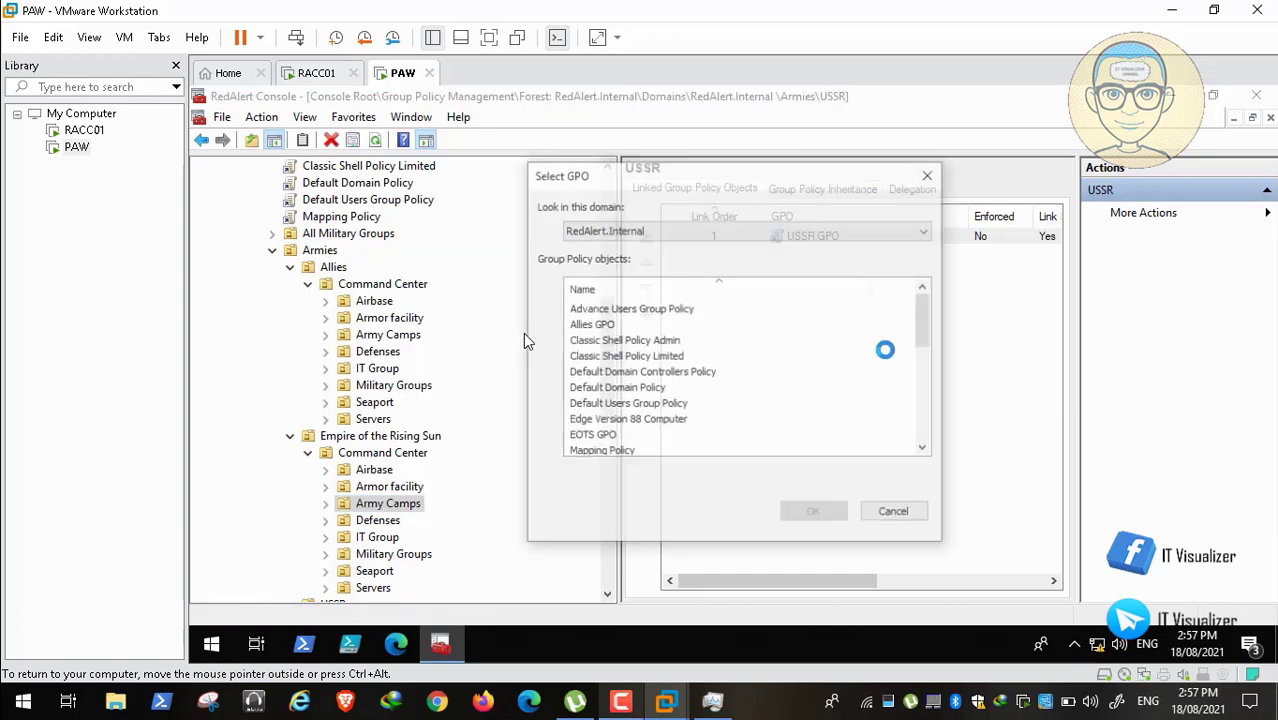
Step: Link Office 365 ProPlus 1908 User, Excel DDE Block, Legacy File Block, Require Macro Signing, and Windows 10 20H2 User
left_click_drag(926, 313, 938, 361)
left_click(694, 356)
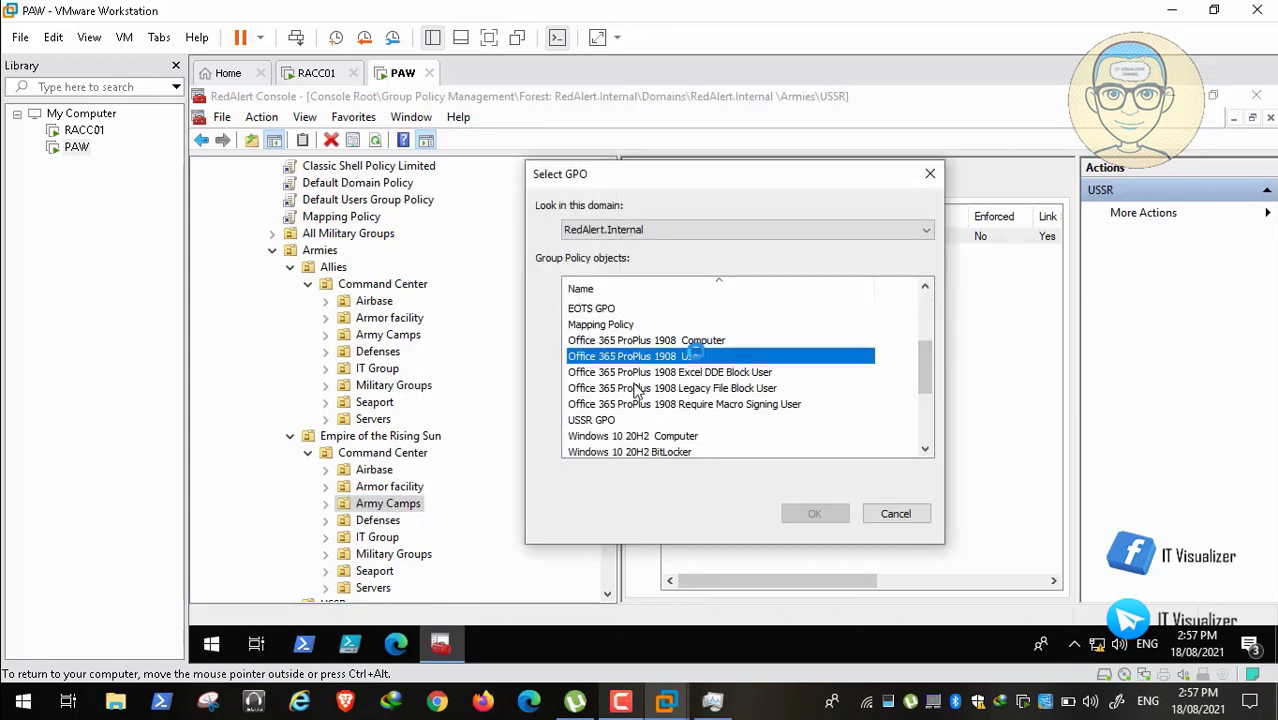
left_click(706, 371, "ctrl")
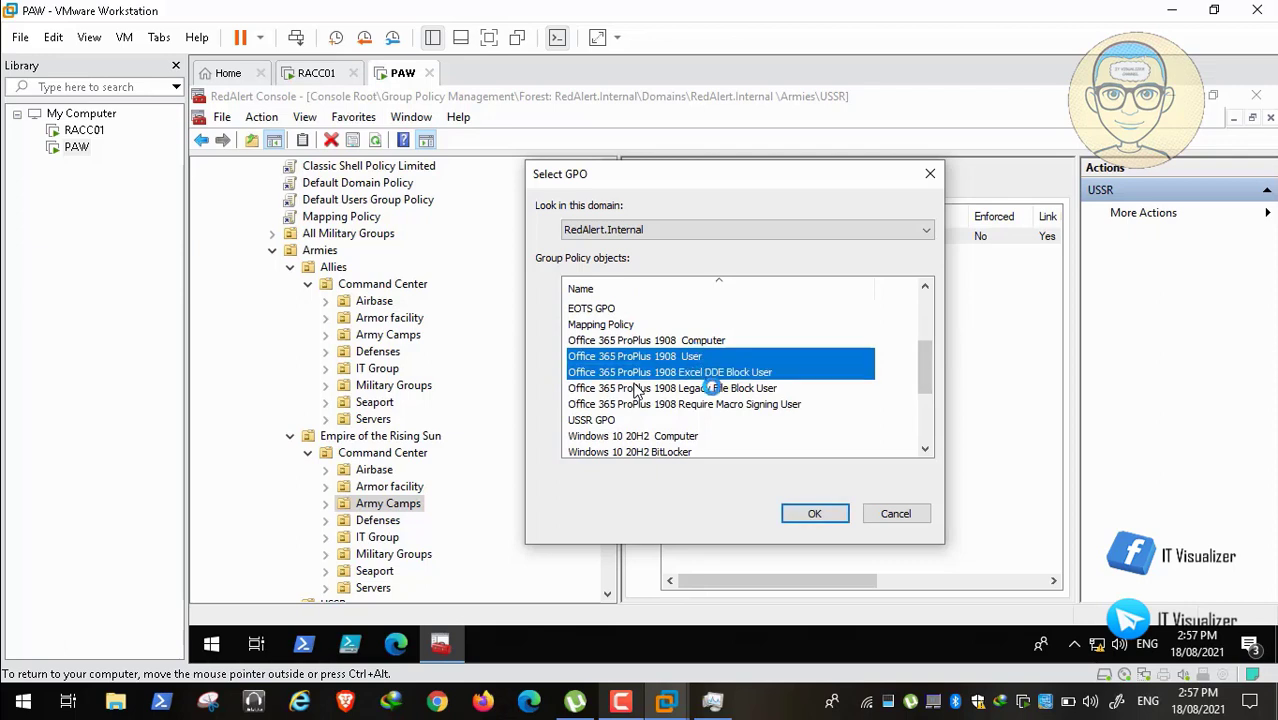
left_click(712, 388, "ctrl")
left_click(718, 404, "ctrl")
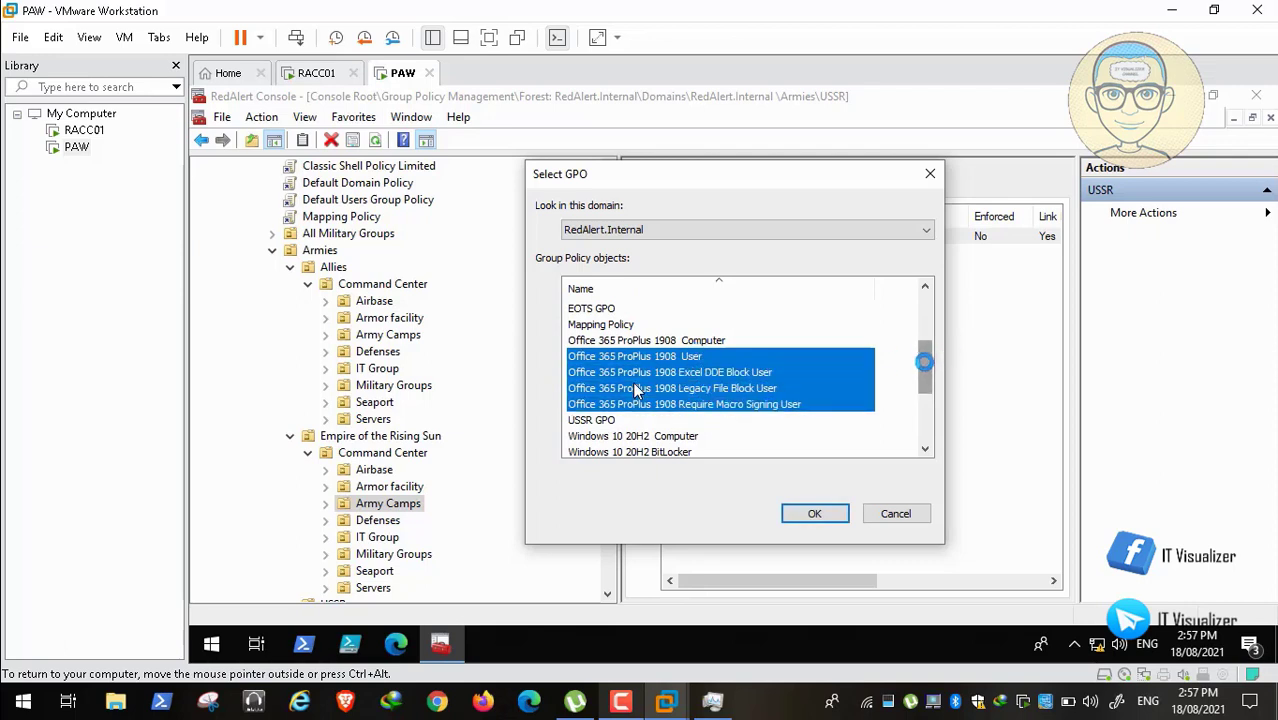
left_click_drag(925, 362, 928, 374)
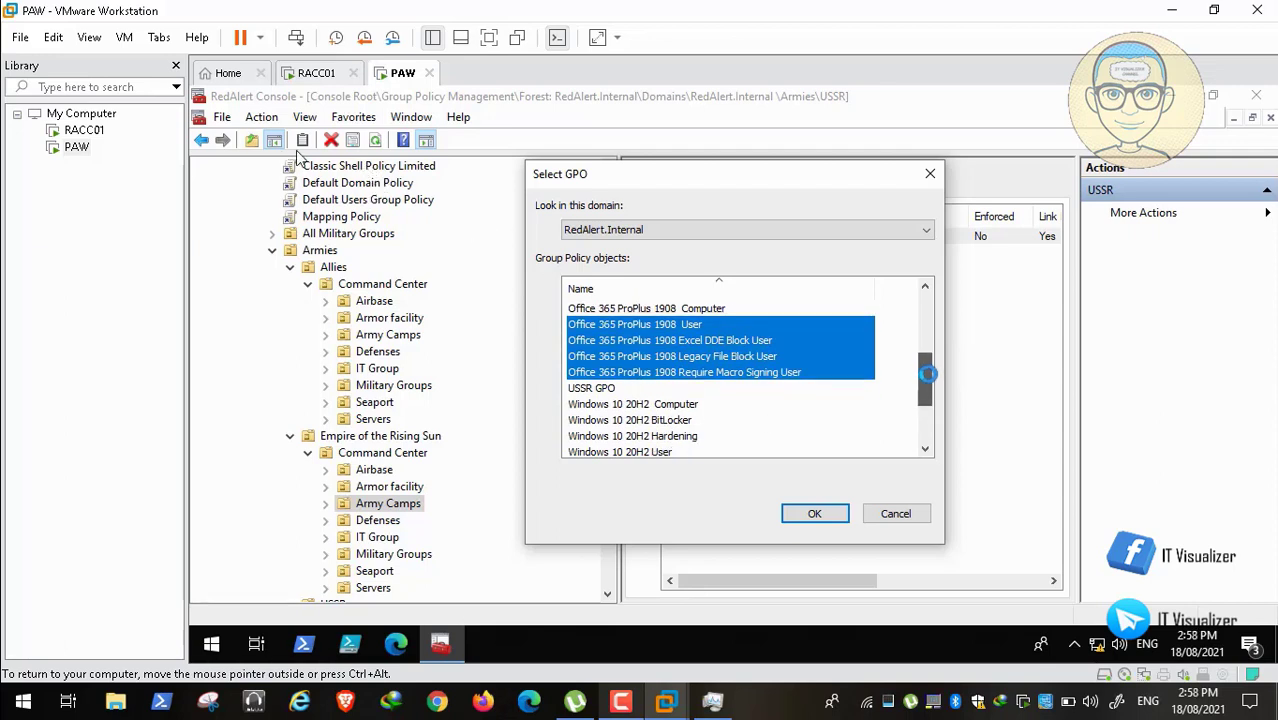
left_click_drag(928, 376, 928, 393)
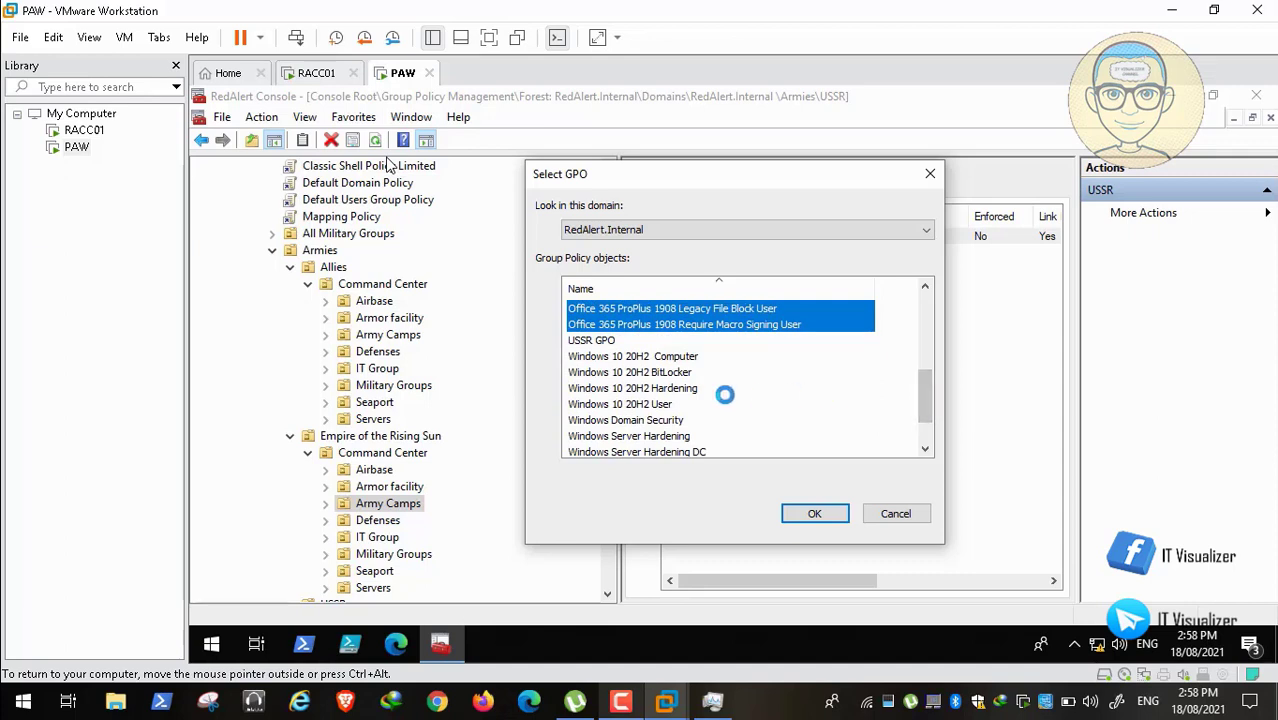
left_click(664, 403, "ctrl")
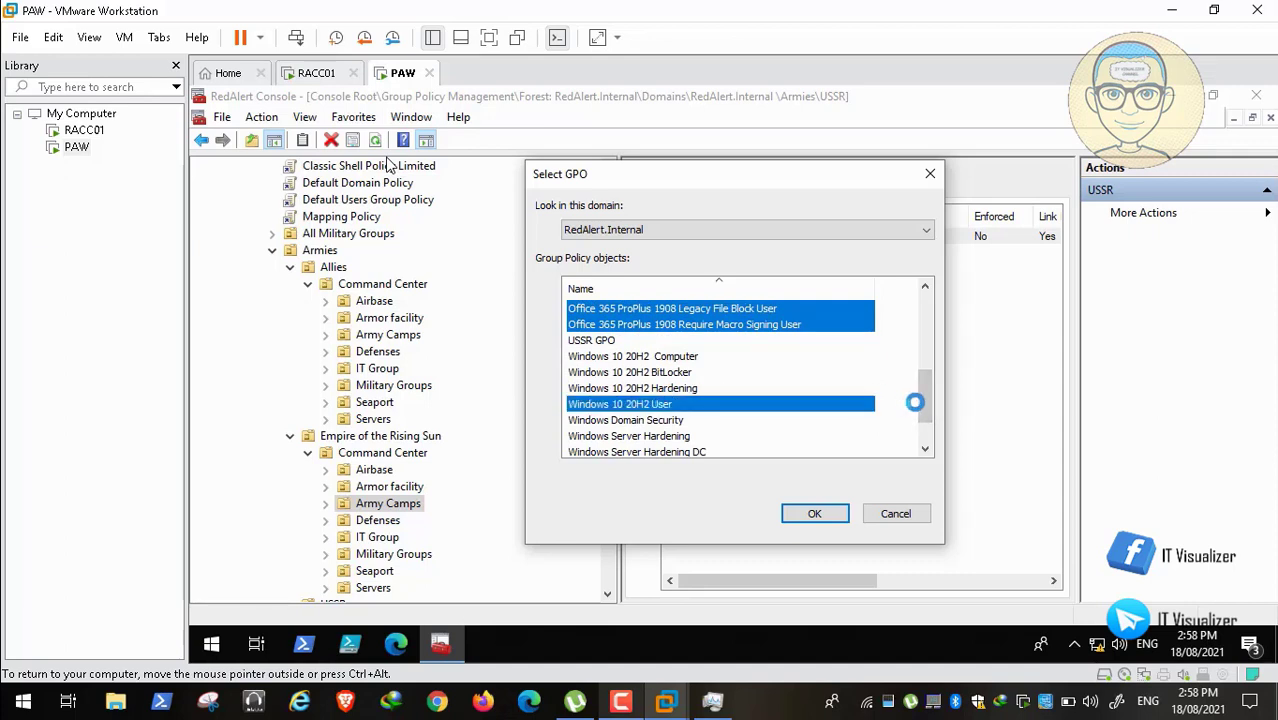
left_click_drag(930, 394, 927, 428)
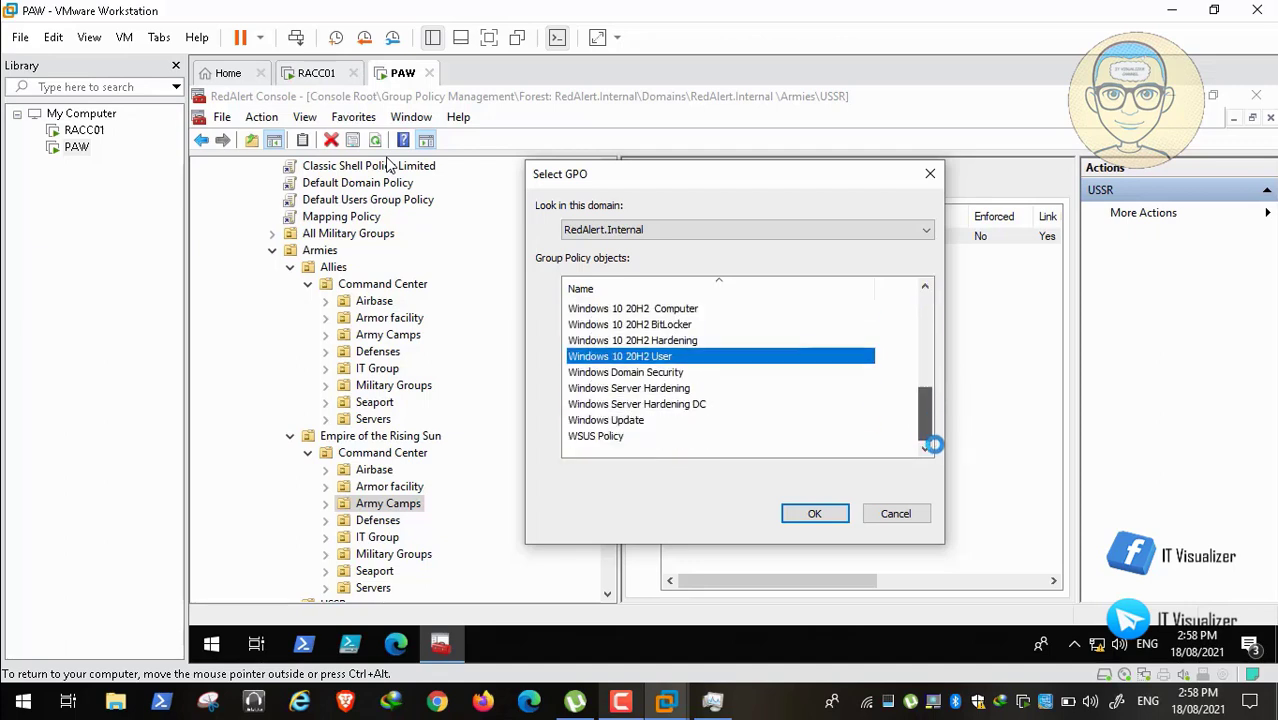
left_click(814, 512)
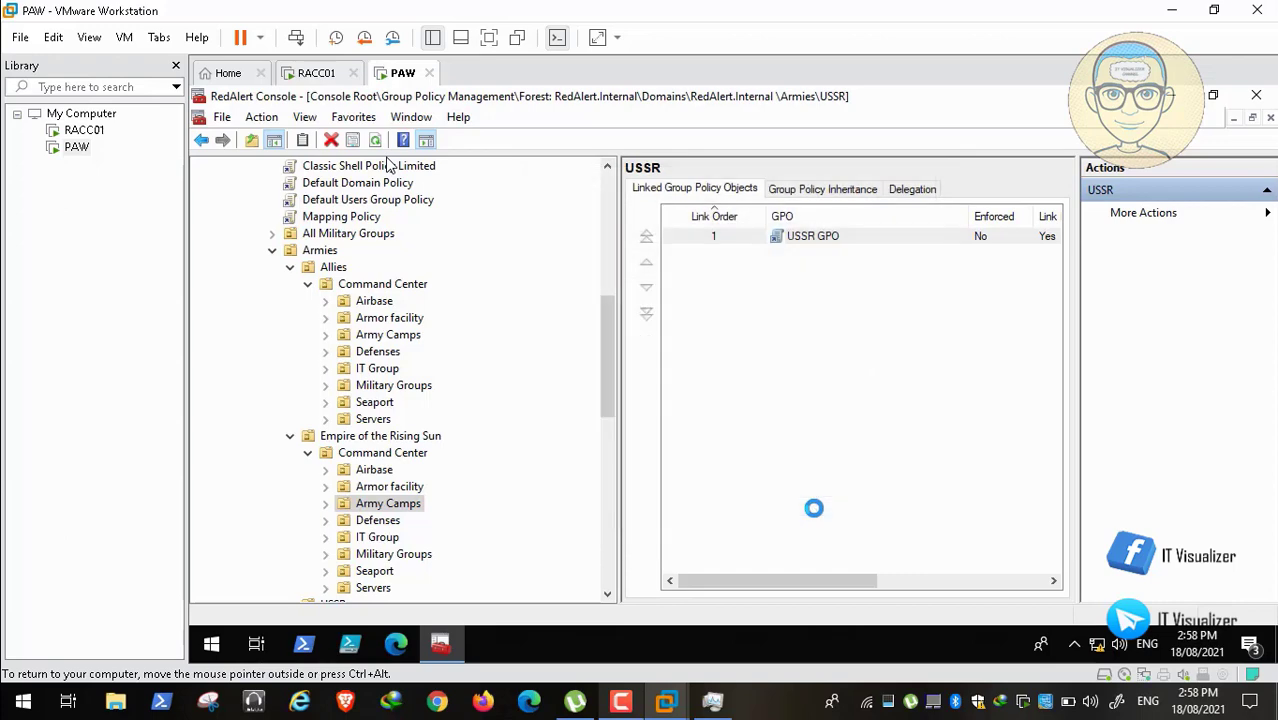
Step: Link EOTS GPO to Empire of the Rising Sun, then collapse that branch
right_click(413, 439)
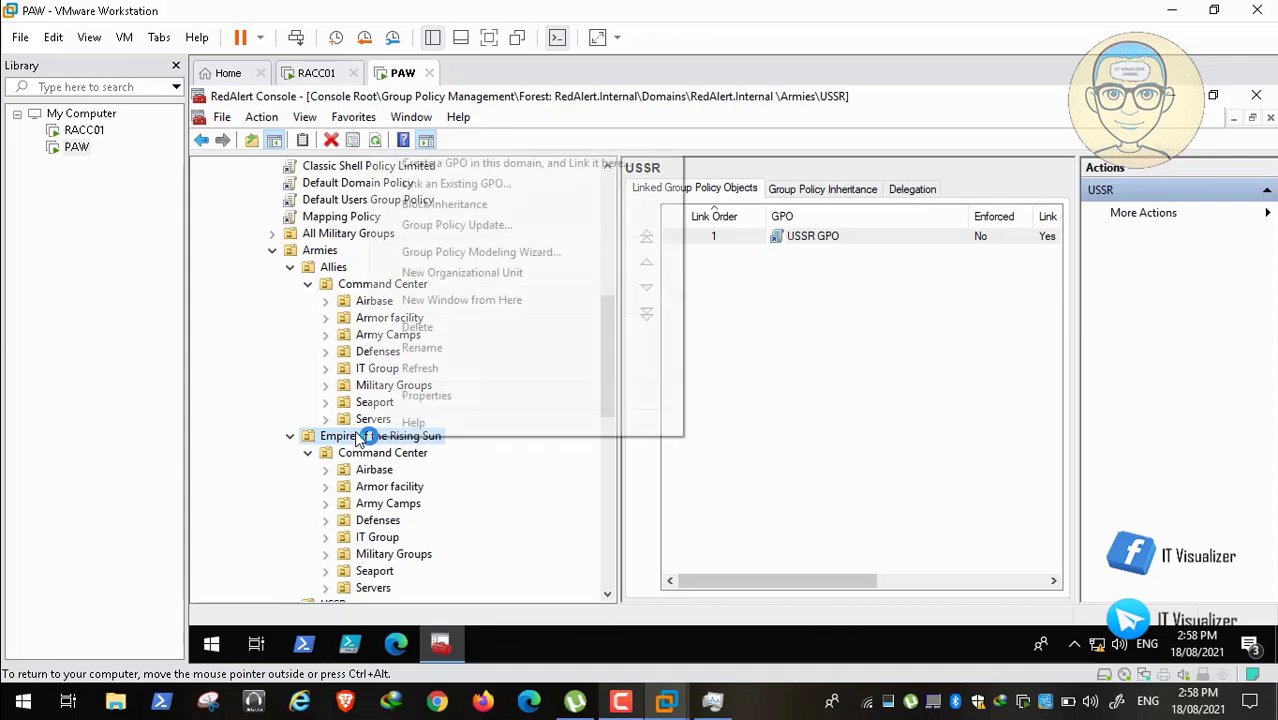
left_click(572, 186)
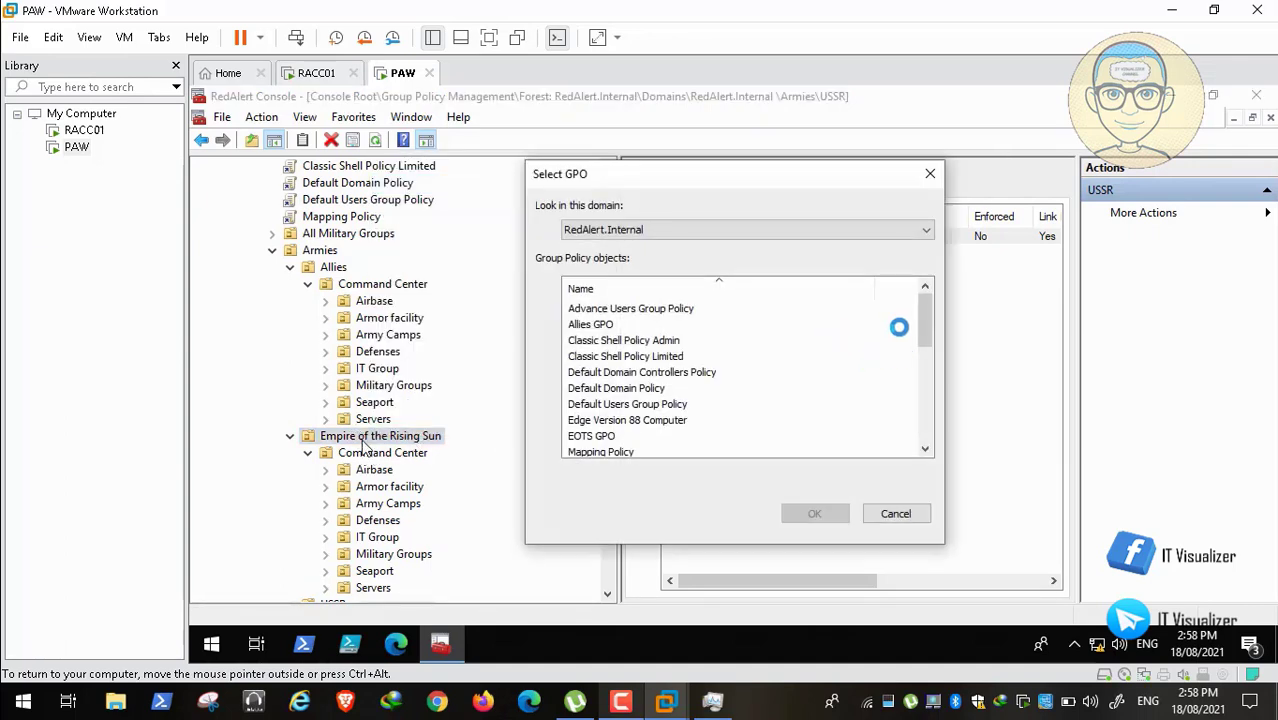
left_click_drag(921, 316, 927, 337)
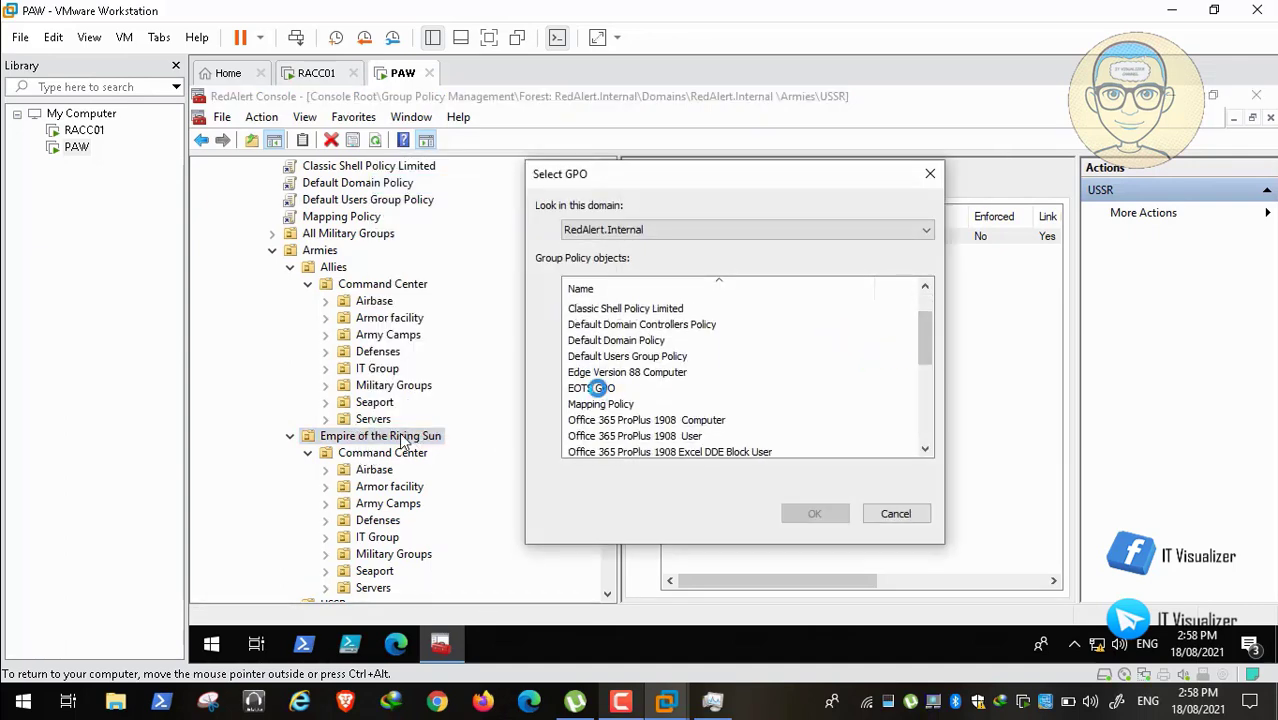
left_click(598, 388)
left_click(818, 514)
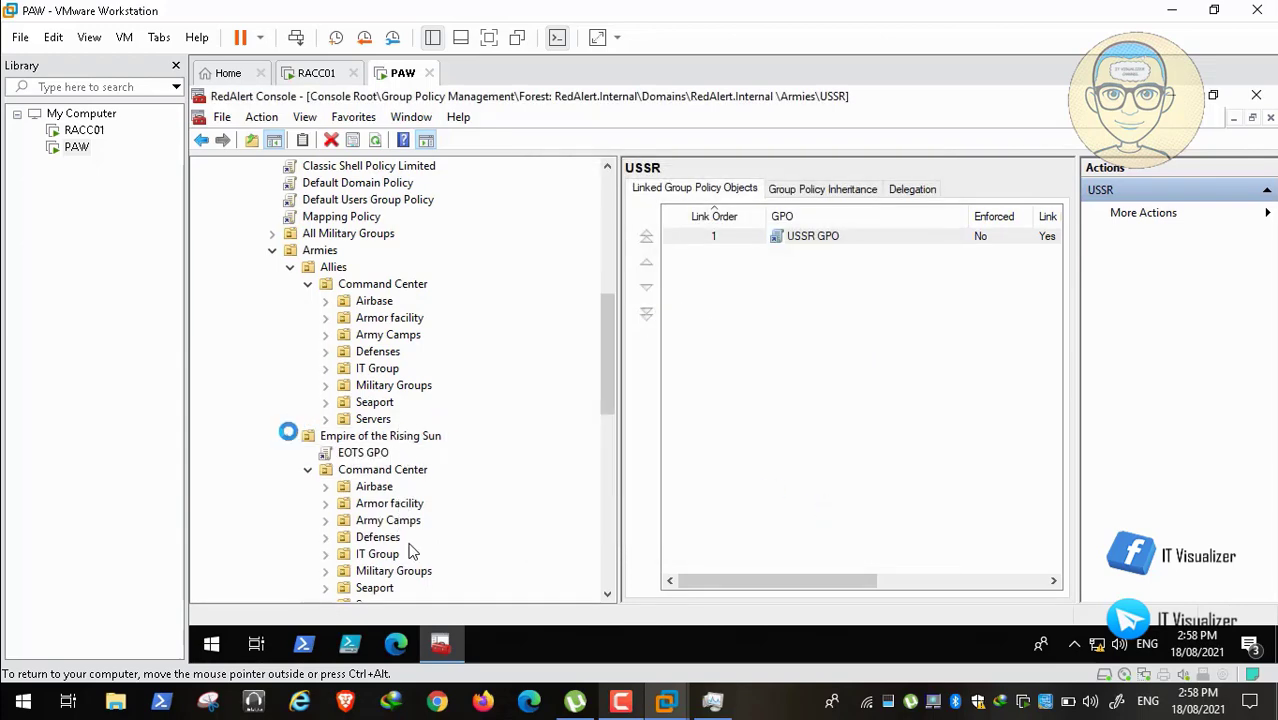
left_click(290, 436)
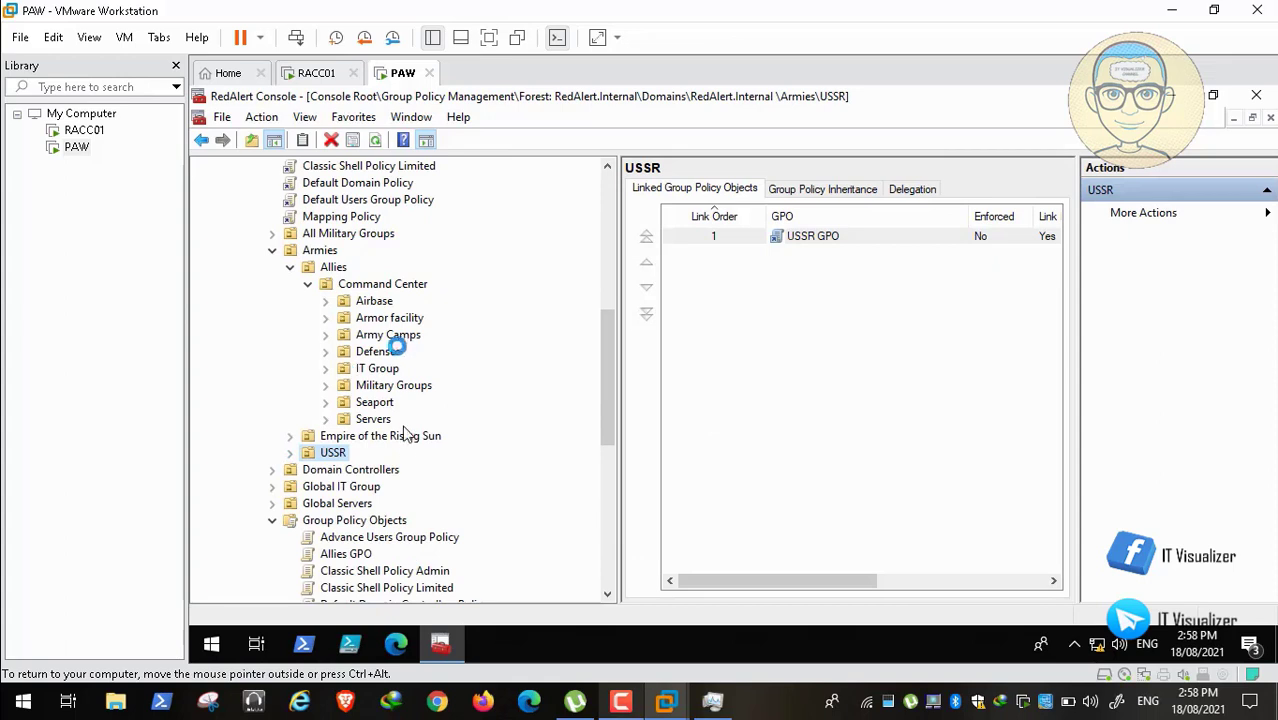
Step: Link the four Office 365 ProPlus 1908 user GPOs and Windows 10 20H2 User to Allies' Army Camps
right_click(398, 335)
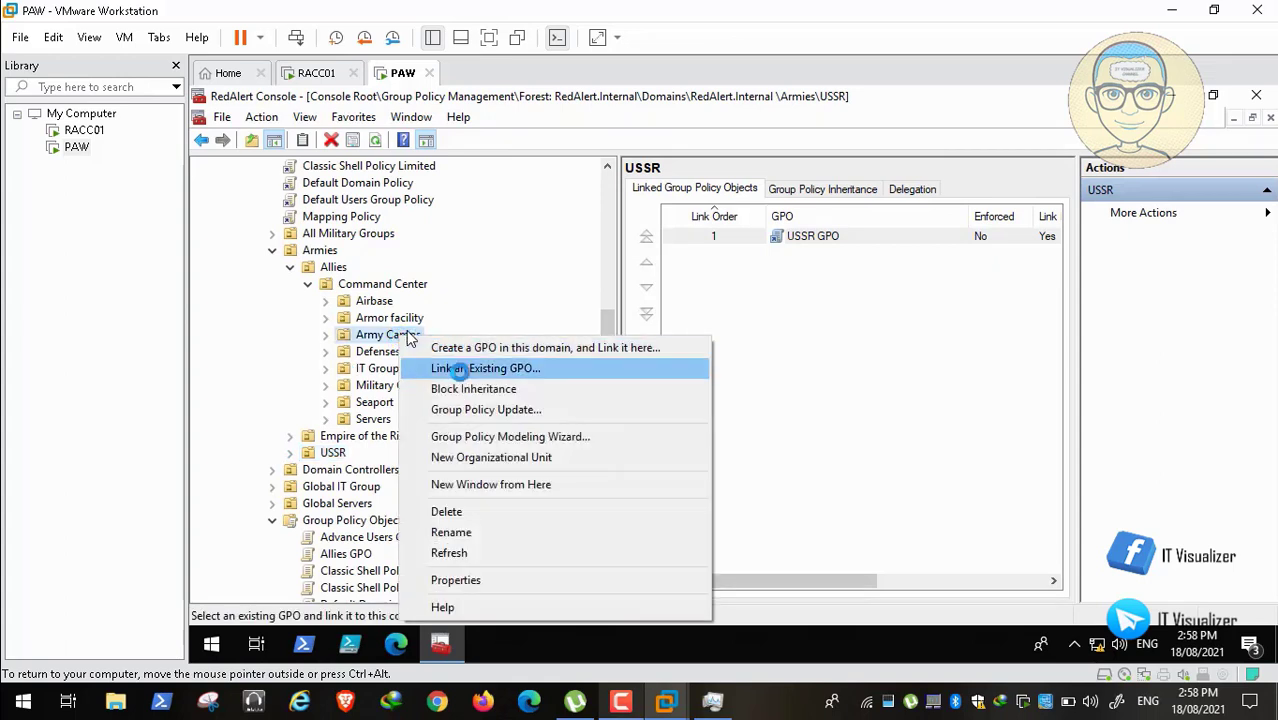
left_click(456, 368)
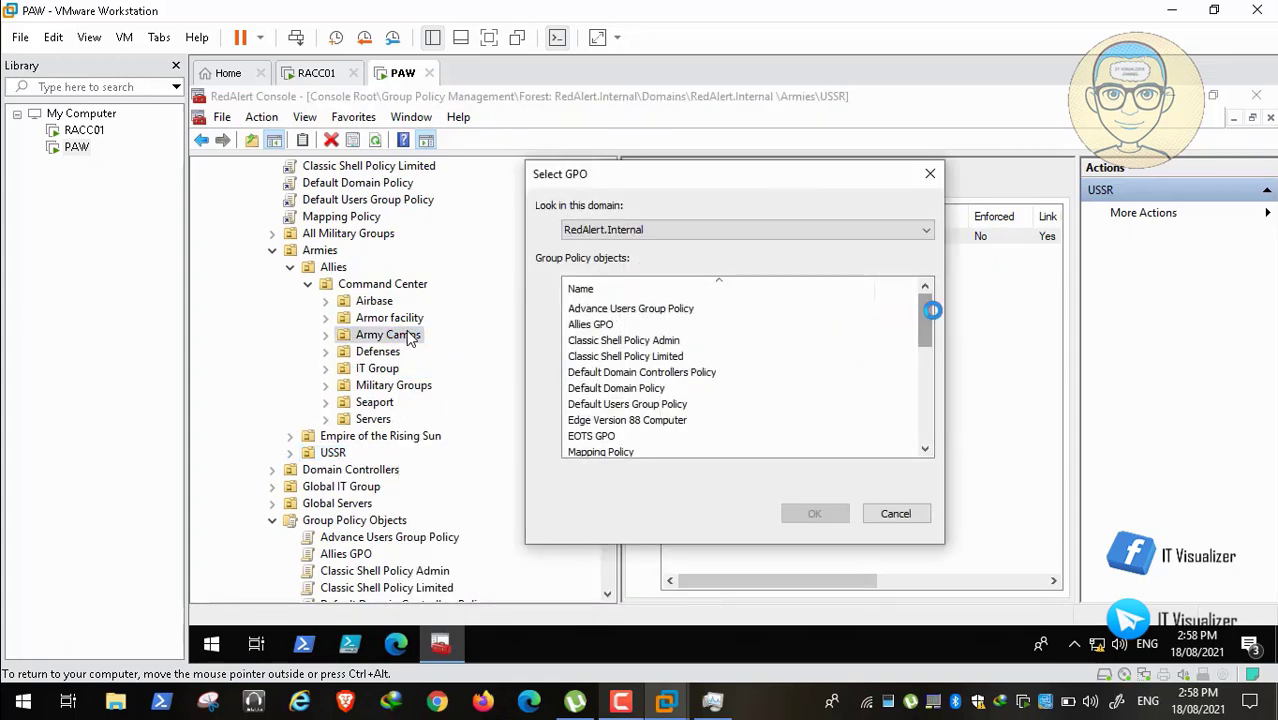
left_click_drag(927, 321, 925, 366)
left_click(688, 389)
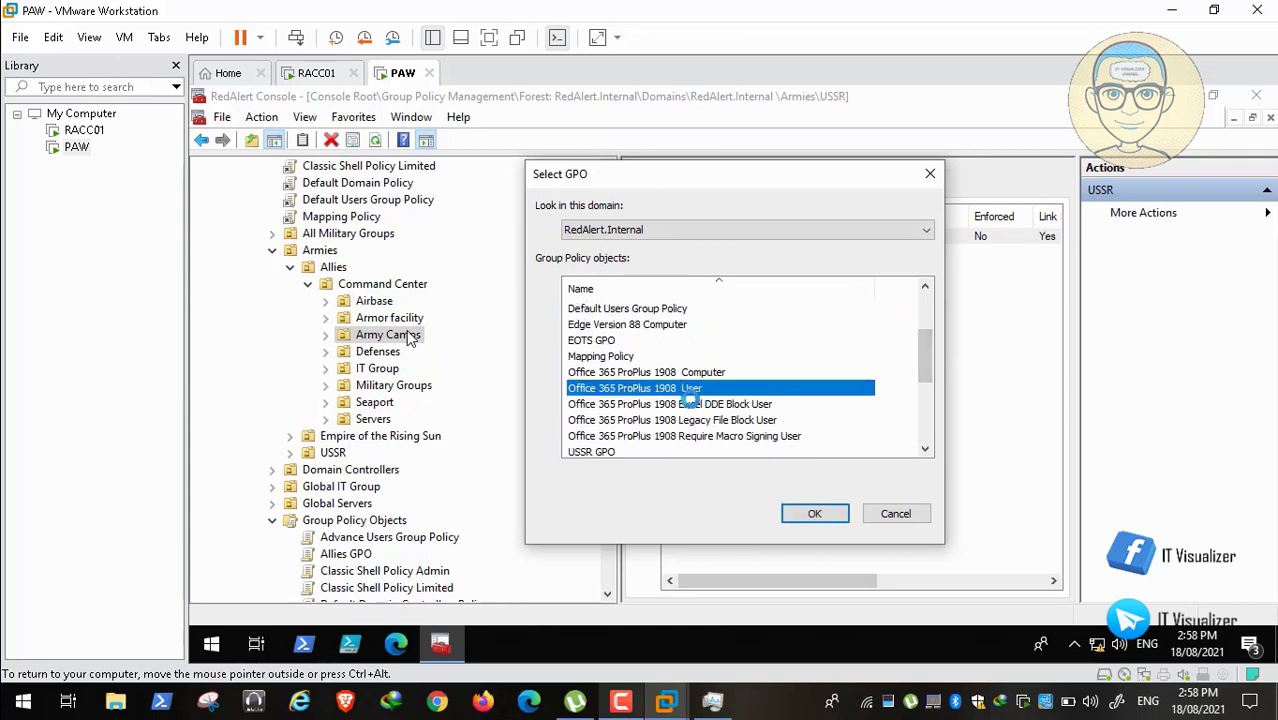
left_click(693, 405, "shift")
left_click(697, 420, "shift")
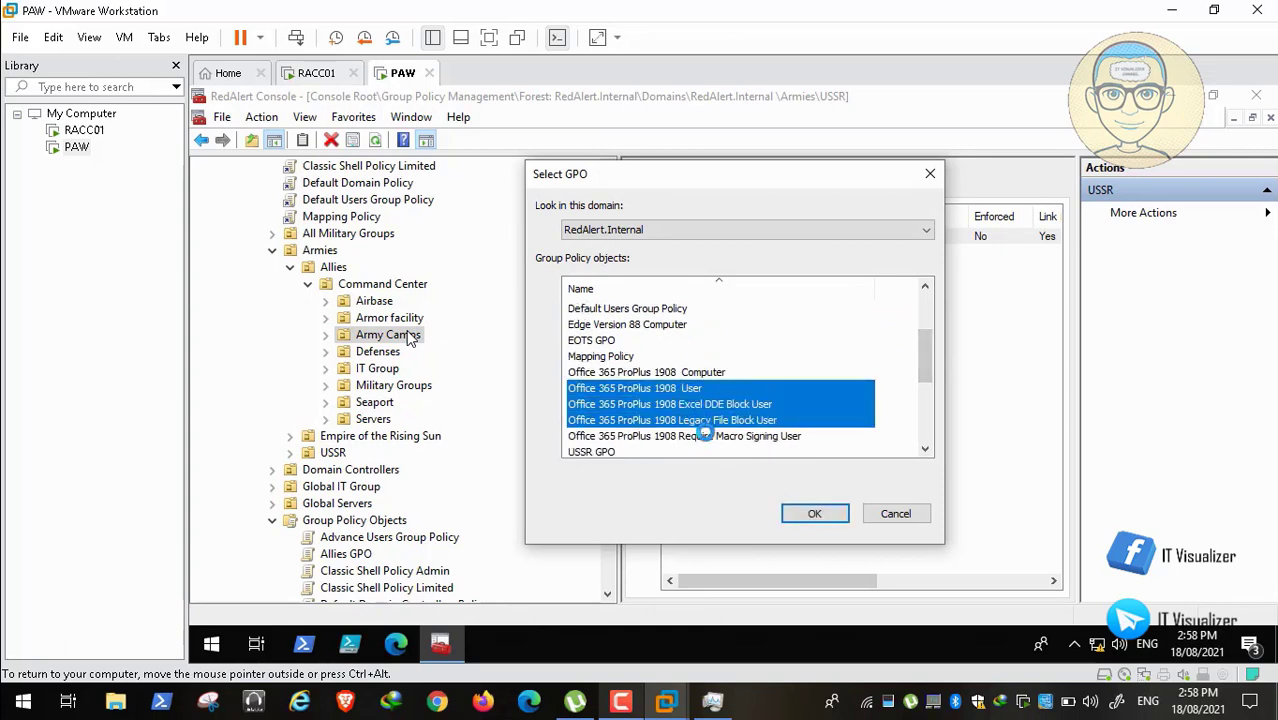
left_click(705, 436, "shift")
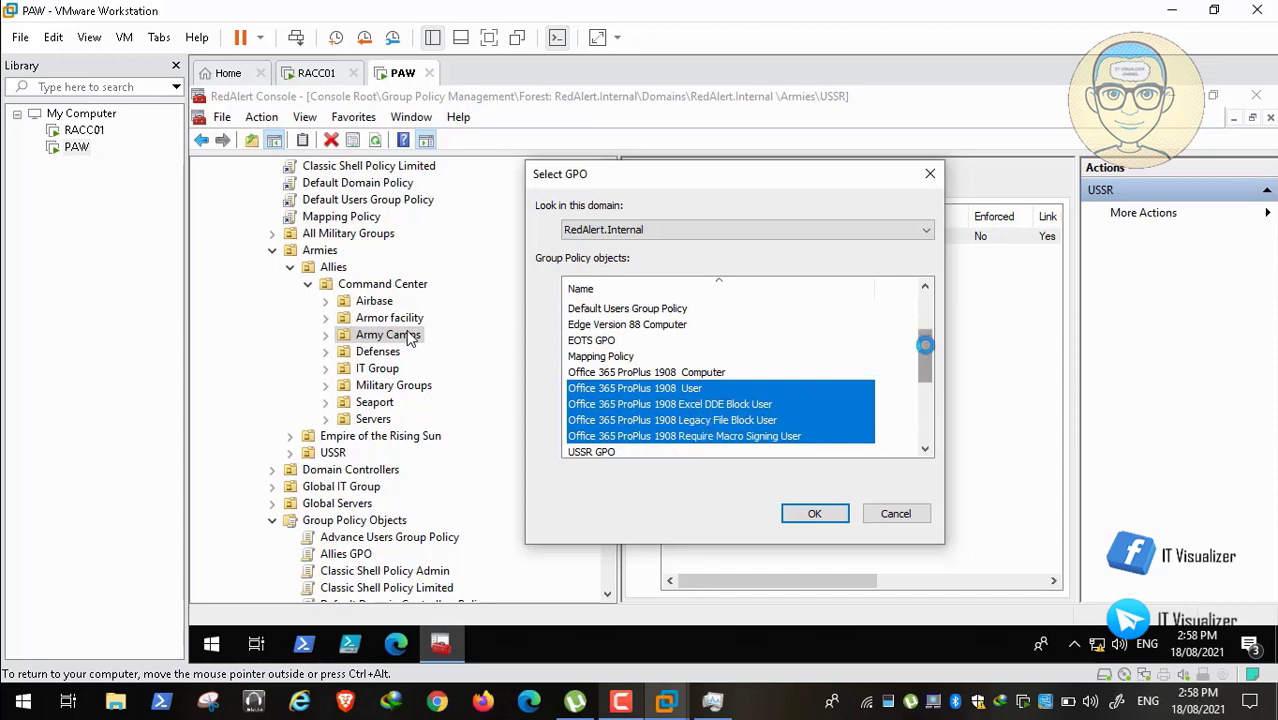
left_click_drag(926, 345, 929, 371)
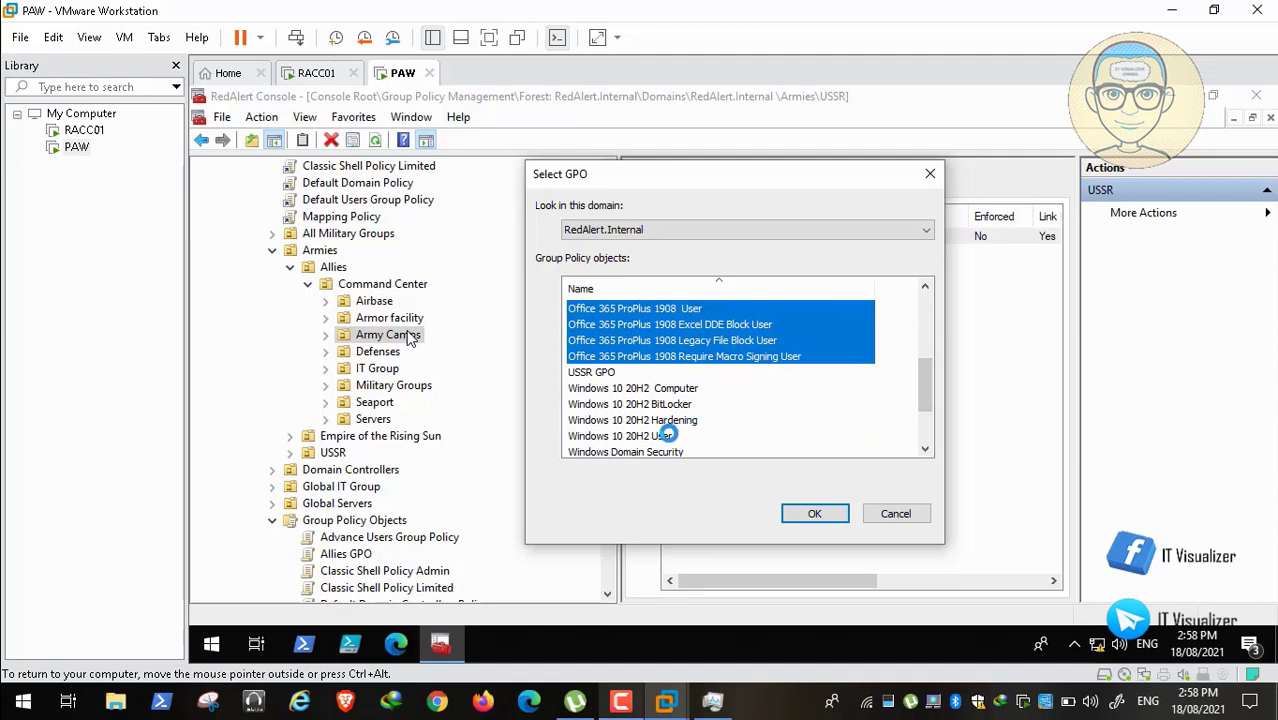
left_click(668, 434, "ctrl")
left_click_drag(921, 380, 931, 285)
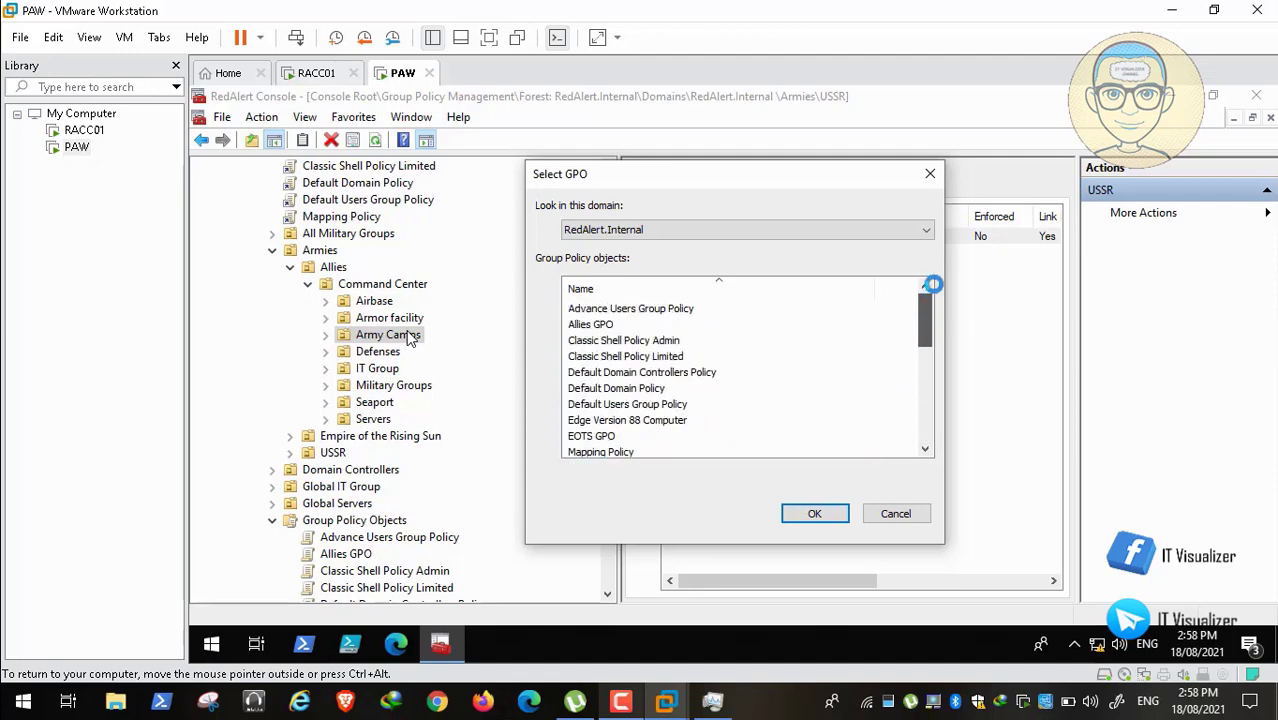
left_click(817, 513)
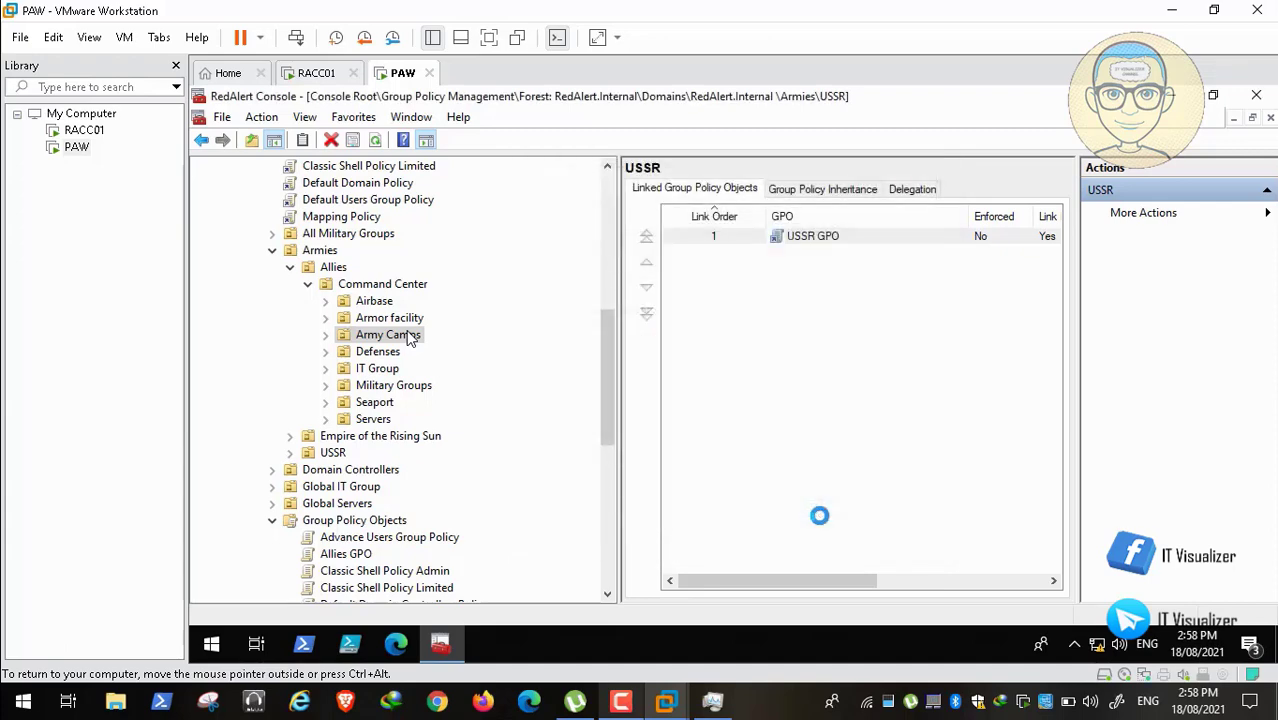
left_click(303, 284)
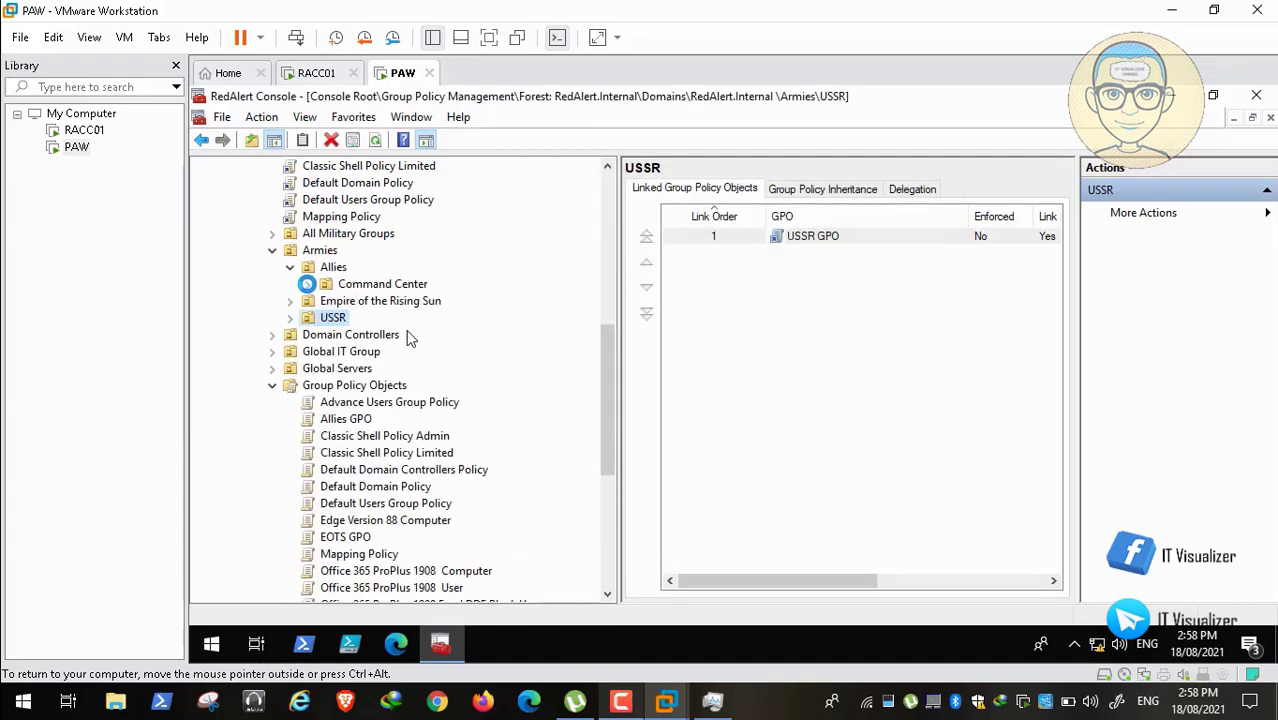
Step: Link Allies GPO to the Allies organizational unit
right_click(330, 266)
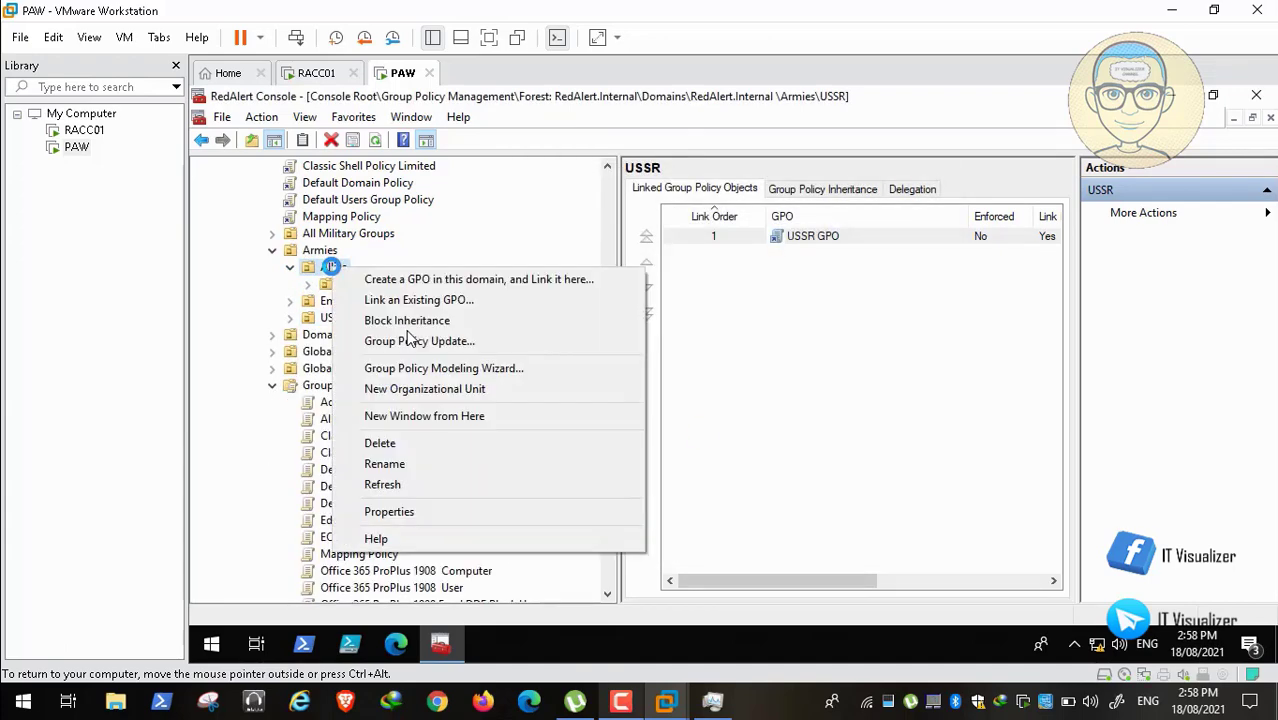
left_click(390, 298)
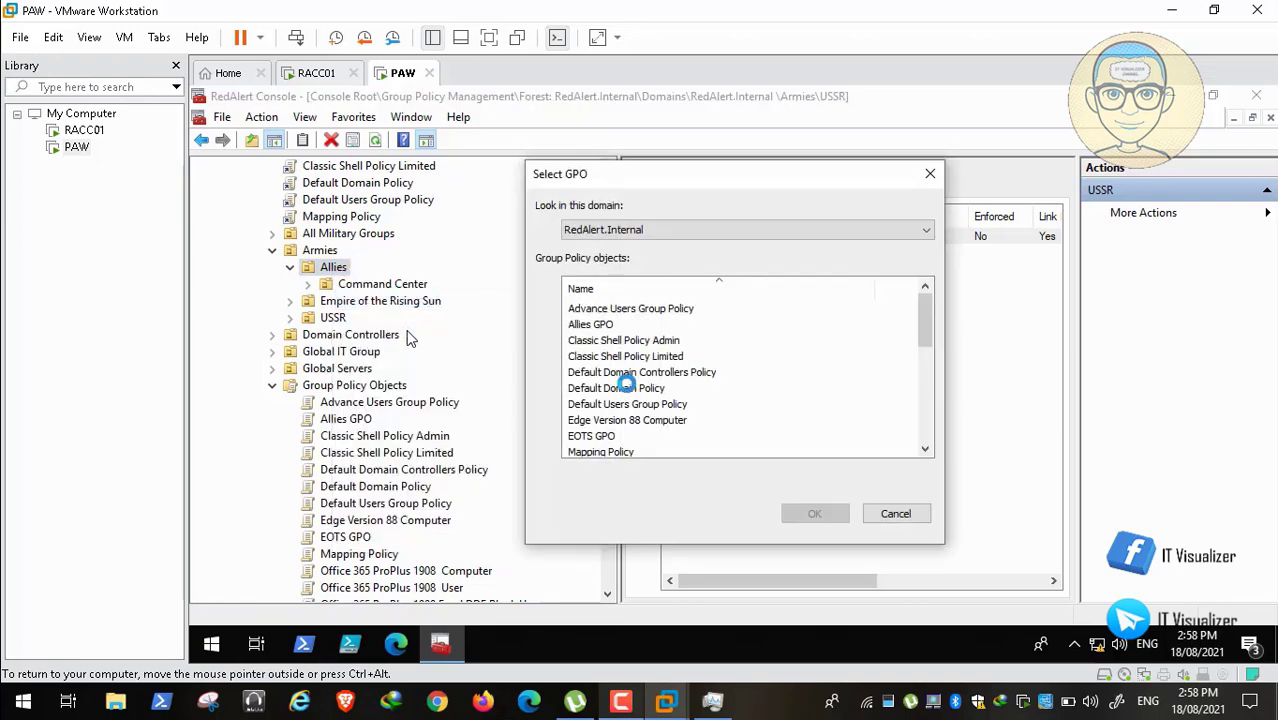
left_click(605, 322)
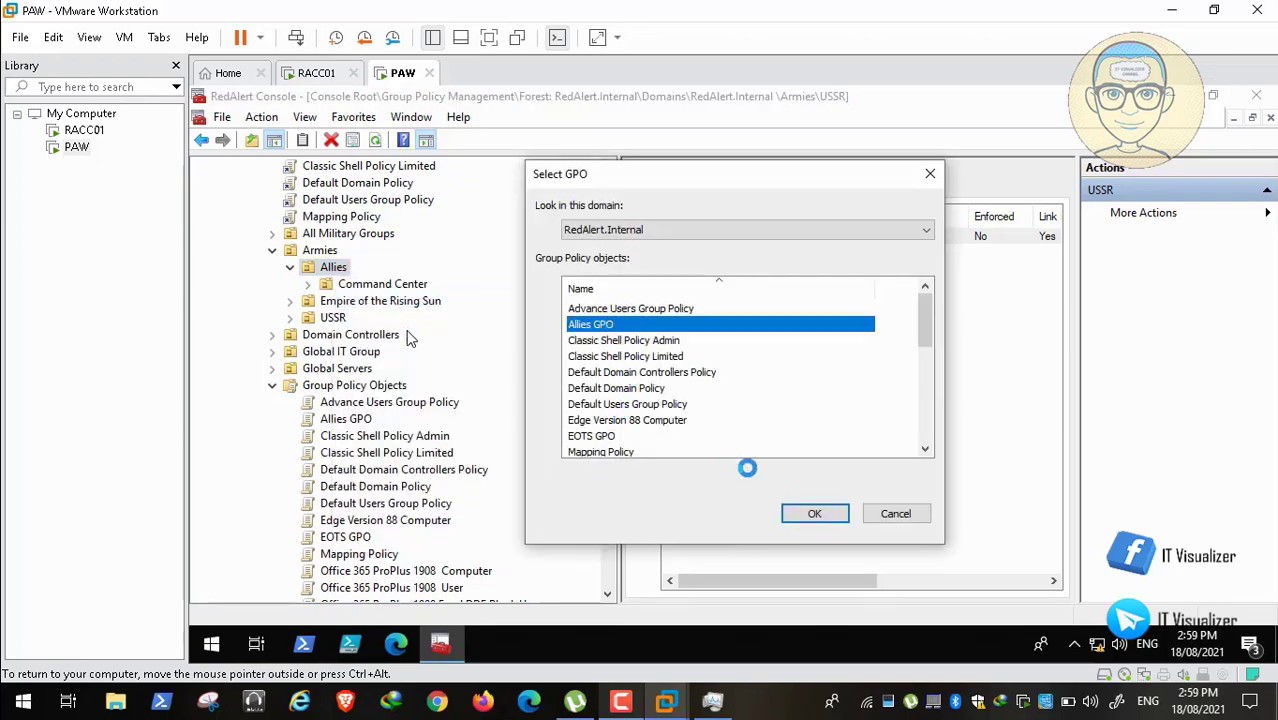
left_click(814, 513)
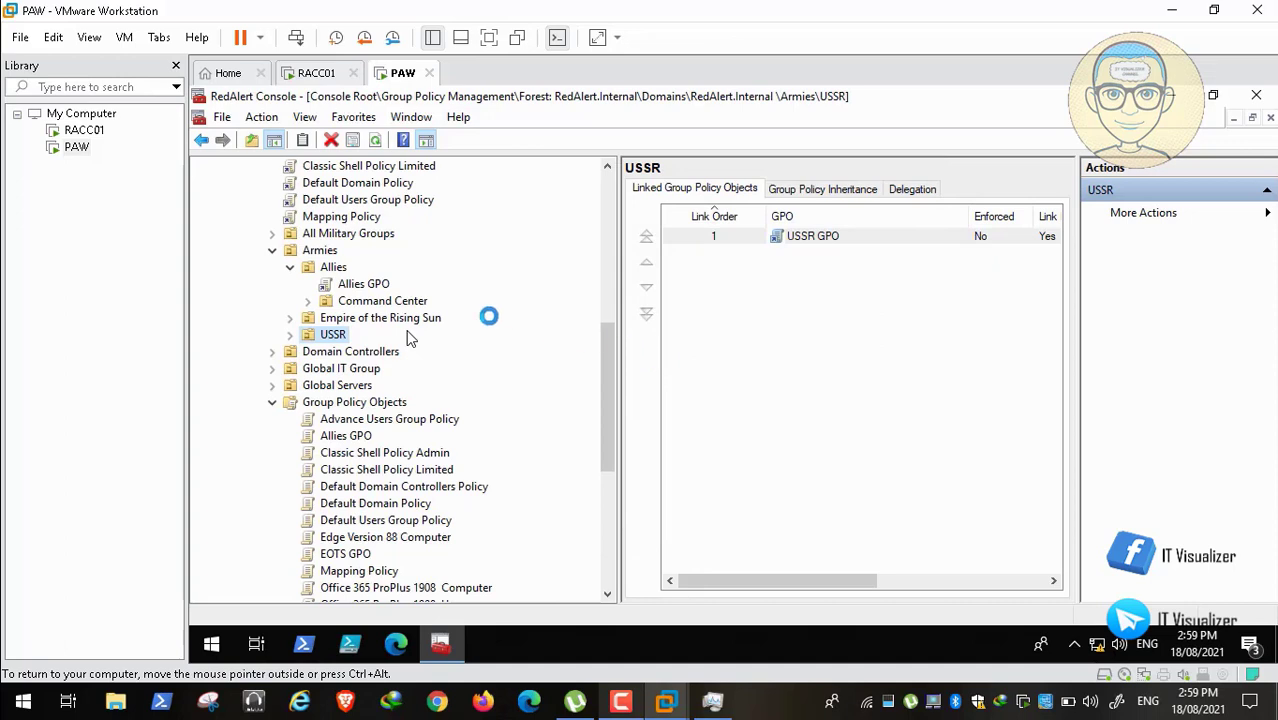
Step: Re-expand Allies and show the child OUs of its Command Center
left_click(290, 267)
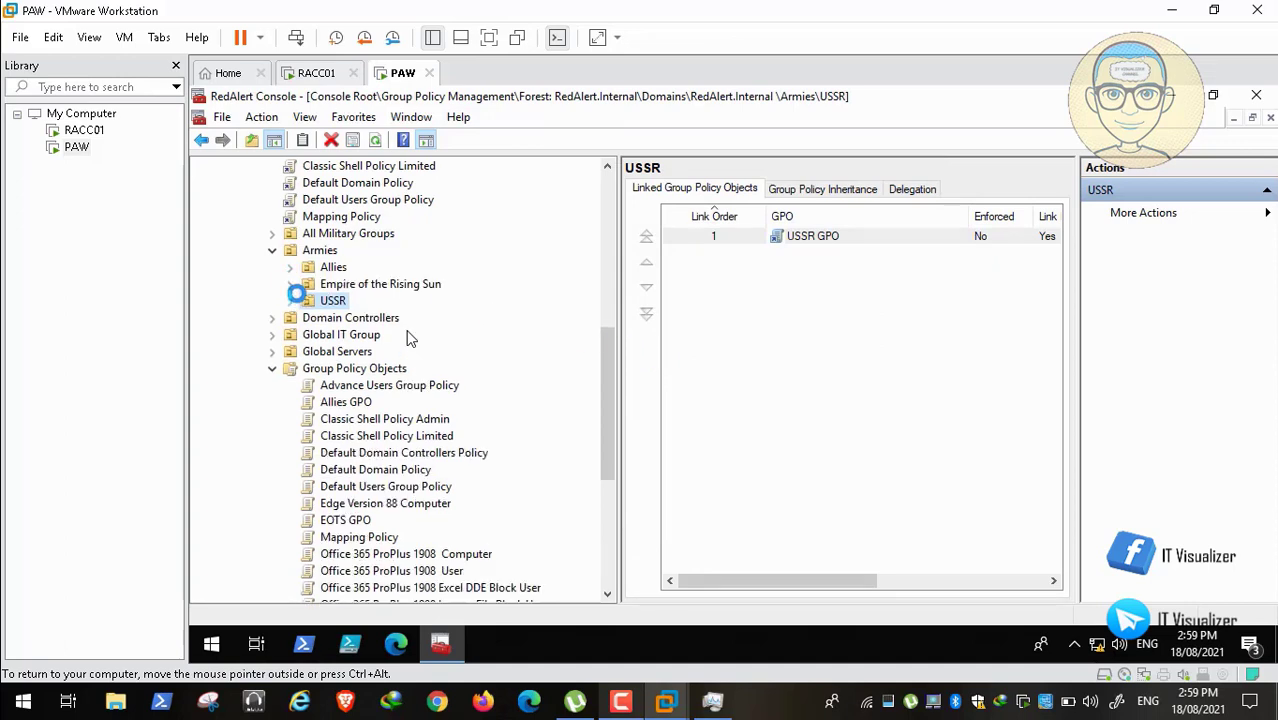
left_click(290, 267)
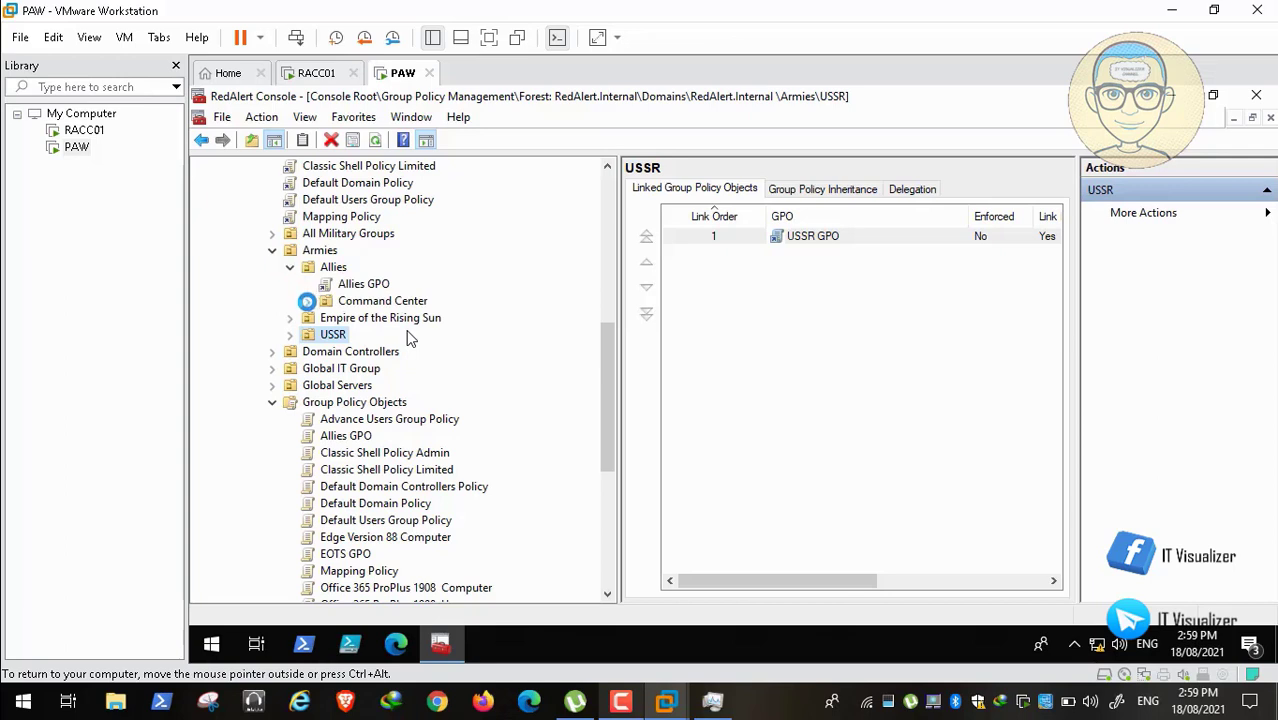
left_click(308, 301)
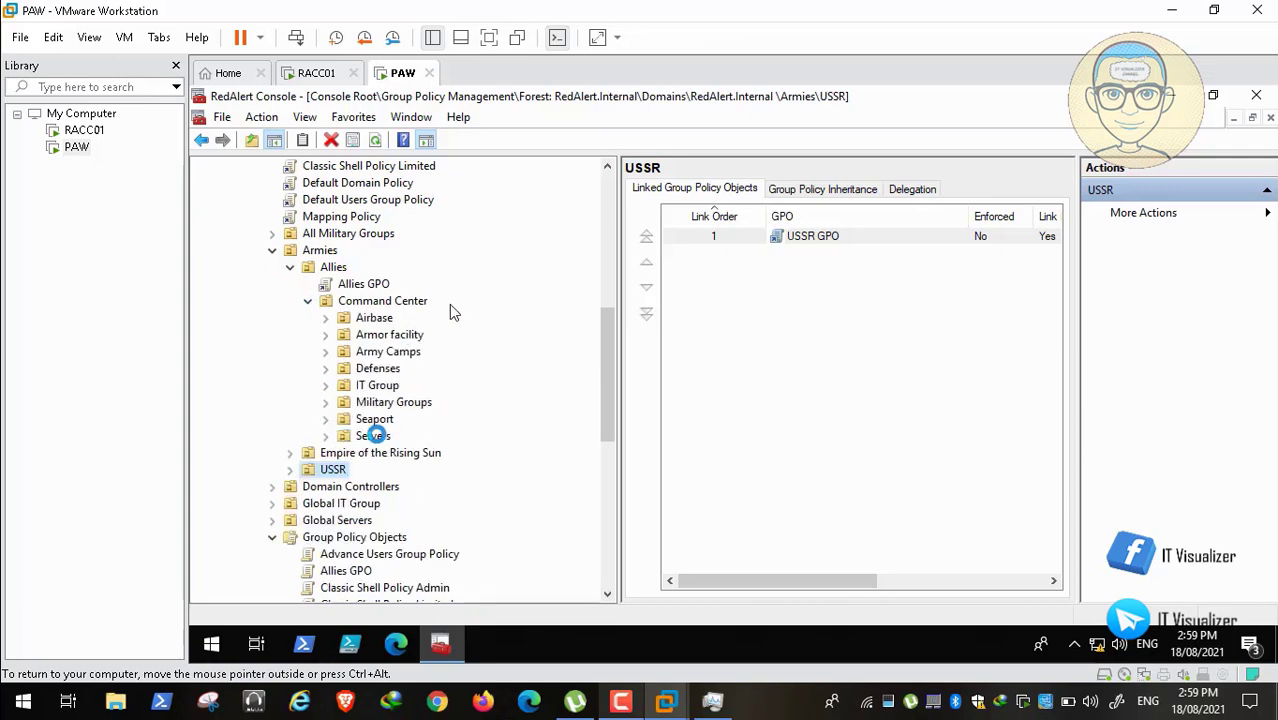
Step: Link Windows Server Hardening to the Servers OU under Allies' Command Center
right_click(373, 437)
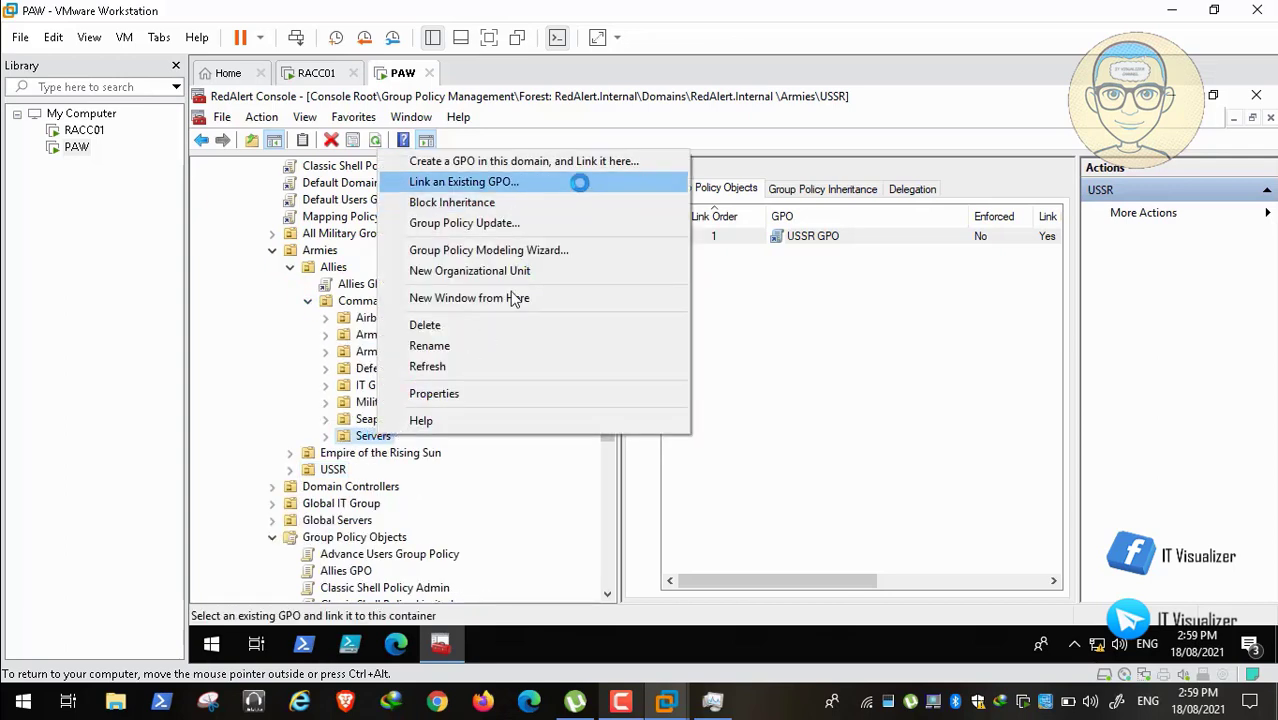
left_click(580, 182)
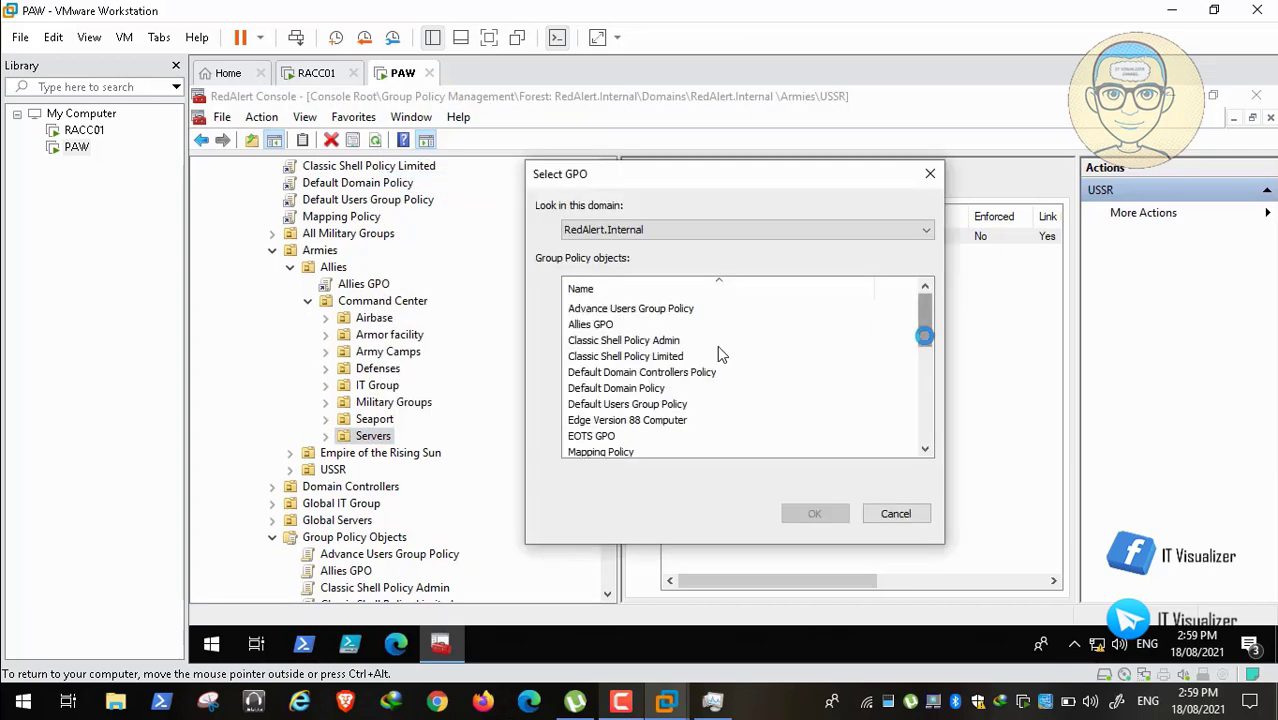
scroll(717, 345, "down", 7)
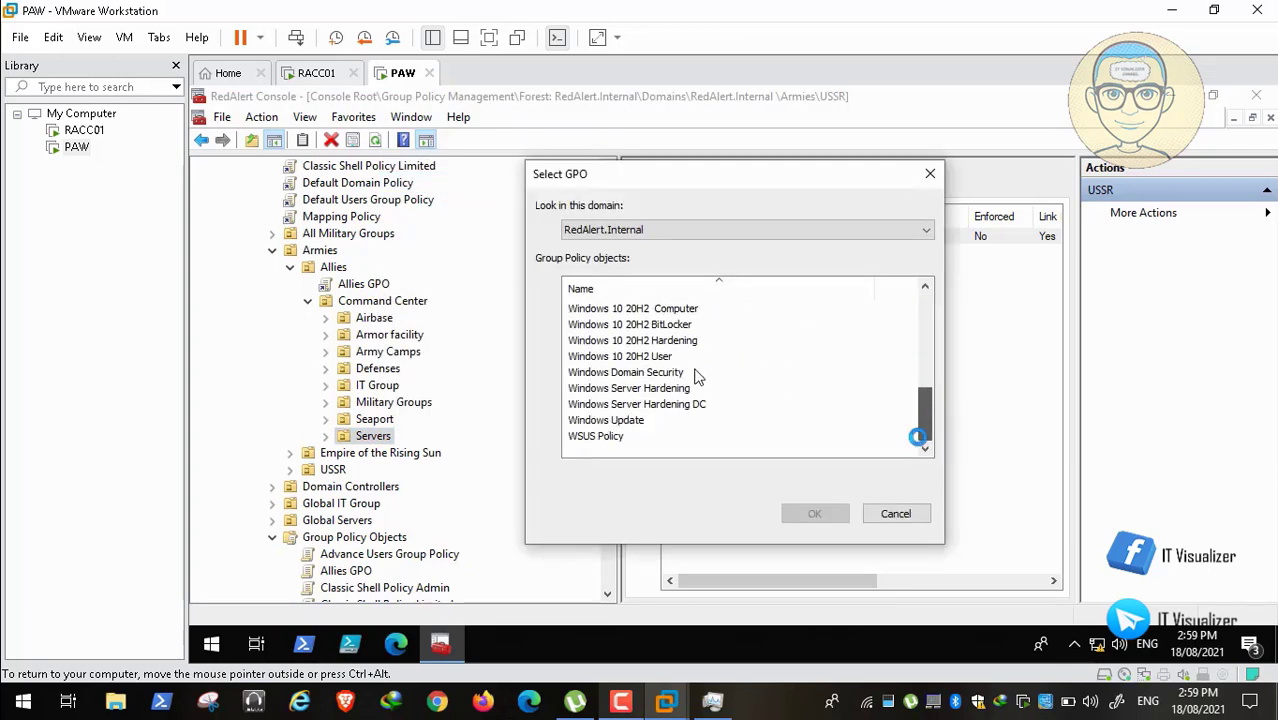
left_click(679, 390)
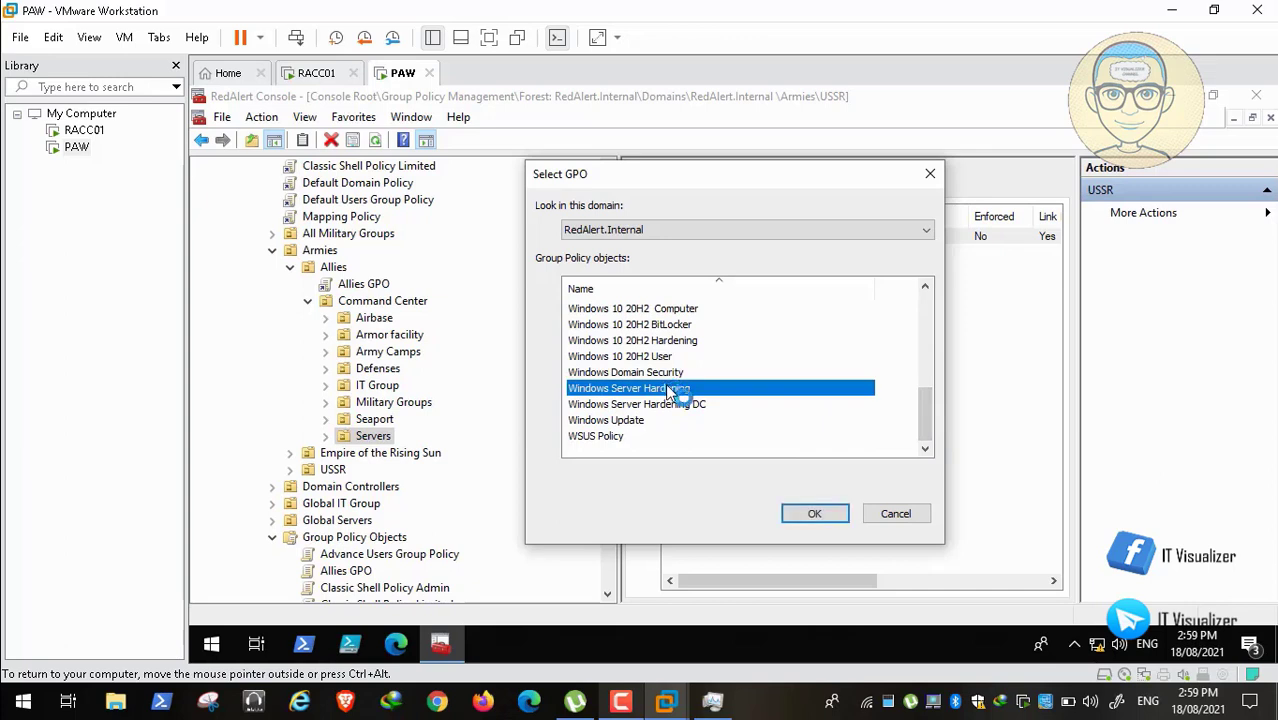
left_click(809, 513)
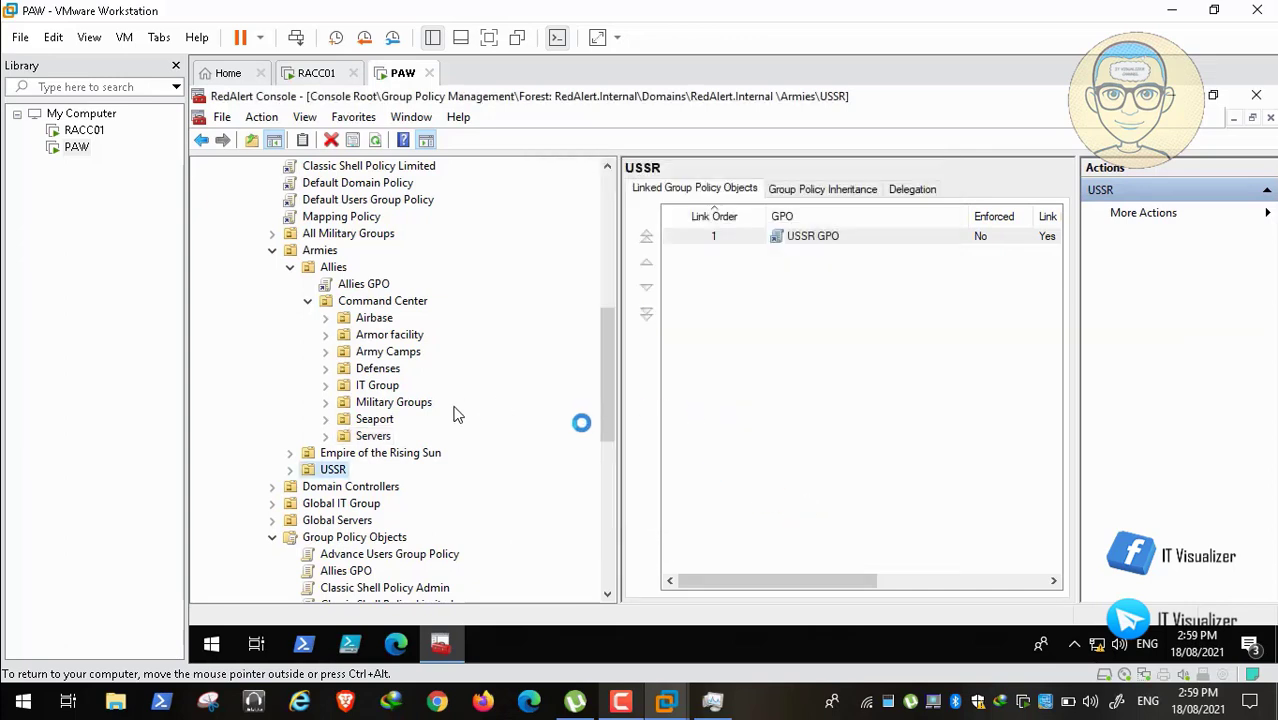
Step: Expand Empire's Command Center and link Windows Server Hardening to its Servers OU
left_click_drag(600, 393, 616, 423)
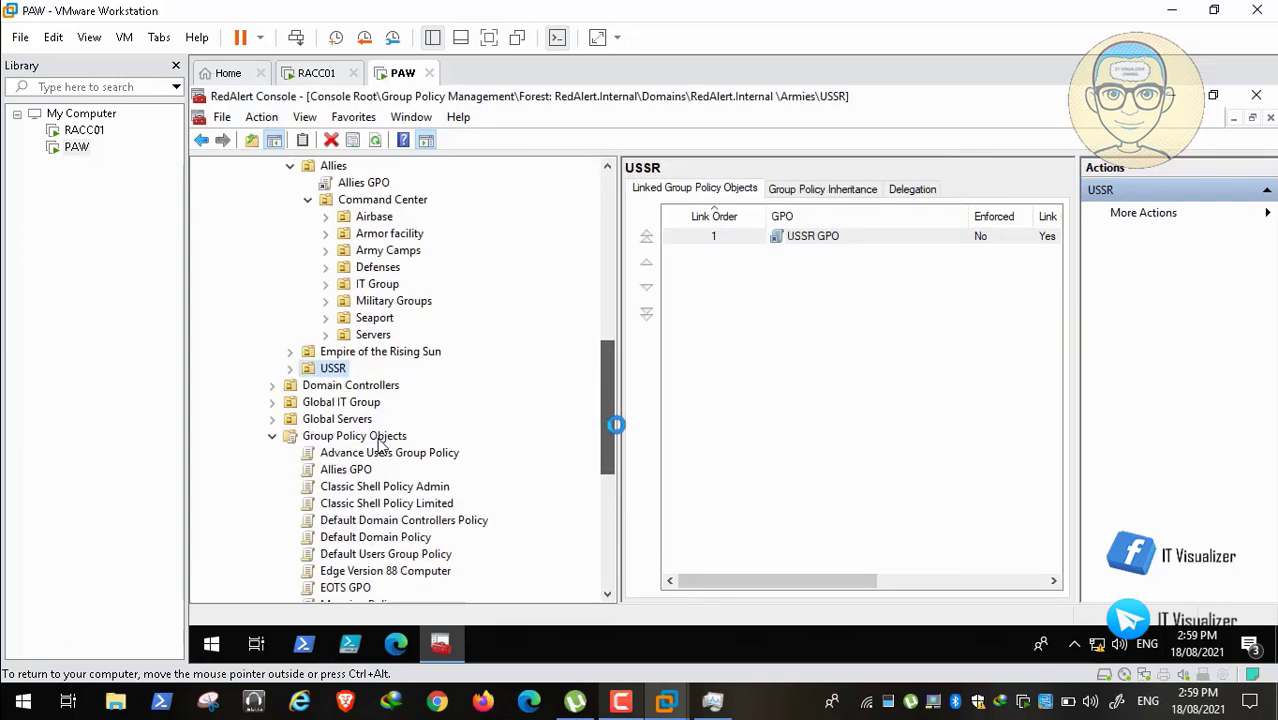
left_click(290, 351)
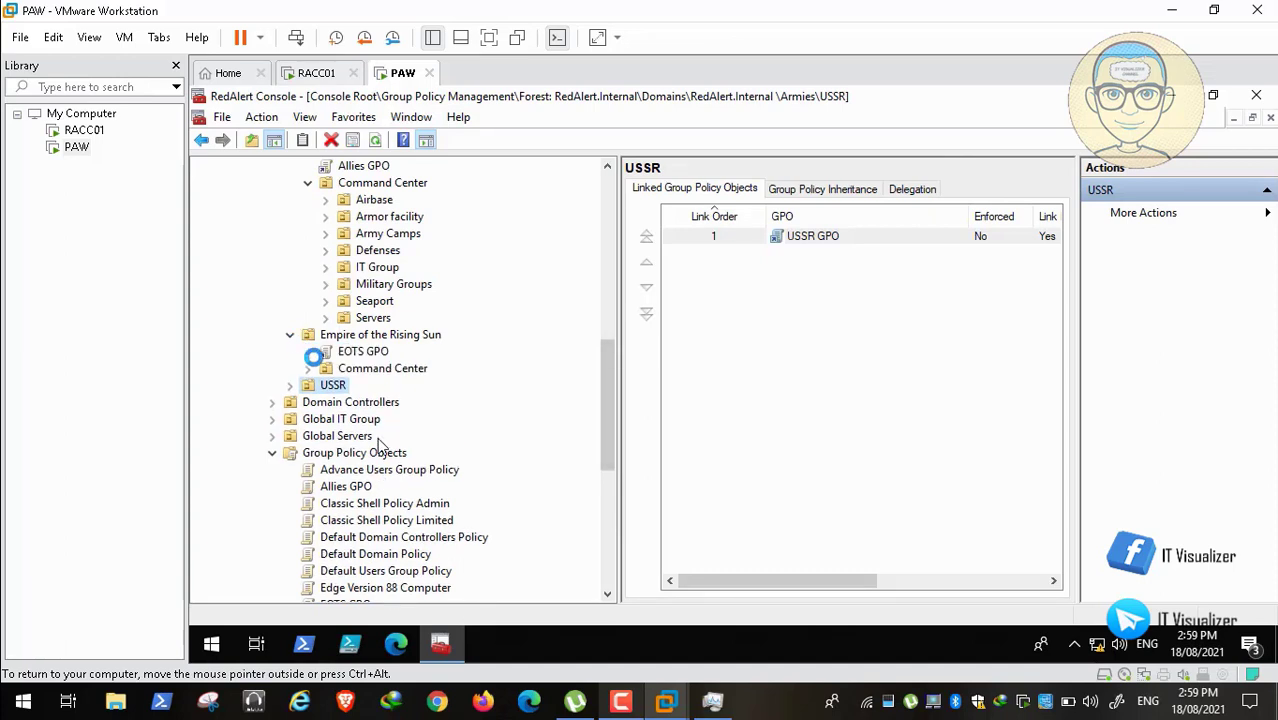
left_click(308, 368)
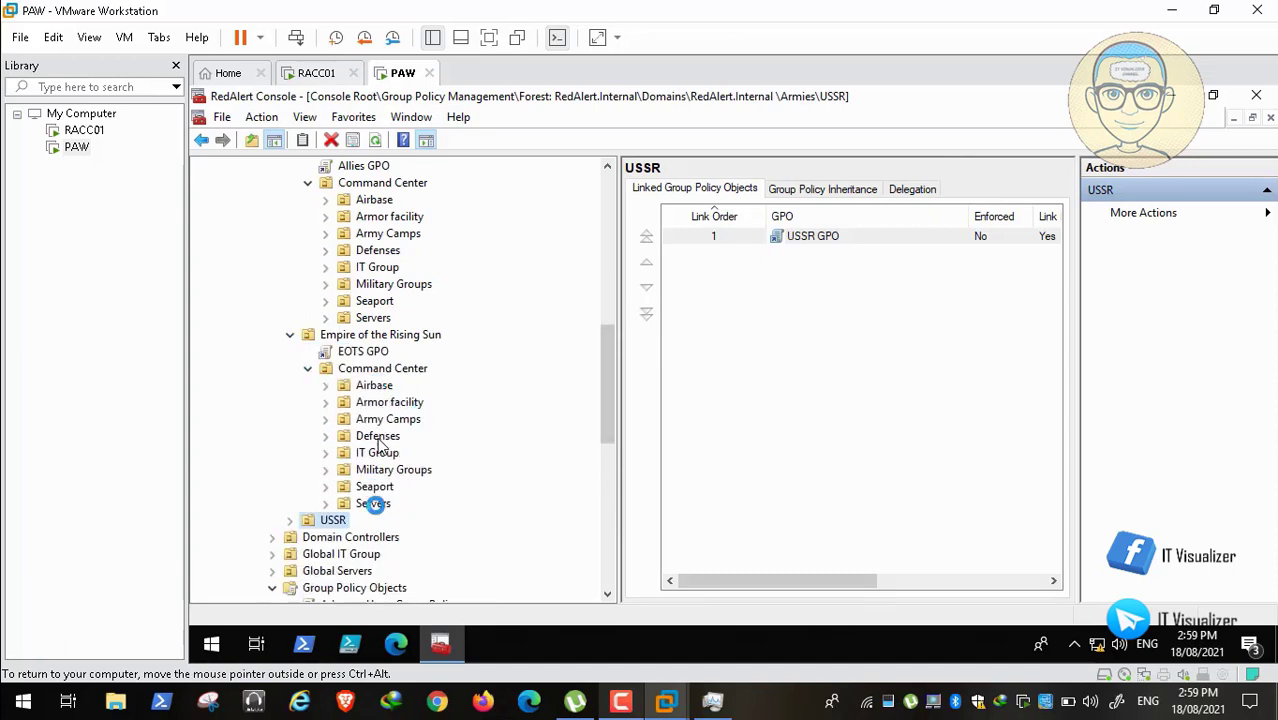
right_click(375, 505)
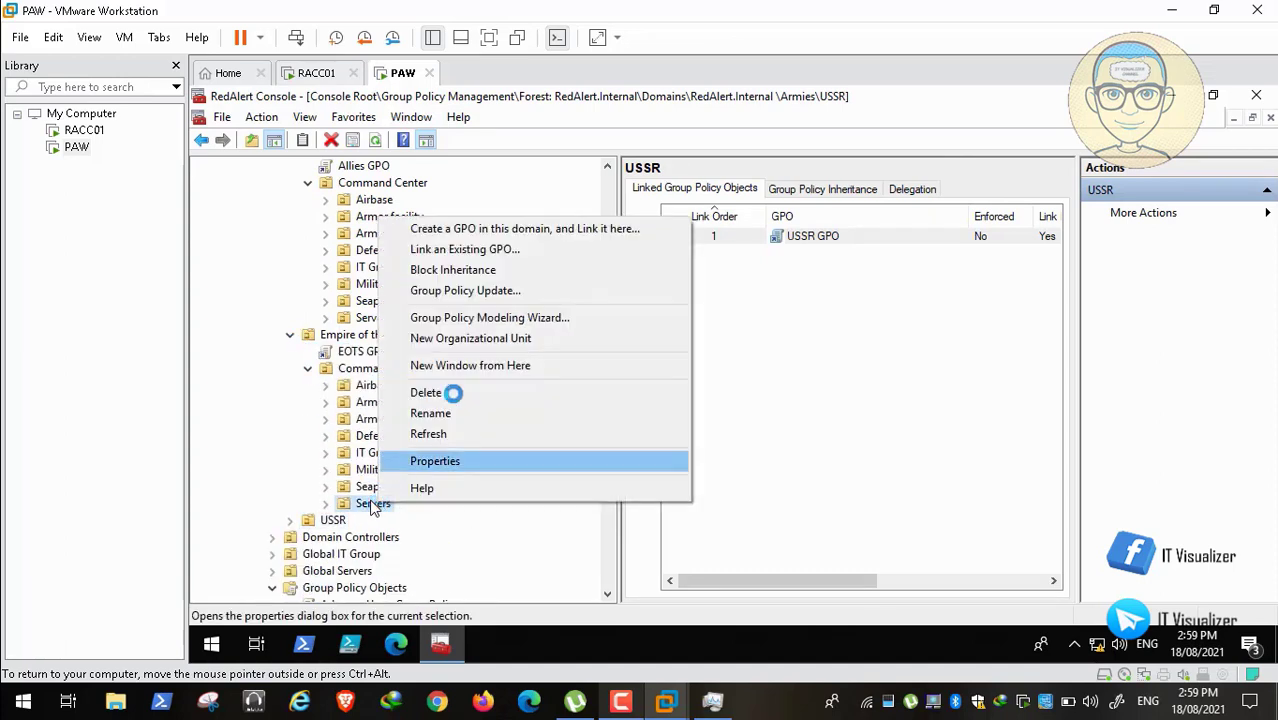
left_click(545, 249)
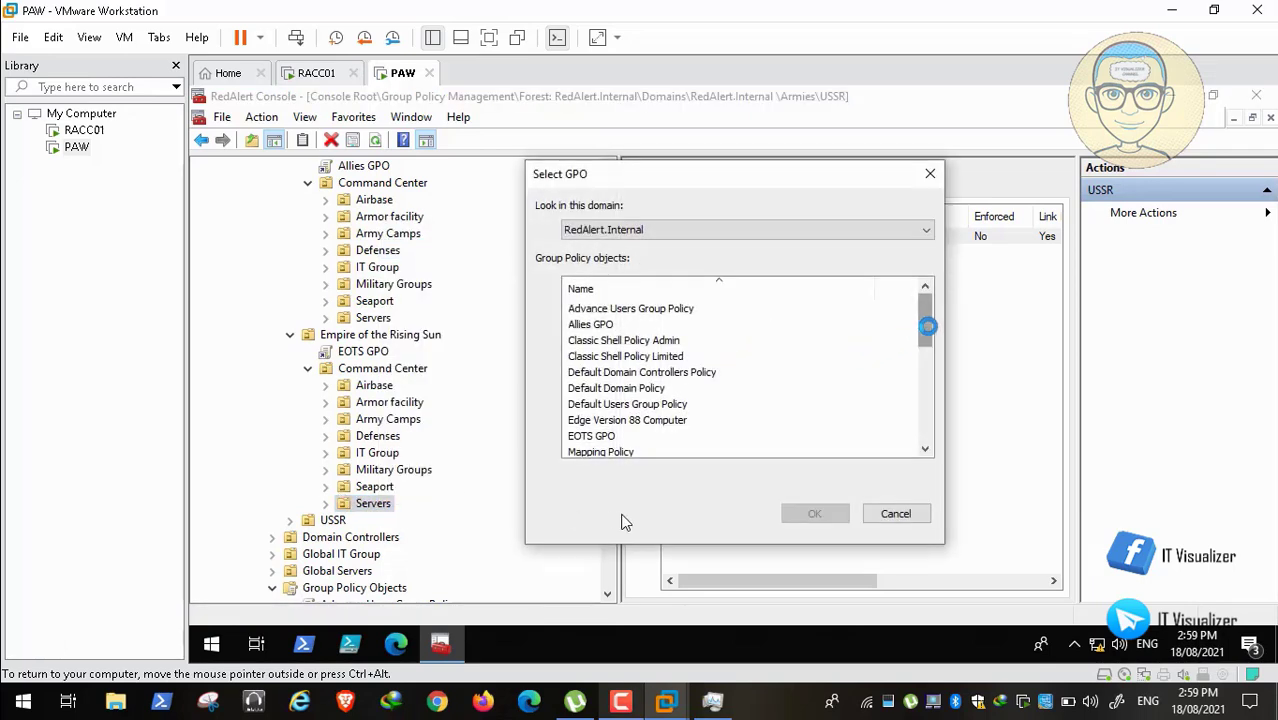
left_click_drag(927, 322, 941, 437)
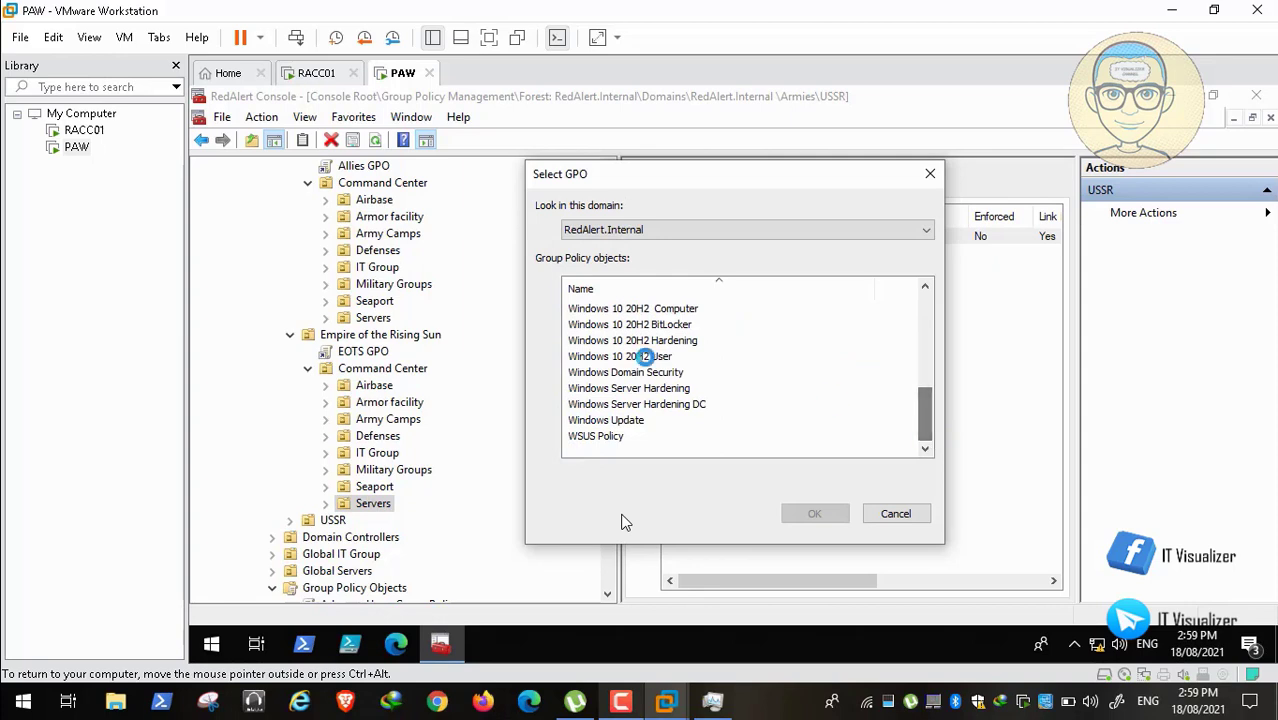
left_click(634, 388)
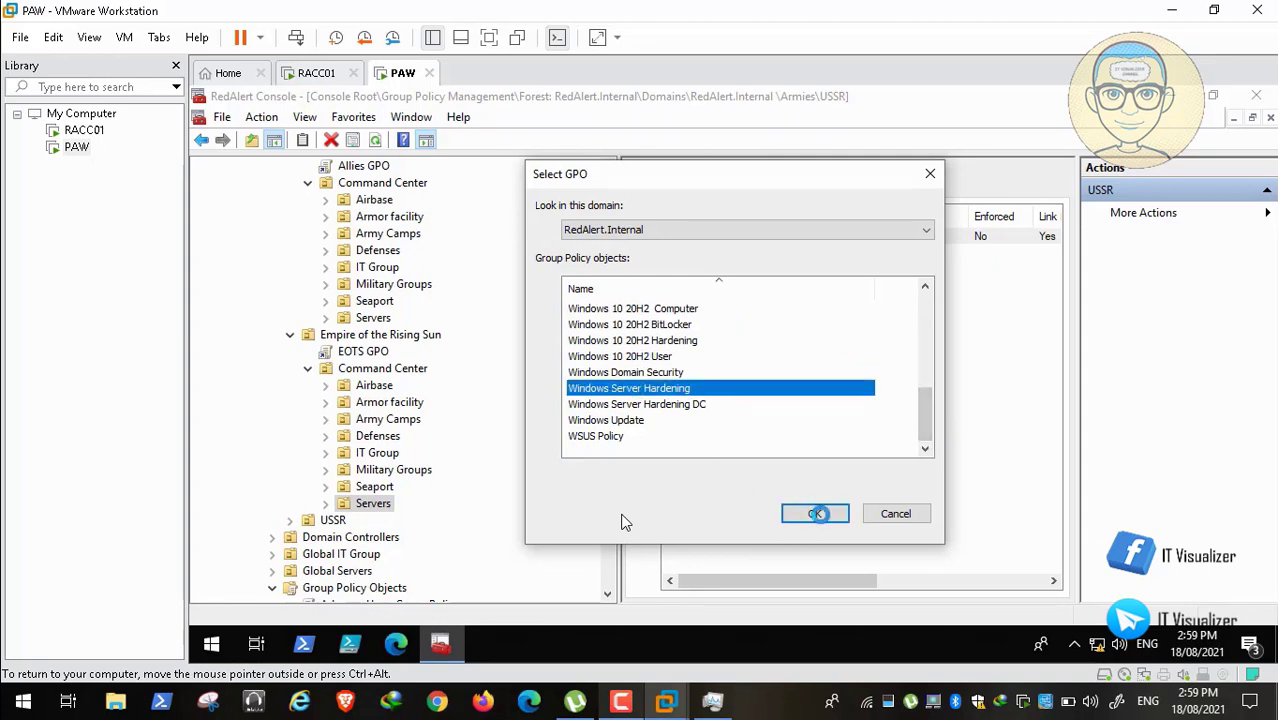
left_click(815, 513)
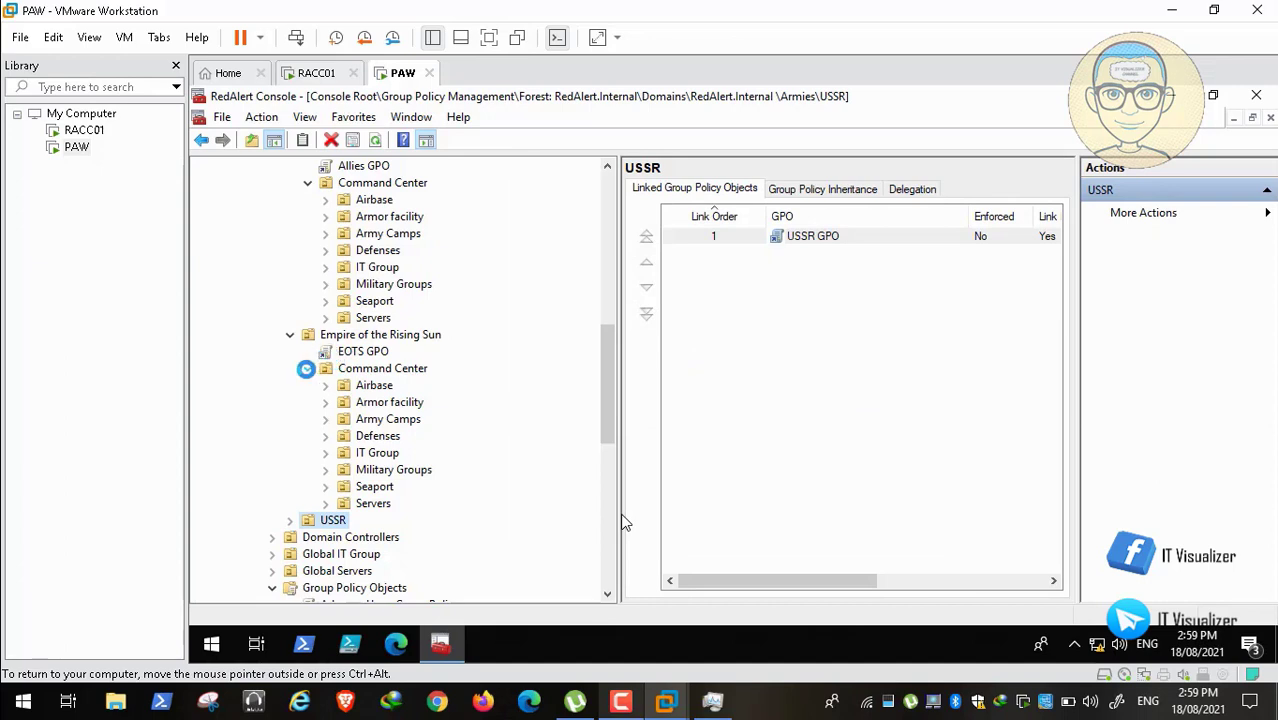
Step: Link Windows Server Hardening to USSR's Servers OU, then scroll to the Group Policy Objects list
left_click(307, 368)
left_click(299, 336)
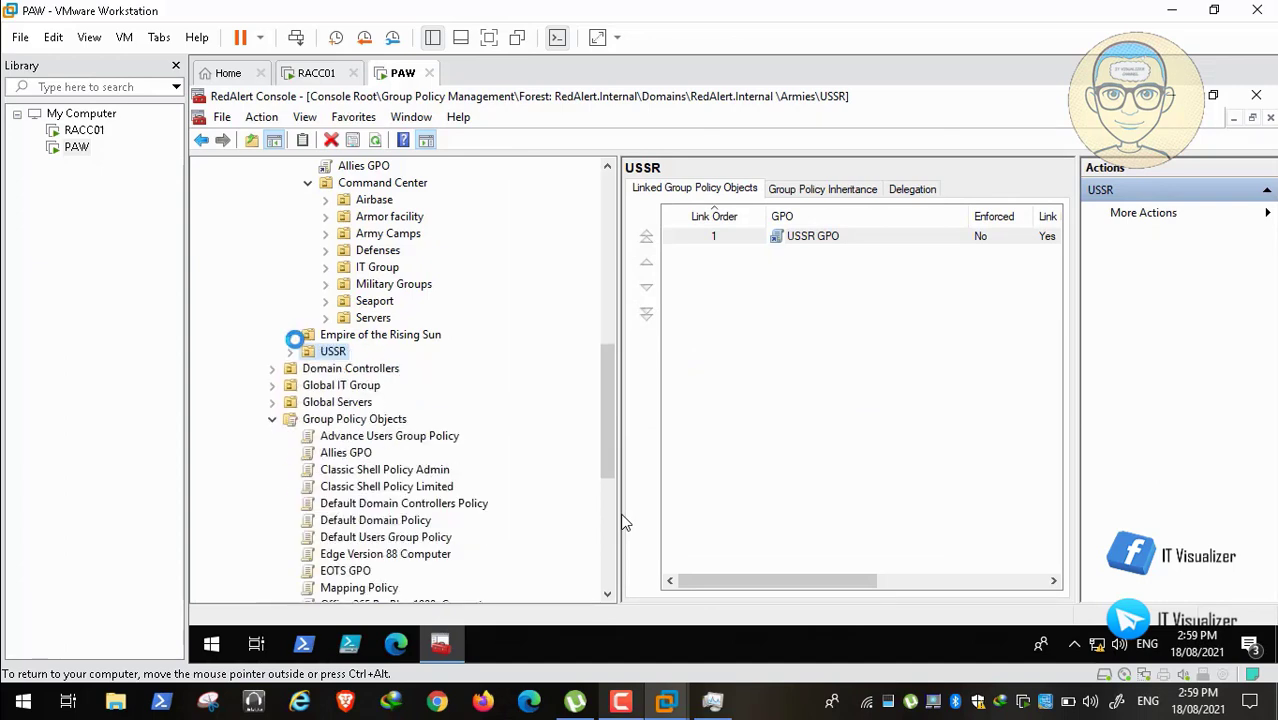
left_click(290, 351)
left_click(307, 385)
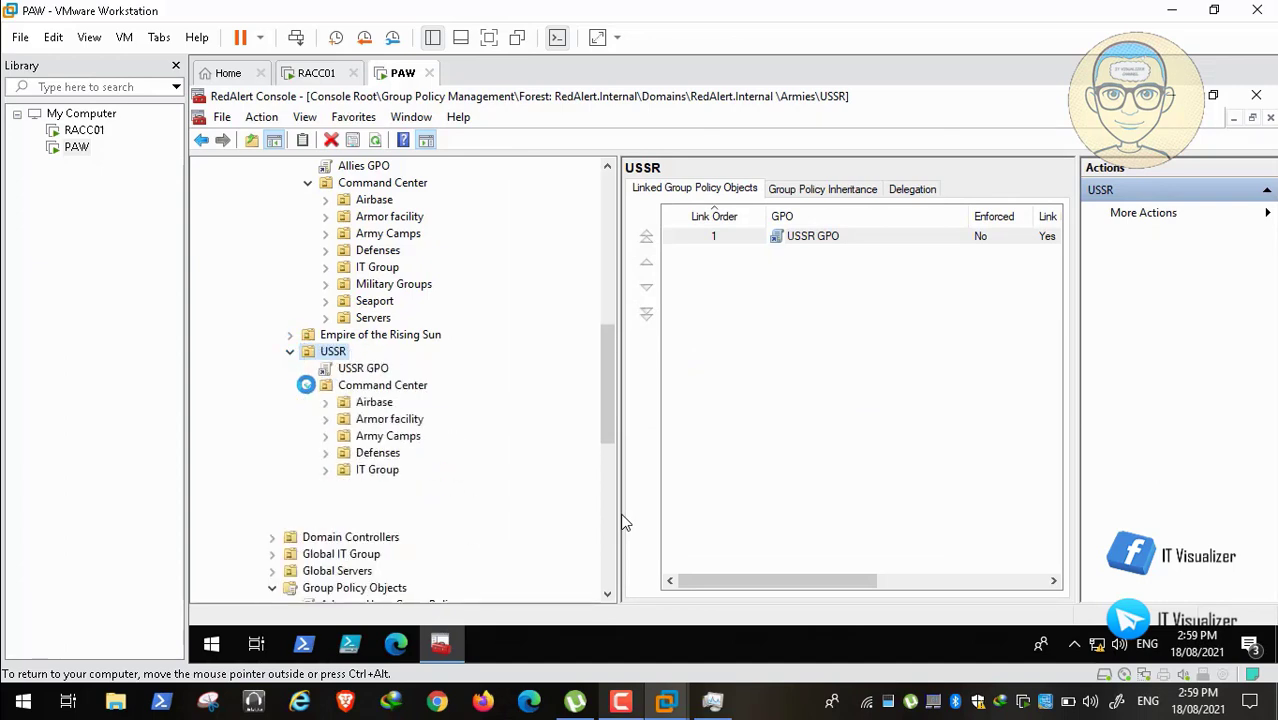
right_click(377, 520)
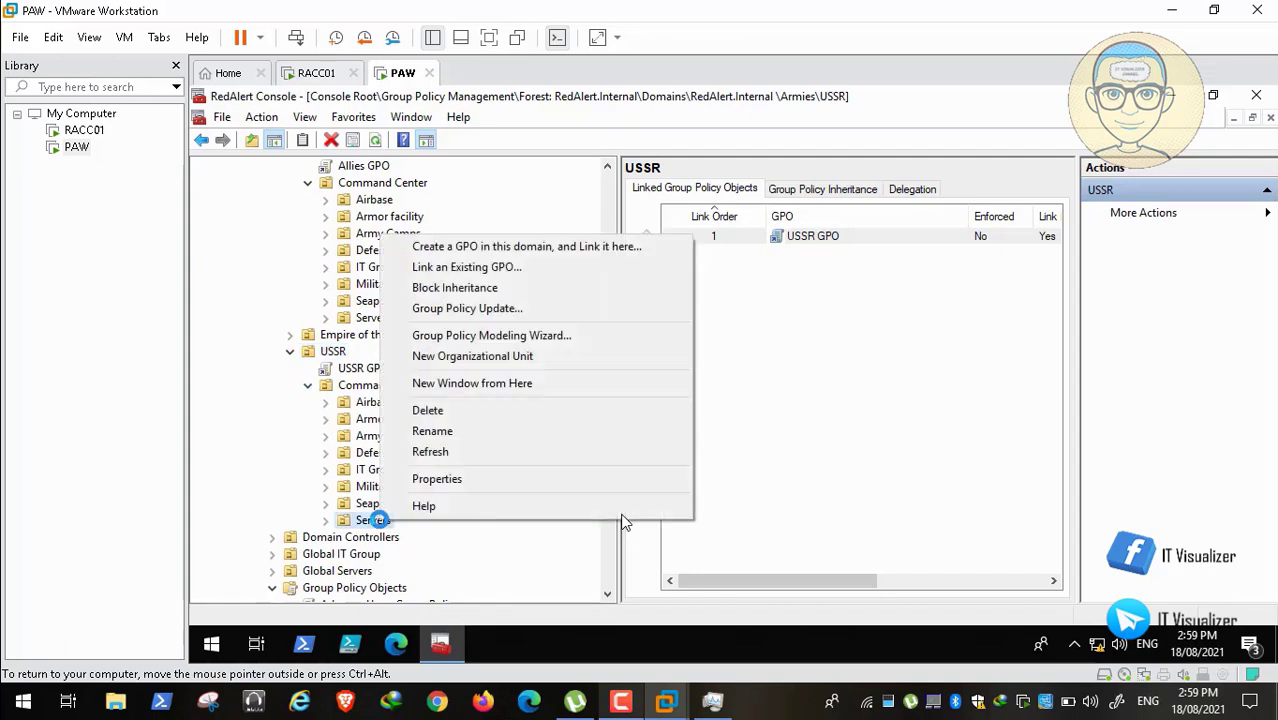
left_click(549, 267)
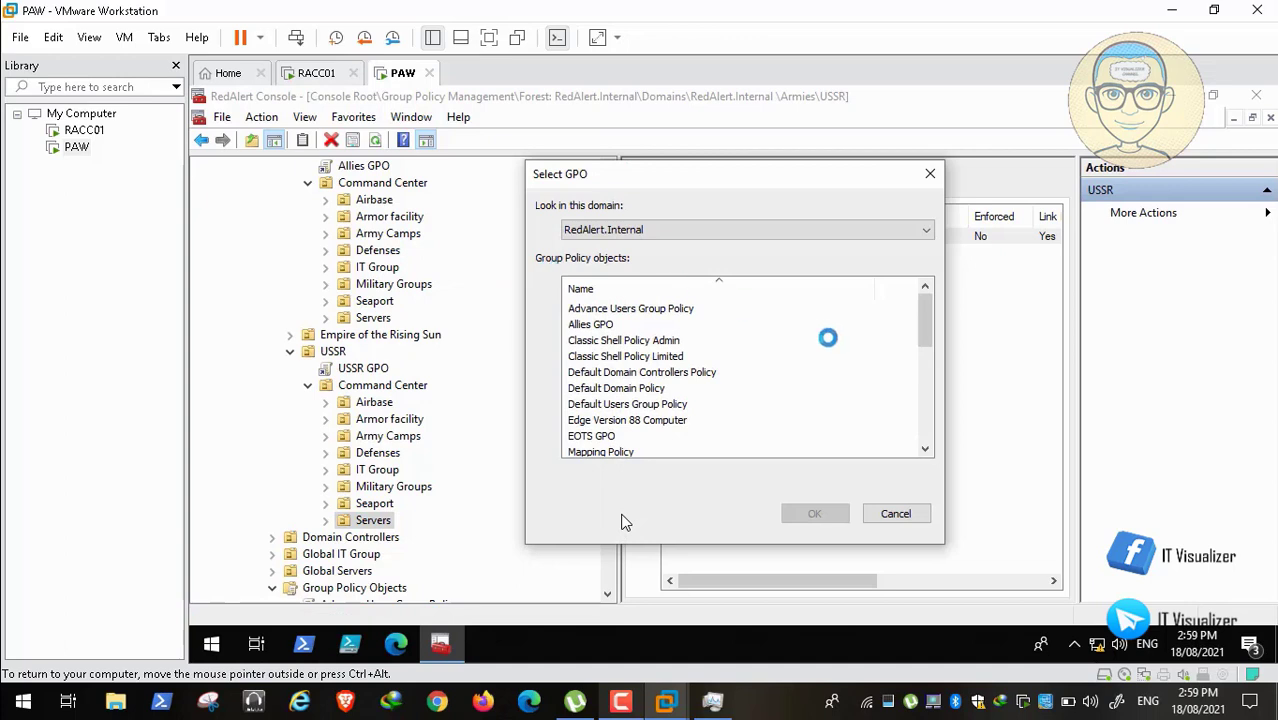
left_click_drag(924, 322, 928, 432)
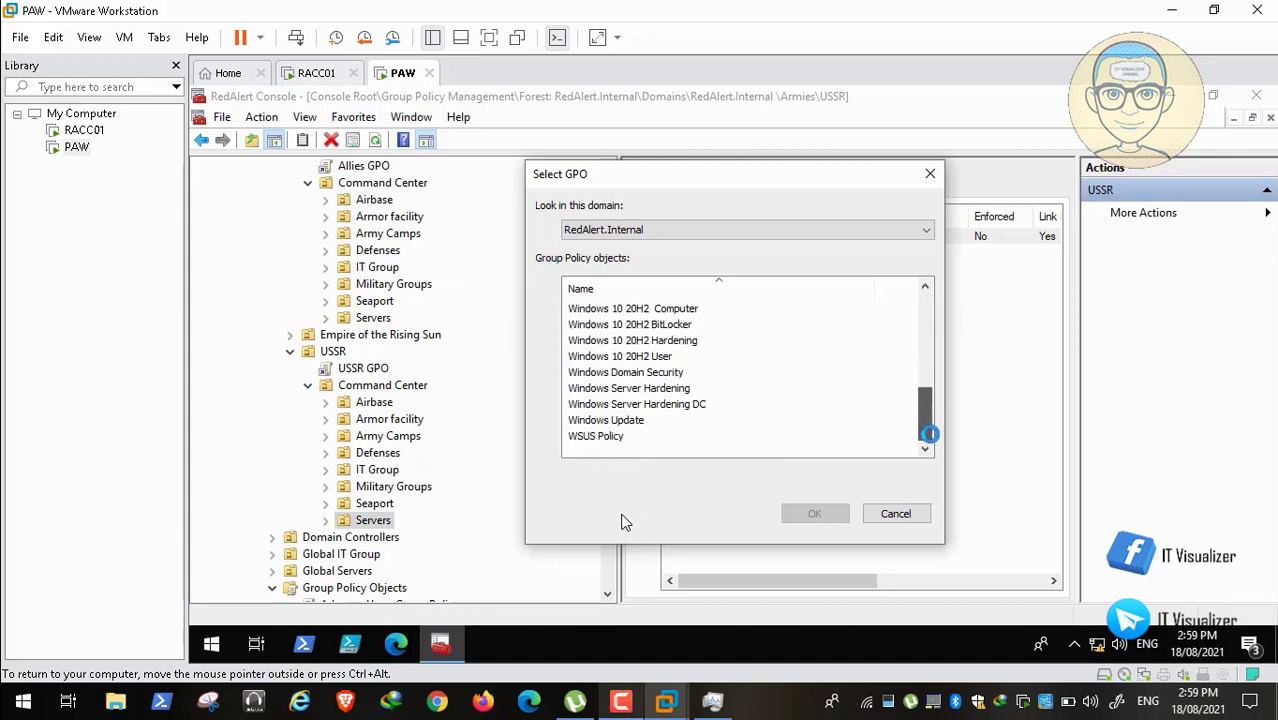
left_click(679, 389)
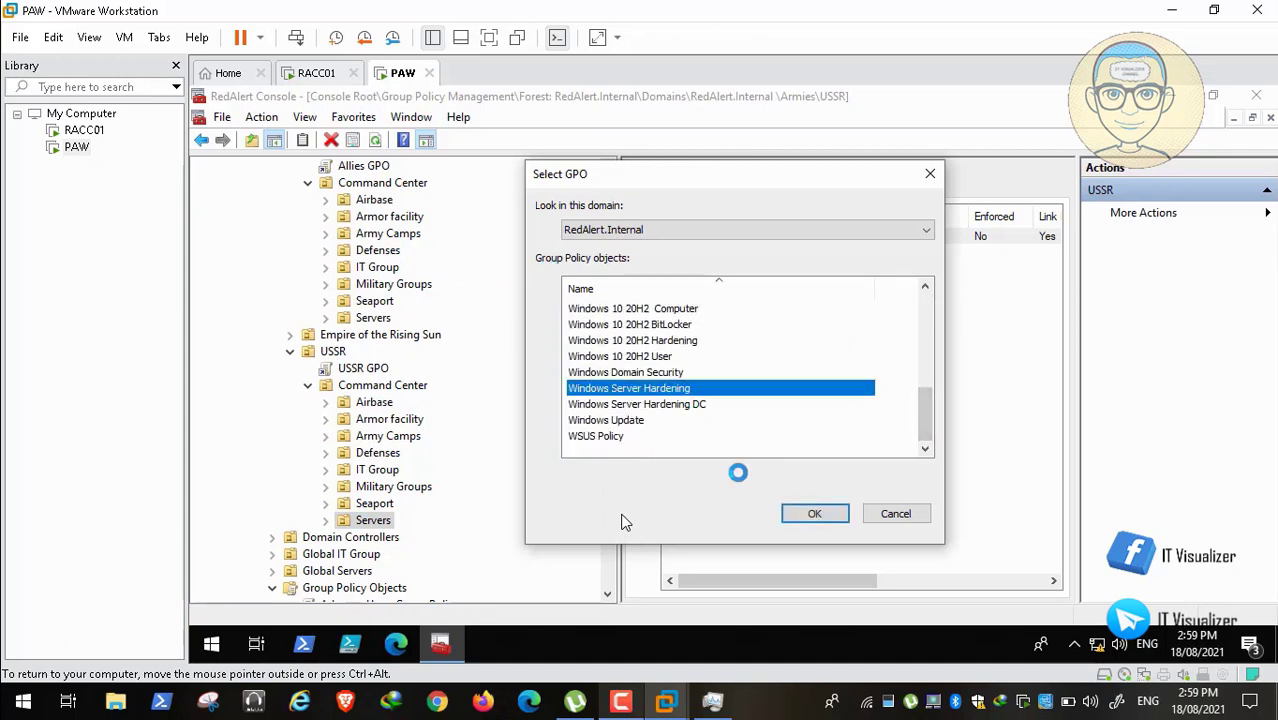
left_click(812, 512)
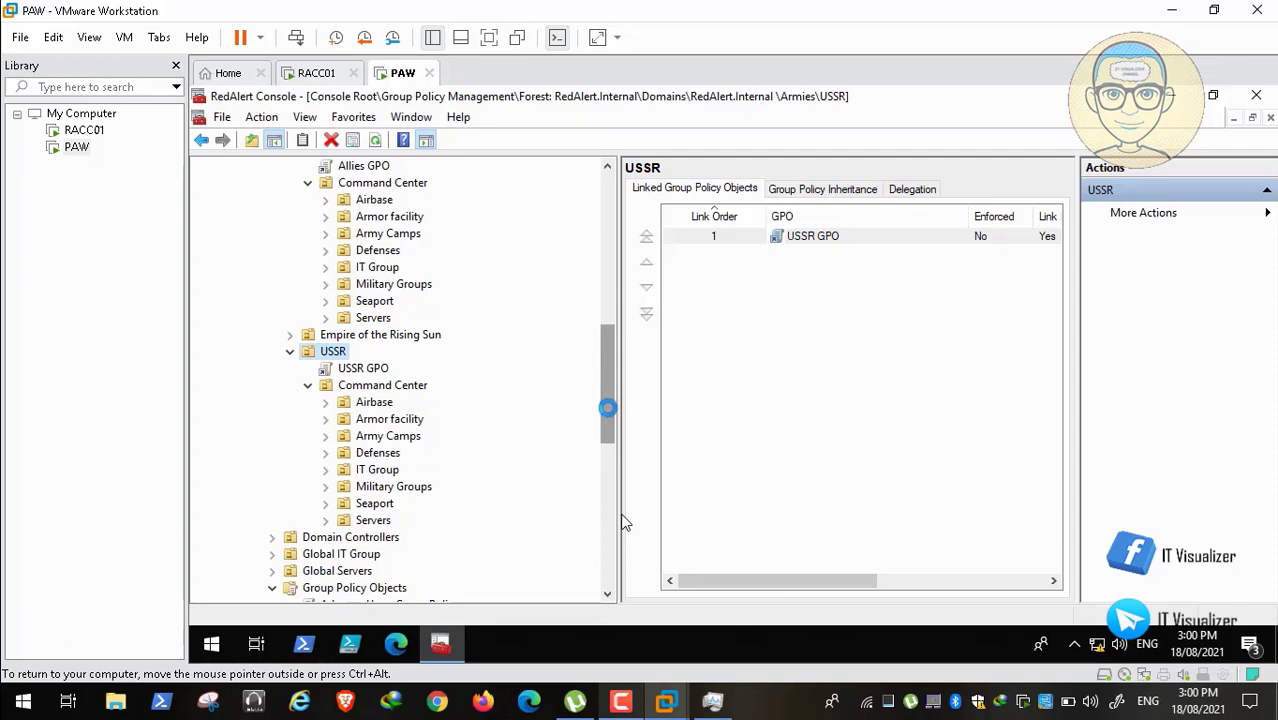
left_click_drag(608, 407, 608, 474)
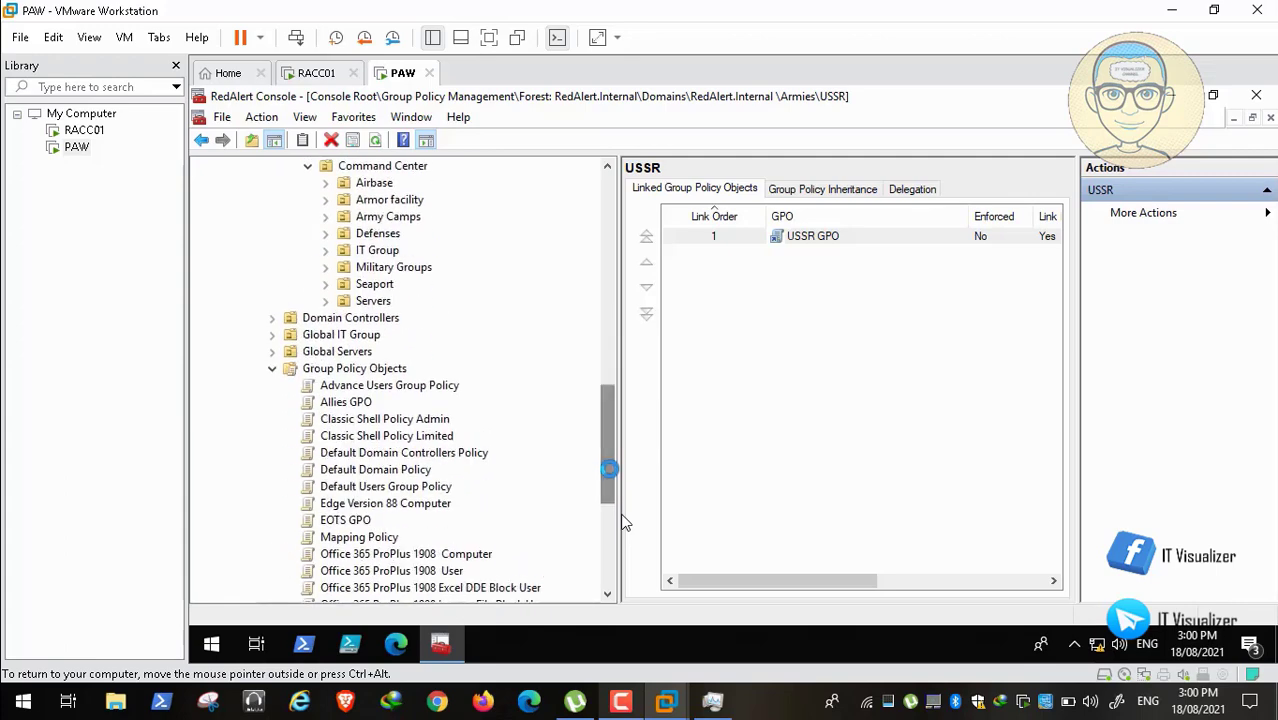
Step: Open Allies GPO in the Group Policy Management Editor and widen its tree pane
right_click(345, 401)
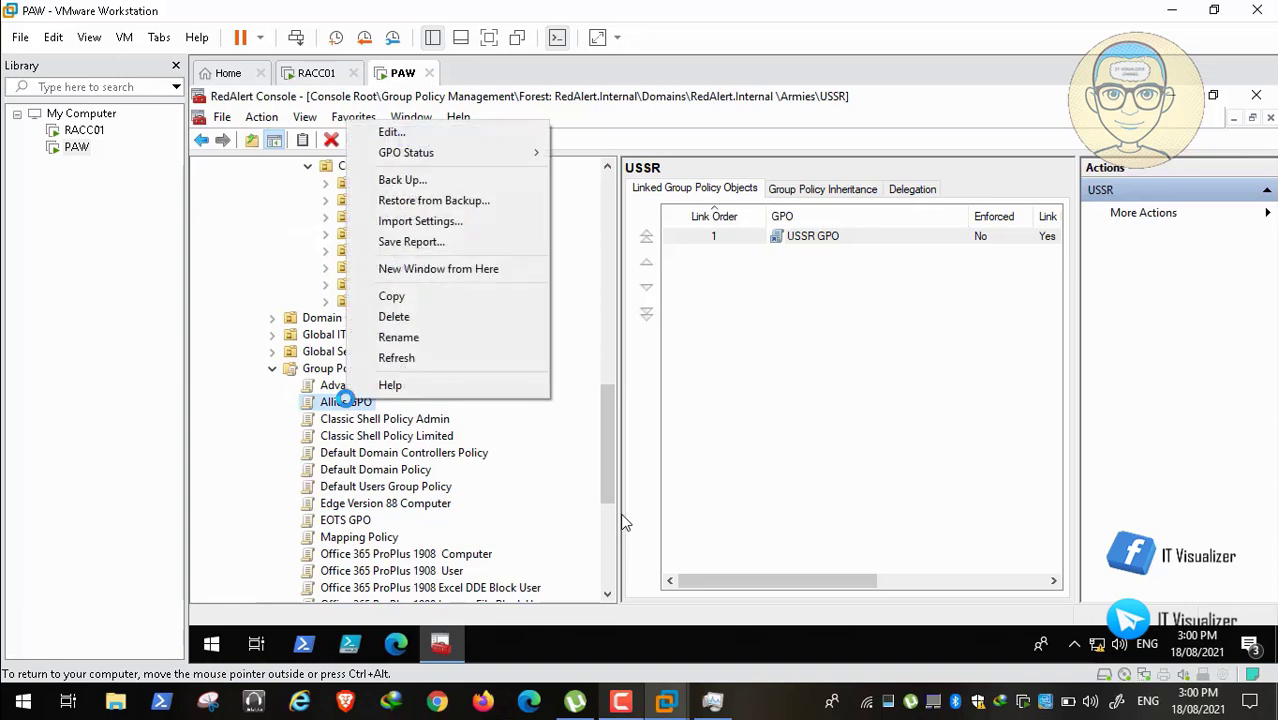
left_click(444, 131)
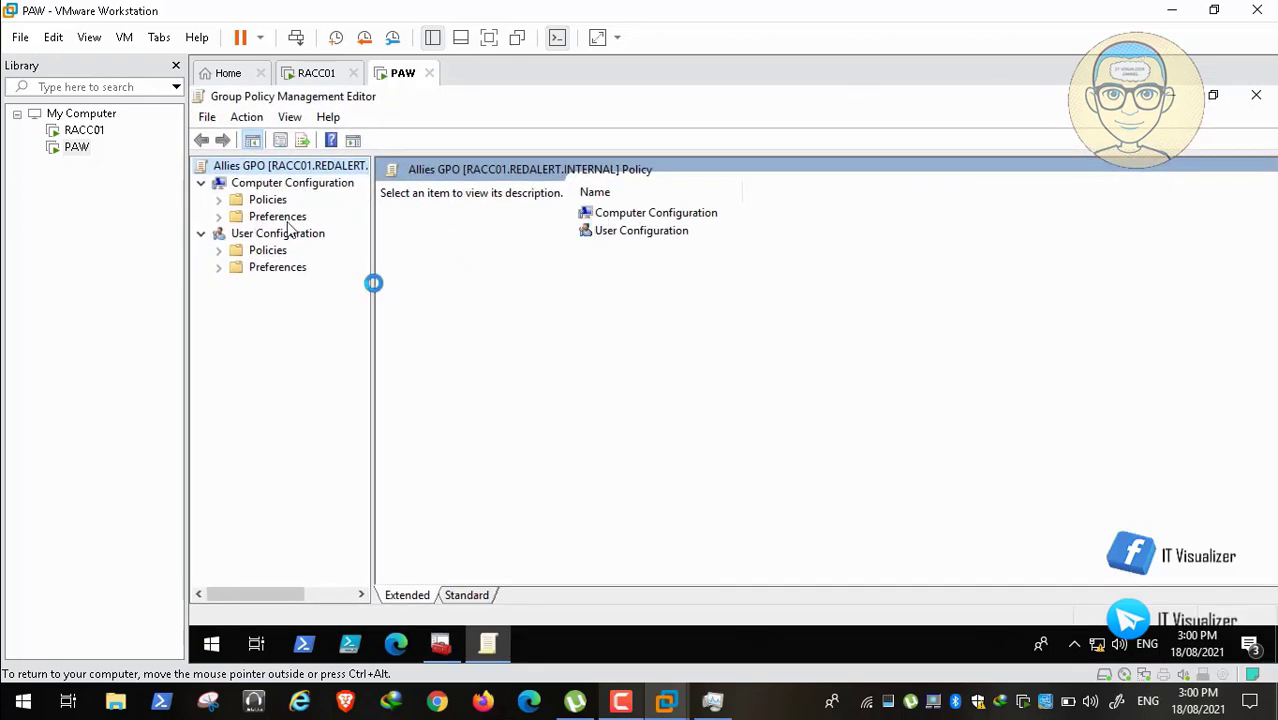
left_click_drag(372, 284, 476, 291)
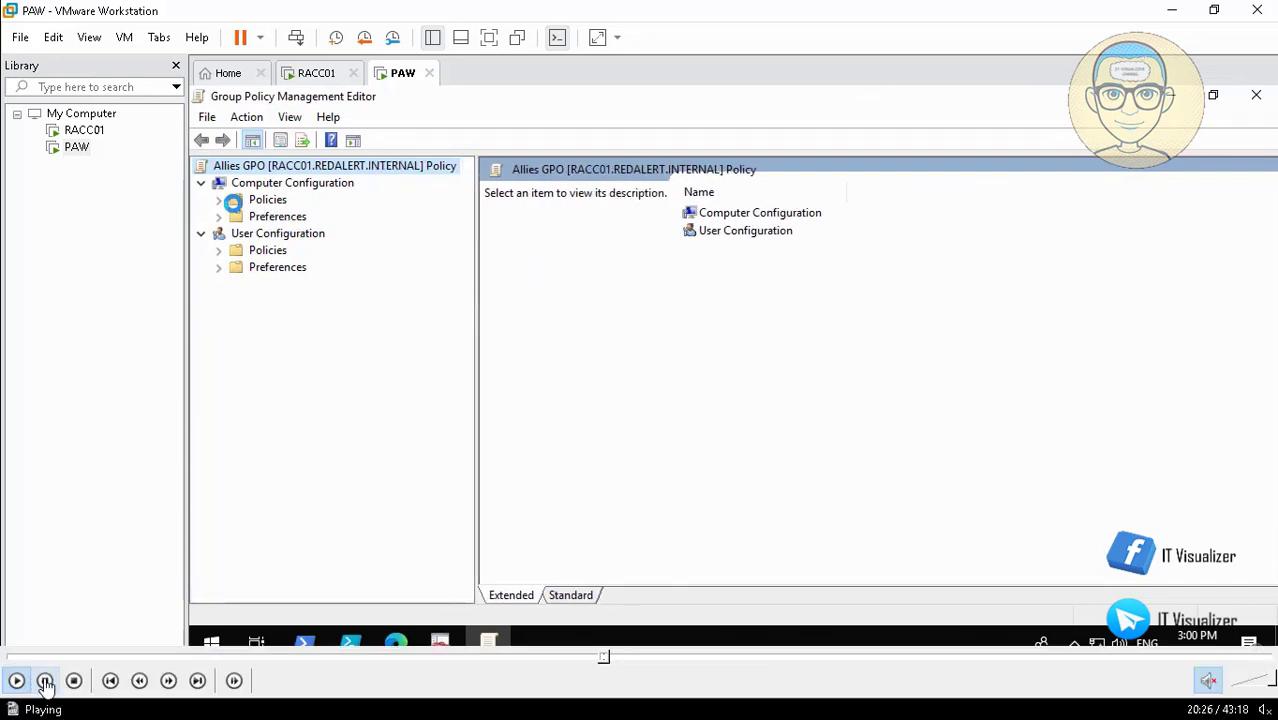
left_click(45, 680)
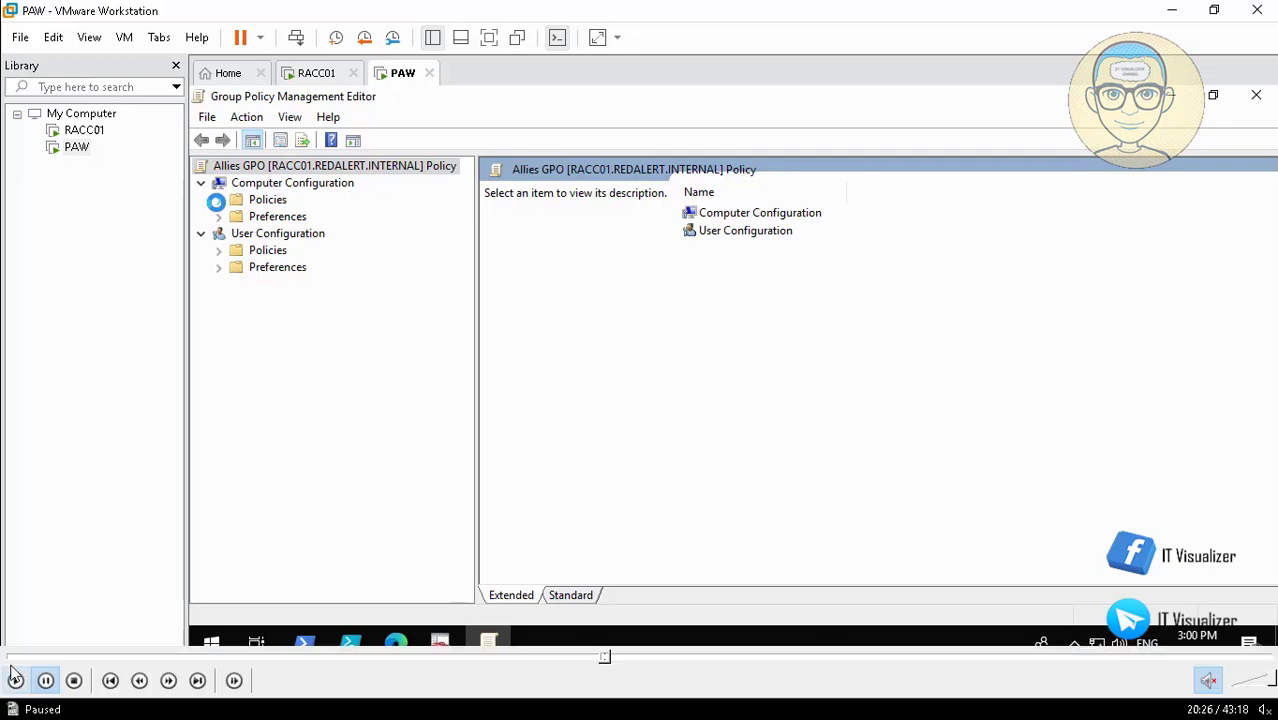
left_click(14, 680)
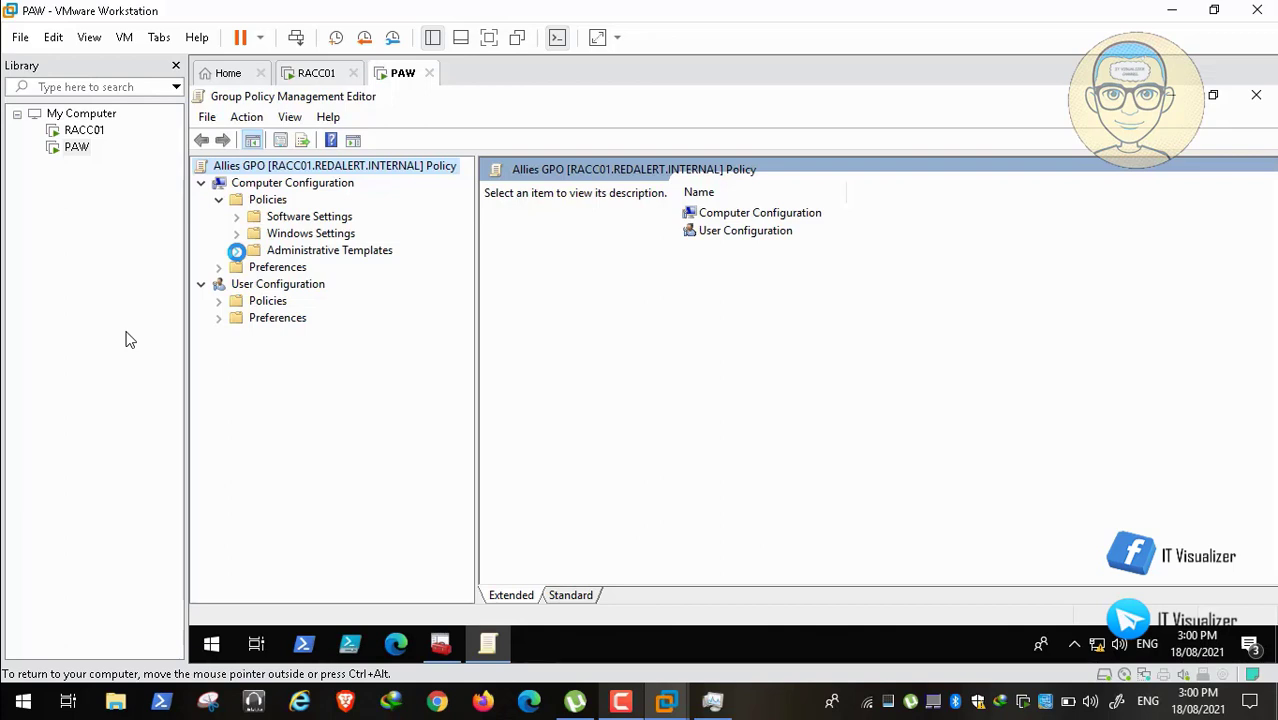
mouse_move(224, 716)
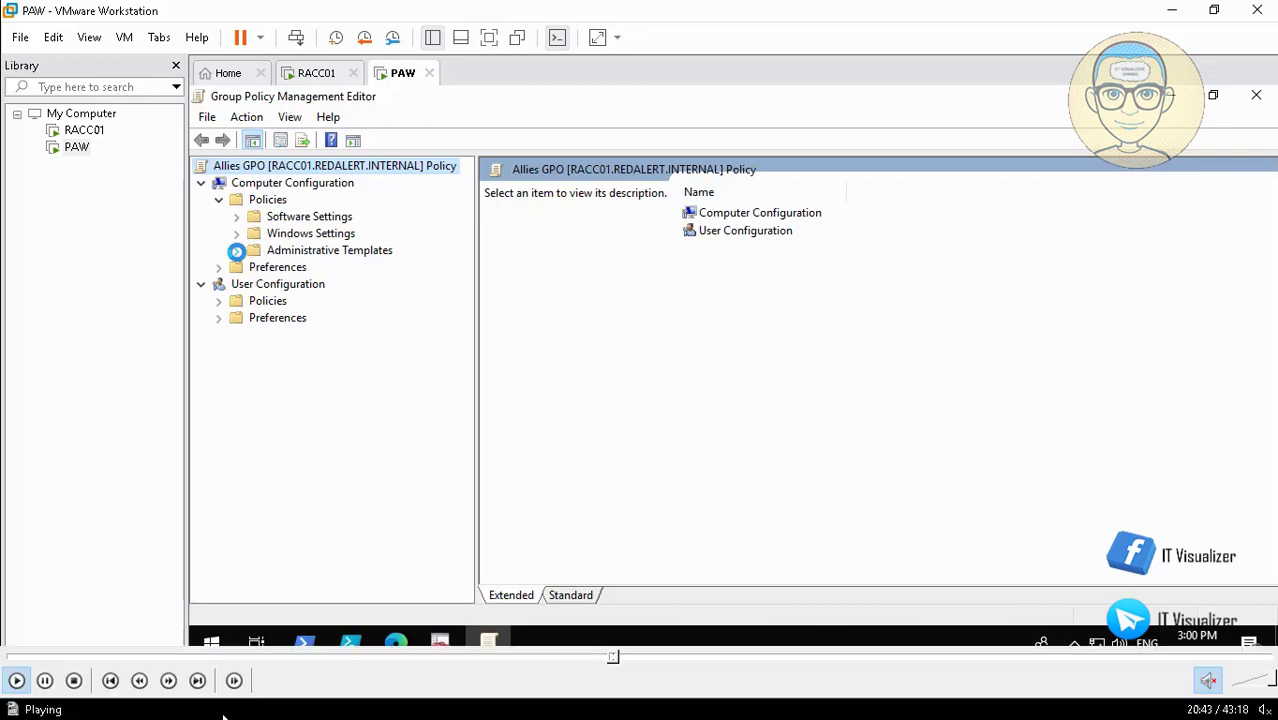
Step: Open the Allies GPO's 'Force a specific default lock screen and logon image' policy under Control Panel > Personalization
left_click(621, 660)
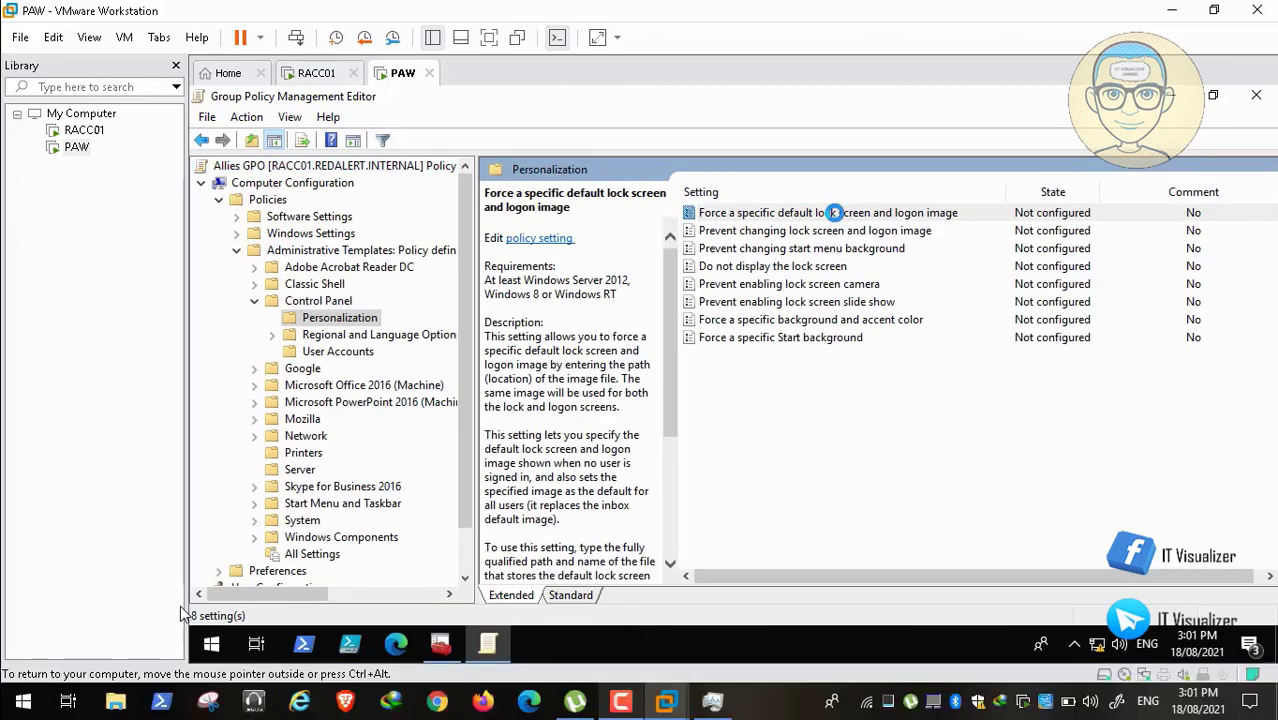
left_click(46, 681)
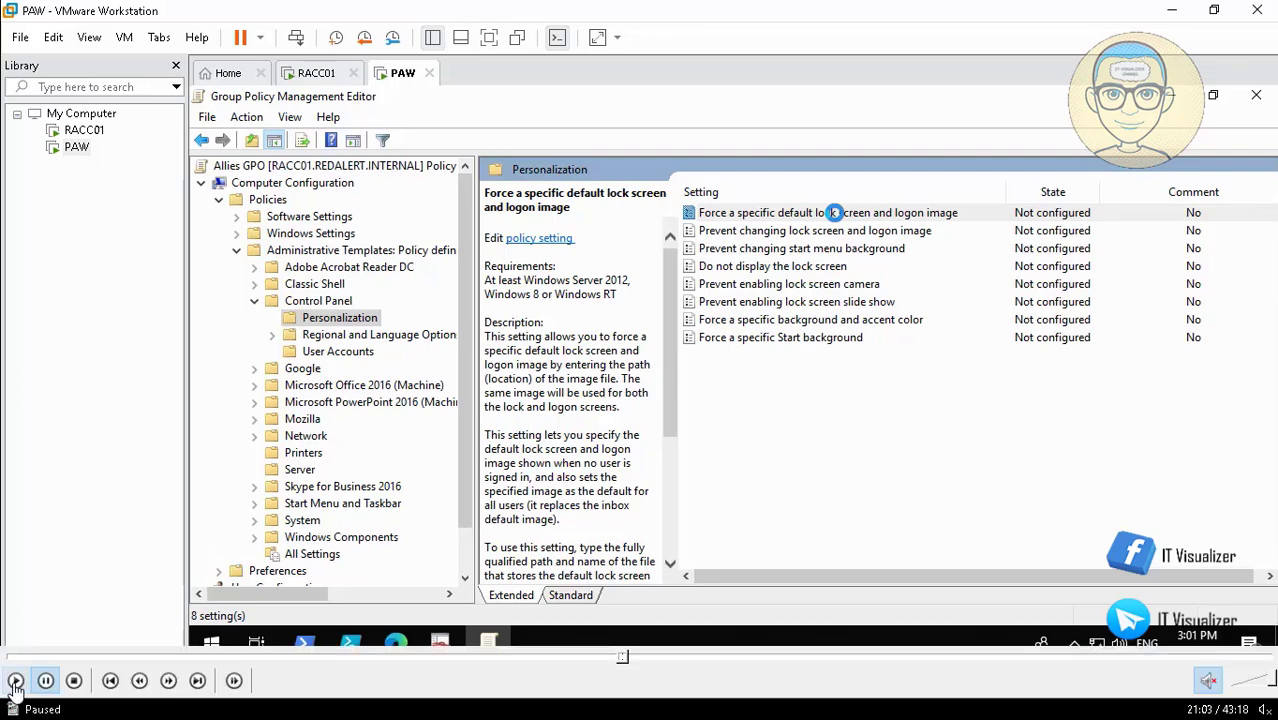
left_click(15, 681)
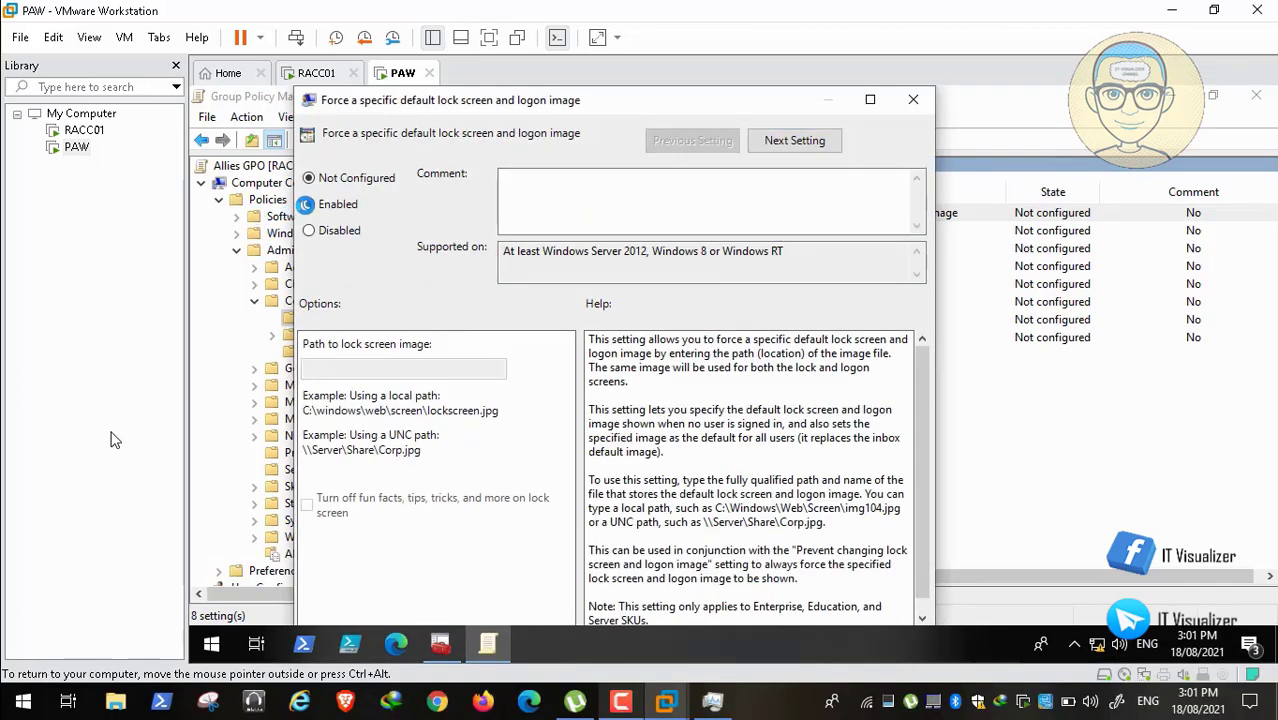
Step: Enable the lock screen image policy and copy the \\RACC01\Backgrounds\Allies folder path from Explorer
left_click(309, 204)
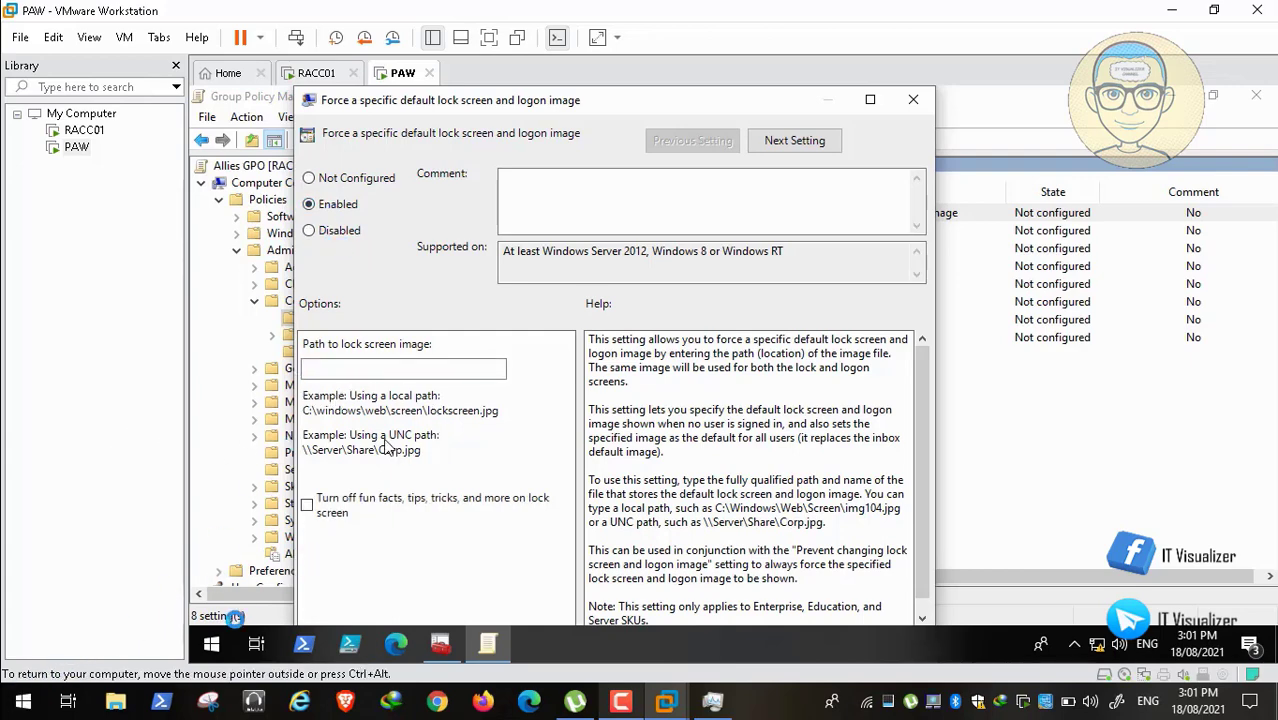
left_click(211, 644)
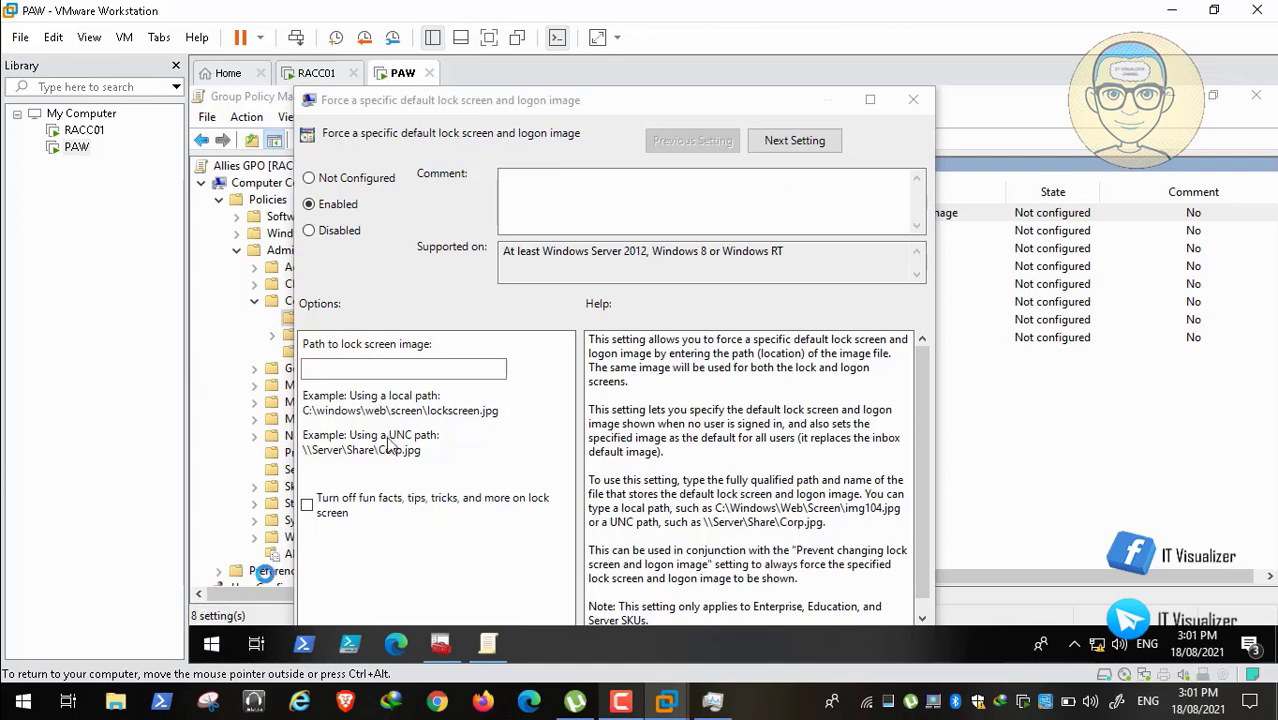
right_click(211, 644)
left_click(280, 541)
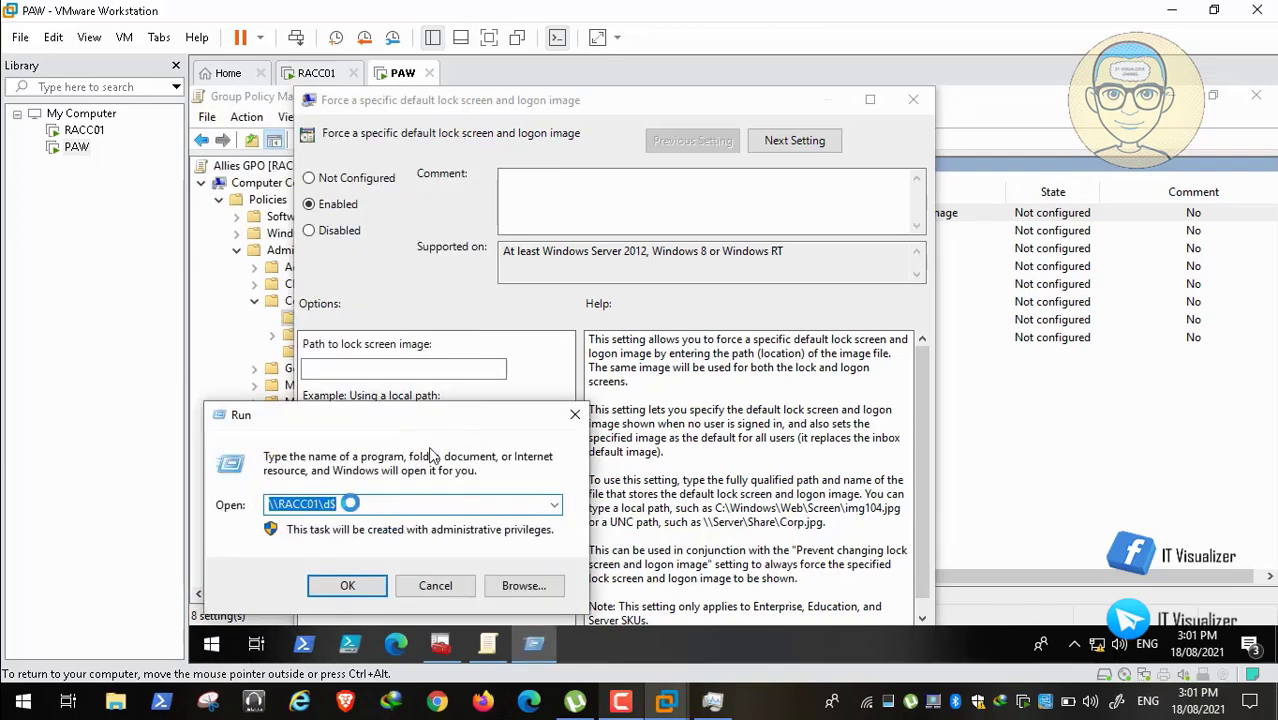
left_click(349, 503)
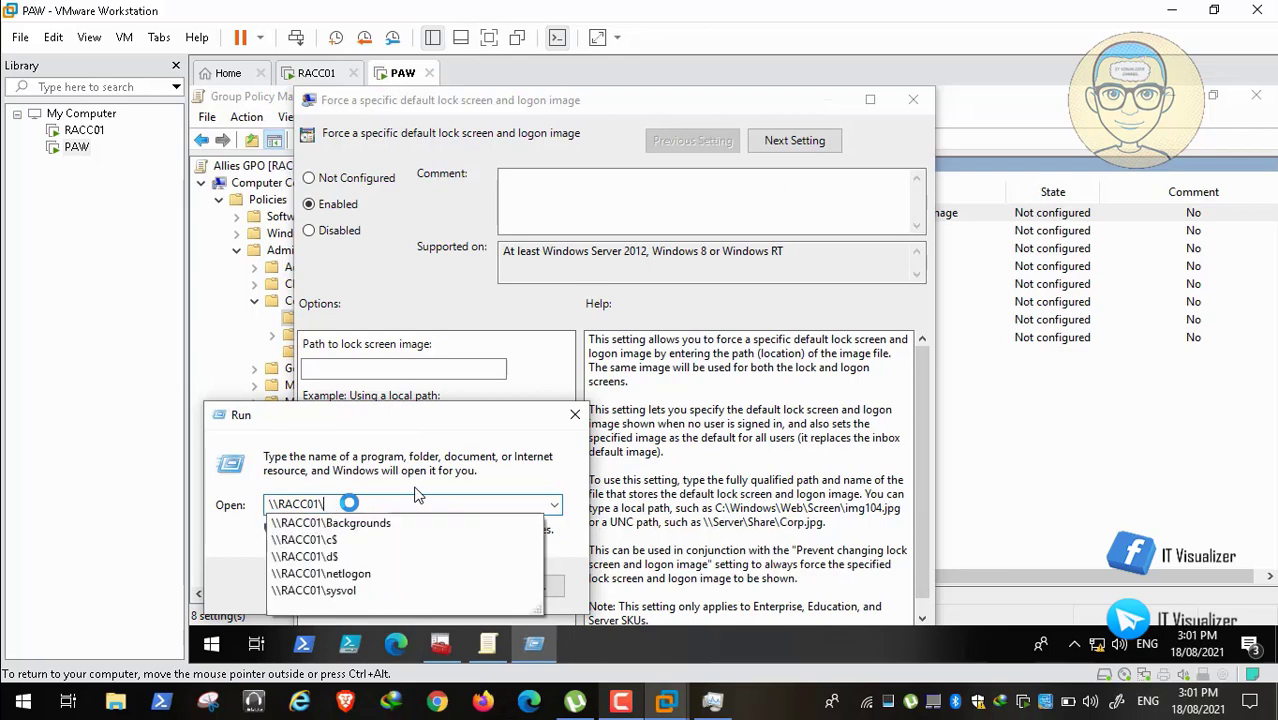
left_click(362, 522)
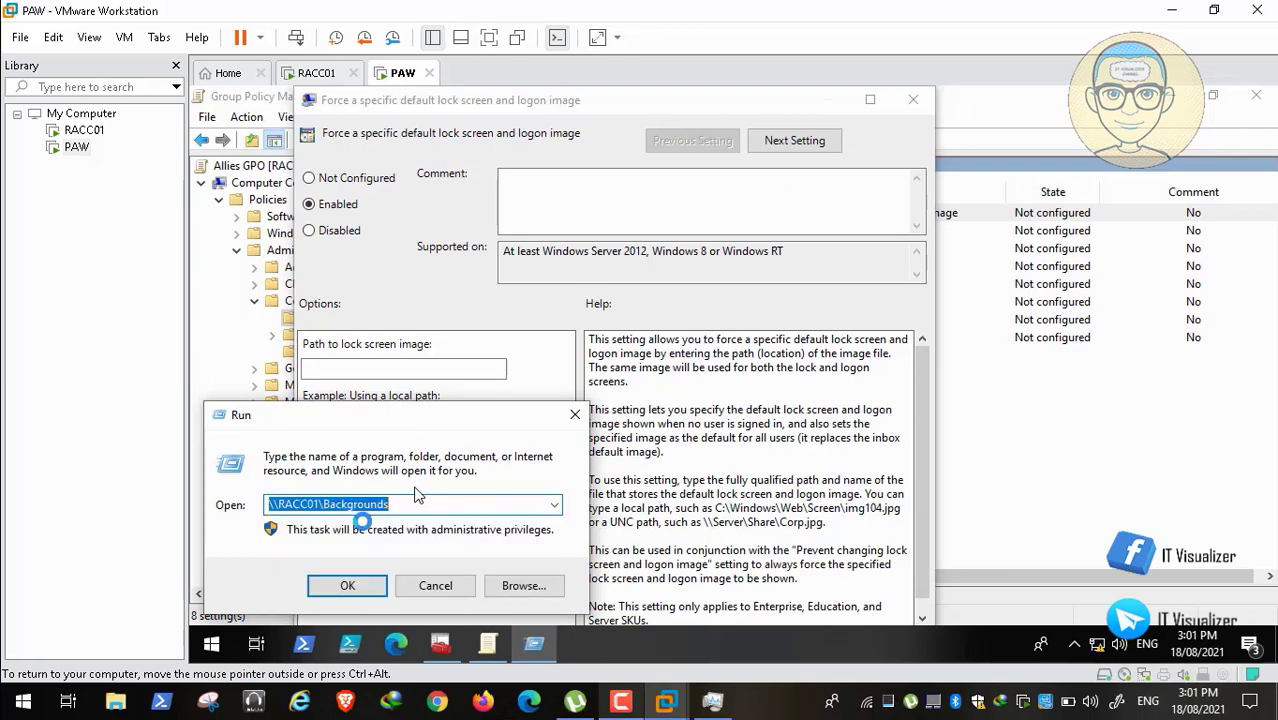
left_click(360, 588)
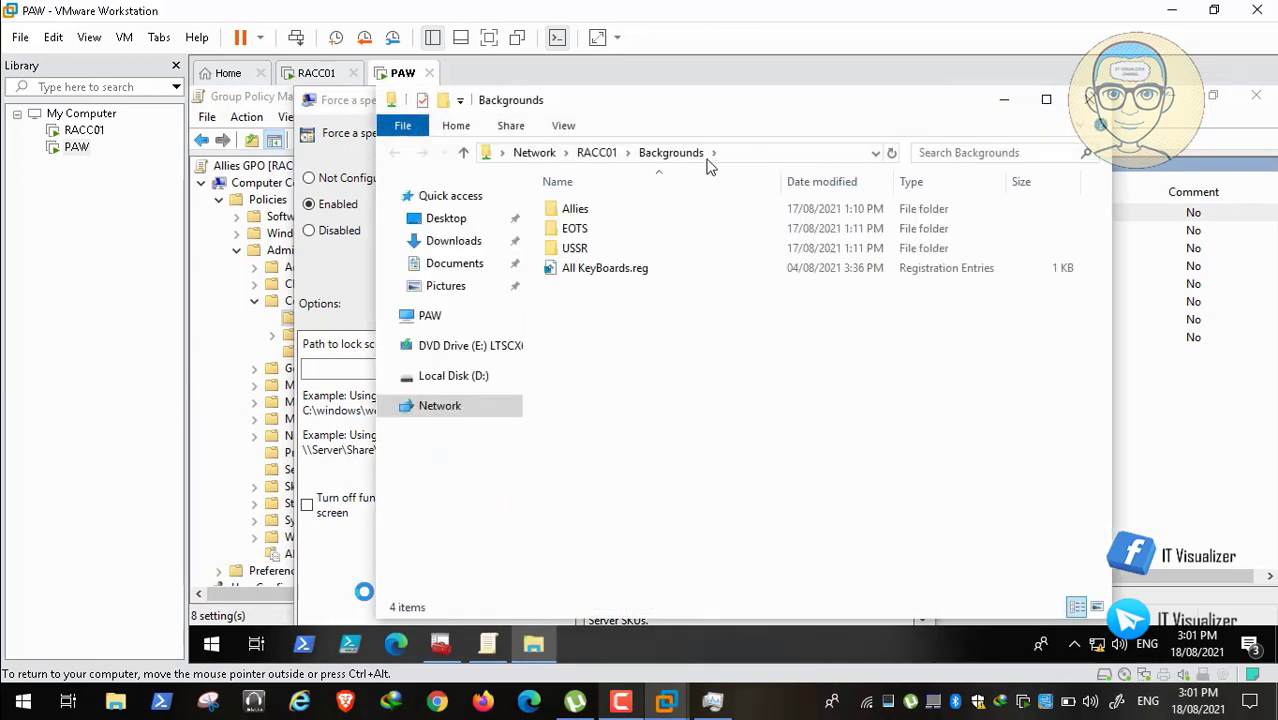
left_click(587, 209)
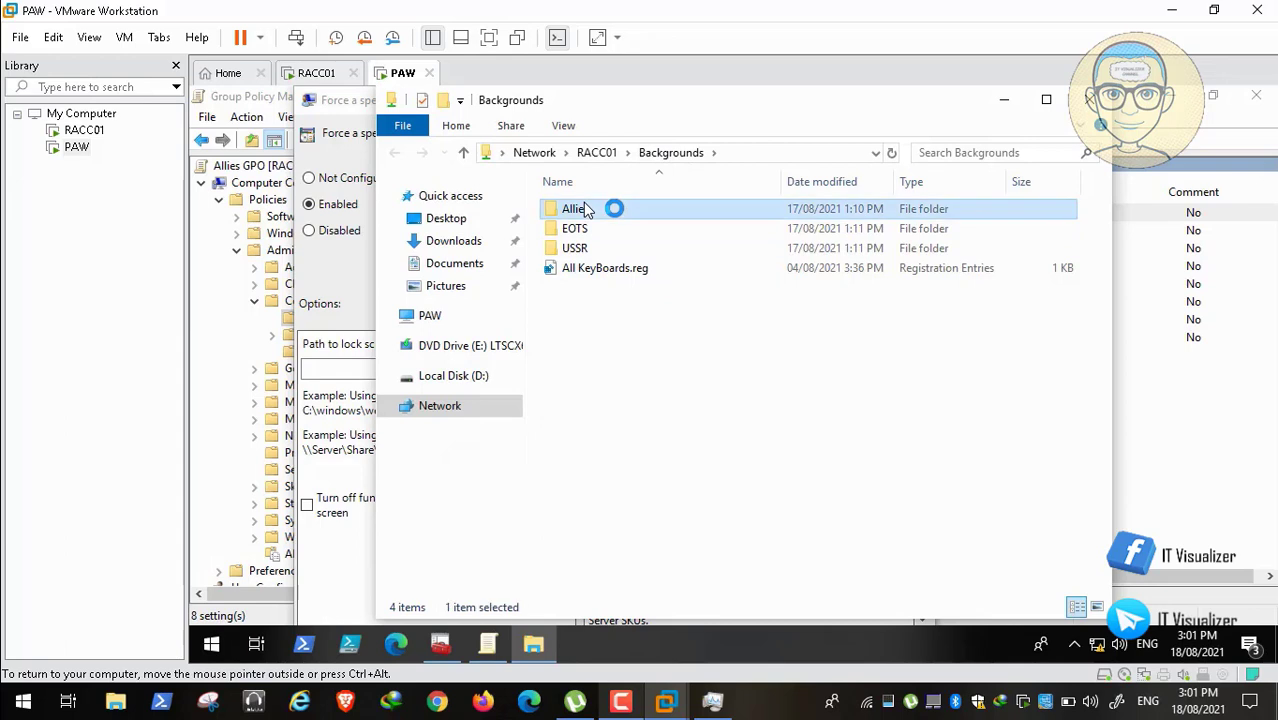
double_click(587, 209)
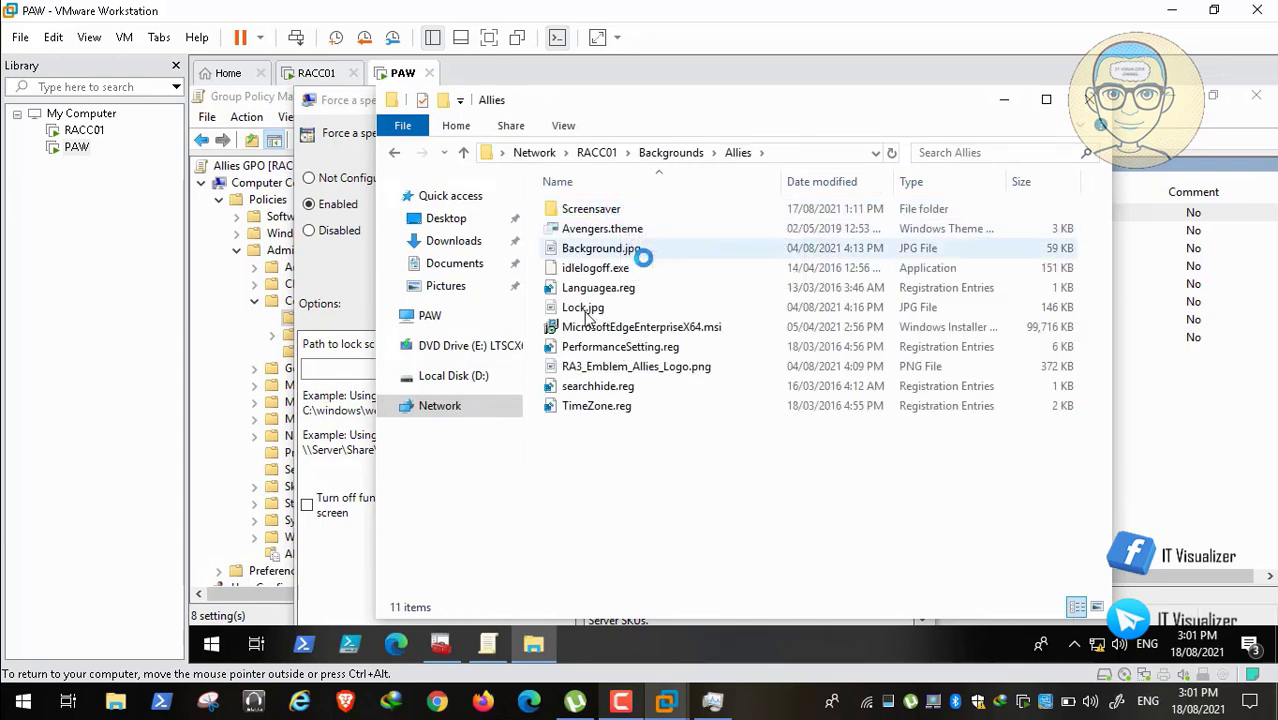
left_click(810, 151)
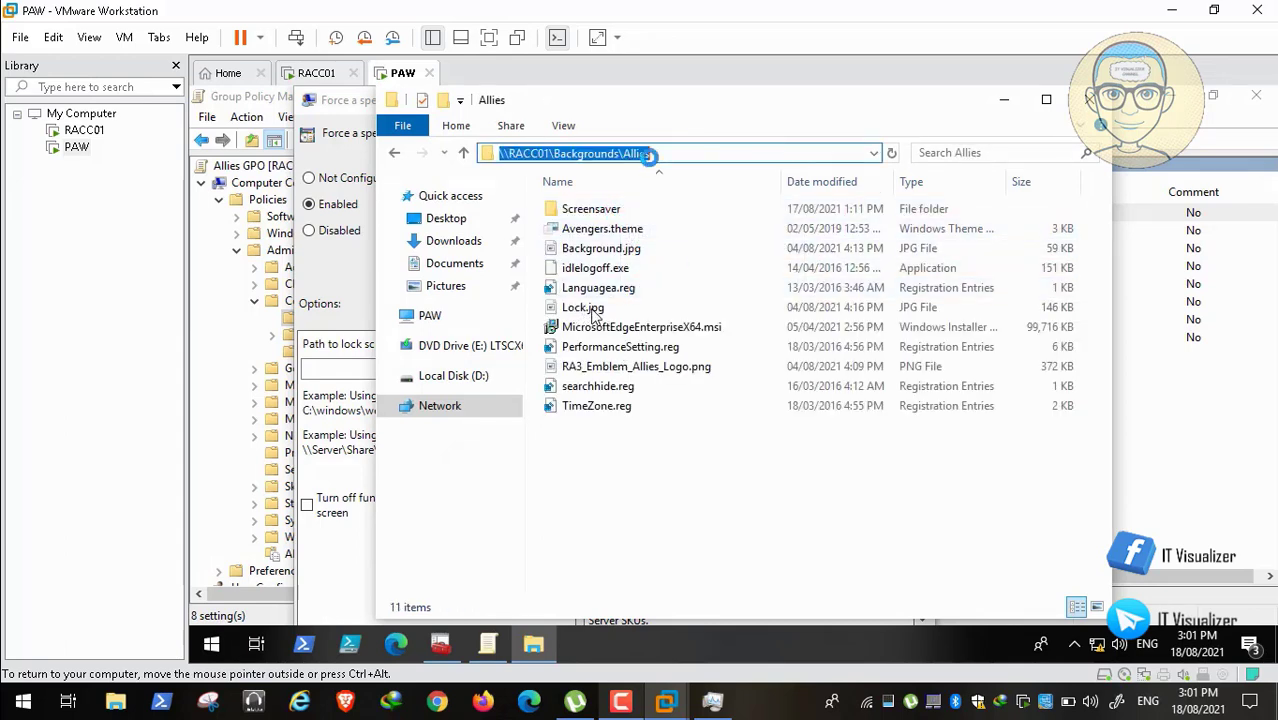
right_click(628, 156)
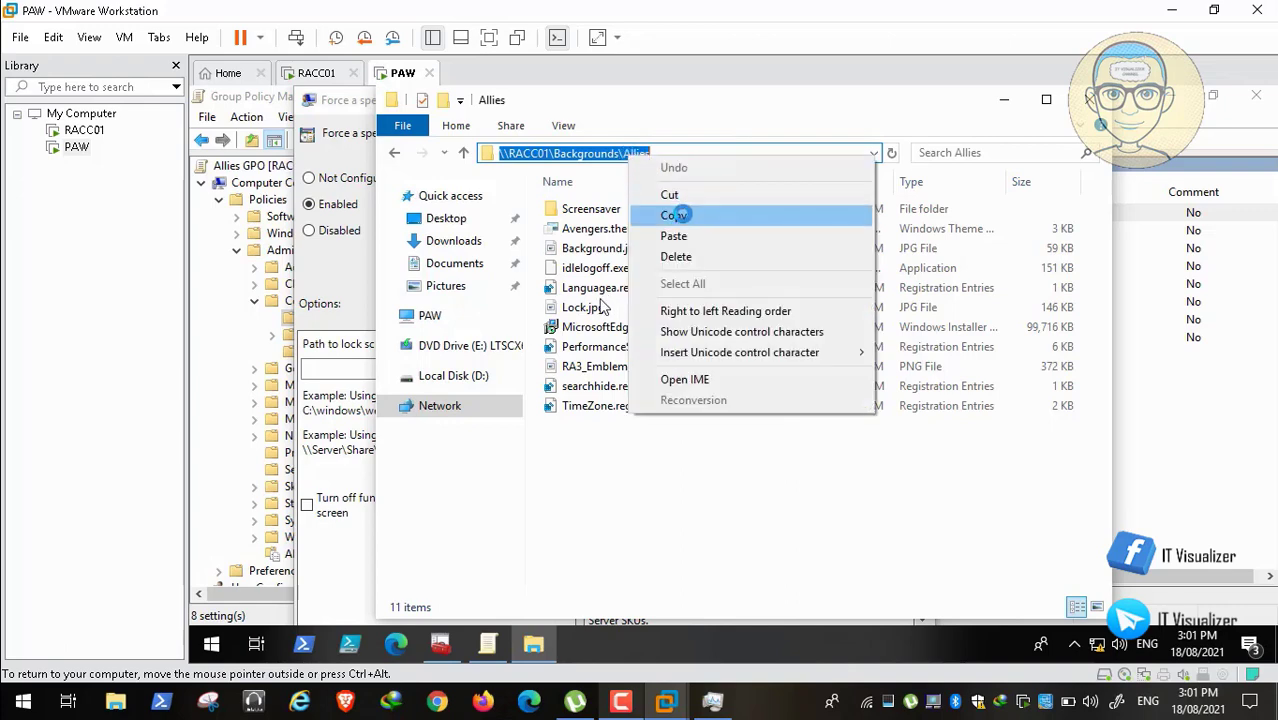
left_click(674, 213)
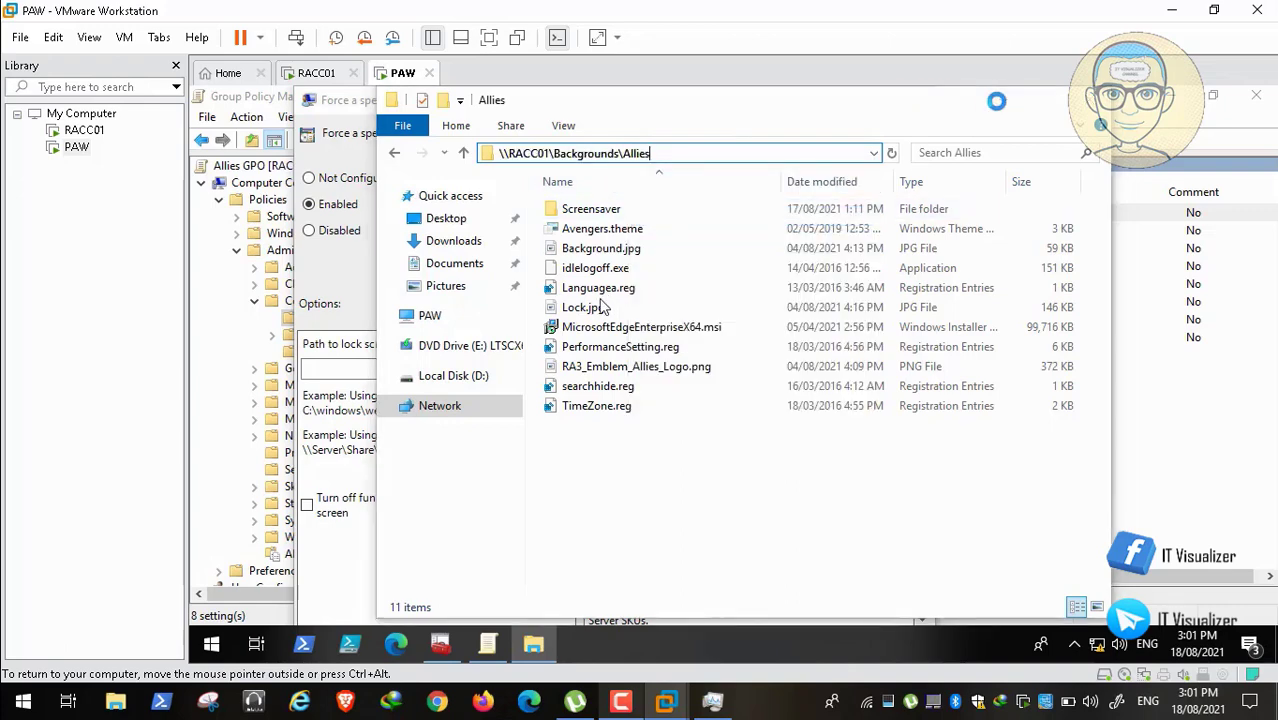
Step: Set the lock screen image path to \\RACC01\Backgrounds\Allies\Lock.jpg and apply it
left_click(372, 368)
key("ctrl+v")
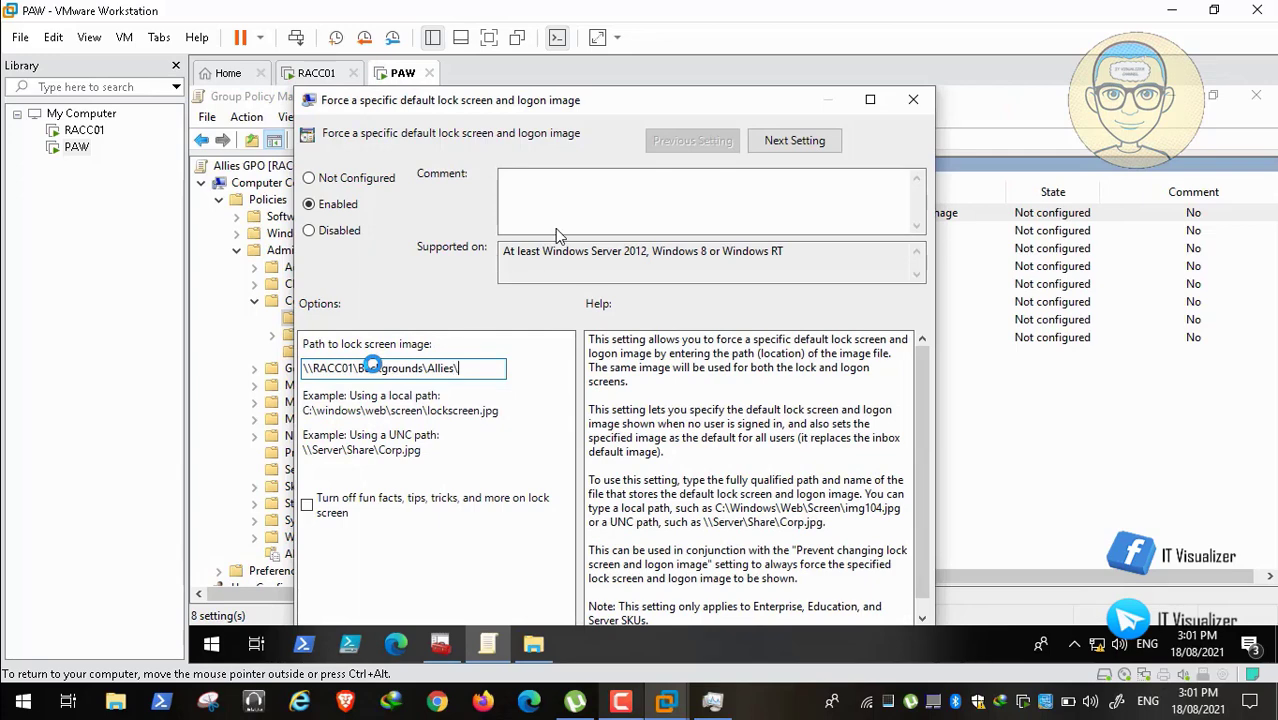
type("lock.")
key("BackSpace")
key("BackSpace")
key("BackSpace")
key("BackSpace")
left_click(533, 643)
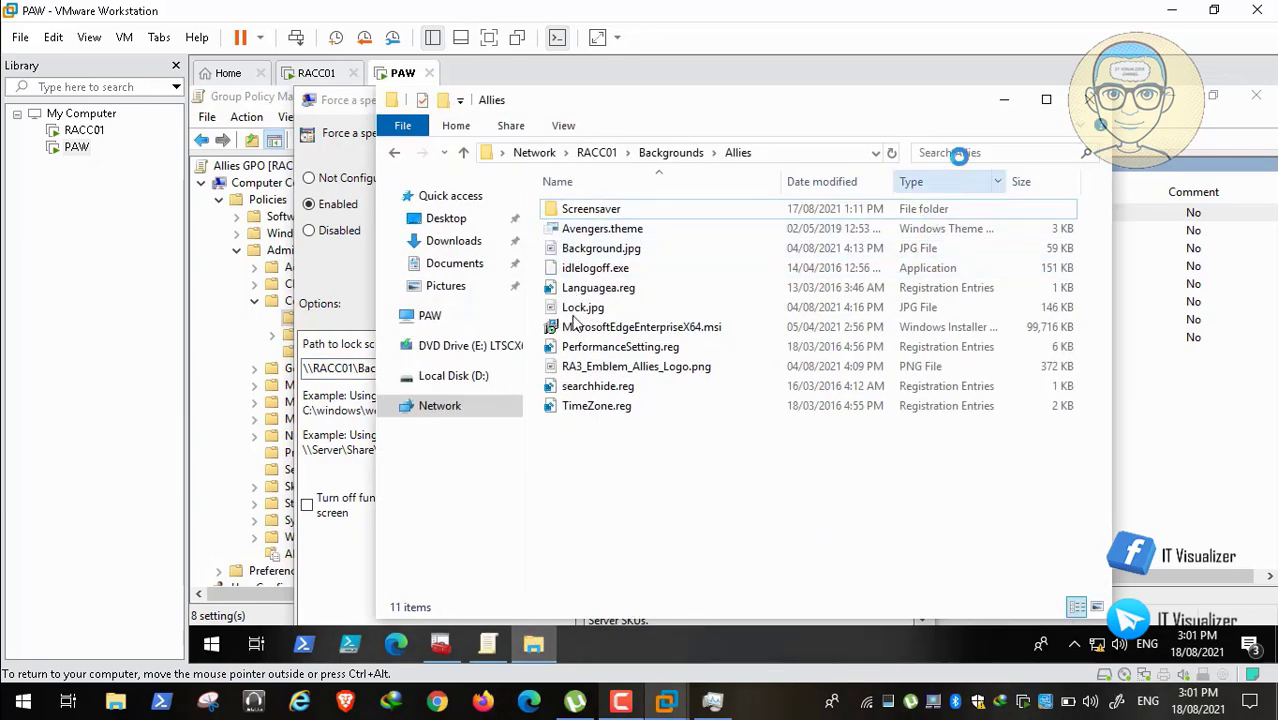
left_click(1005, 100)
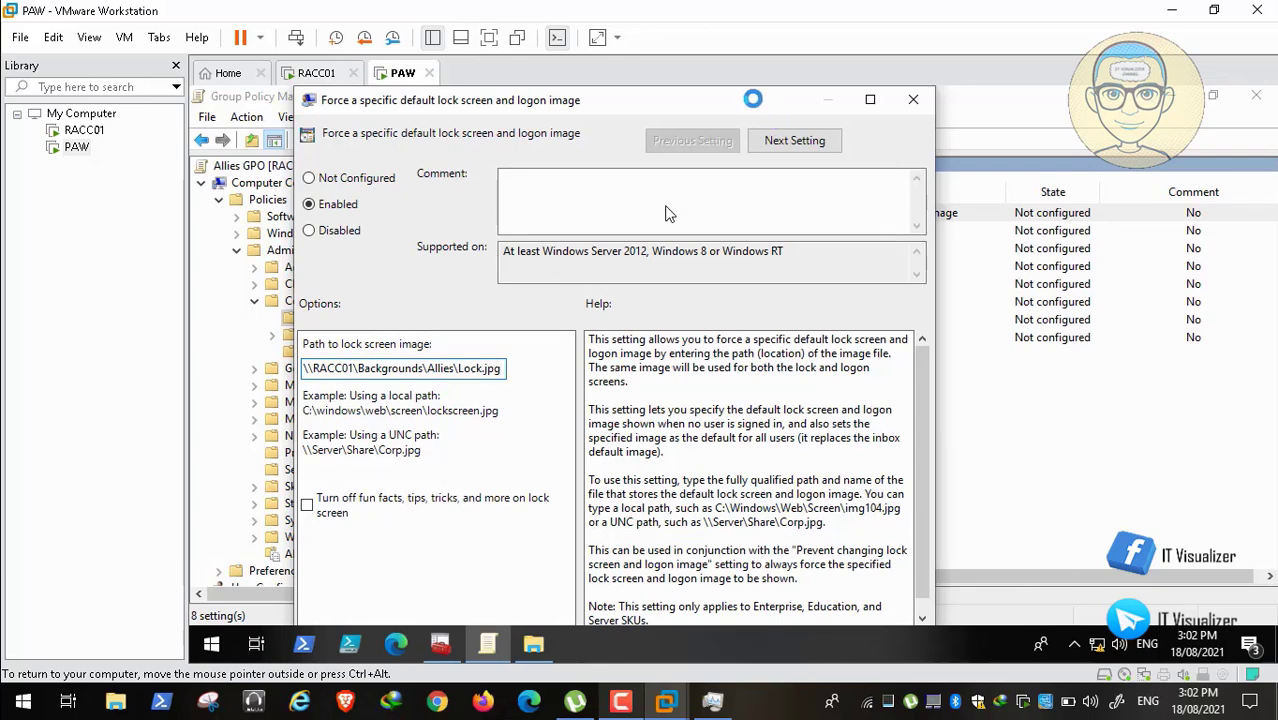
double_click(753, 98)
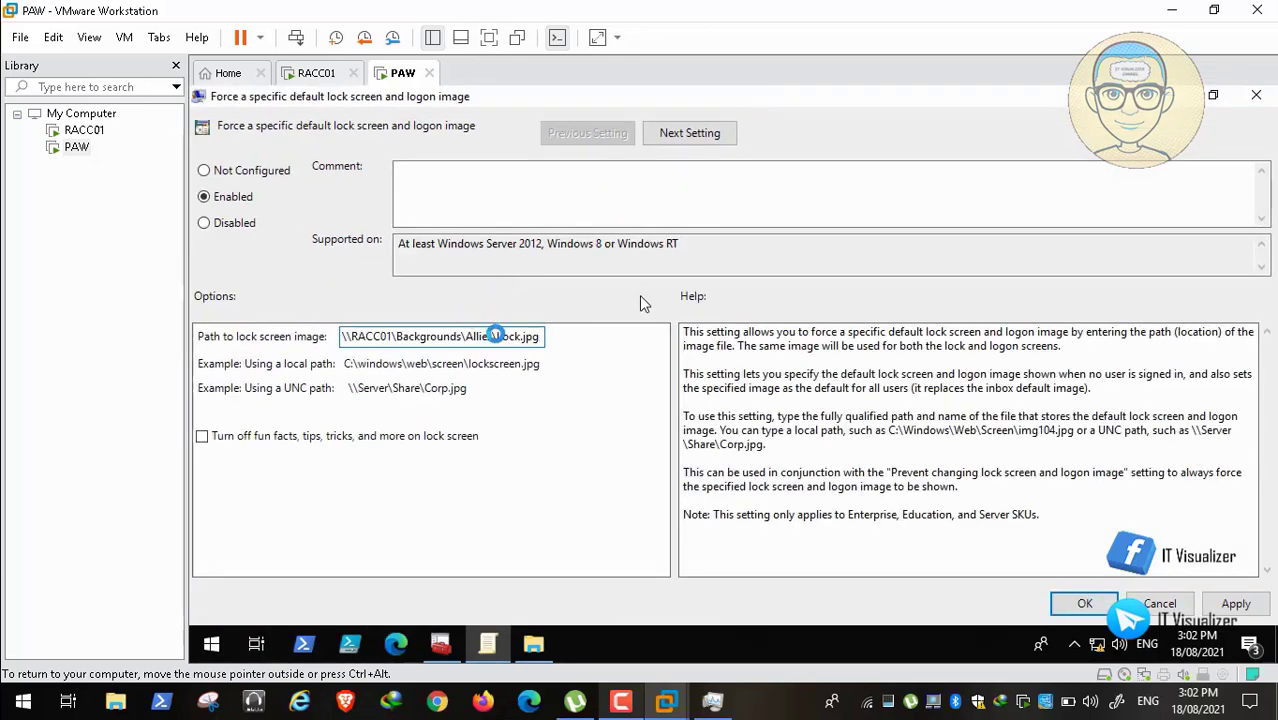
left_click_drag(496, 338, 296, 342)
left_click(1236, 603)
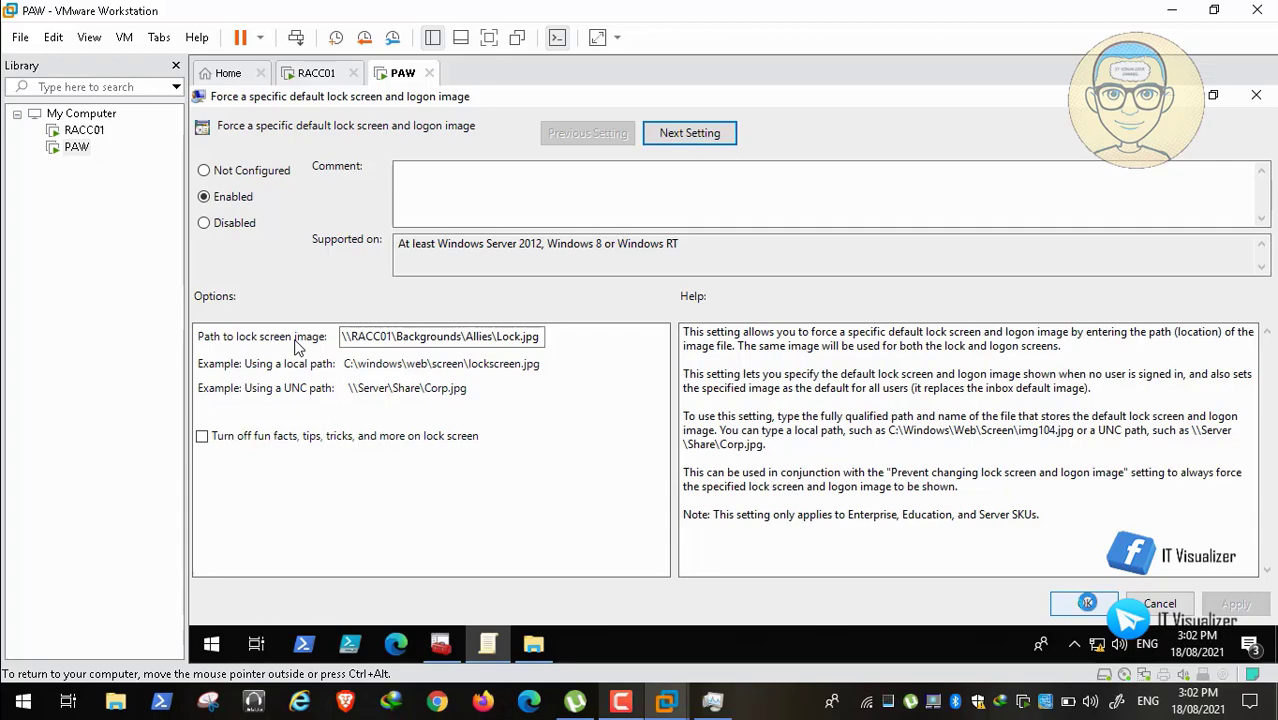
left_click(1085, 603)
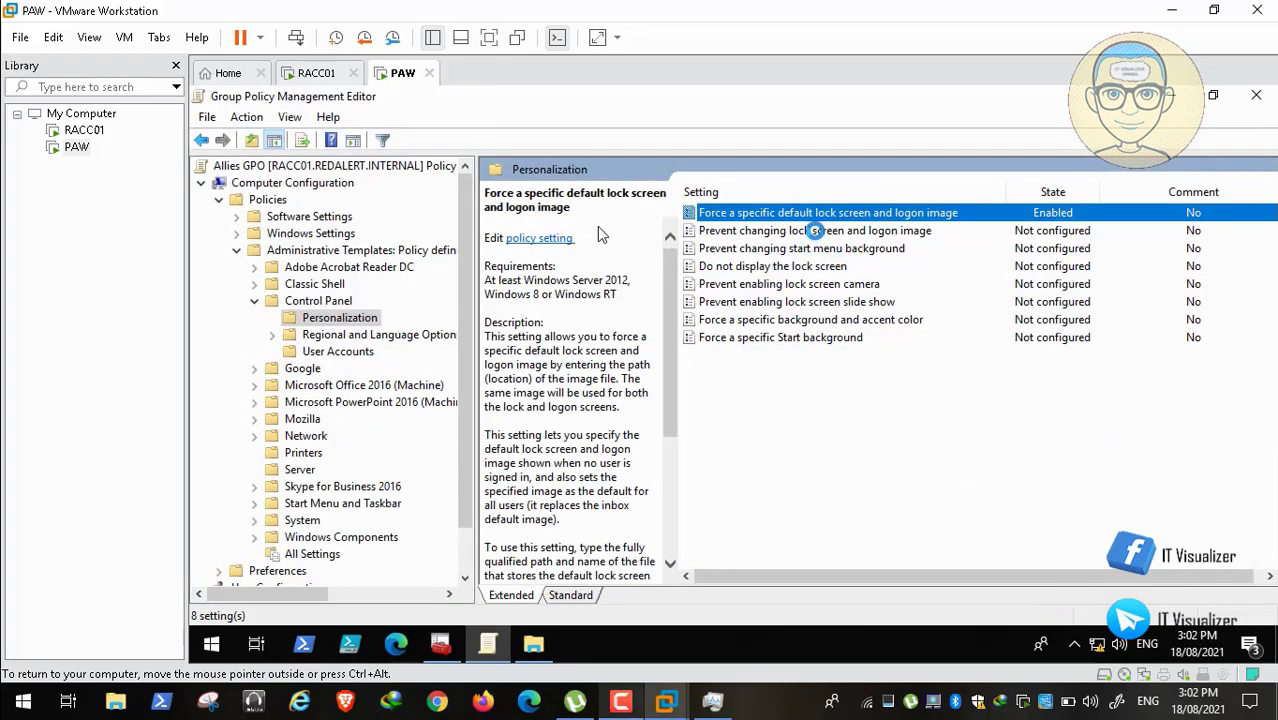
Step: Enable 'Prevent changing lock screen and logon image' in the Allies GPO
double_click(815, 231)
left_click(251, 196)
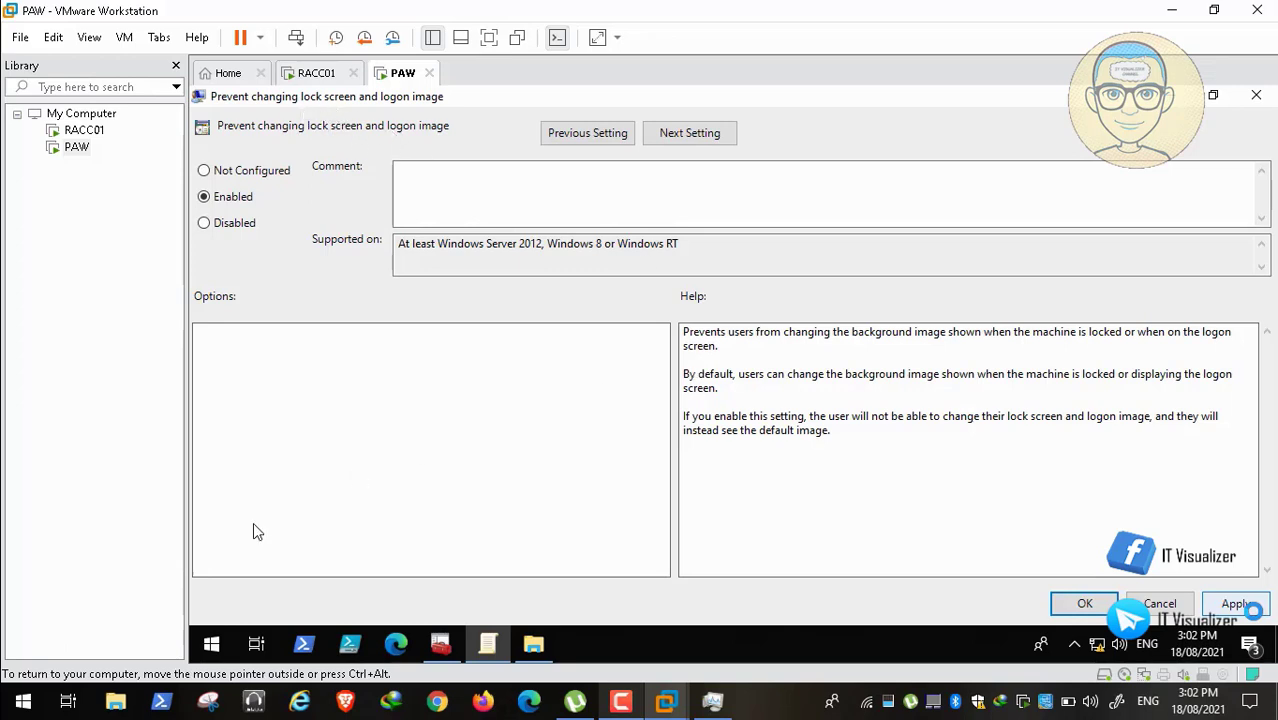
left_click(15, 681)
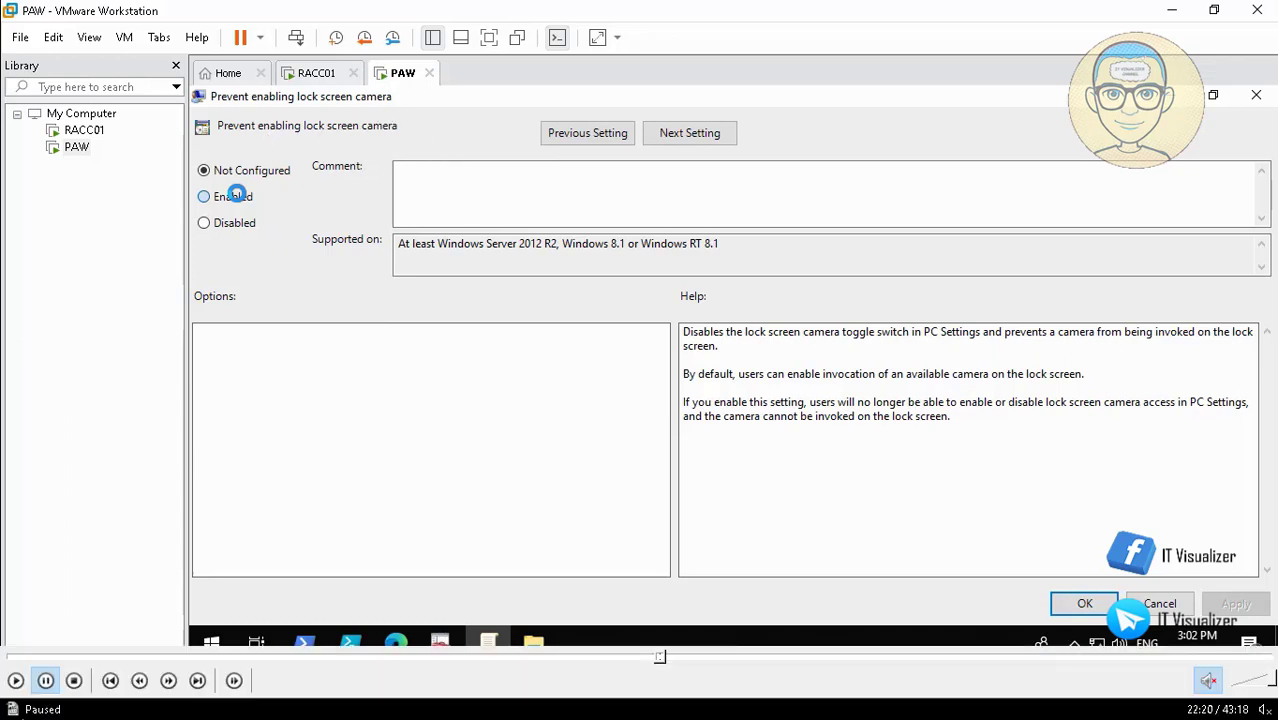
Step: Enable 'Prevent enabling lock screen camera' and apply the setting
left_click(17, 683)
left_click(236, 194)
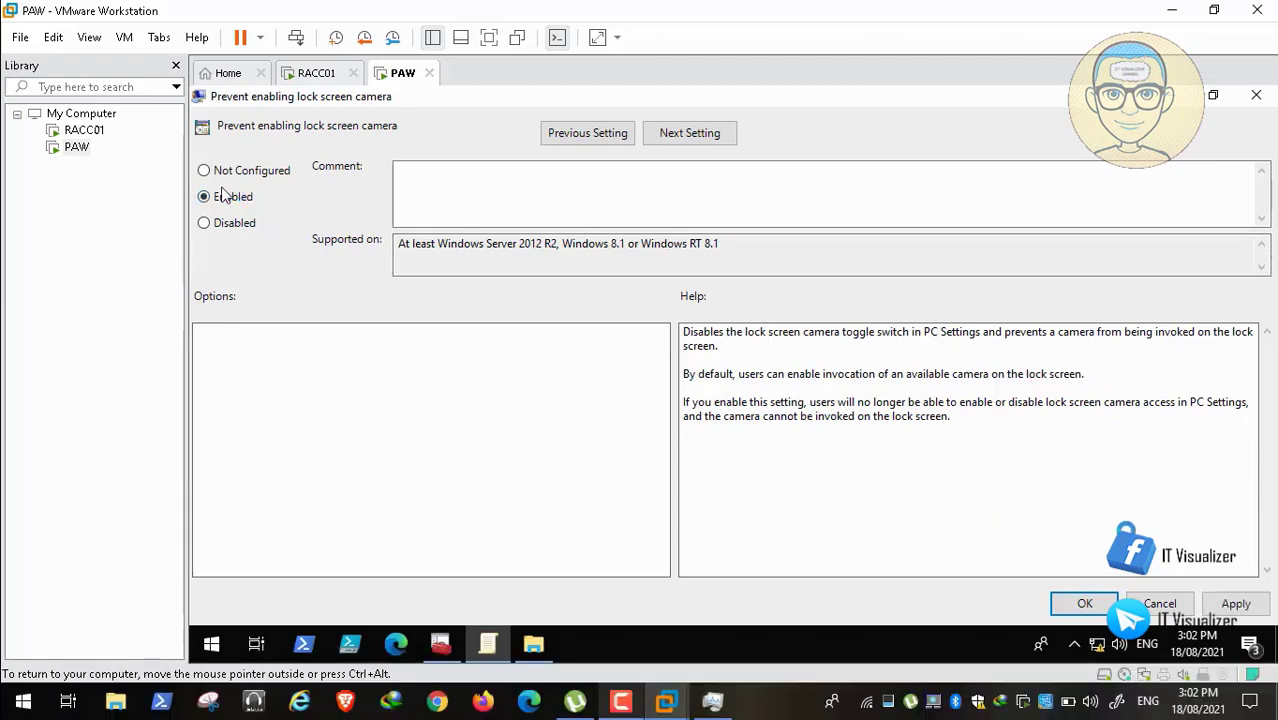
left_click(1224, 600)
left_click(1078, 600)
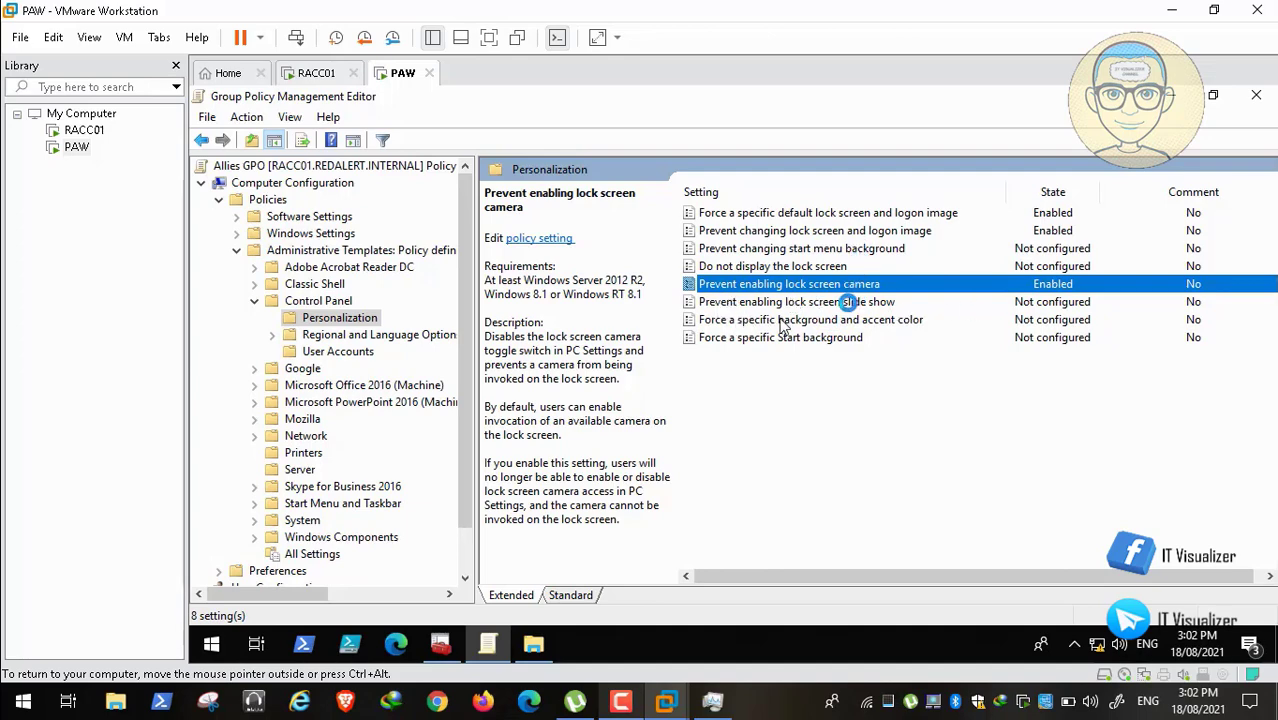
Step: Set 'Prevent enabling lock screen slide show' to Enabled and confirm
double_click(848, 301)
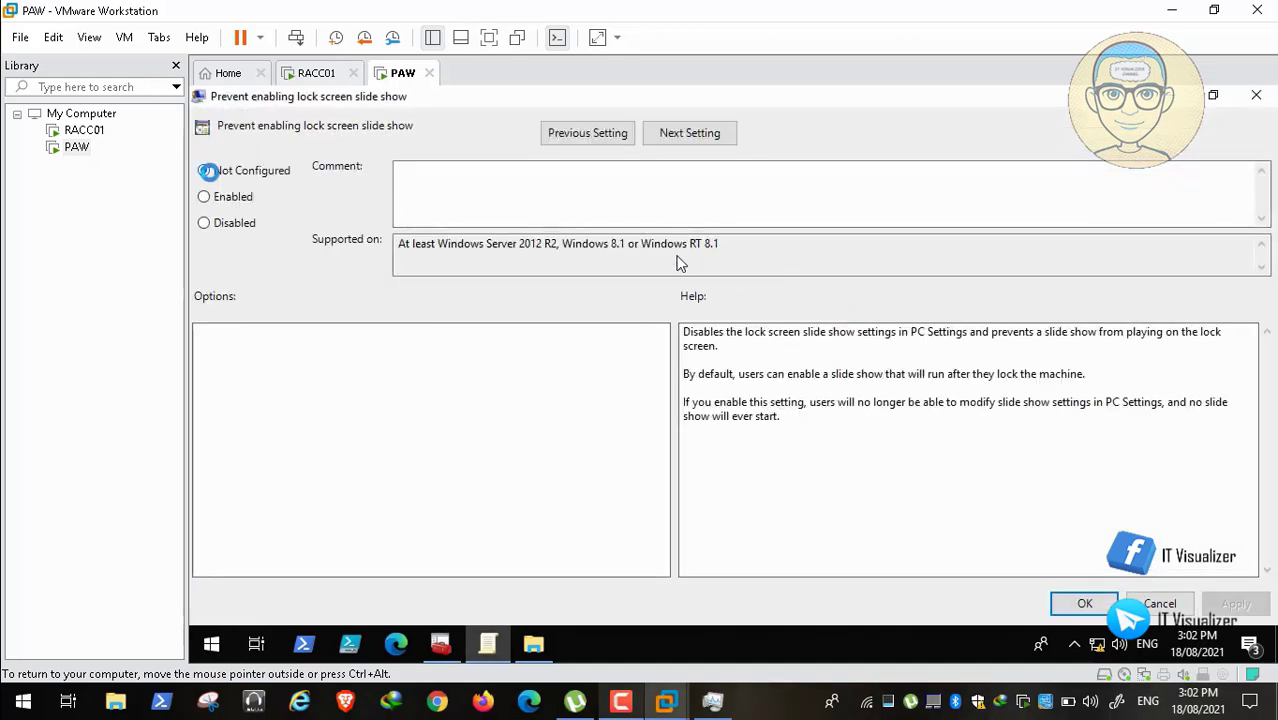
left_click(210, 196)
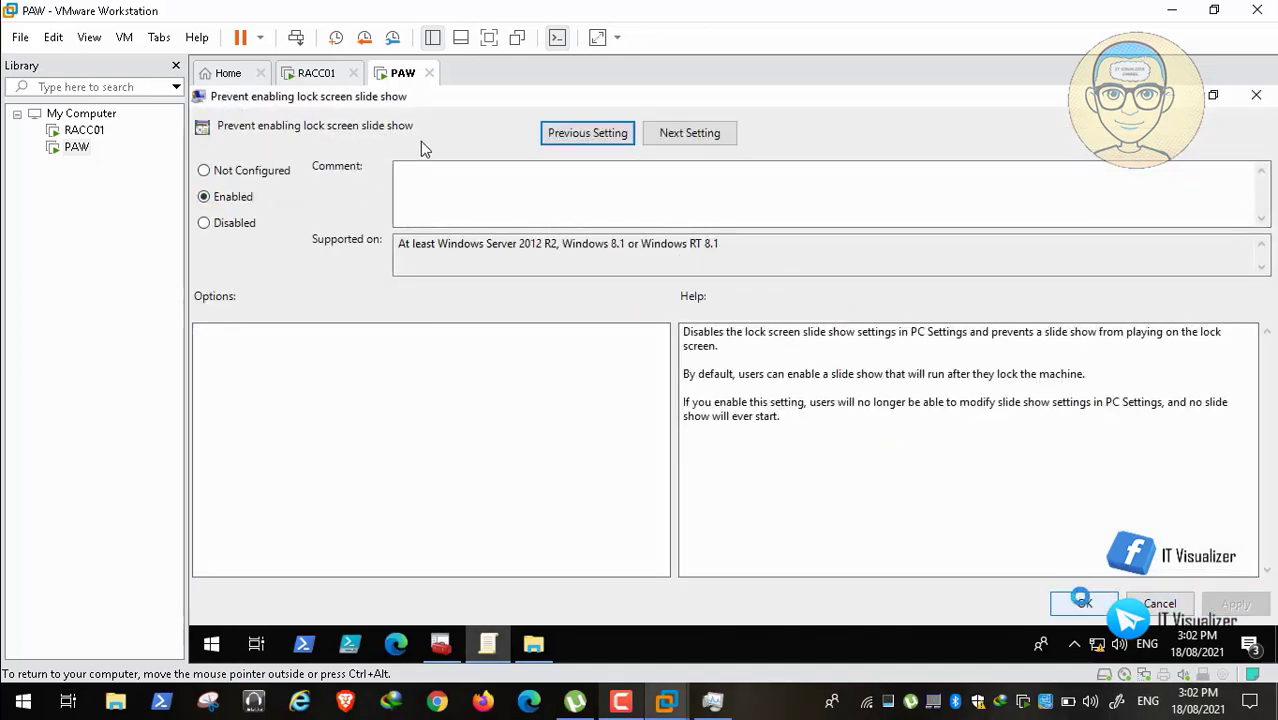
left_click(1081, 600)
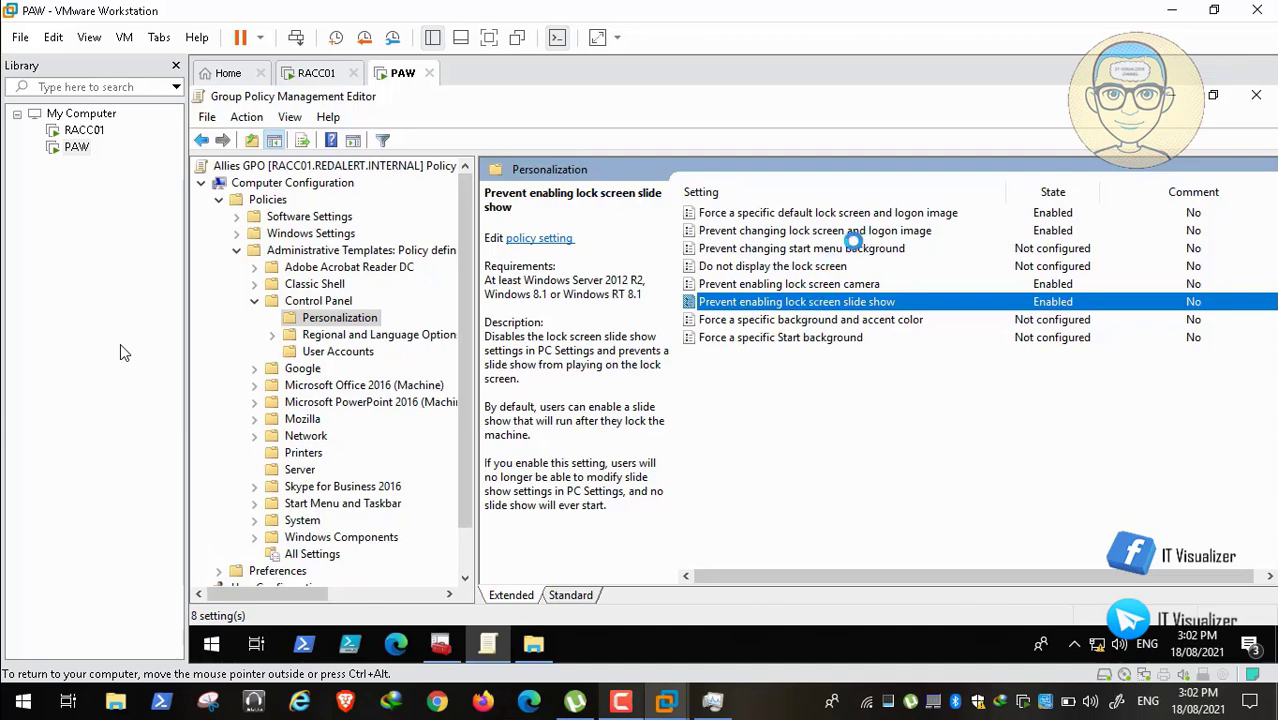
Step: Browse the User Accounts and Start Menu policies, then collapse the computer-side Administrative Templates
left_click(336, 351)
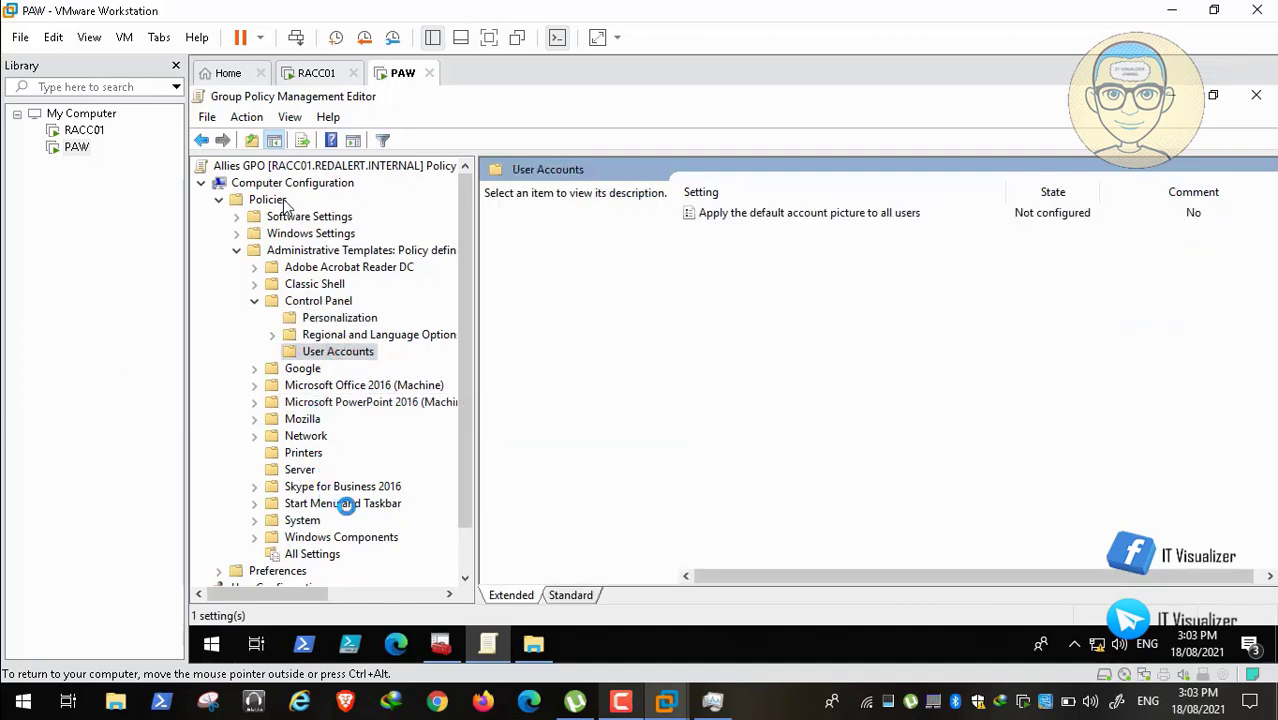
left_click(340, 503)
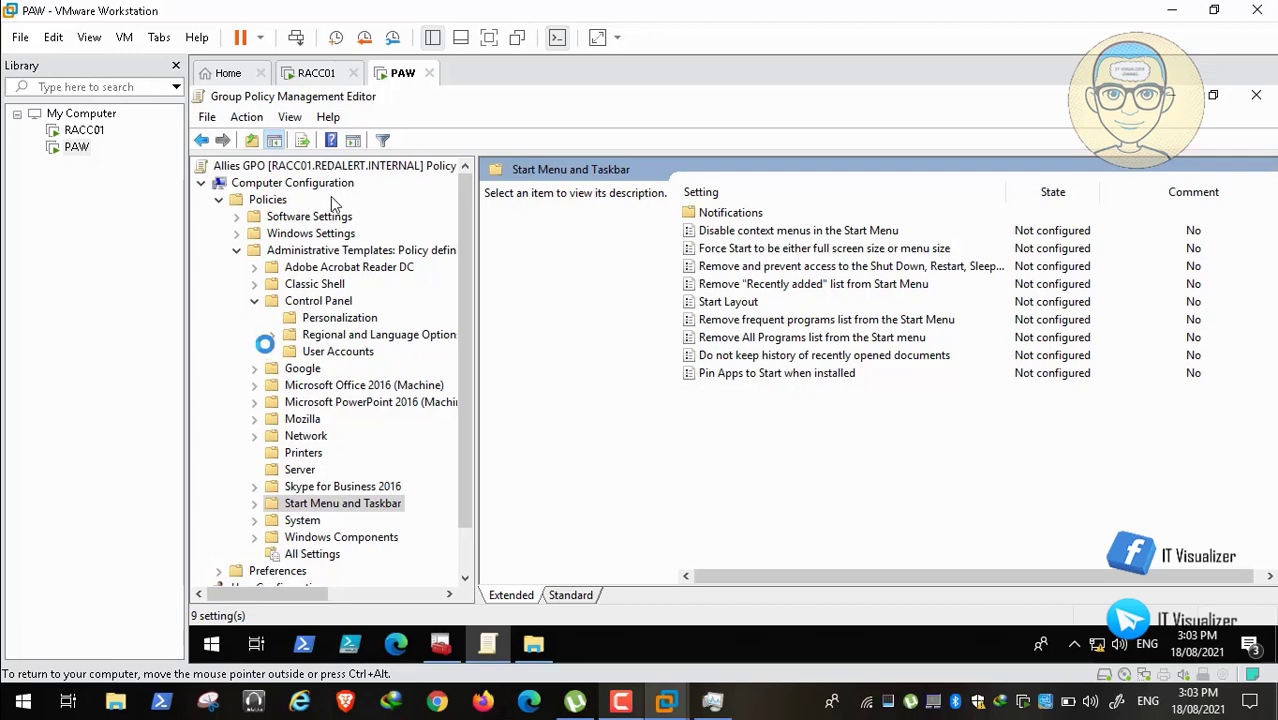
left_click(254, 300)
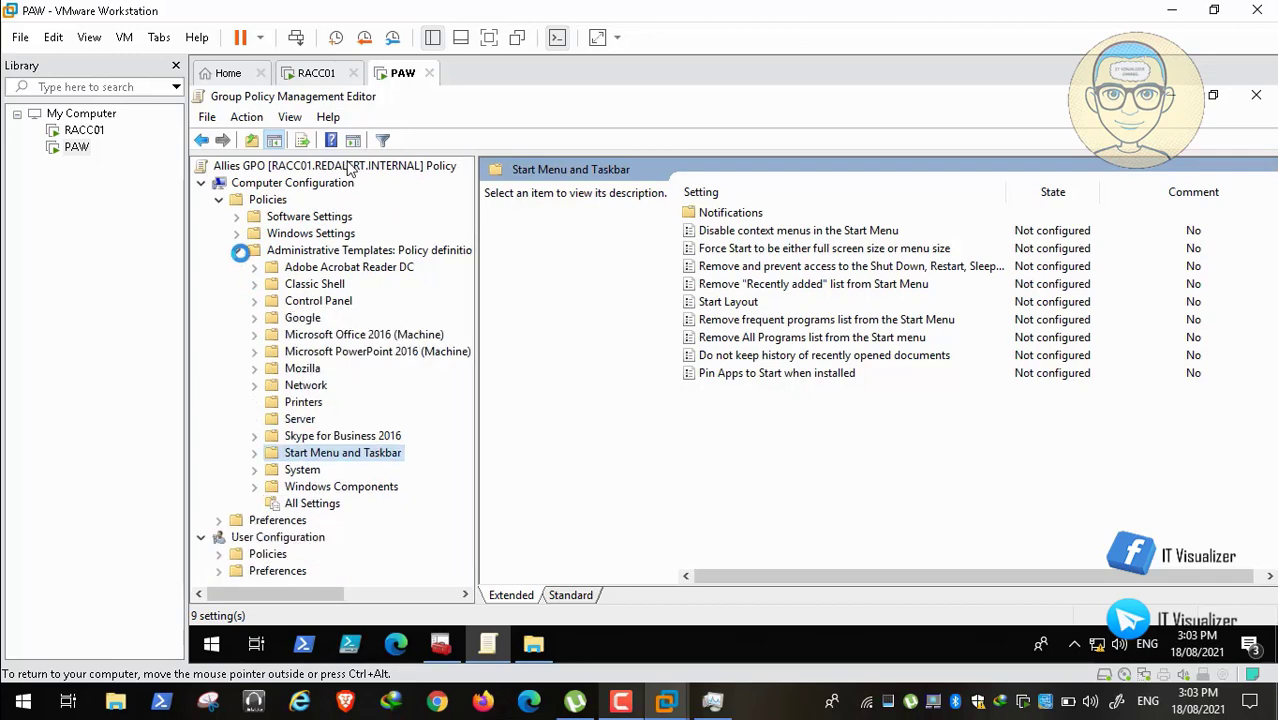
left_click(236, 250)
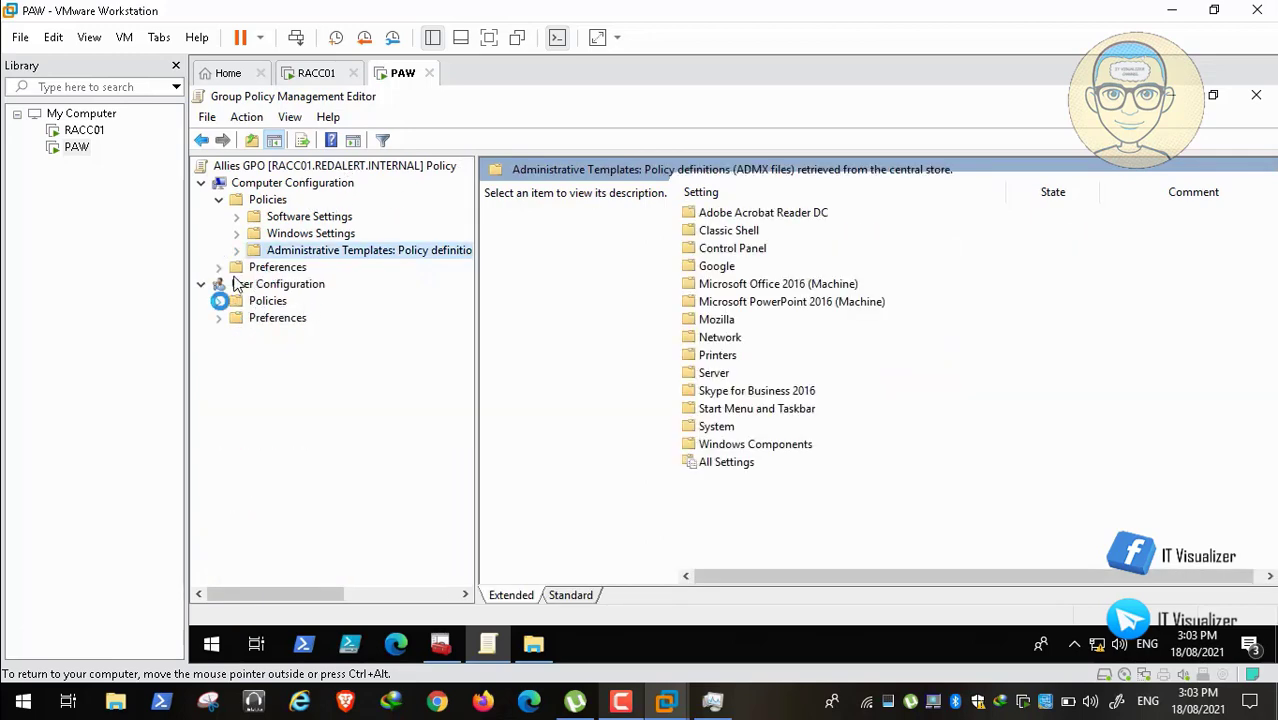
Step: Show User Configuration's Control Panel > Personalization policies with the Allies backgrounds folder in front
left_click(219, 301)
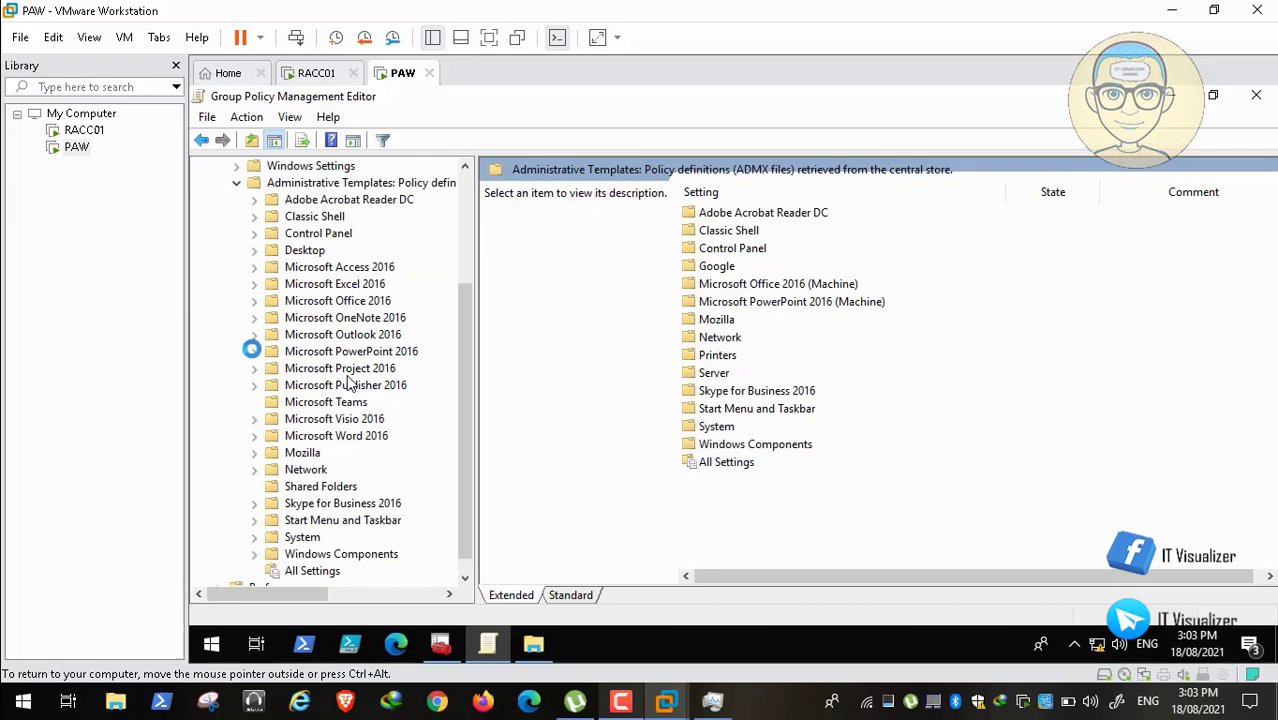
left_click(254, 233)
left_click(347, 286)
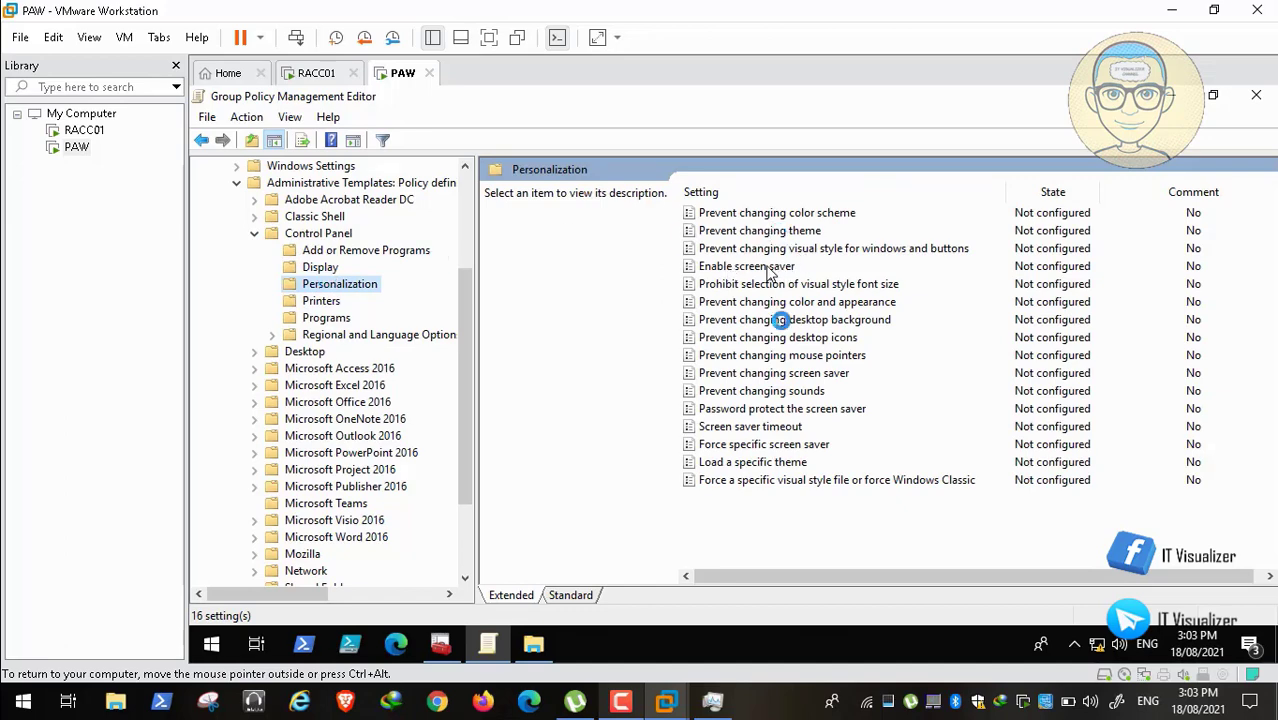
left_click(765, 267)
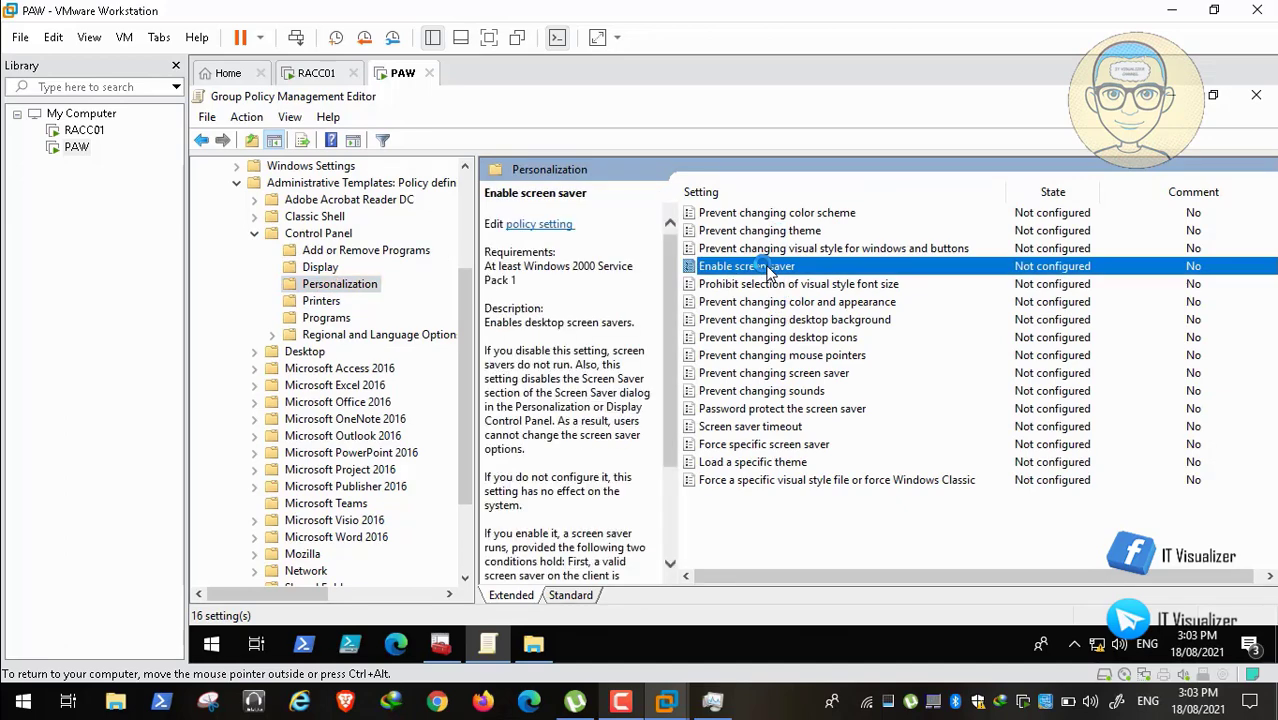
left_click(533, 643)
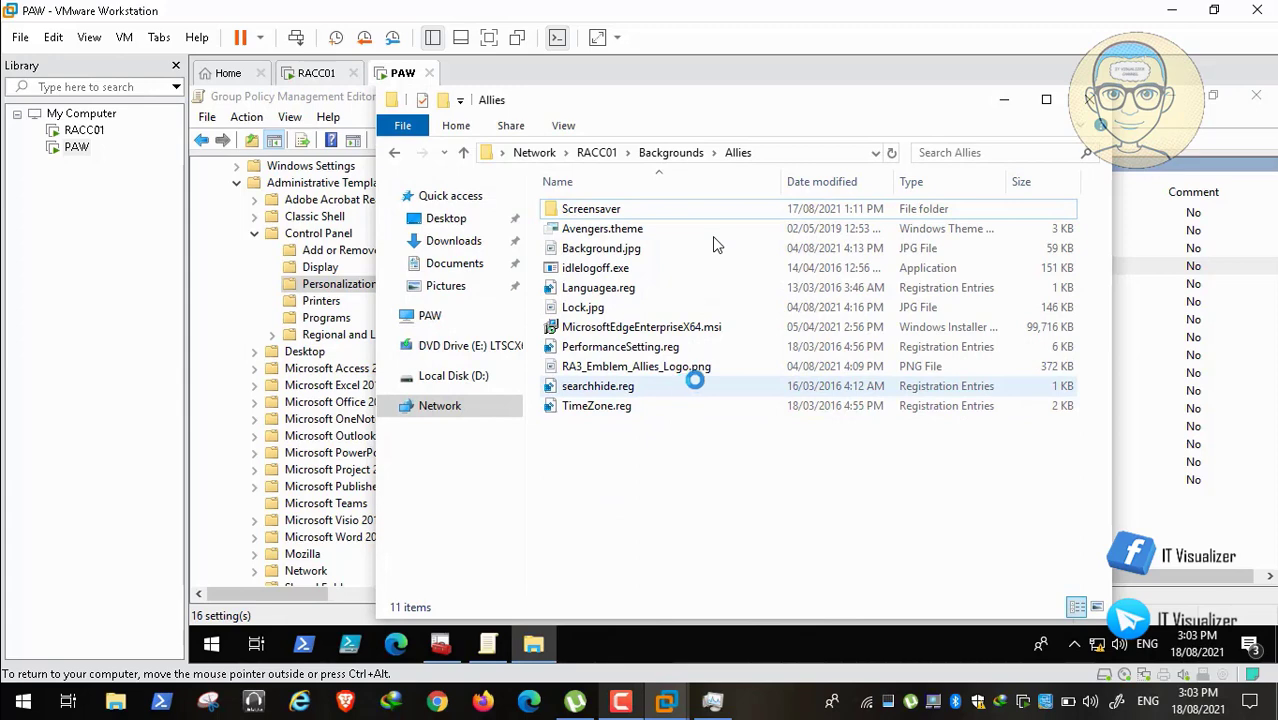
Step: Open and cancel the Run prompt twice, minimize the Allies folder, and return to the RedAlert Console
left_click(745, 366)
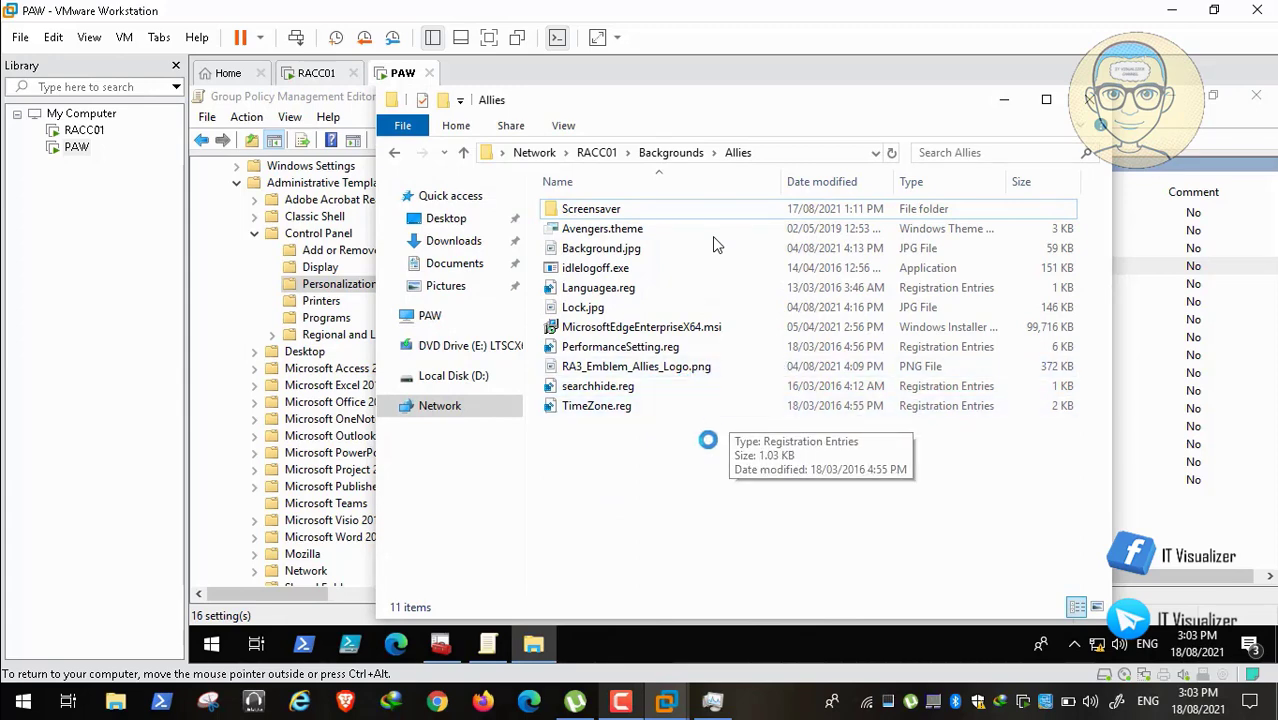
right_click(210, 643)
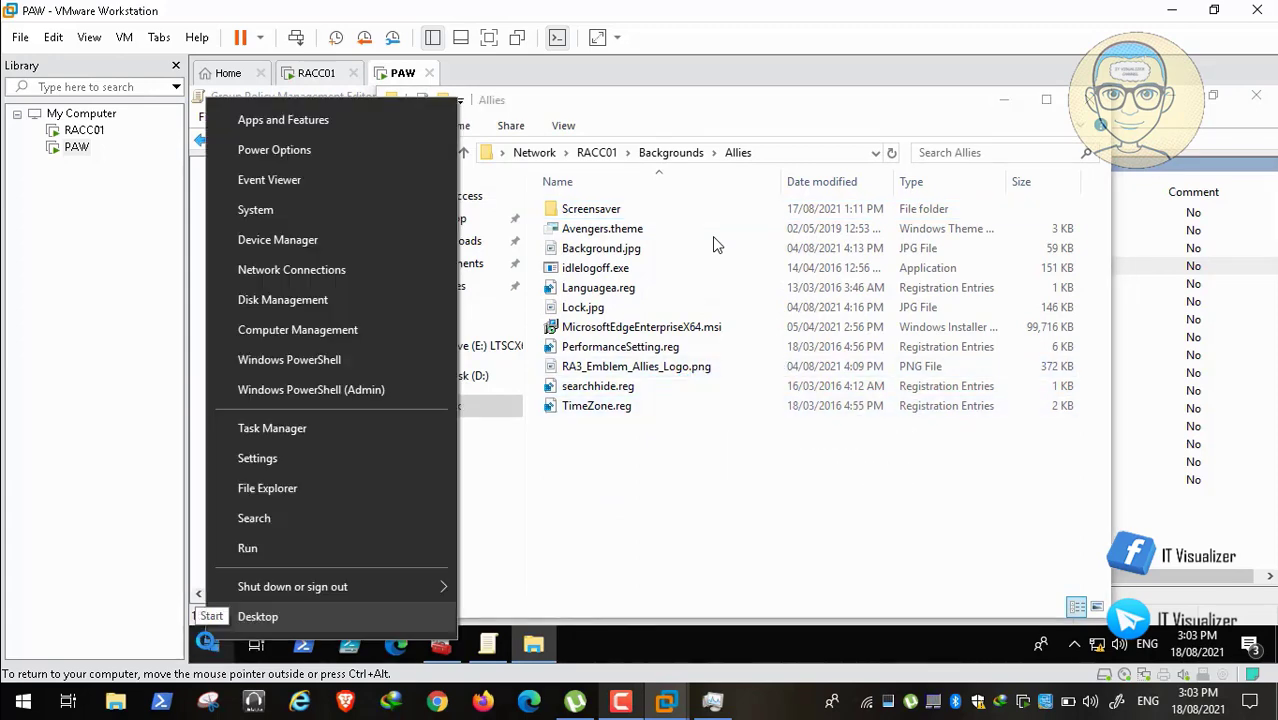
left_click(283, 537)
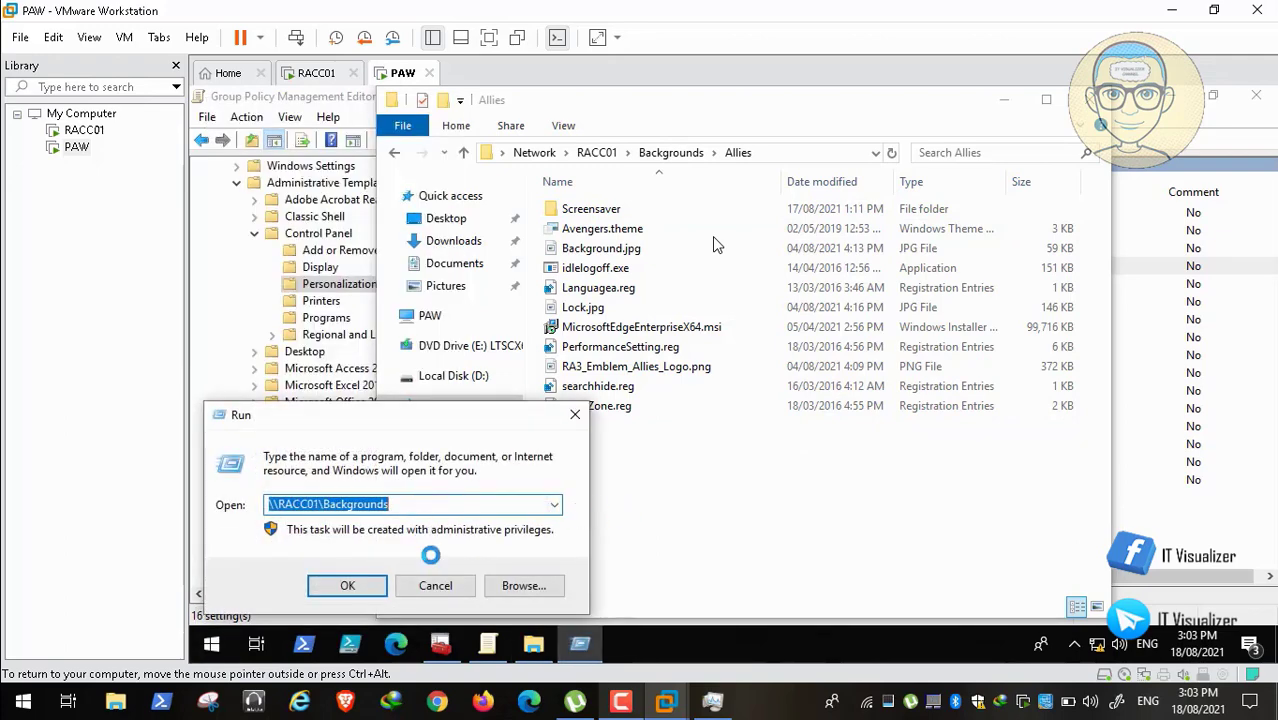
left_click(432, 585)
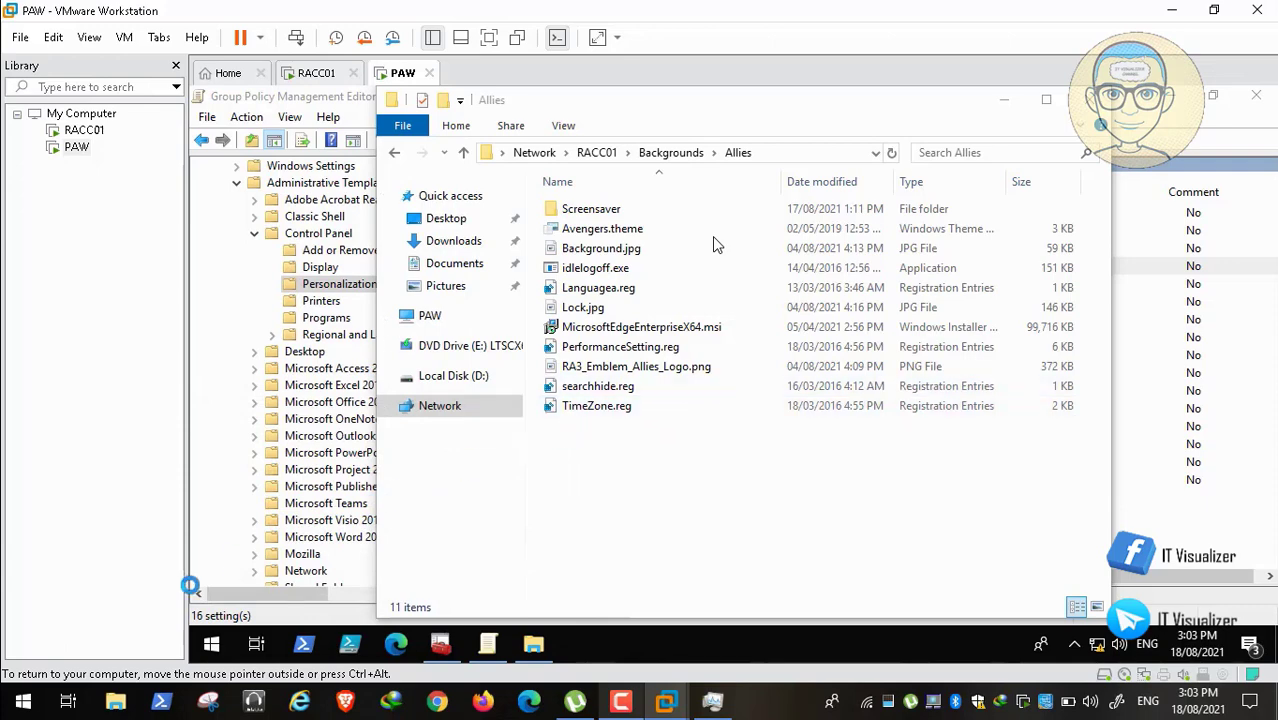
right_click(211, 643)
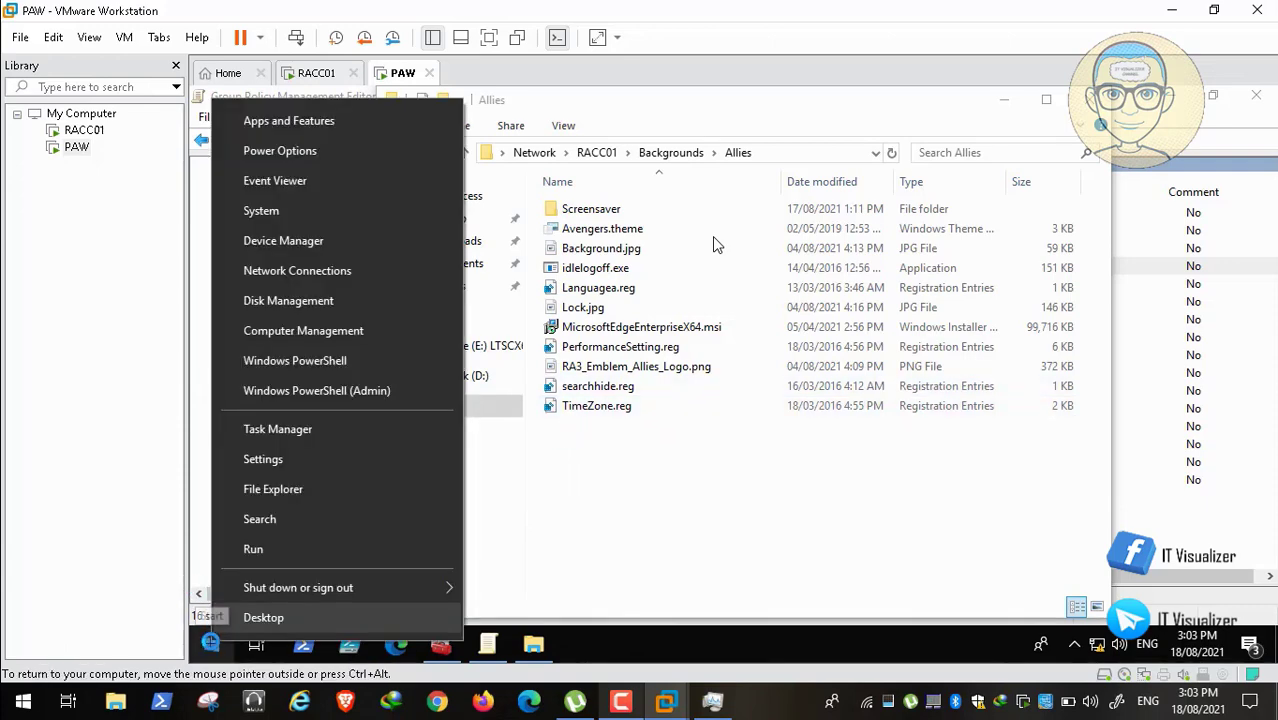
left_click(284, 553)
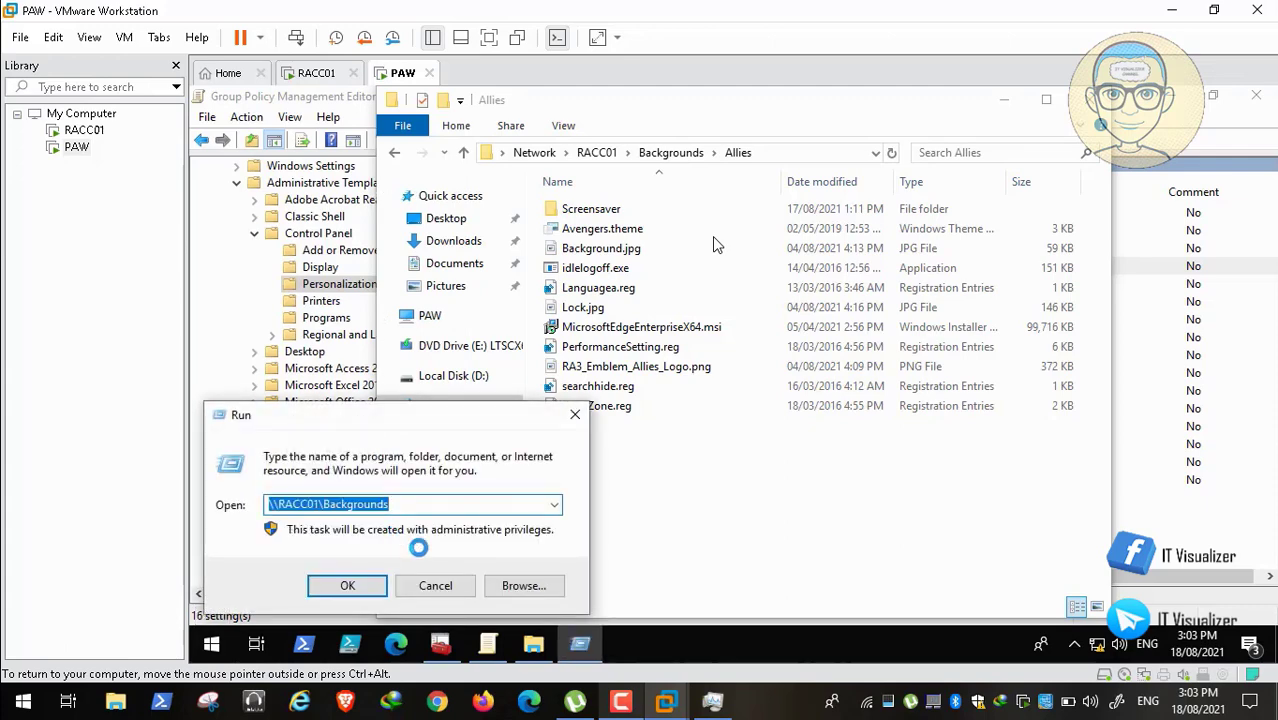
left_click(435, 582)
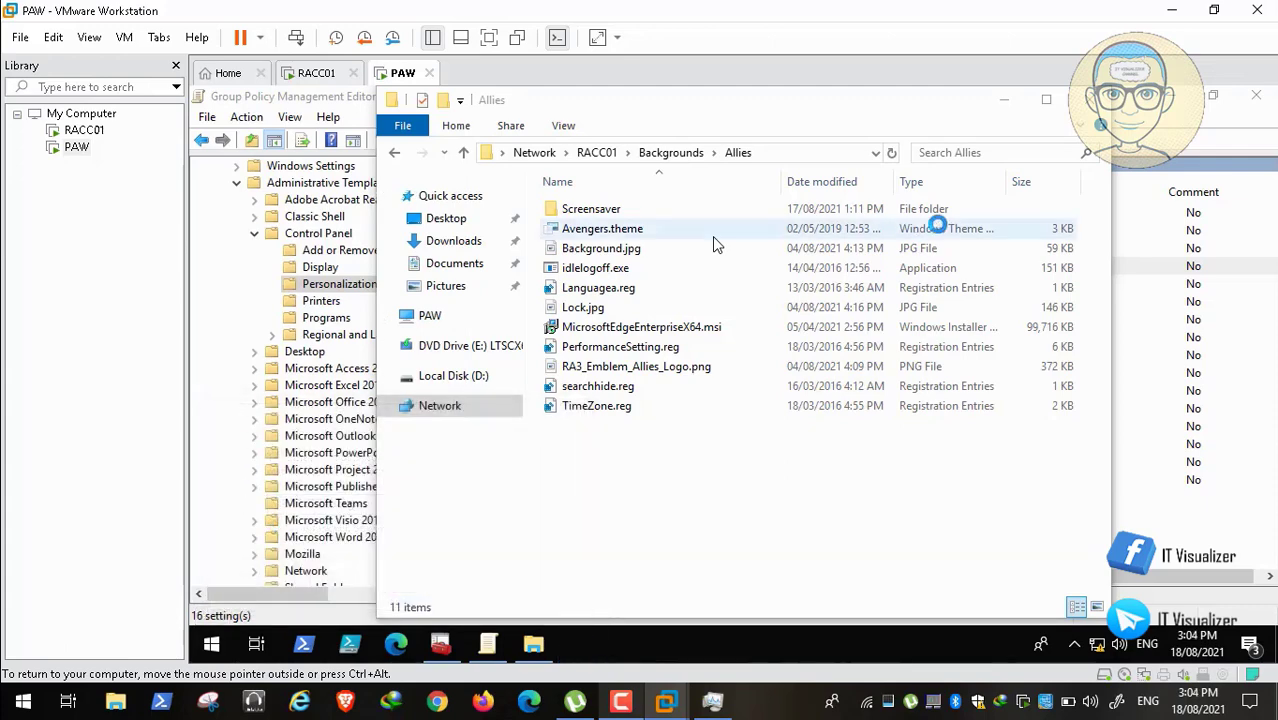
left_click(1010, 103)
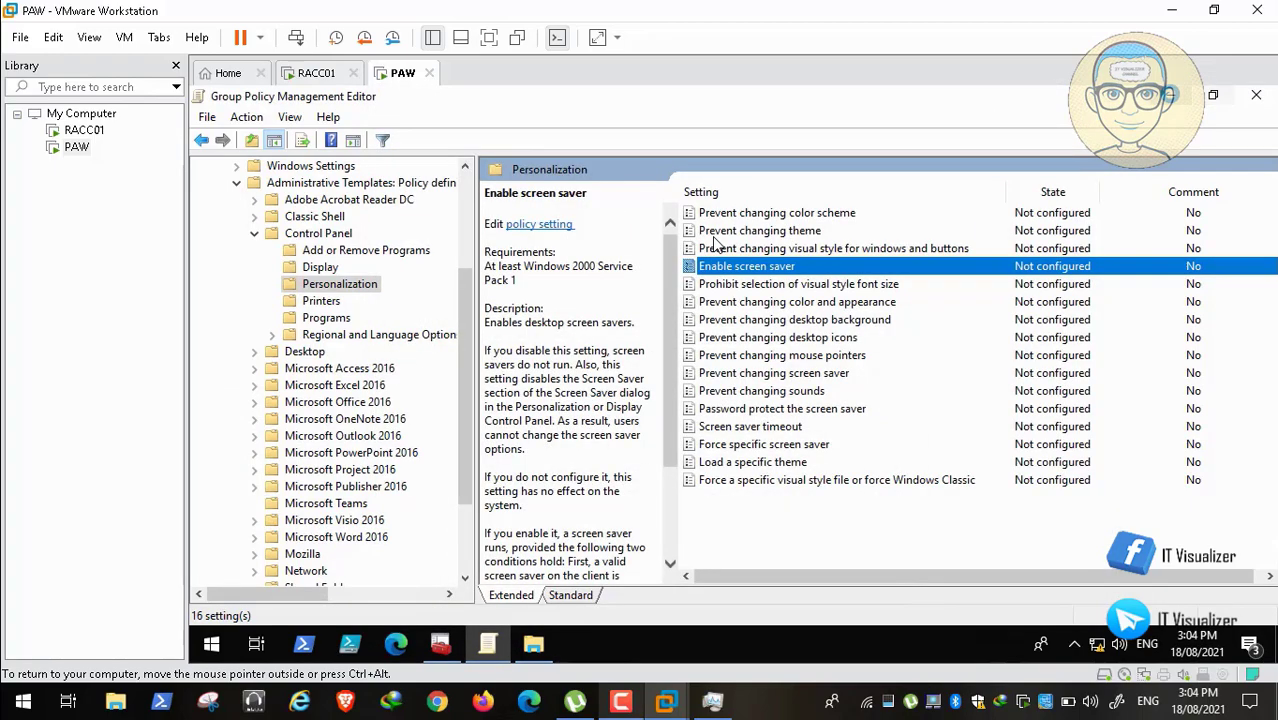
key("alt+Tab")
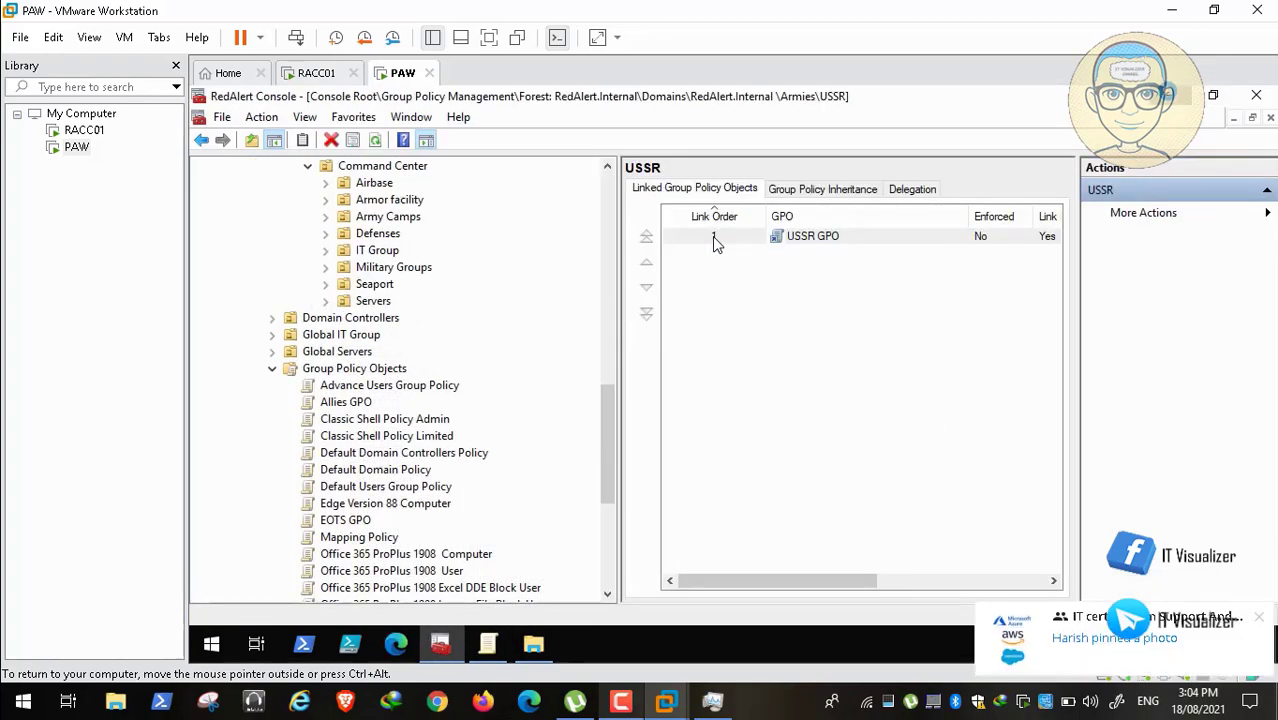
Step: Copy Marvel.scr from Z:\ADToolsCollection\MarvelDomain\Backgrounds and Scripts
key("super+d")
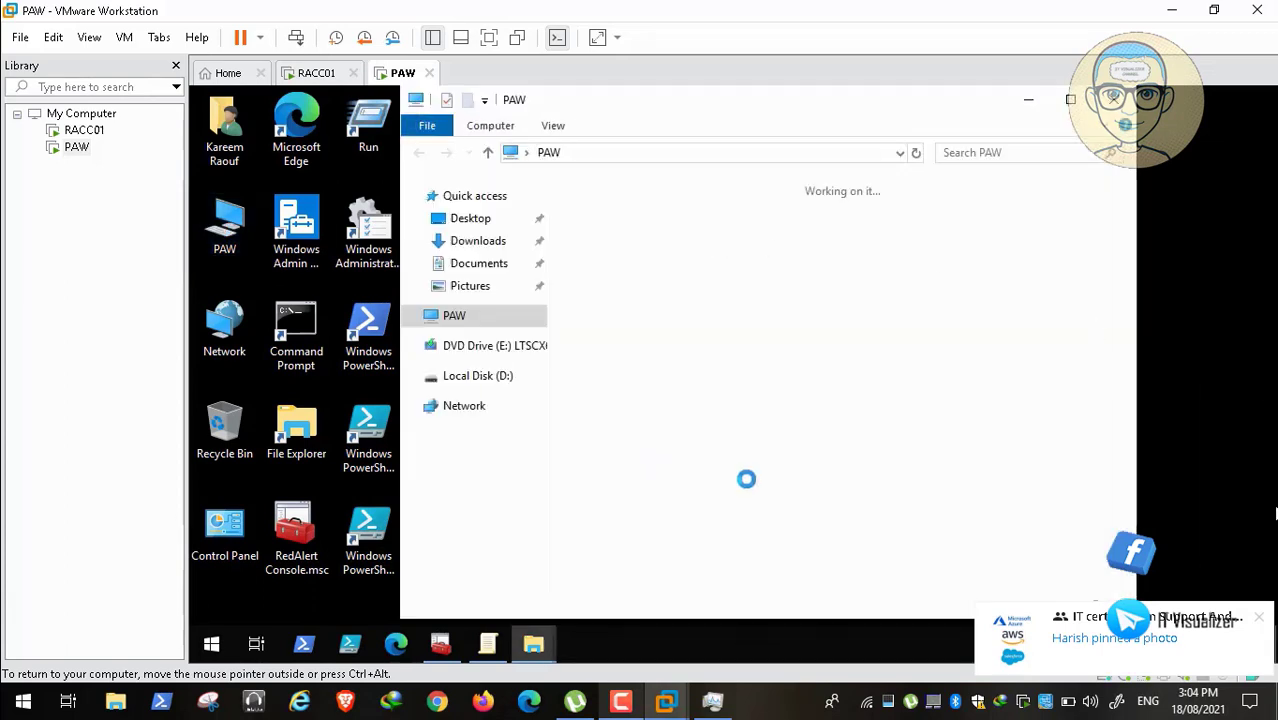
left_click(1259, 617)
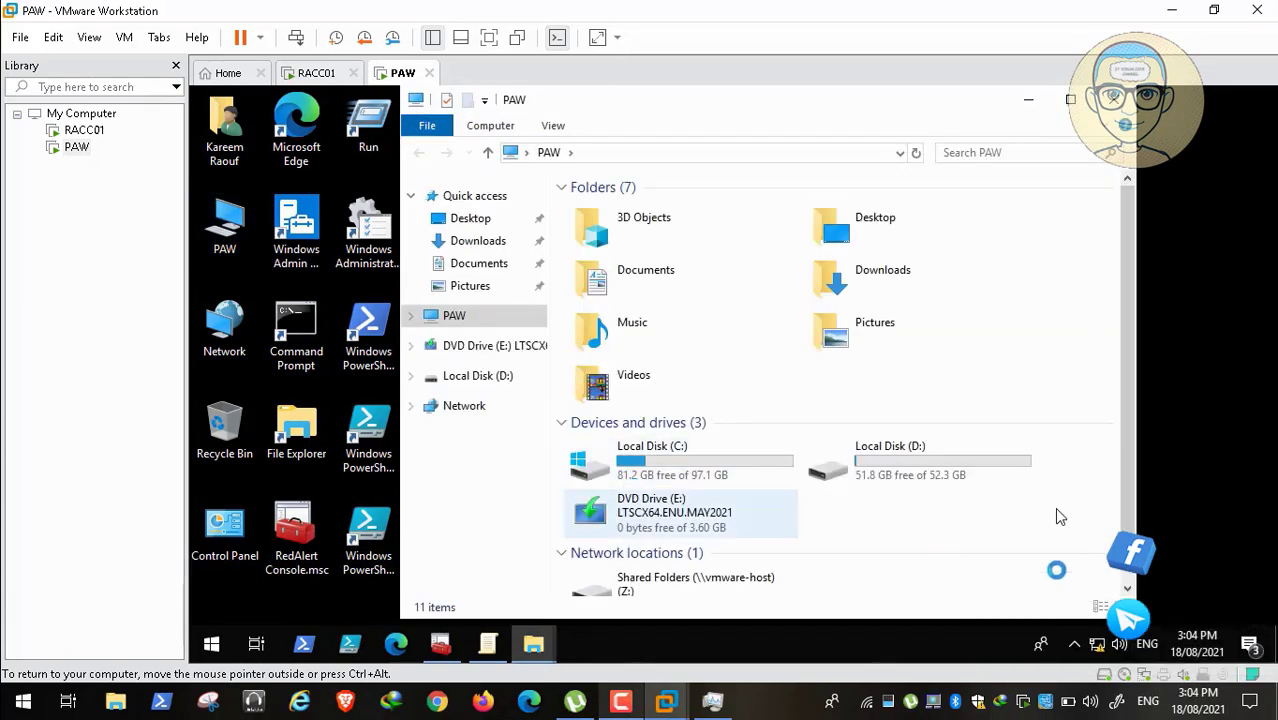
scroll(1052, 506, "down", 1)
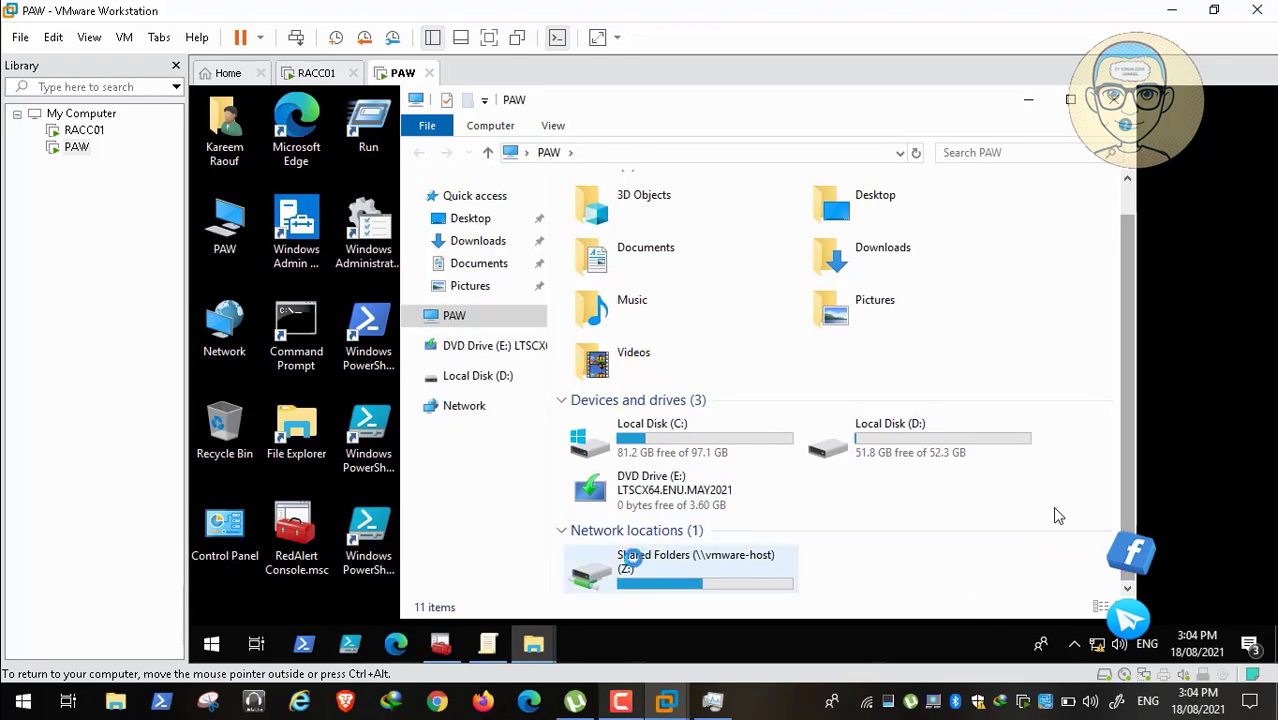
double_click(630, 560)
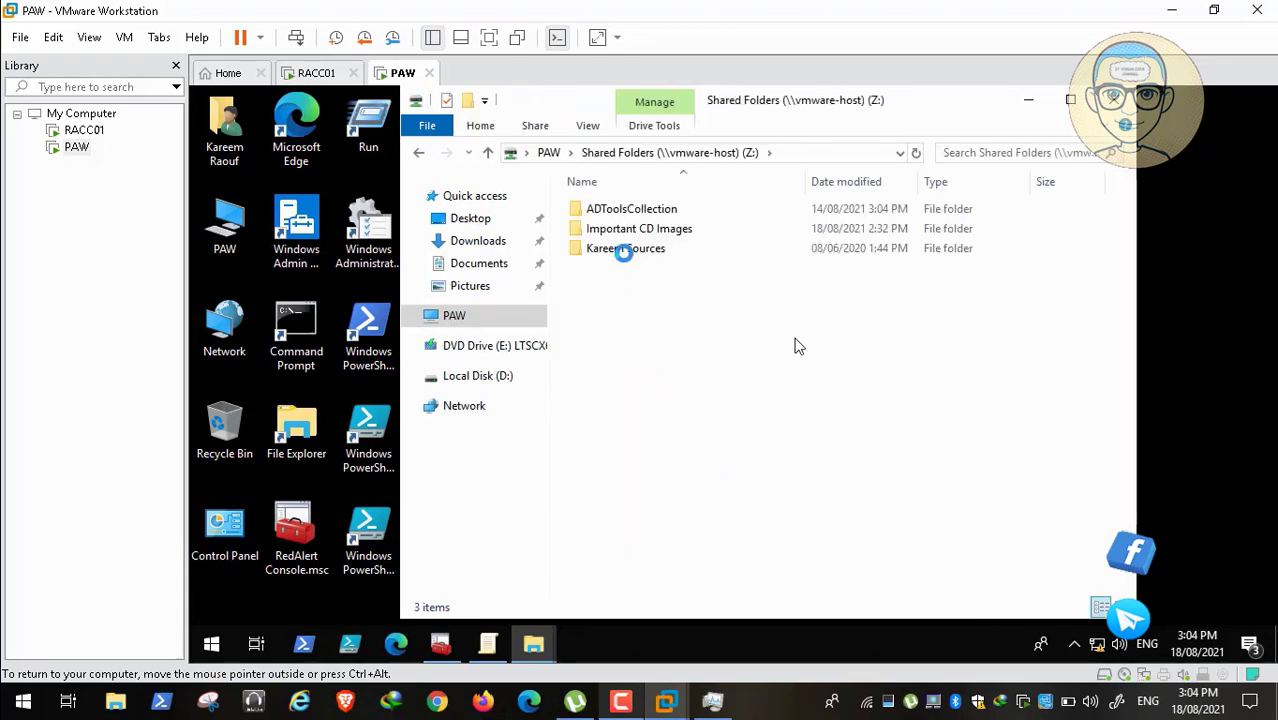
left_click(637, 208)
double_click(637, 208)
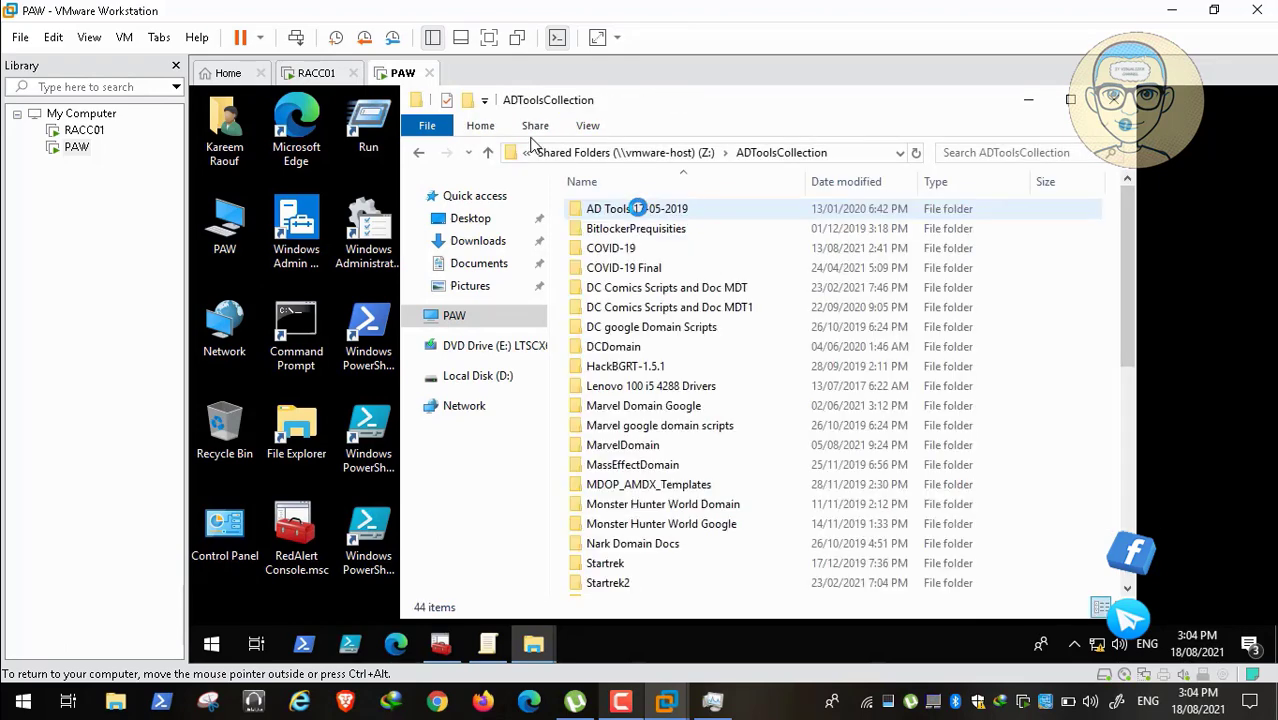
left_click(645, 444)
double_click(645, 444)
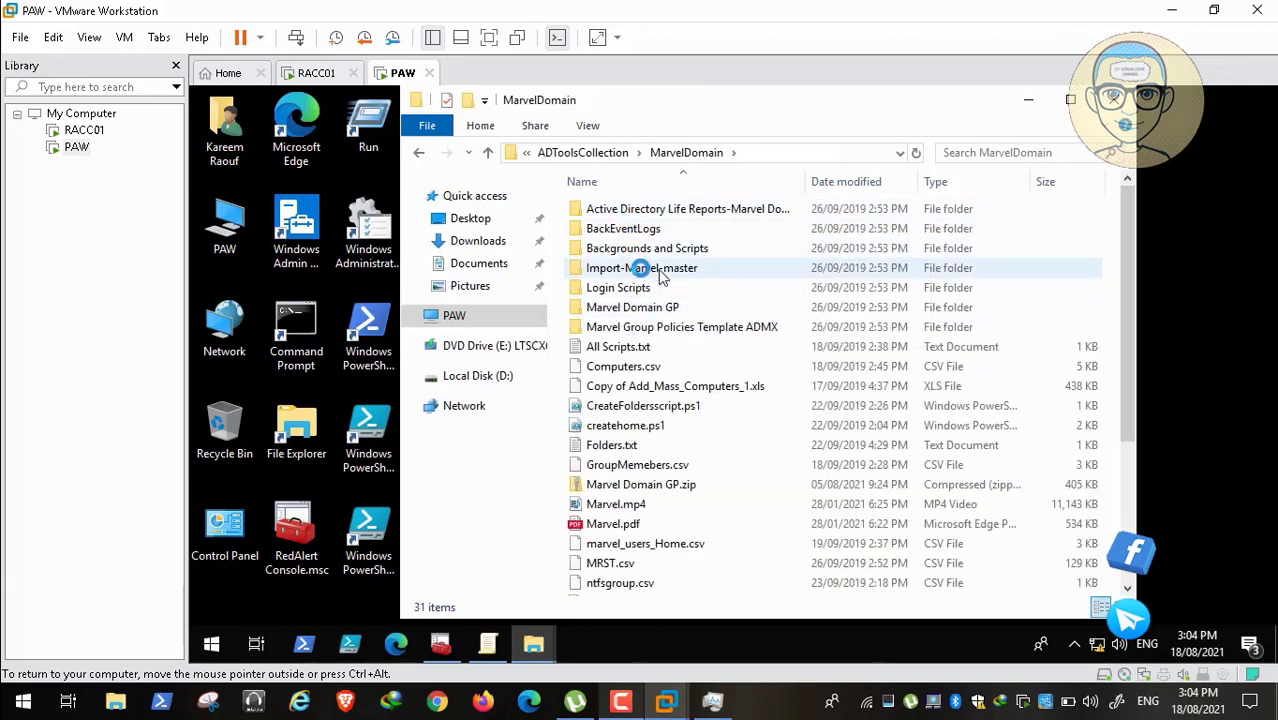
double_click(647, 247)
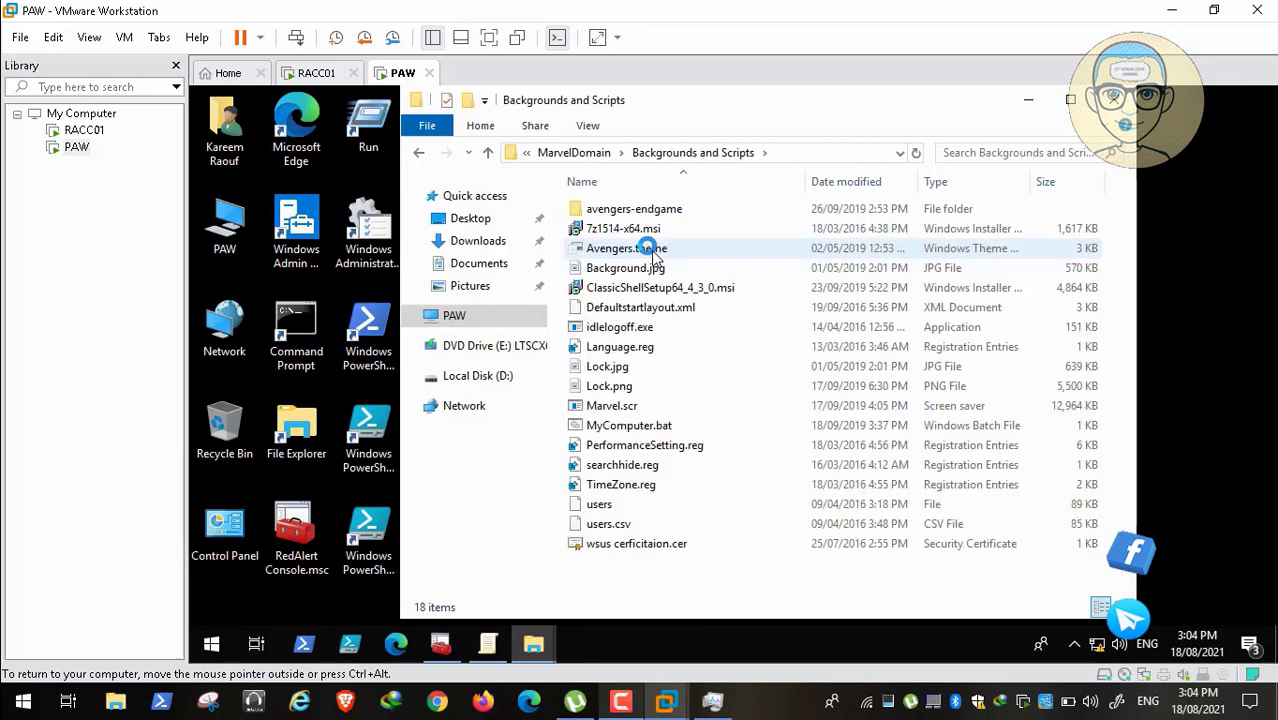
left_click(624, 406)
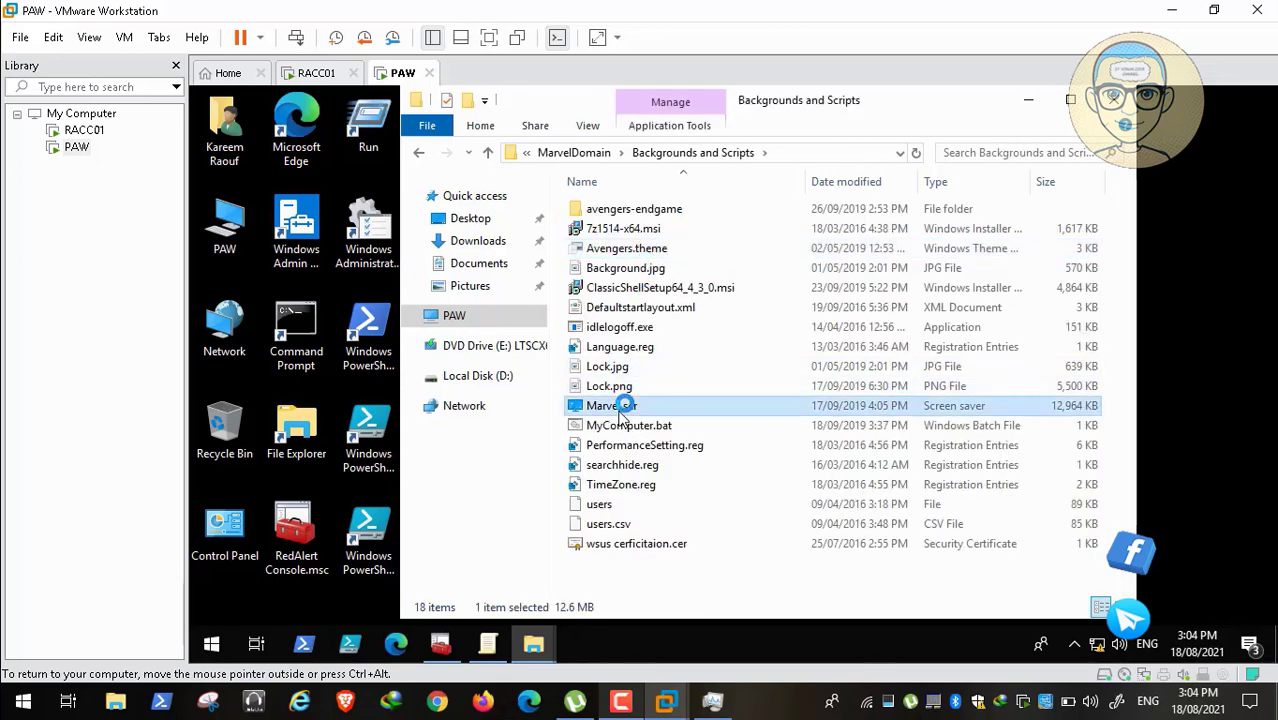
right_click(622, 406)
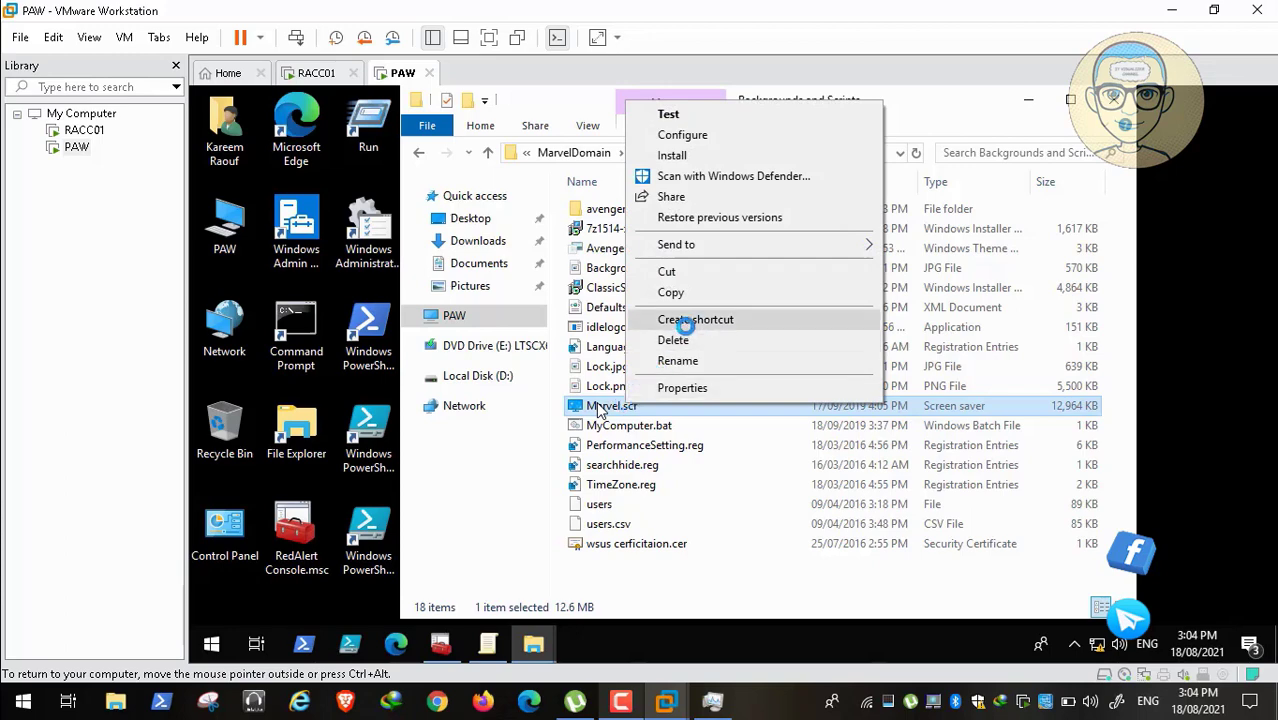
left_click(690, 294)
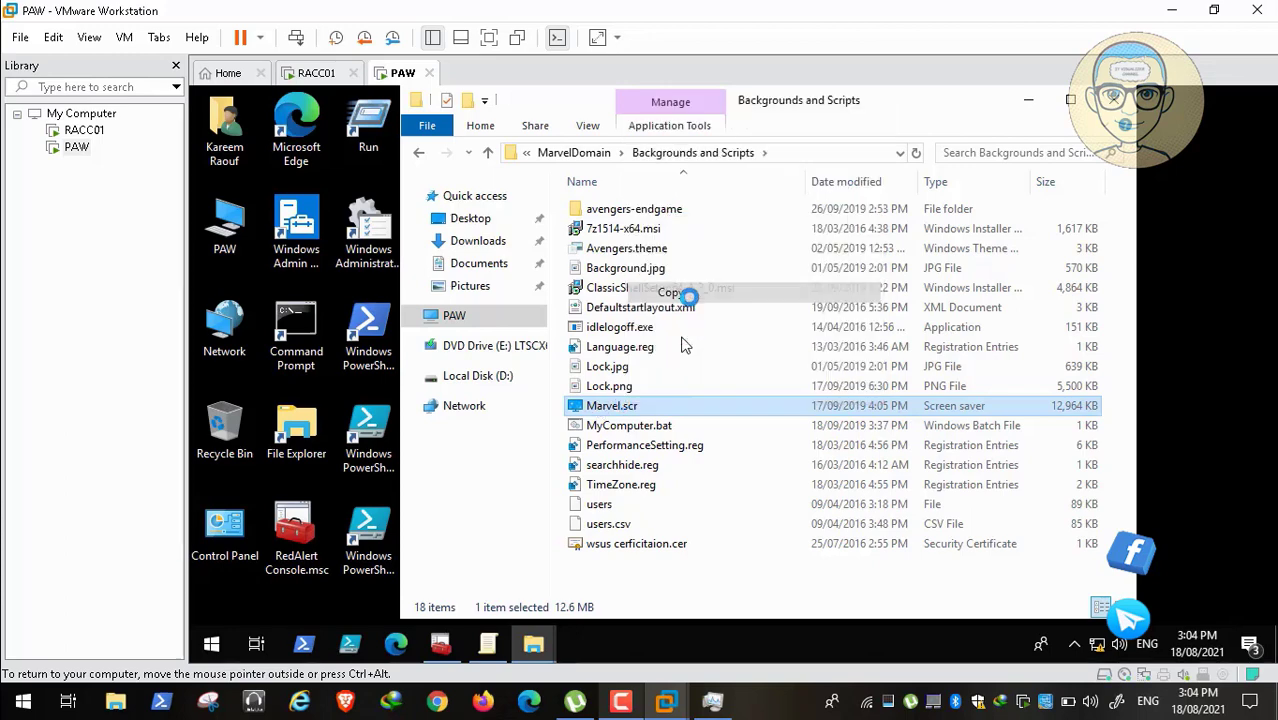
Step: Paste Marvel.scr into the \\RACC01\Backgrounds share
left_click(490, 375)
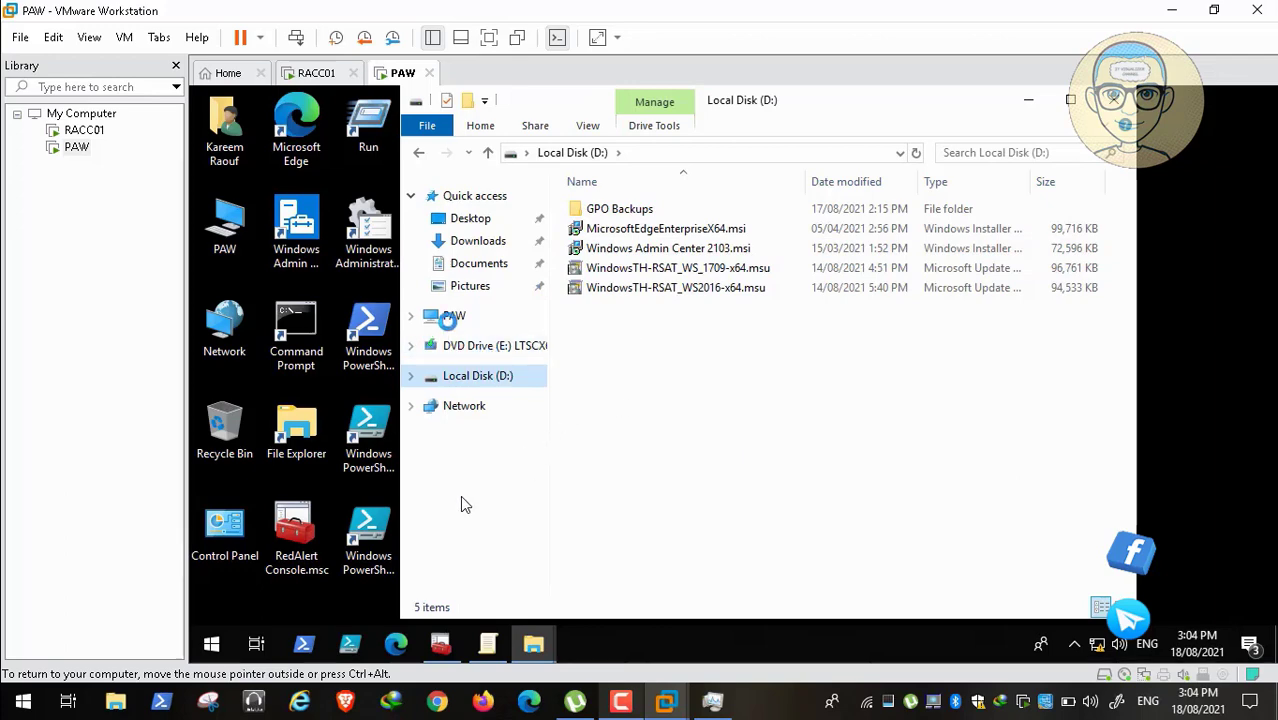
left_click(541, 633)
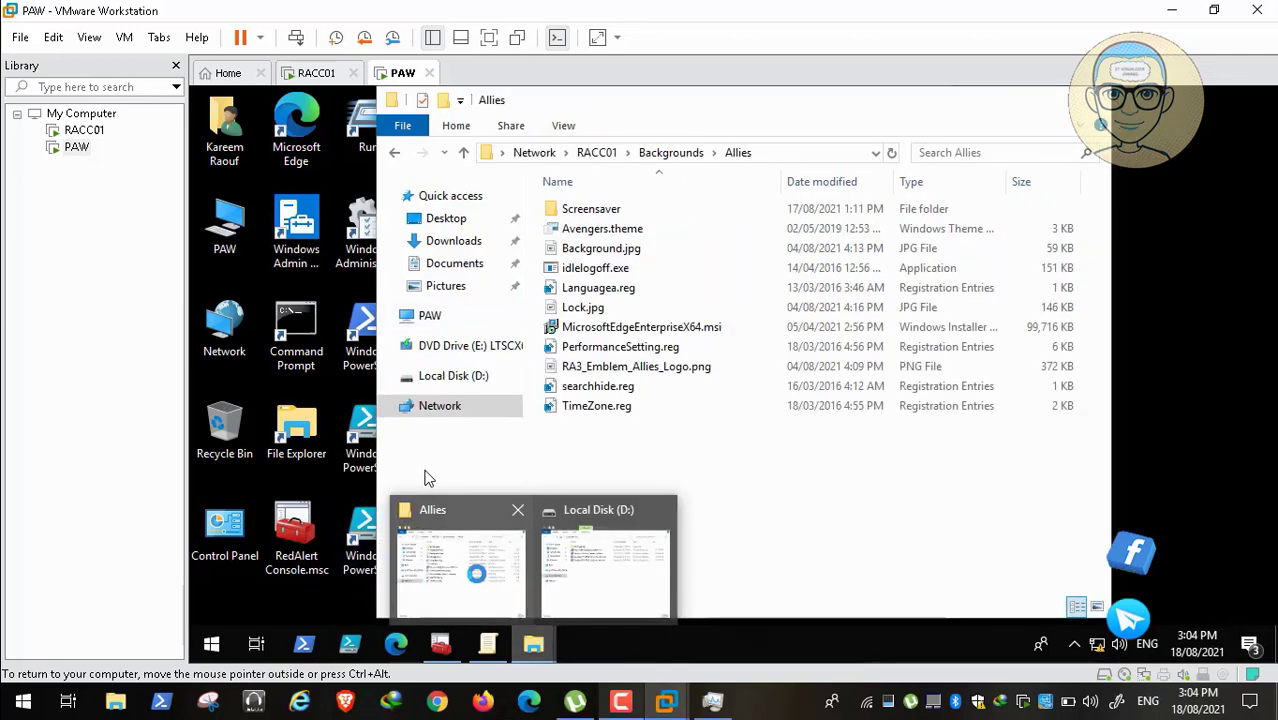
left_click(460, 574)
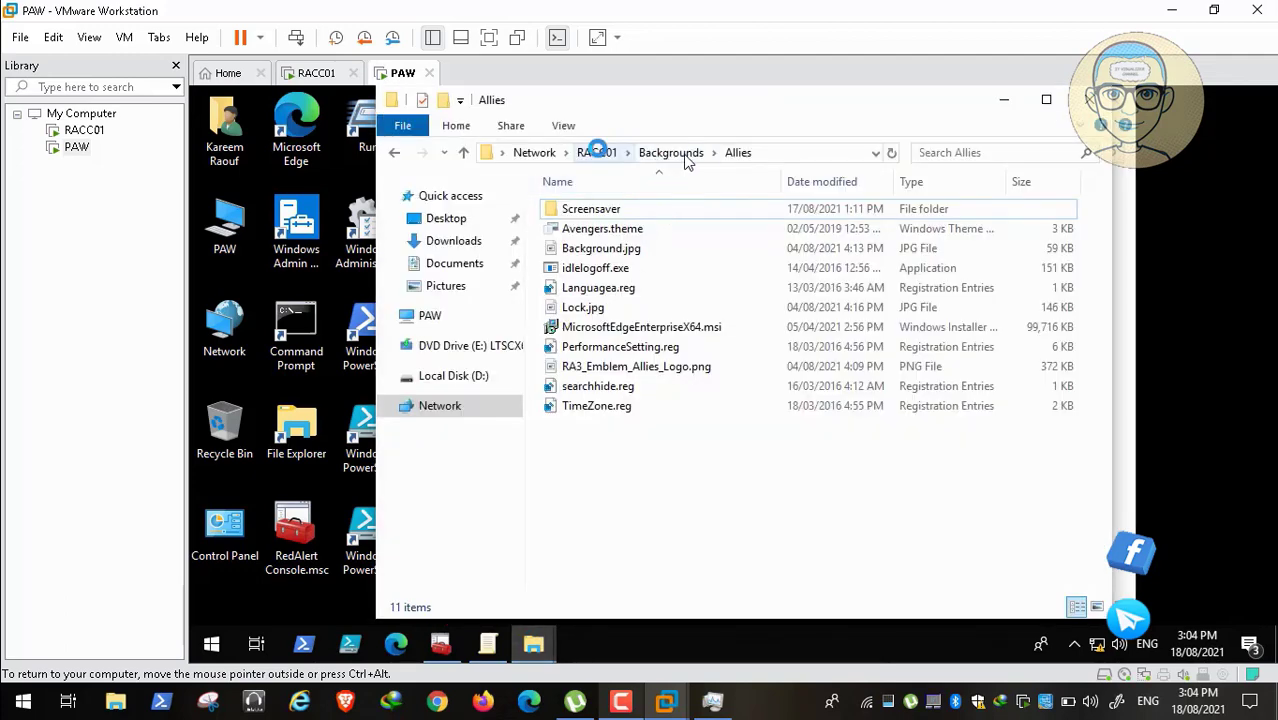
left_click(600, 152)
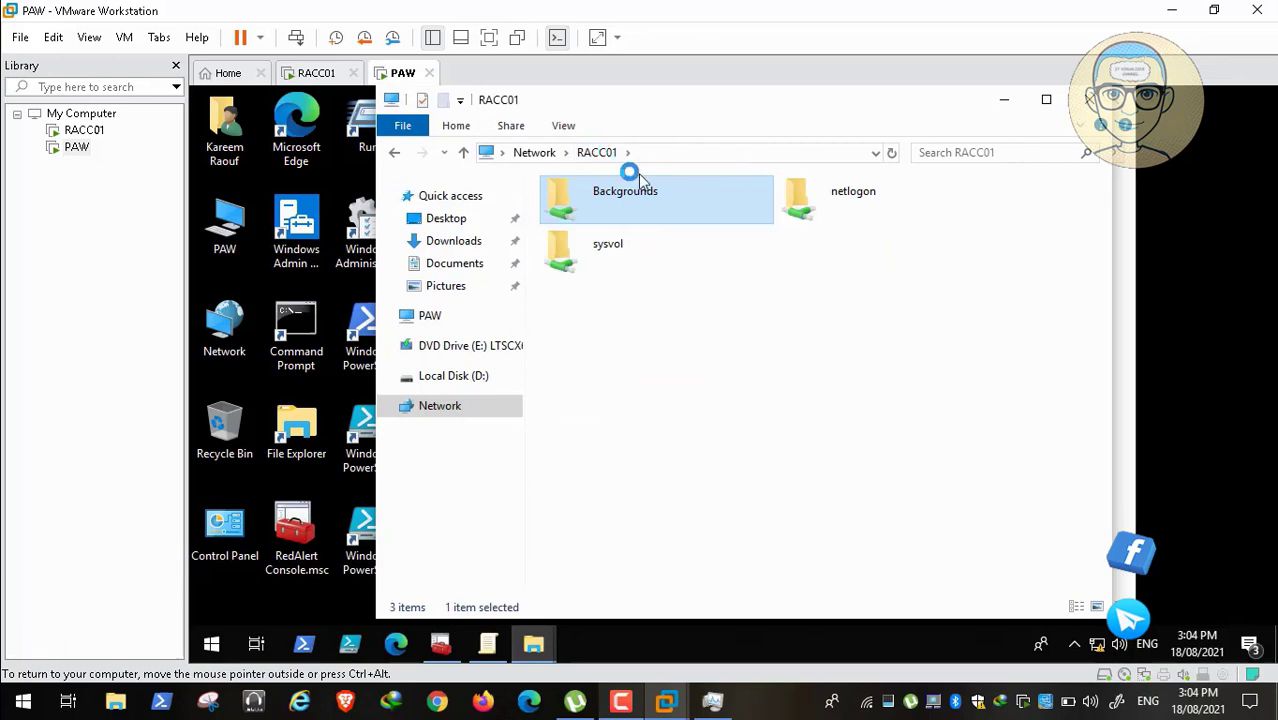
double_click(641, 190)
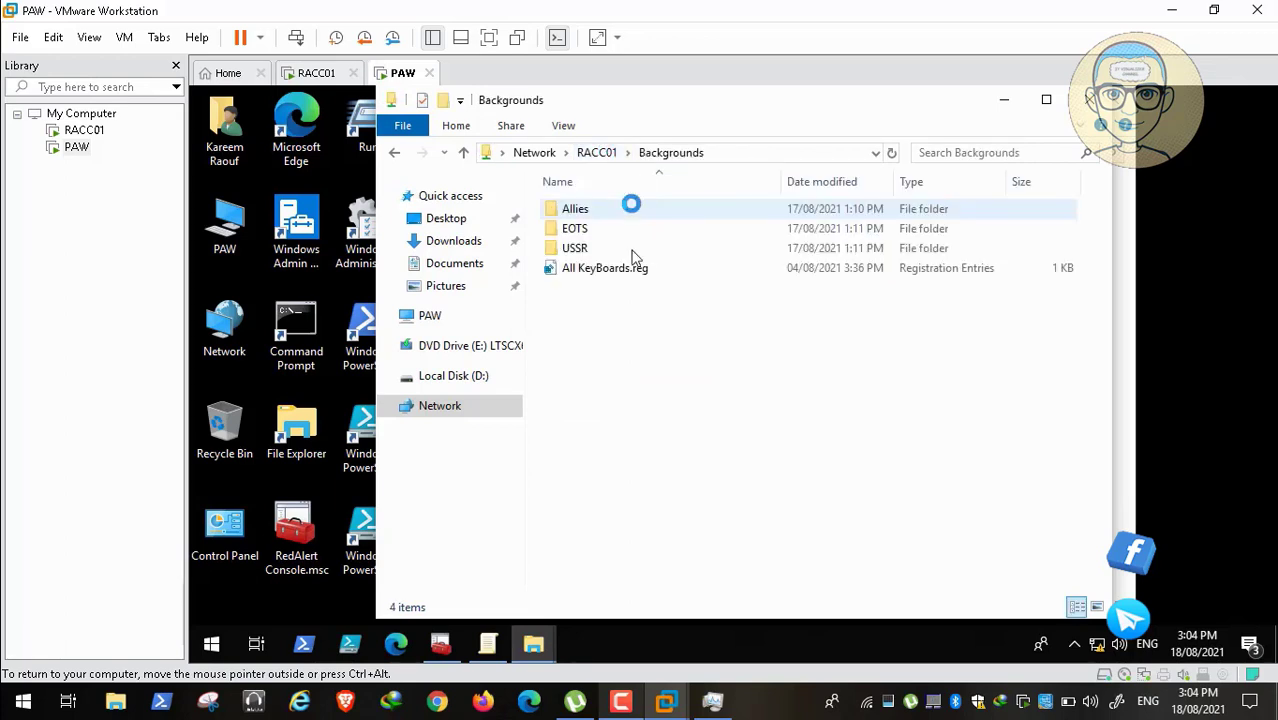
right_click(601, 332)
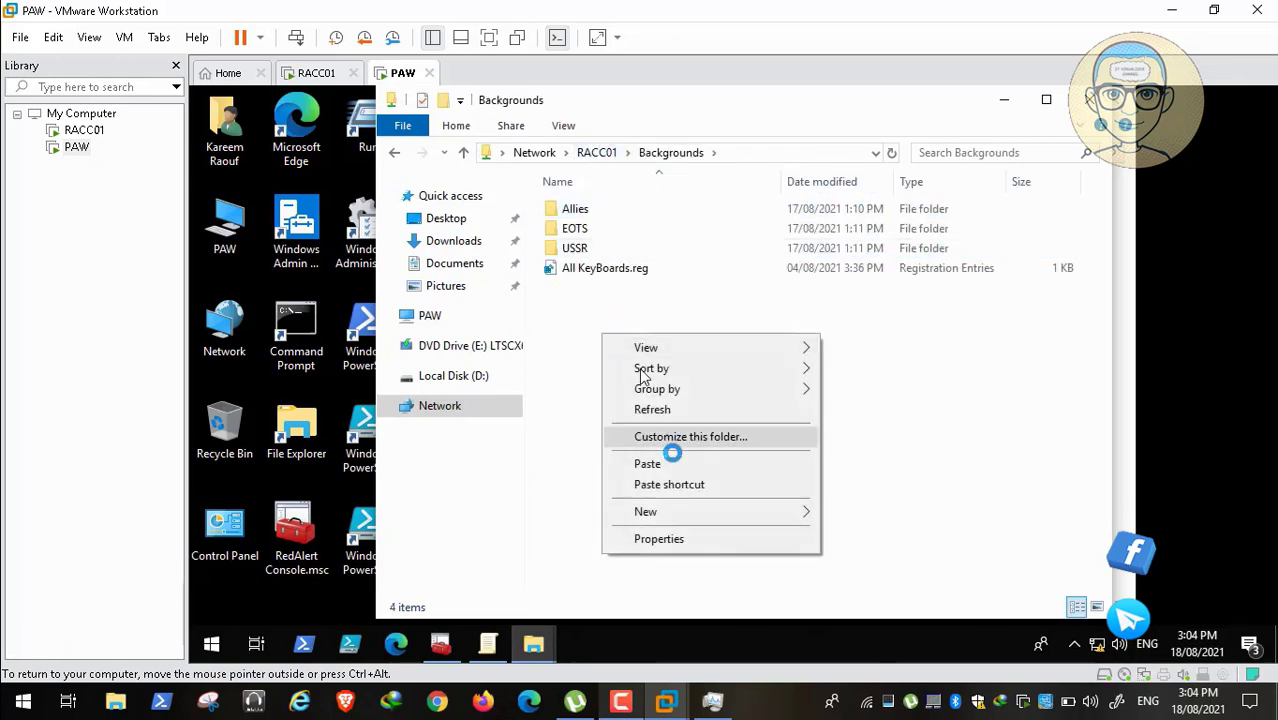
left_click(682, 460)
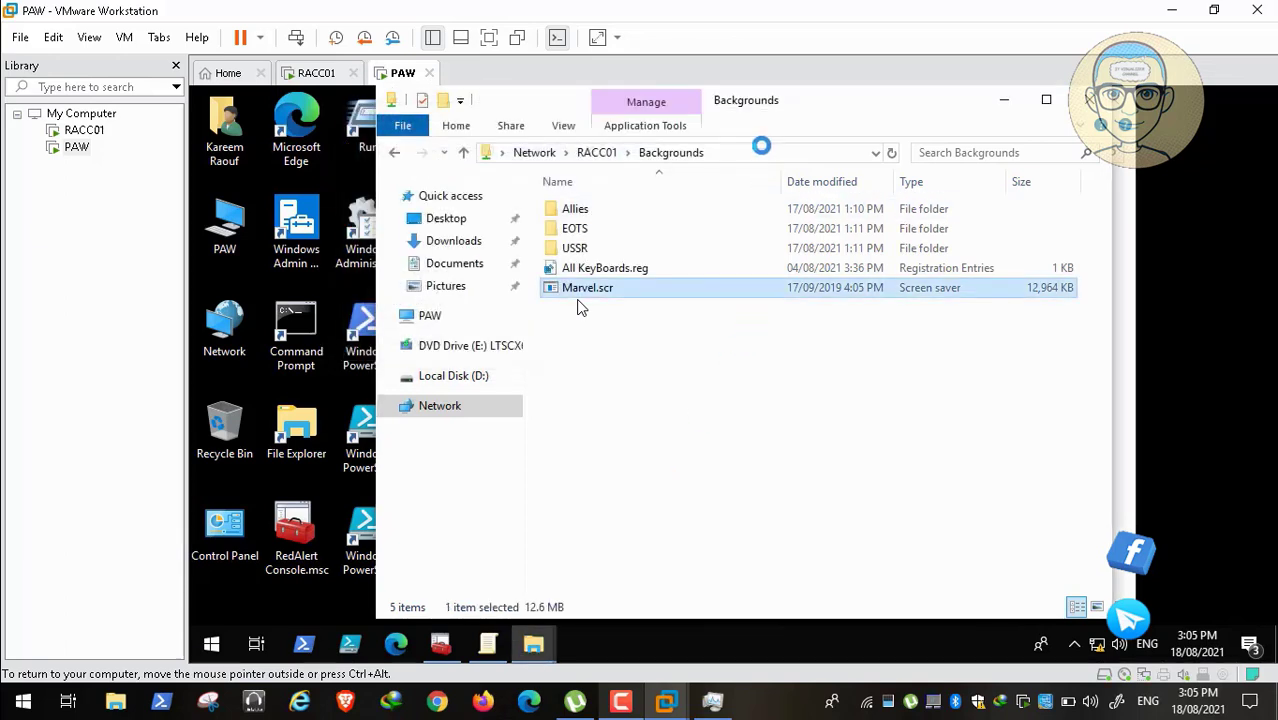
Step: Copy the \\RACC01\Backgrounds path and return to the Group Policy Management Editor
left_click(763, 150)
right_click(590, 151)
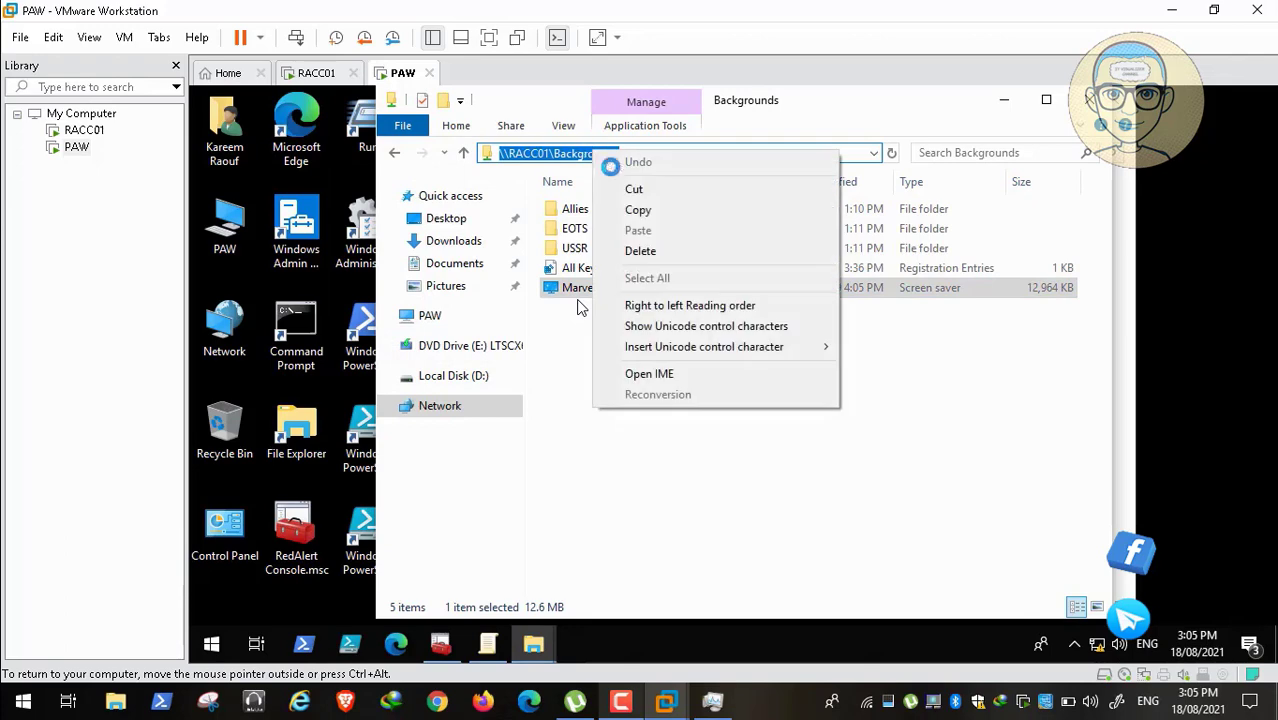
left_click(640, 205)
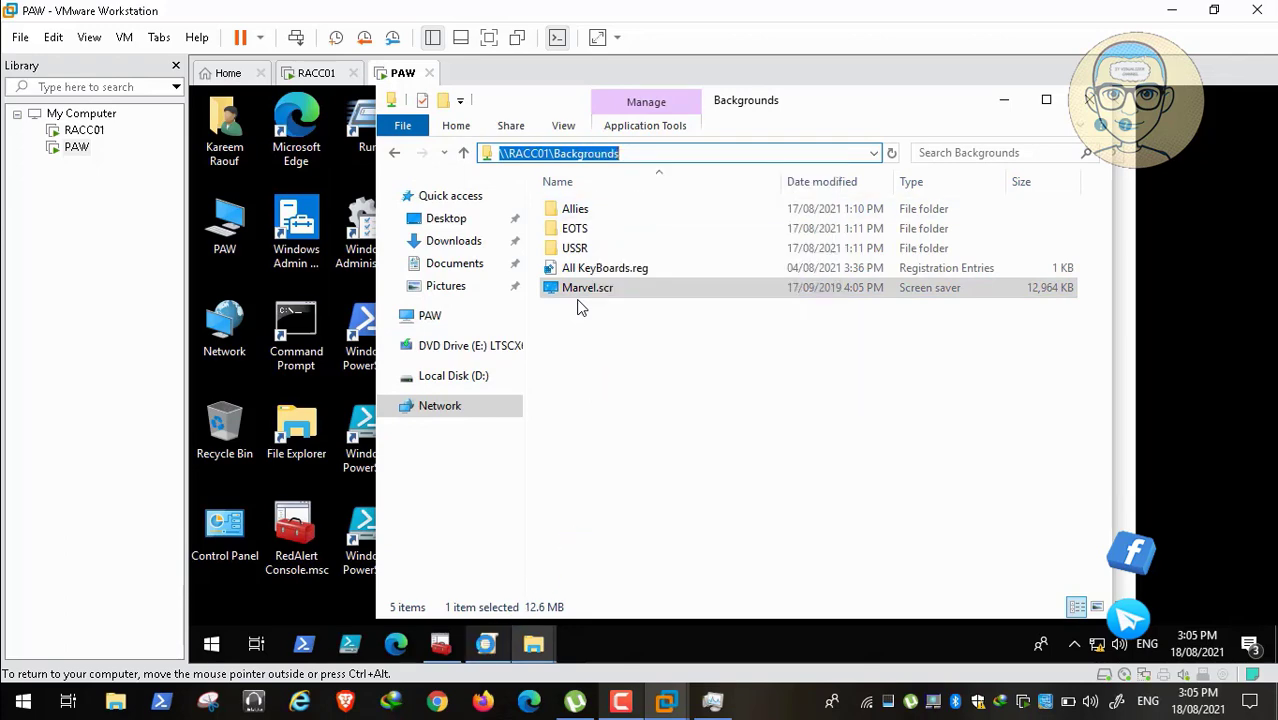
left_click(488, 643)
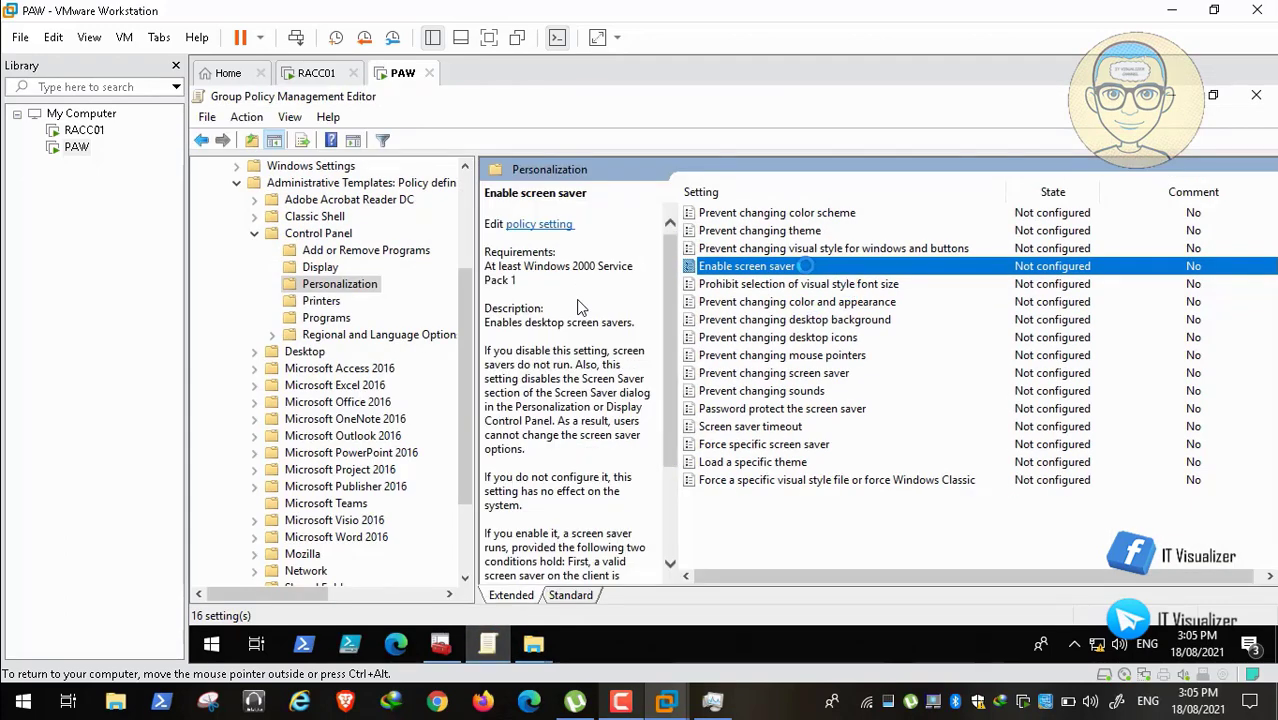
Step: Set the Allies GPO's 'Enable screen saver' policy to Enabled
double_click(800, 265)
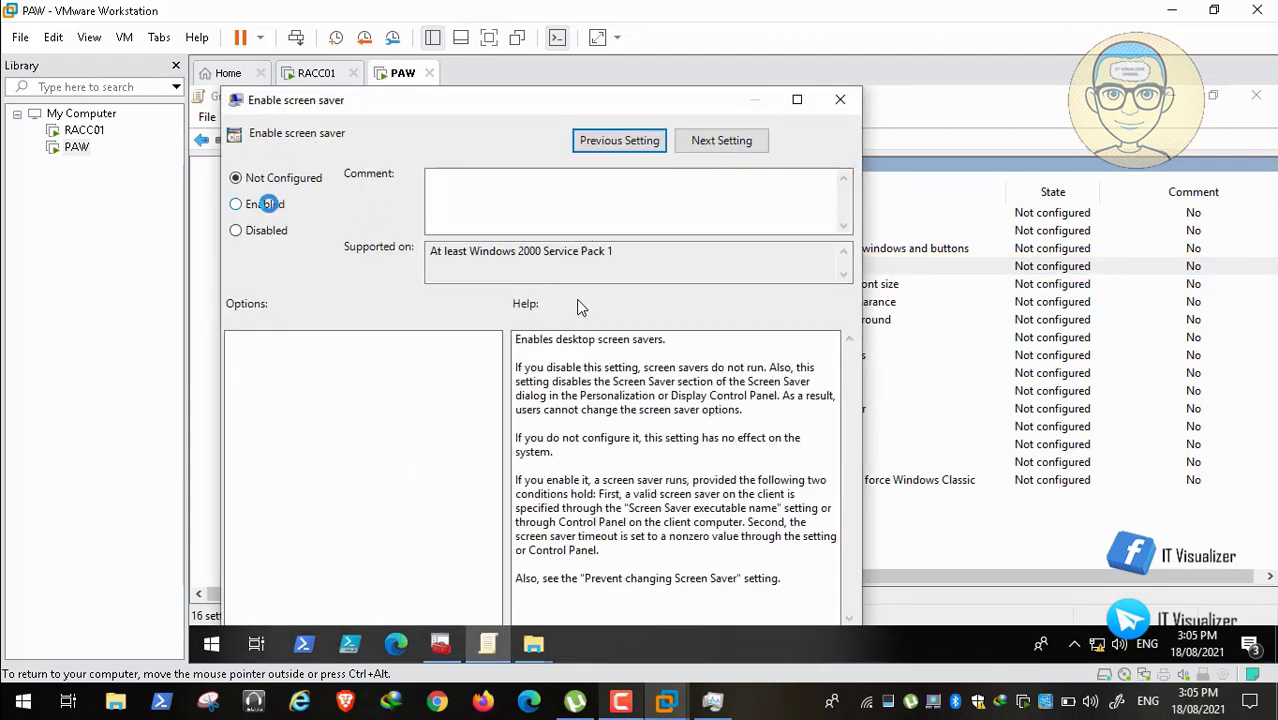
left_click(262, 203)
double_click(676, 106)
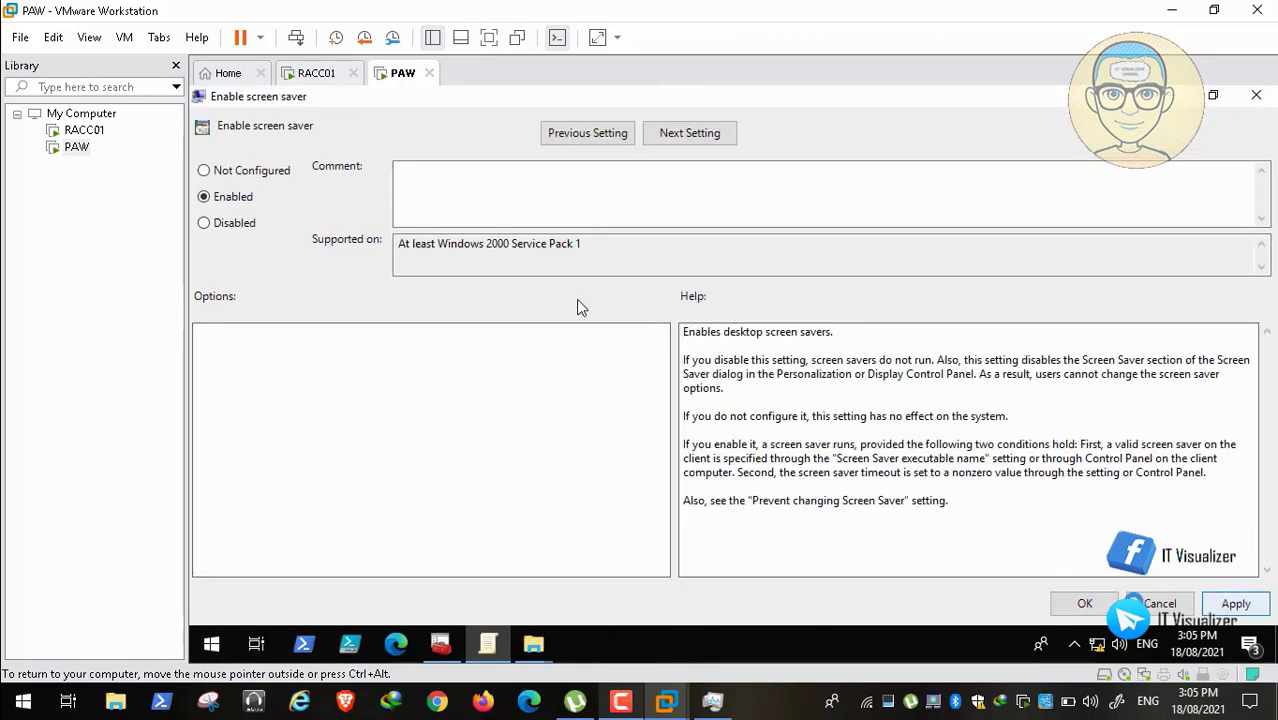
left_click(1088, 602)
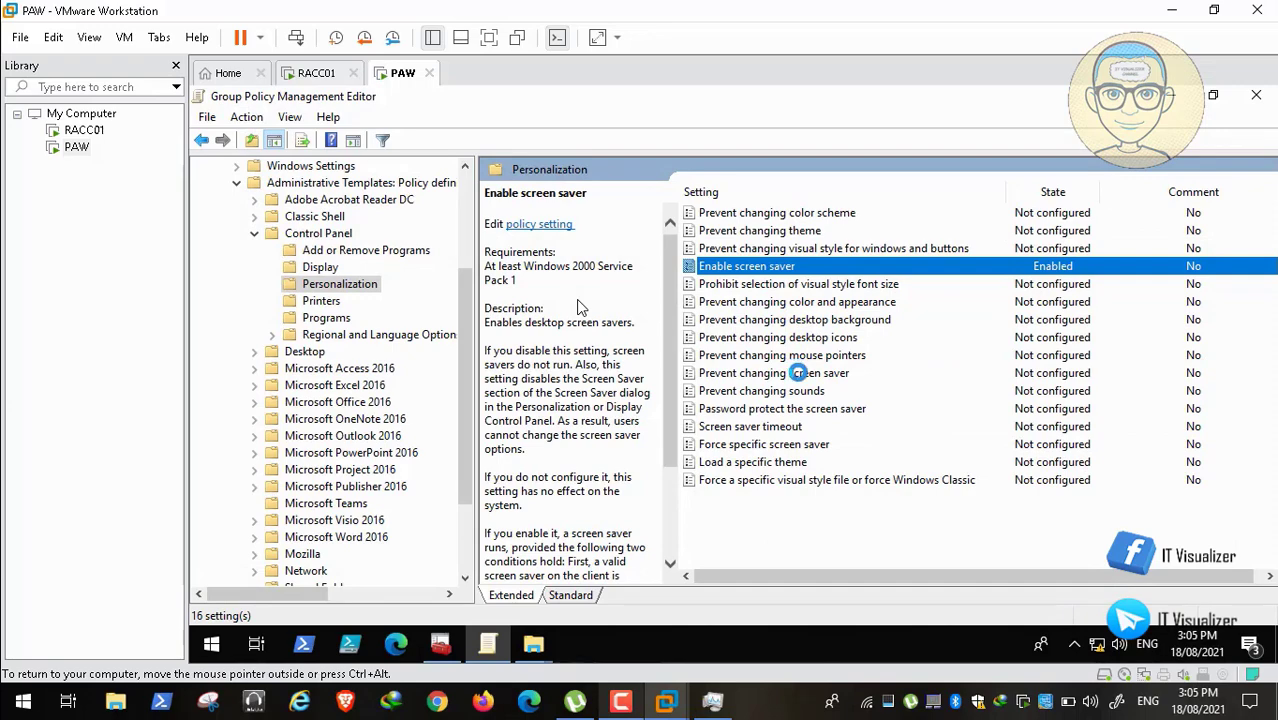
Step: Set 'Prevent changing screen saver' to Enabled and apply it
double_click(797, 373)
left_click(204, 196)
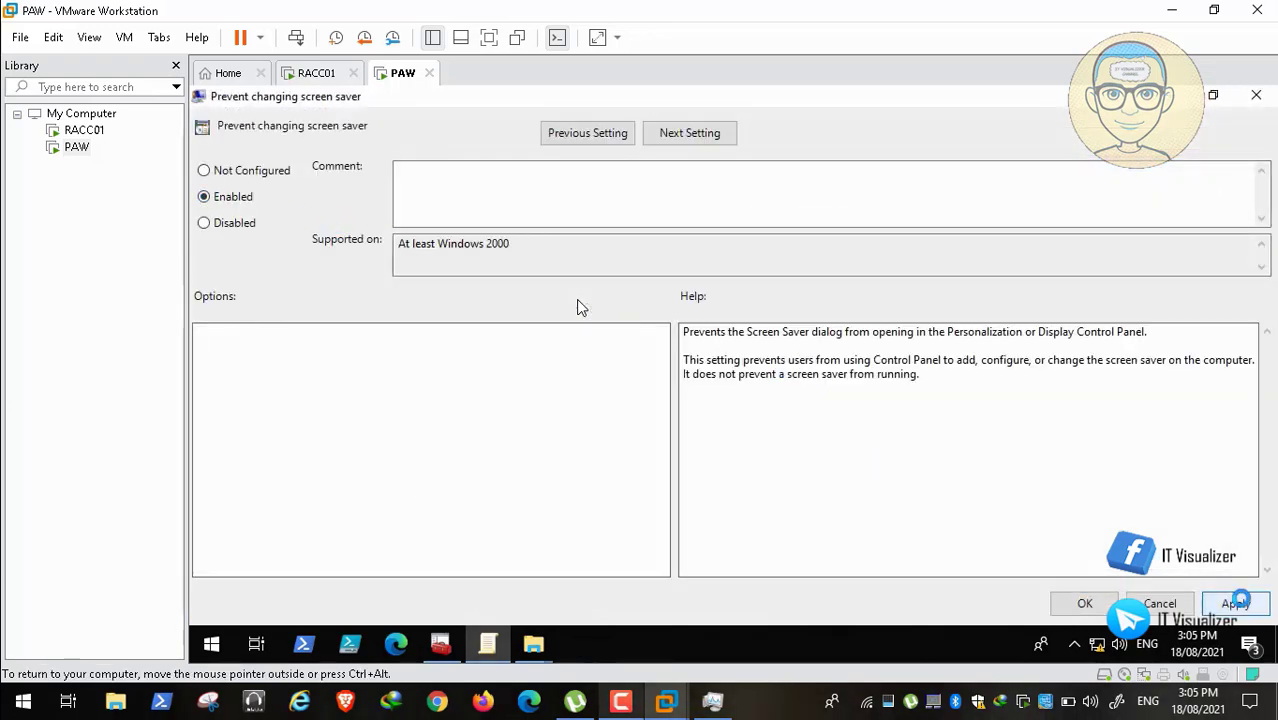
left_click(1235, 604)
left_click(1084, 604)
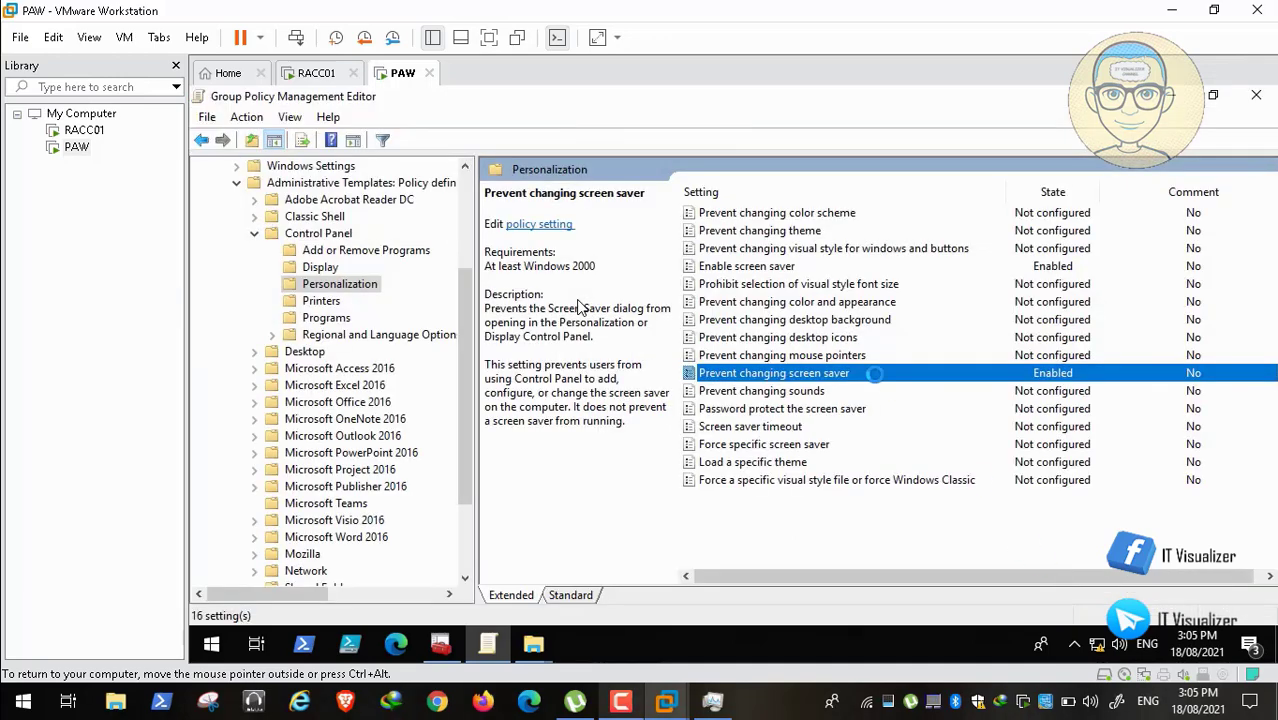
double_click(810, 408)
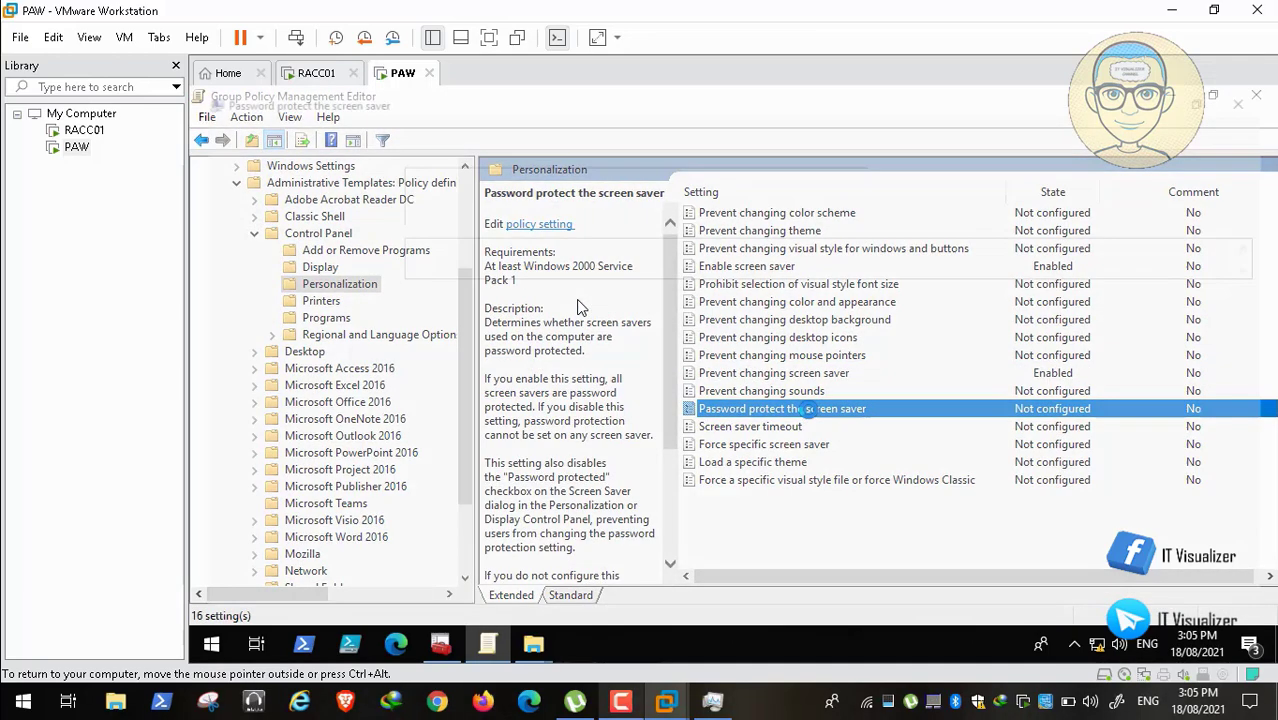
Step: Choose Enabled for 'Password protect the screen saver' in the Allies GPO
left_click(210, 197)
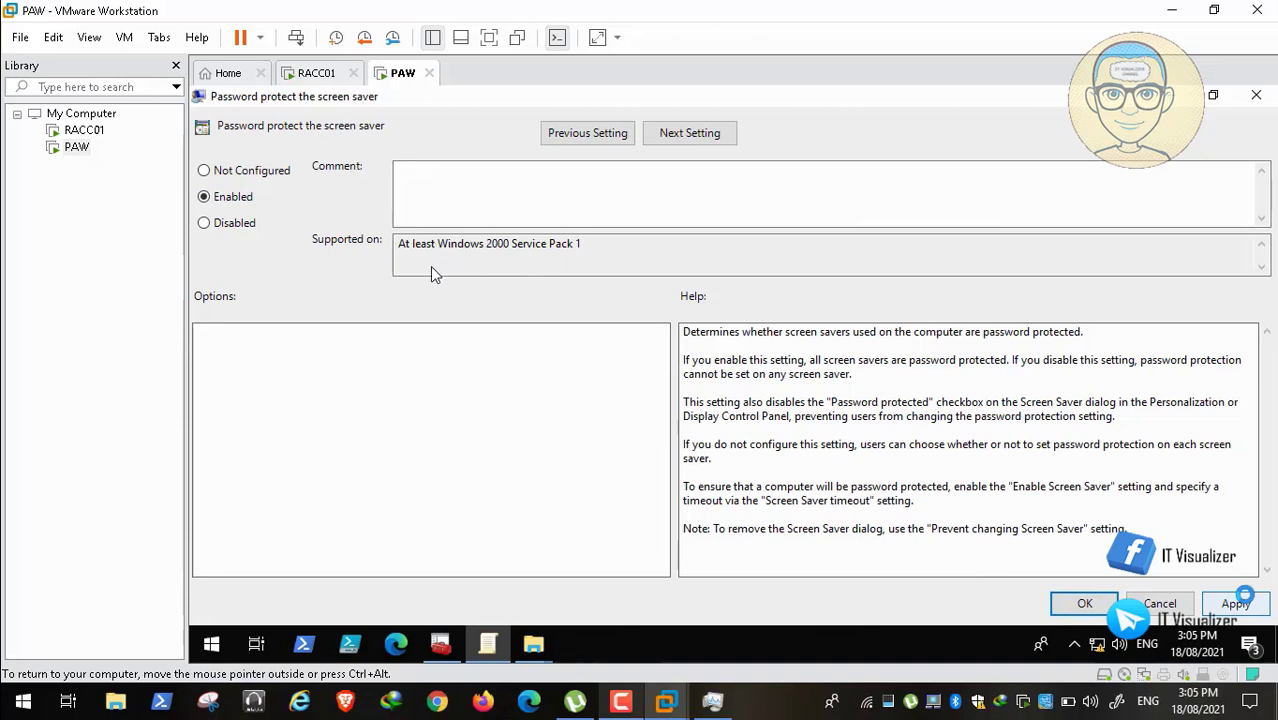
mouse_move(86, 660)
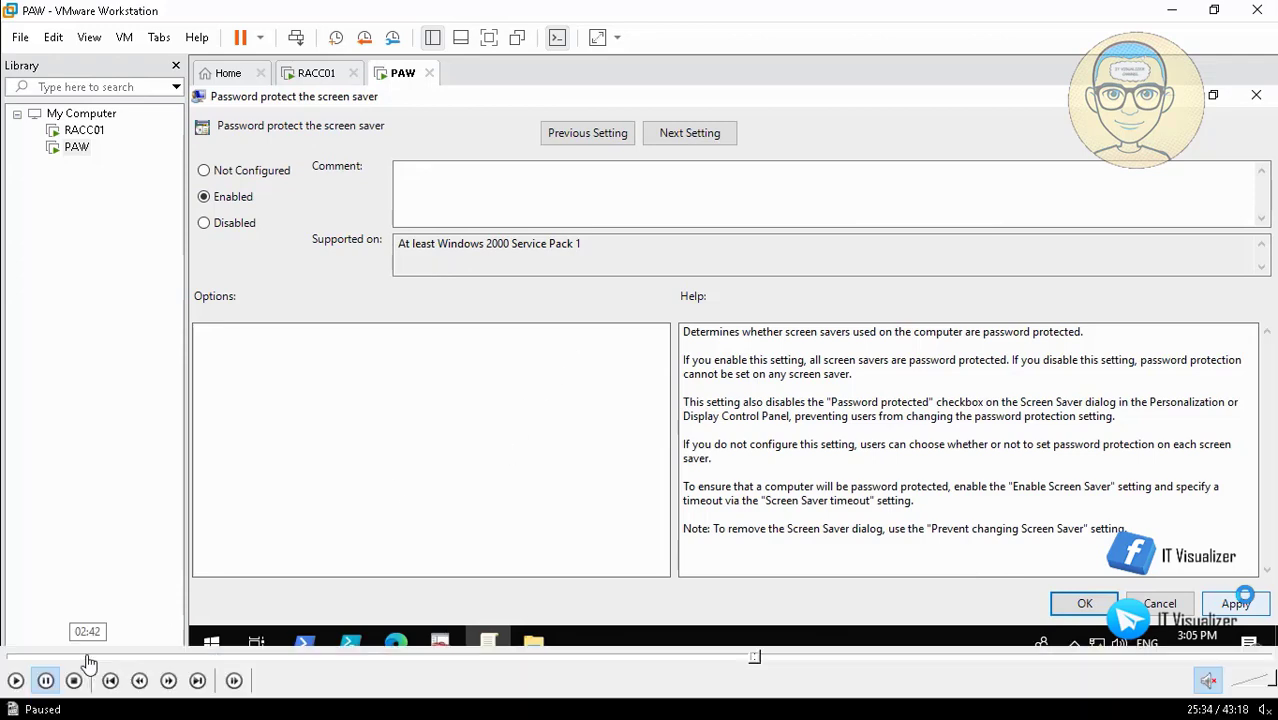
left_click(16, 681)
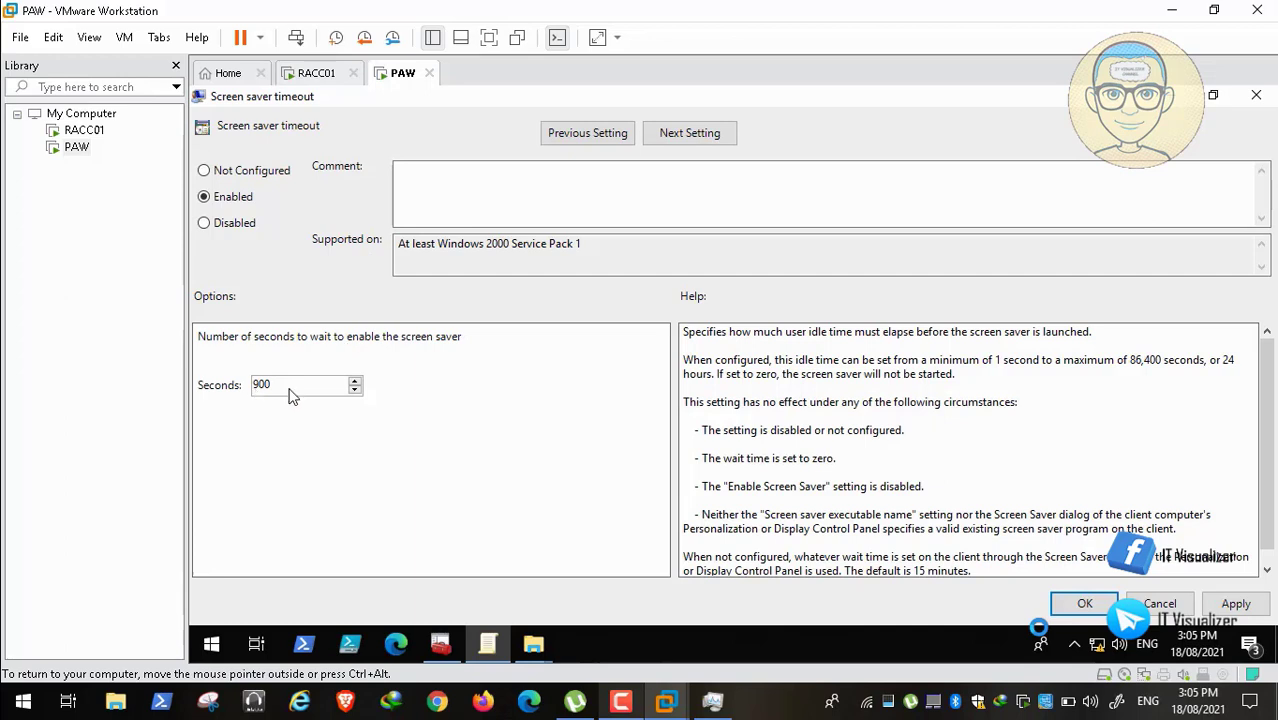
Step: Enable Screen saver timeout at 900 seconds and enable Force specific screen saver
left_click(42, 686)
left_click(16, 681)
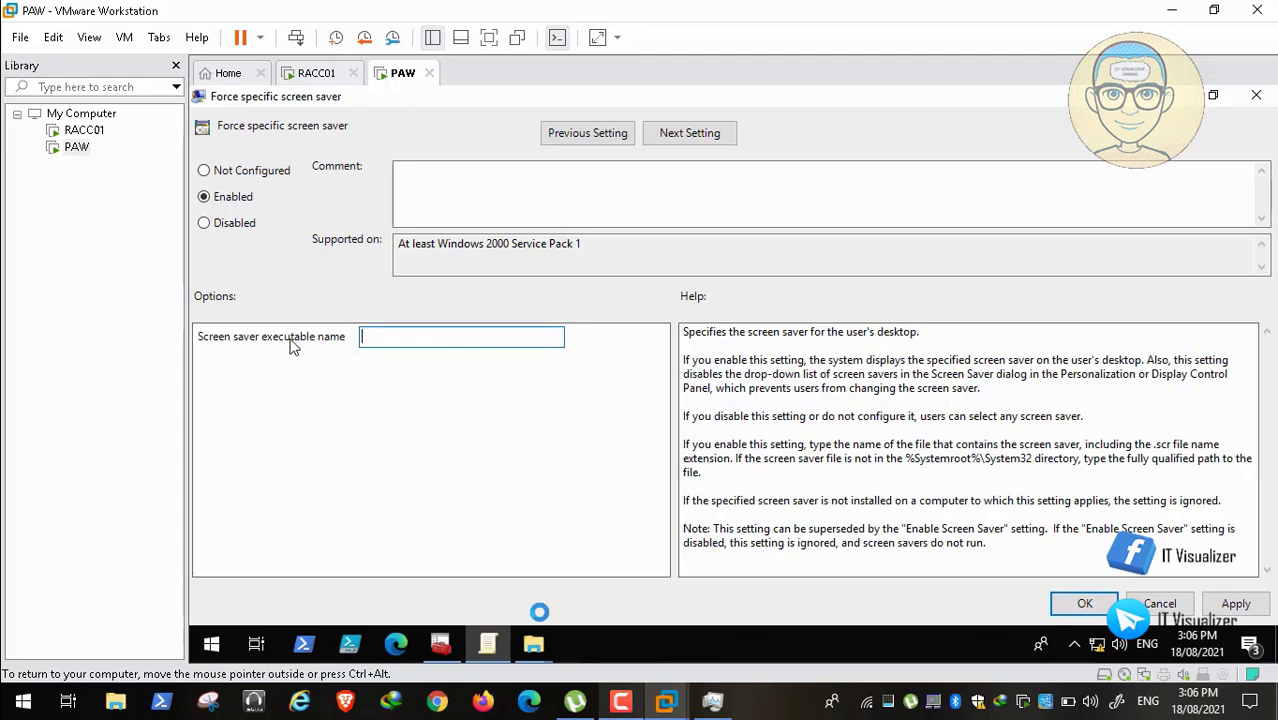
Step: Paste the \\RACC01\Backgrounds share path into the Screen saver executable name field
mouse_move(533, 643)
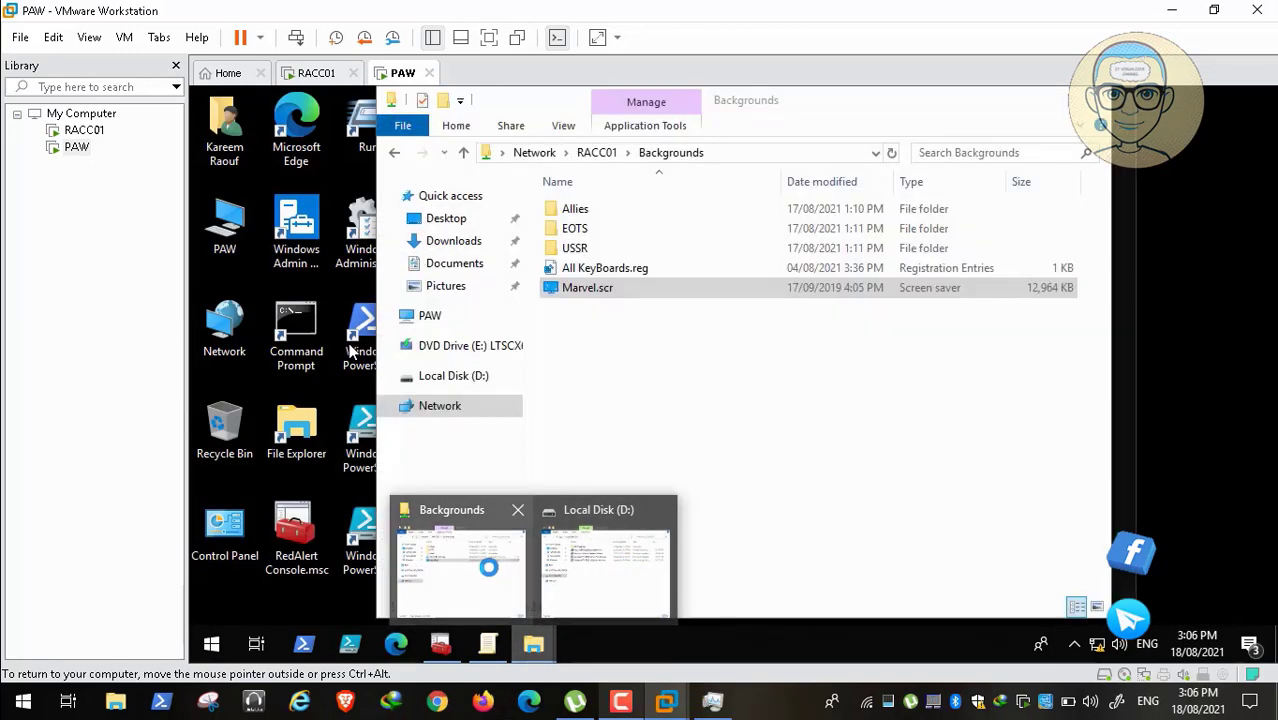
left_click(515, 563)
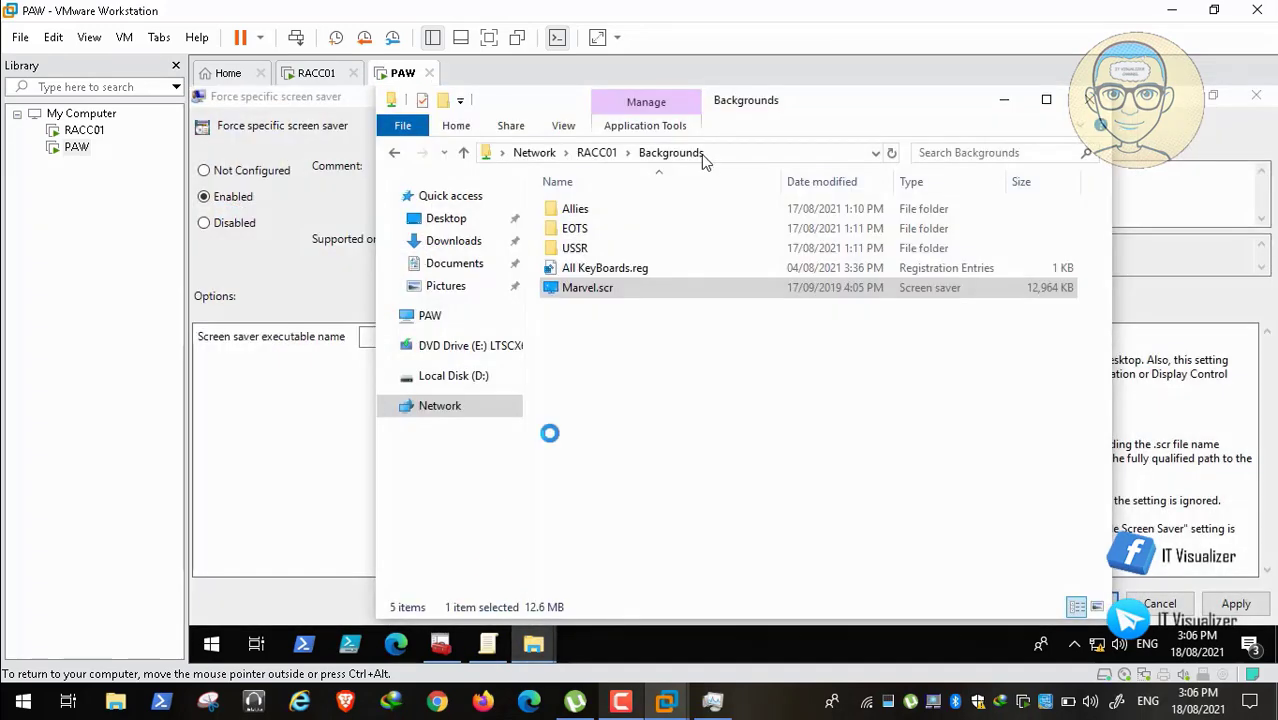
left_click(677, 153)
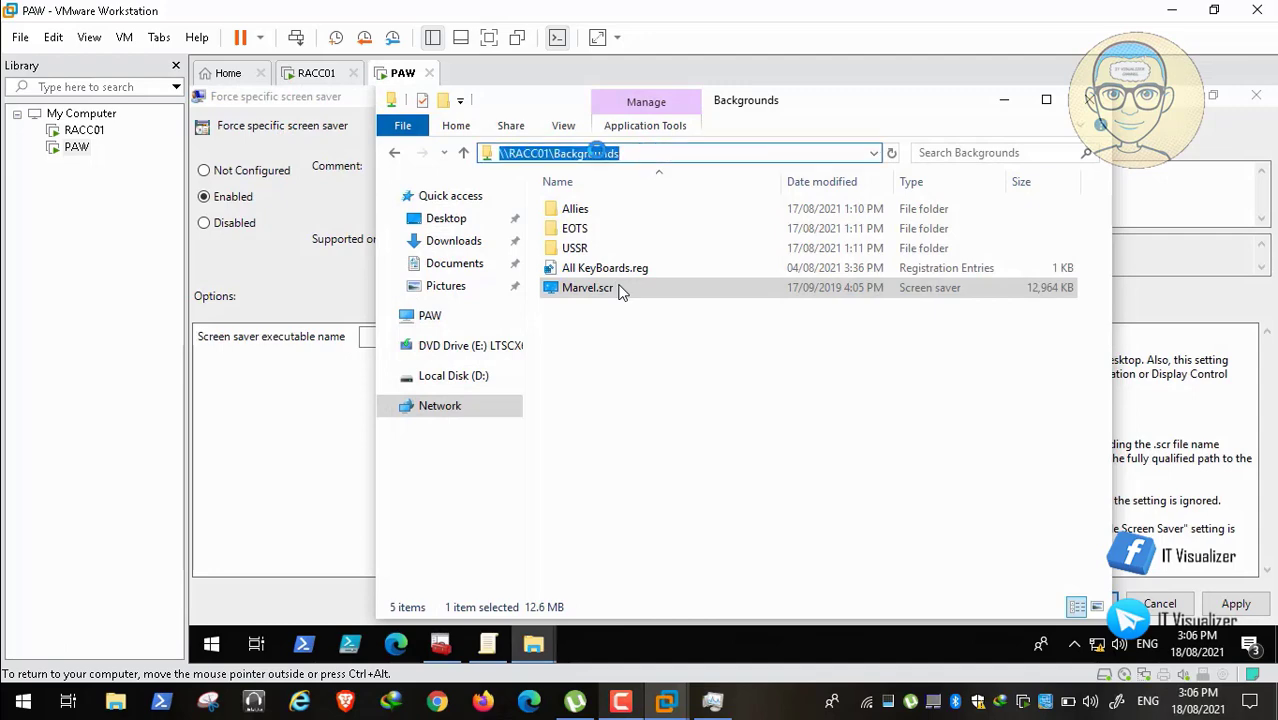
right_click(600, 152)
left_click(645, 210)
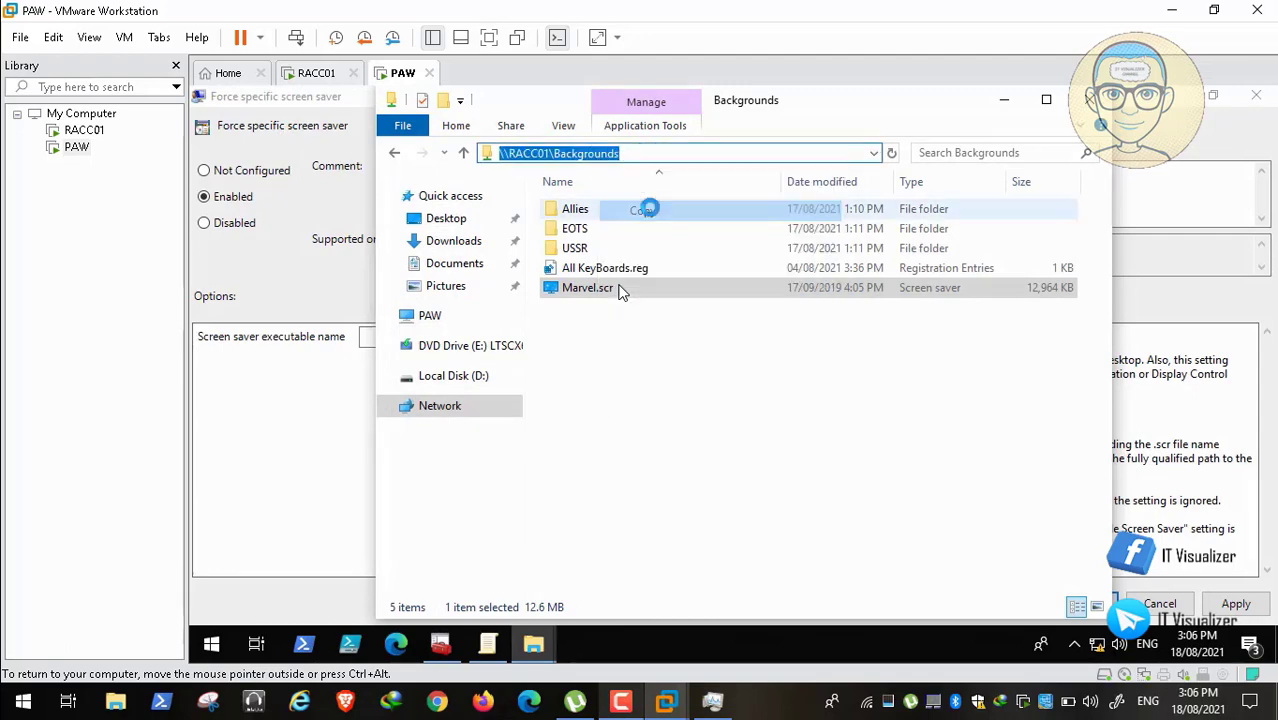
left_click(1006, 93)
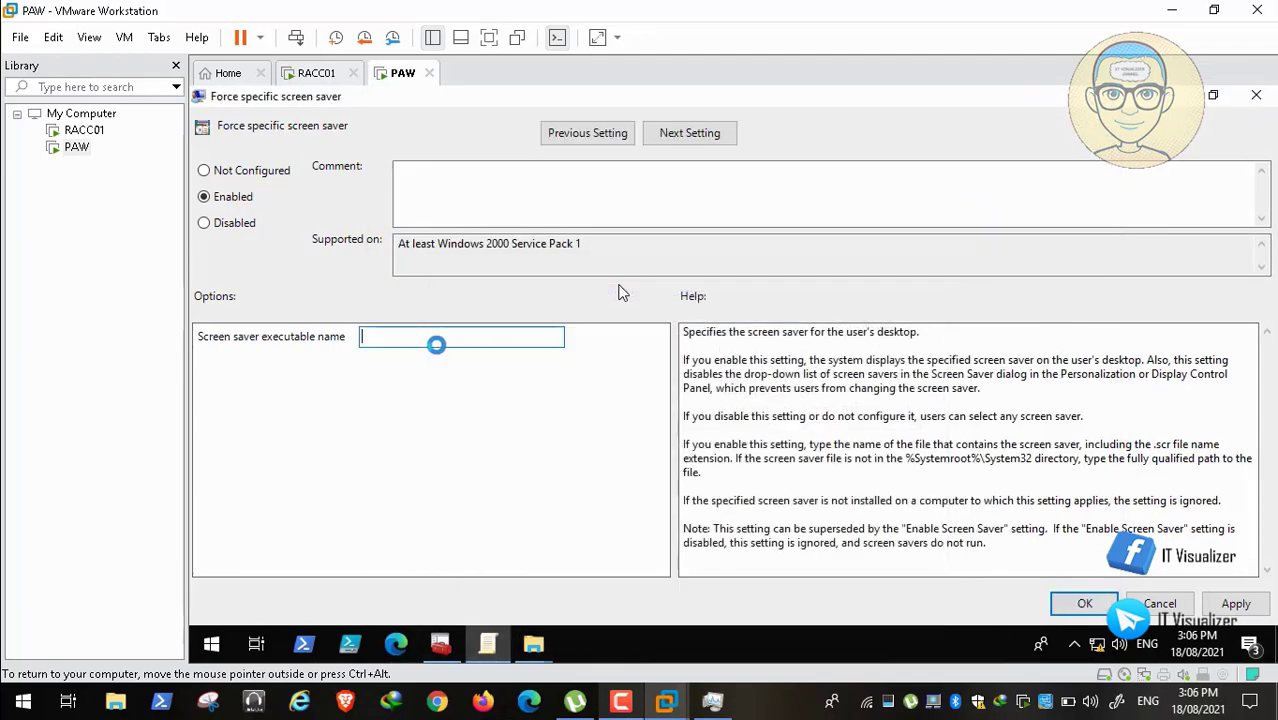
left_click(397, 338)
key("ctrl+v")
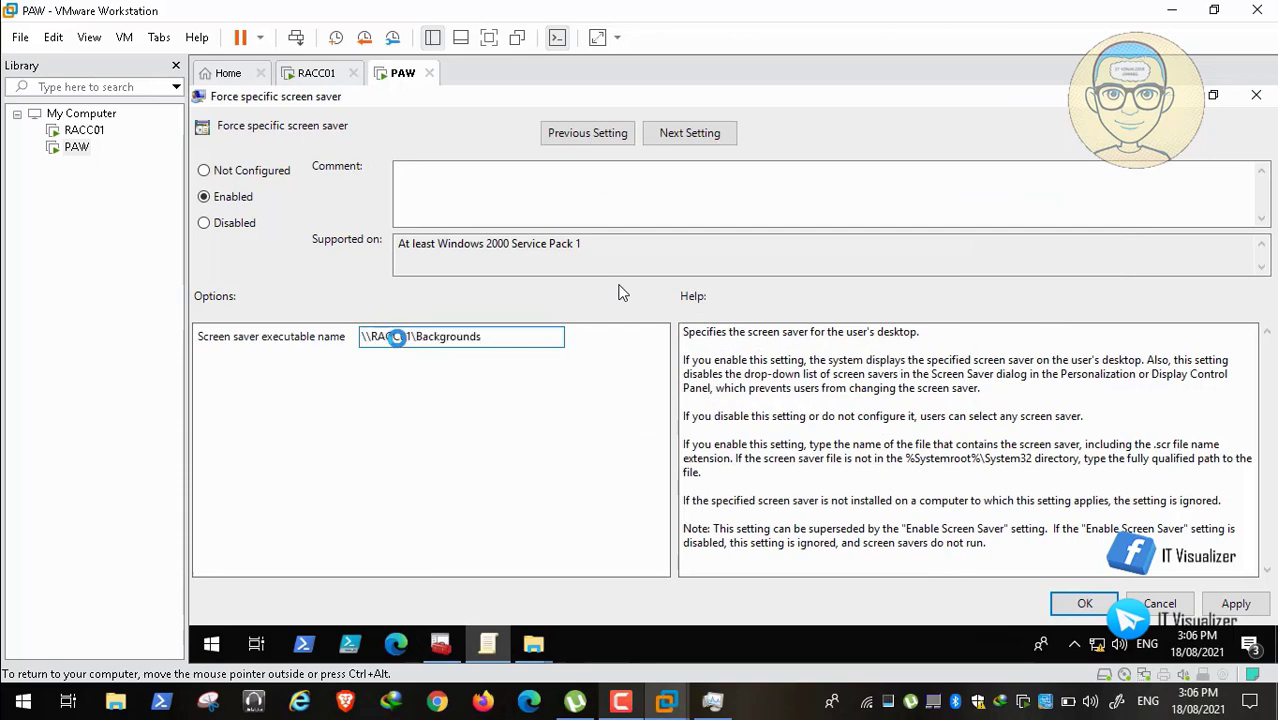
Step: Complete the executable name with Marvel.scr and apply the Force specific screen saver policy
left_click(533, 643)
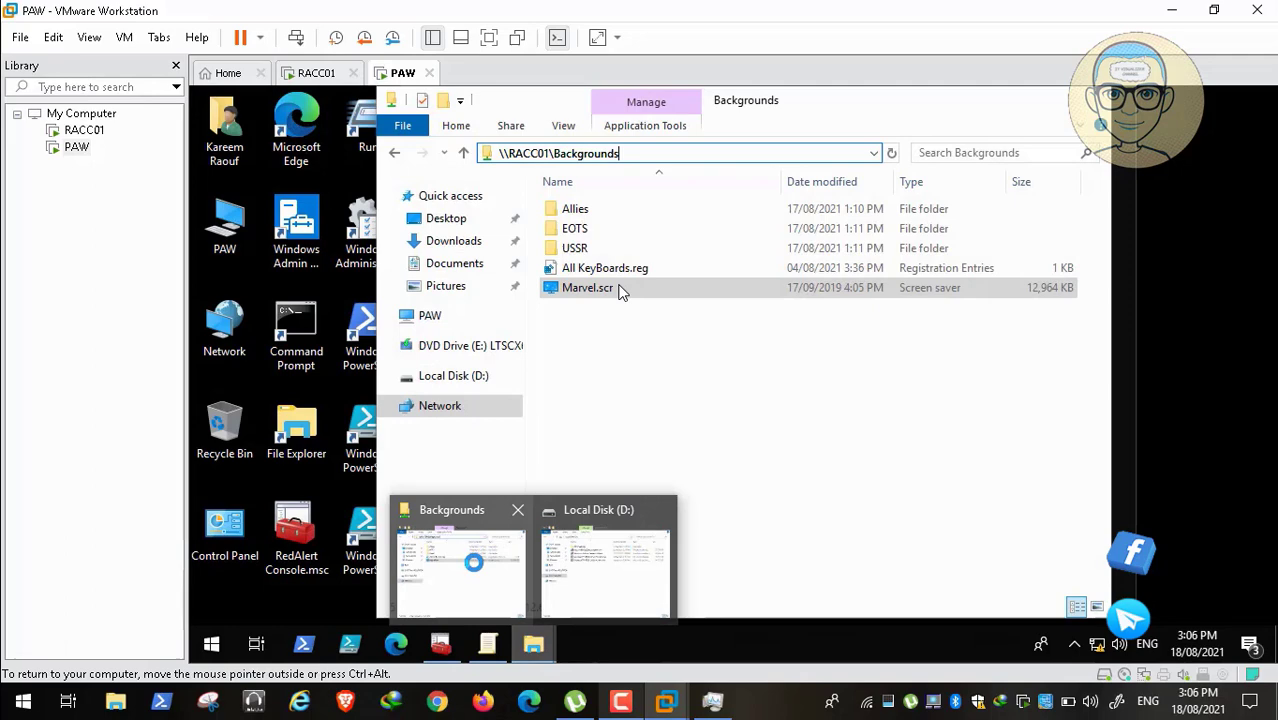
left_click(470, 560)
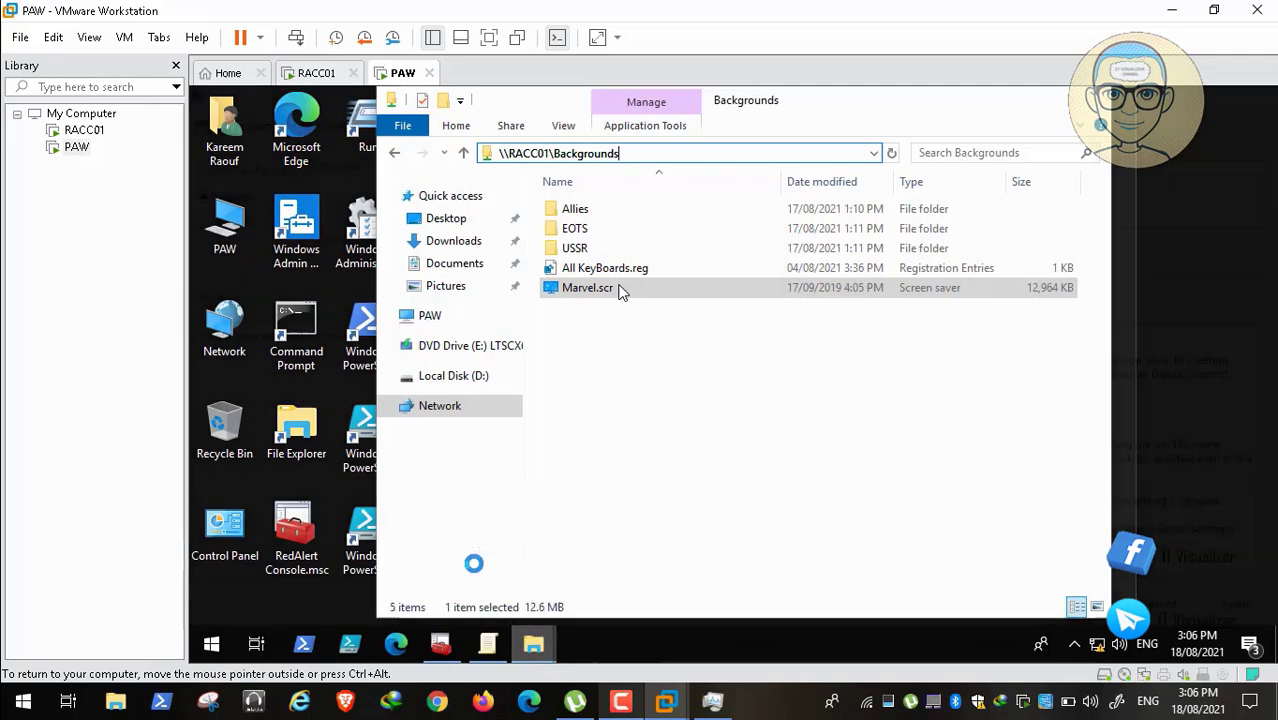
right_click(620, 290)
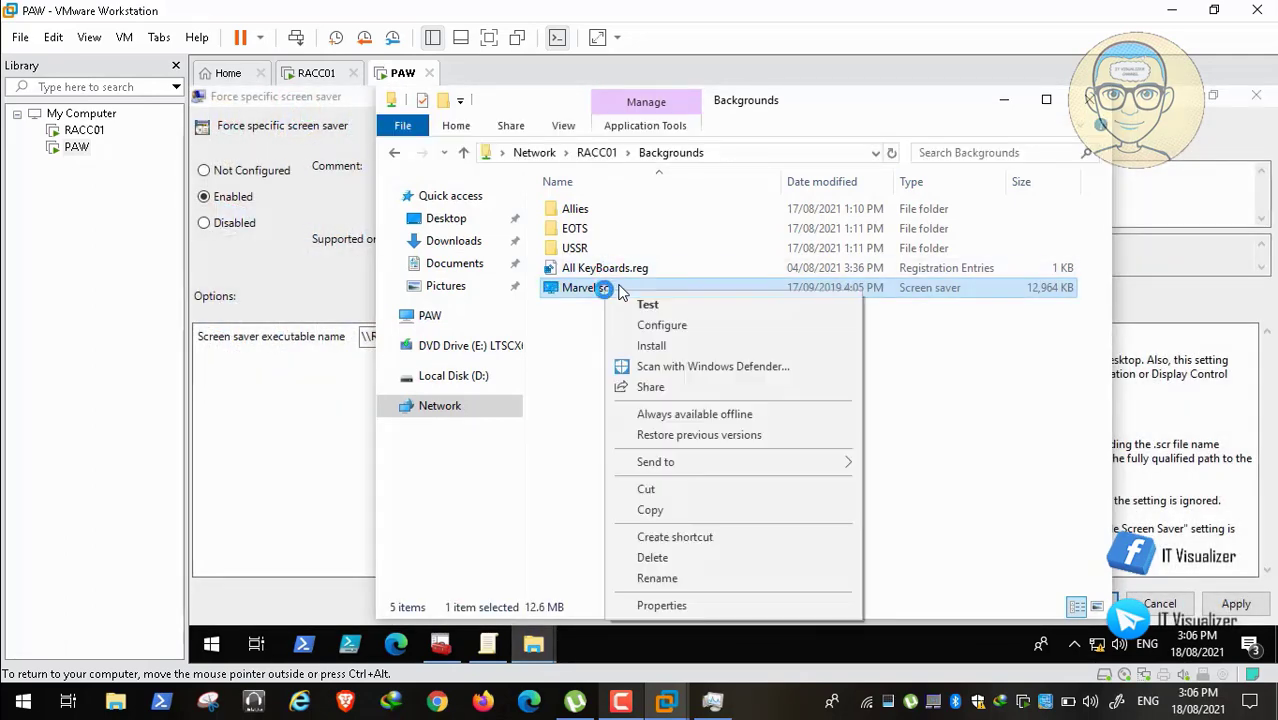
left_click(736, 580)
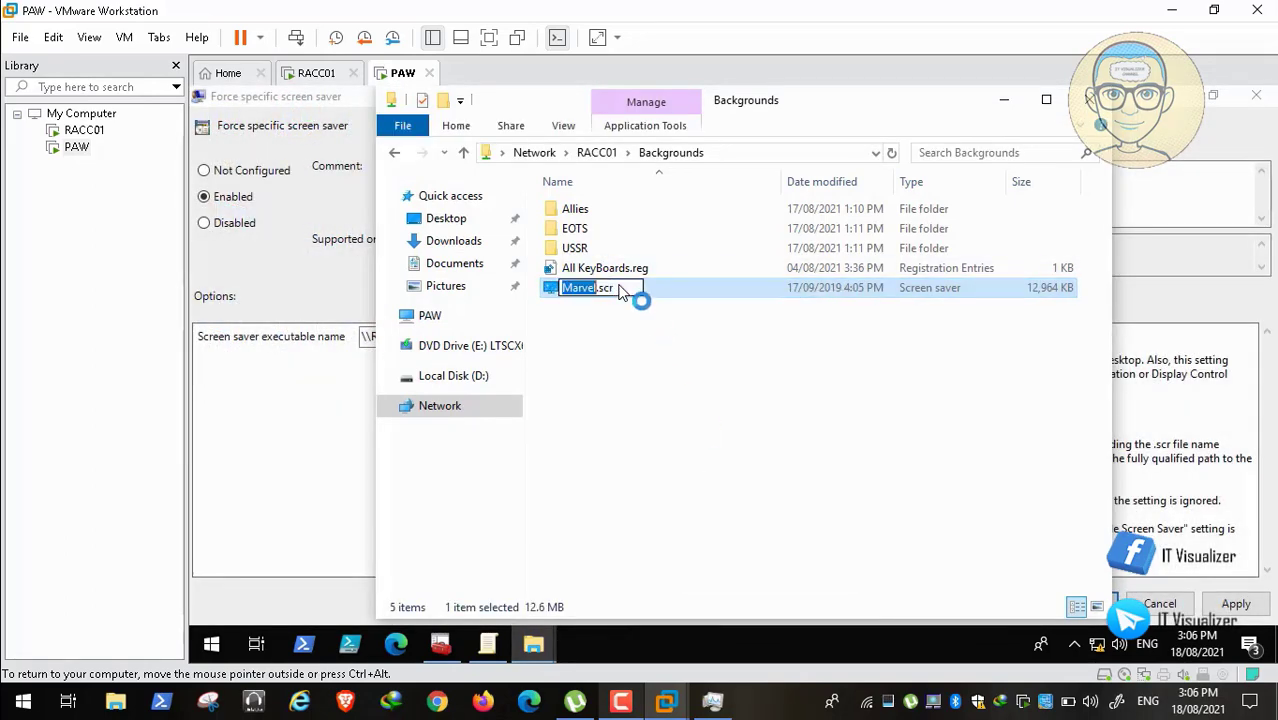
left_click_drag(624, 287, 547, 276)
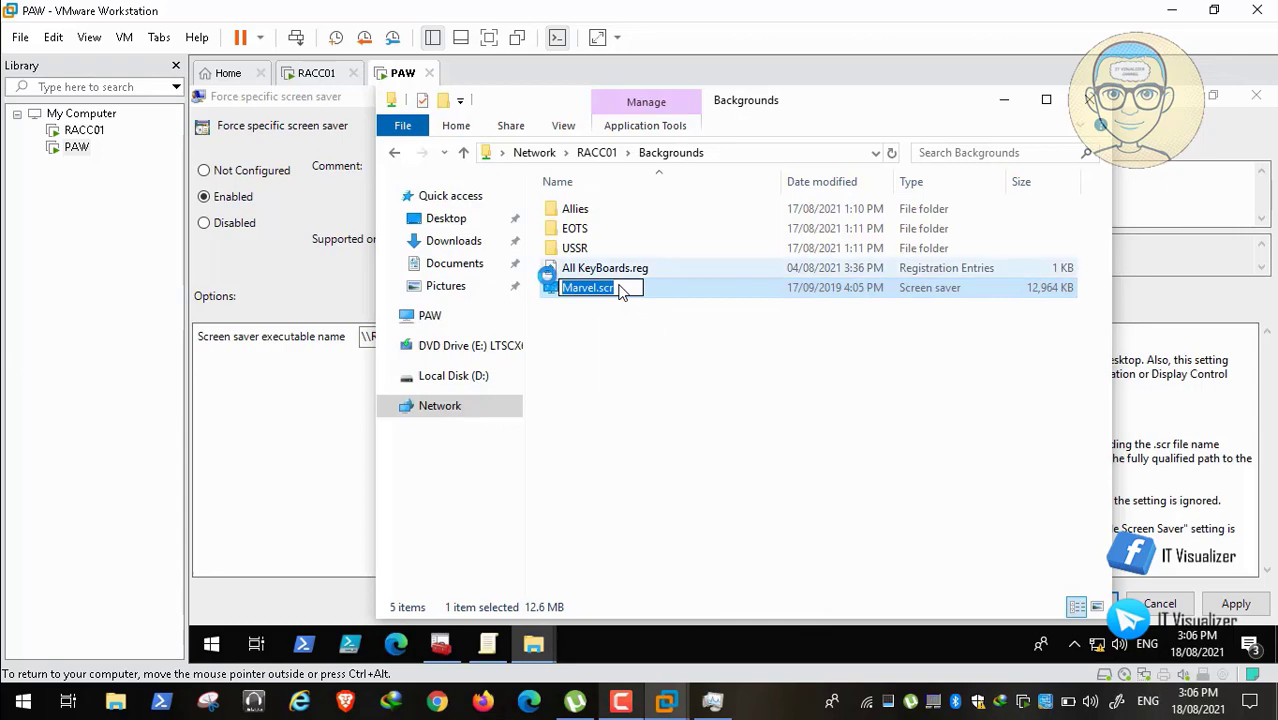
left_click(1008, 103)
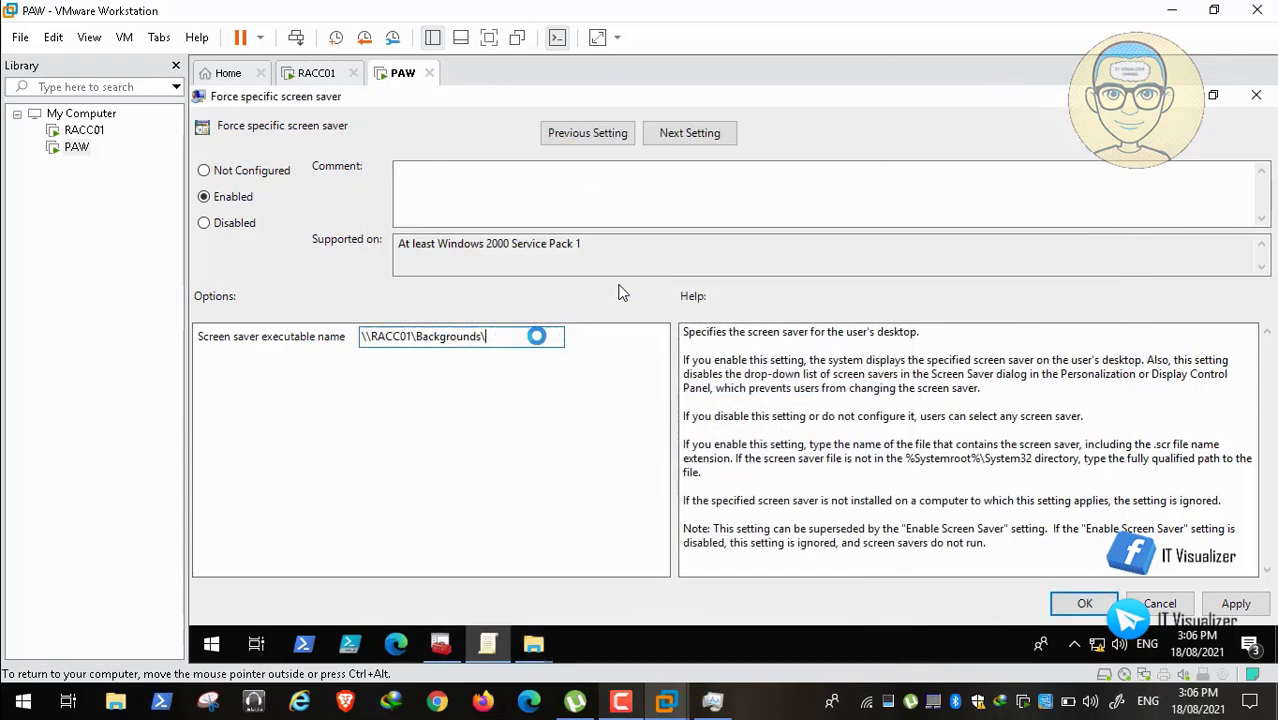
left_click(1236, 604)
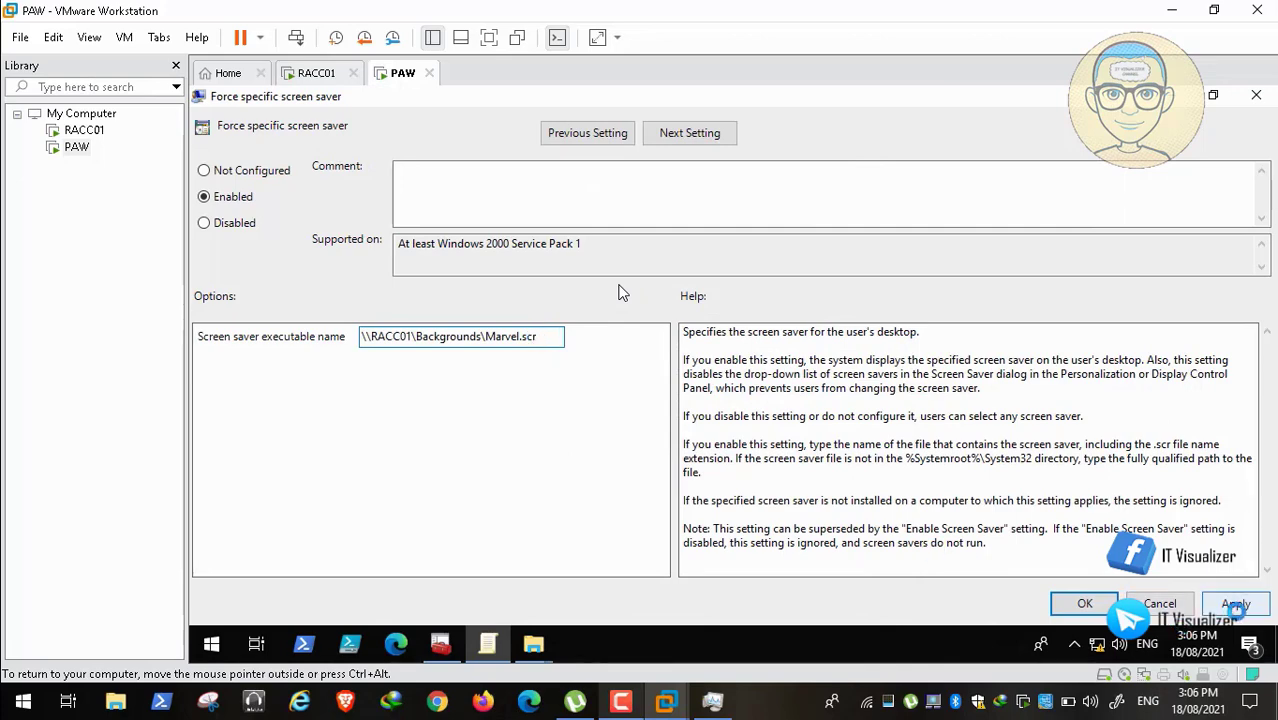
left_click(1085, 603)
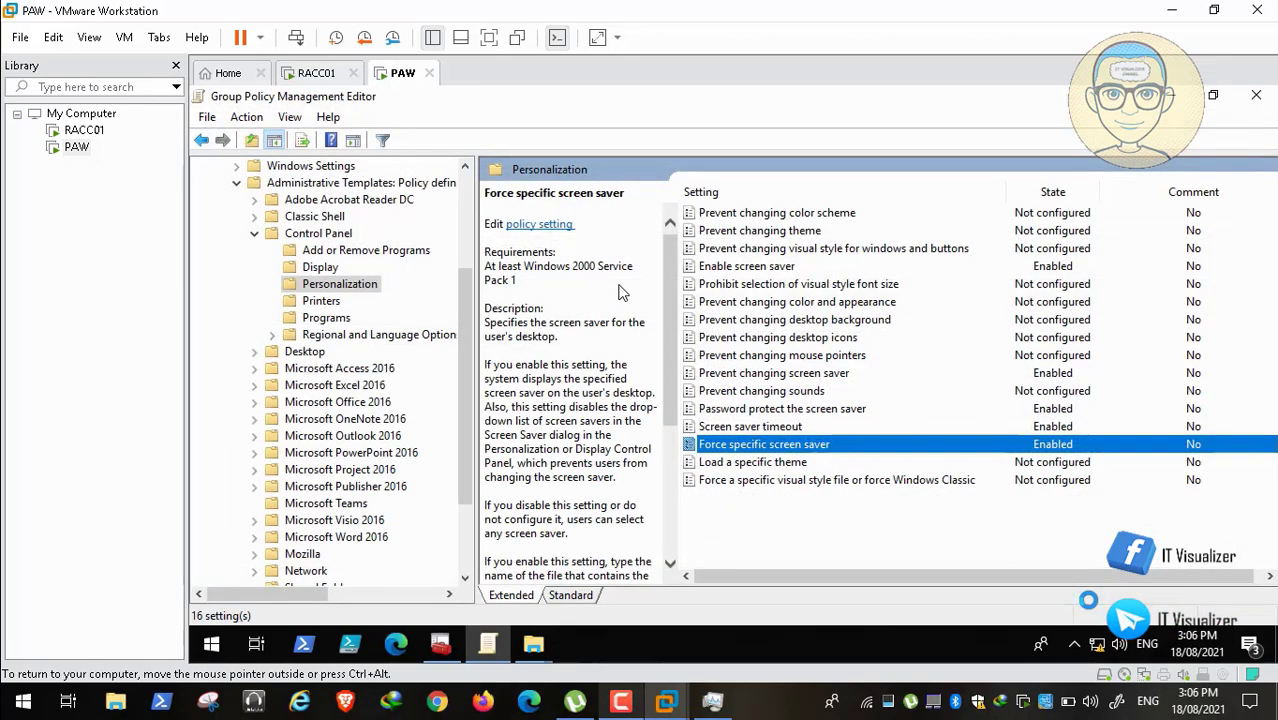
Step: Open the User Desktop > Desktop Wallpaper policy and set it to Enabled
left_click(790, 459)
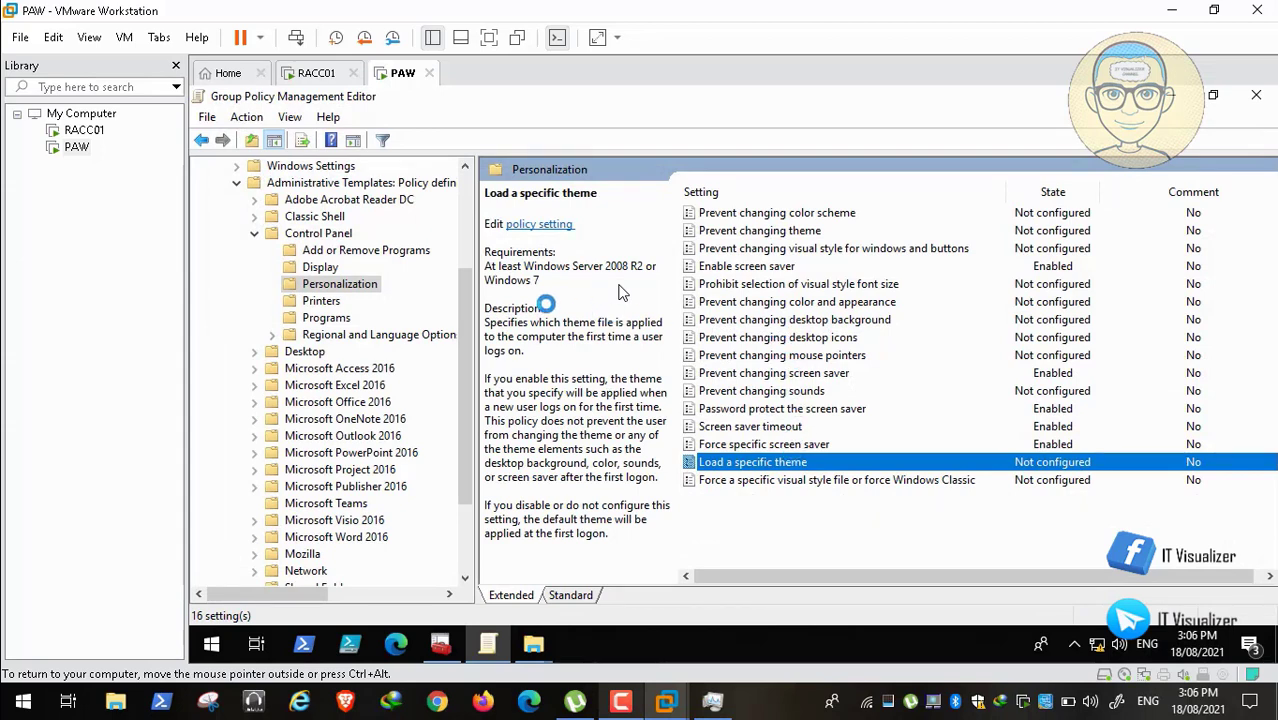
left_click(318, 351)
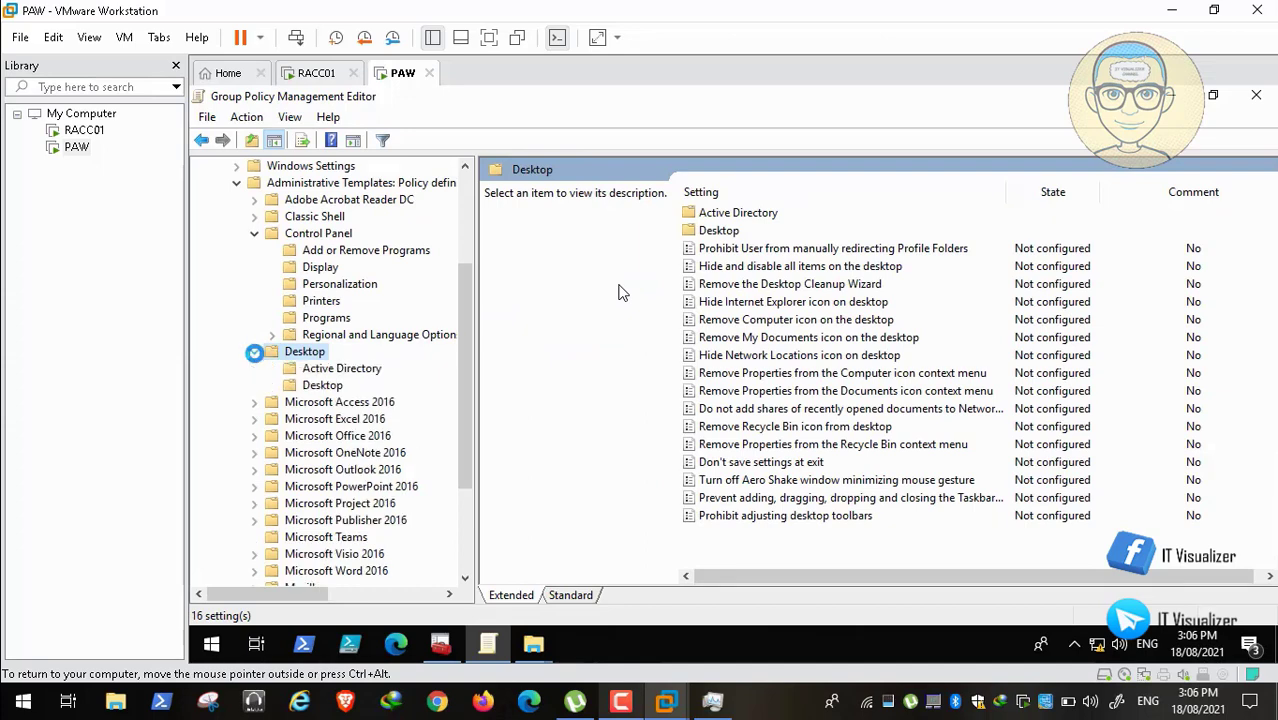
left_click(252, 351)
left_click(322, 385)
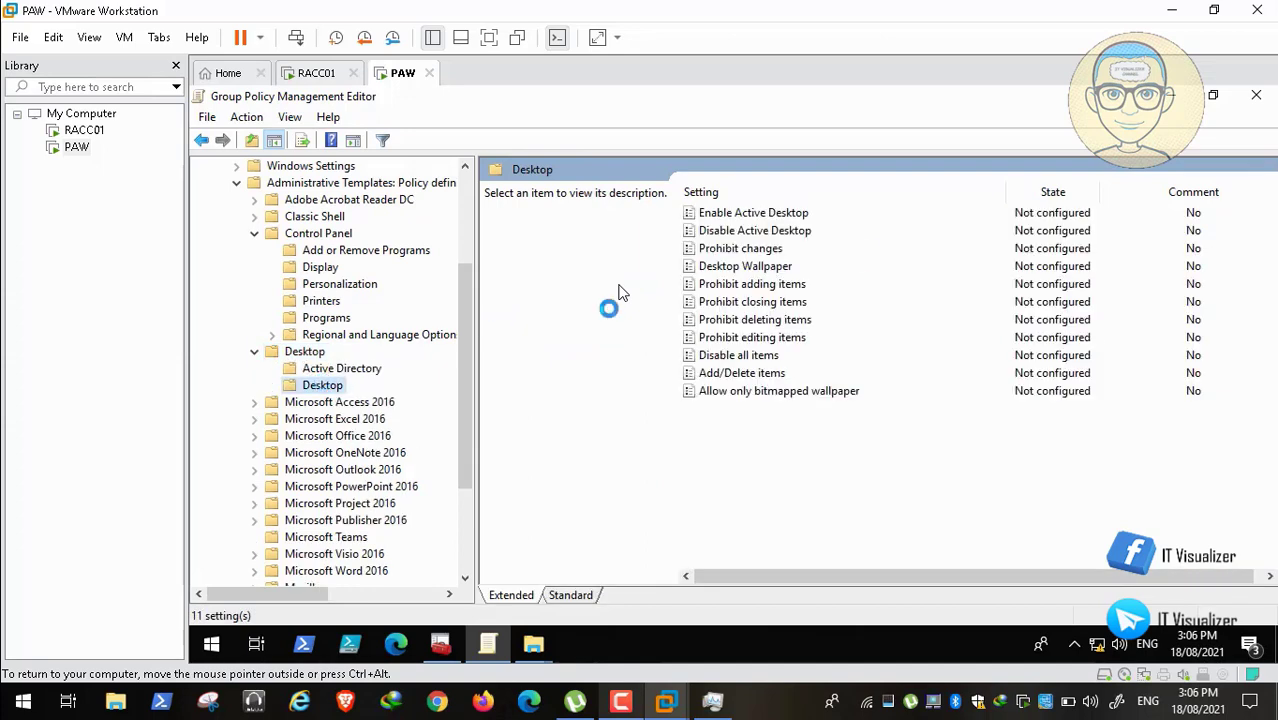
double_click(758, 267)
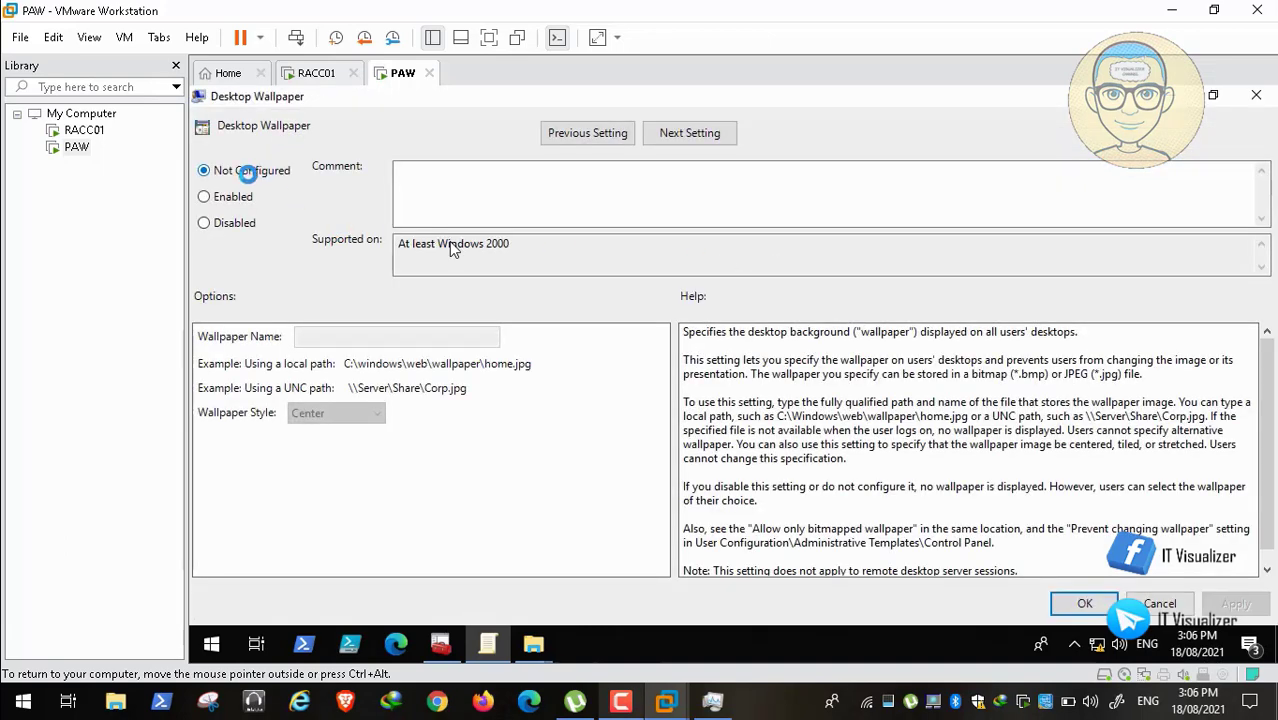
left_click(222, 197)
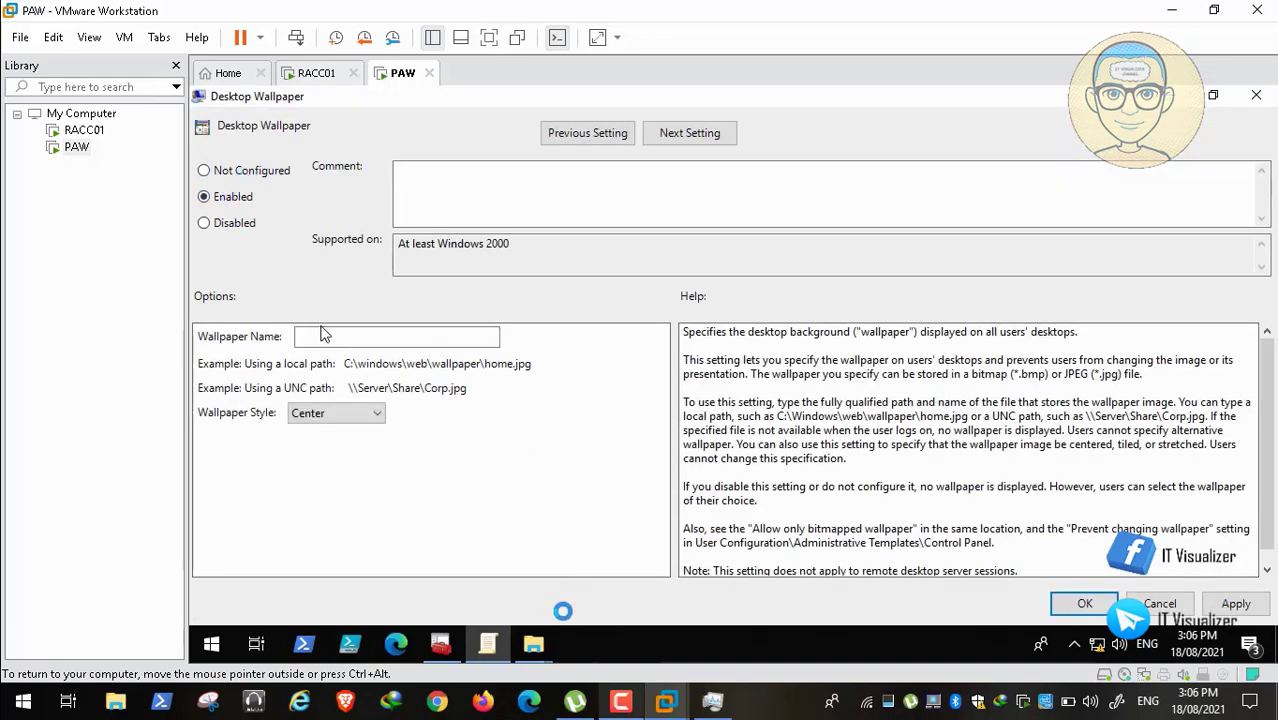
Step: Paste the \\RACC01\Backgrounds\Allies folder path as Wallpaper Name and choose Stretch style
left_click(533, 643)
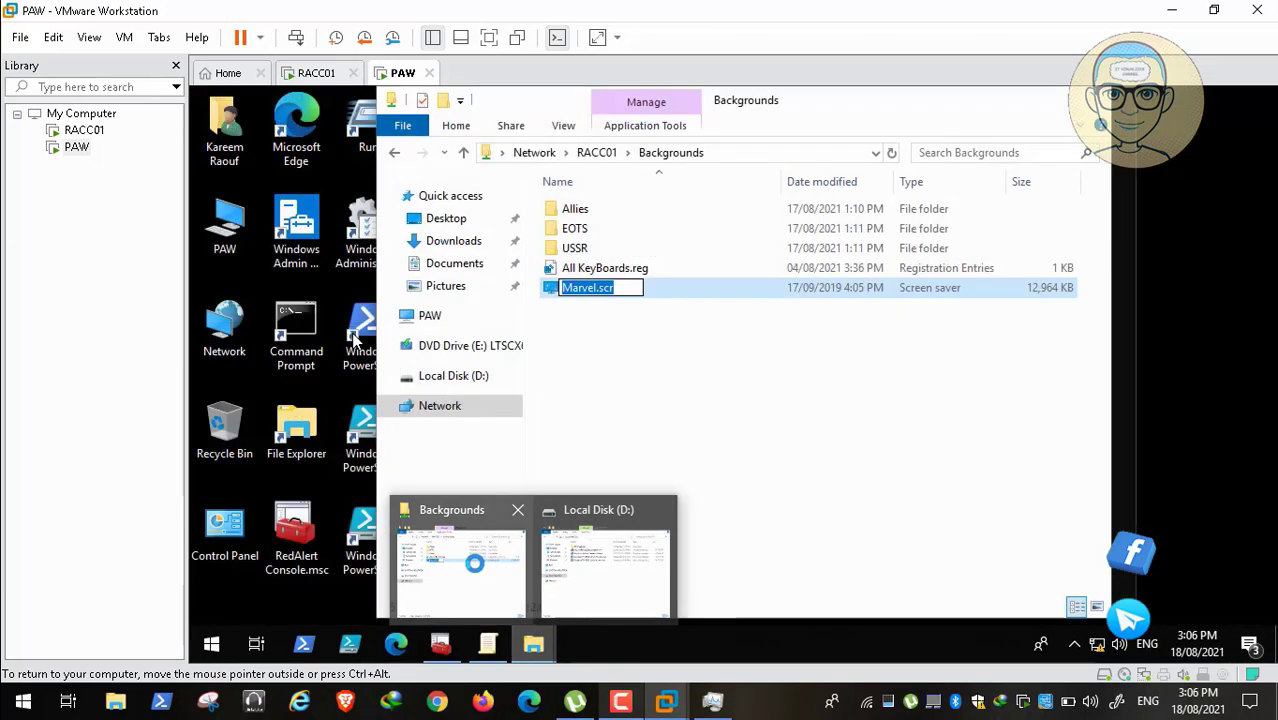
left_click(466, 565)
double_click(575, 210)
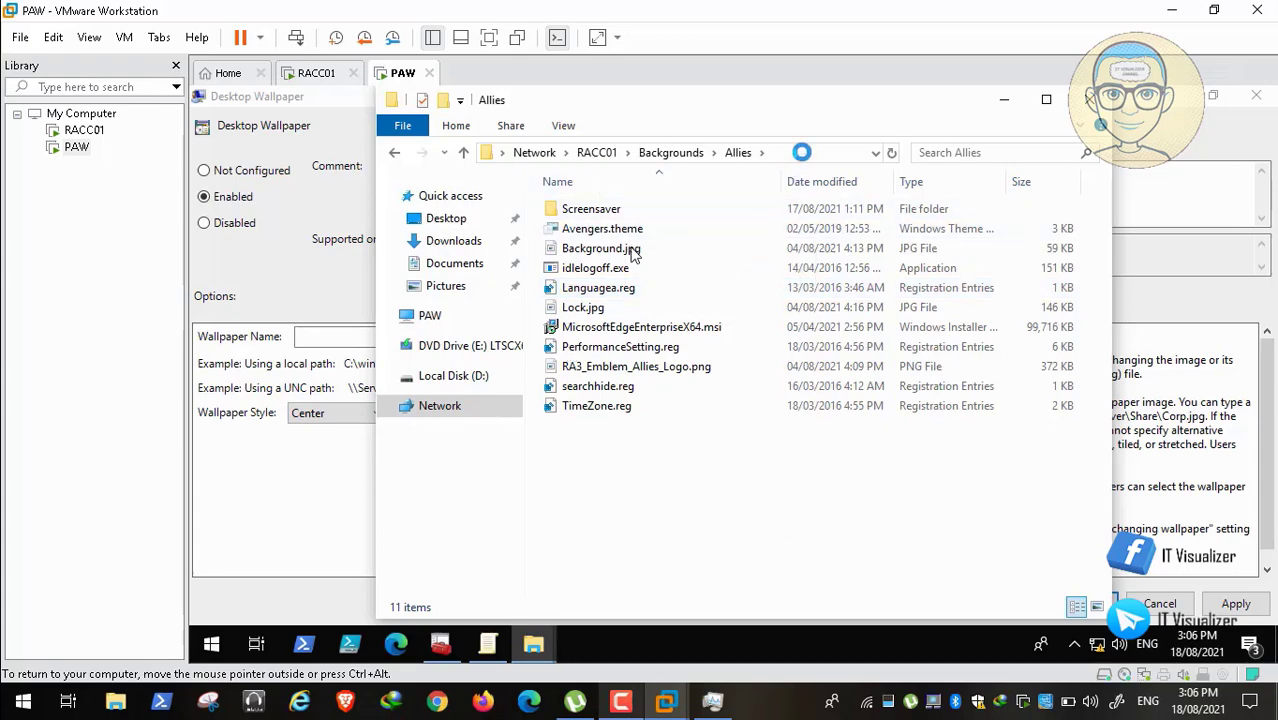
left_click(693, 156)
right_click(632, 153)
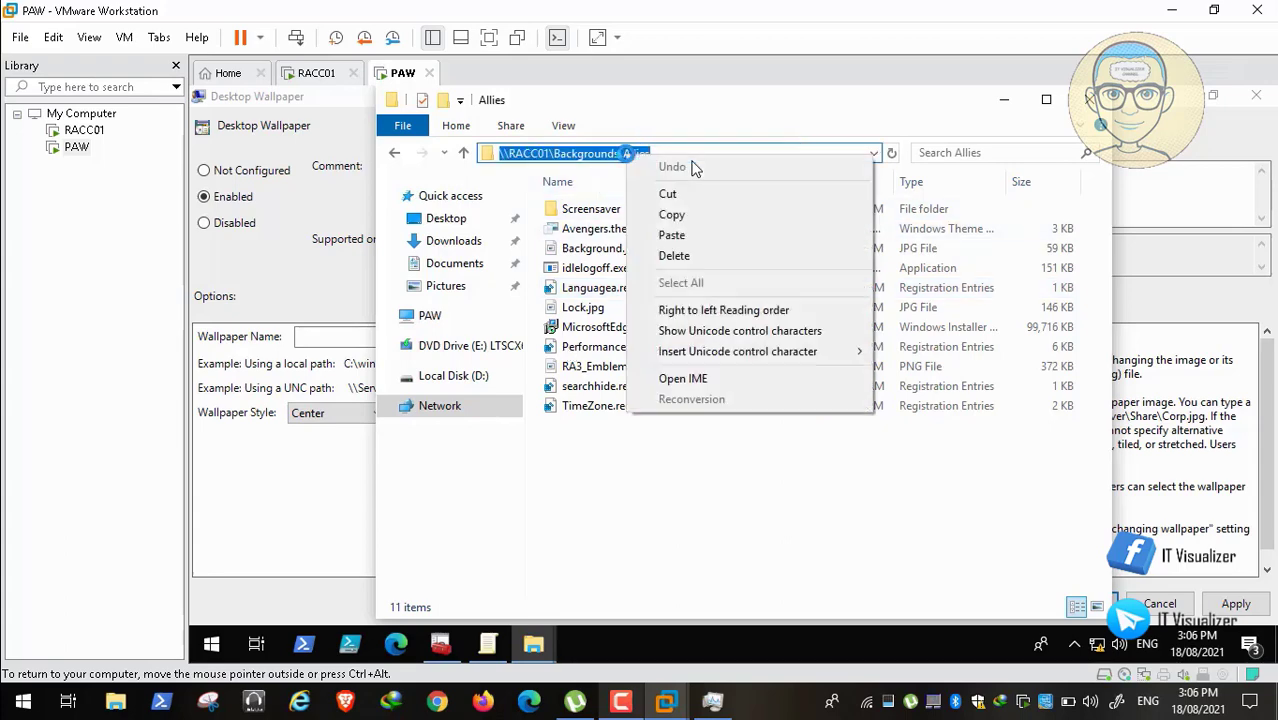
left_click(693, 210)
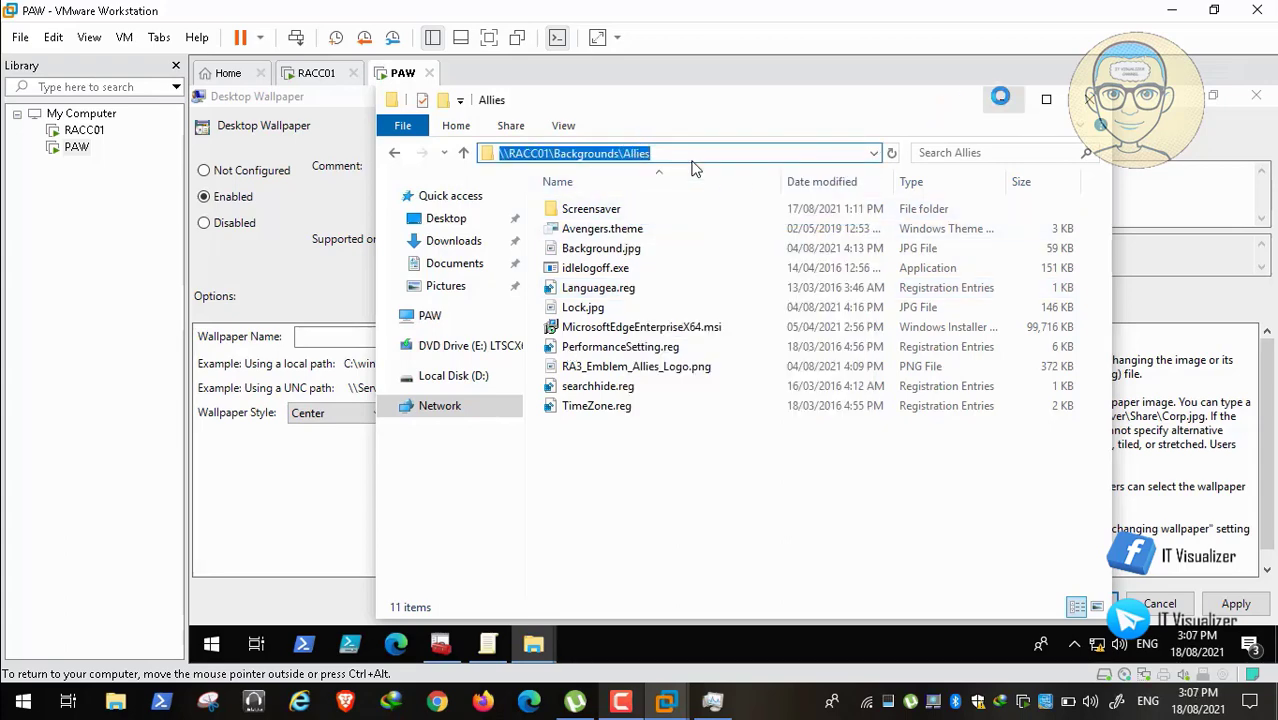
left_click(1004, 100)
left_click(313, 336)
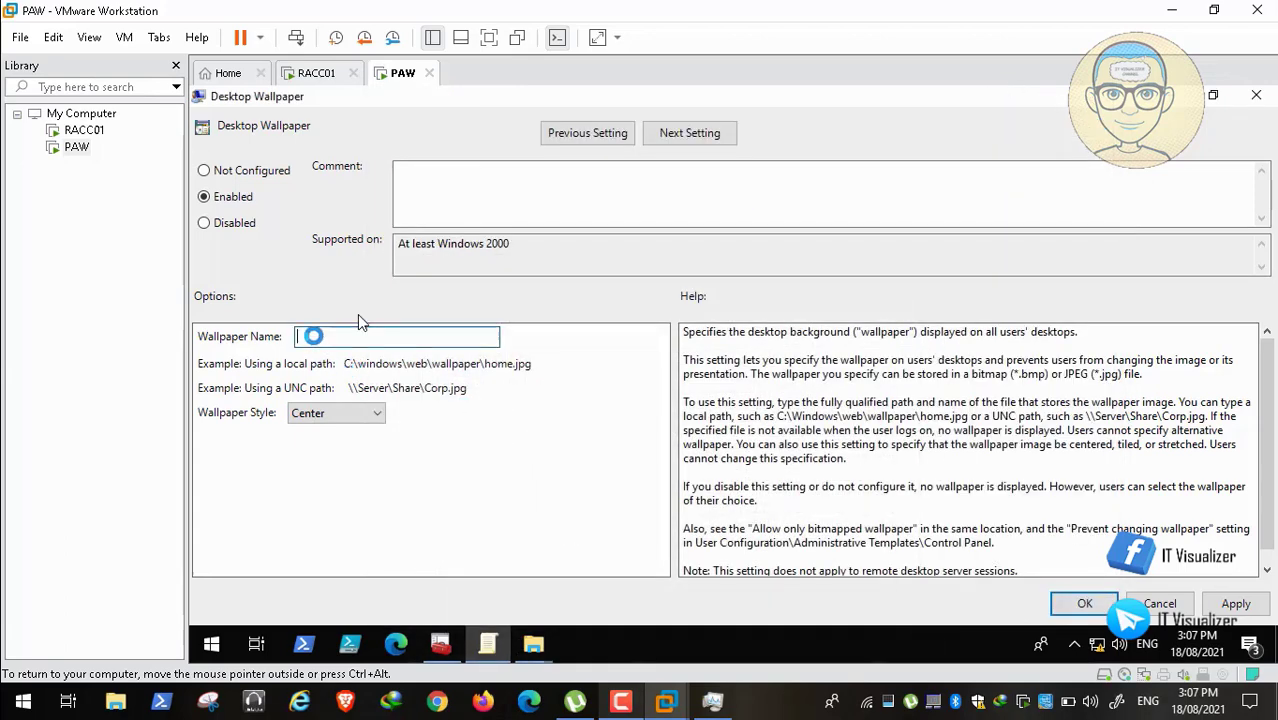
key("ctrl+v")
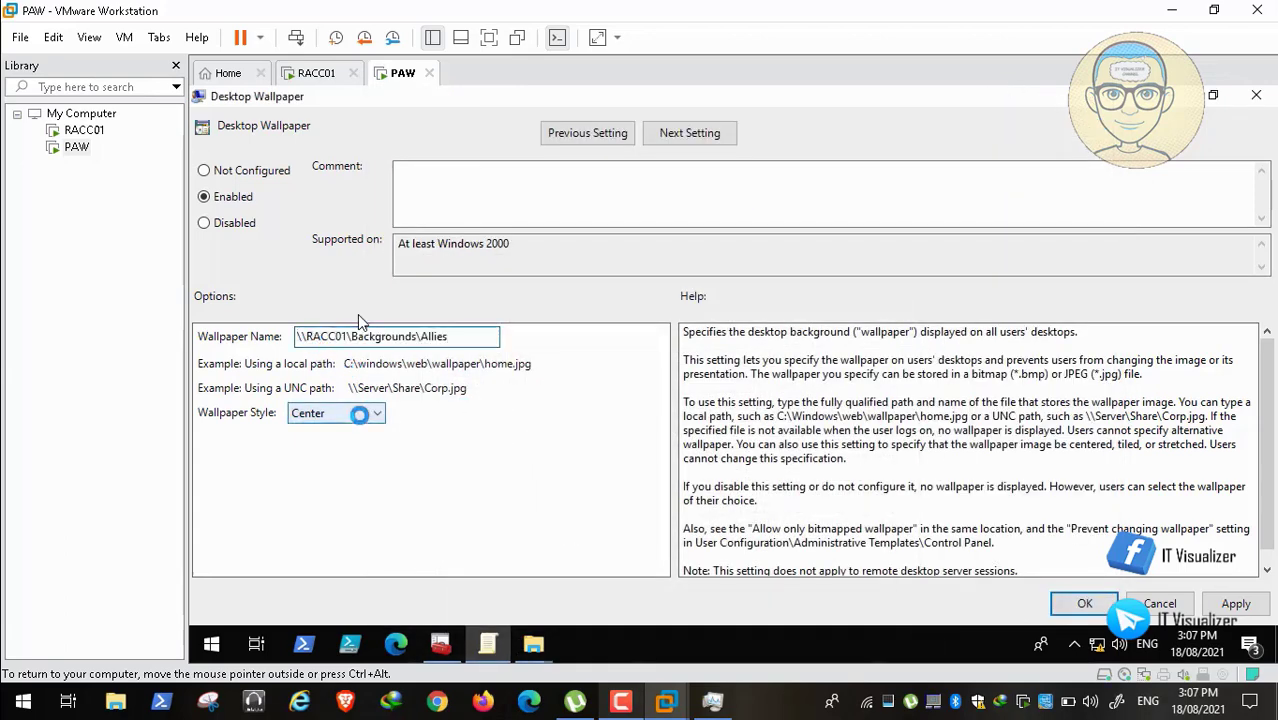
left_click(358, 413)
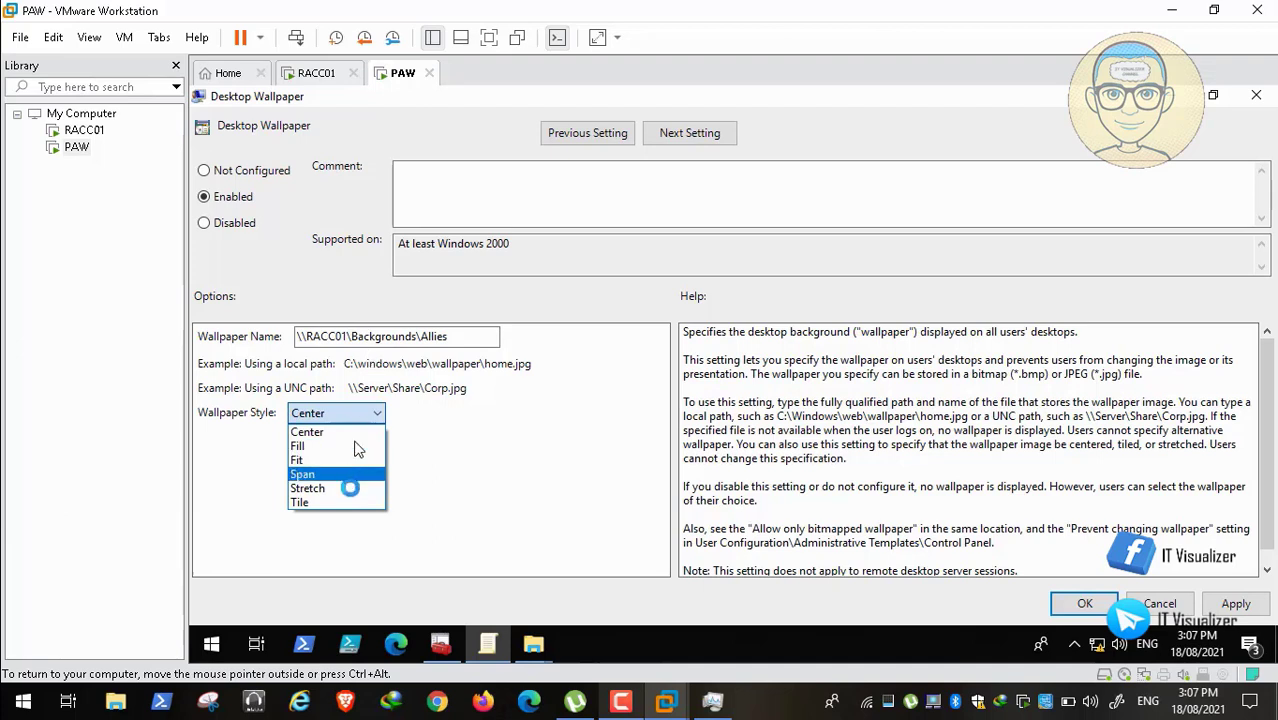
left_click(342, 488)
Step: Append \Background.jpg to the wallpaper path and confirm the Desktop Wallpaper policy
type("\\")
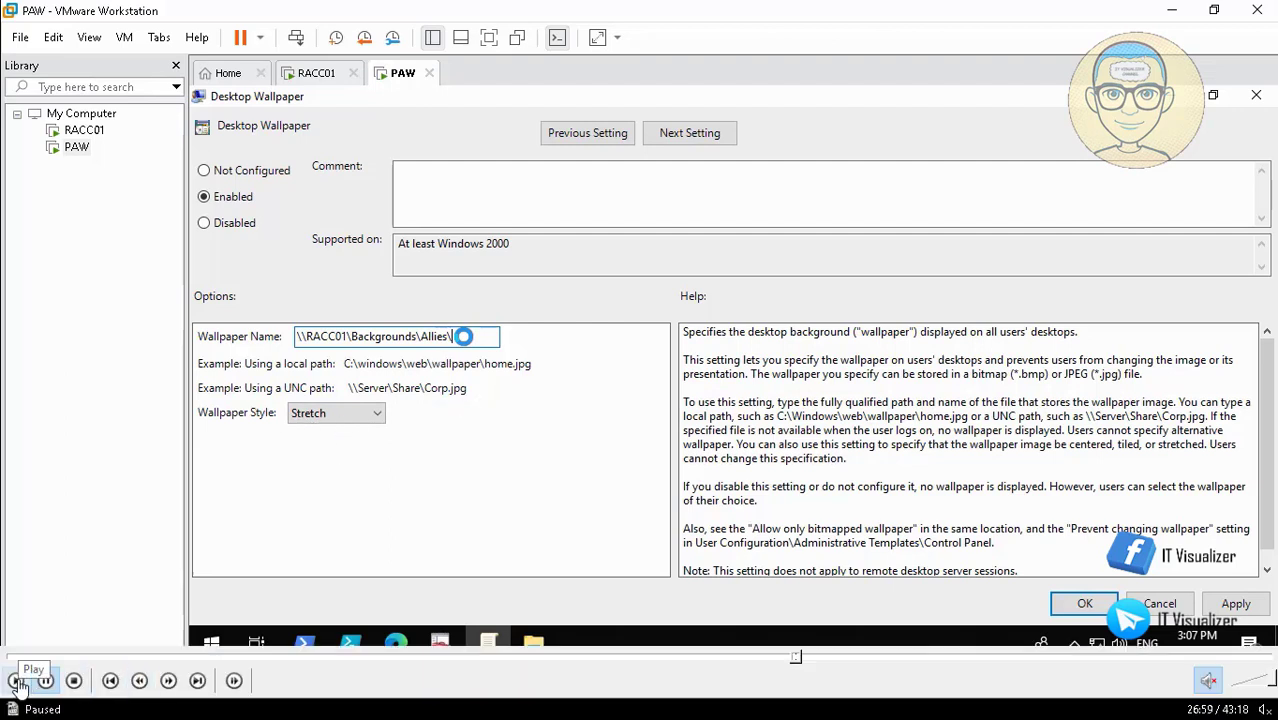
left_click(534, 644)
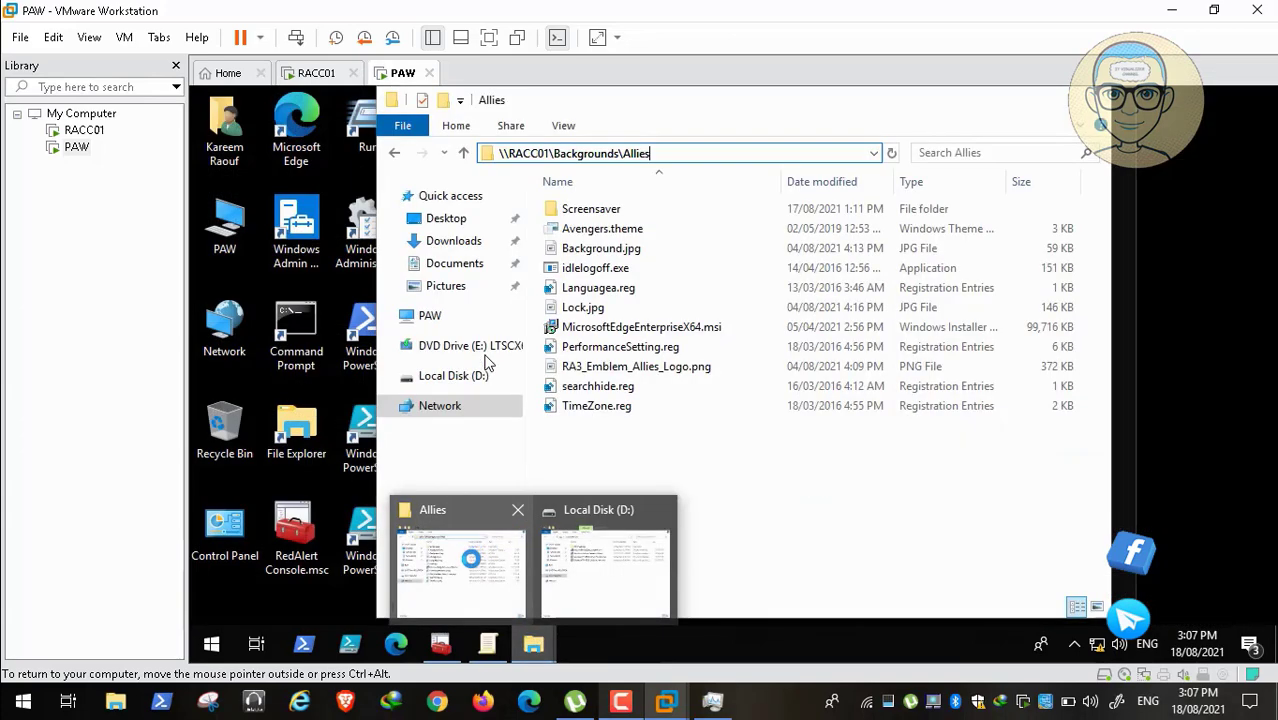
left_click(470, 556)
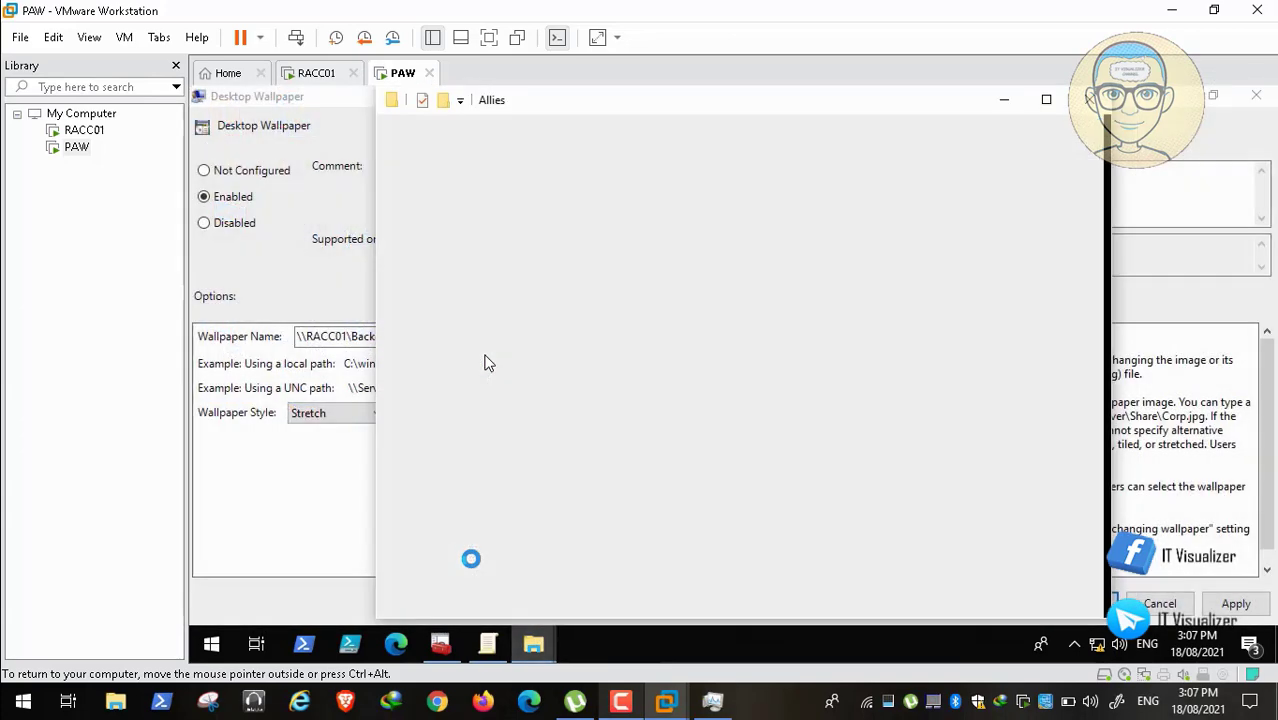
left_click(640, 250)
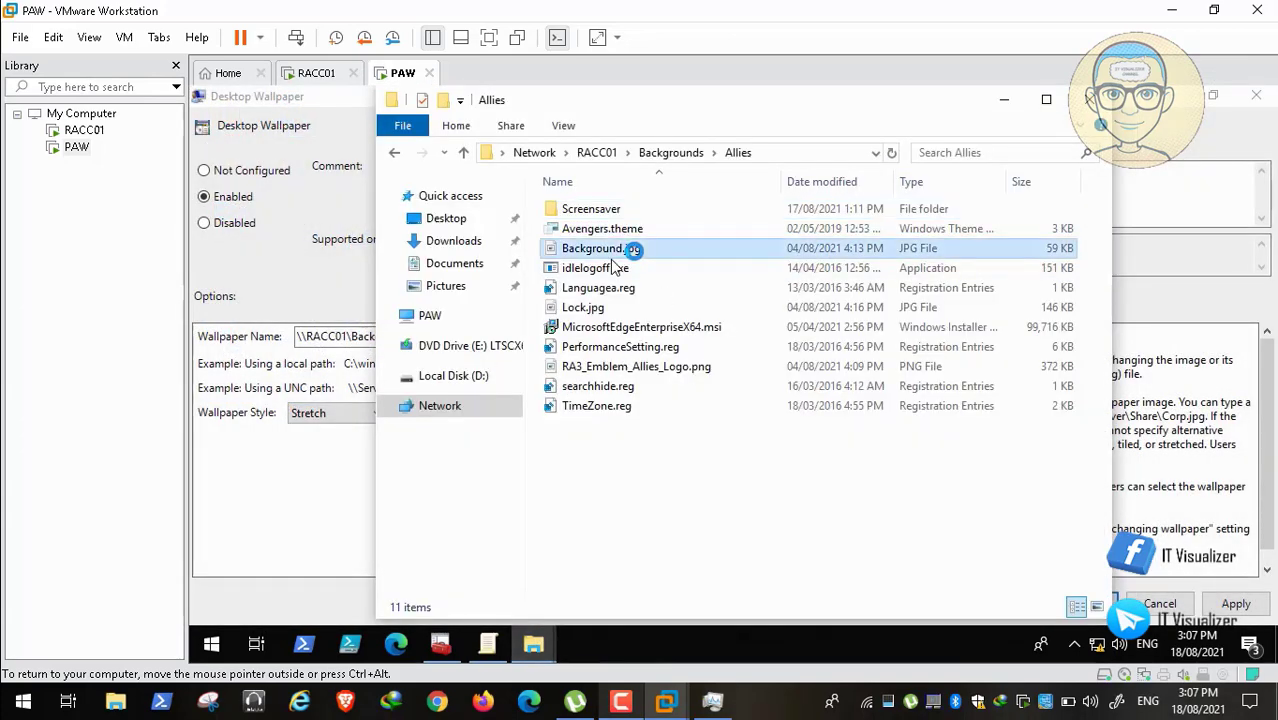
right_click(636, 250)
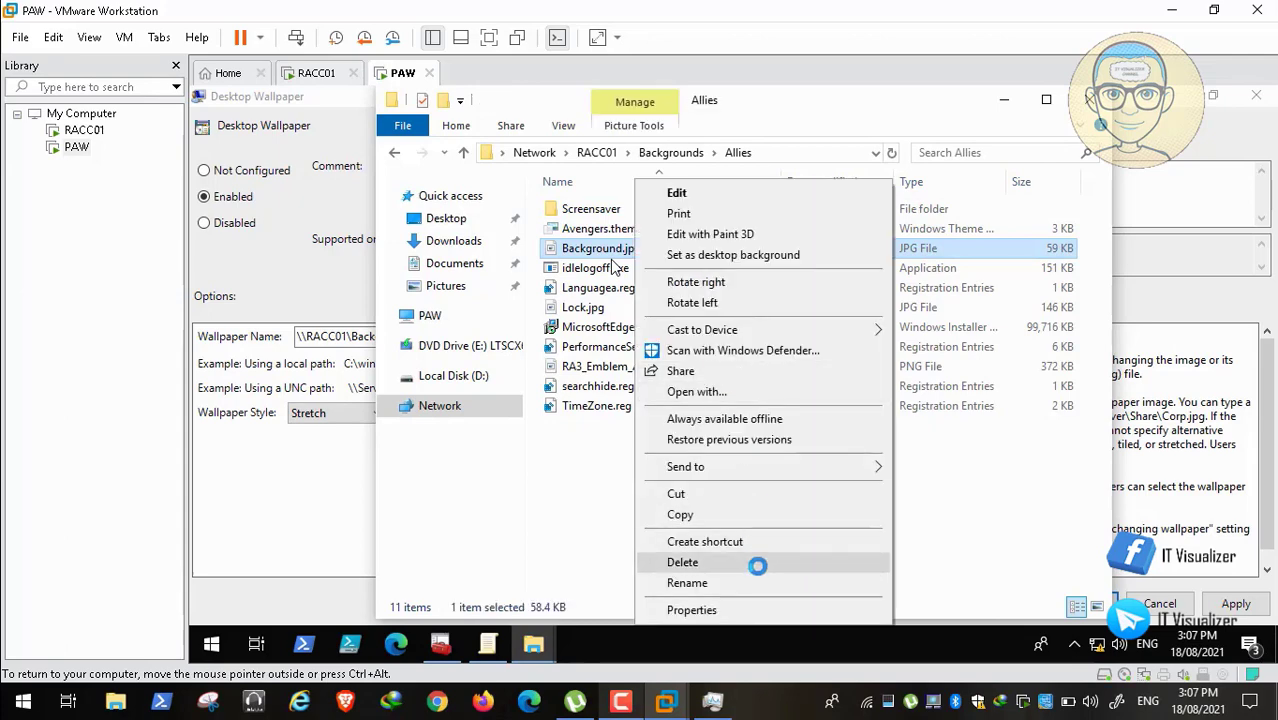
left_click(756, 583)
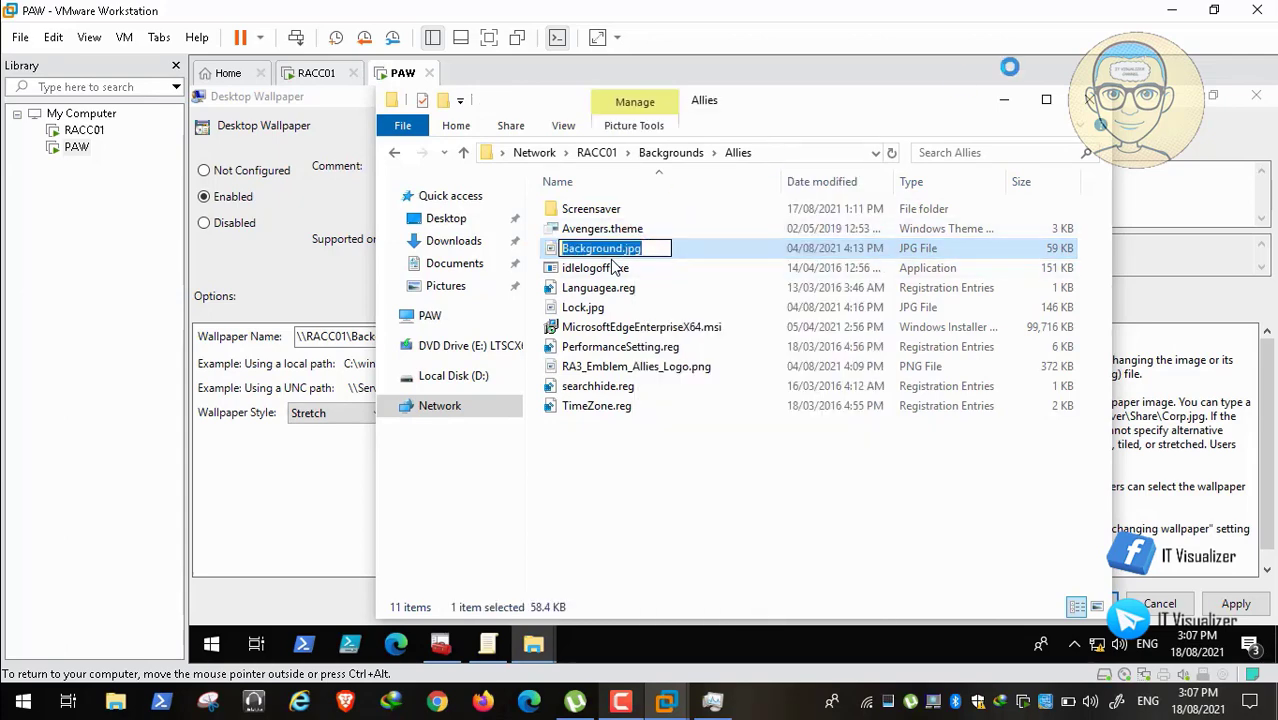
left_click(1008, 96)
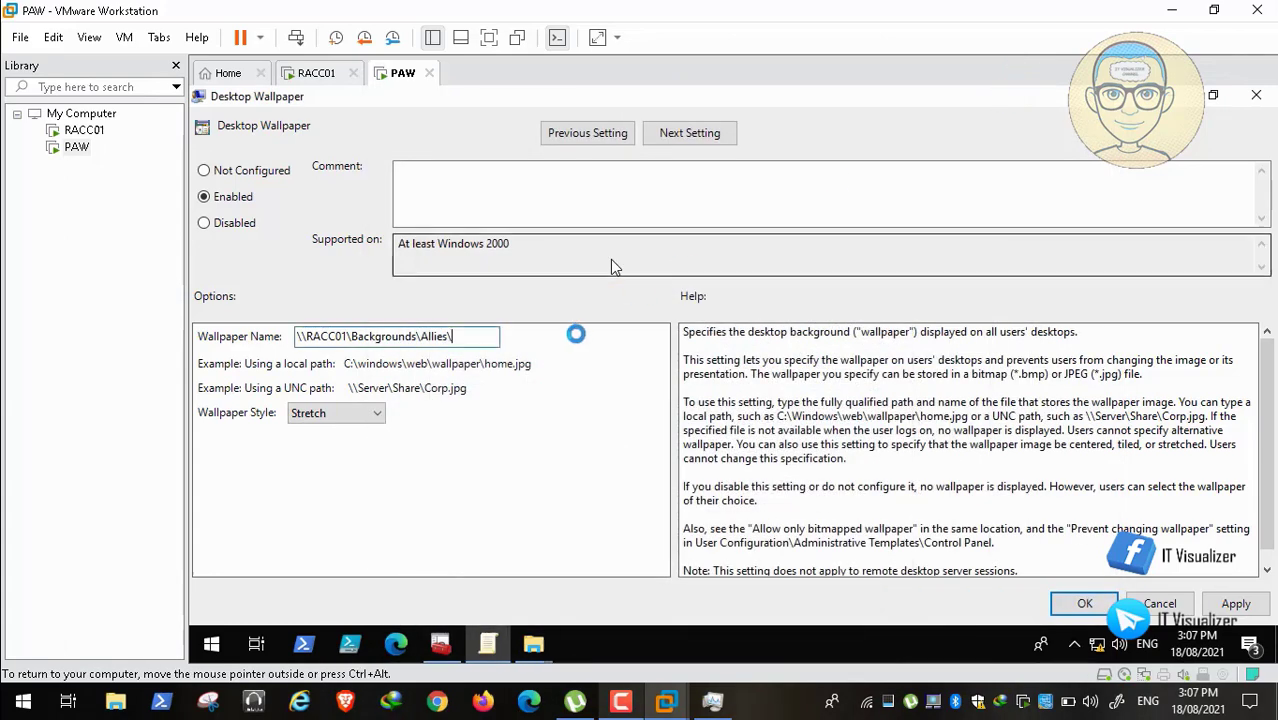
key("ctrl+v")
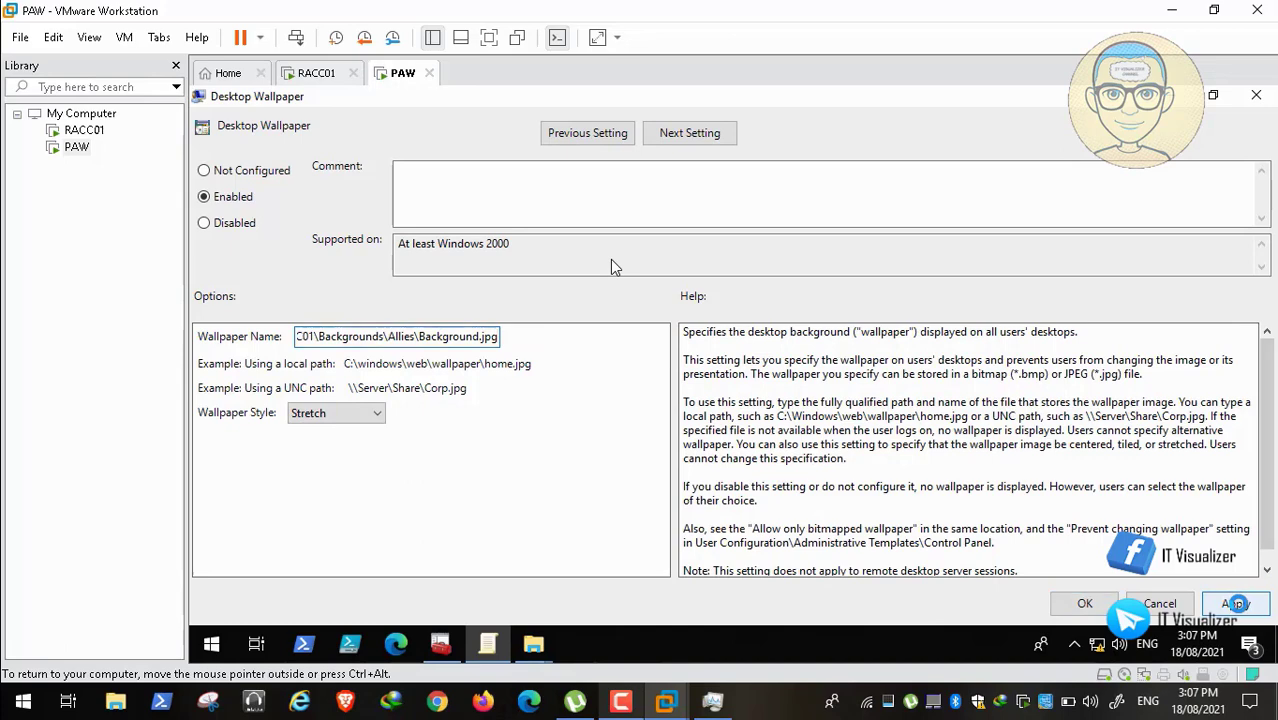
left_click(1076, 600)
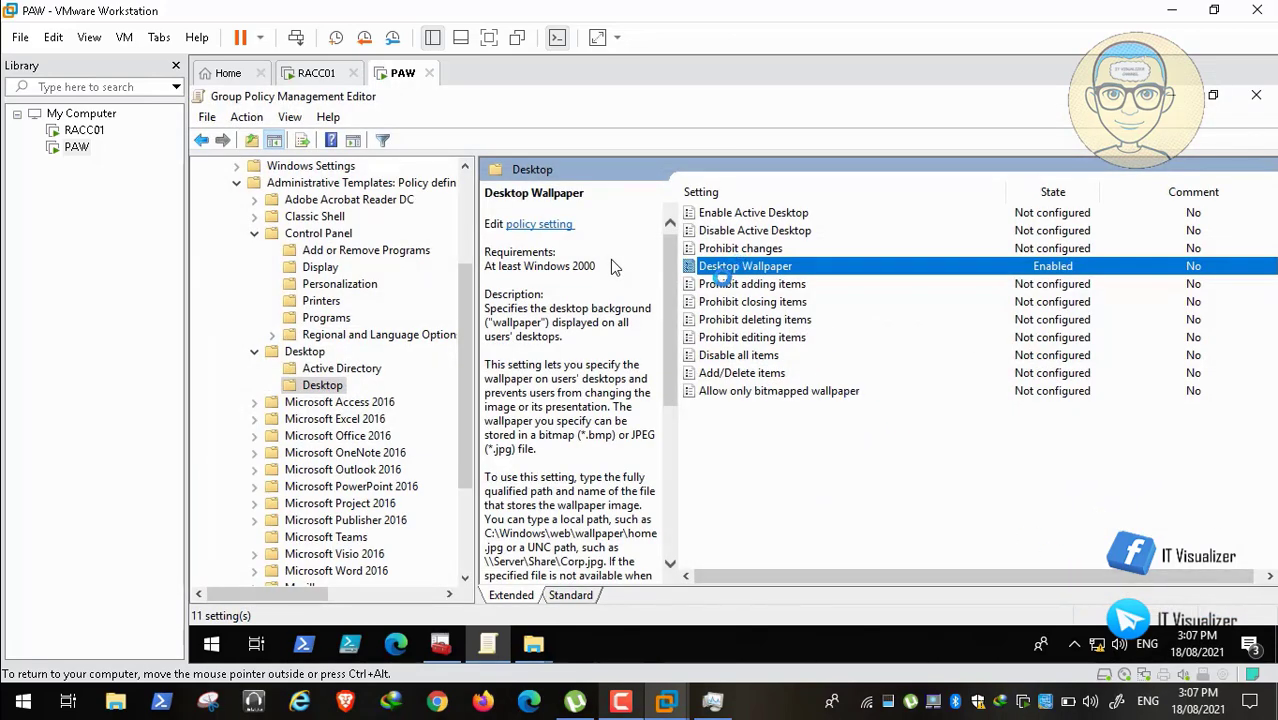
Step: Review Prohibit changes and cancel it unchanged, keeping only Desktop Wallpaper Enabled; collapse Control Panel
left_click(734, 284)
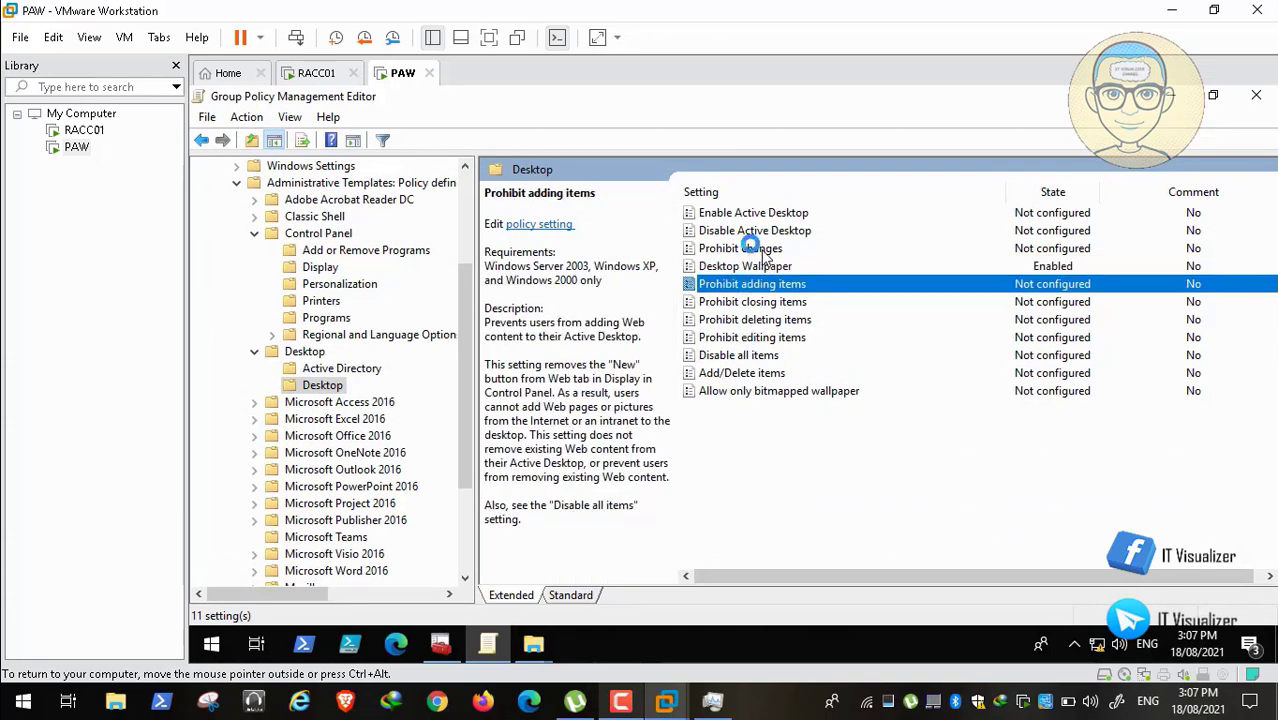
double_click(760, 249)
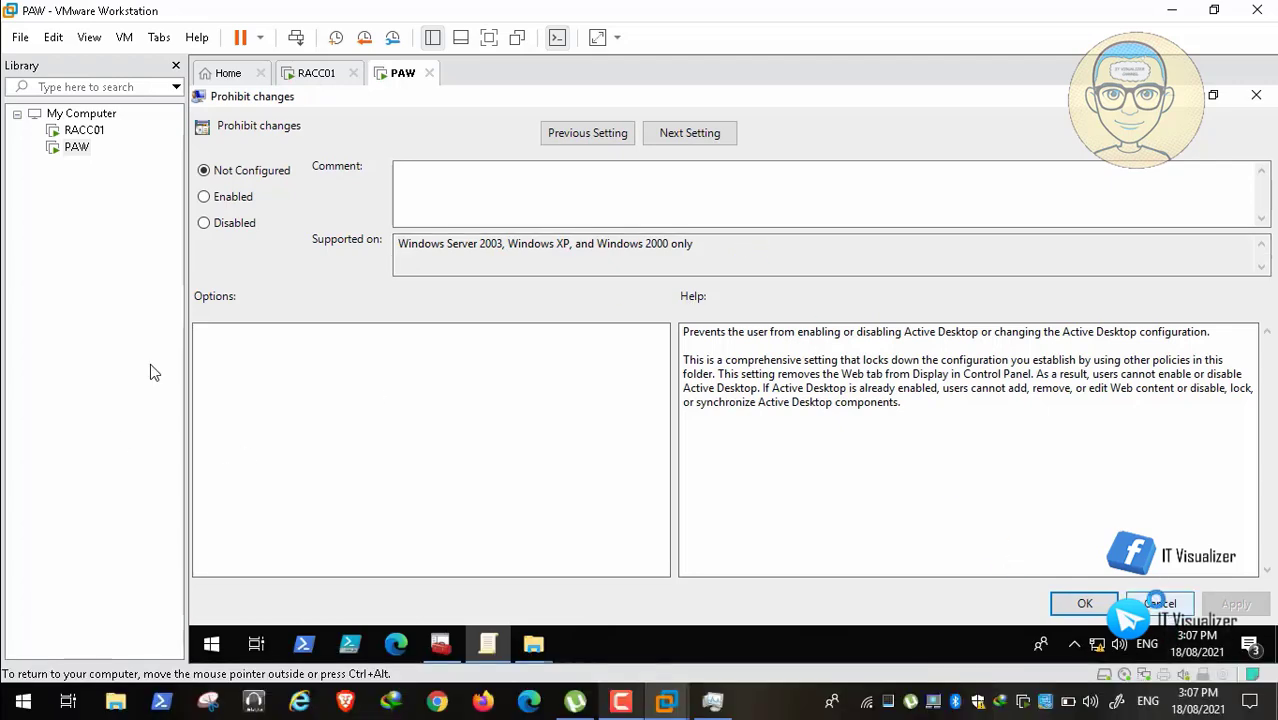
left_click(1158, 603)
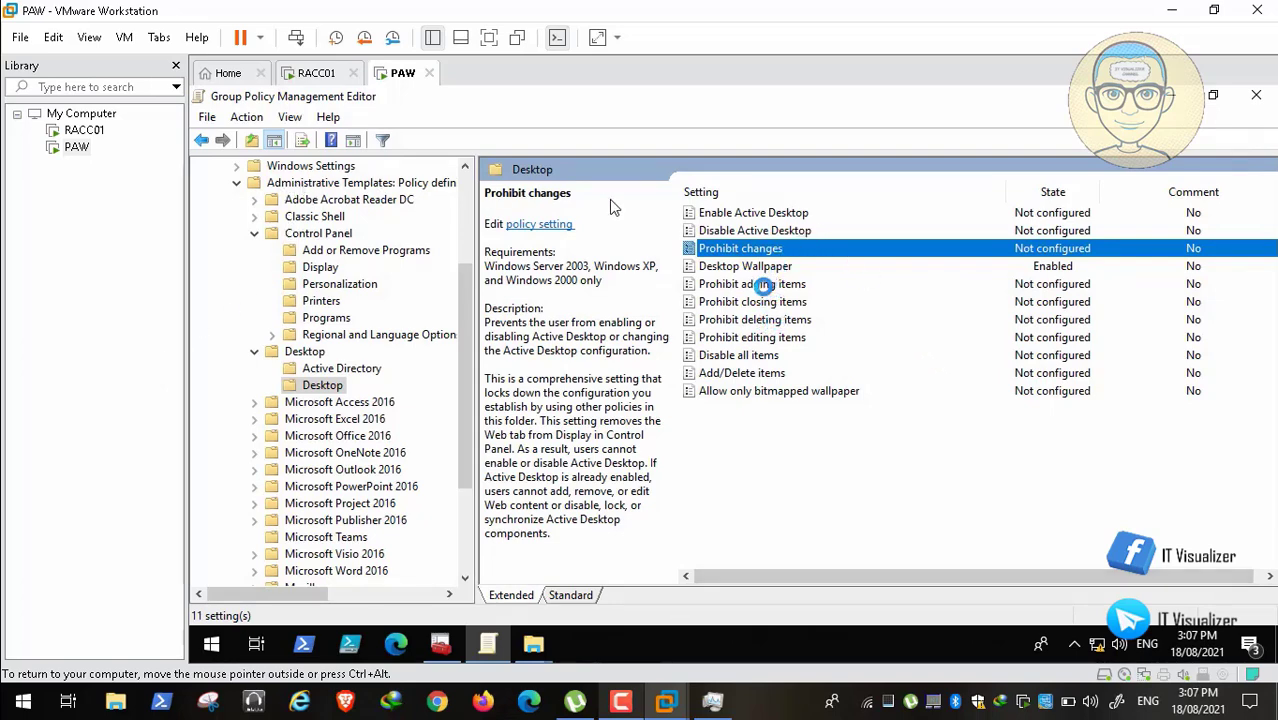
left_click(764, 266)
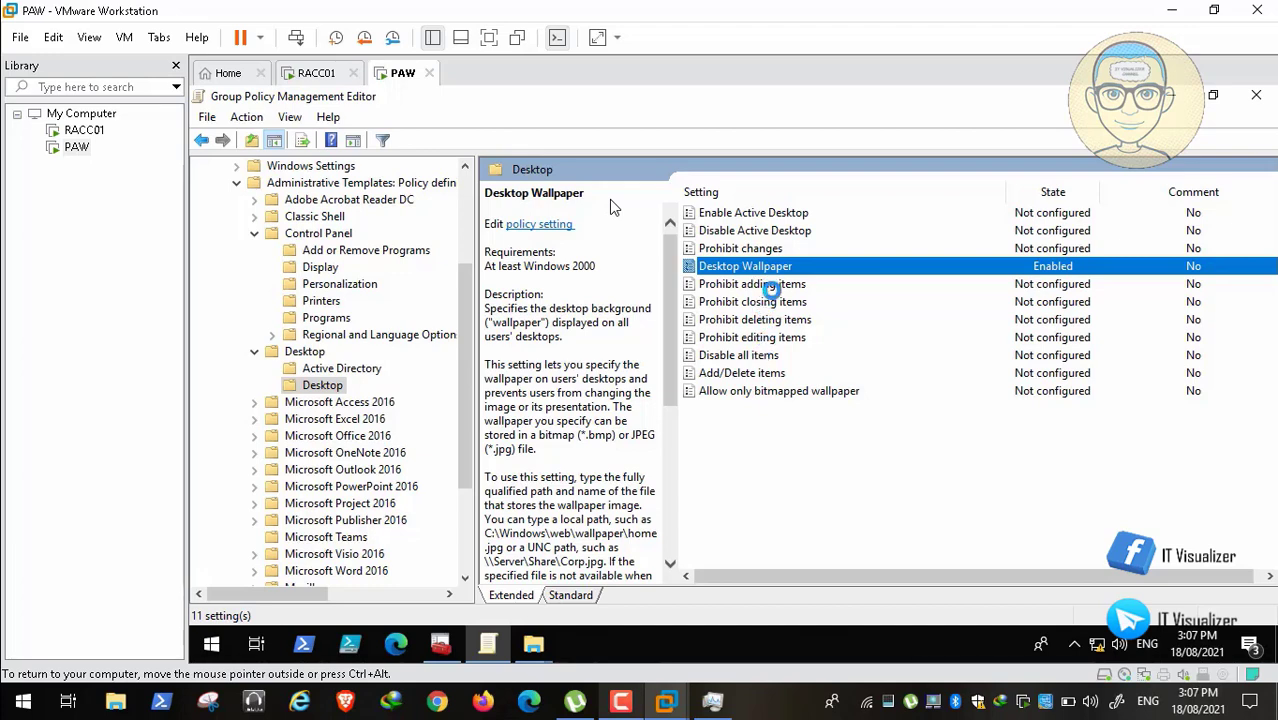
double_click(762, 249)
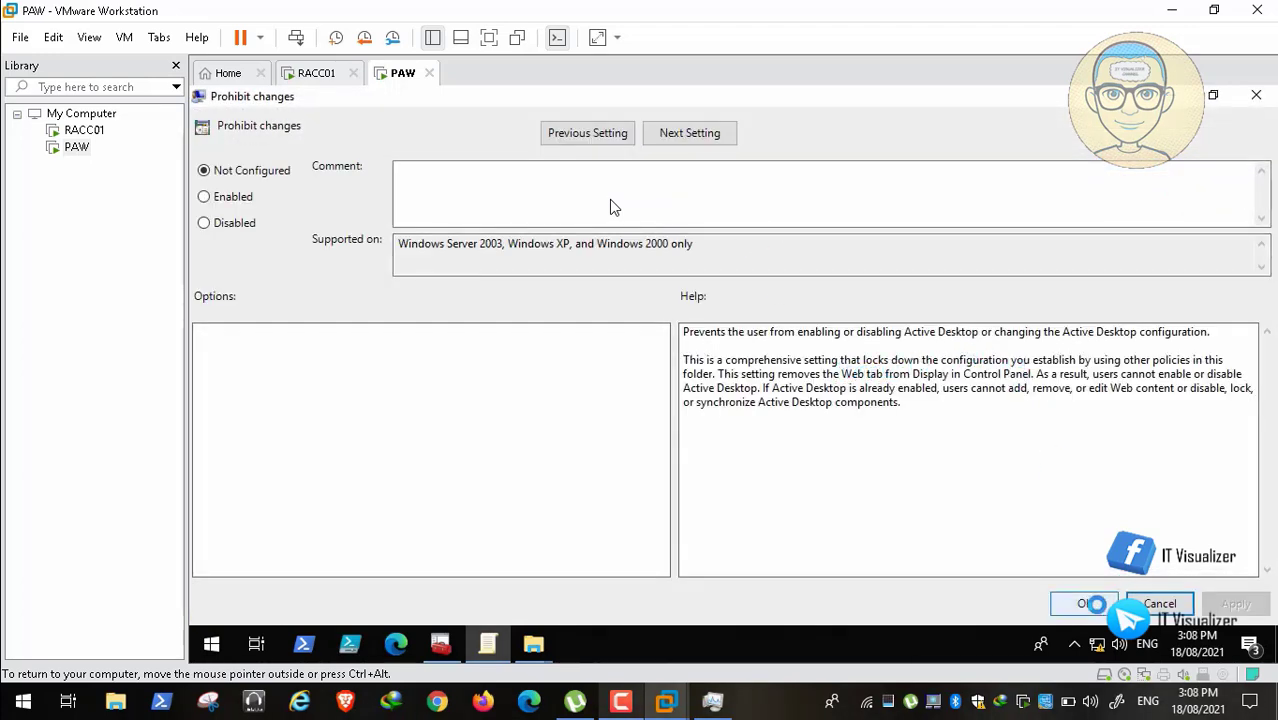
left_click(1158, 604)
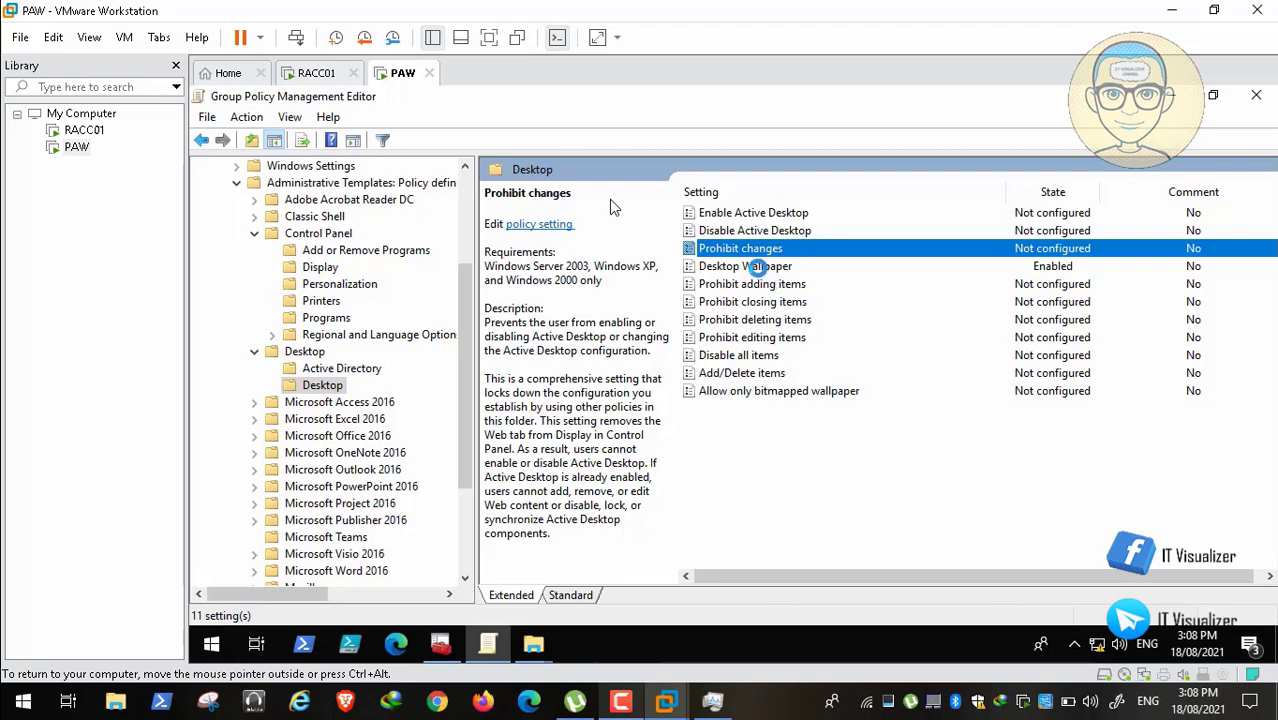
left_click(755, 267)
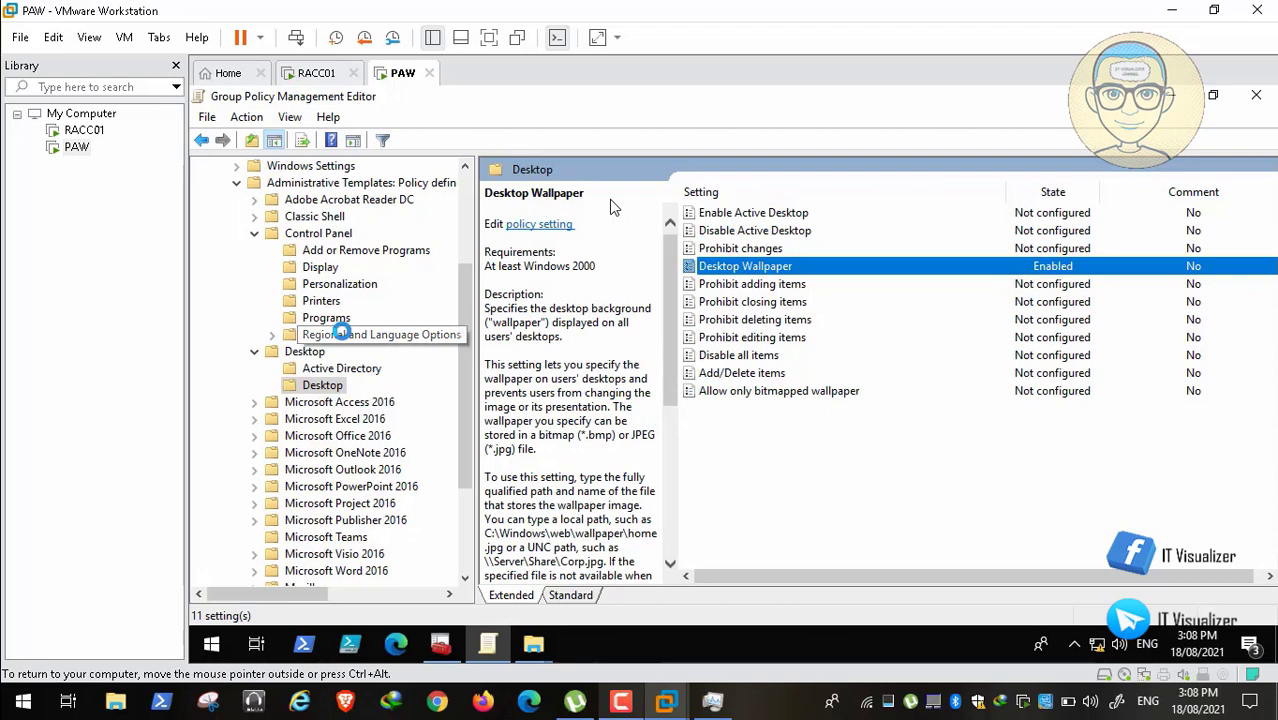
left_click(254, 233)
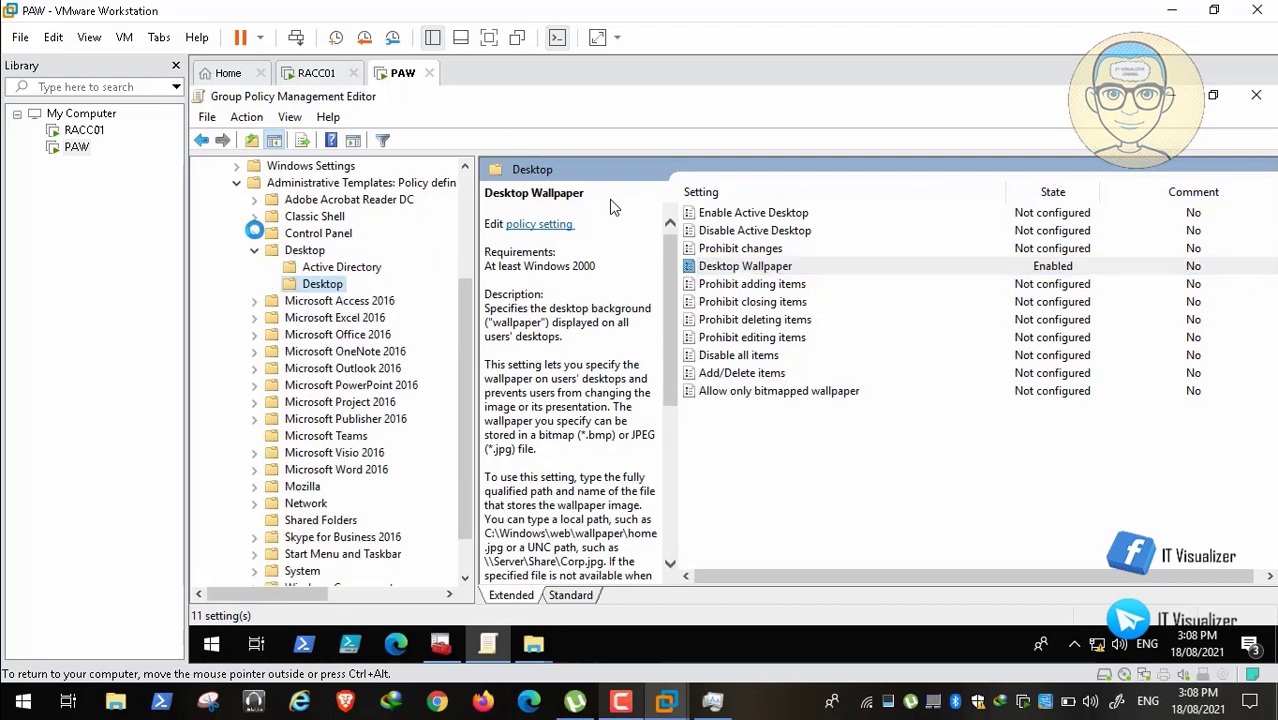
Step: Collapse the Desktop folder, then close the Allies GPO editor and the Local Disk (D:) window
left_click(254, 251)
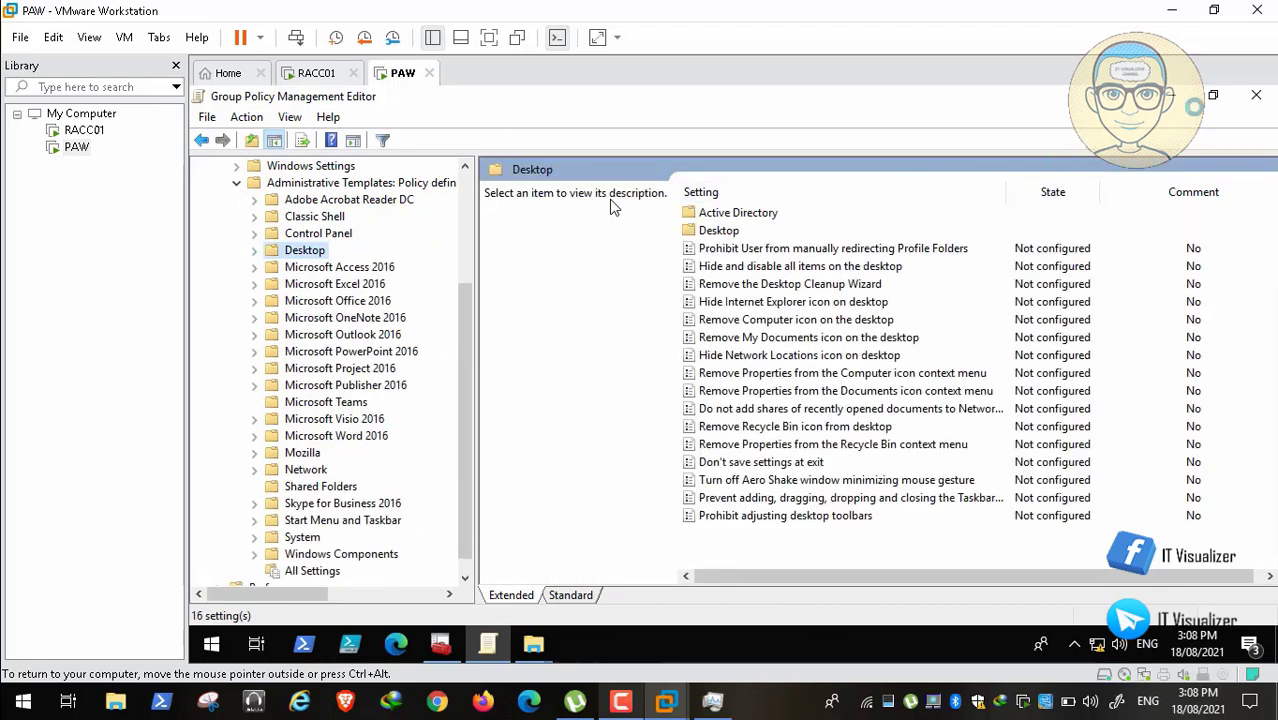
left_click(1256, 94)
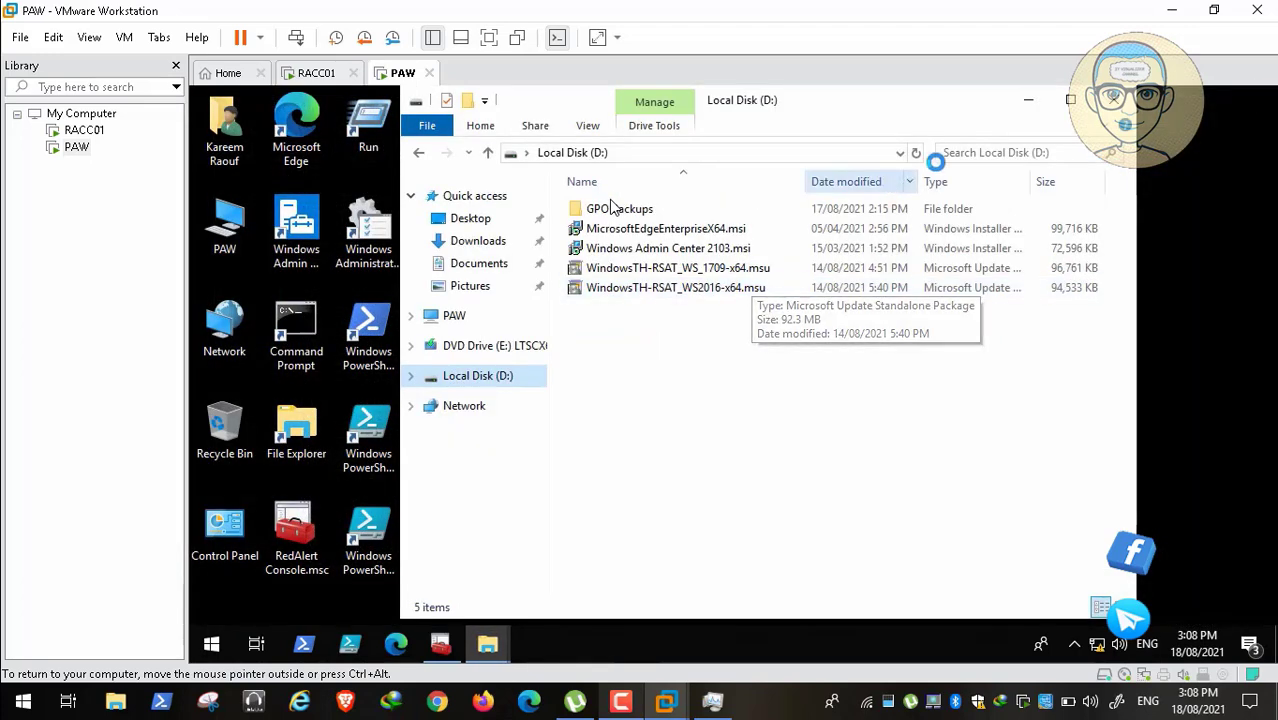
key("alt+F4")
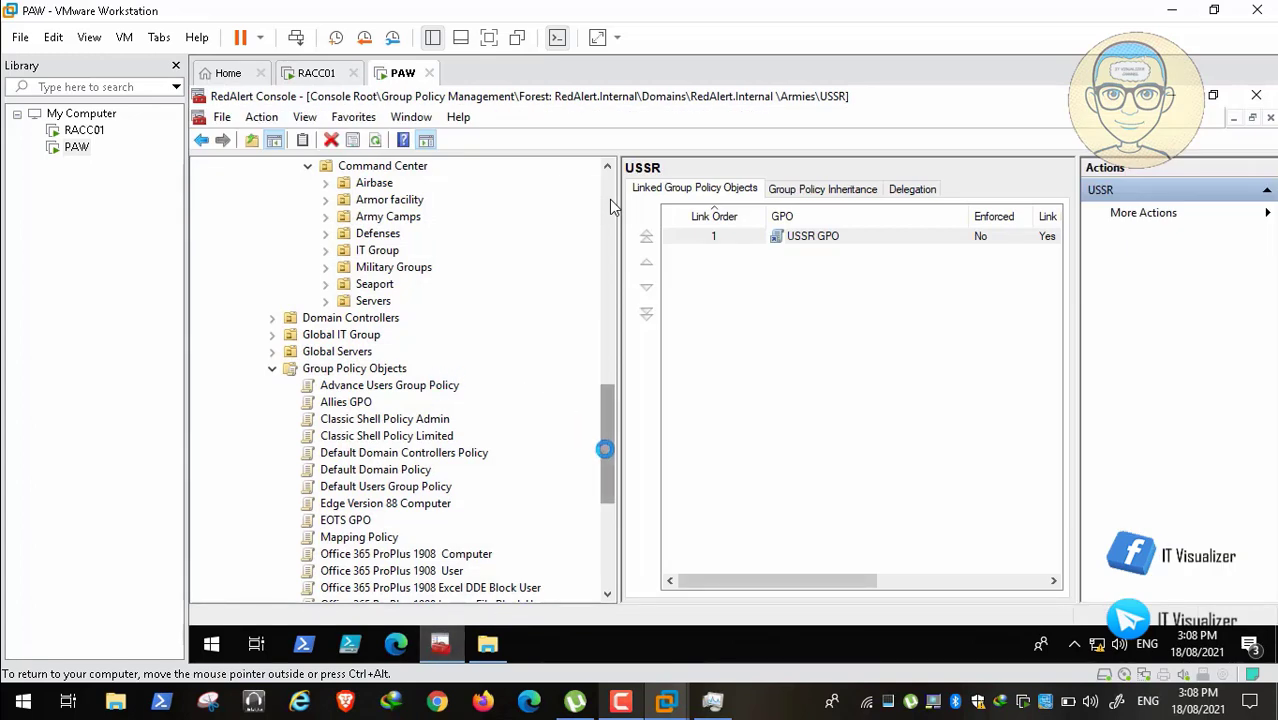
Step: Open the EOTS GPO in a maximized Group Policy Management Editor with Policies expanded
scroll(604, 446, "down", 1)
right_click(405, 401)
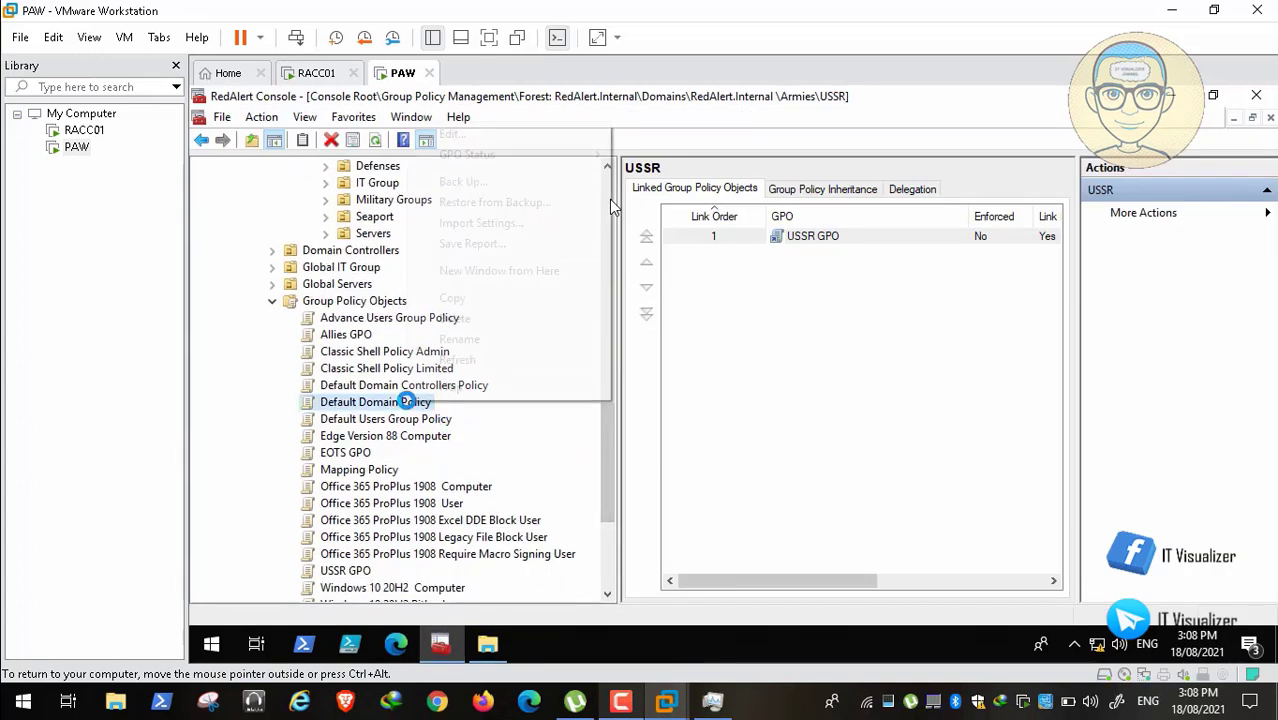
left_click(492, 131)
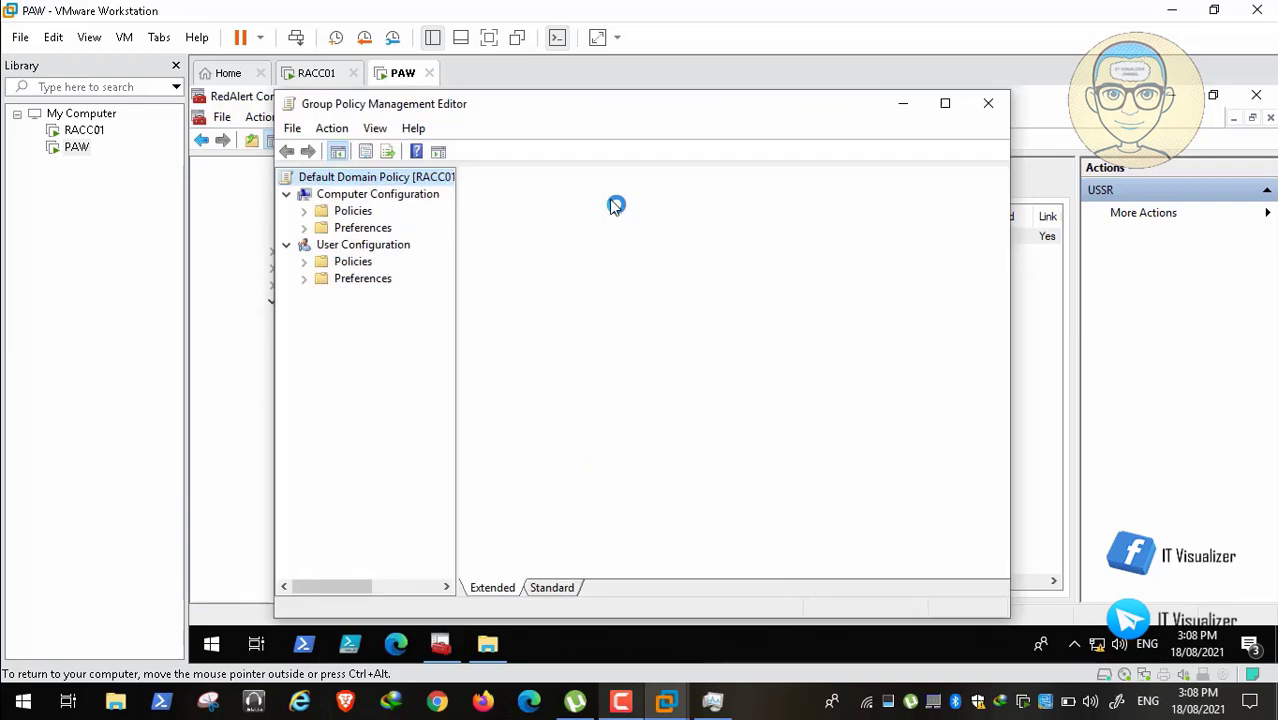
left_click(941, 104)
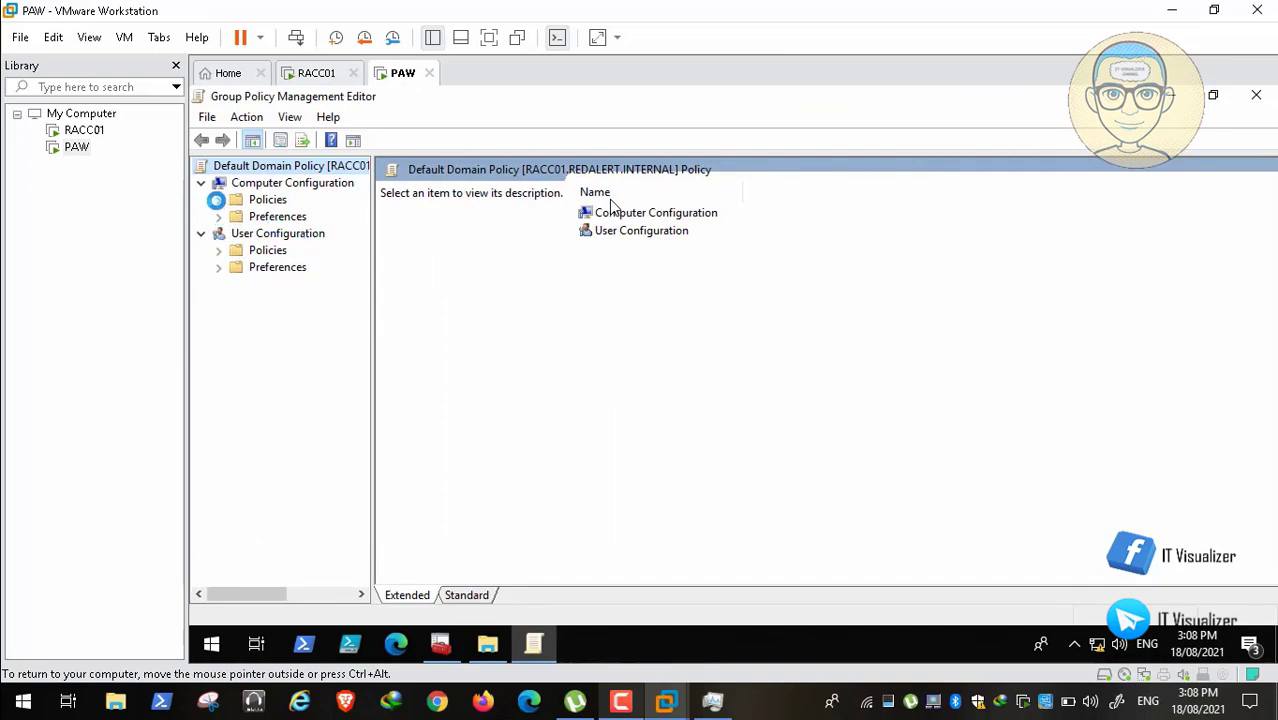
left_click(217, 250)
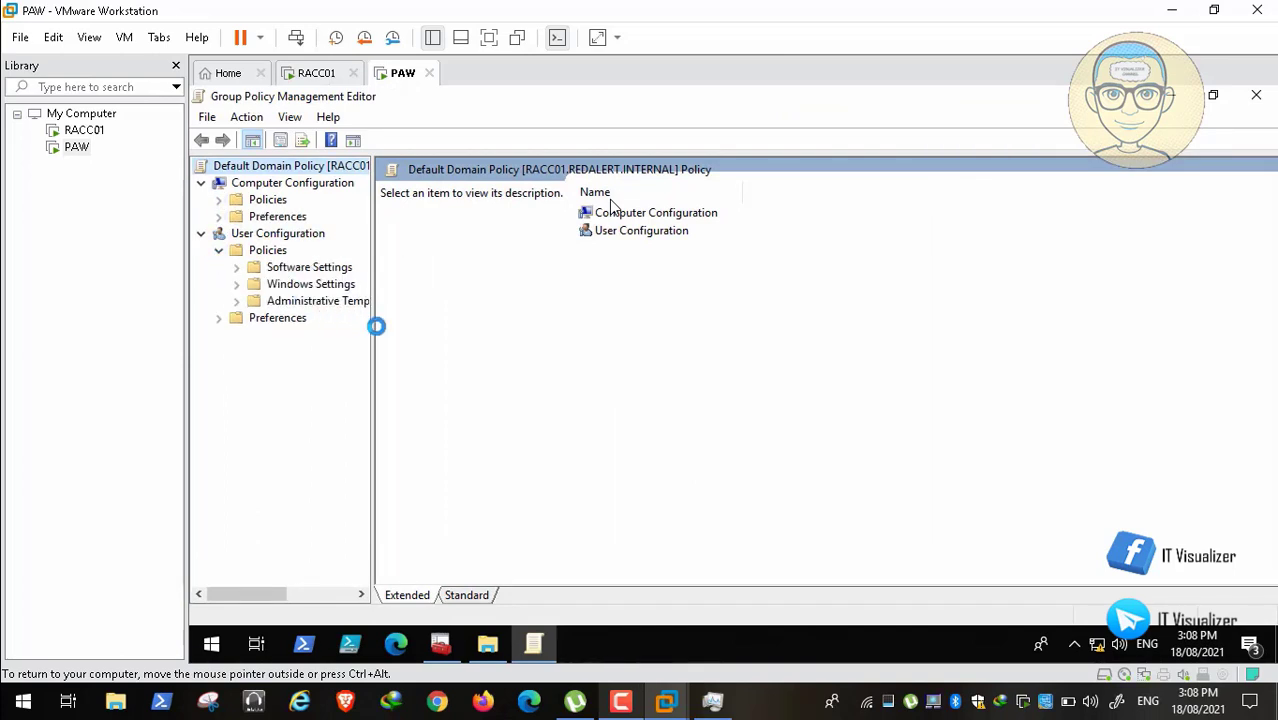
left_click_drag(432, 327, 480, 320)
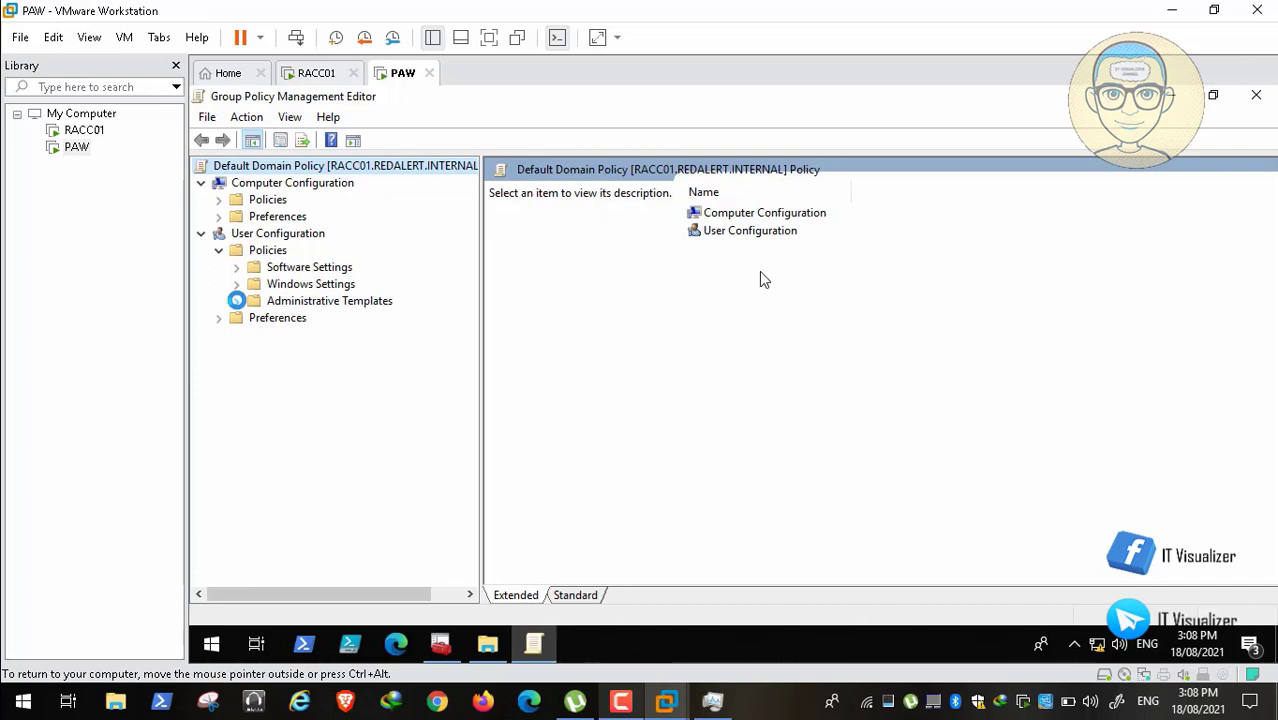
mouse_move(812, 660)
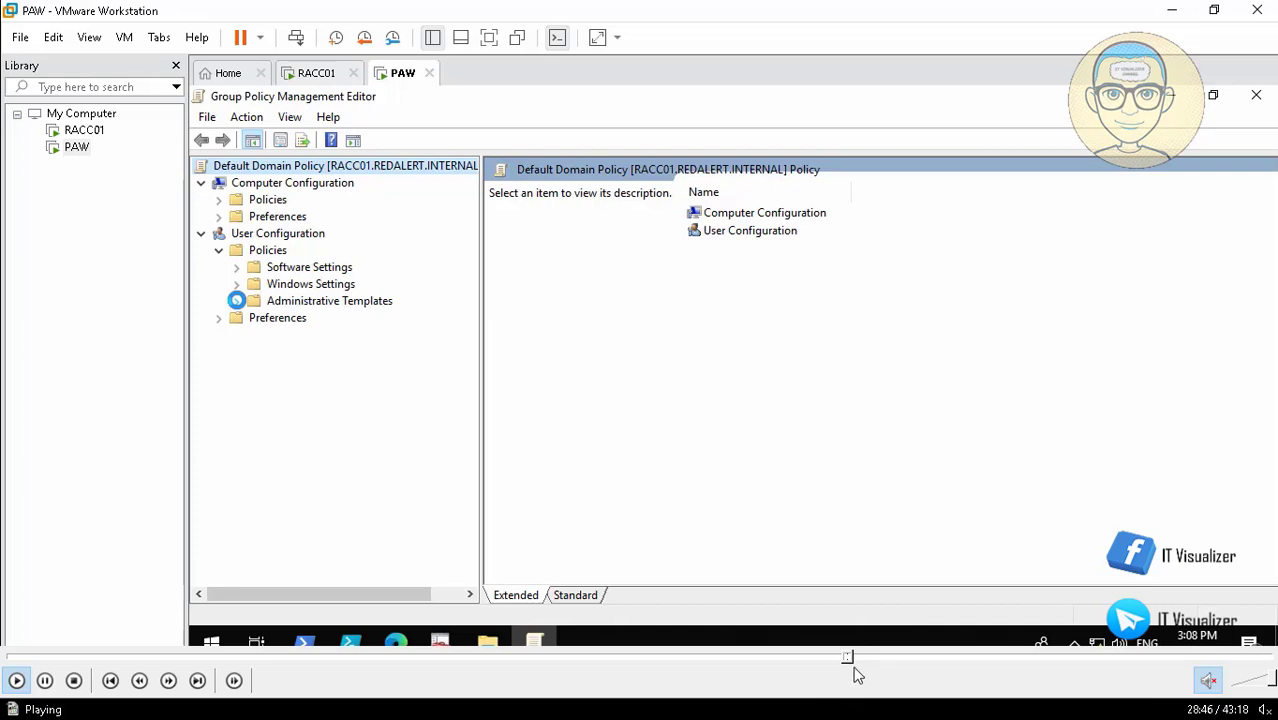
left_click(853, 660)
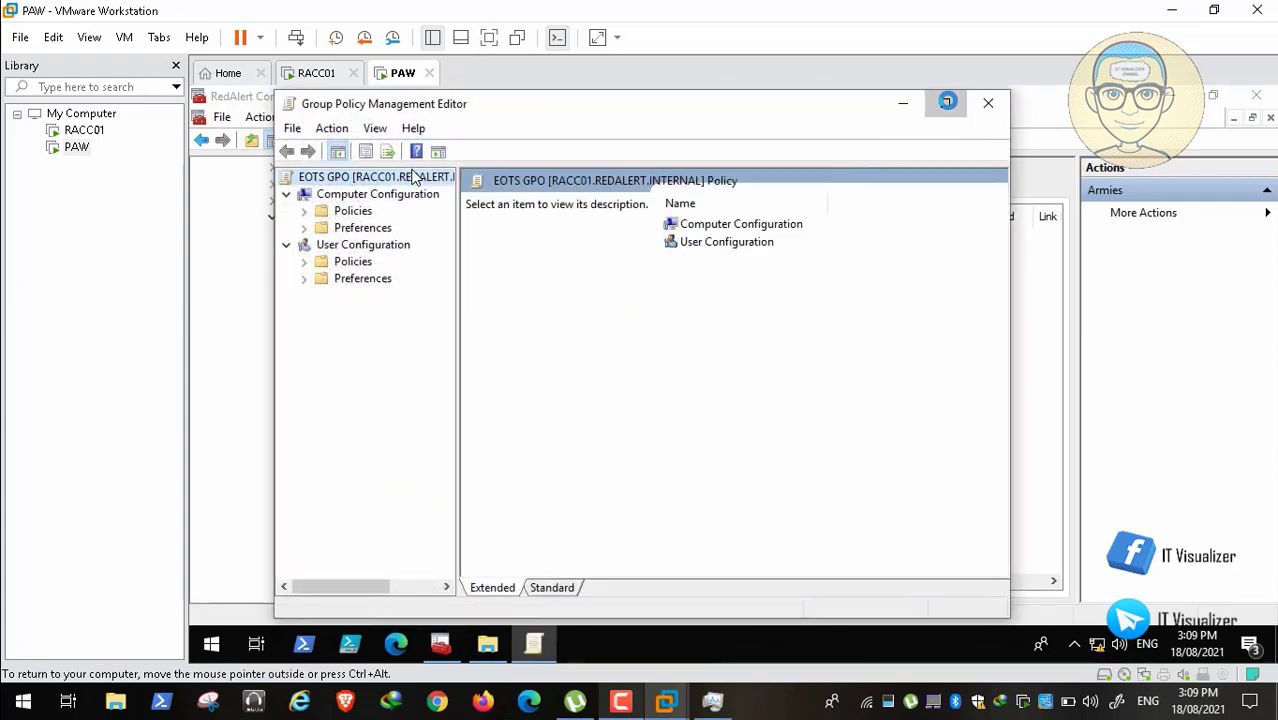
Step: Go to Computer Configuration Control Panel > Personalization and enable the forced default lock screen image
left_click(947, 102)
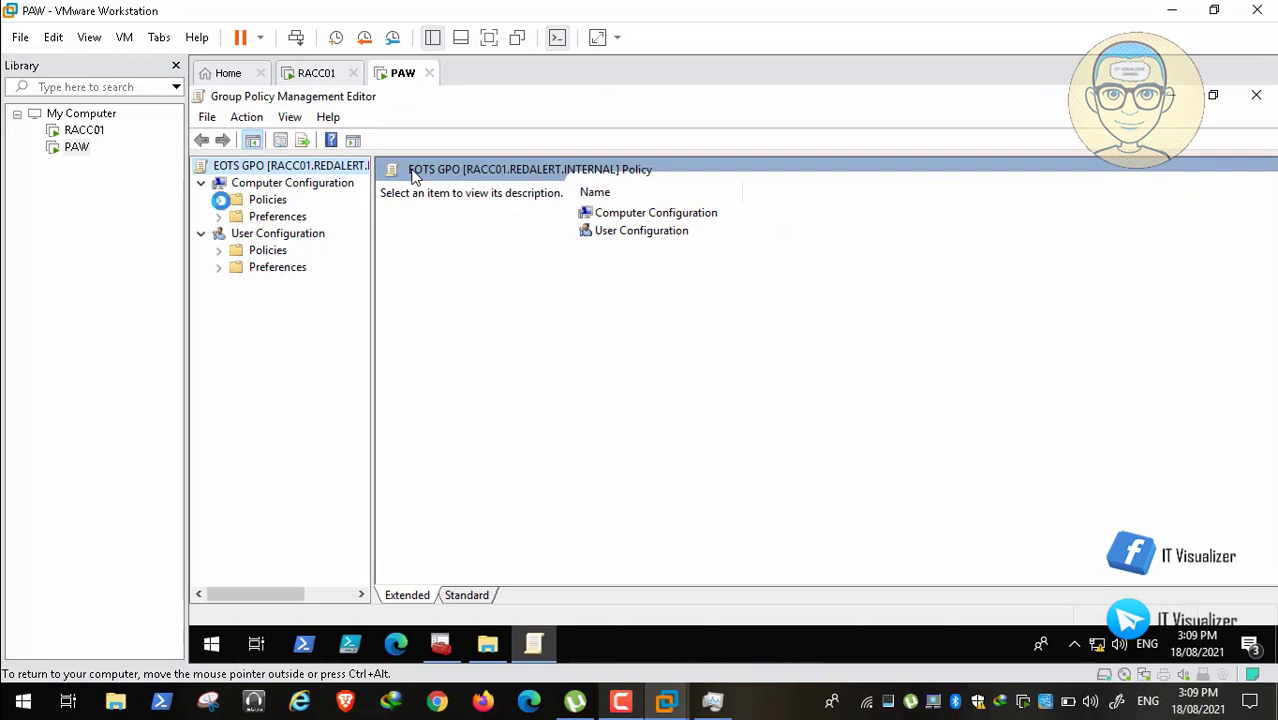
left_click(220, 199)
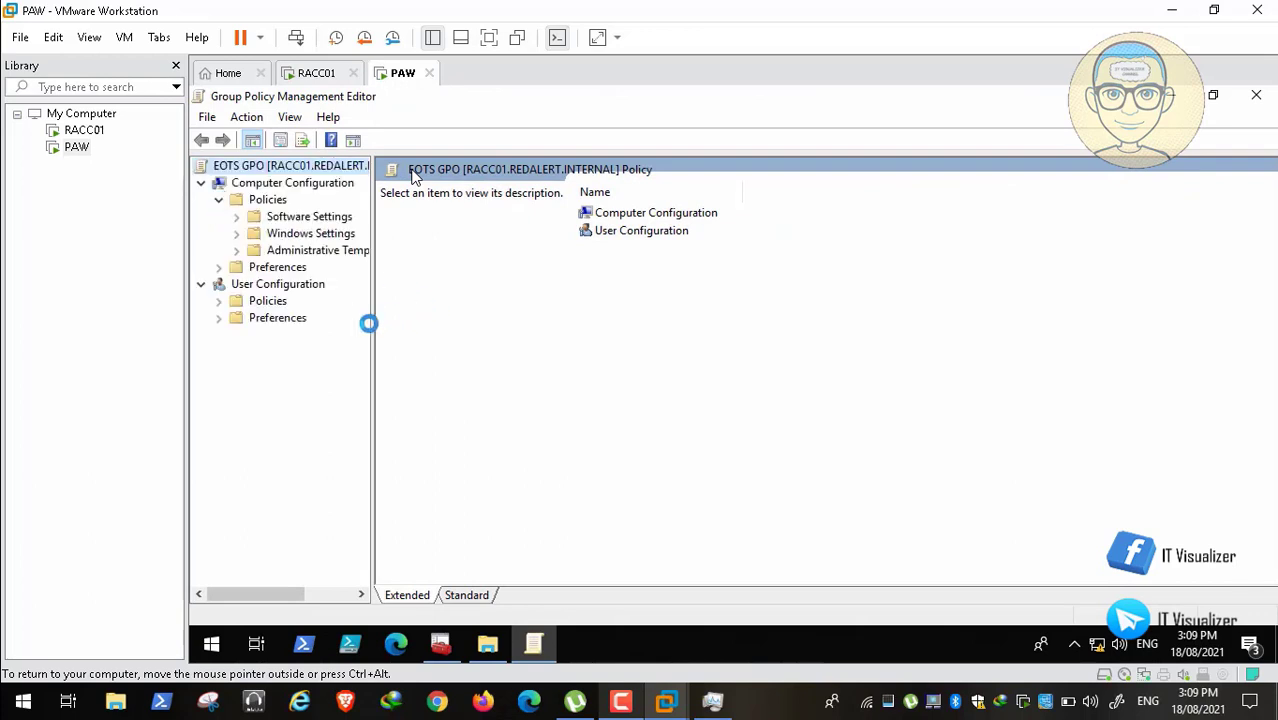
left_click_drag(369, 323, 527, 328)
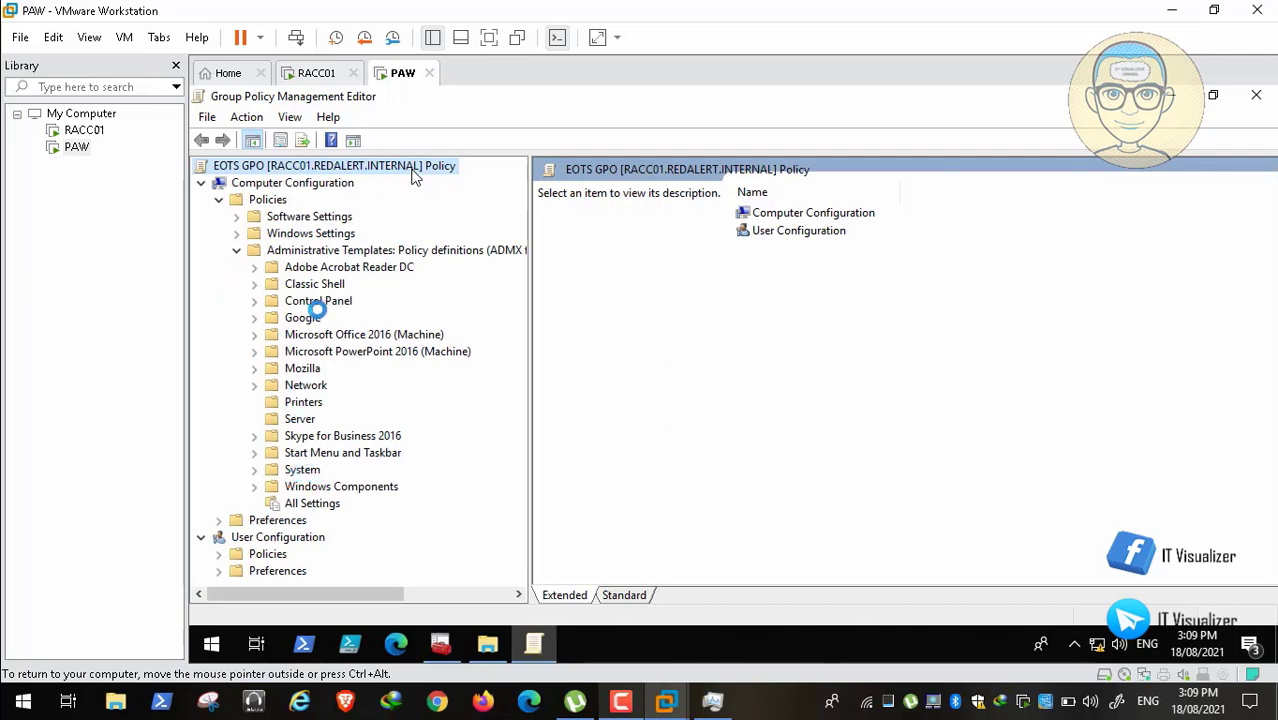
left_click(302, 300)
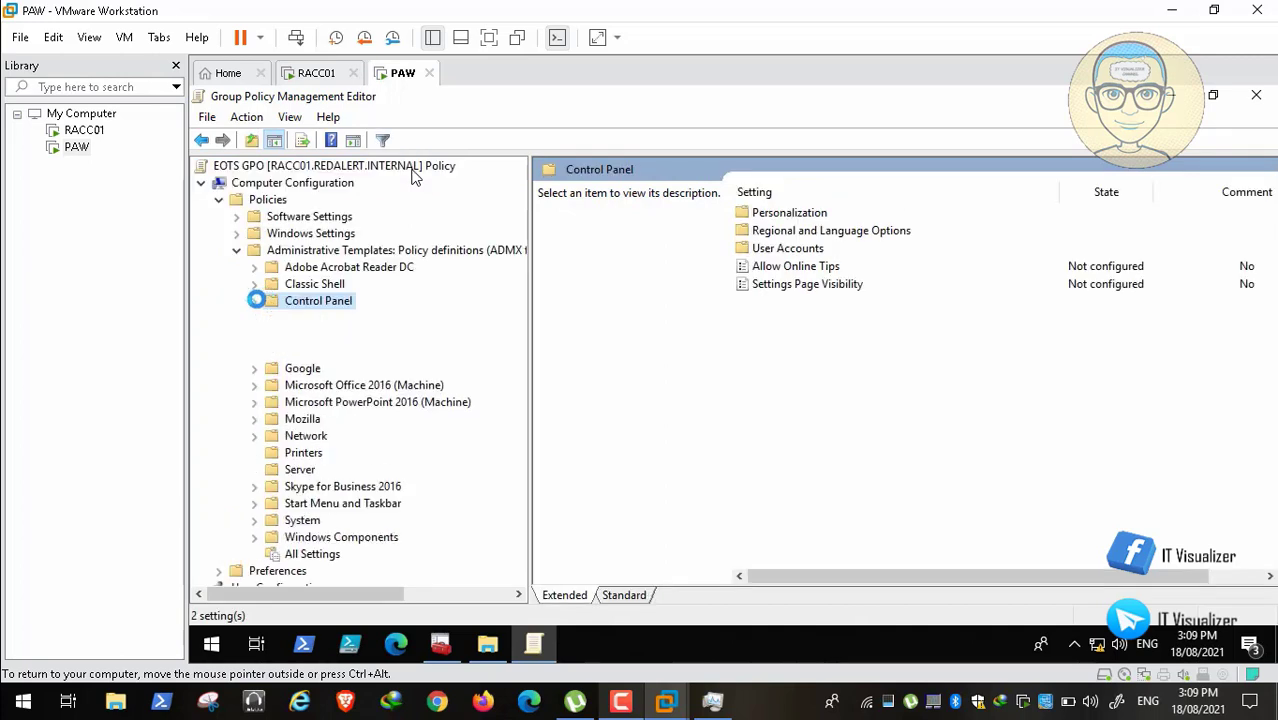
left_click(256, 300)
left_click(318, 318)
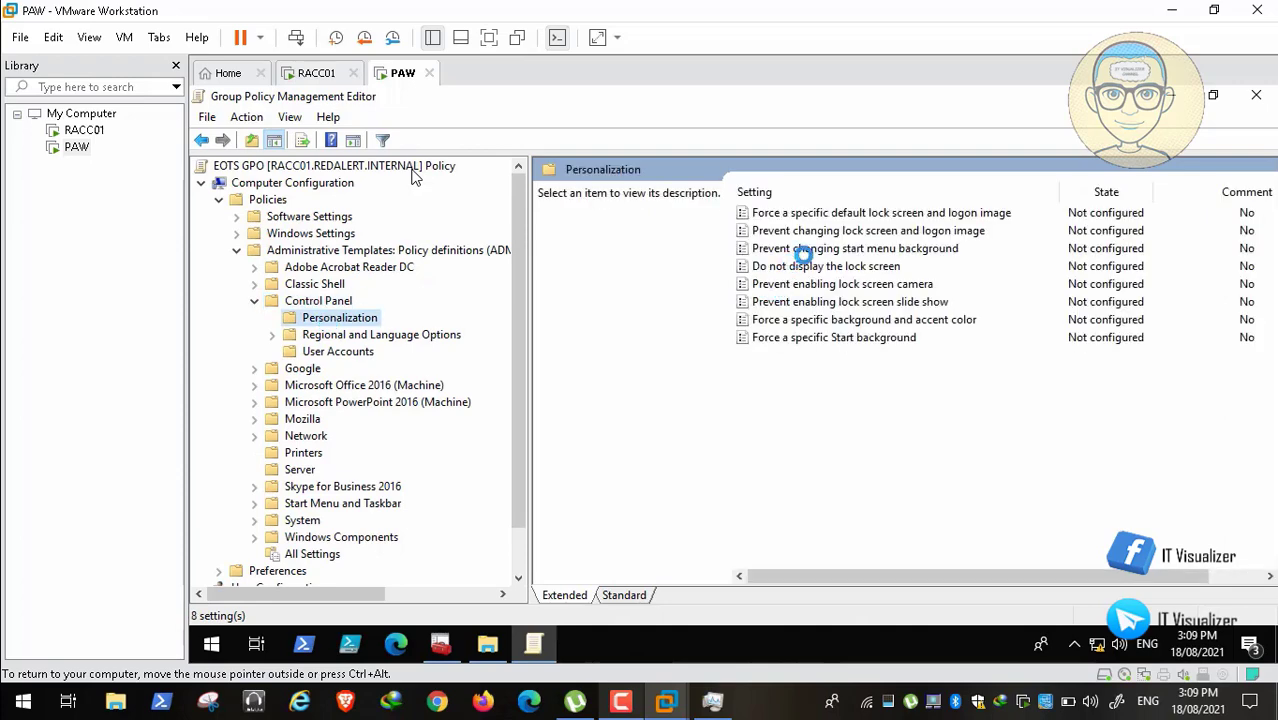
double_click(866, 212)
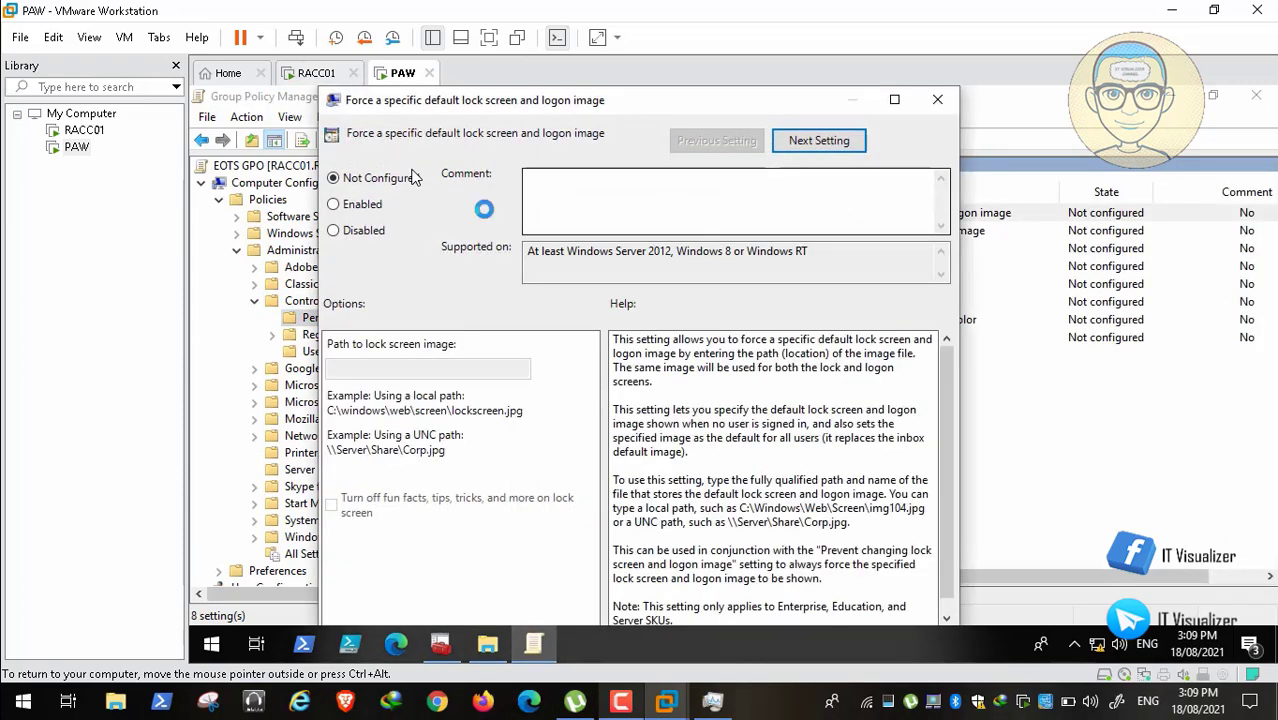
left_click(338, 203)
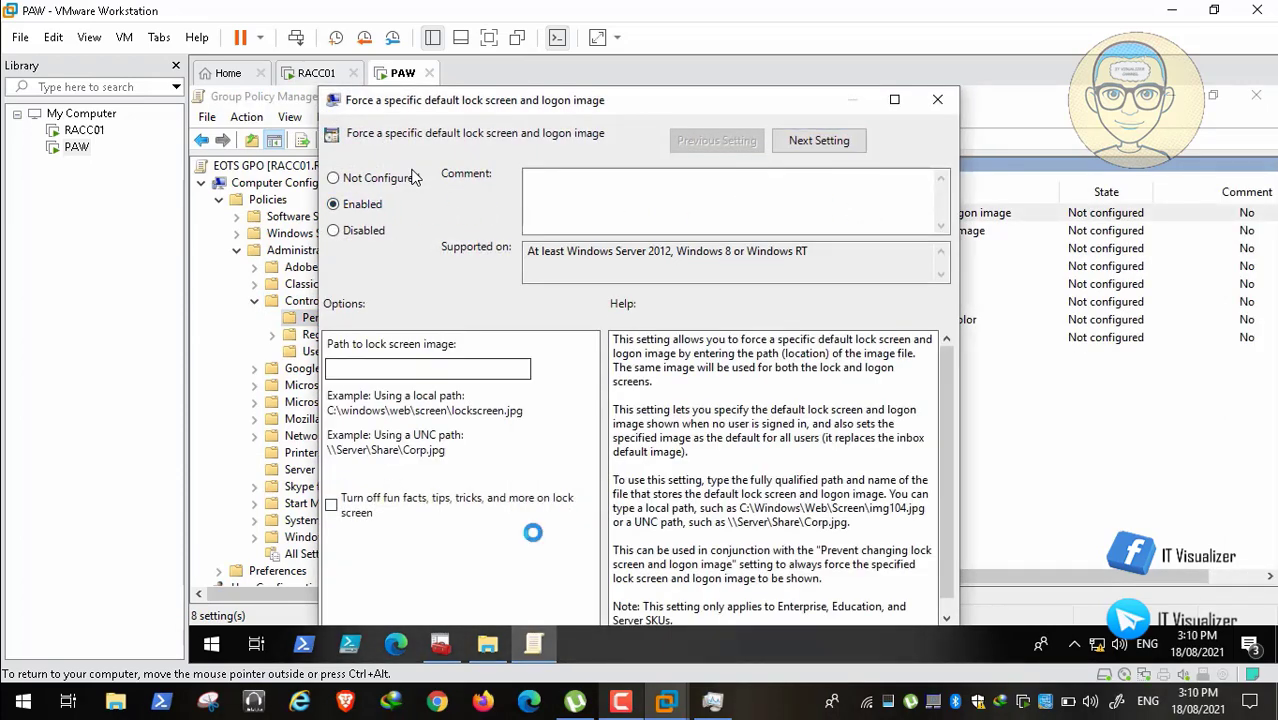
Step: Paste the \\RACC01\Backgrounds\EOTS path as the lock screen image and save the policy
left_click(489, 645)
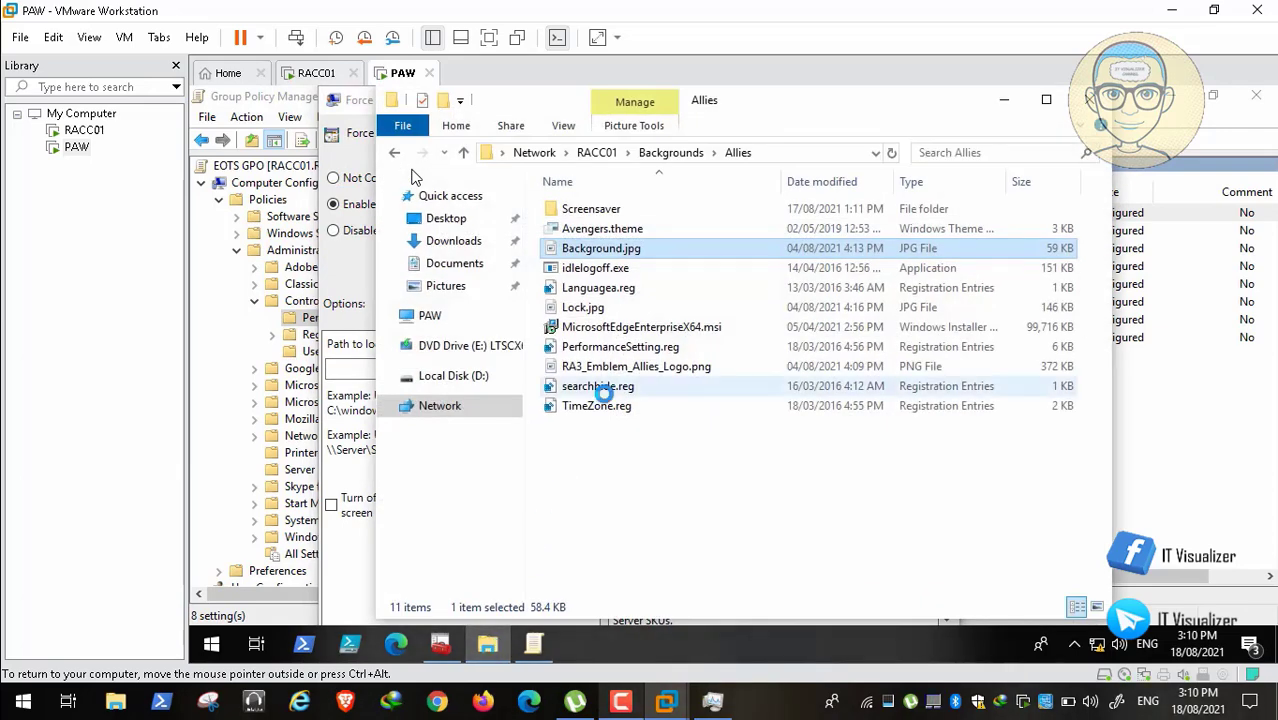
left_click(670, 152)
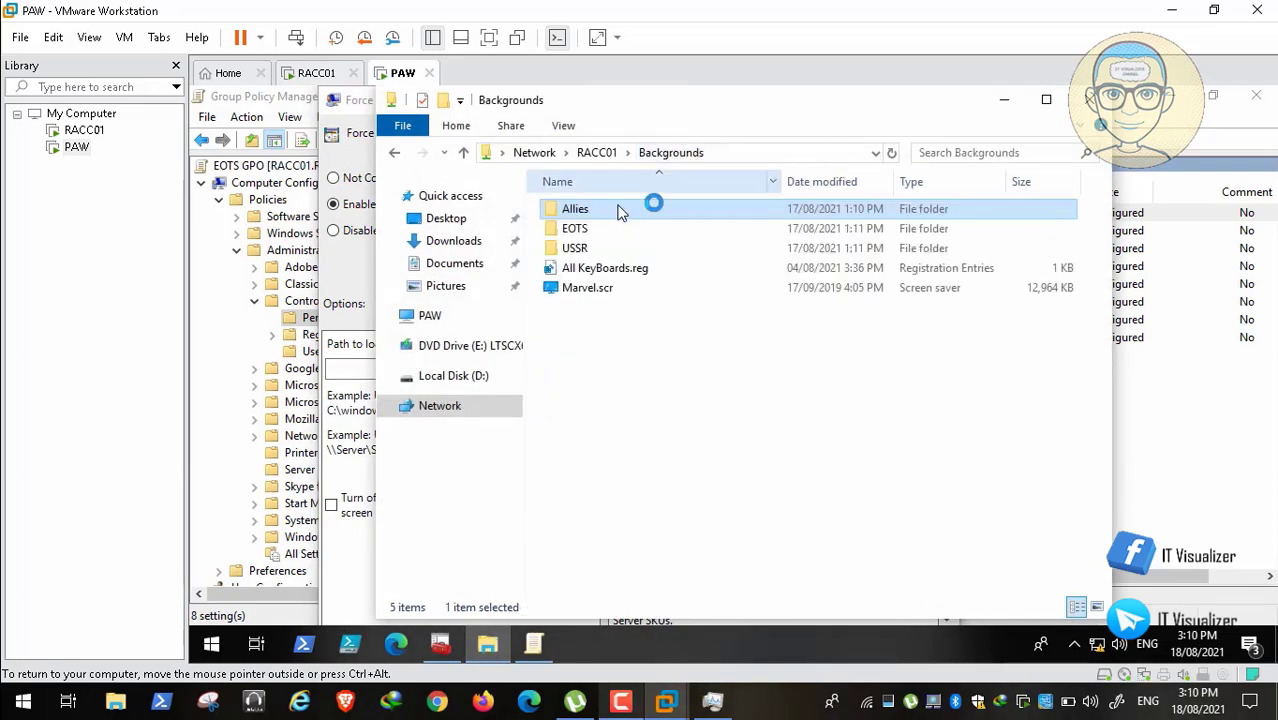
left_click(578, 230)
double_click(578, 230)
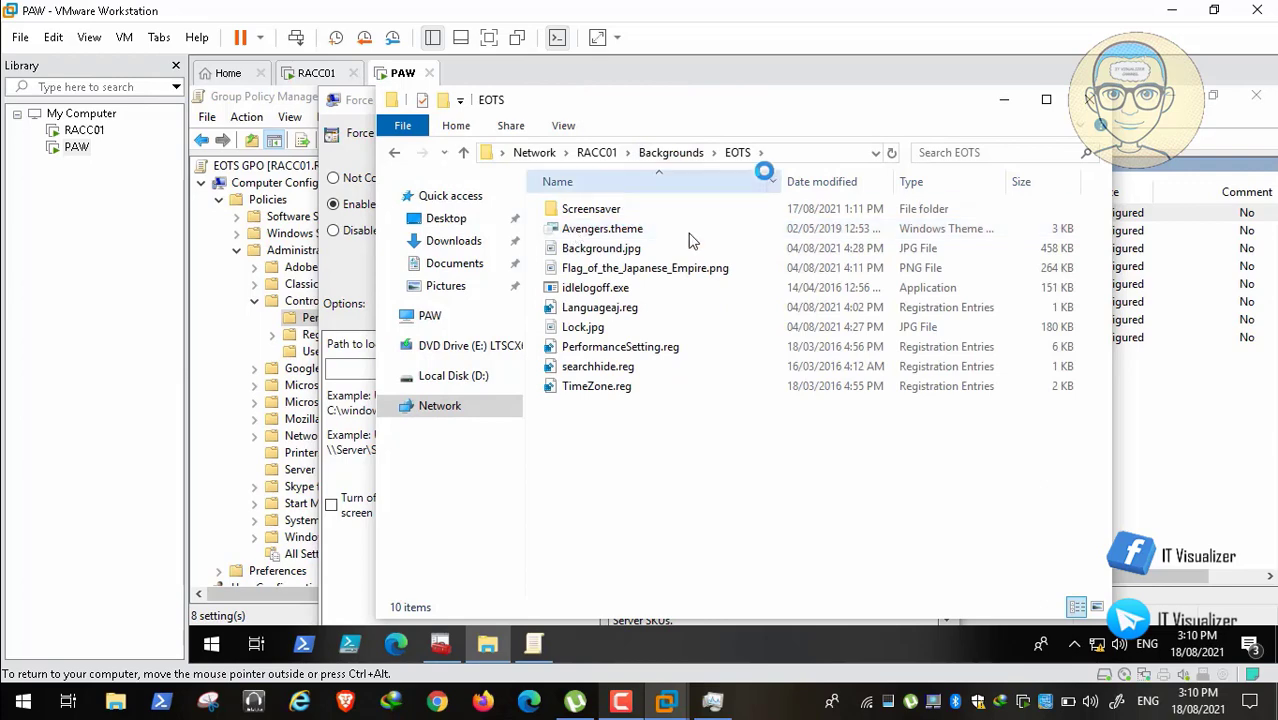
left_click(796, 143)
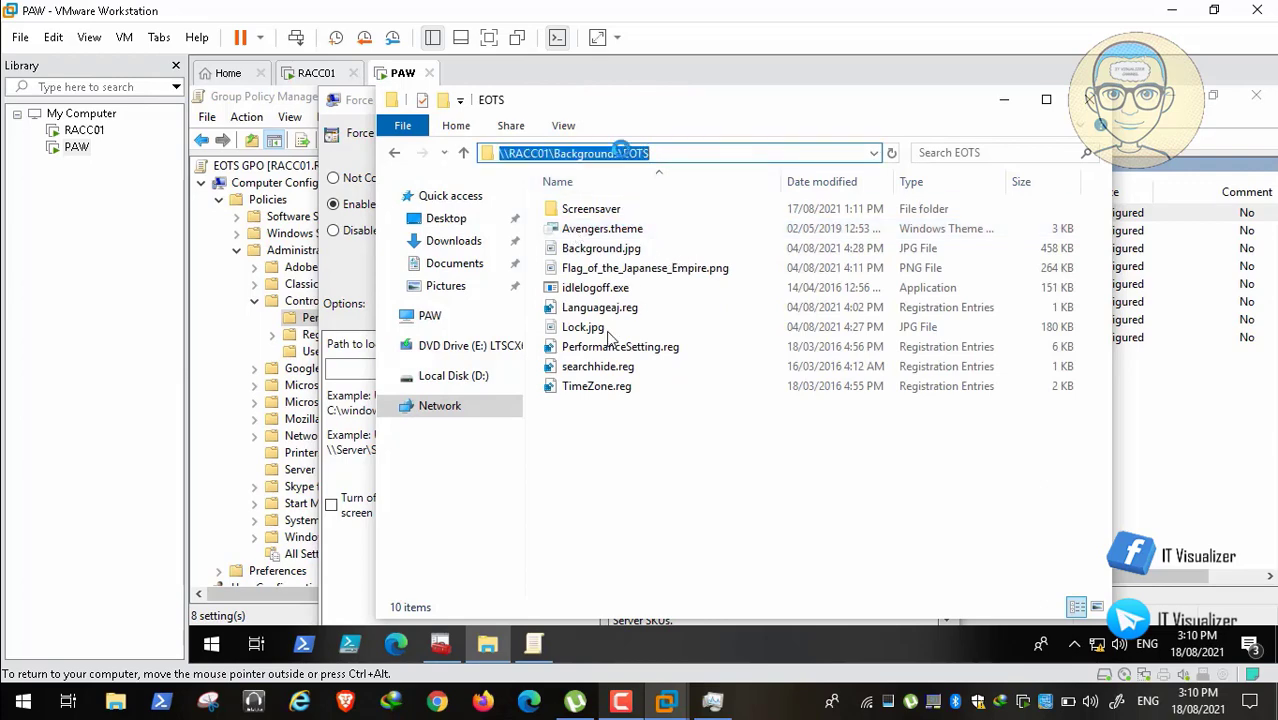
right_click(630, 152)
left_click(680, 212)
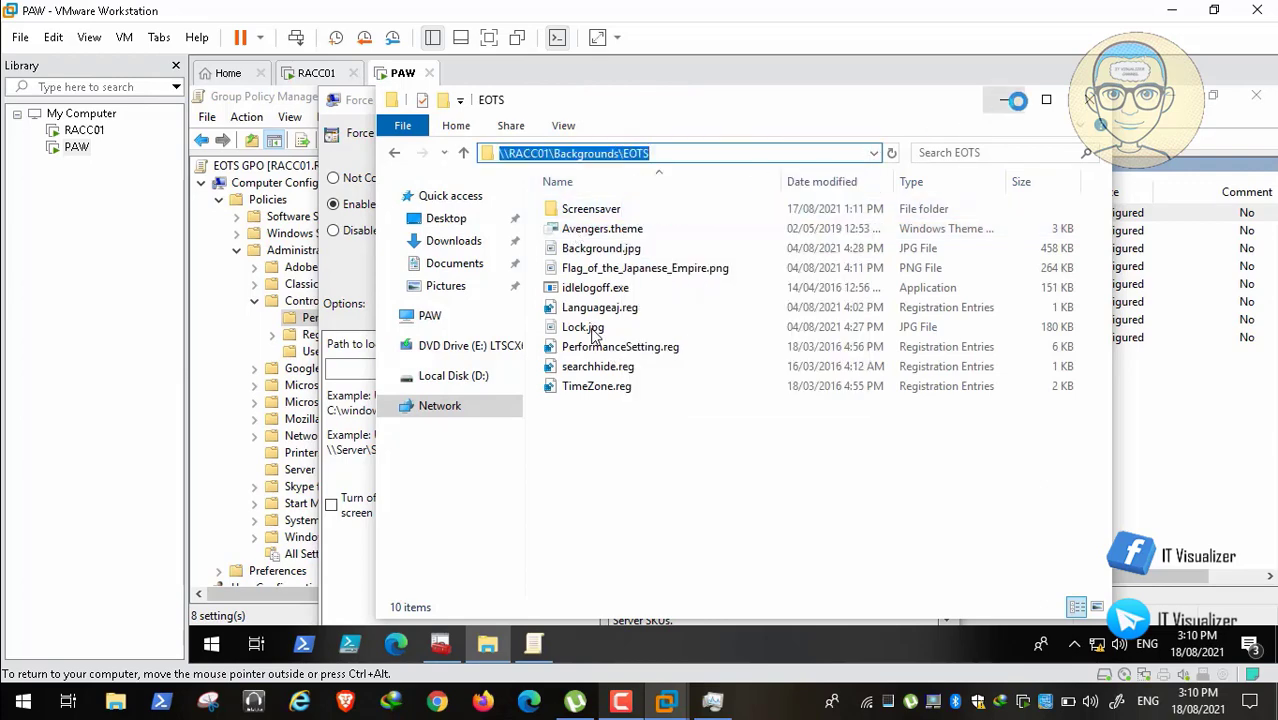
left_click(1004, 100)
left_click(428, 368)
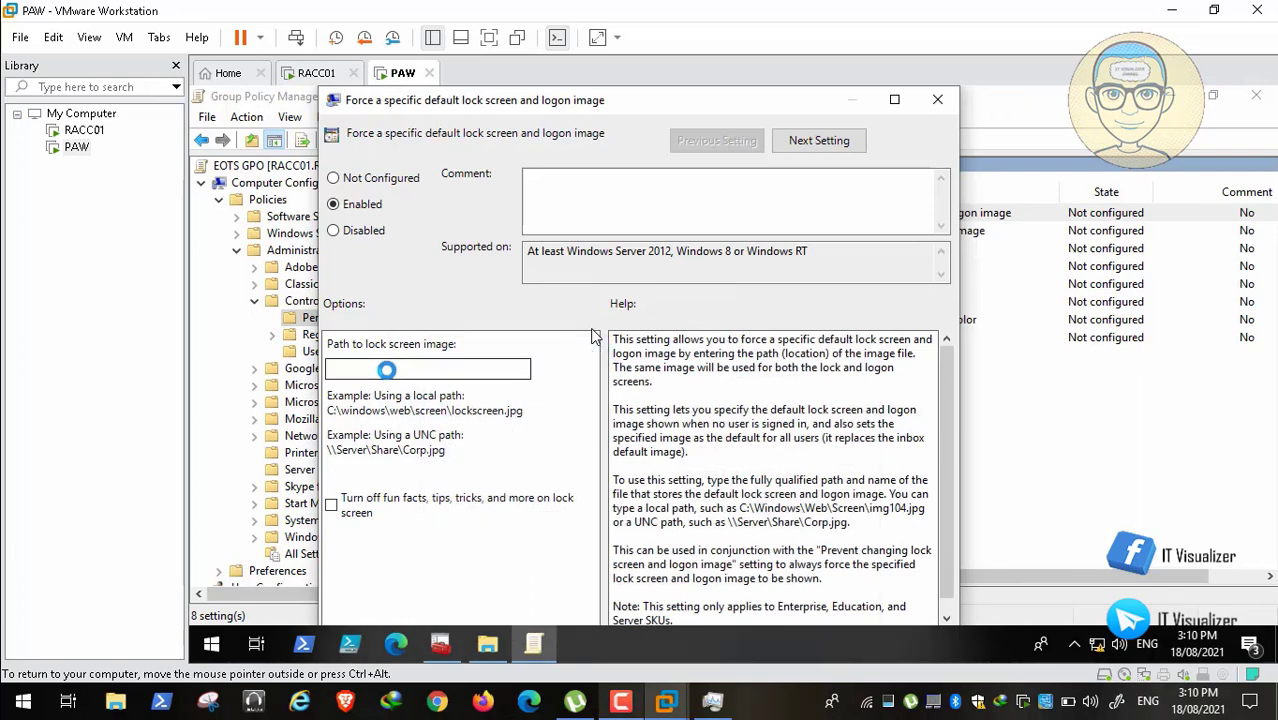
key("ctrl+v")
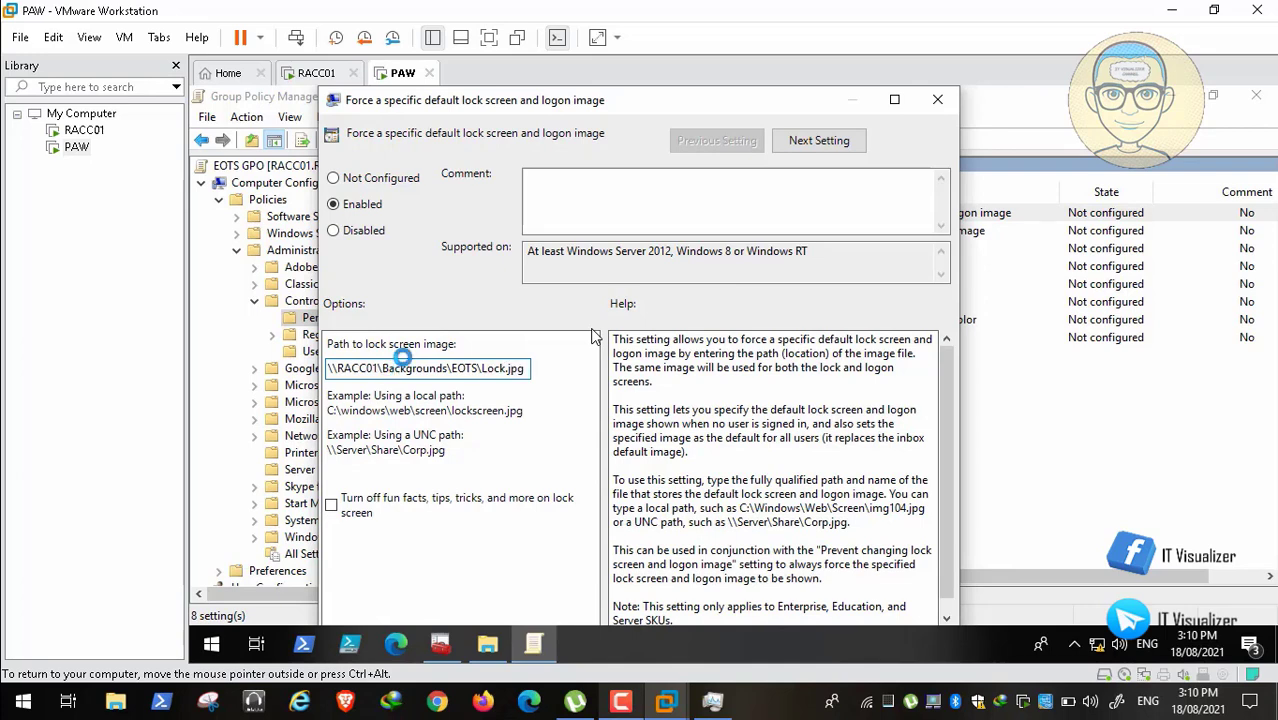
double_click(614, 100)
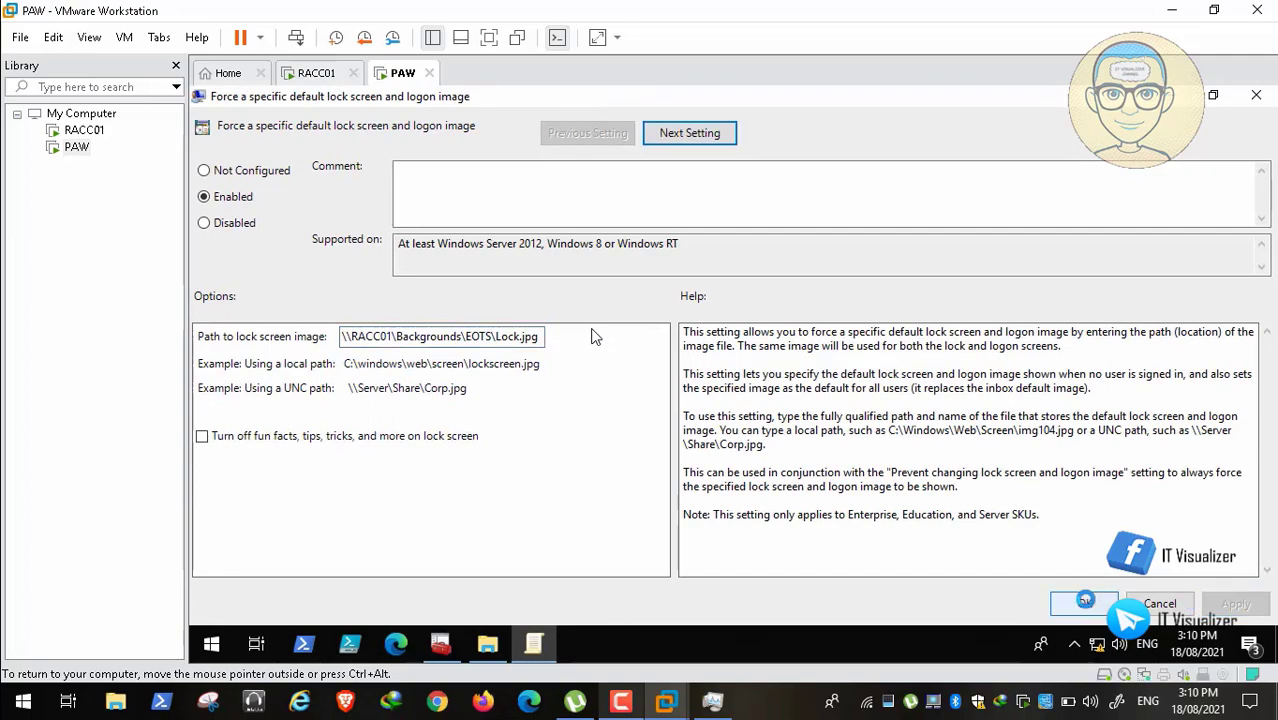
left_click(1082, 602)
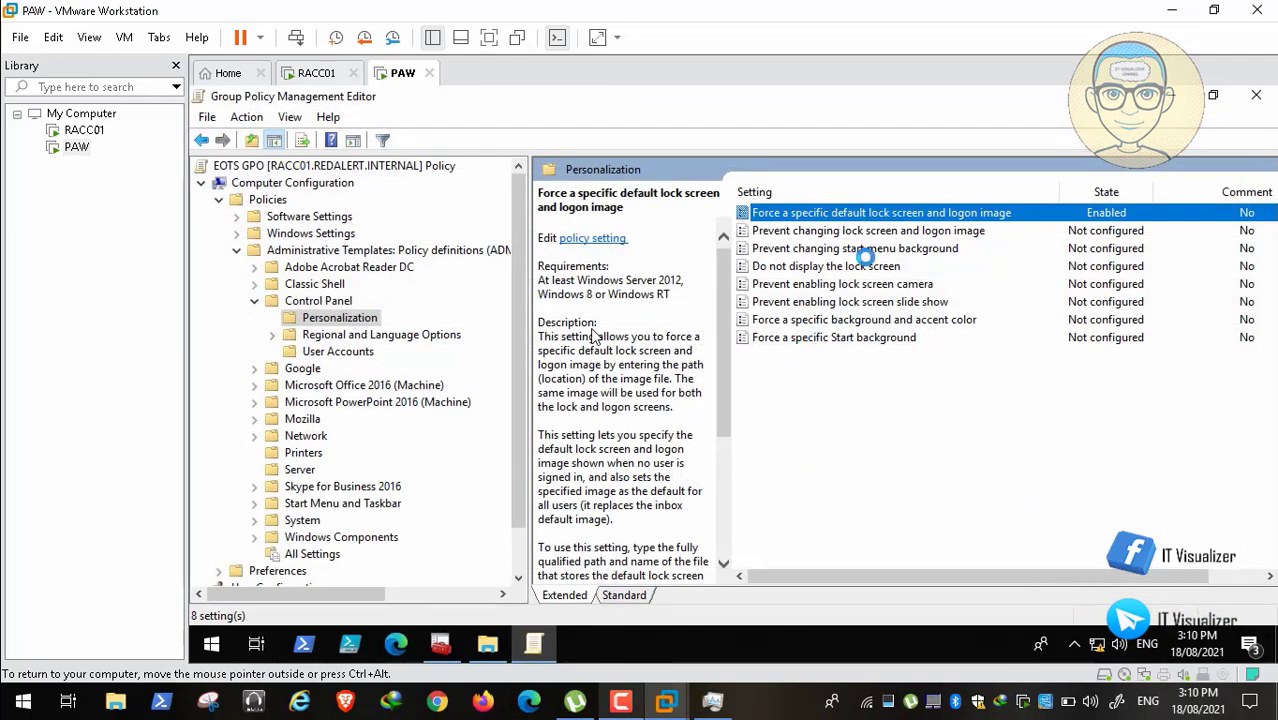
Step: Enable Prevent changing lock screen and logon image
double_click(866, 231)
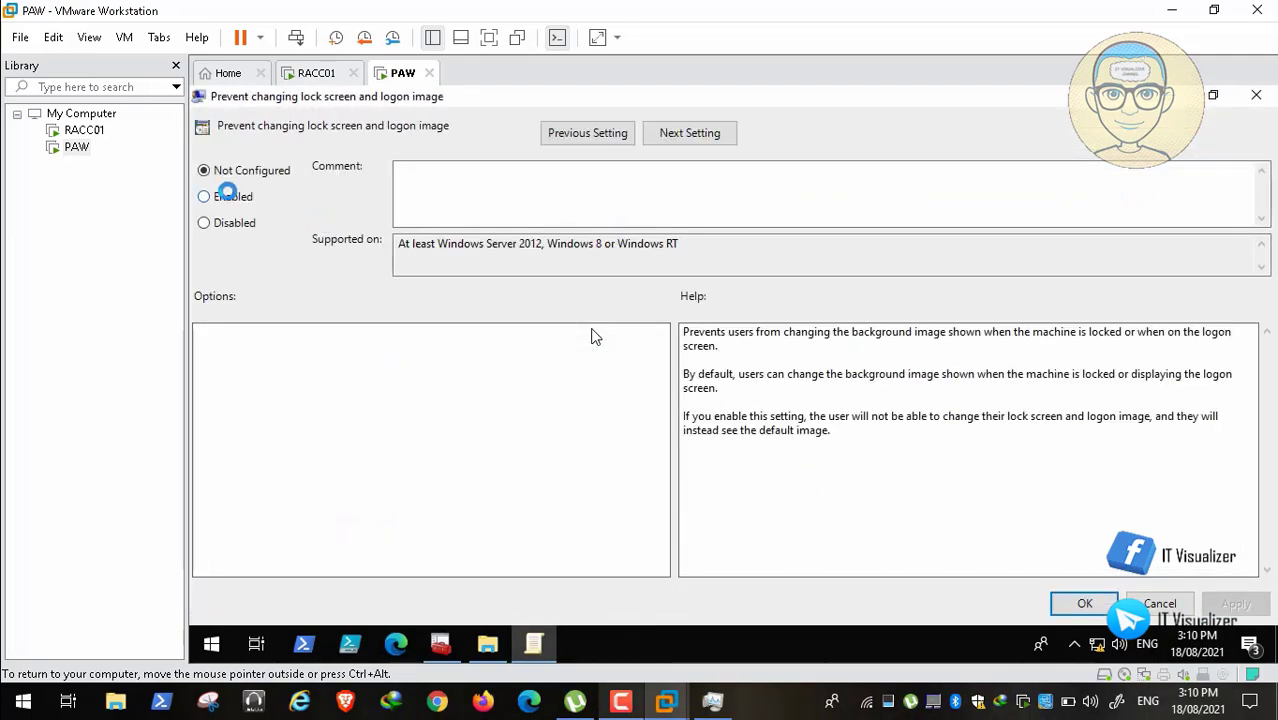
left_click(228, 196)
left_click(1236, 604)
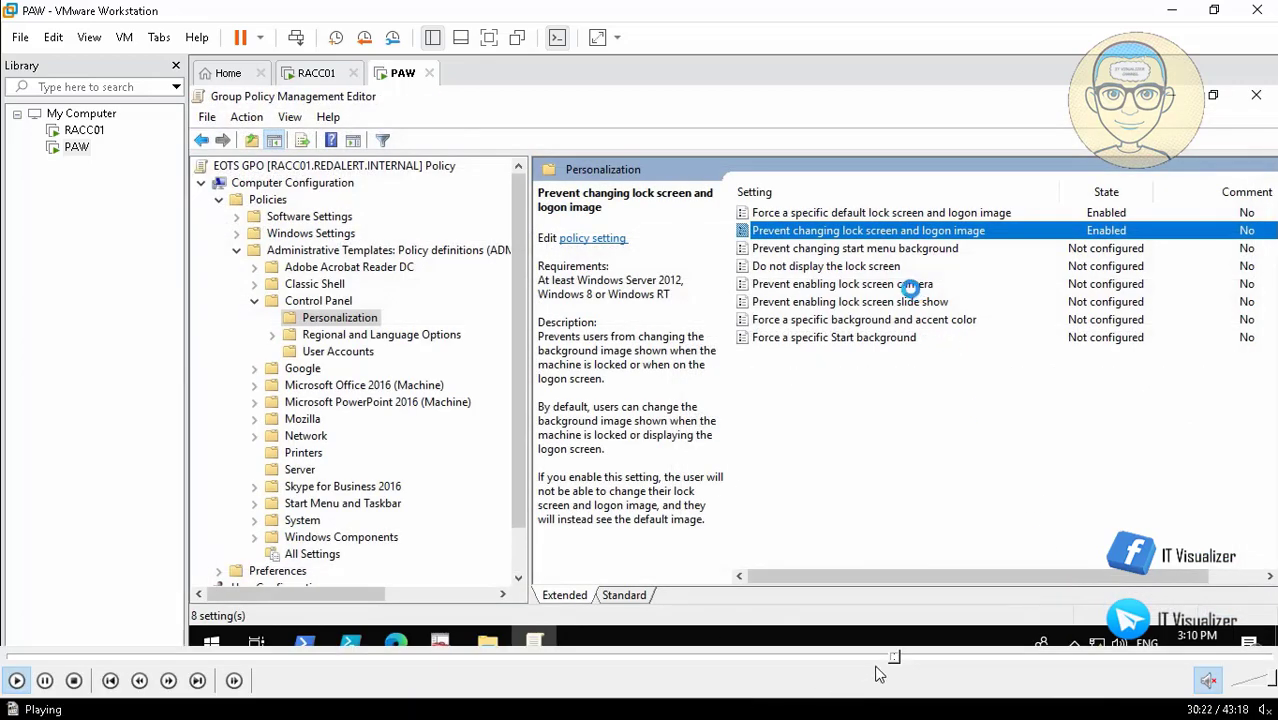
left_click(905, 659)
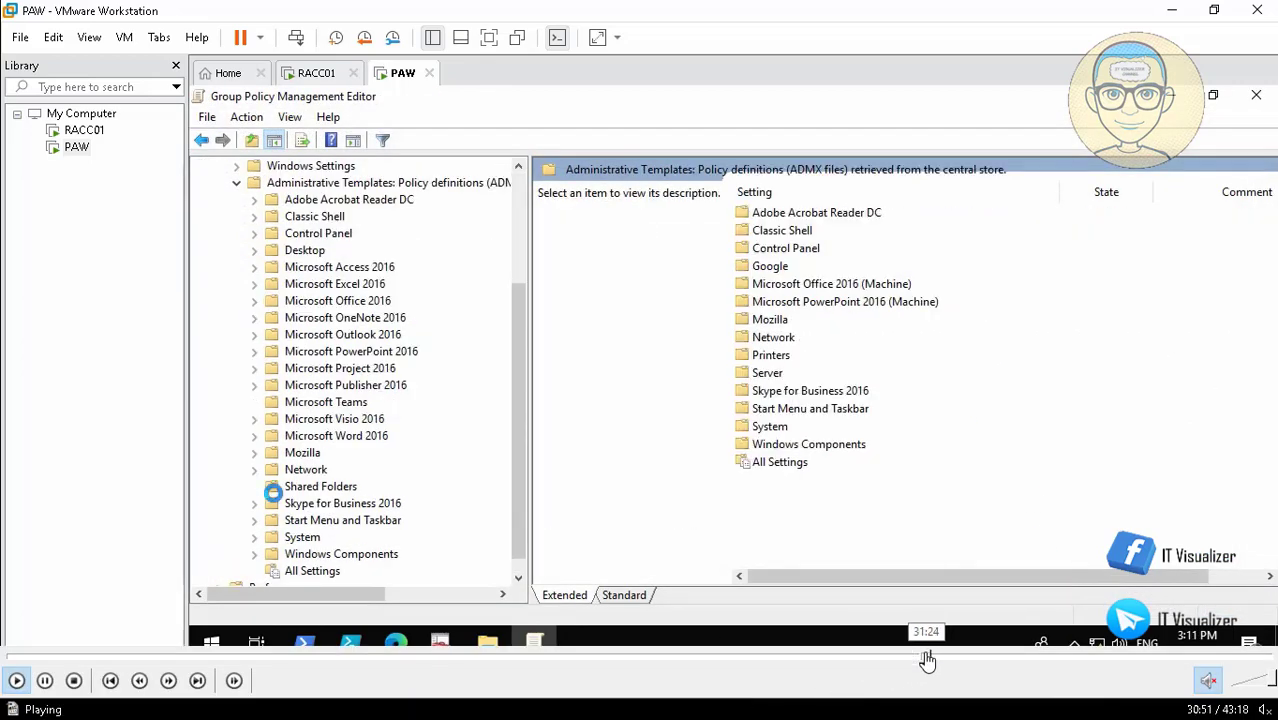
Step: Skip the video through the EOTS screen saver and wallpaper settings to the USSR lock screen policy
left_click(928, 660)
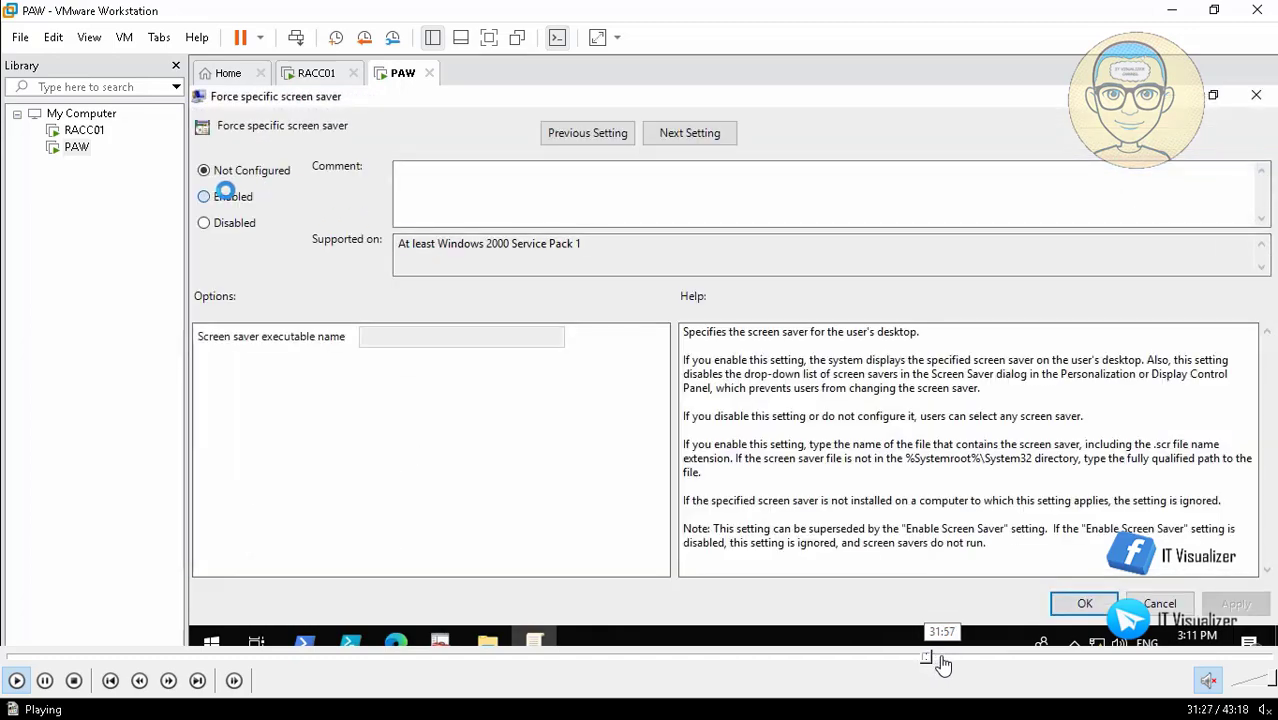
left_click(941, 660)
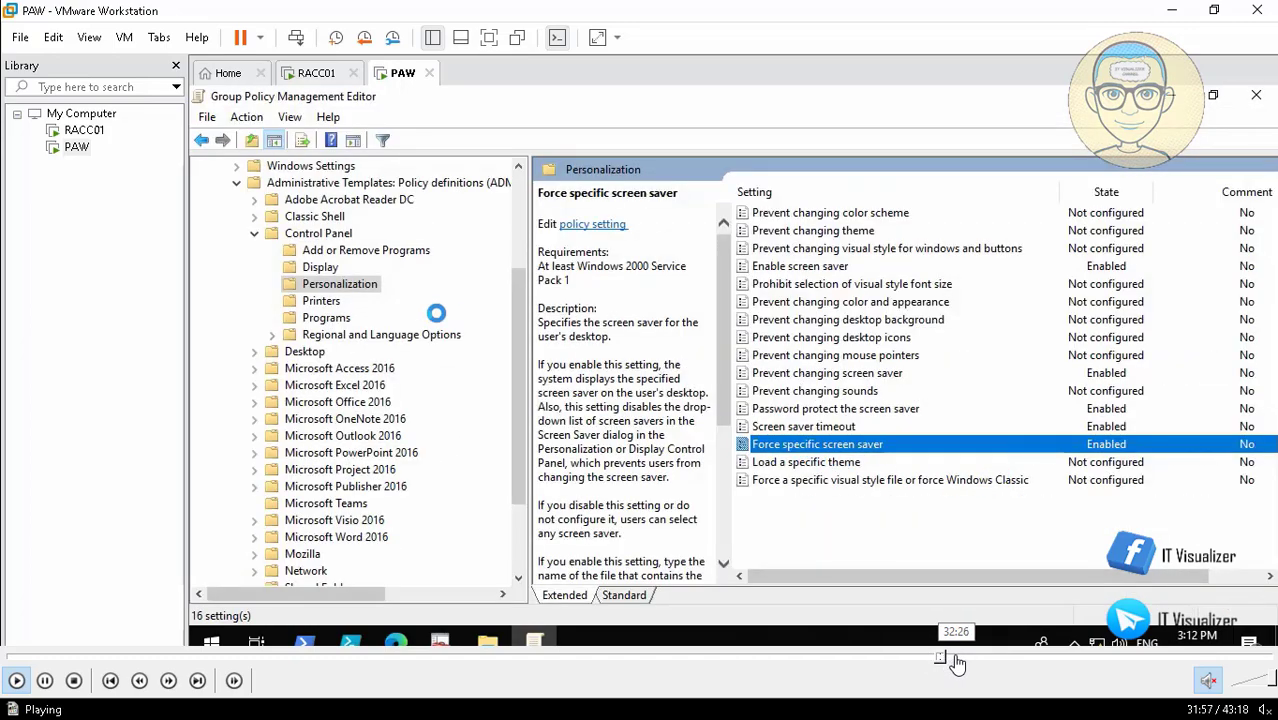
left_click(956, 660)
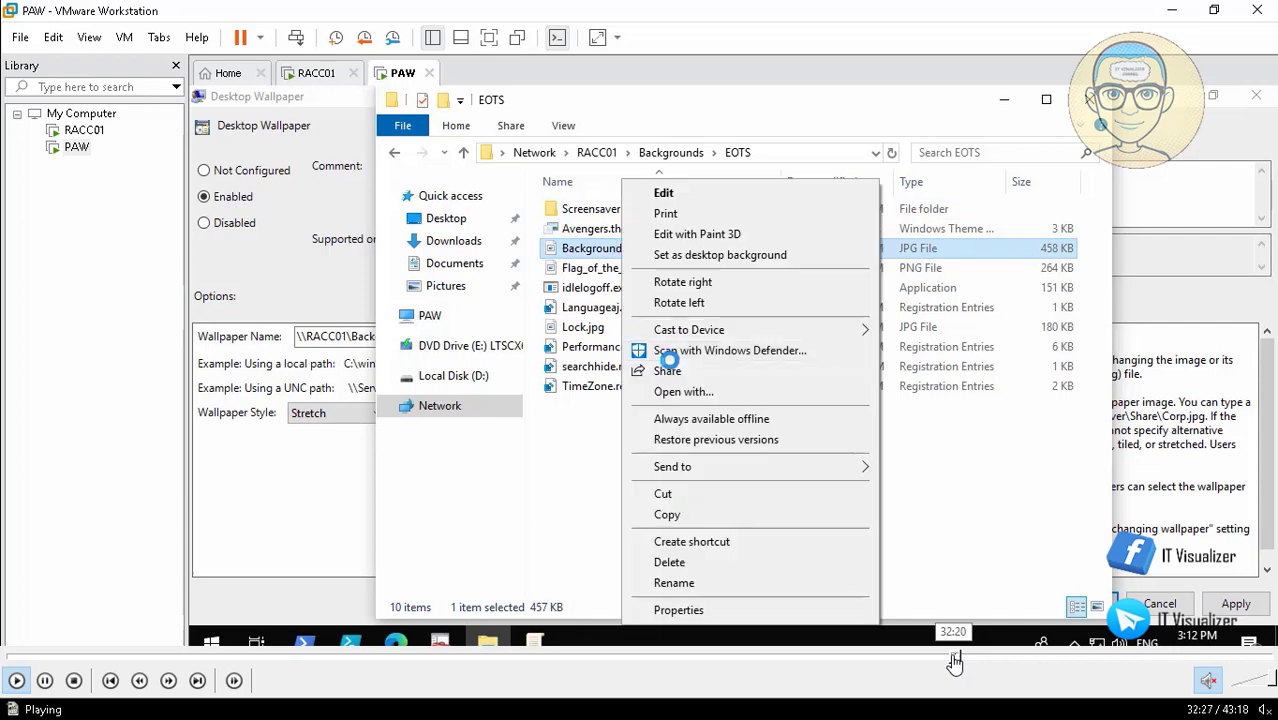
left_click(968, 660)
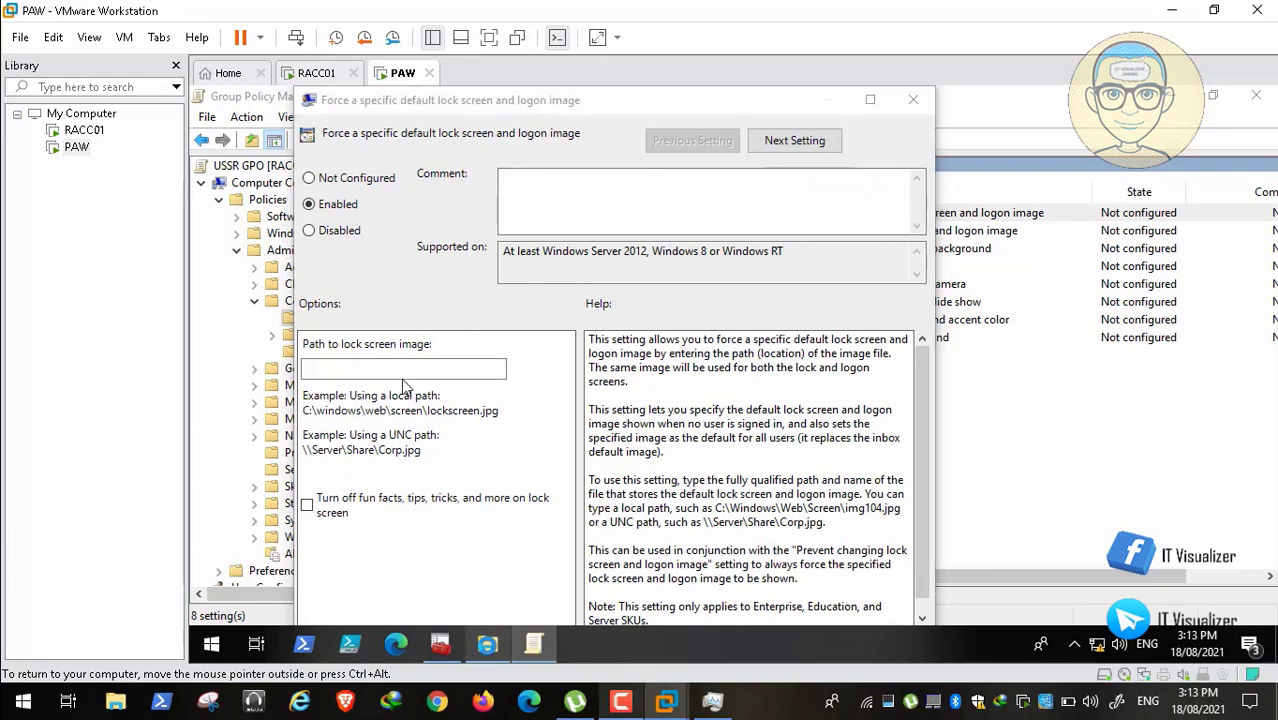
Step: Open the Backgrounds\USSR folder in Explorer and copy its \\RACC01\Backgrounds\USSR path
left_click(487, 645)
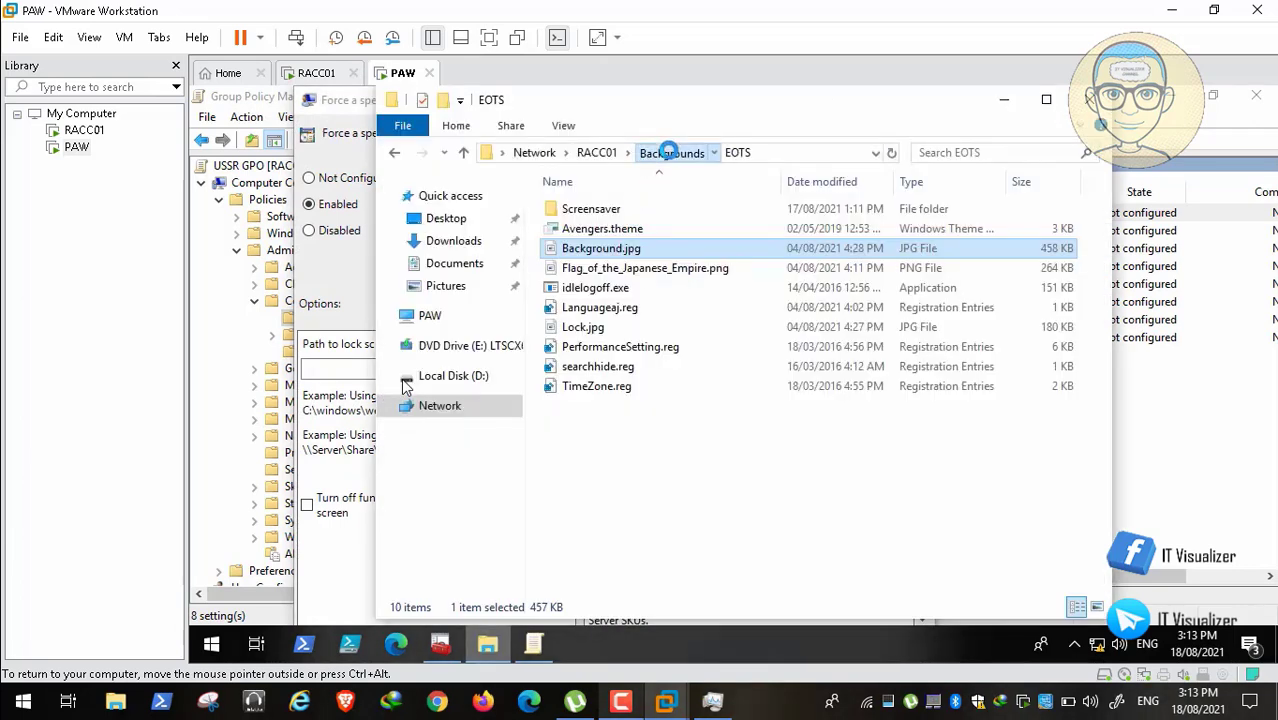
left_click(668, 152)
left_click(590, 249)
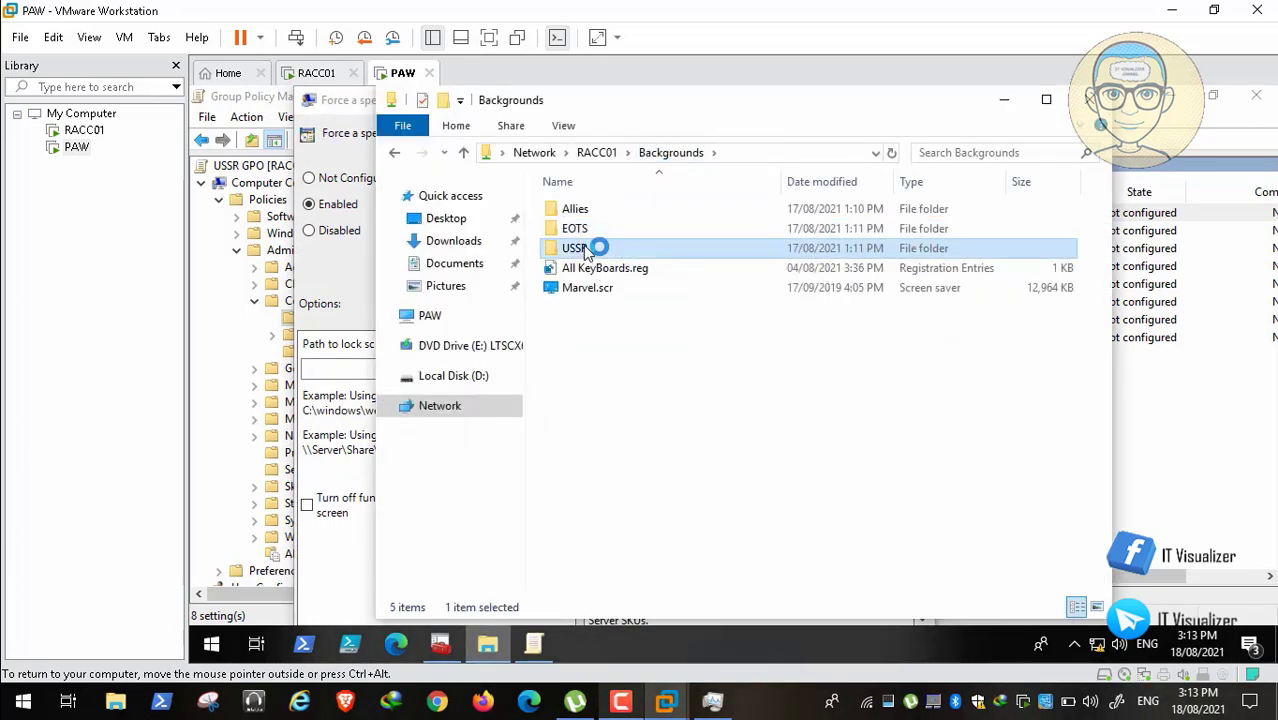
double_click(588, 250)
left_click(658, 152)
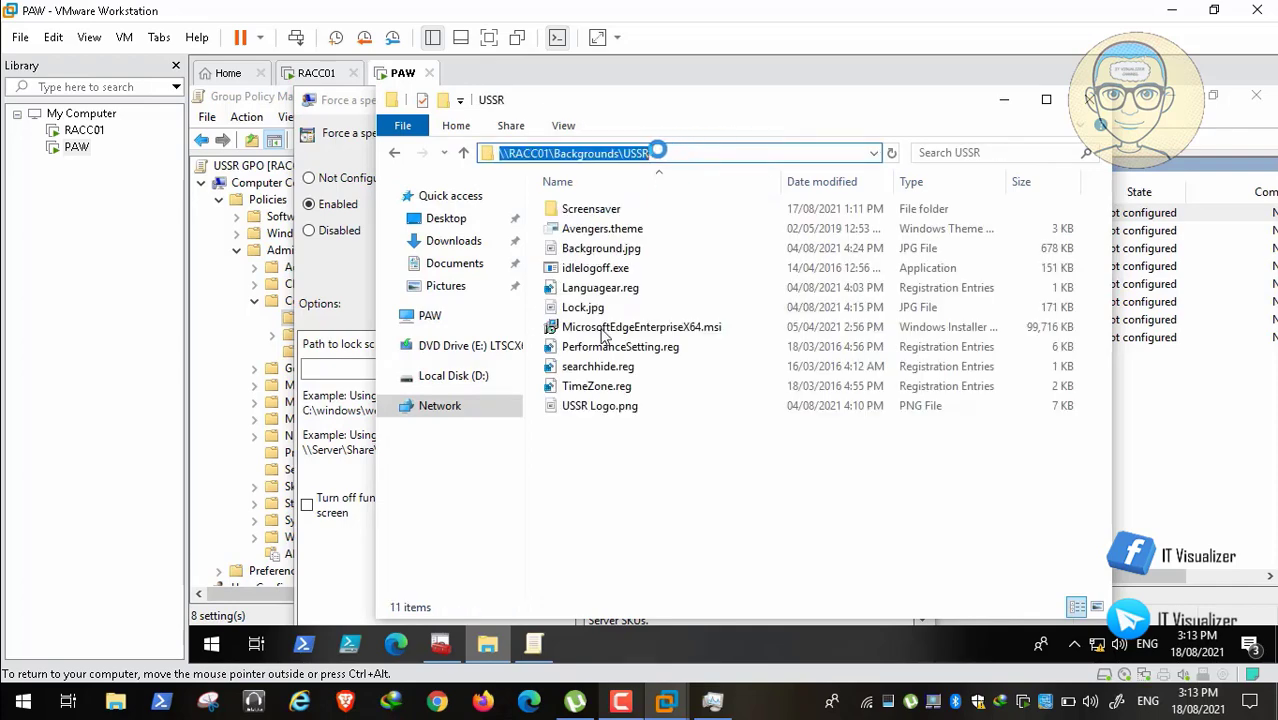
right_click(628, 152)
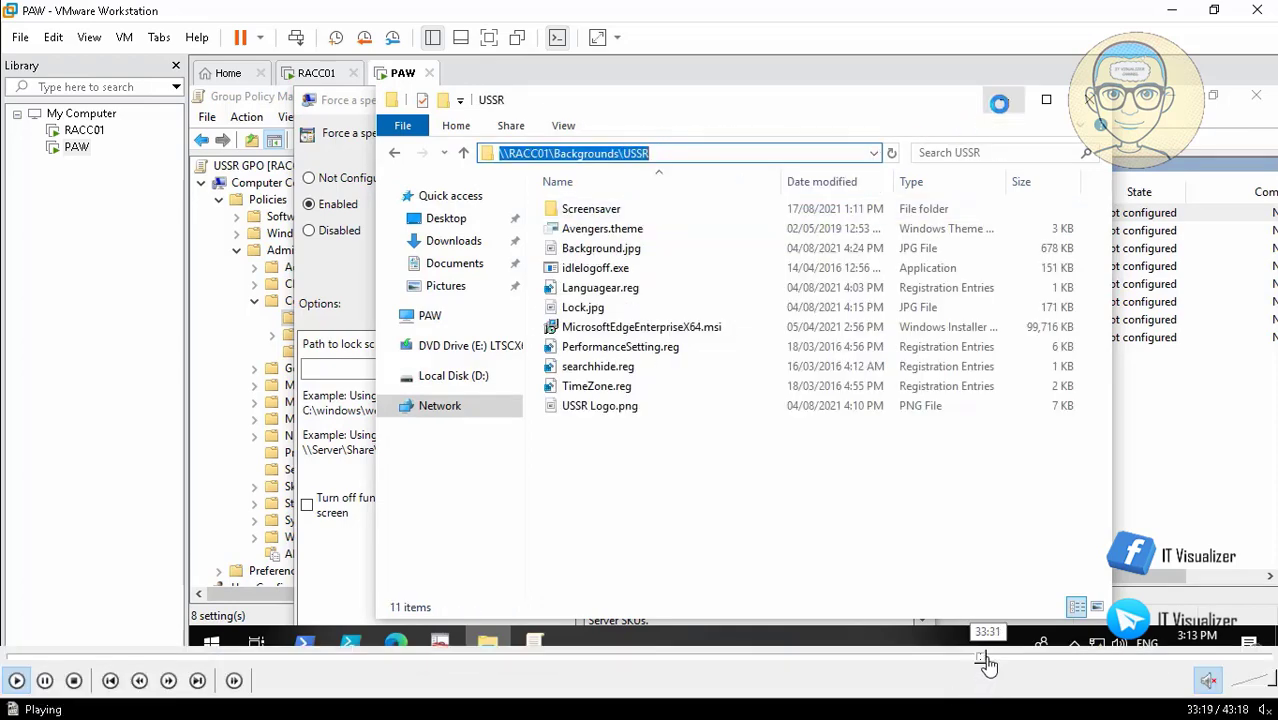
Step: Skip the video past the USSR lock screen and Marvel.scr screen saver settings to the console closing
left_click(990, 658)
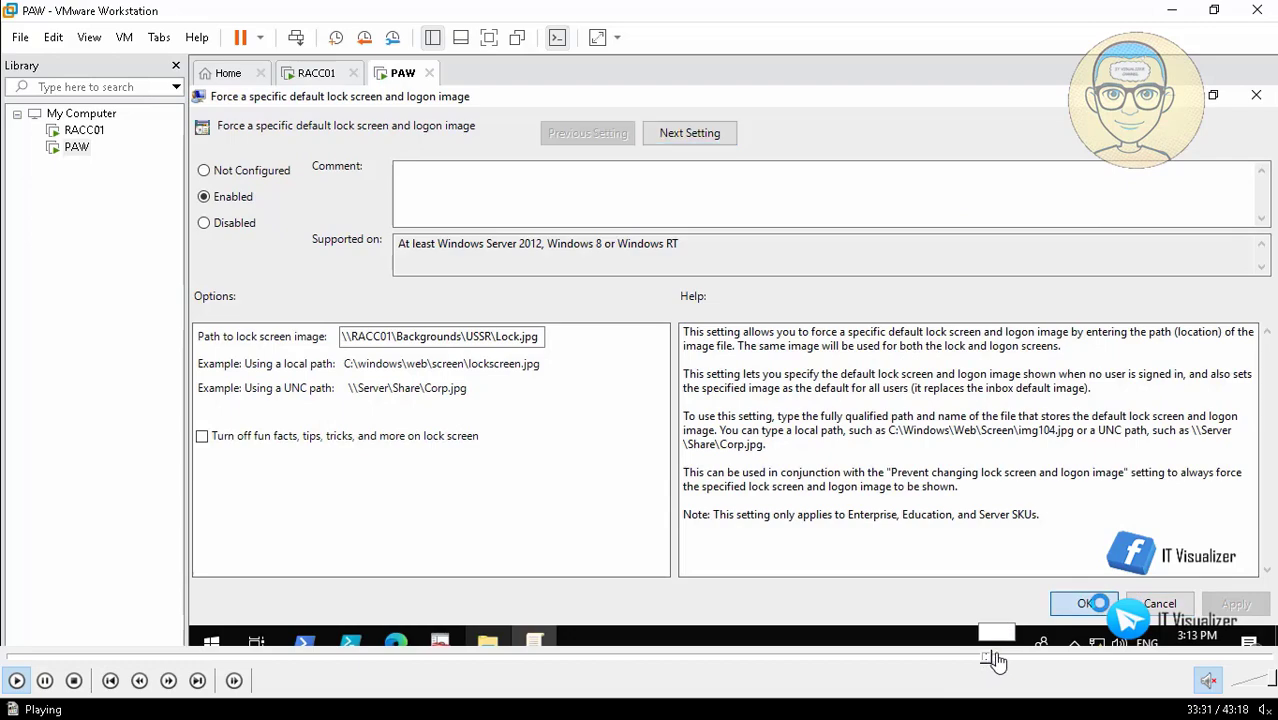
left_click(1008, 659)
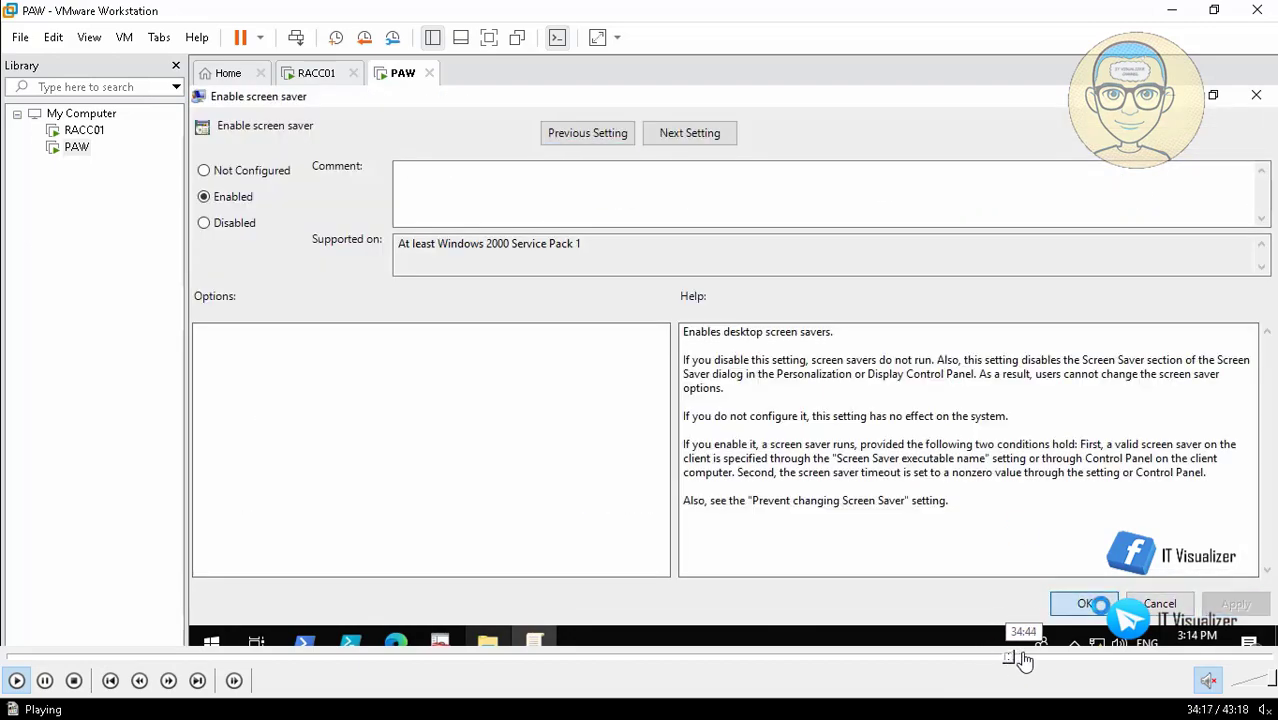
left_click(1022, 660)
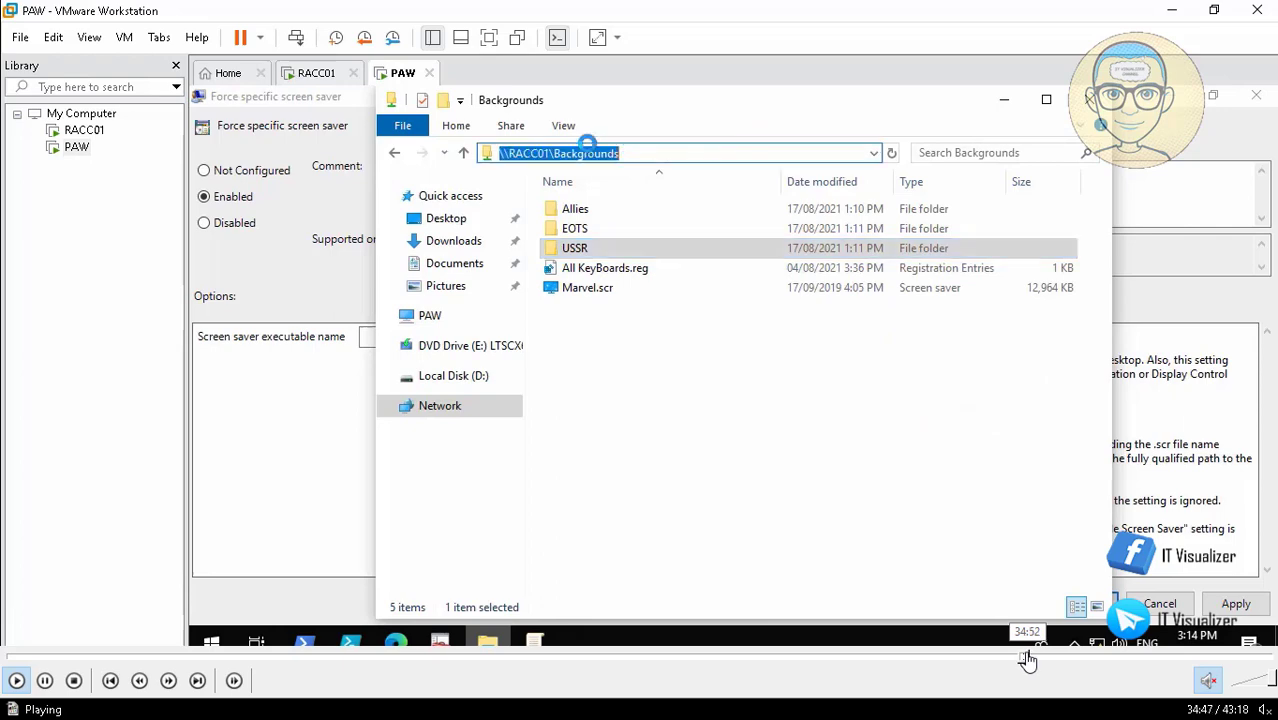
left_click(1029, 660)
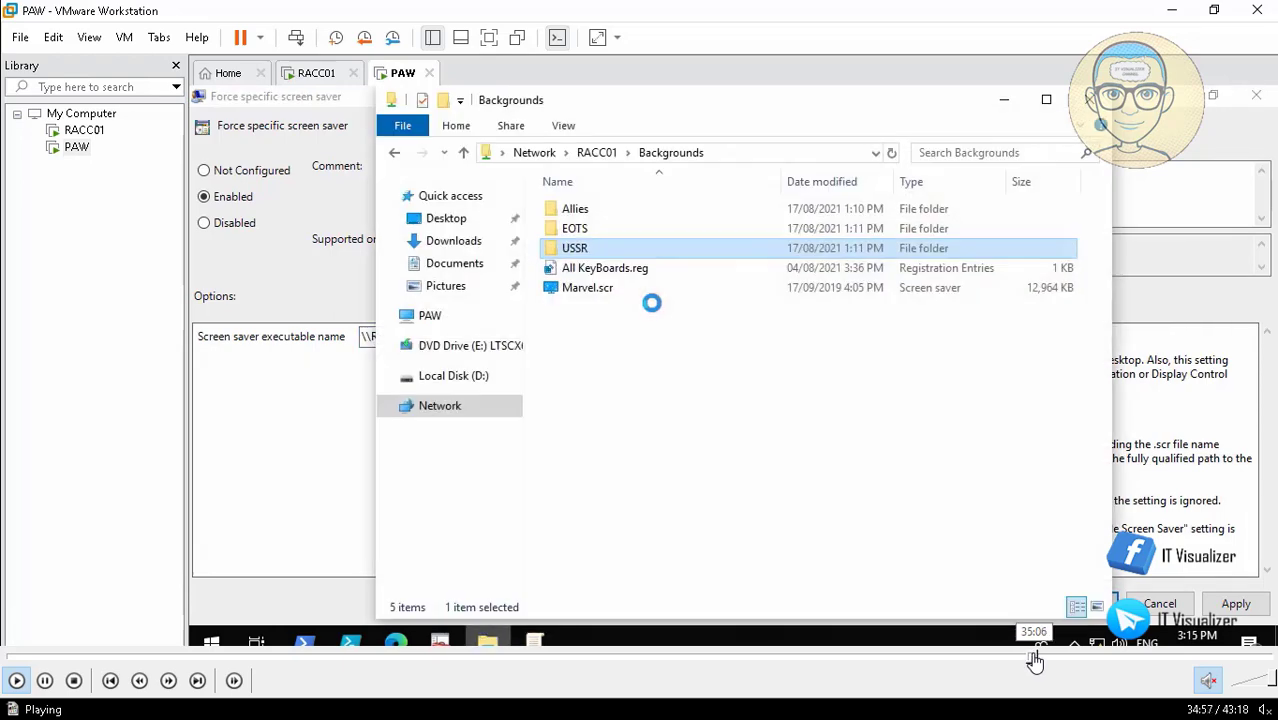
left_click(1034, 660)
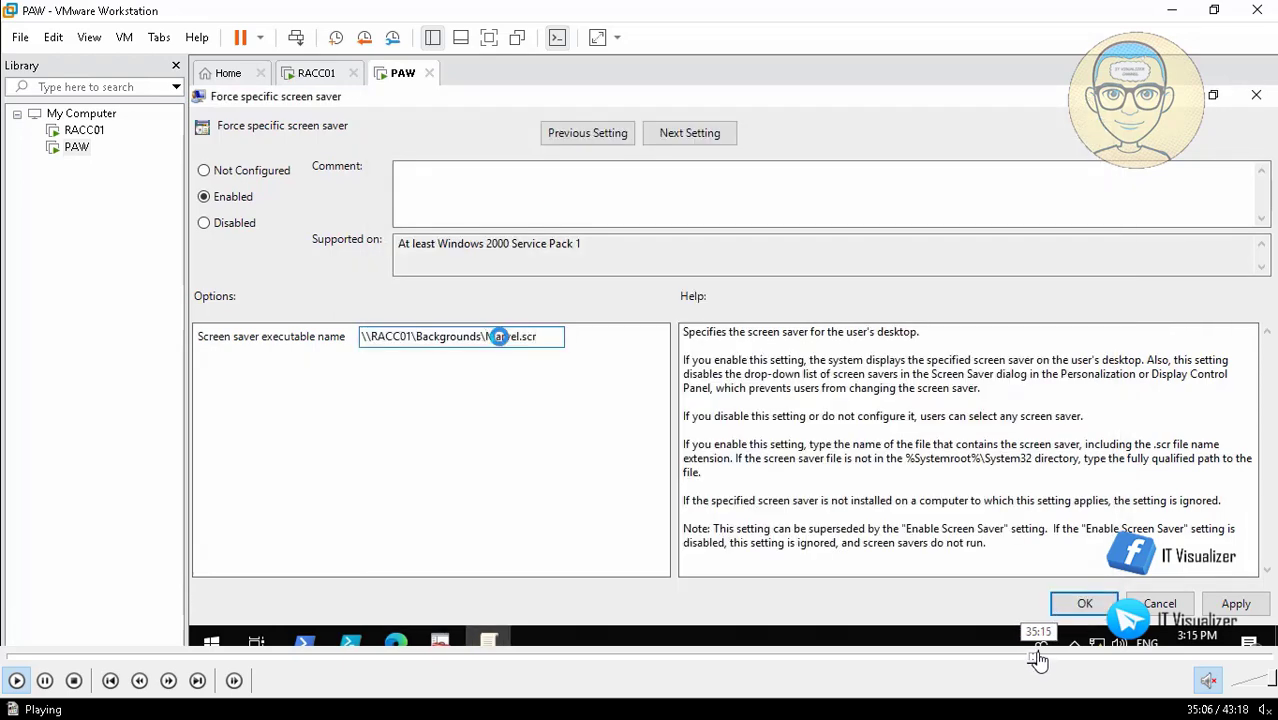
left_click(1037, 660)
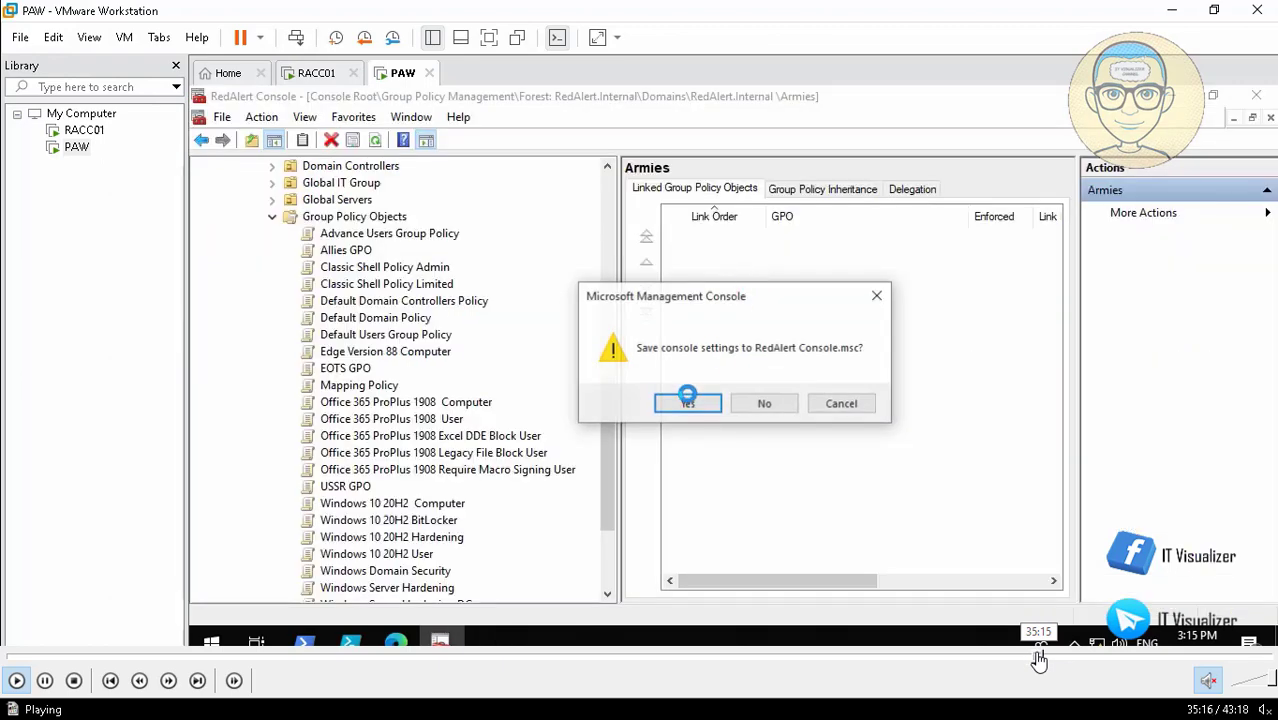
Step: Send Ctrl+Alt+Del to the PAW VM and acknowledge The Red Alert Zone logon notice
left_click(1036, 660)
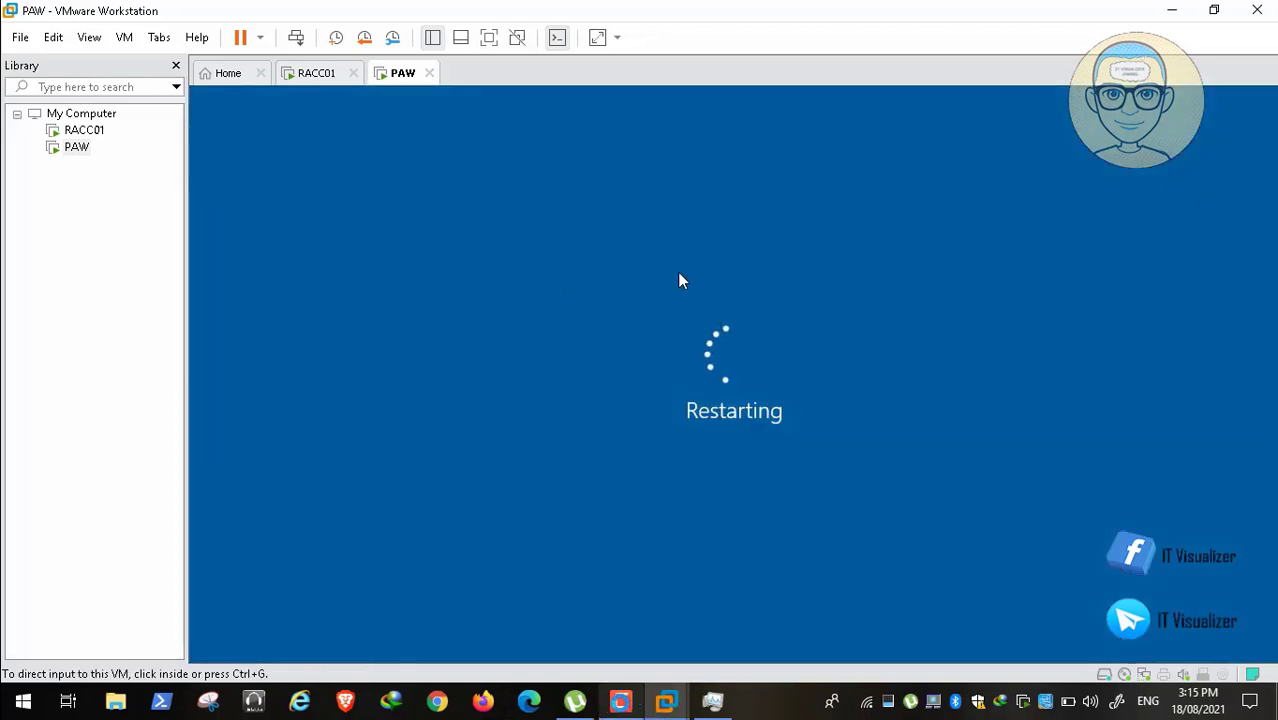
left_click(621, 701)
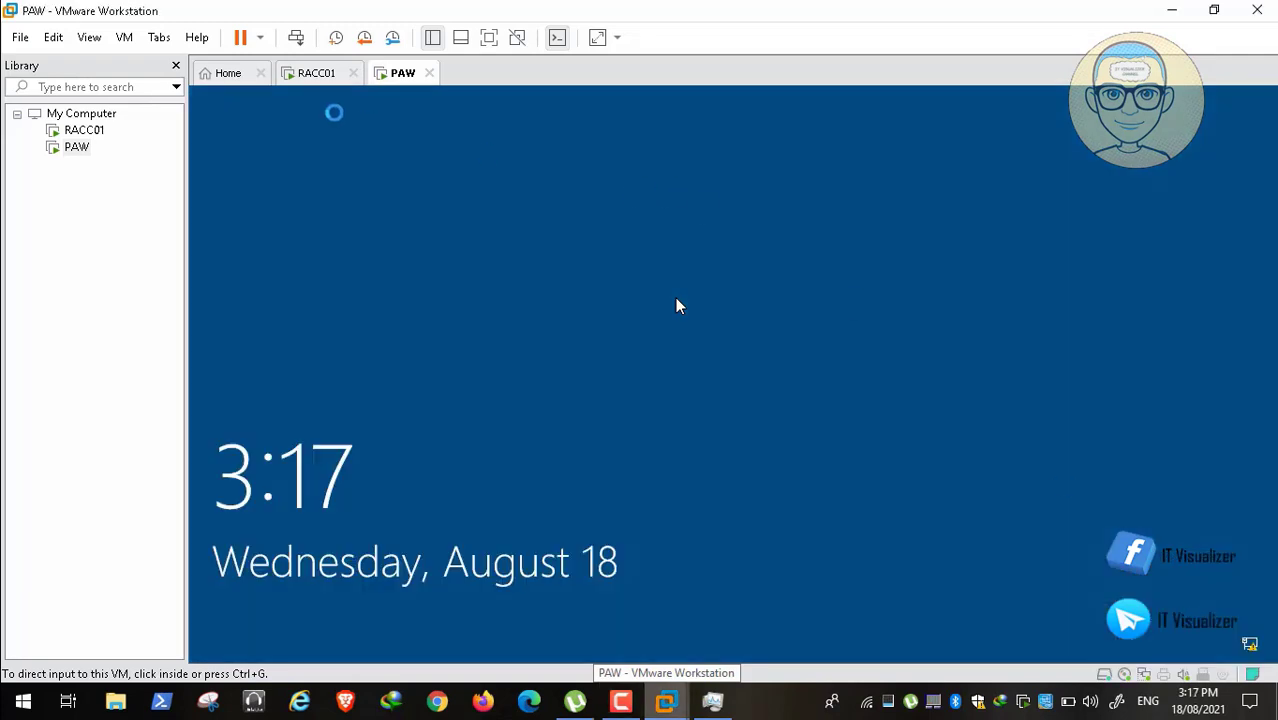
left_click(297, 37)
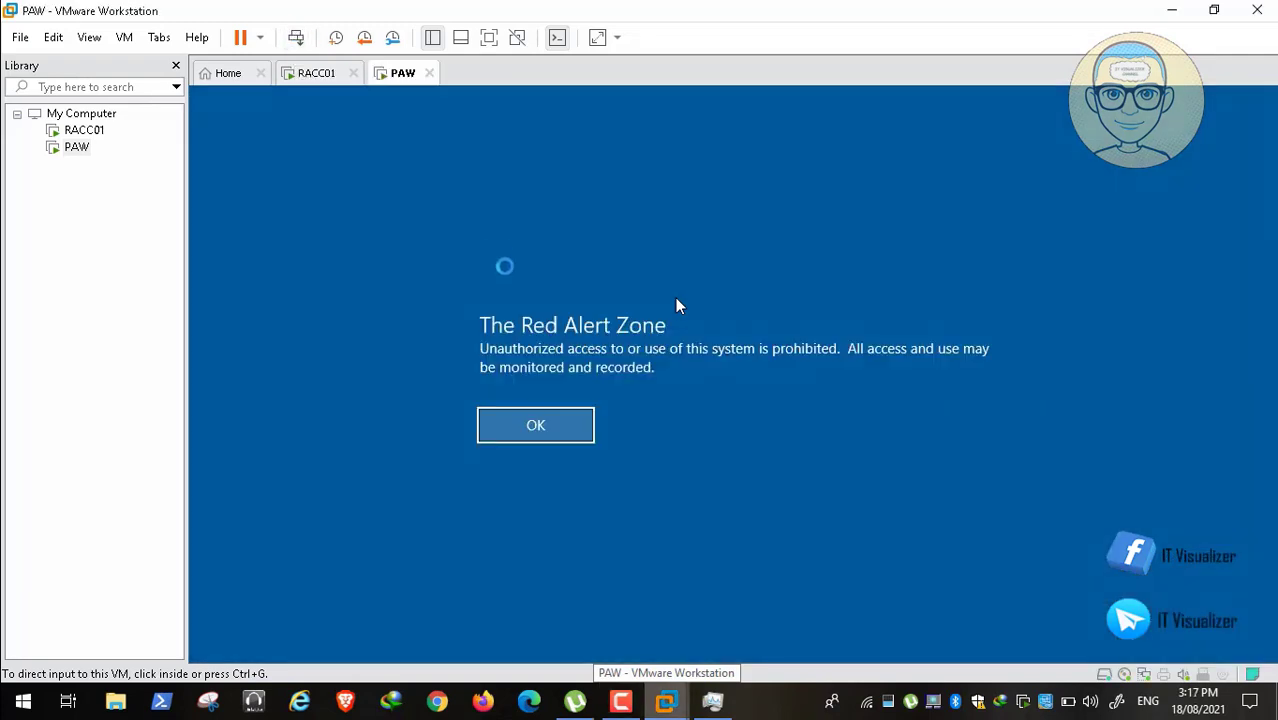
left_click(543, 428)
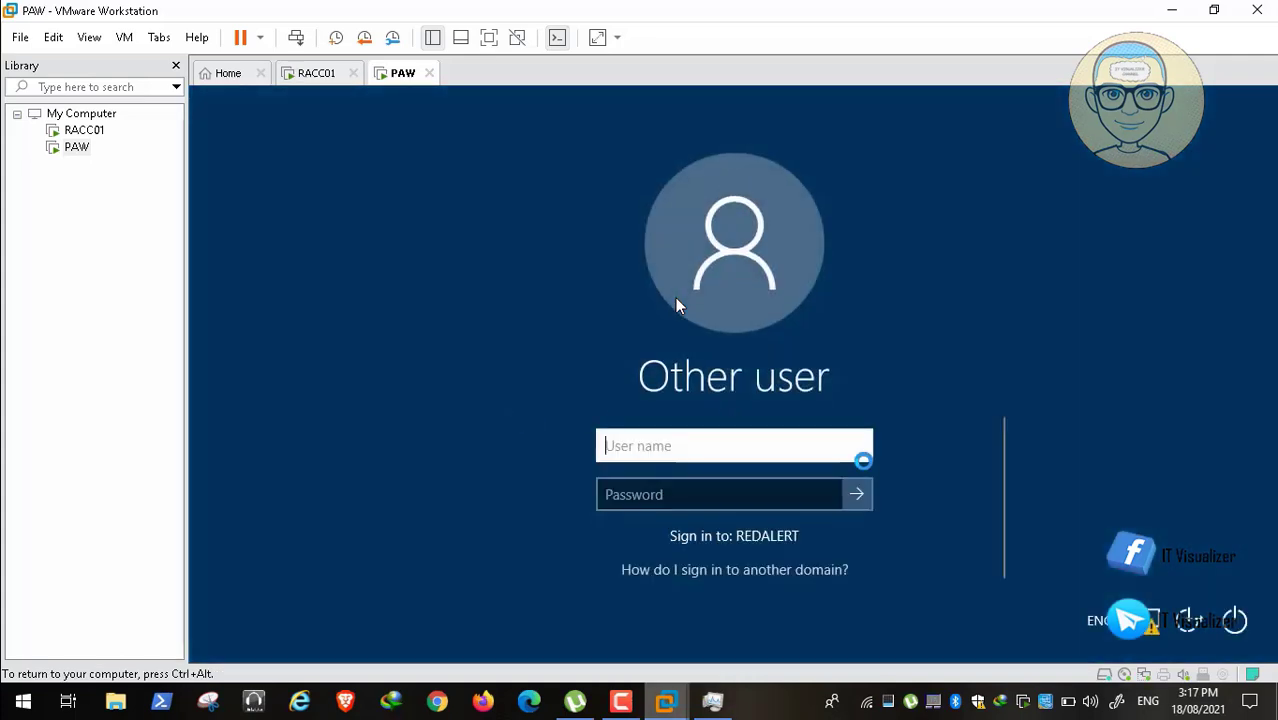
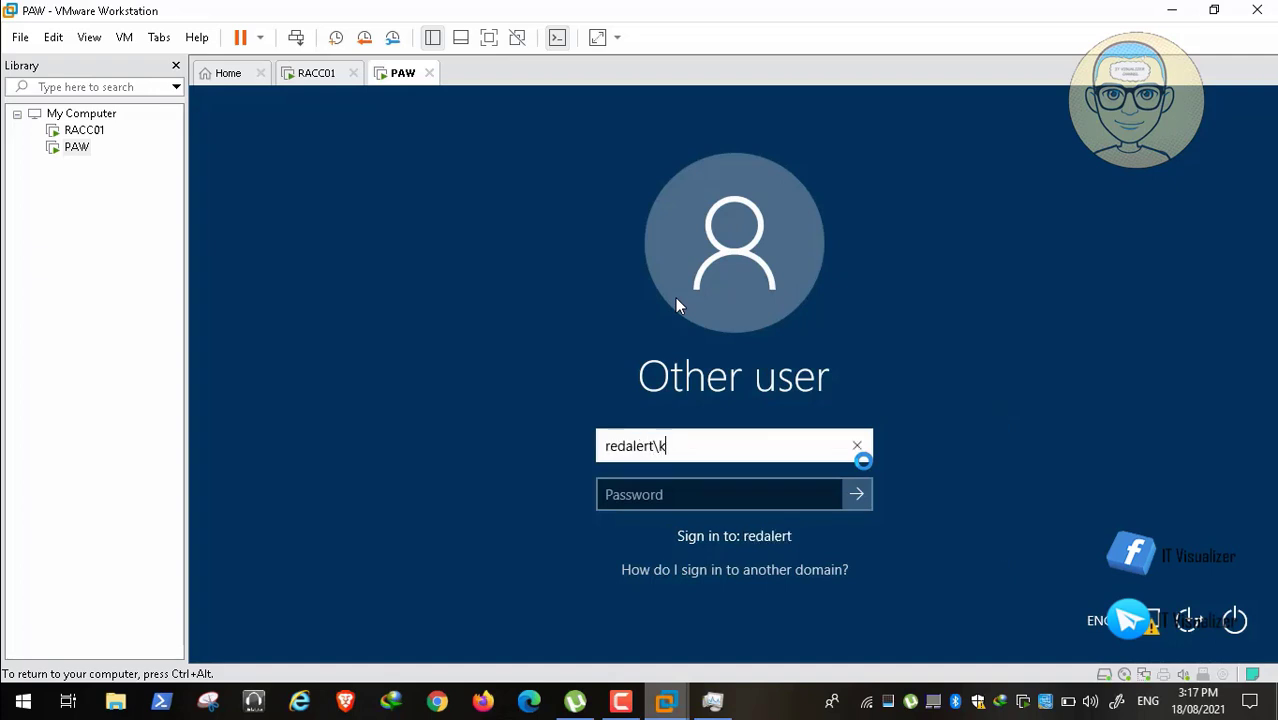
Step: Sign in to the PAW VM with the REDALERT domain user's name and password, skipping past the Welcome screen
key("Tab")
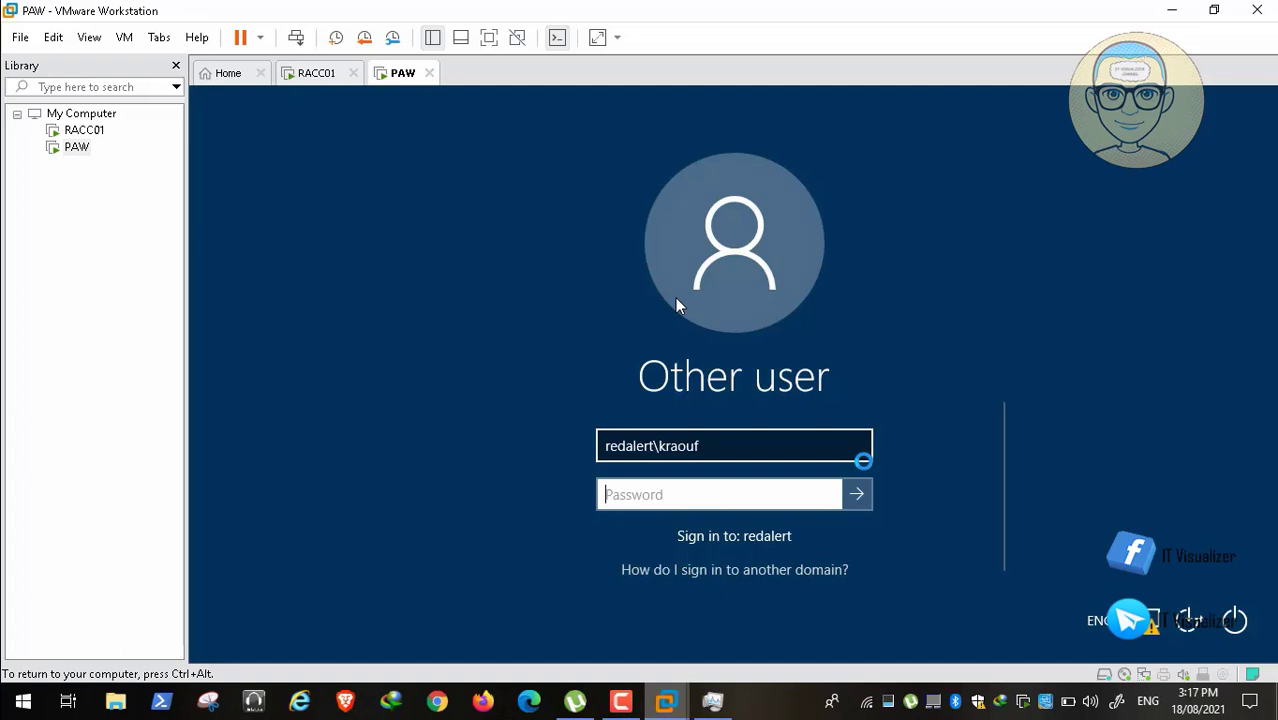
type("P@ssw0")
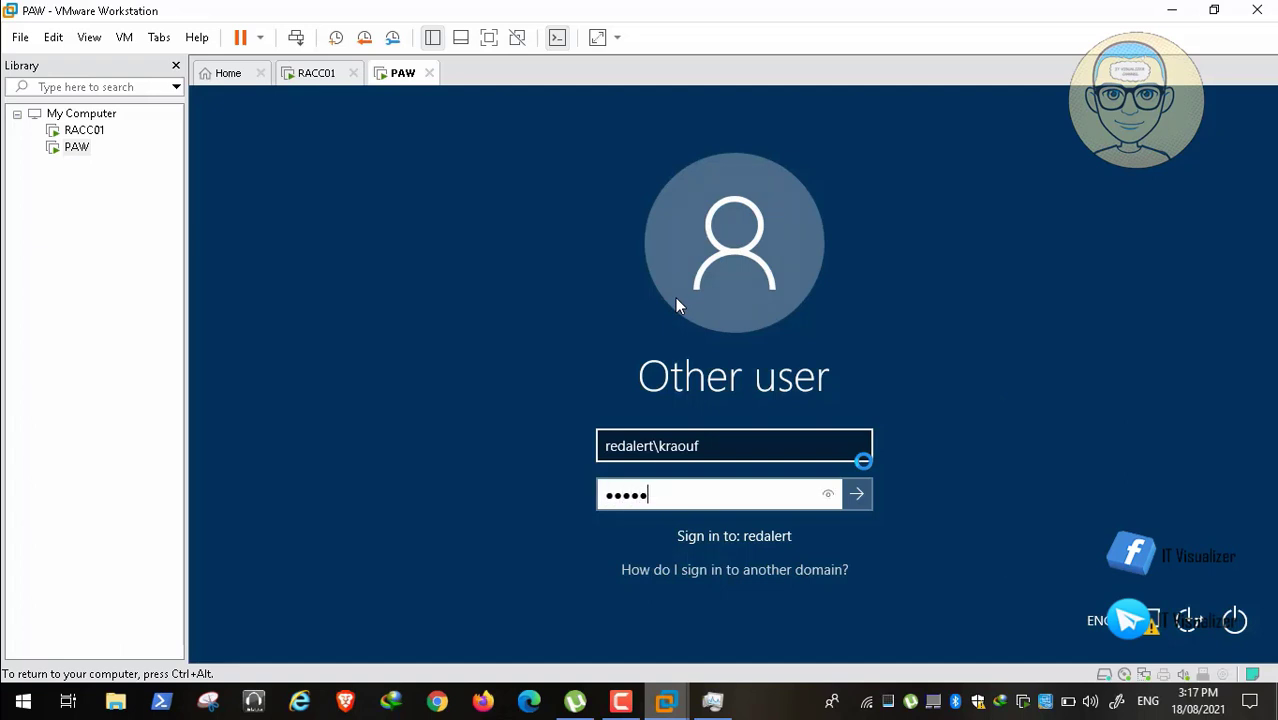
type("rd12")
key("Return")
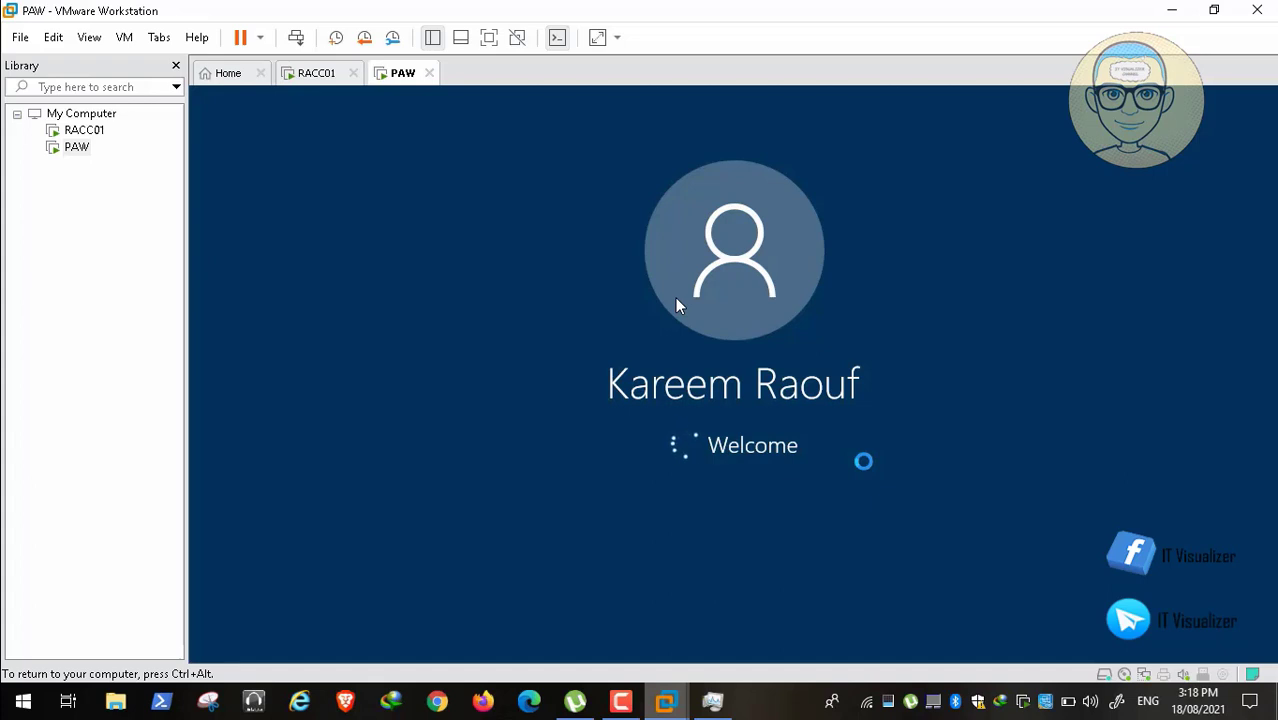
mouse_move(888, 654)
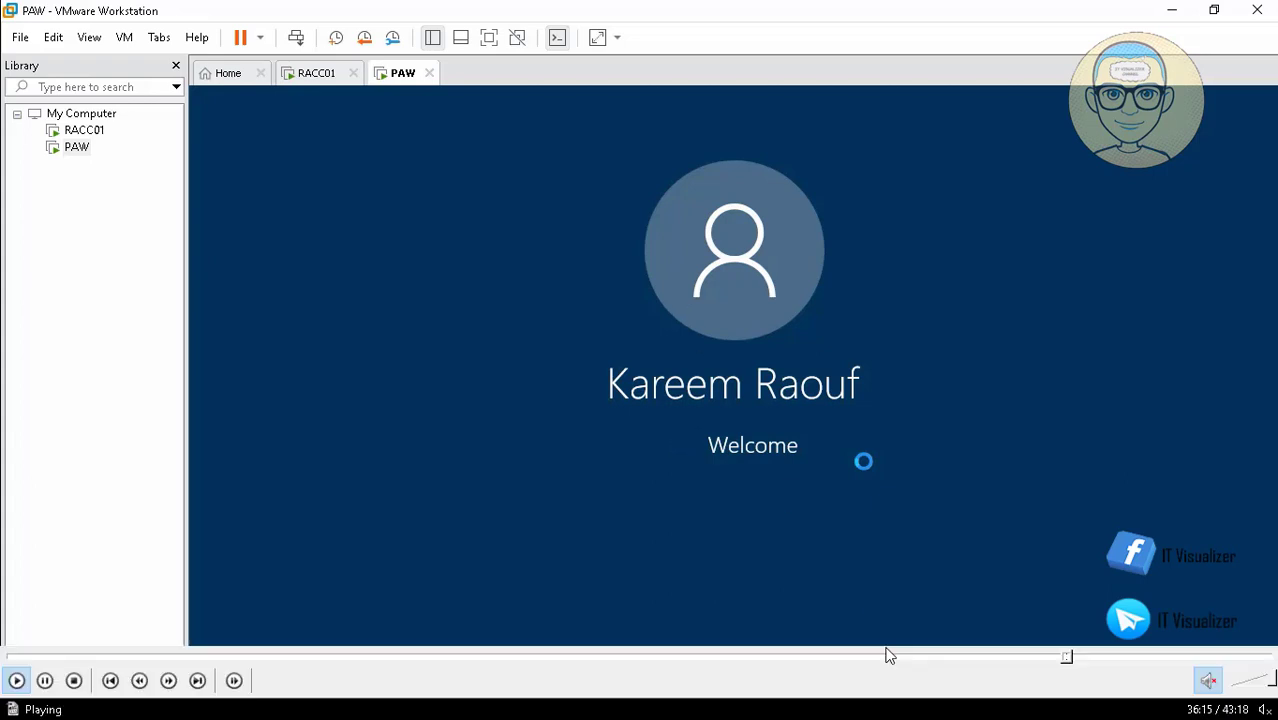
left_click(1071, 657)
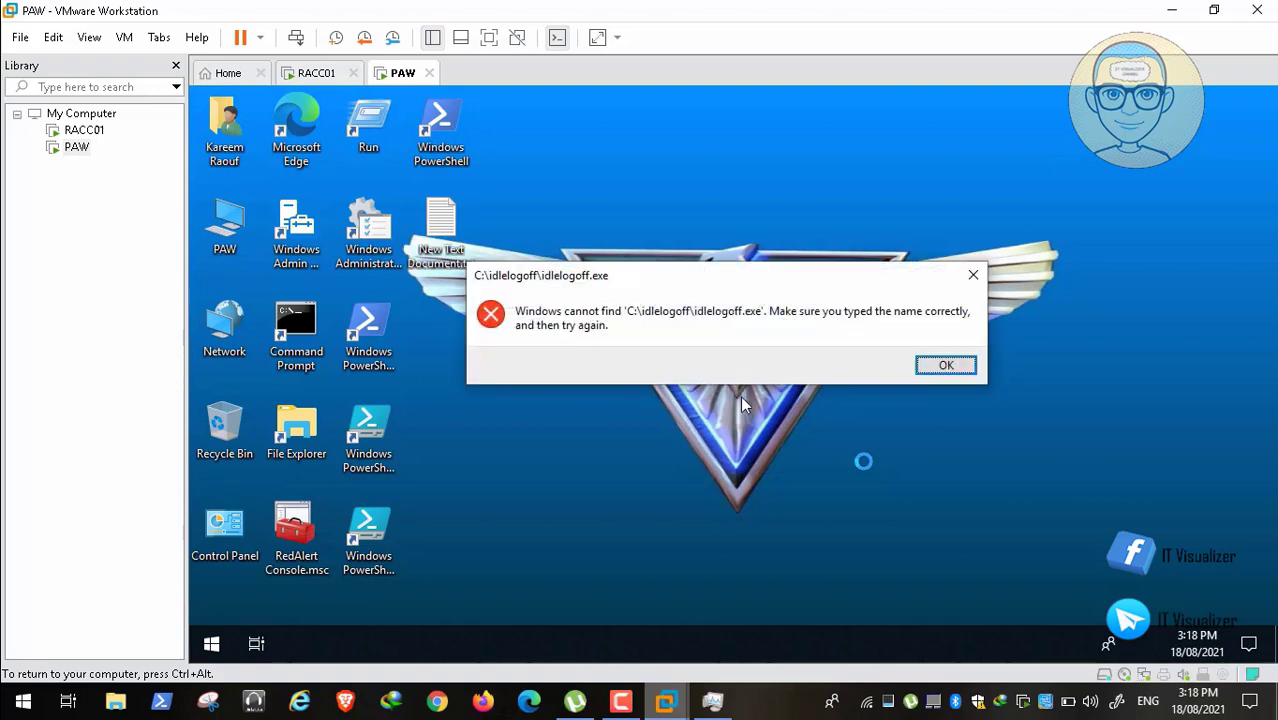
Step: Dismiss the idlelogoff.exe error and open the RedAlert Console from the desktop
key("Return")
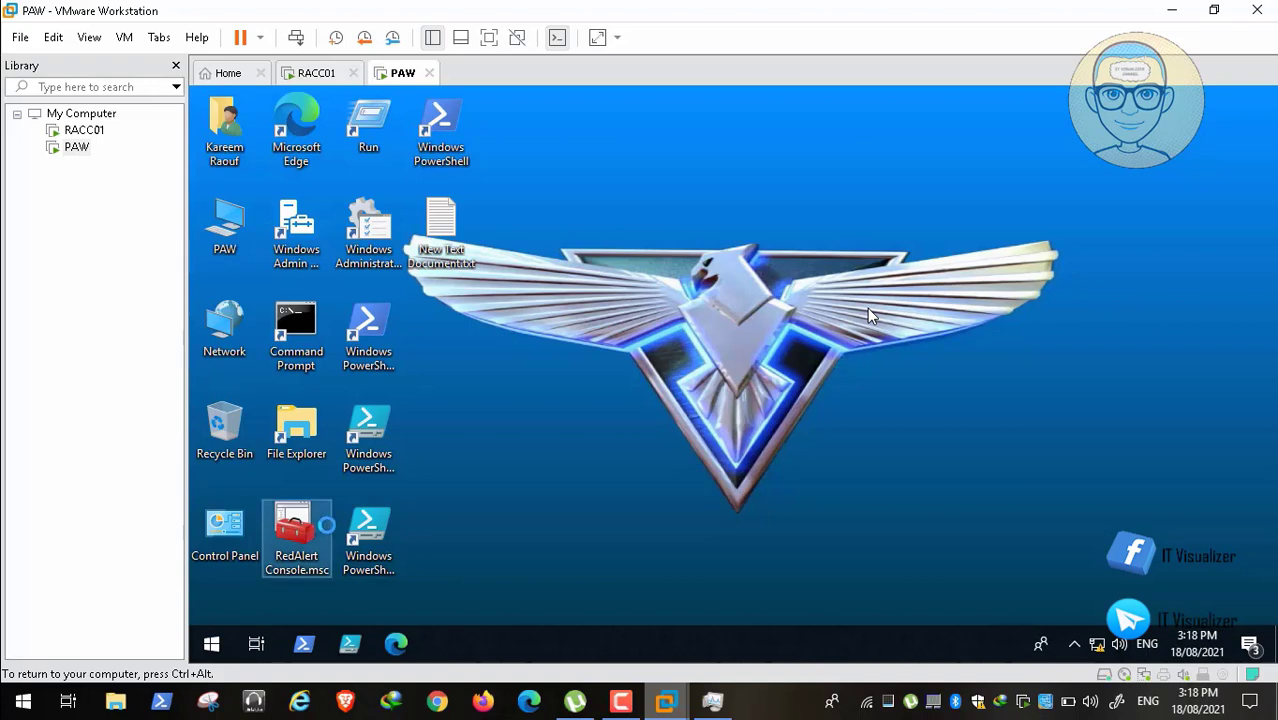
double_click(302, 526)
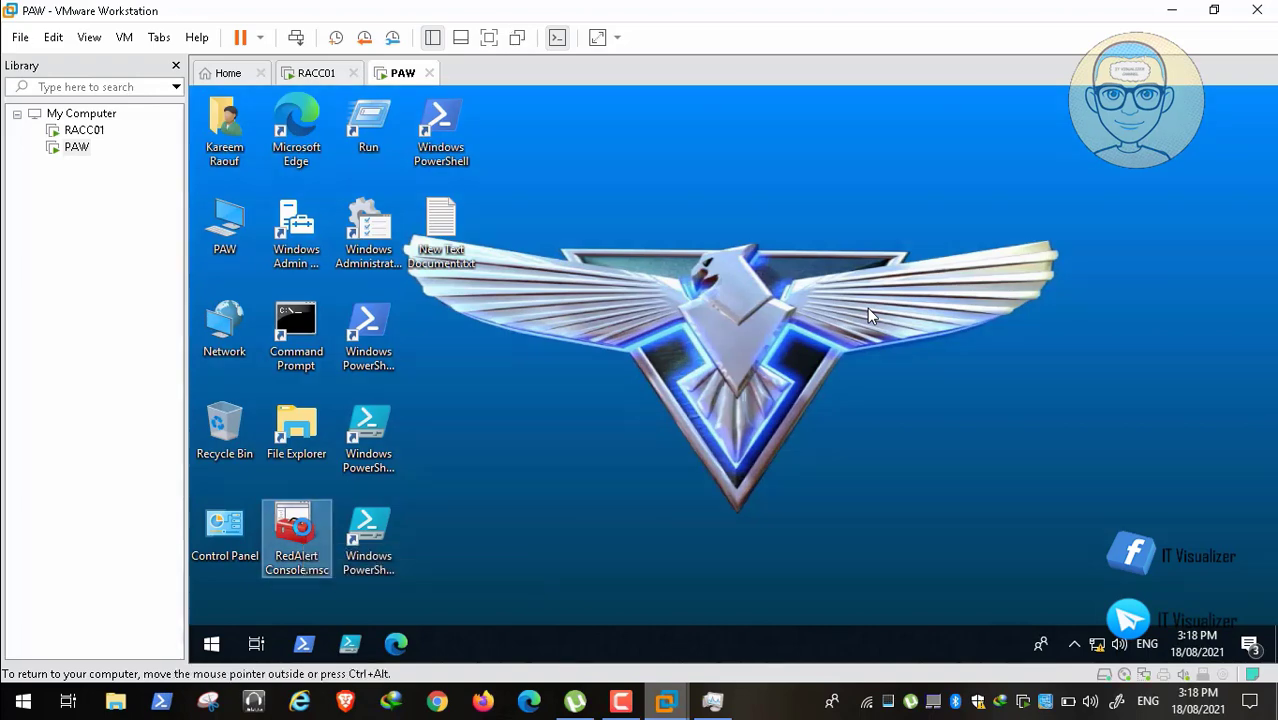
left_click(867, 308)
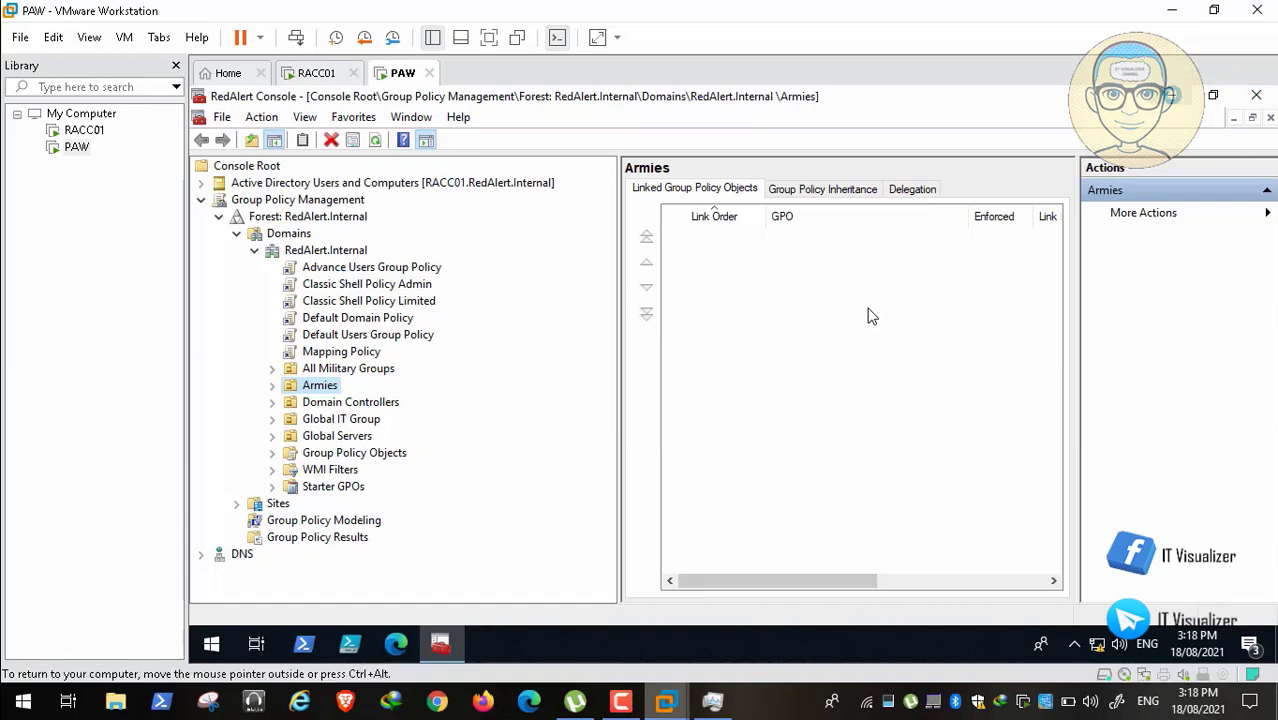
left_click(1172, 95)
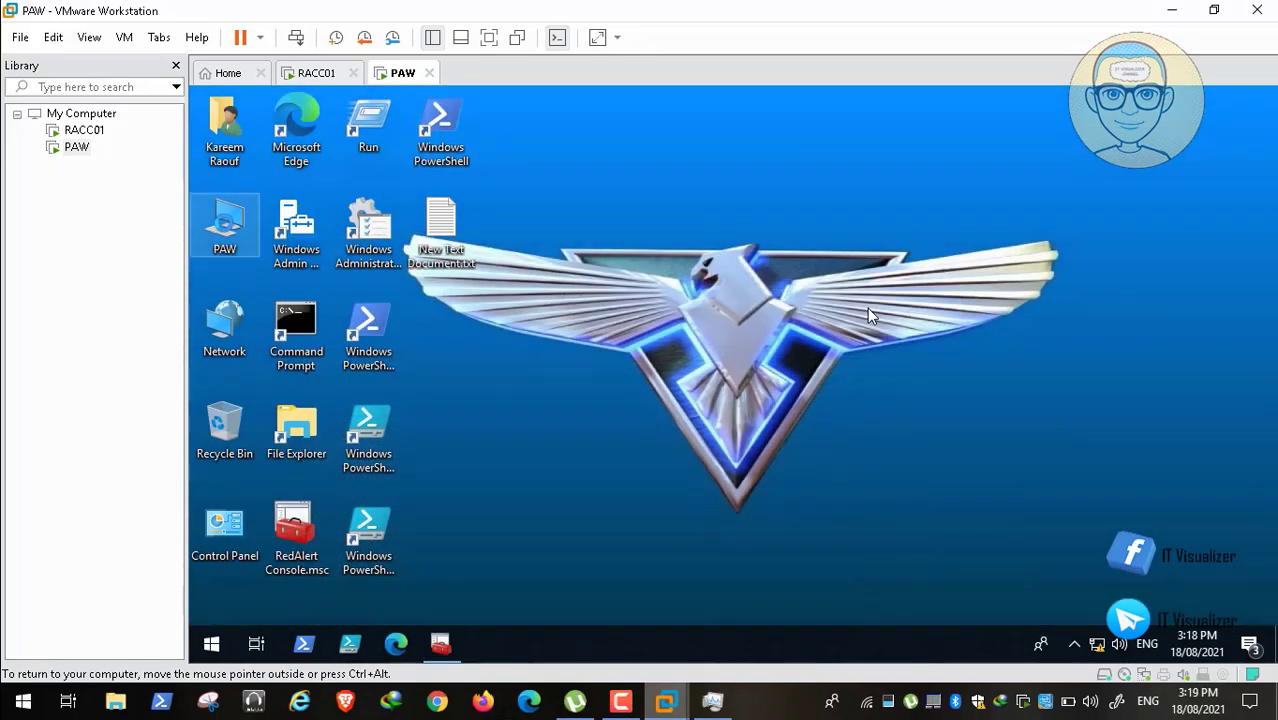
Step: Browse the PAW computer's drives, close Explorer, and switch back to the RedAlert Console
double_click(225, 223)
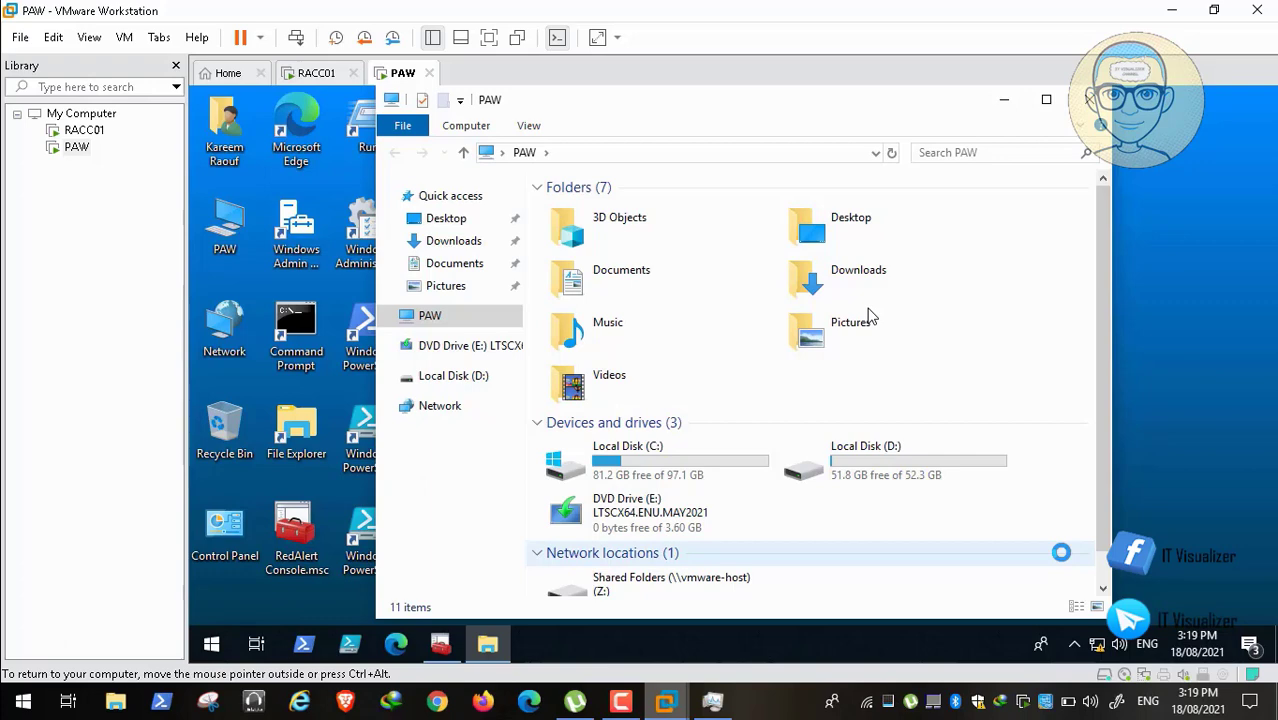
scroll(1073, 274, "down", 1)
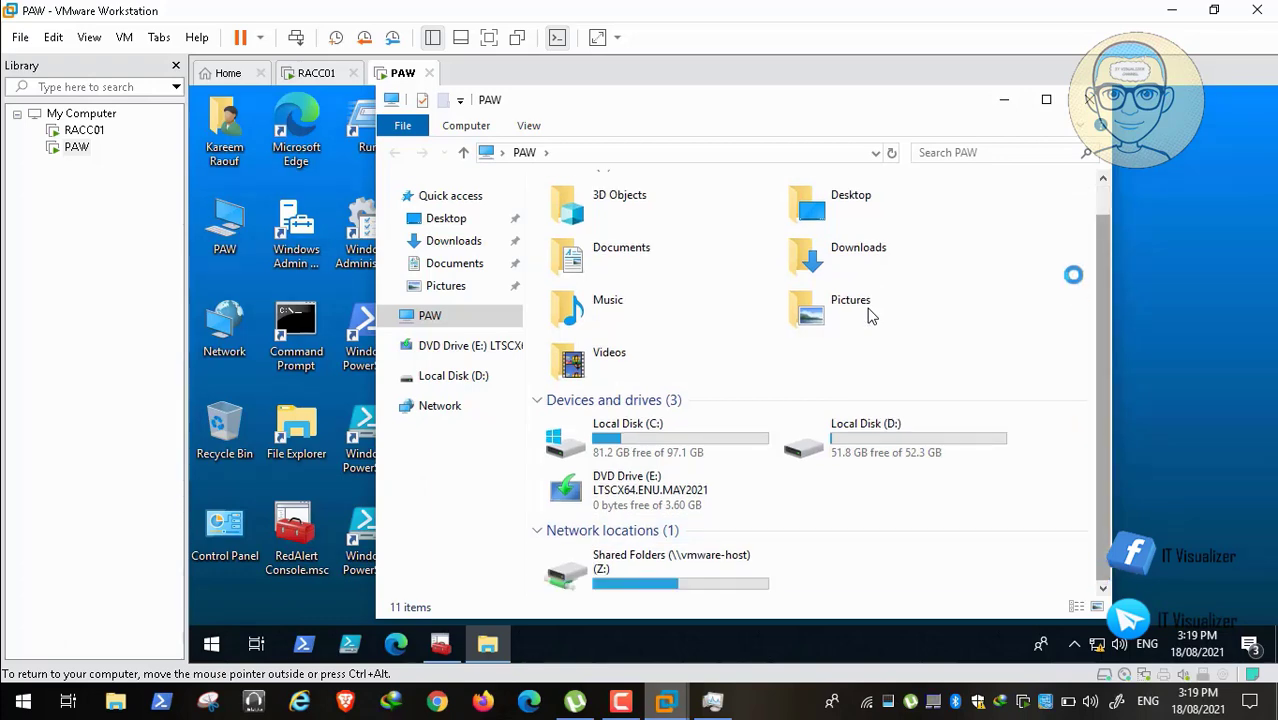
key("alt+F4")
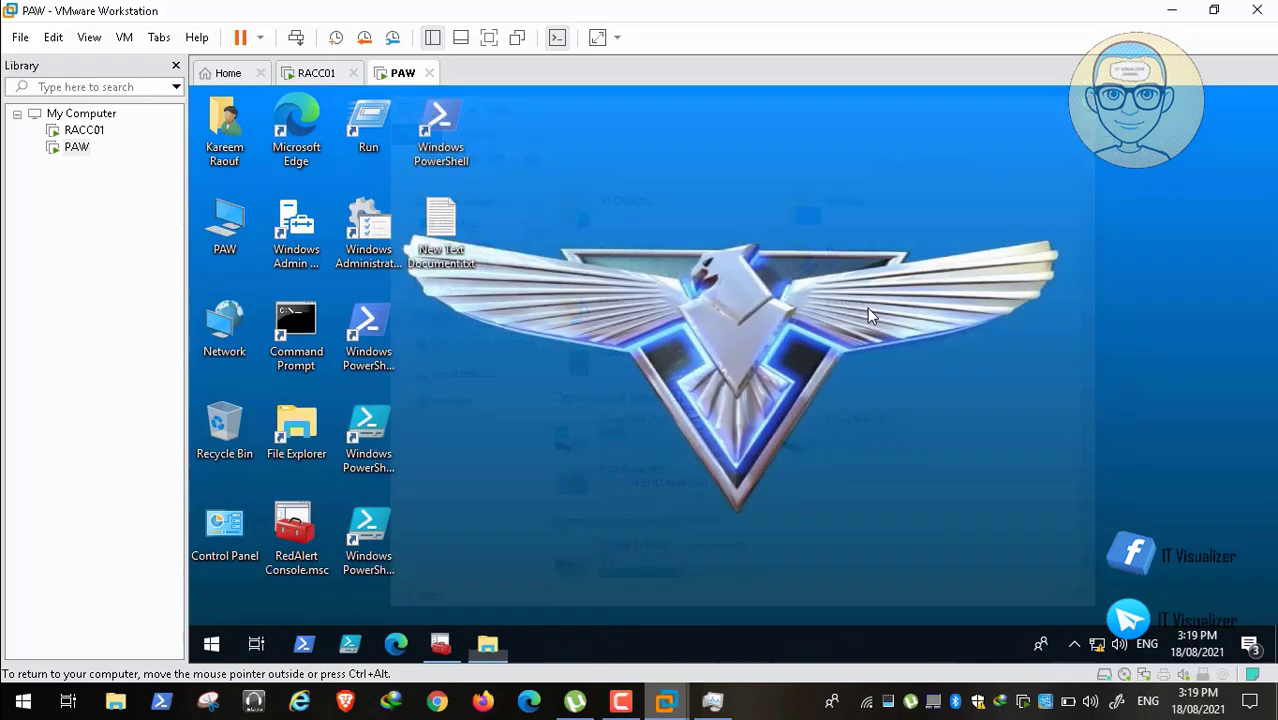
key("alt+Tab")
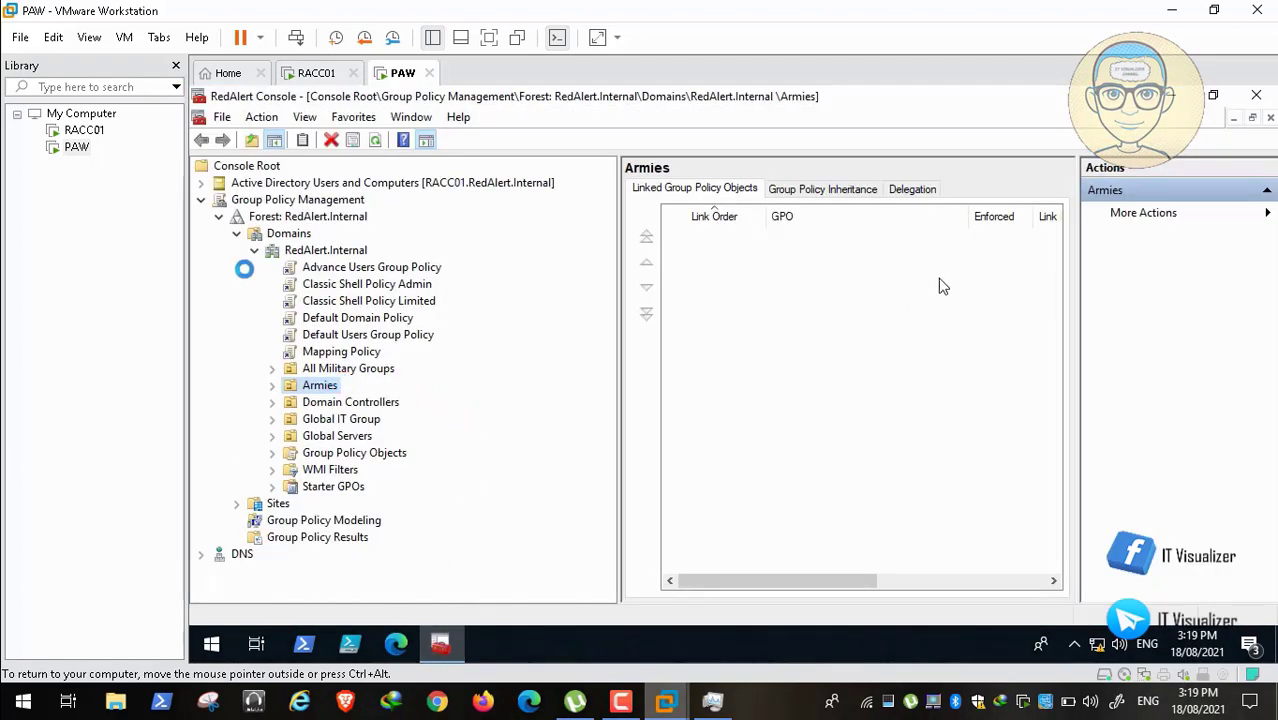
Step: Review the UN_All_Generals group members in All Military Groups, then close its properties unchanged
left_click(201, 200)
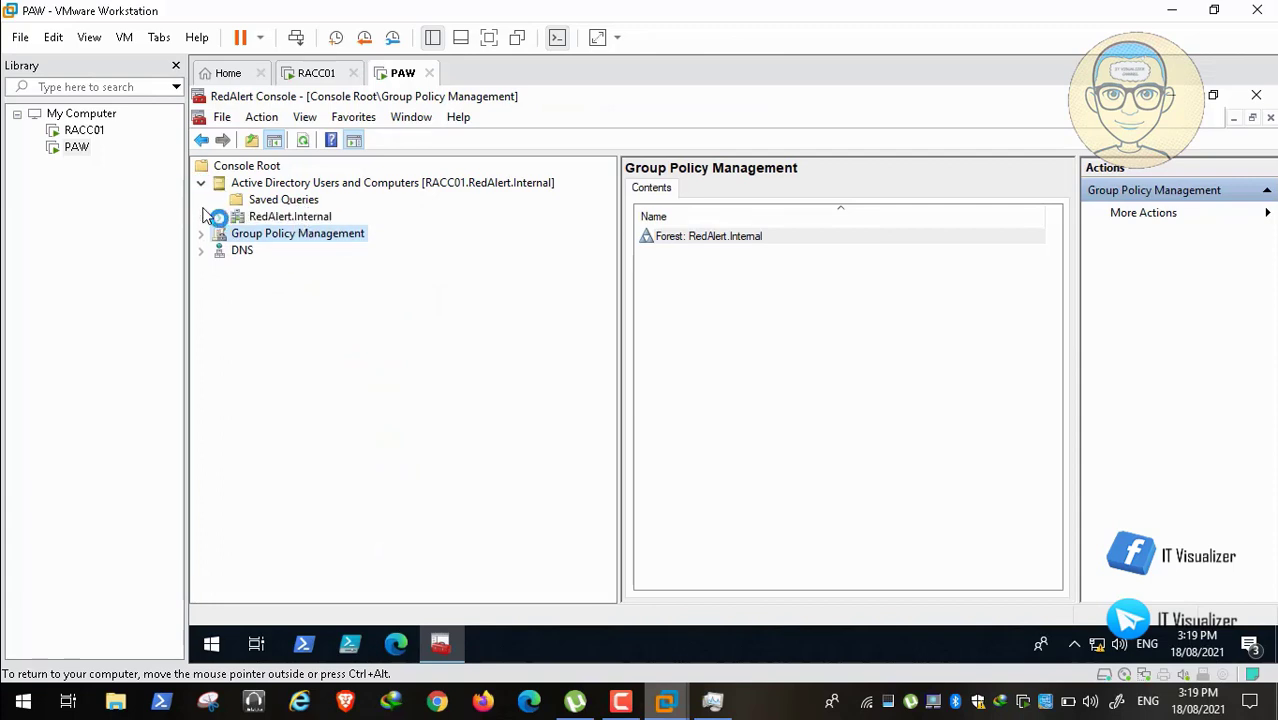
left_click(218, 216)
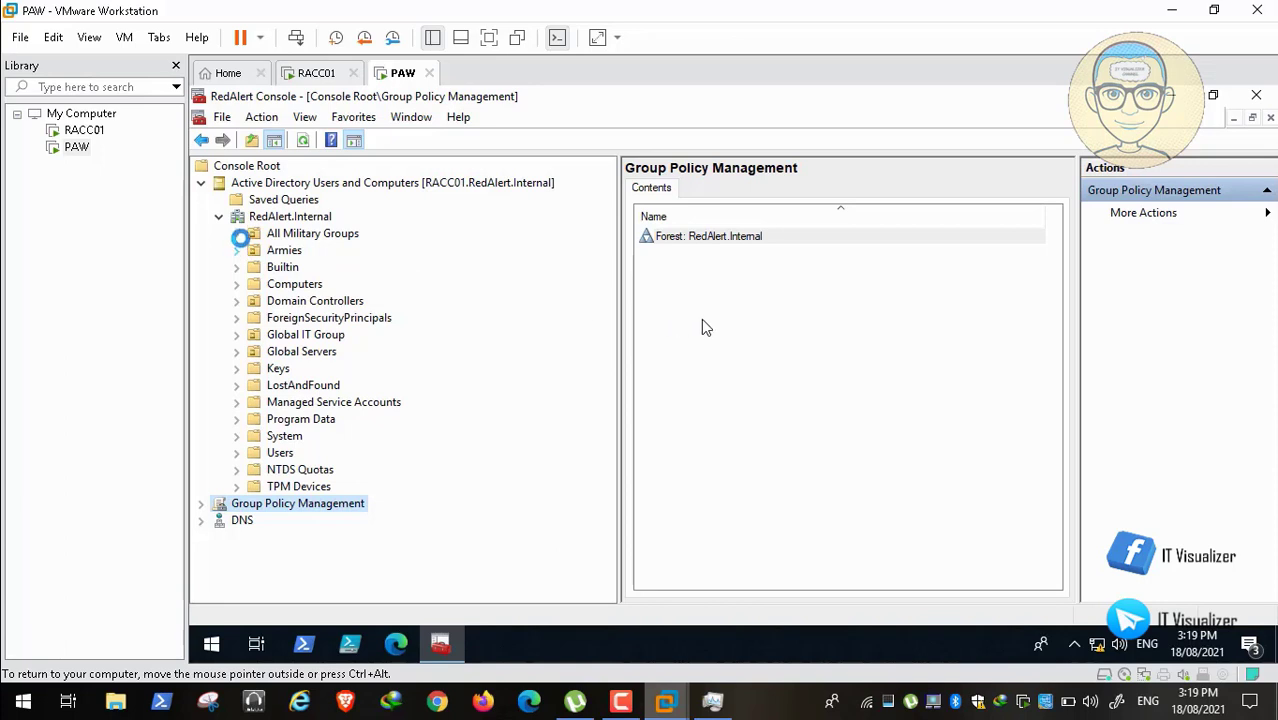
left_click(305, 232)
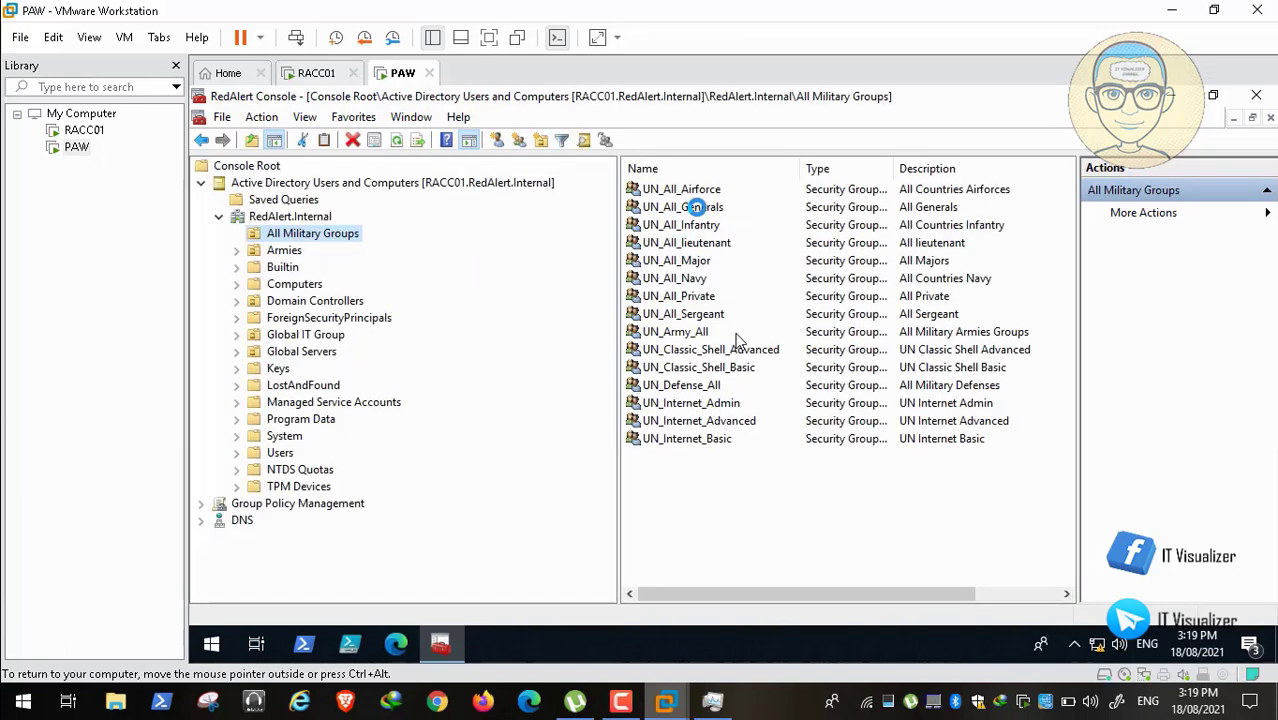
left_click(696, 207)
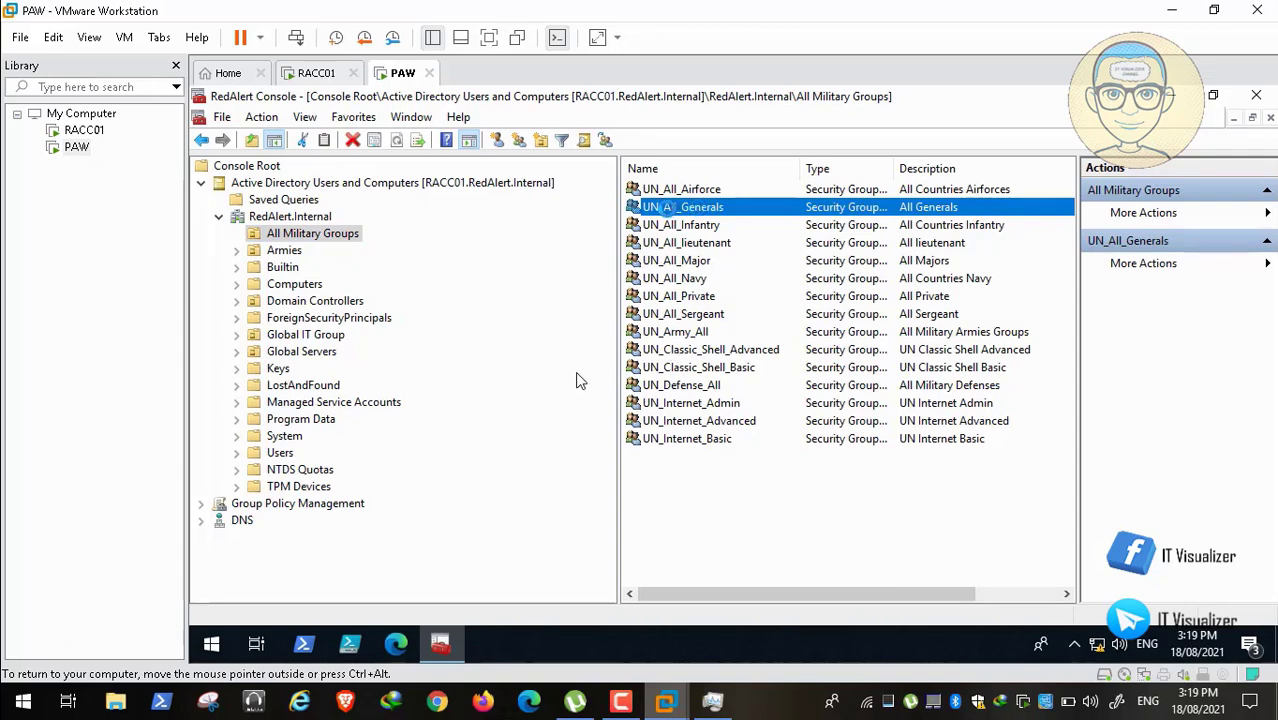
double_click(664, 207)
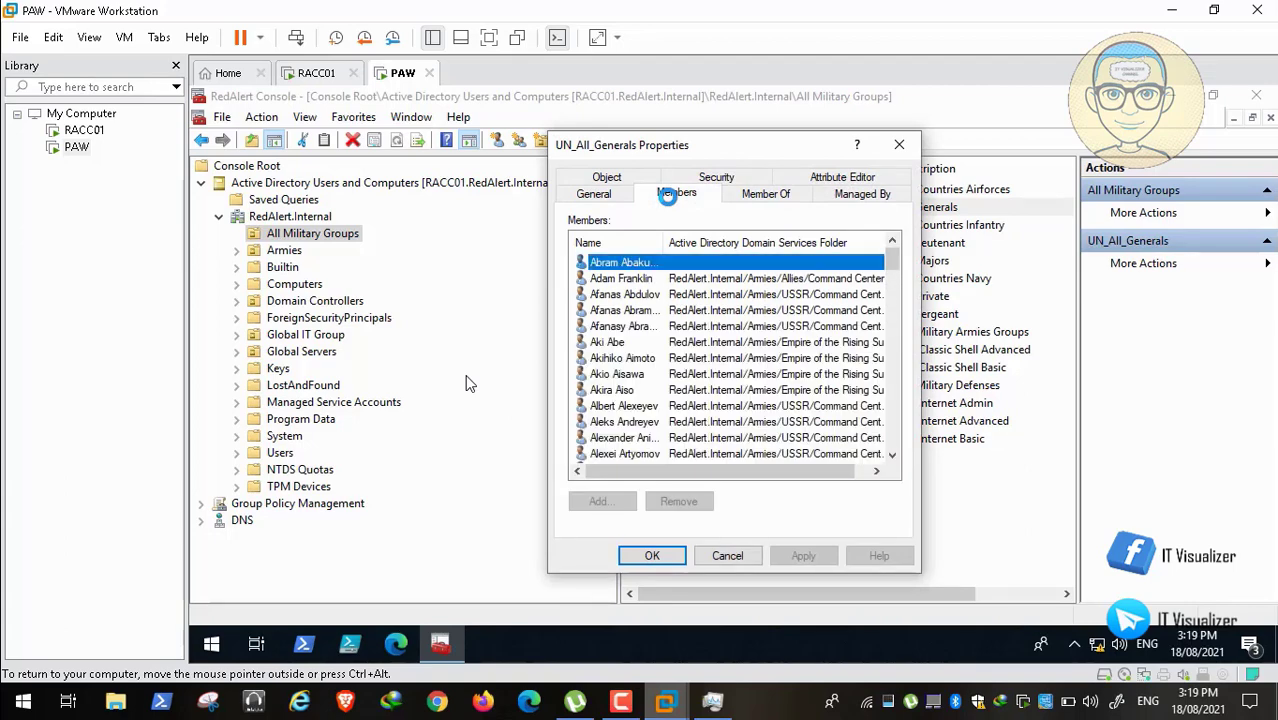
left_click_drag(664, 243, 717, 243)
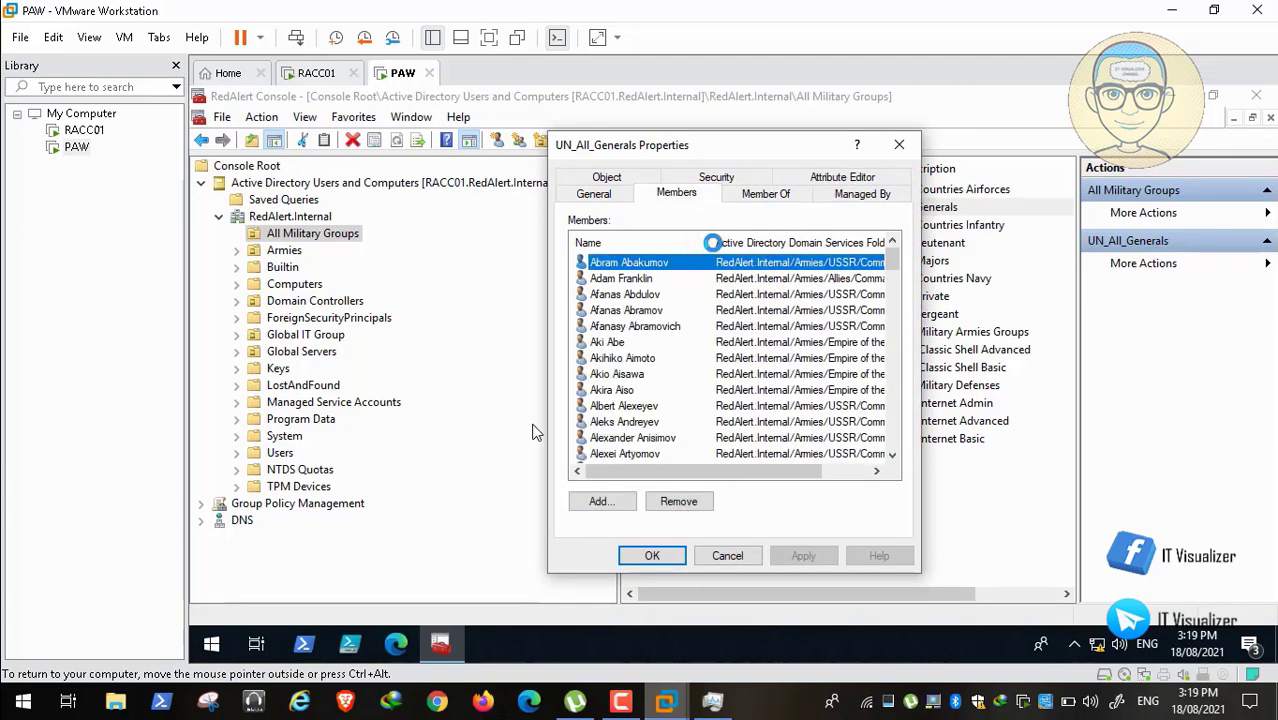
left_click(720, 550)
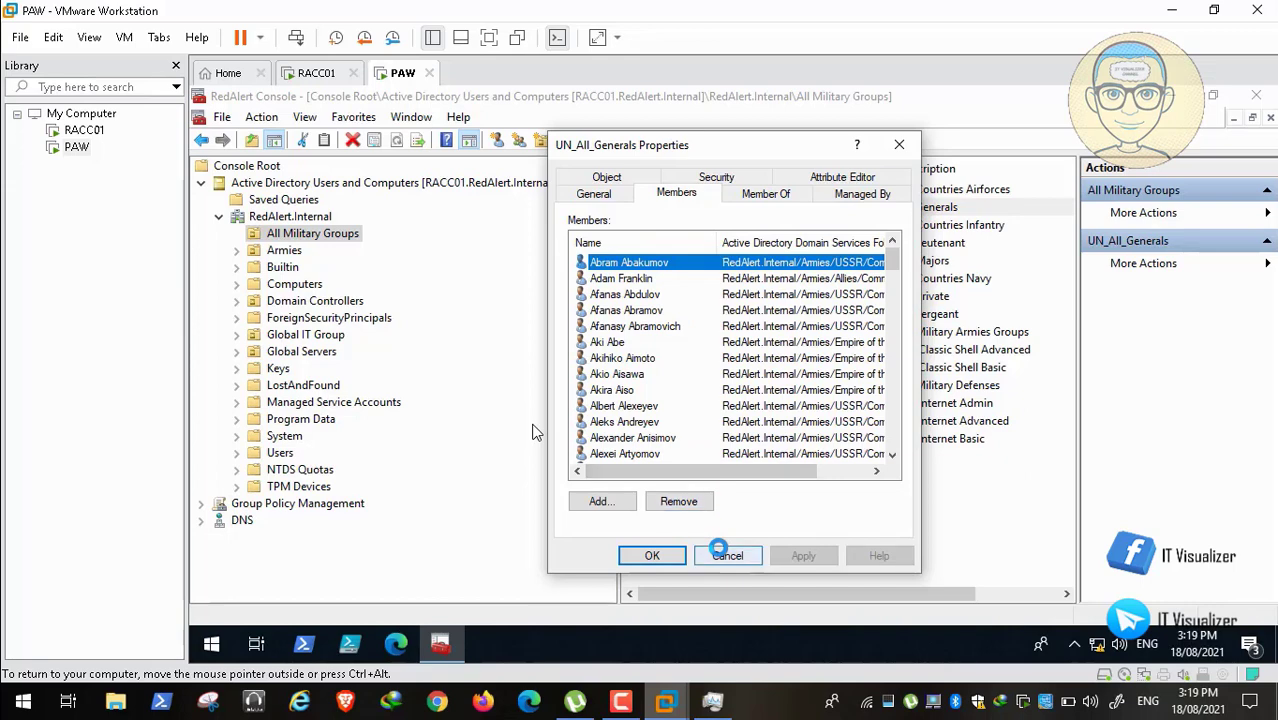
Step: Expand Armies > Allies > Command Center and list the Army Camps user accounts
left_click(236, 250)
left_click(255, 267)
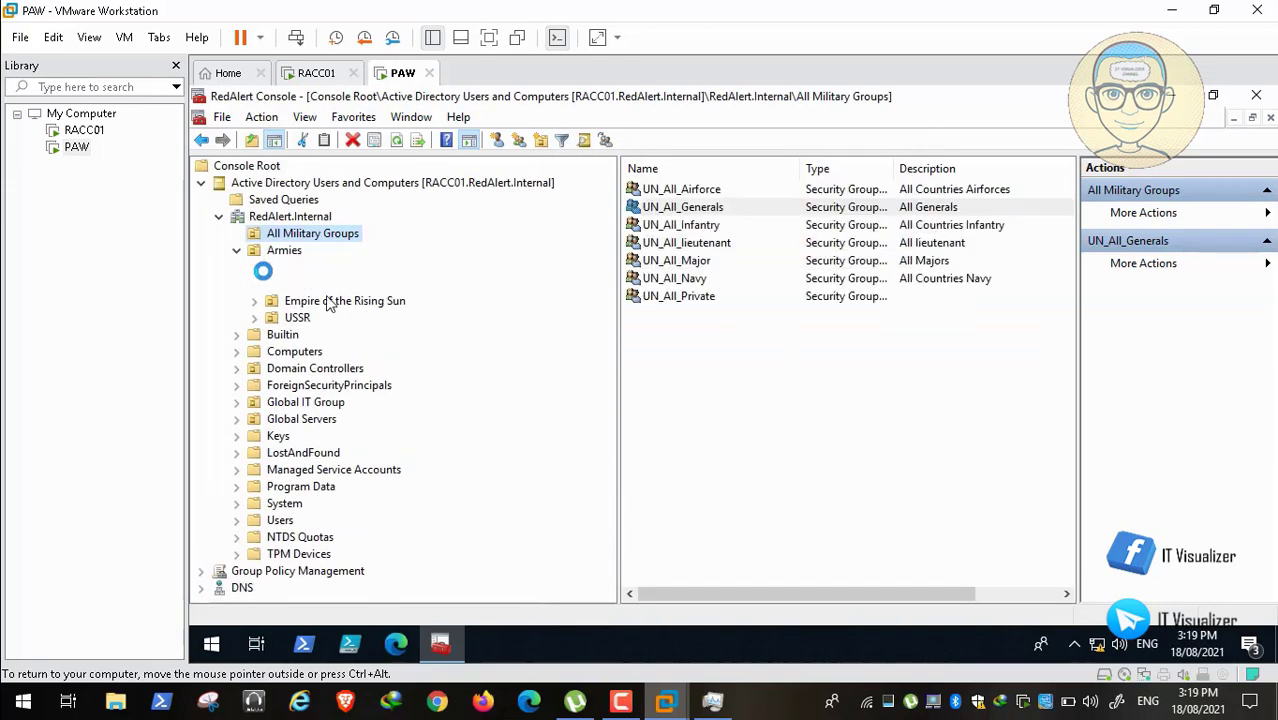
left_click(272, 284)
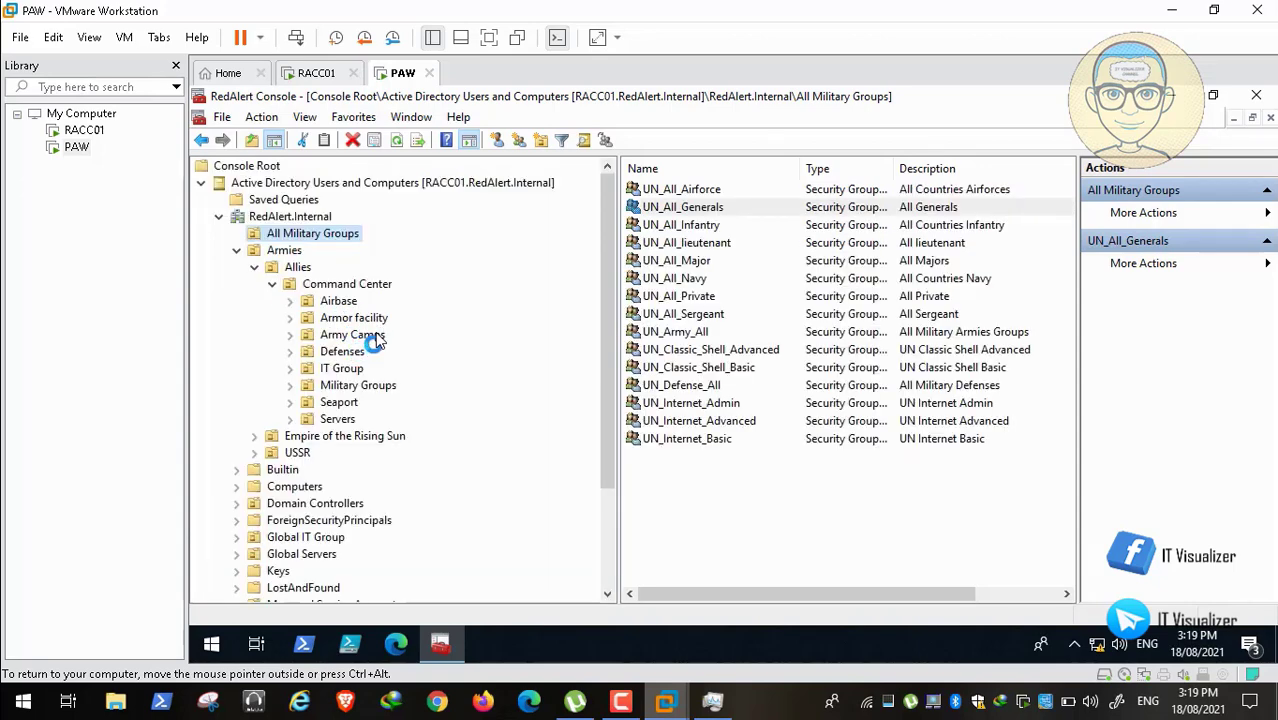
left_click(372, 336)
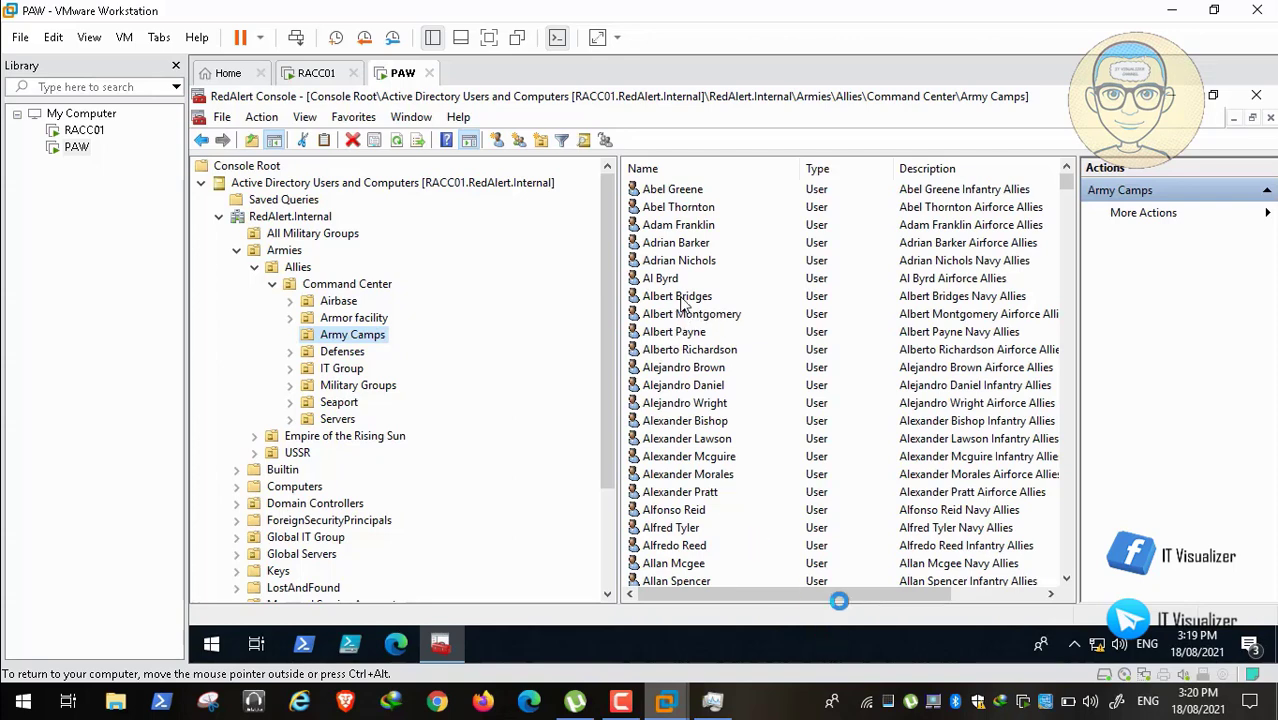
left_click_drag(836, 596, 786, 594)
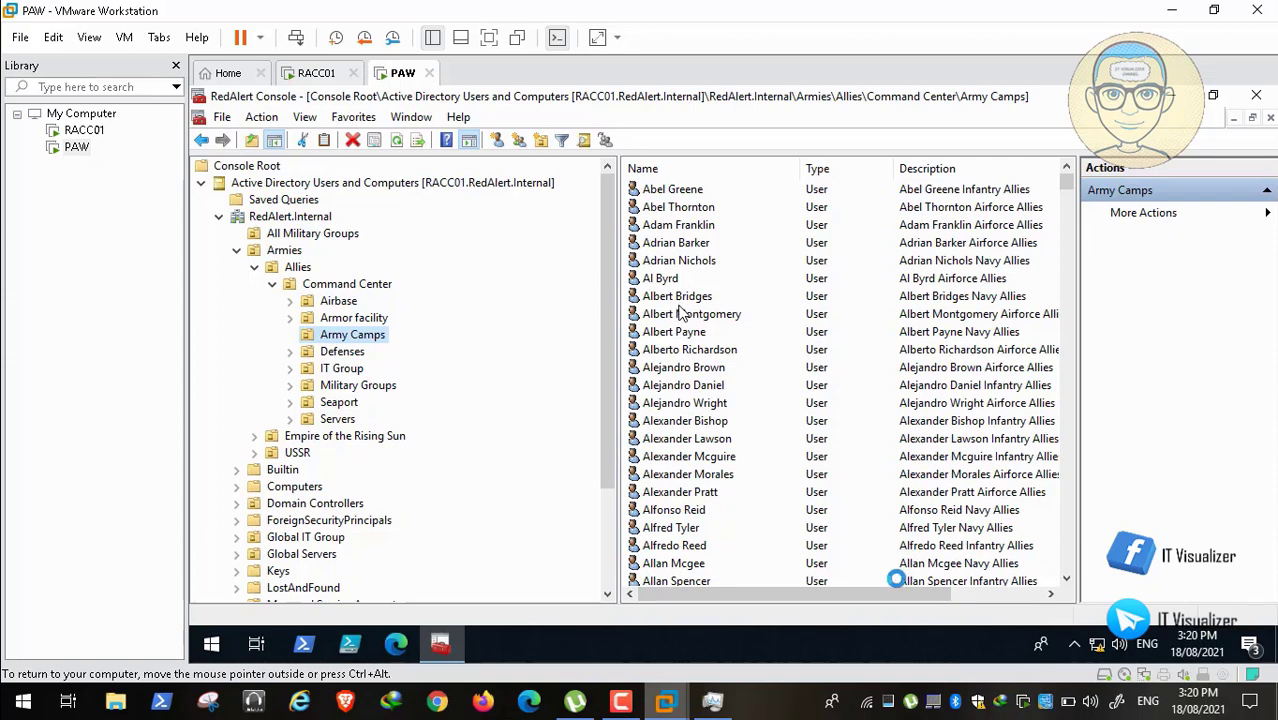
scroll(898, 596, "right", 3)
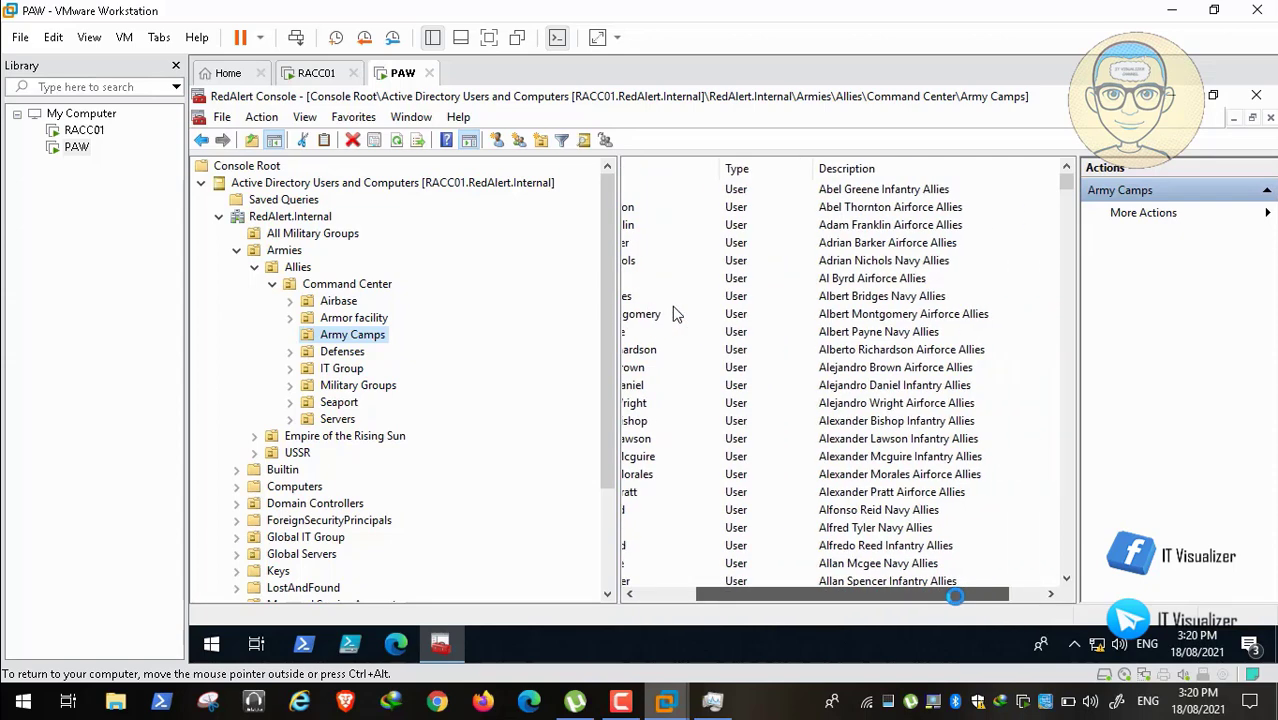
scroll(878, 598, "left", 3)
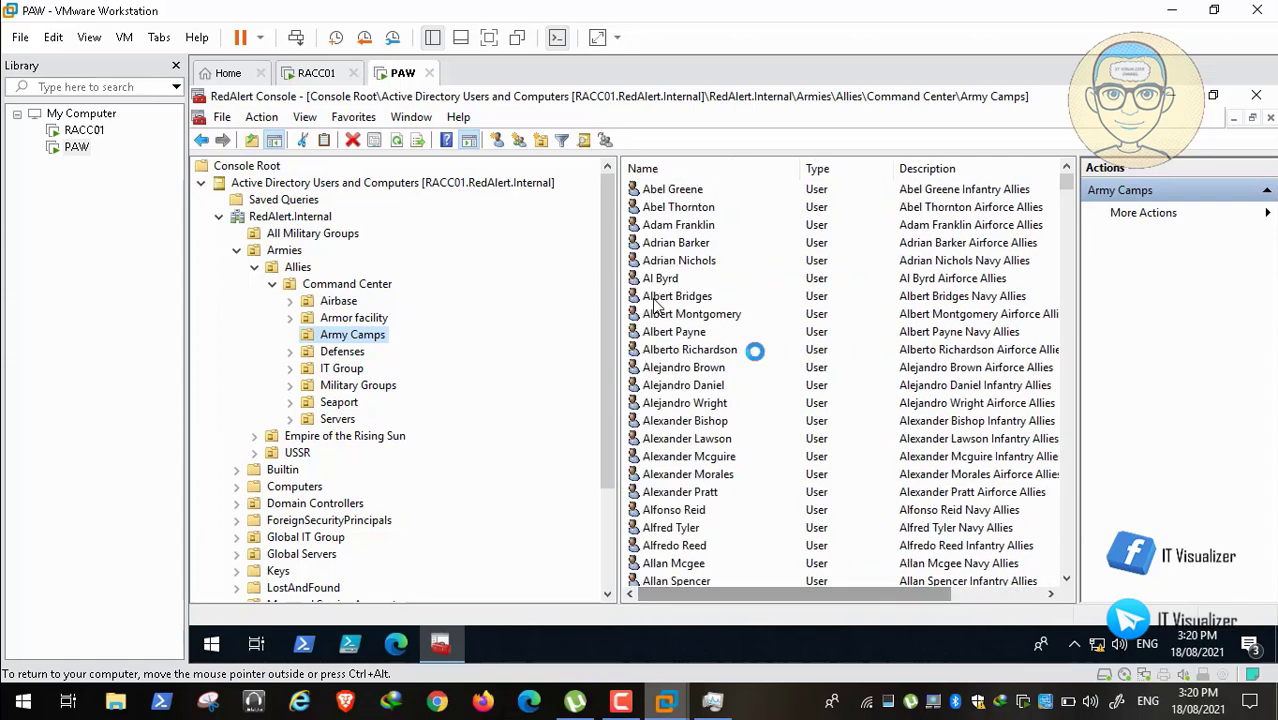
left_click(690, 296)
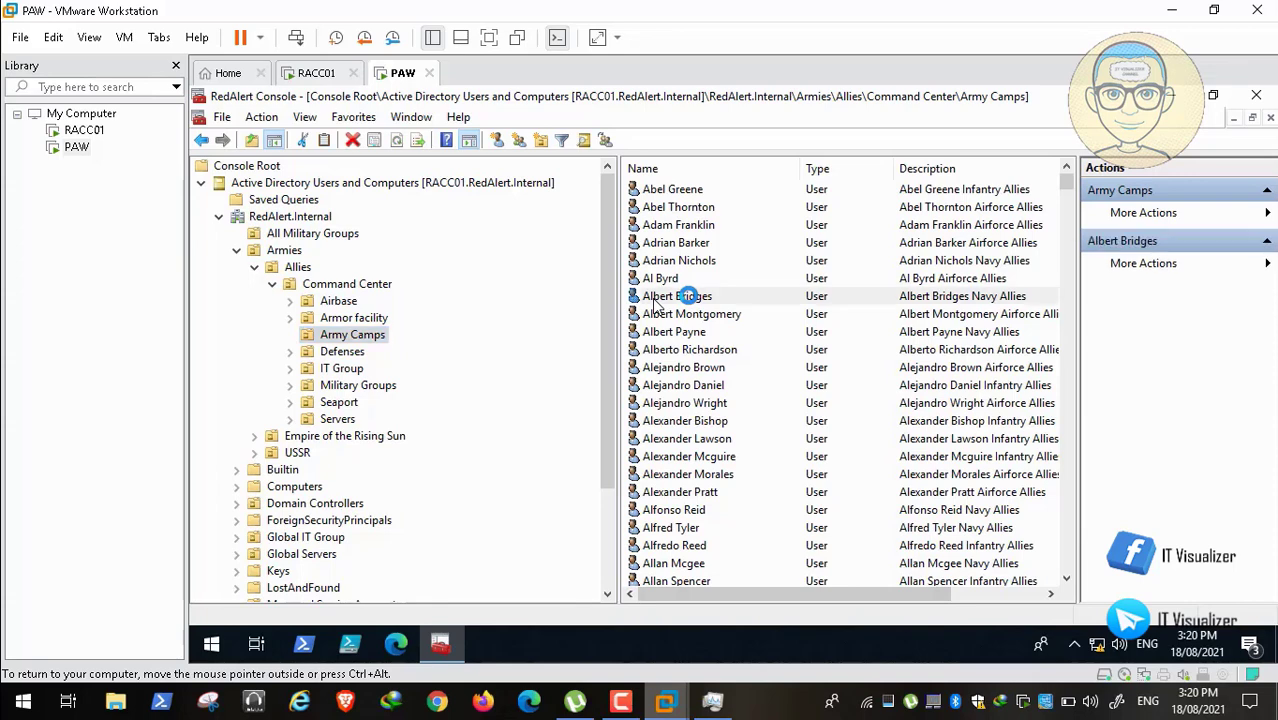
double_click(688, 296)
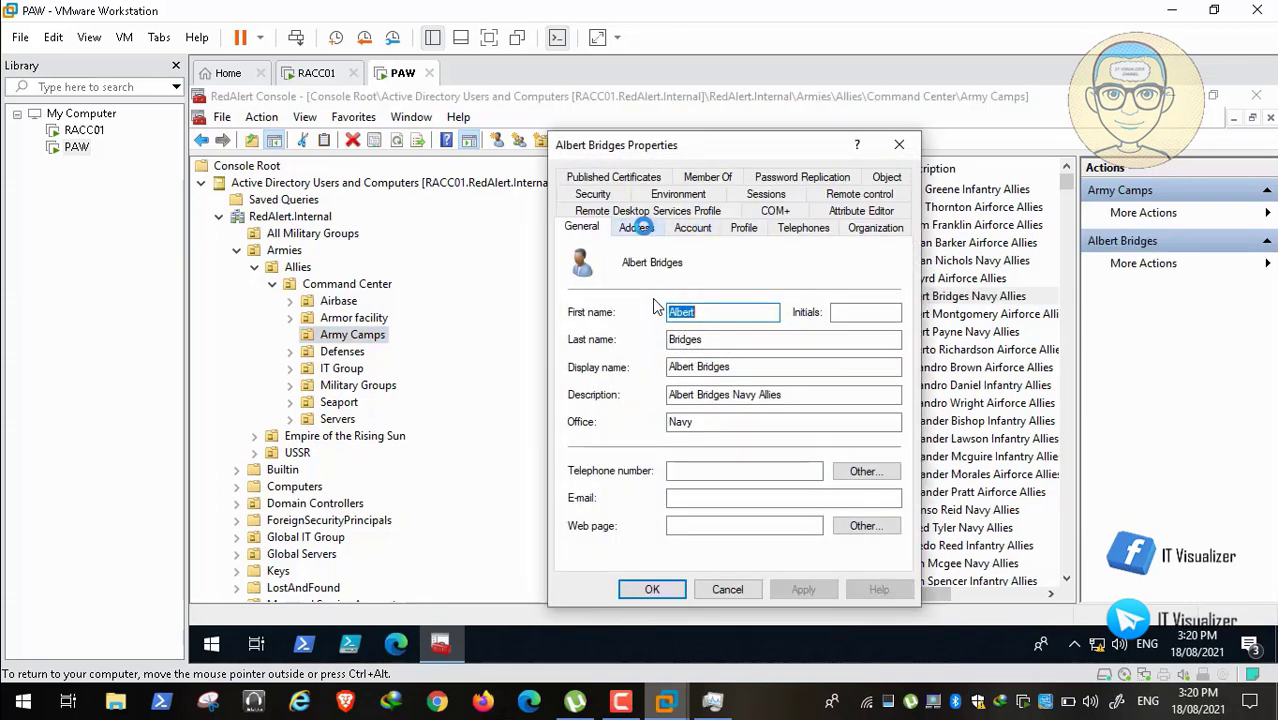
left_click(637, 228)
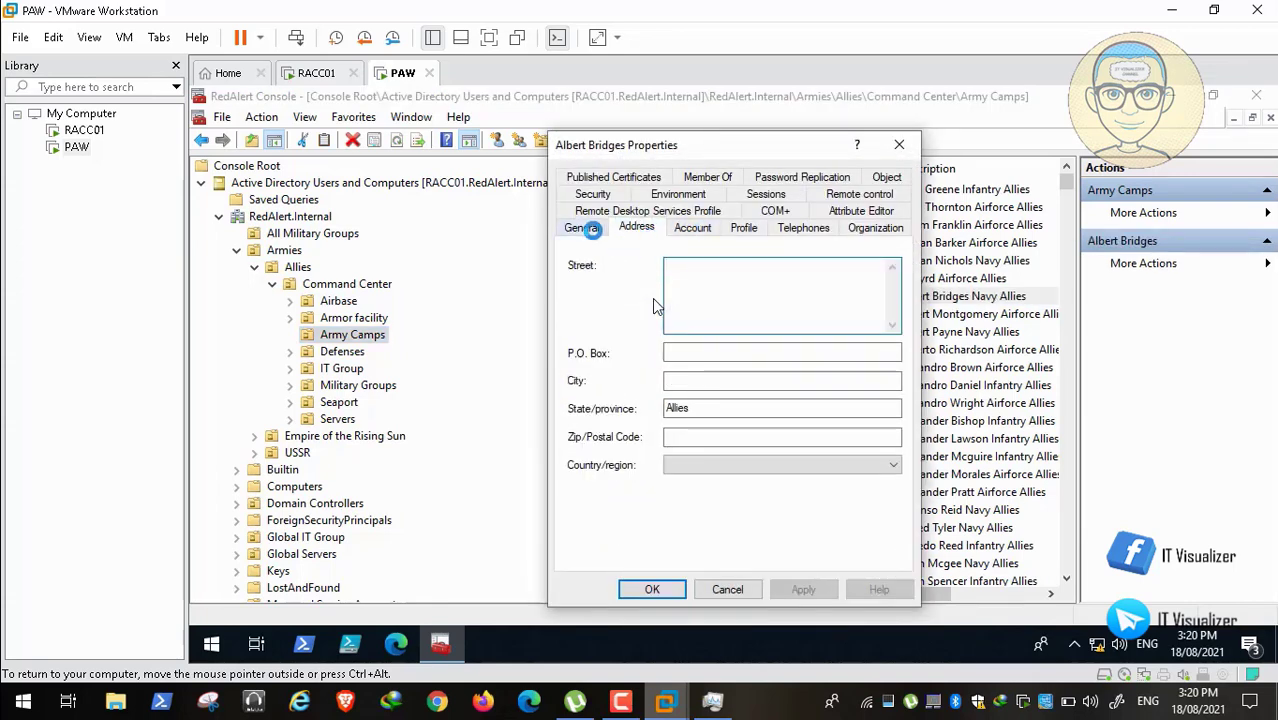
left_click(588, 228)
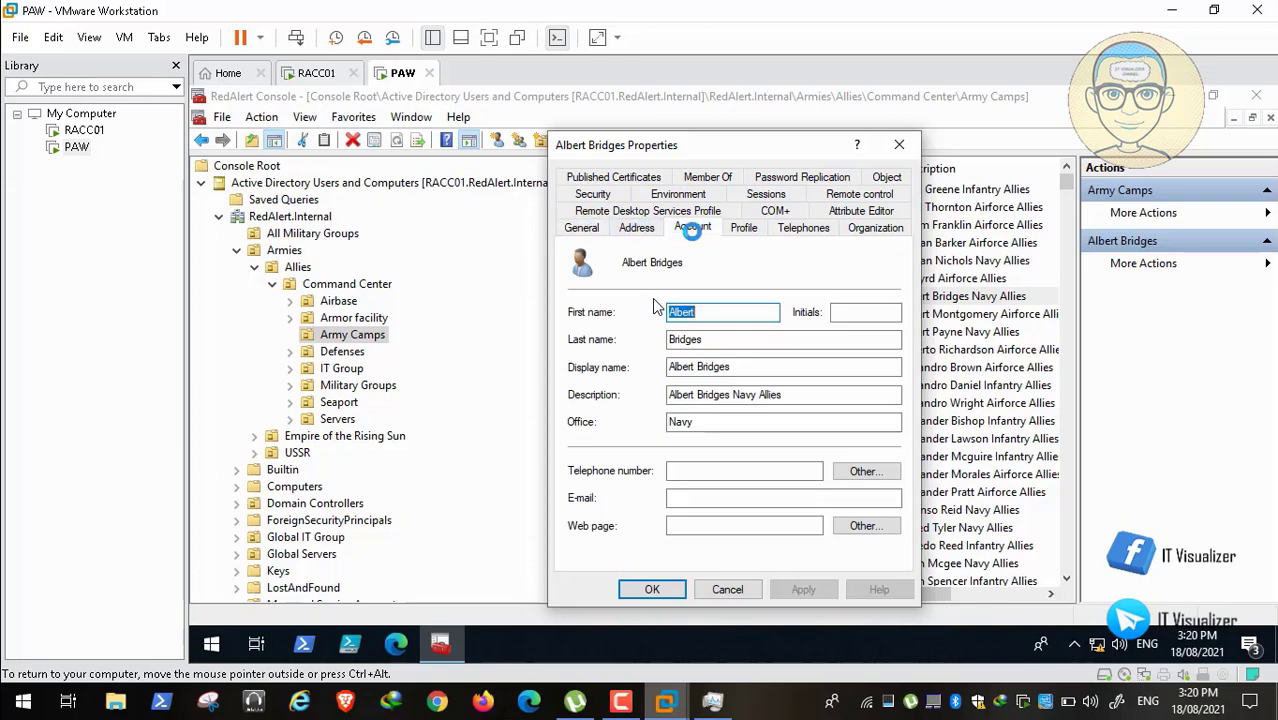
left_click(692, 228)
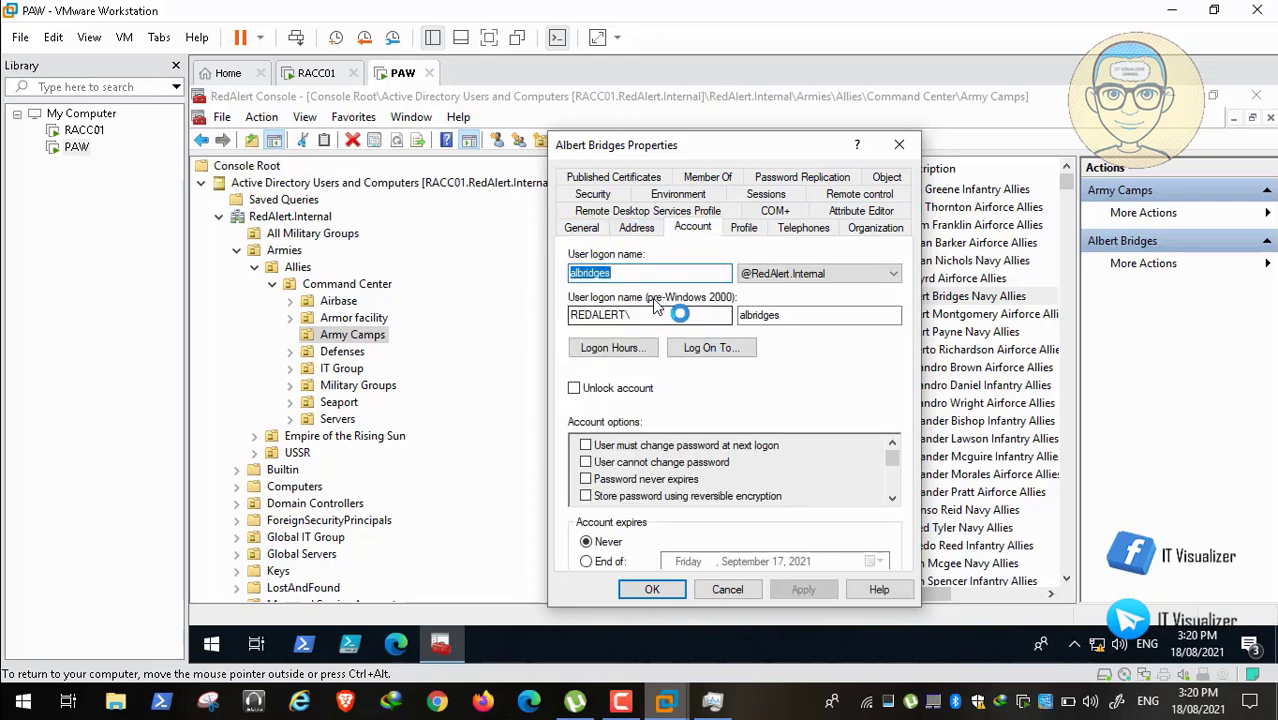
left_click(731, 587)
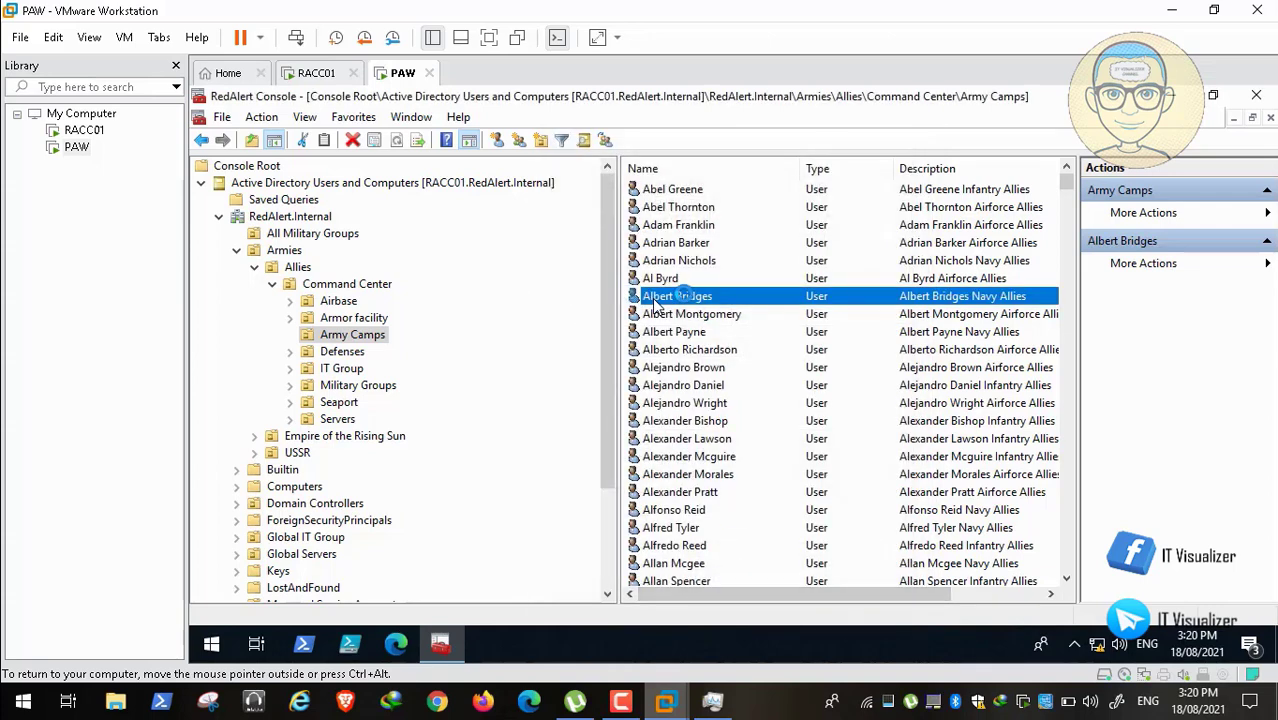
Step: Reset the Army Camps user's password without forcing a change at next logon, and acknowledge the confirmation
right_click(678, 296)
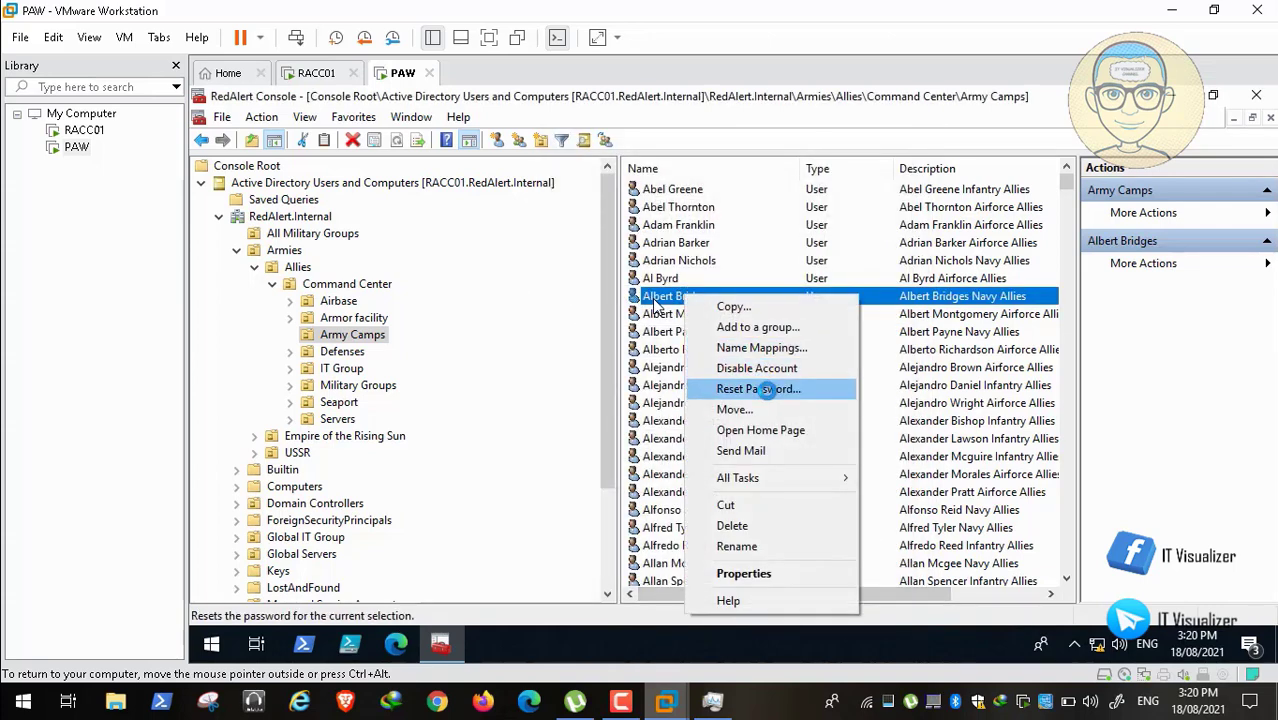
left_click(765, 389)
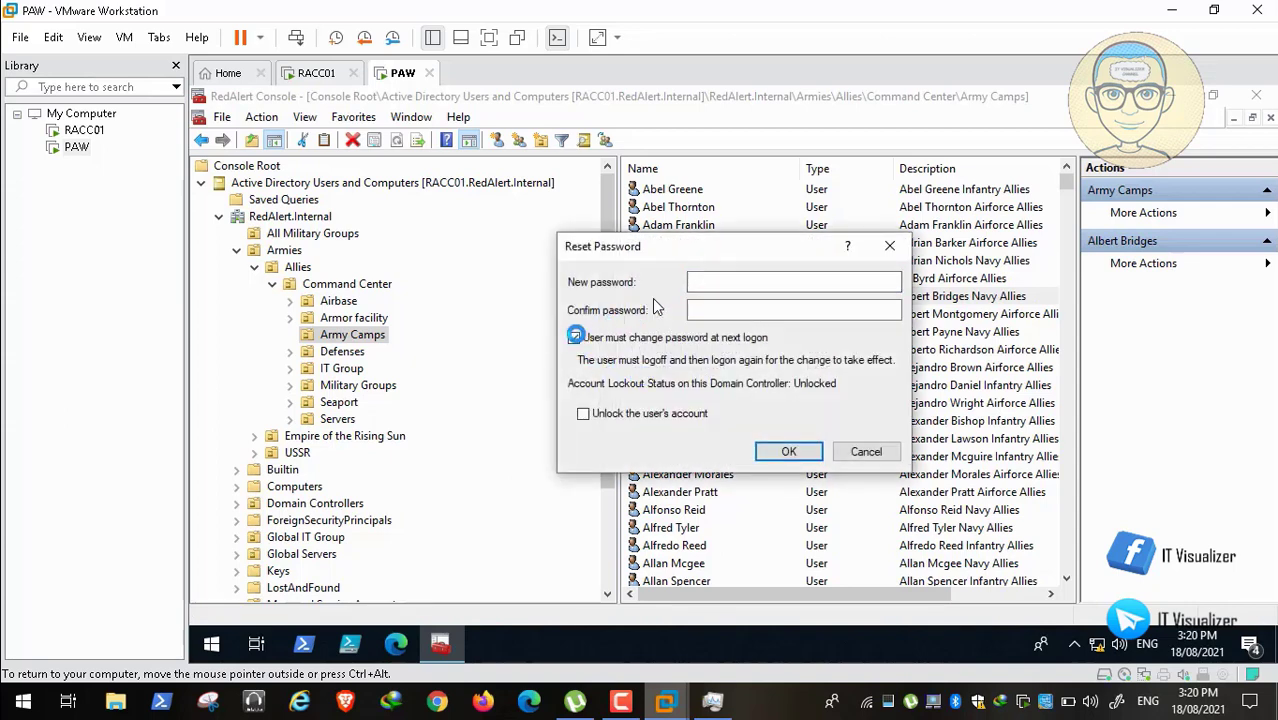
left_click(575, 337)
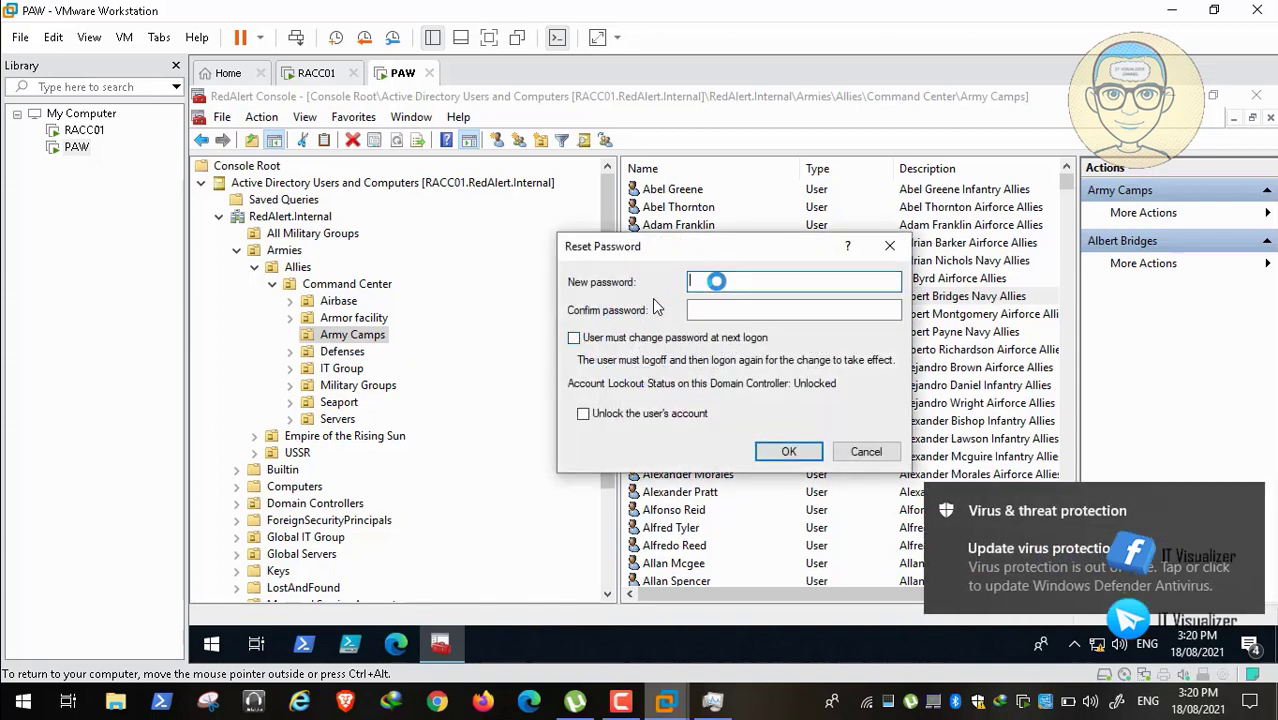
type("*******")
key("BackSpace")
key("BackSpace")
key("BackSpace")
key("BackSpace")
key("BackSpace")
key("BackSpace")
key("BackSpace")
key("BackSpace")
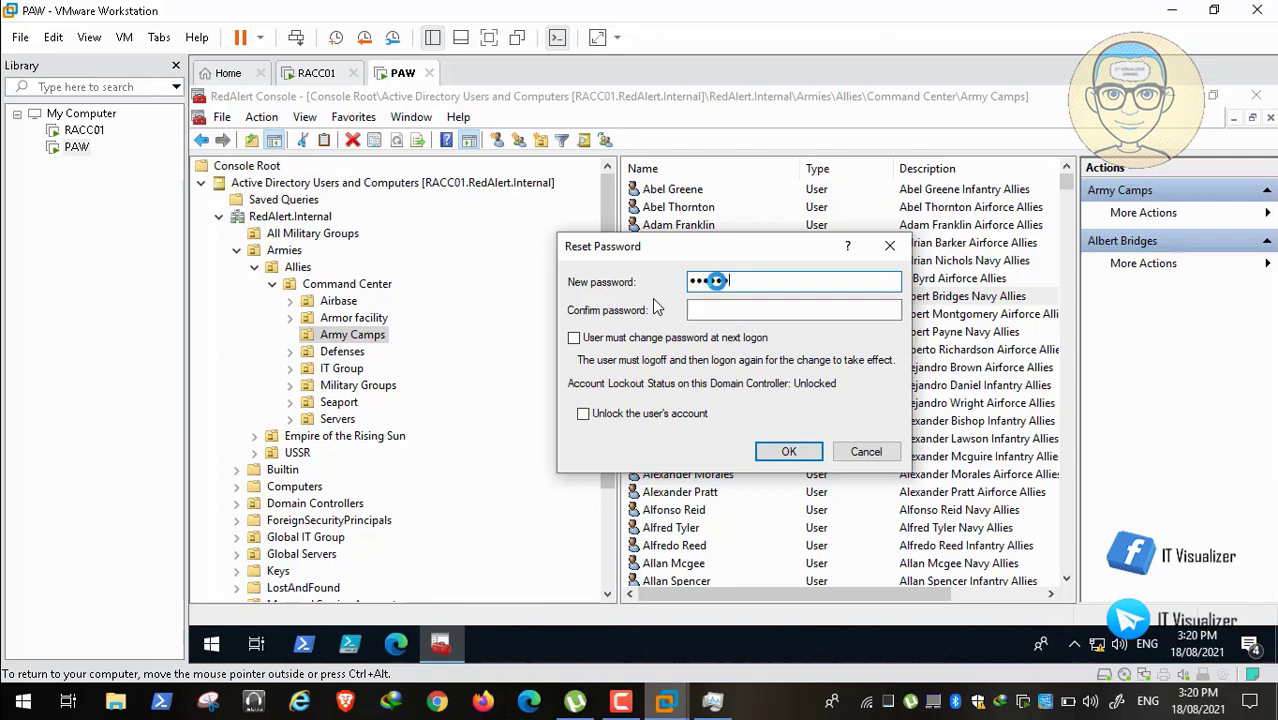
type("***")
key("Tab")
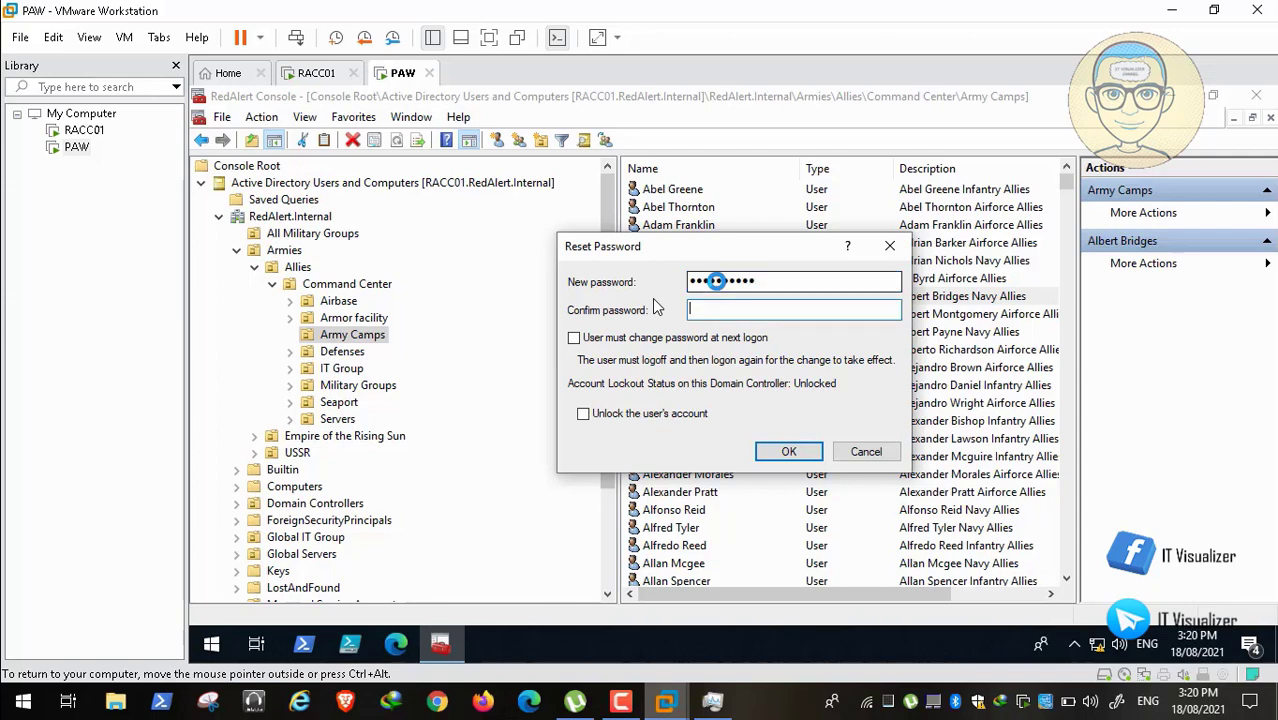
type("**********")
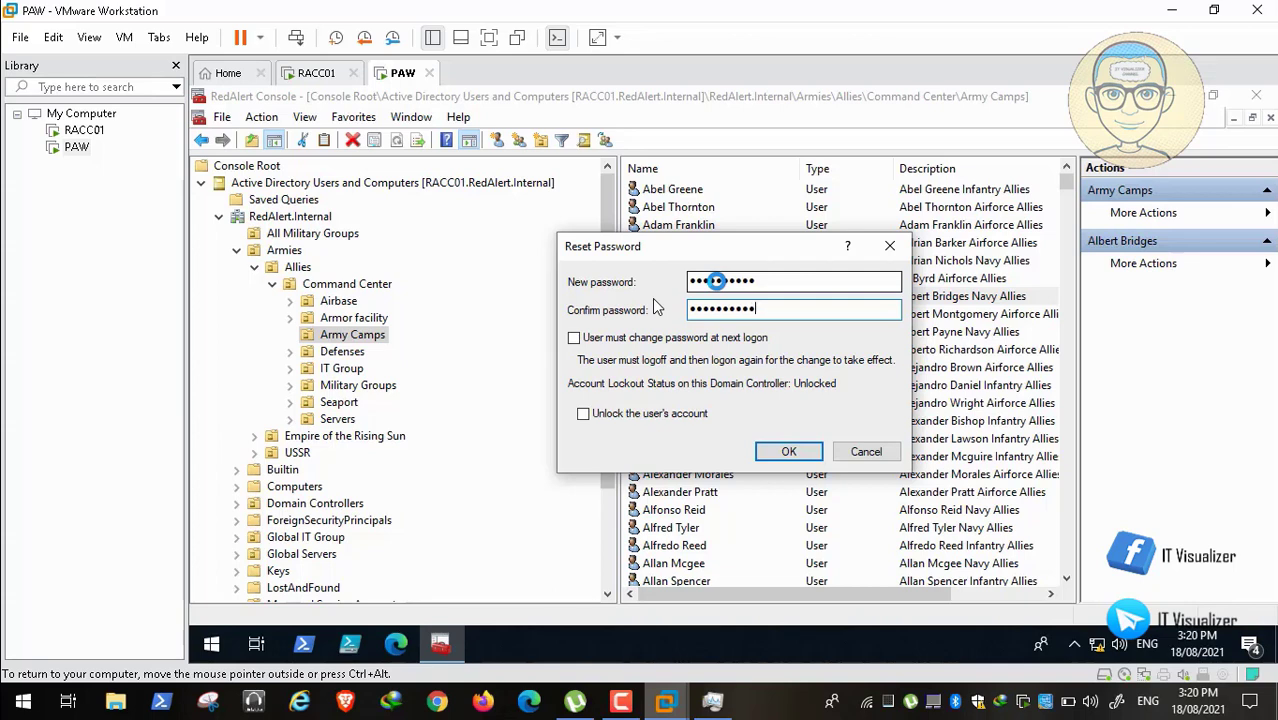
left_click(789, 451)
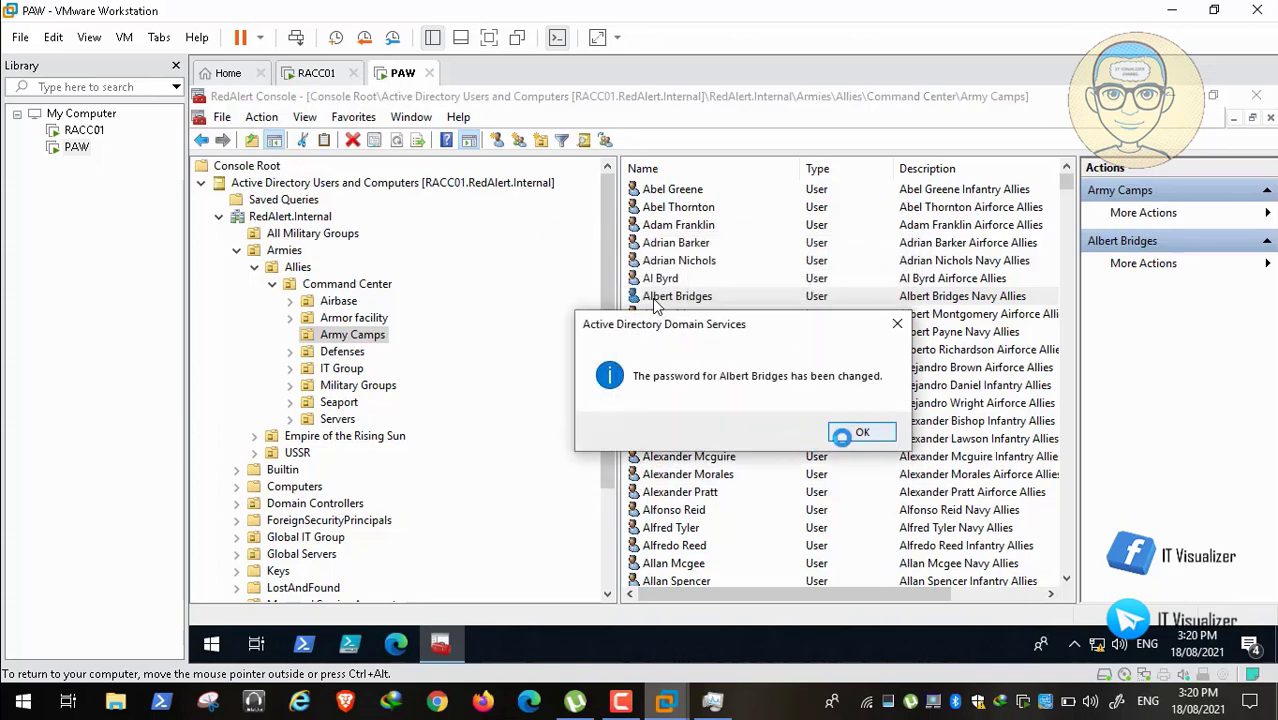
left_click(842, 437)
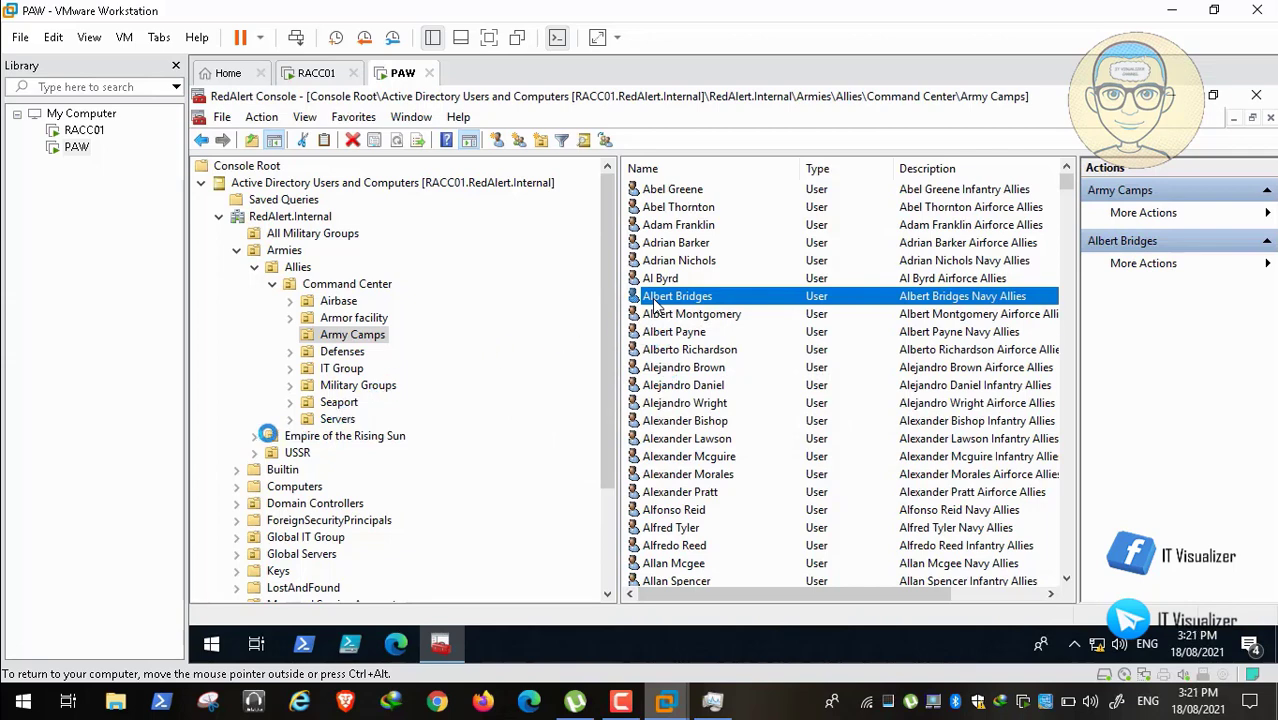
Step: Expand the Empire of the Rising Sun faction and its Command Center, then collapse it again
left_click(254, 436)
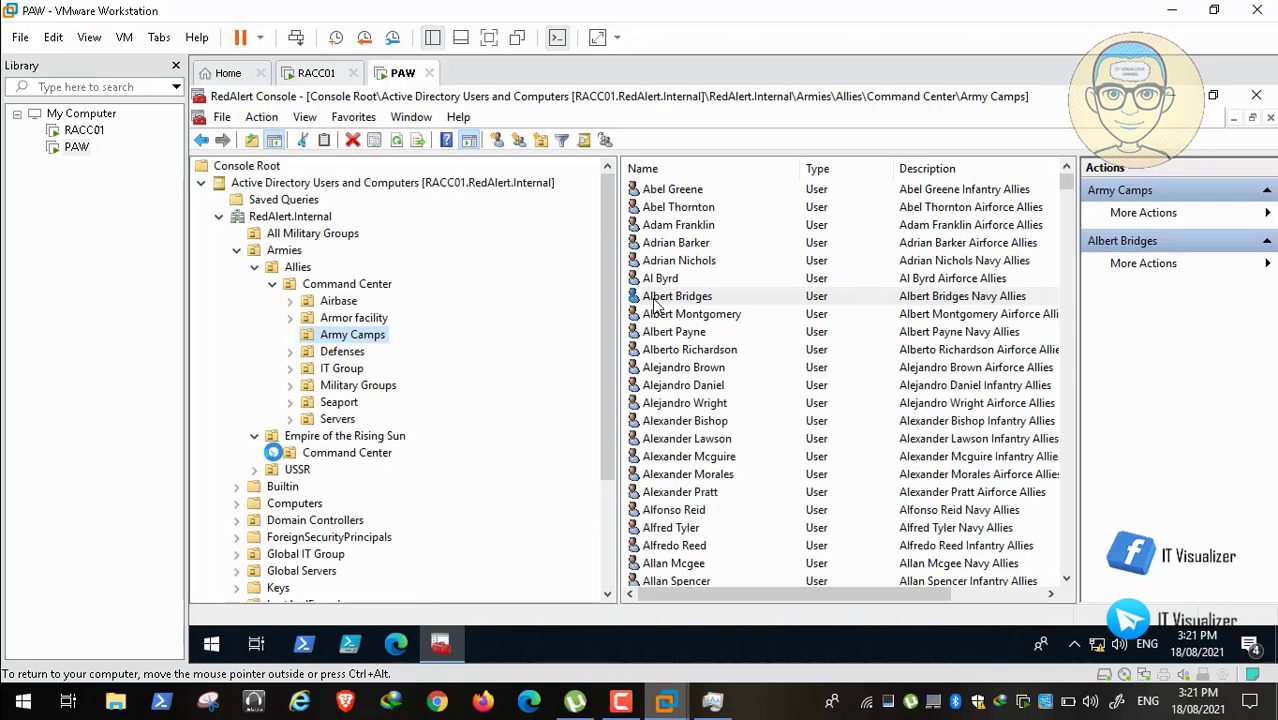
left_click(272, 453)
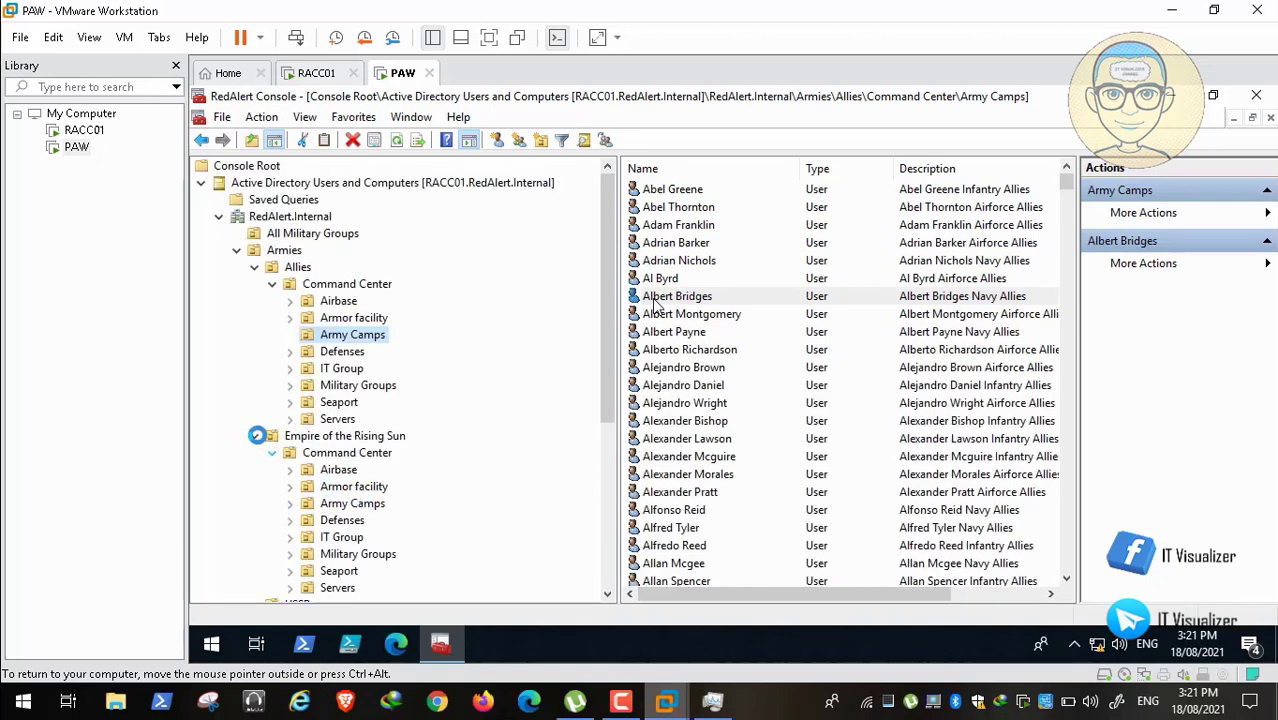
left_click(254, 436)
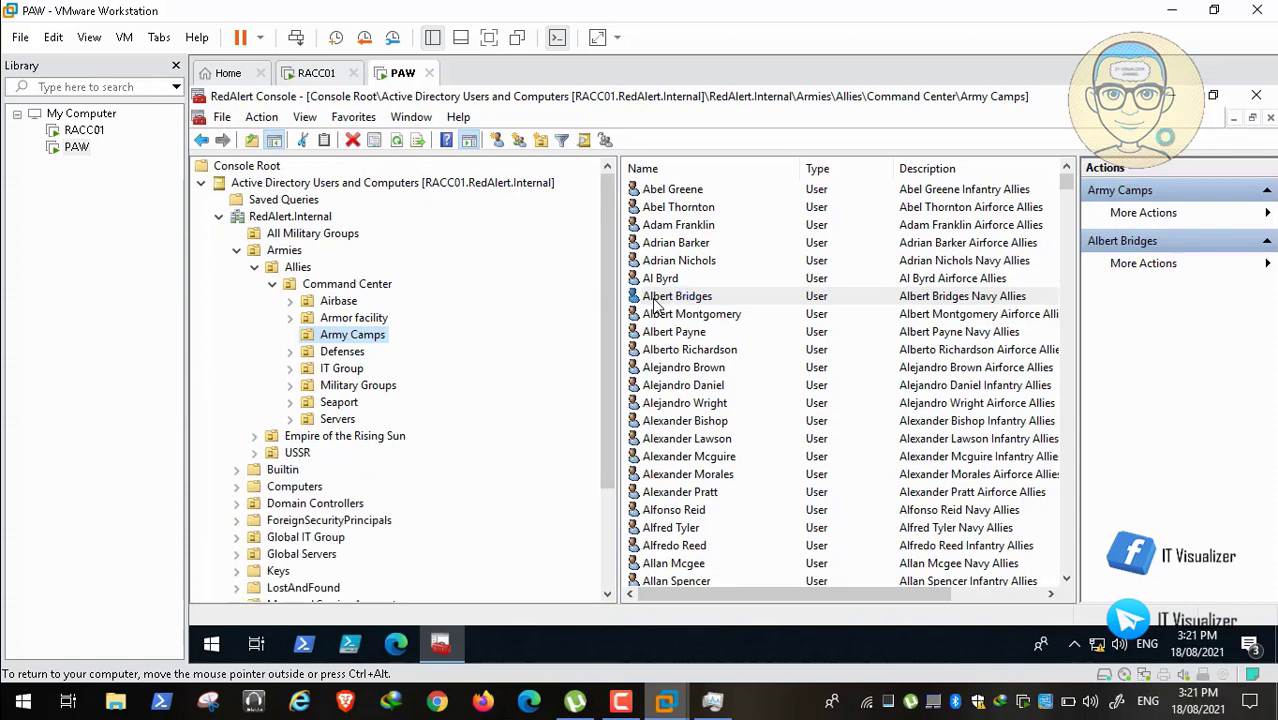
Step: Minimize and restore the RedAlert Console, then close it and save its settings
left_click(1171, 95)
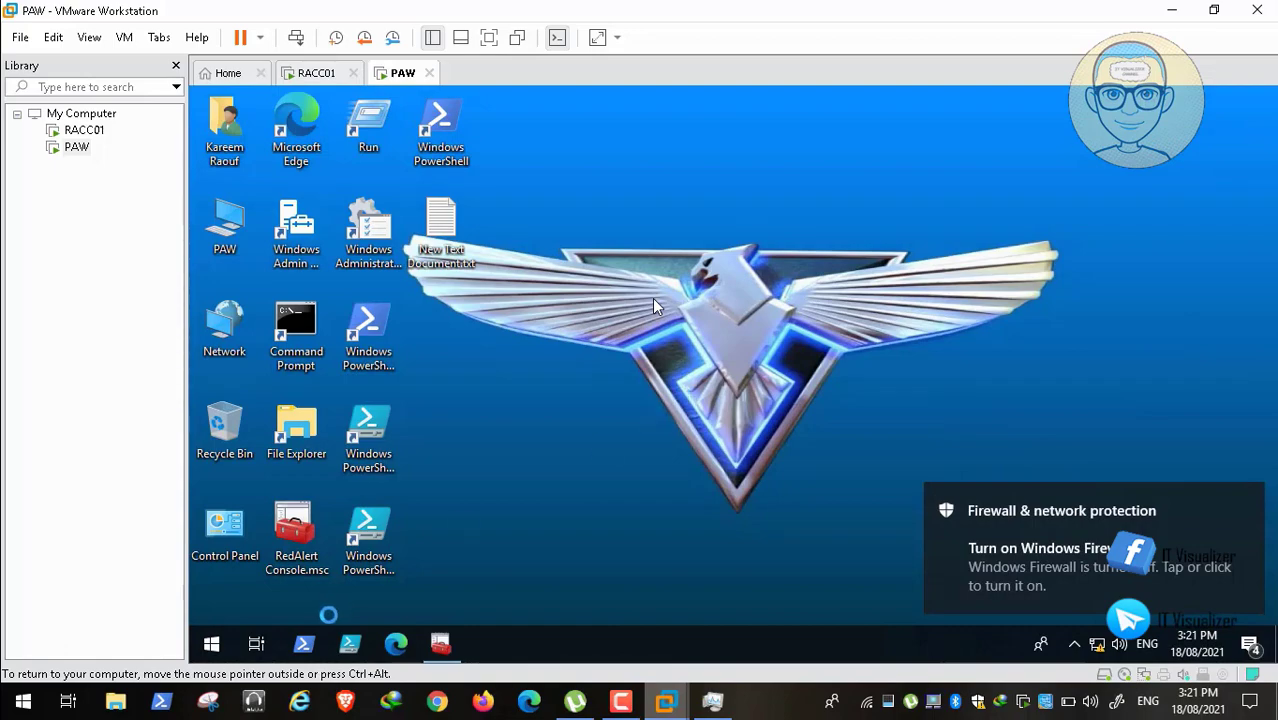
left_click(440, 643)
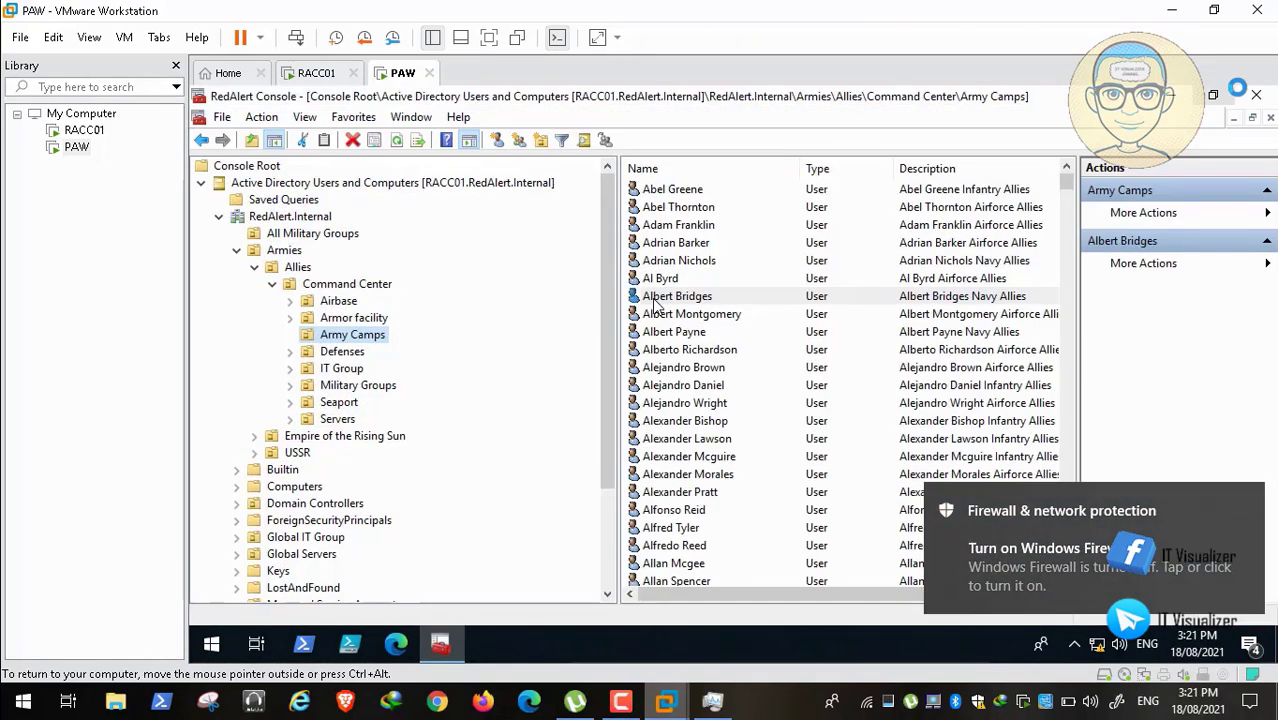
left_click(1250, 95)
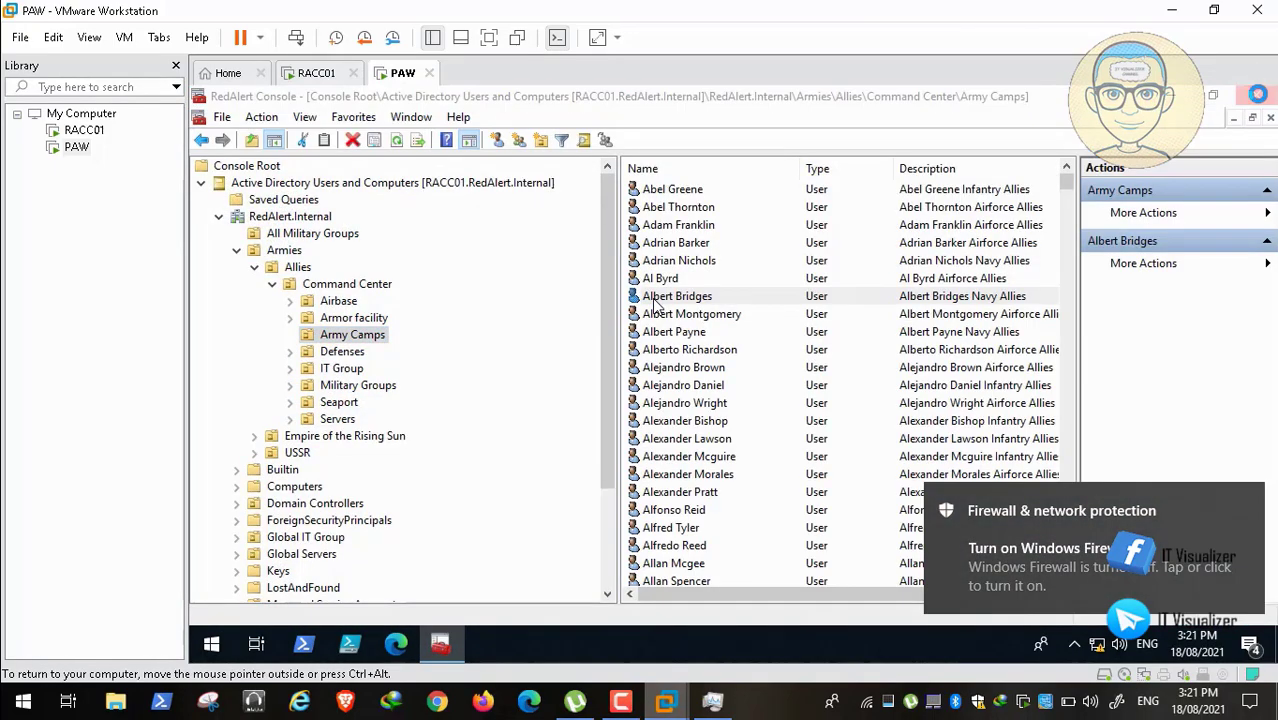
left_click(681, 401)
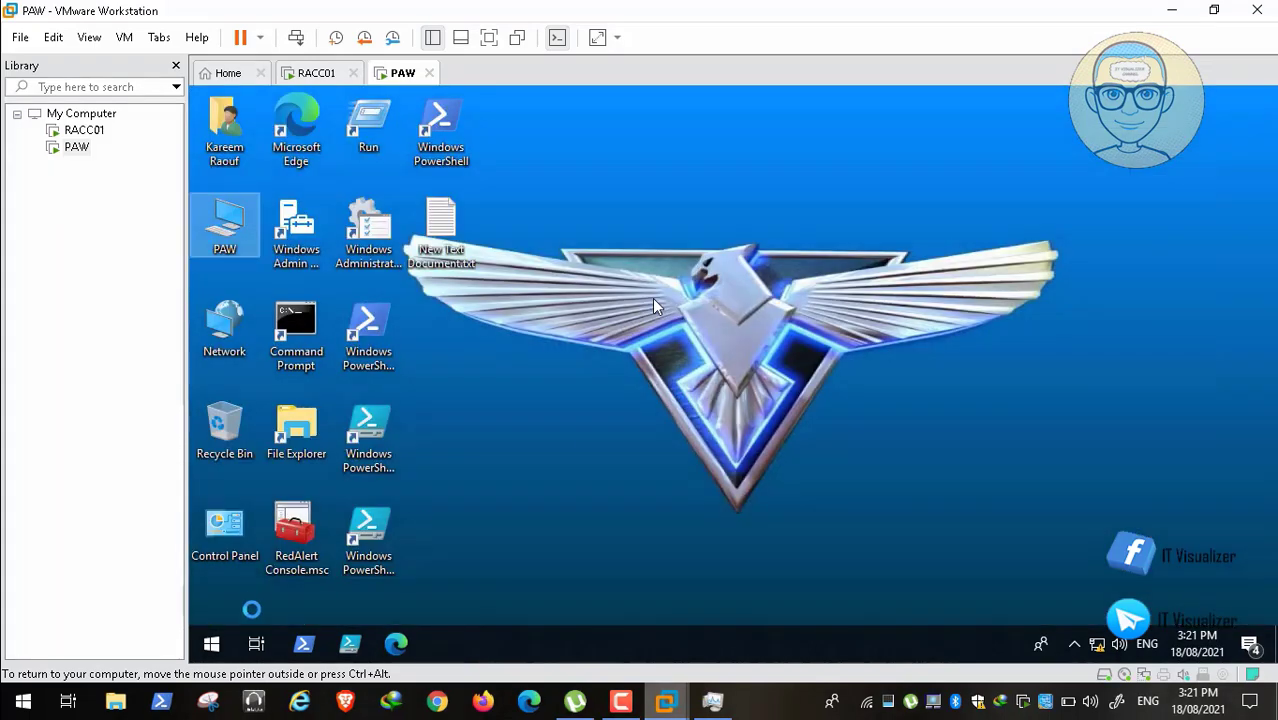
Step: Sign out of the current Windows session from the Start button's power-user menu
left_click(208, 643)
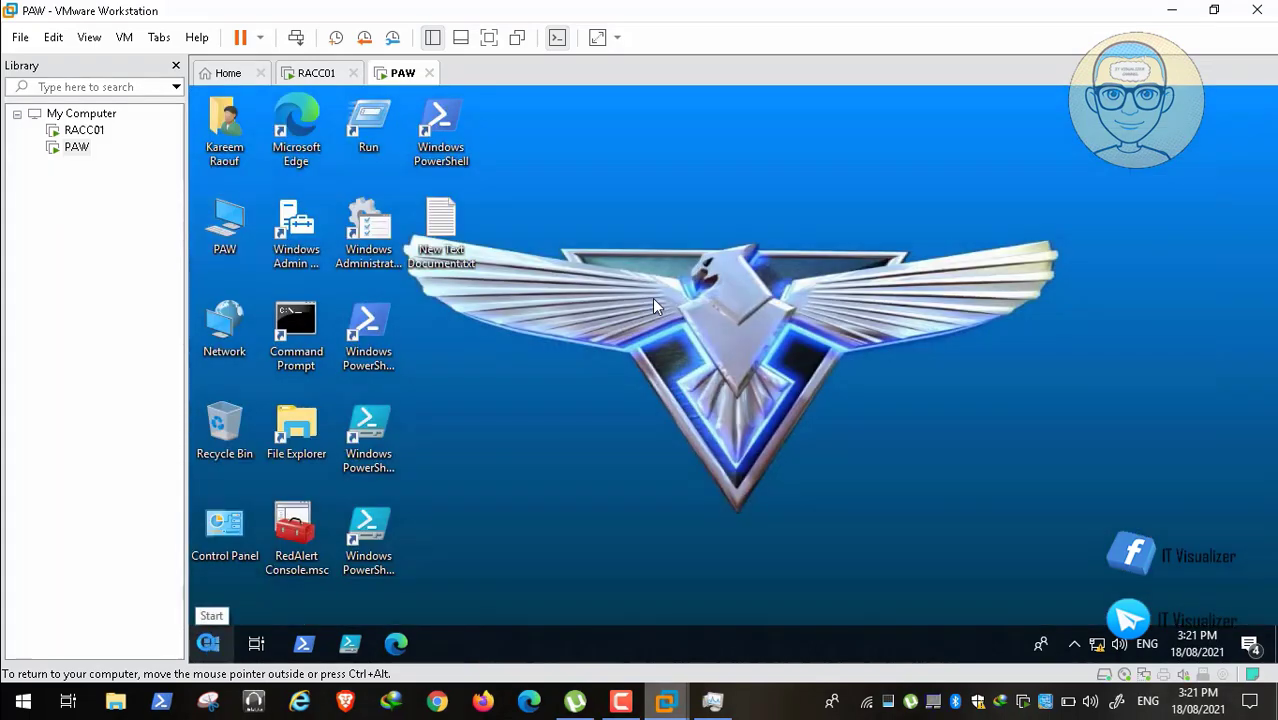
right_click(208, 643)
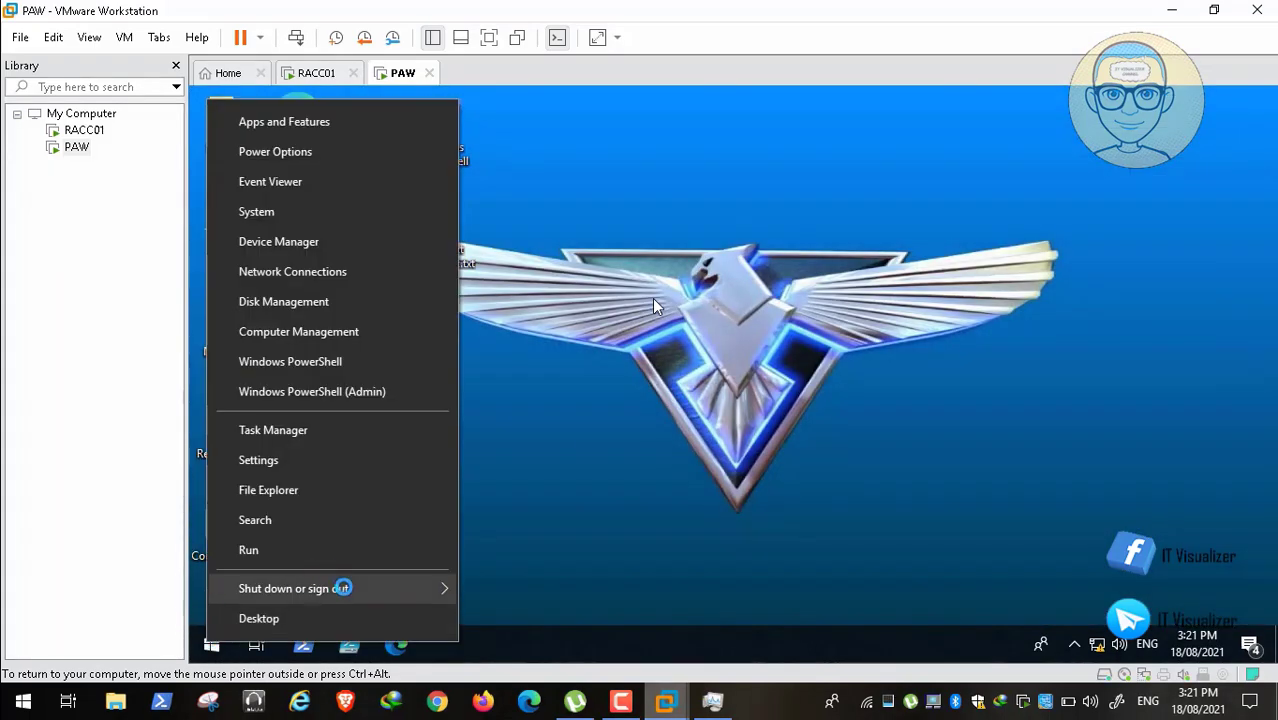
mouse_move(434, 588)
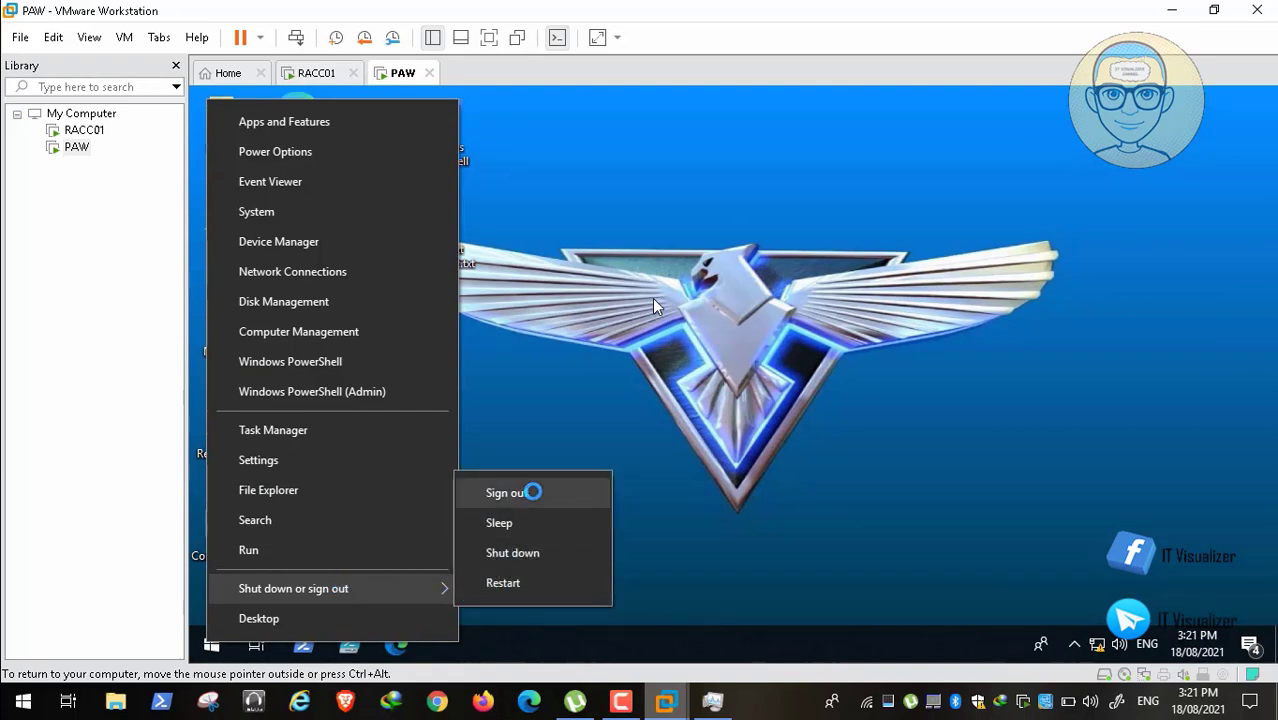
left_click(532, 491)
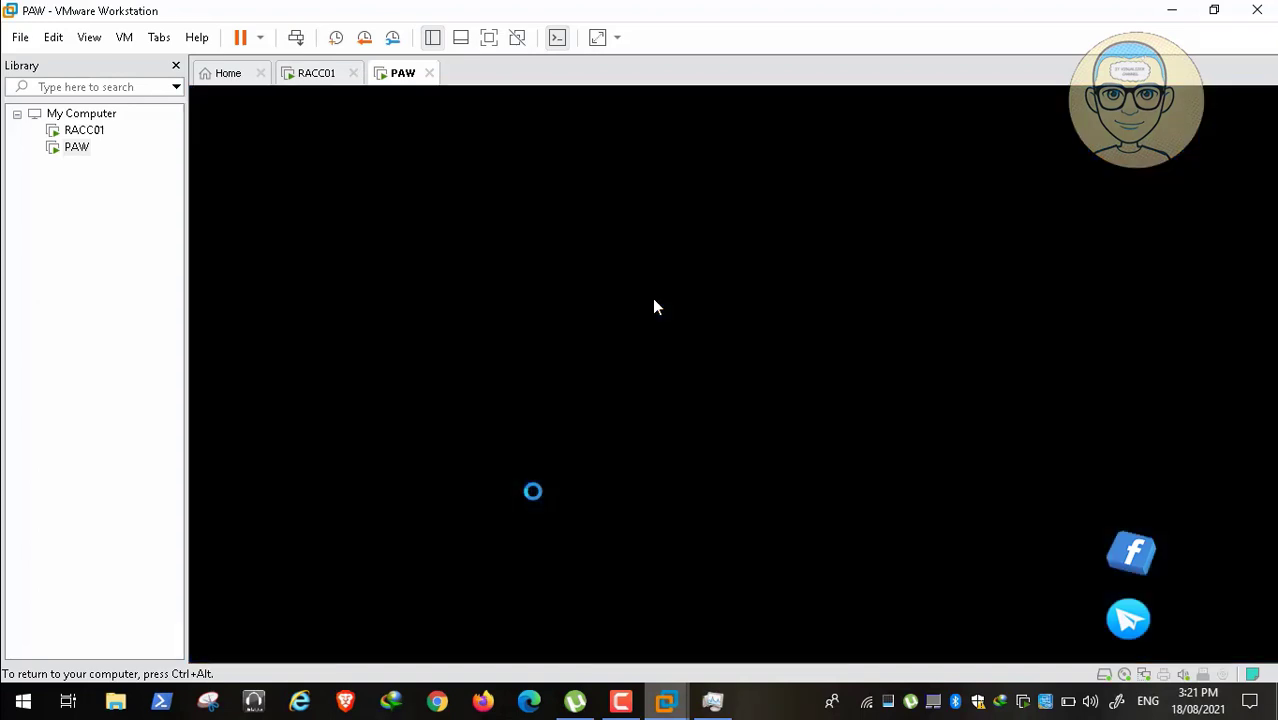
Step: Dismiss the legal notice and sign in as the reset Allies user with the new password
key("ctrl+alt")
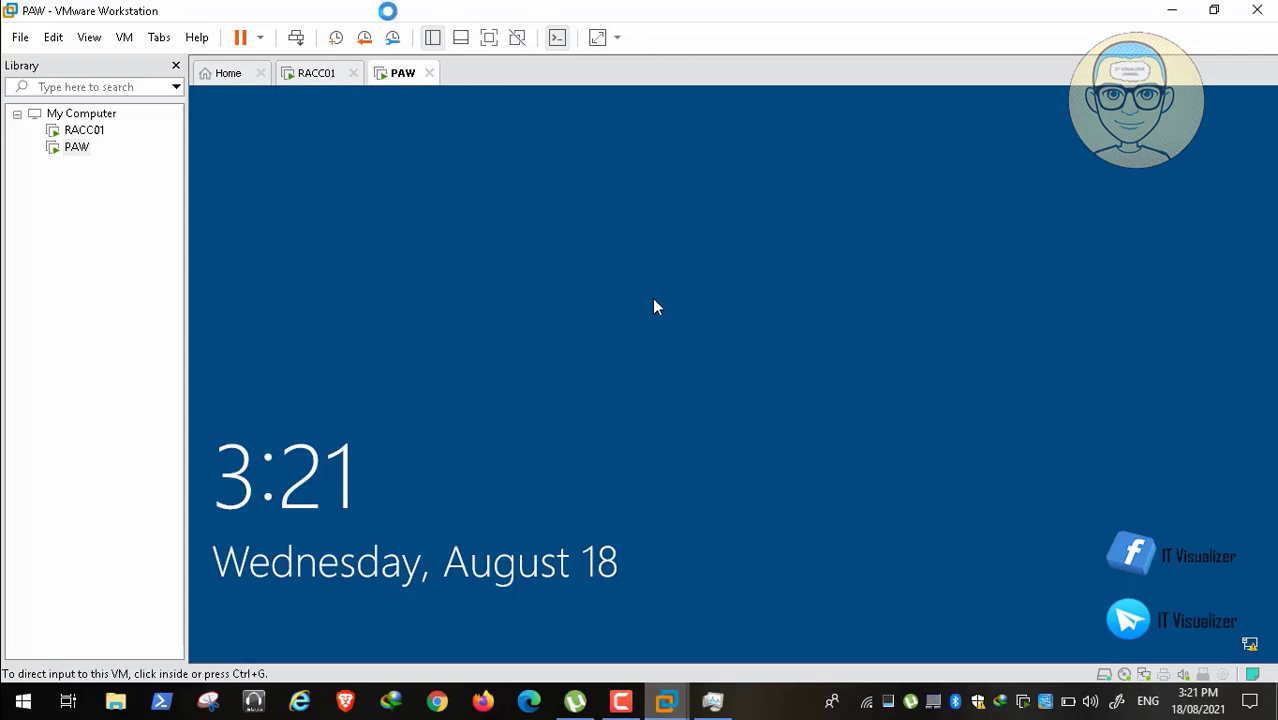
left_click(297, 37)
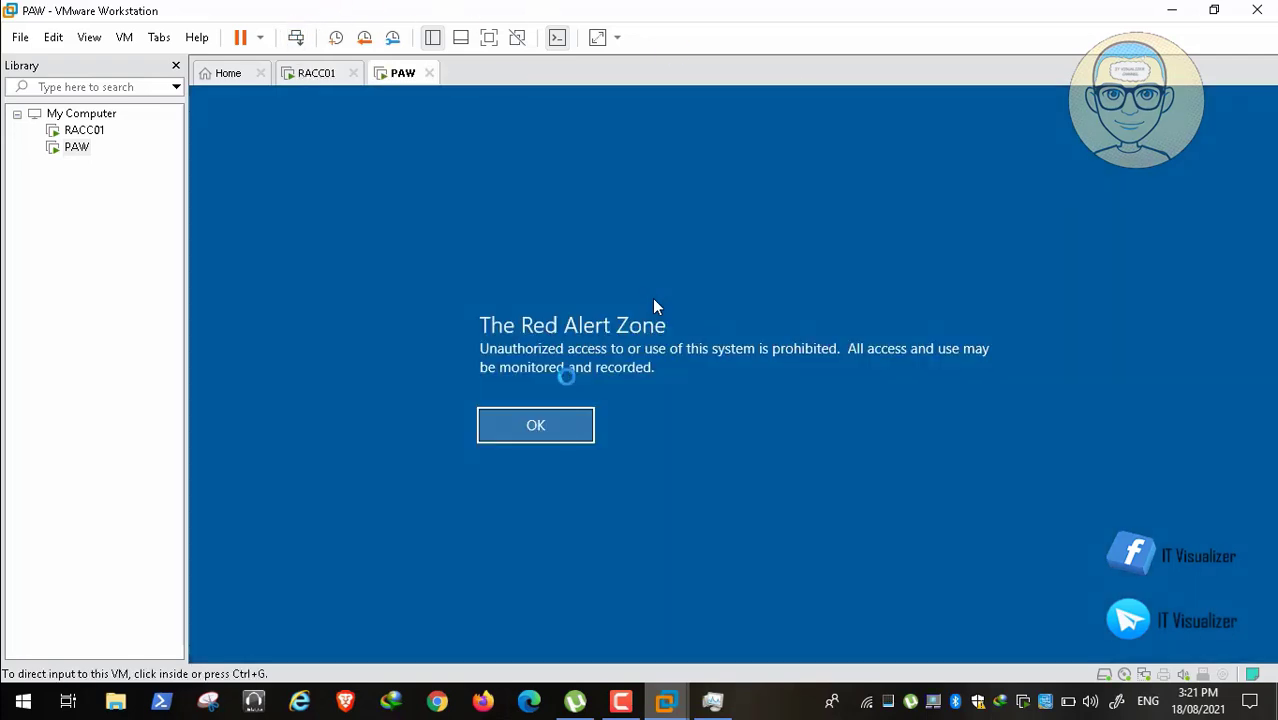
left_click(530, 421)
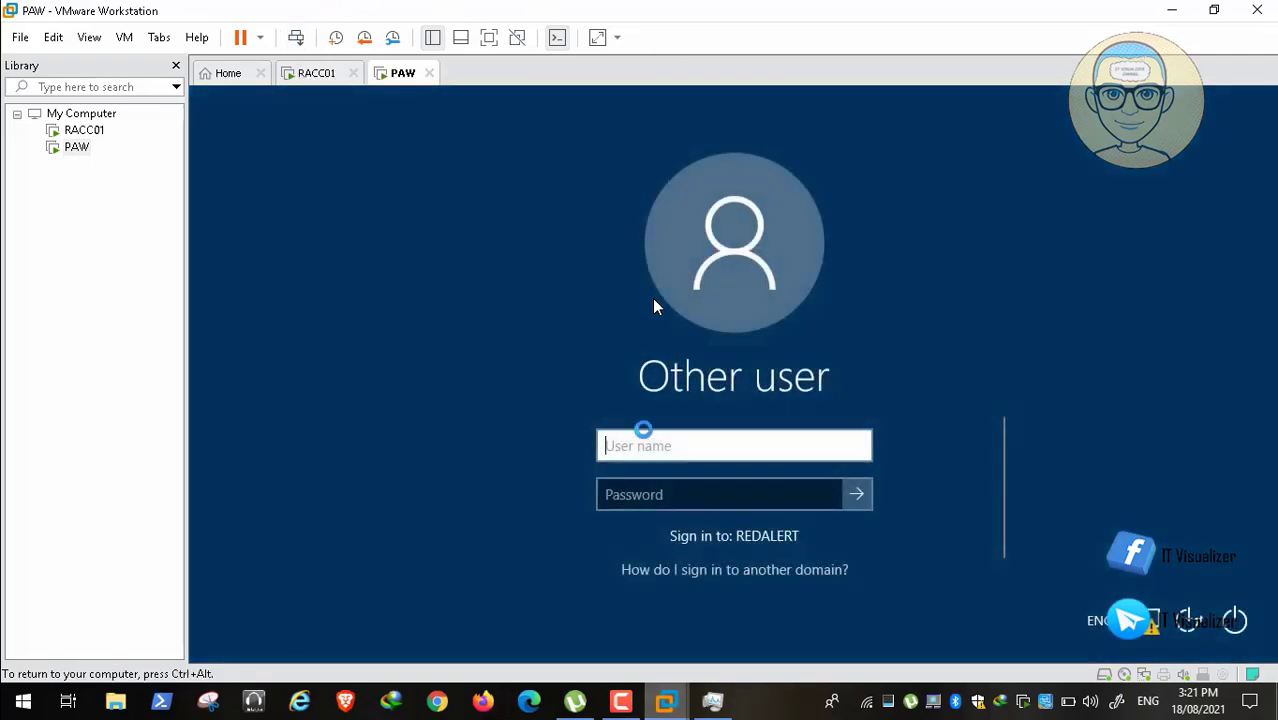
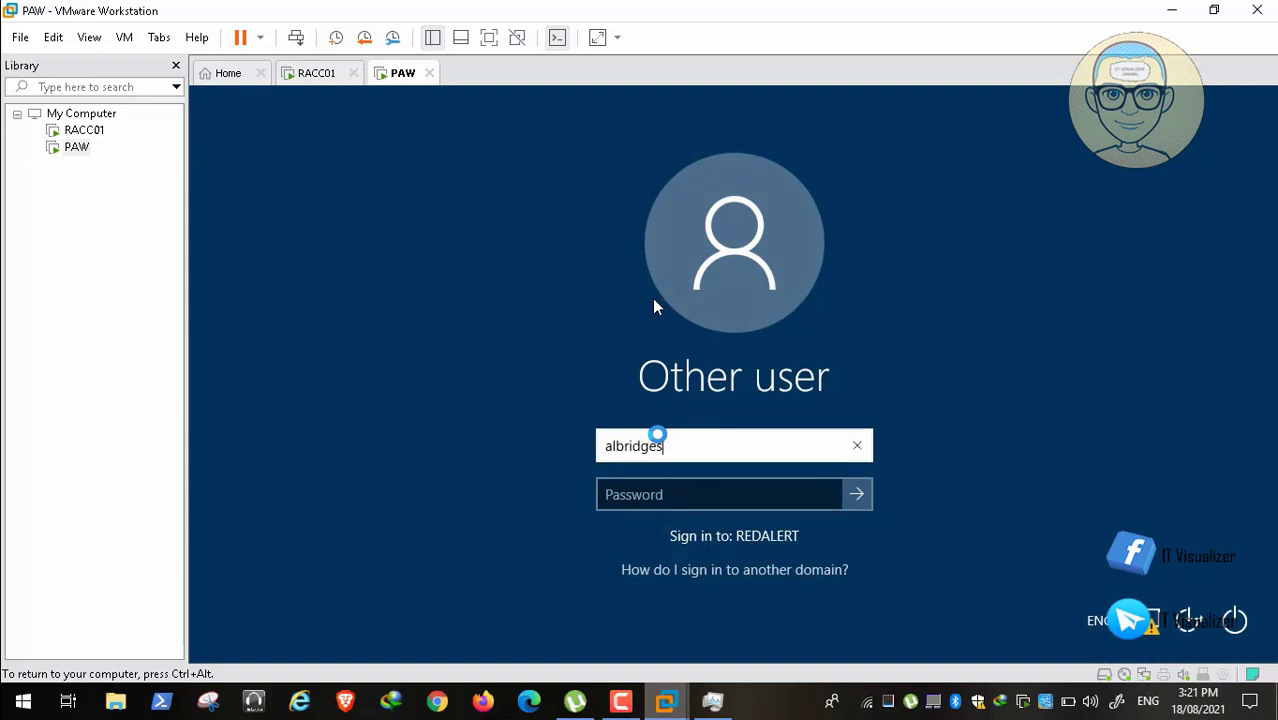
key("Tab")
type("••")
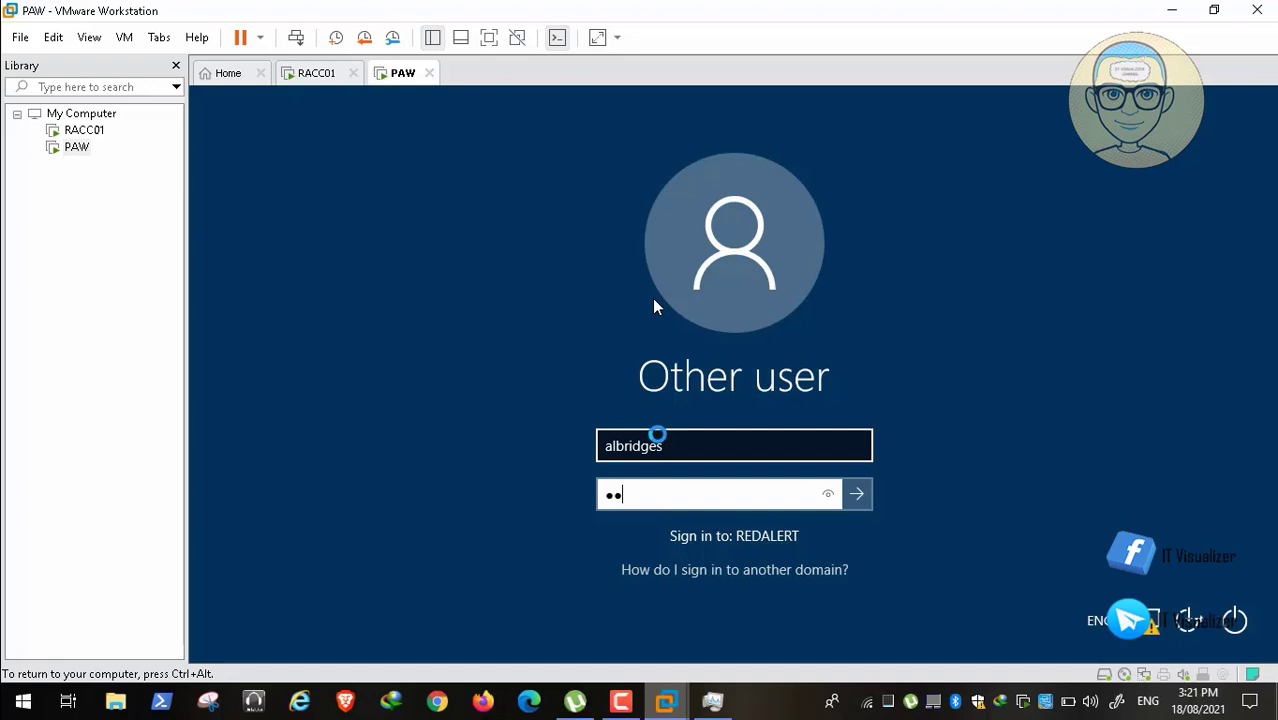
type("••••••••")
key("Return")
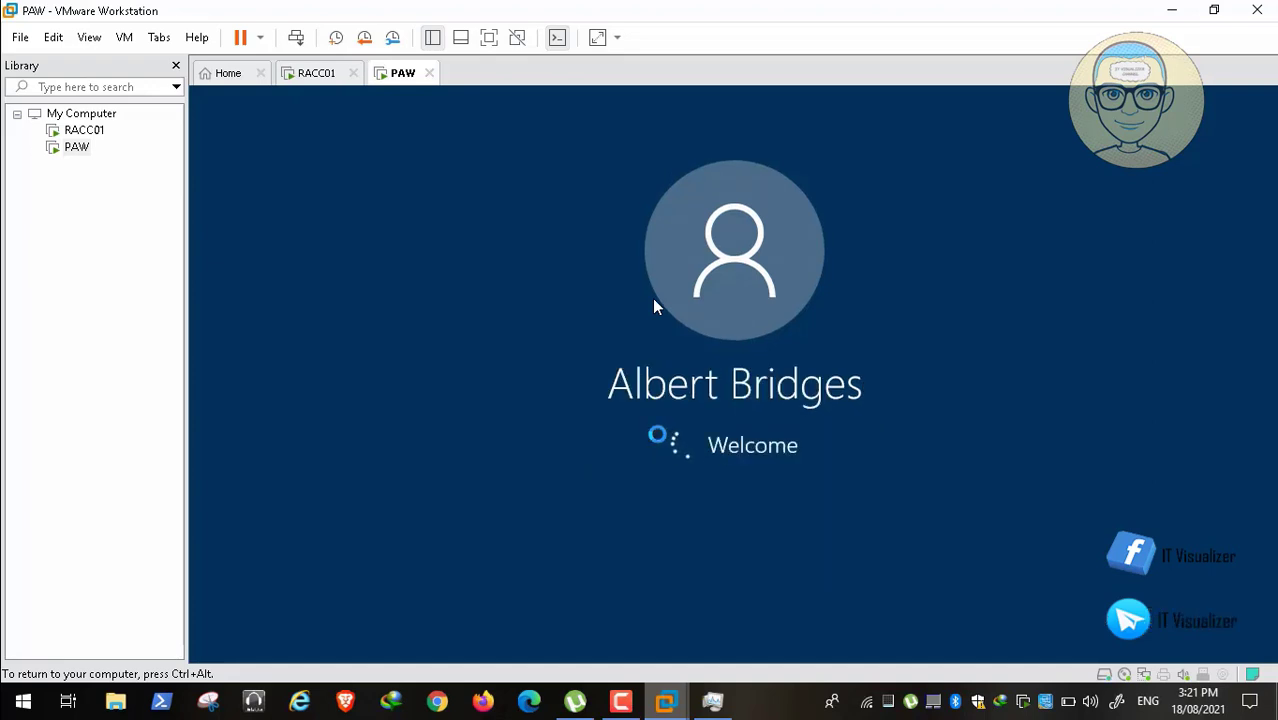
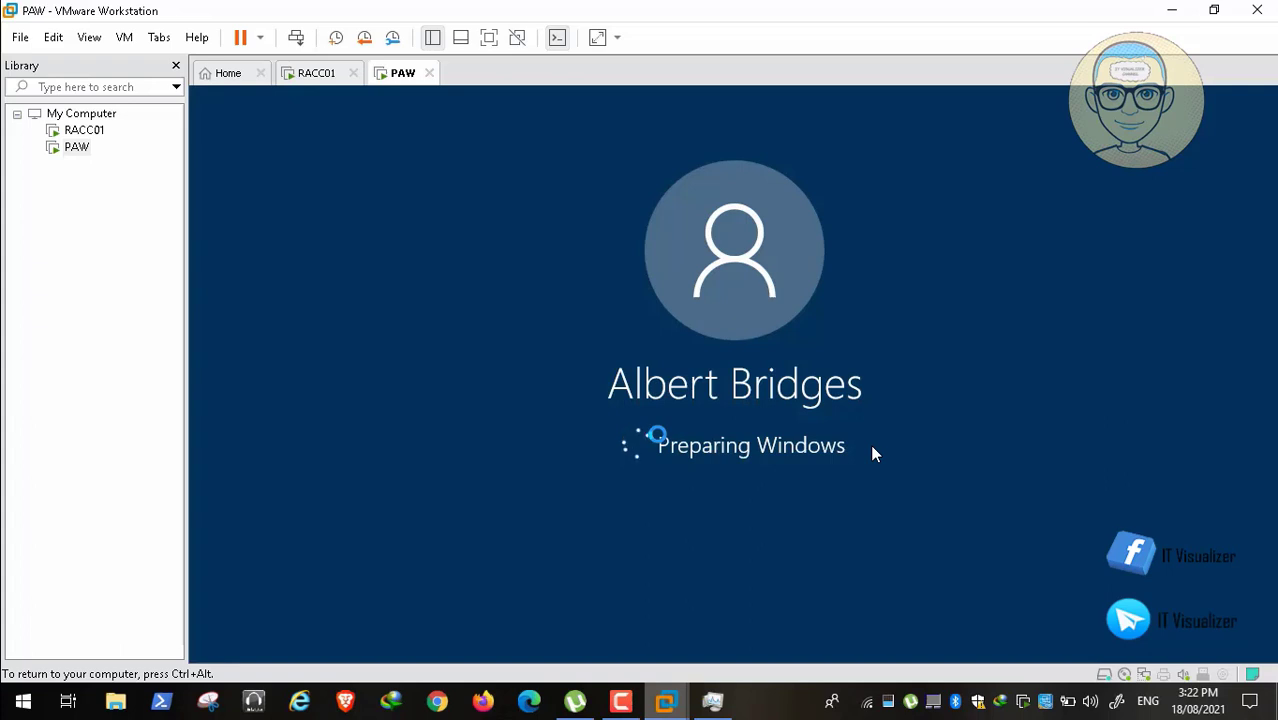
Step: Click into the PAW console while Windows finishes preparing the Allies user's desktop
mouse_move(1150, 655)
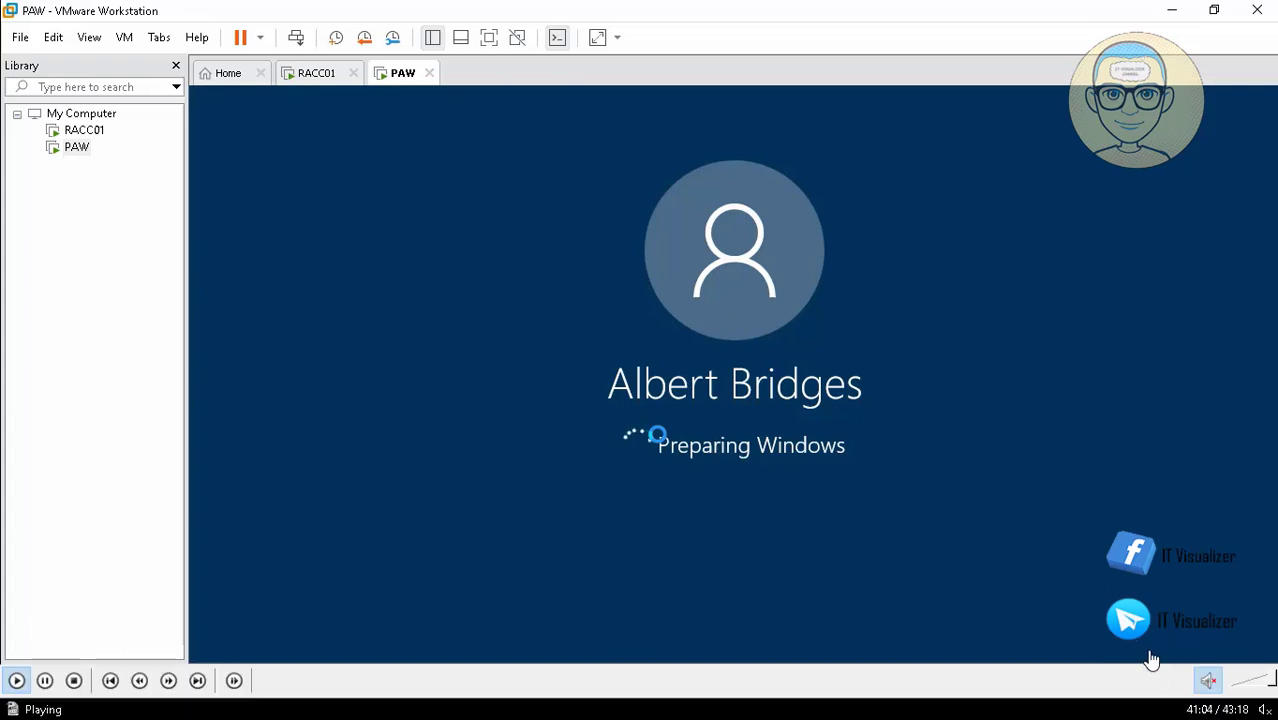
left_click(1209, 655)
left_click(1212, 655)
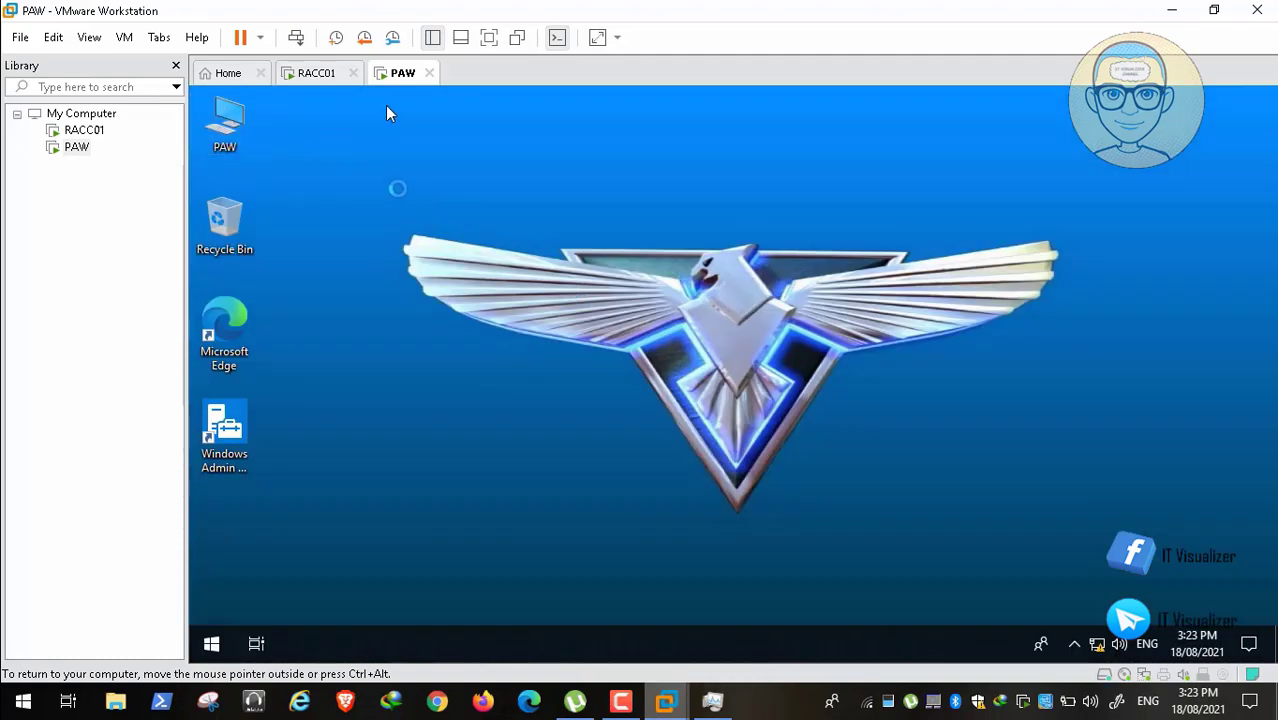
double_click(237, 140)
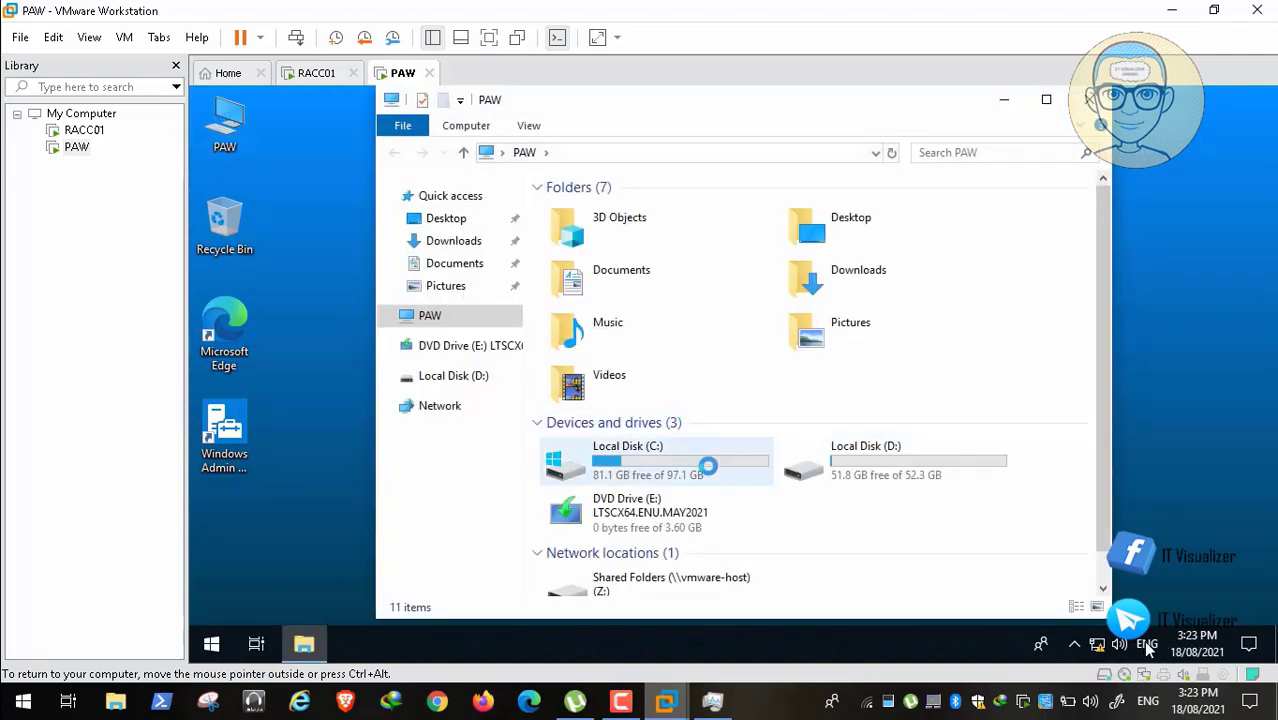
left_click(669, 463)
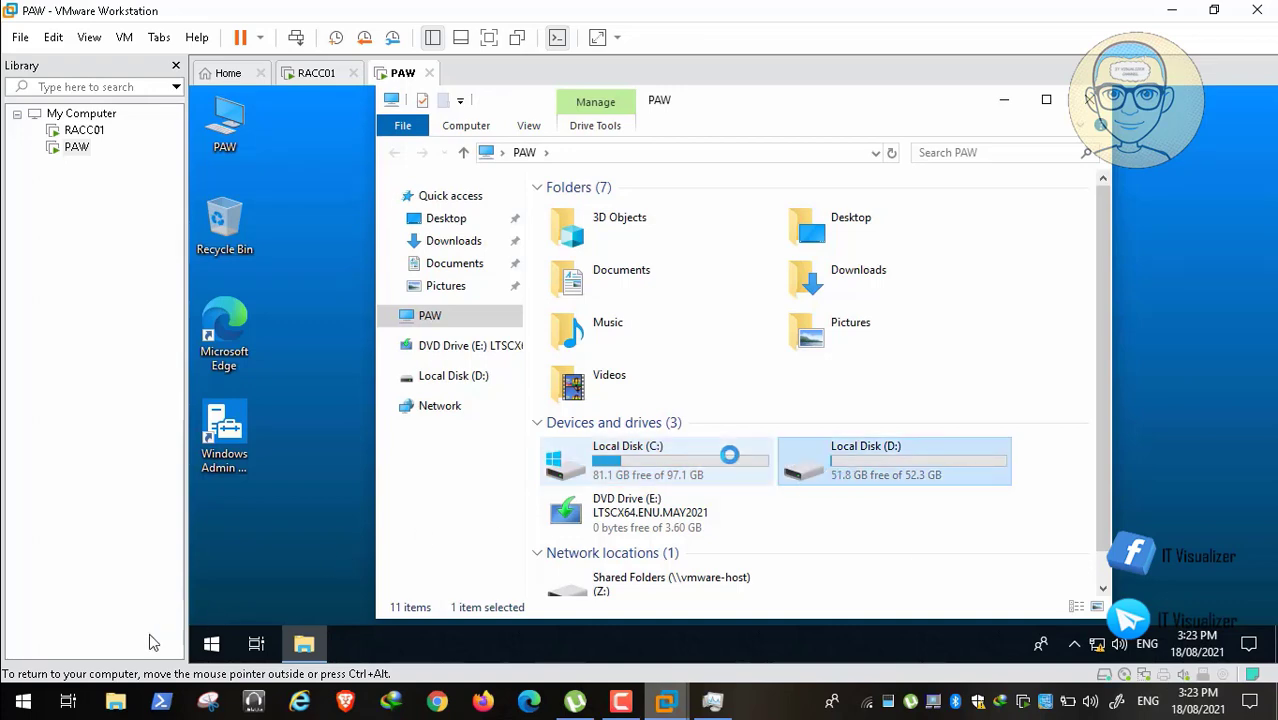
mouse_move(49, 680)
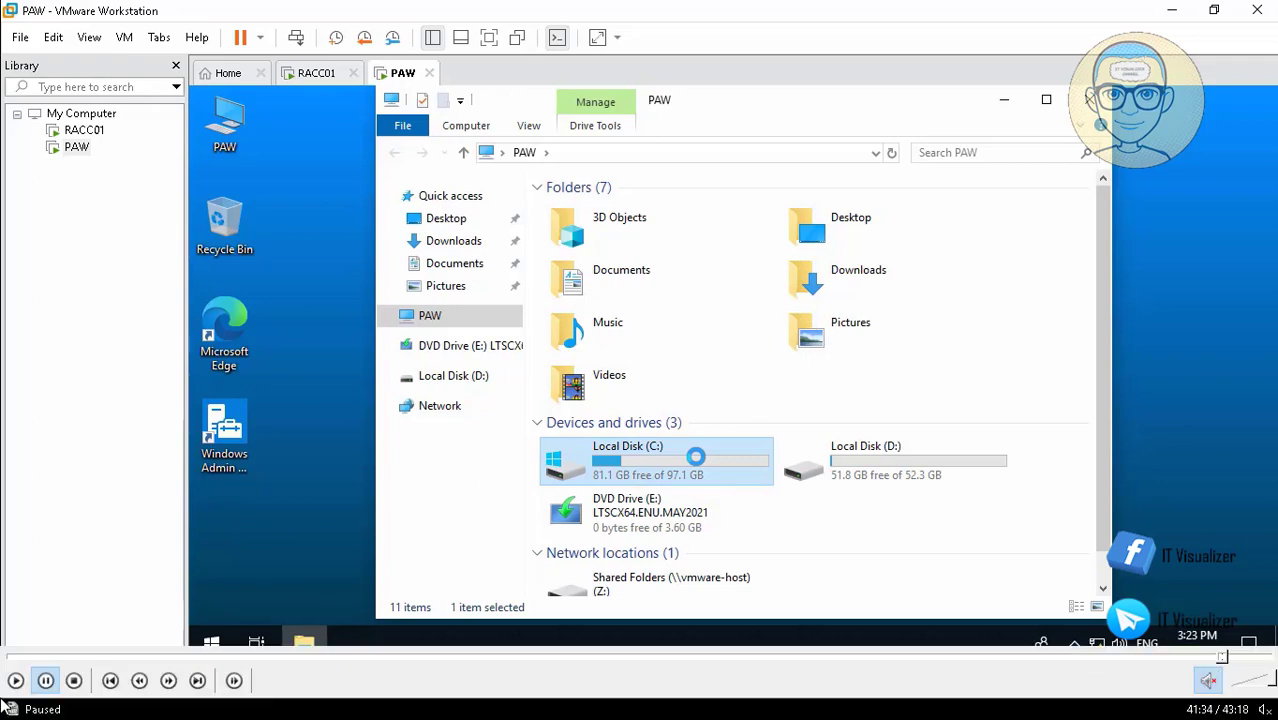
left_click(10, 688)
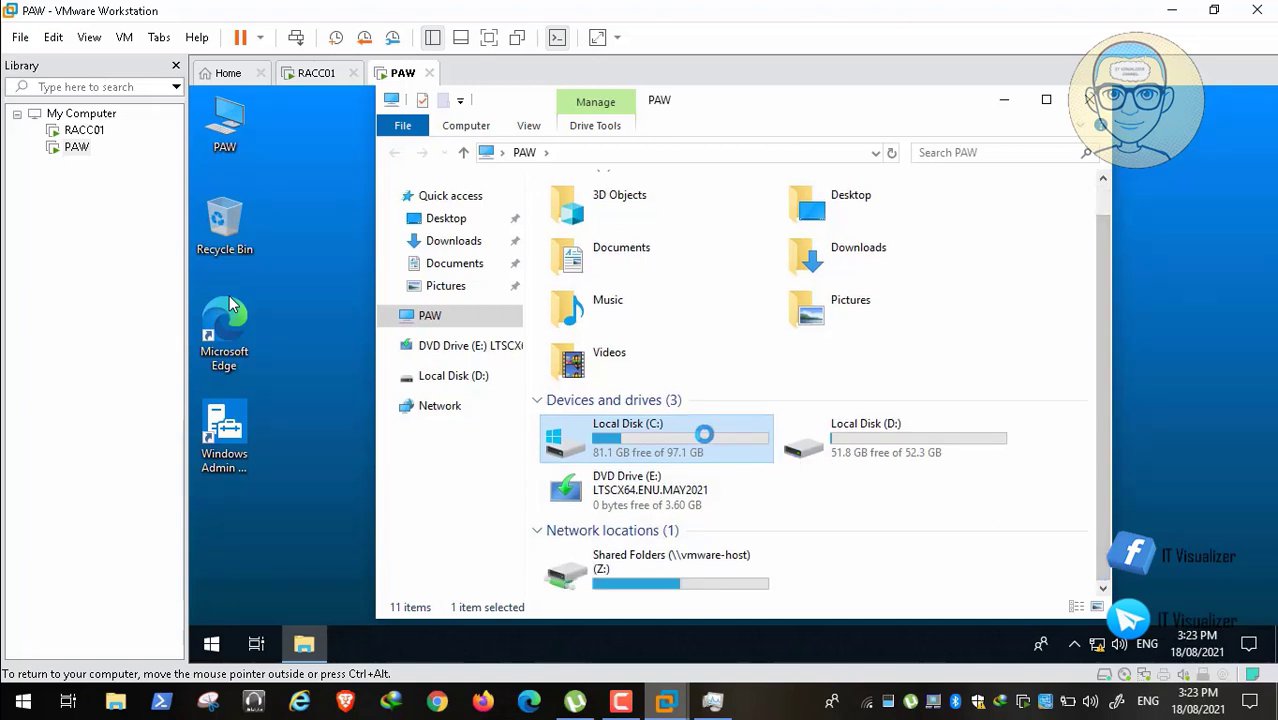
left_click(822, 434)
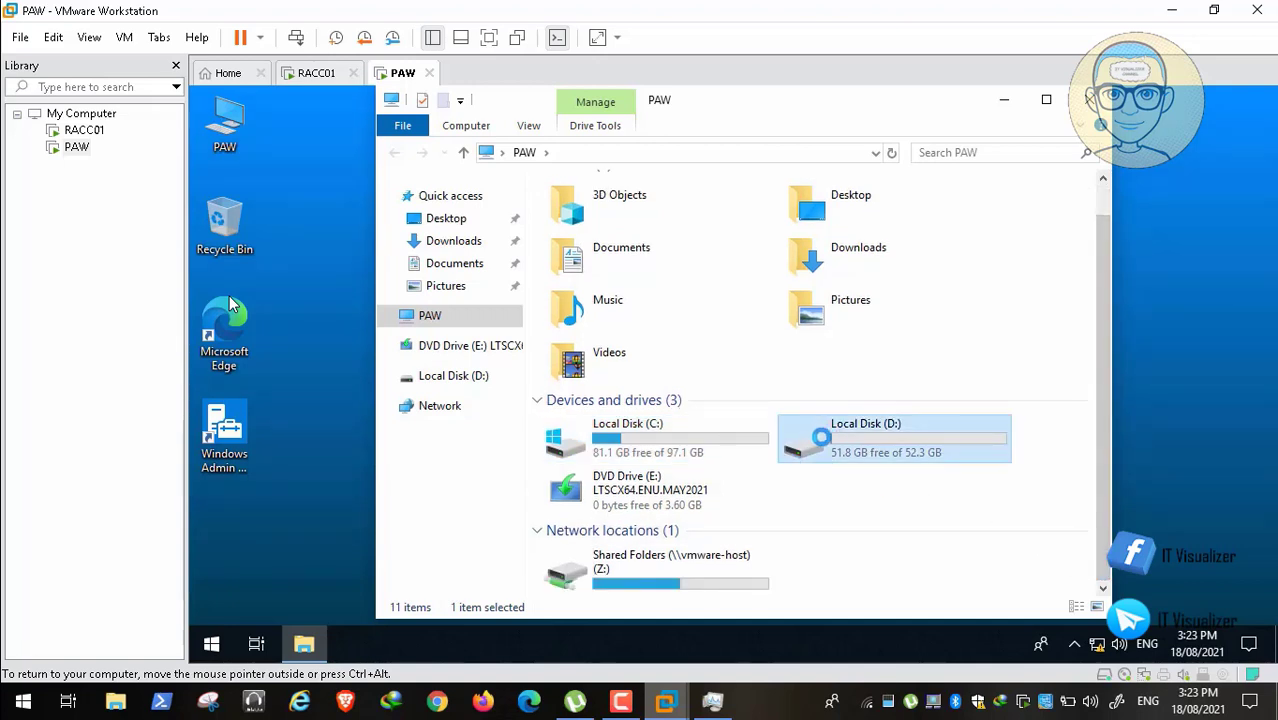
left_click(580, 436)
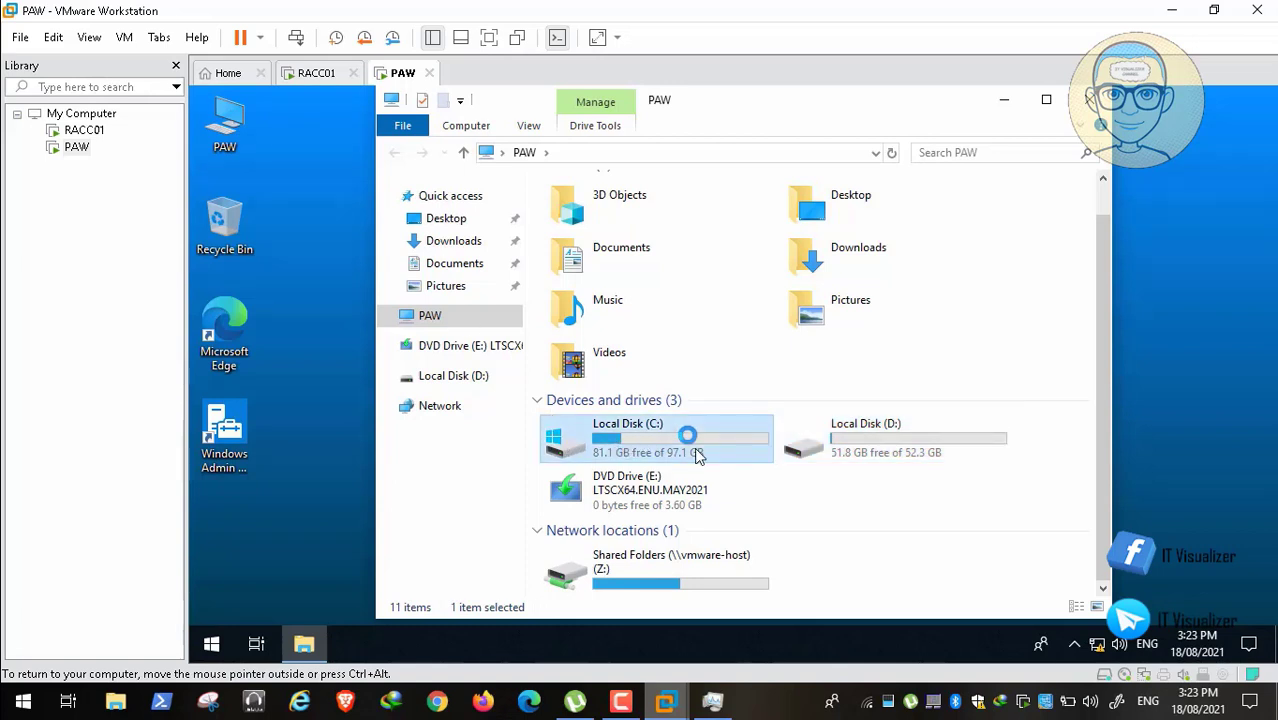
double_click(854, 450)
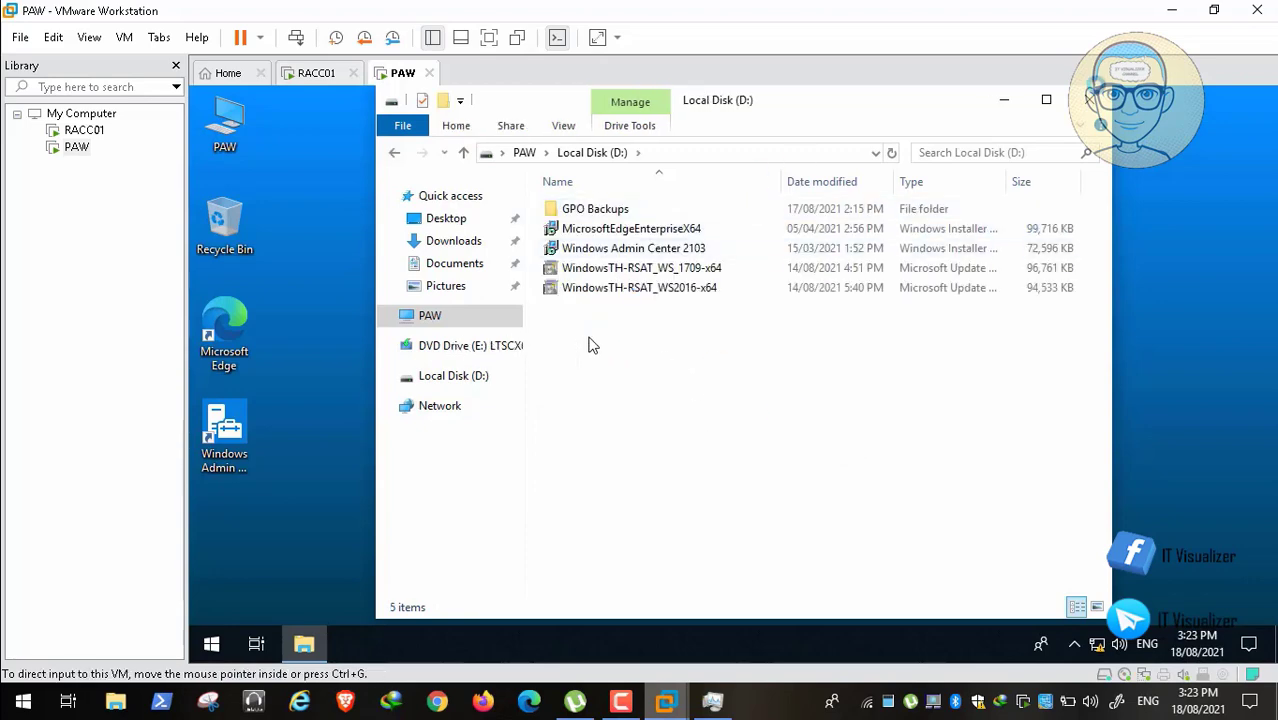
key("alt+F4")
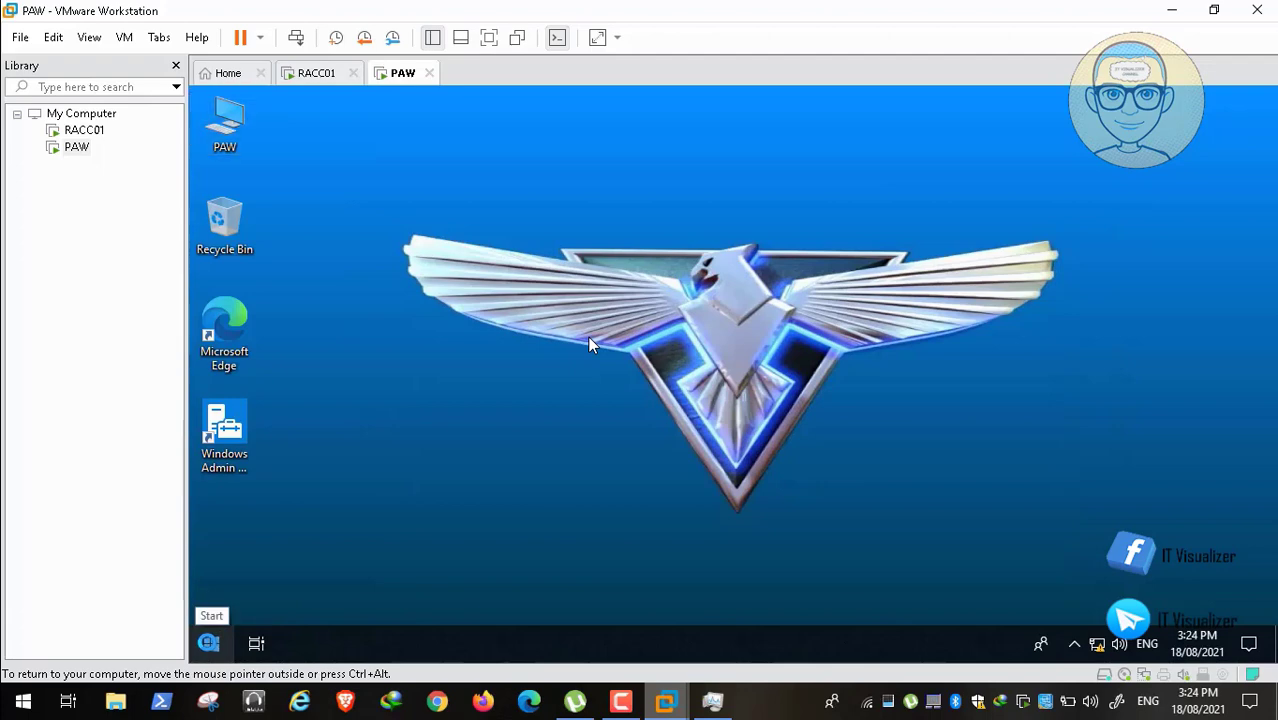
Step: Shut down the PAW guest from the Start menu, power it off, and switch to RACC01
right_click(210, 643)
mouse_move(300, 588)
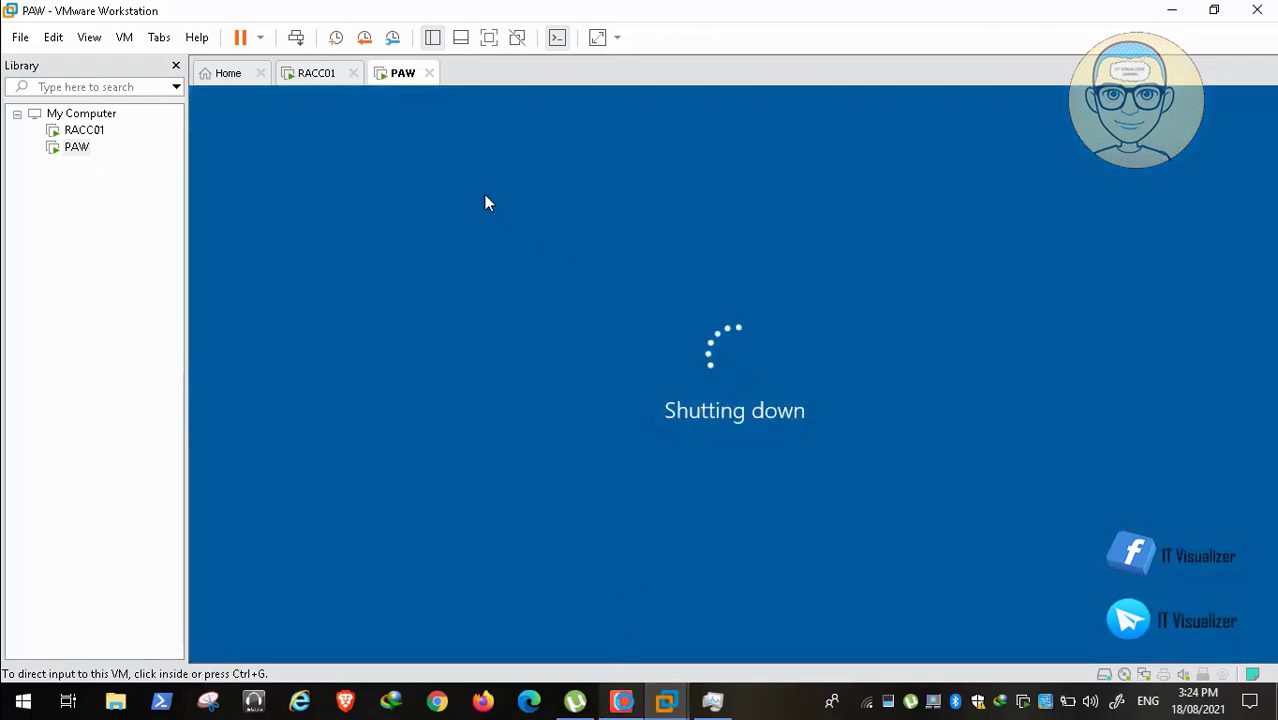
left_click(621, 701)
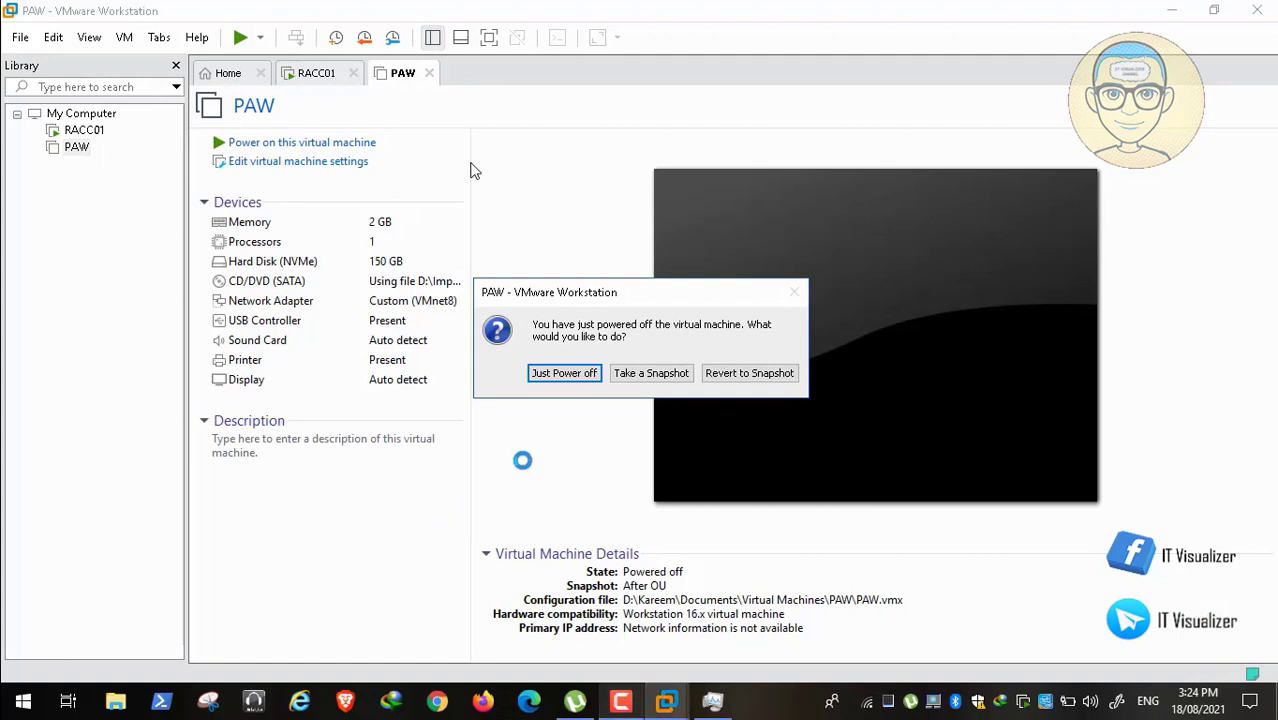
left_click(564, 373)
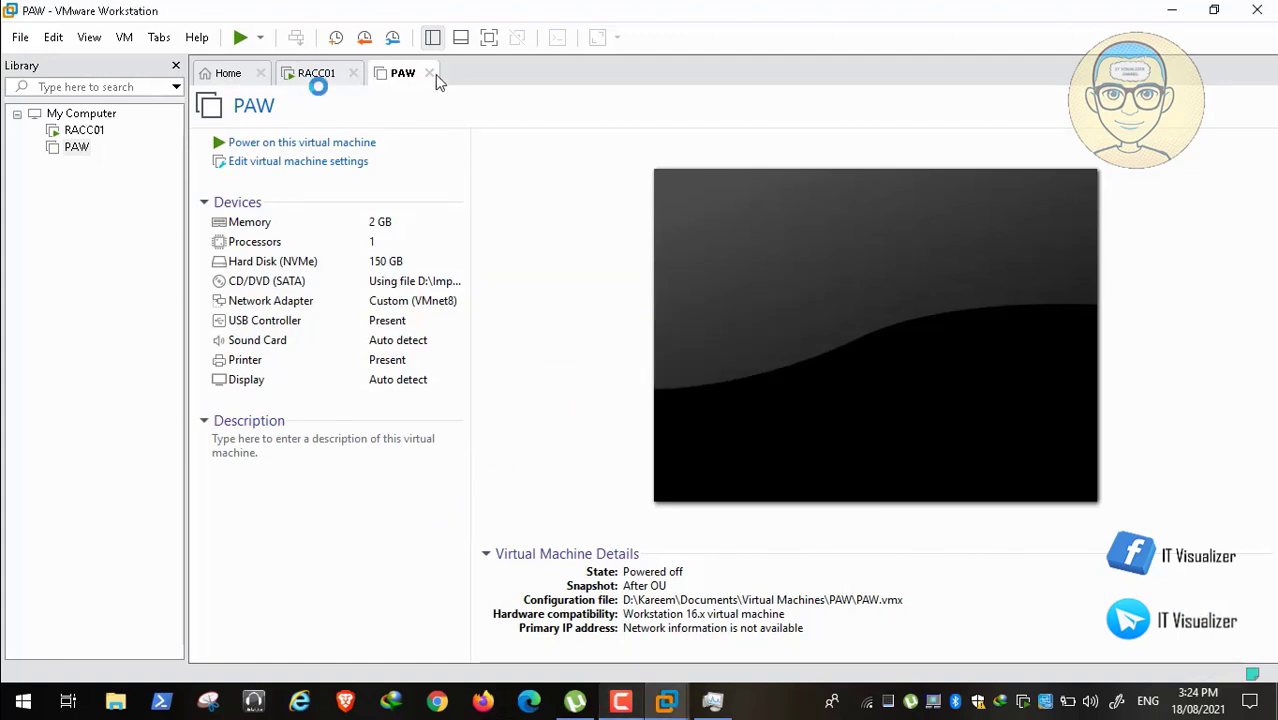
left_click(310, 75)
left_click(345, 238)
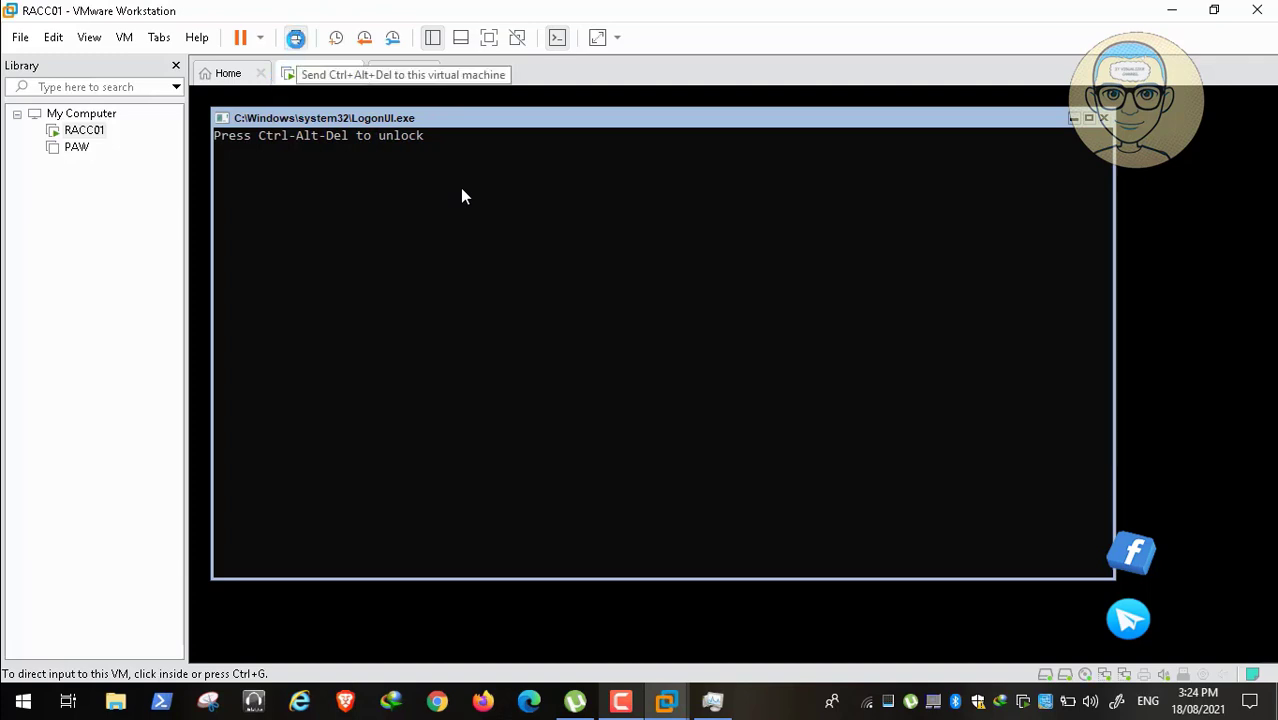
Step: Send Ctrl+Alt+Del to RACC01 and sign in with the domain user's name and password
left_click(296, 38)
left_click(413, 203)
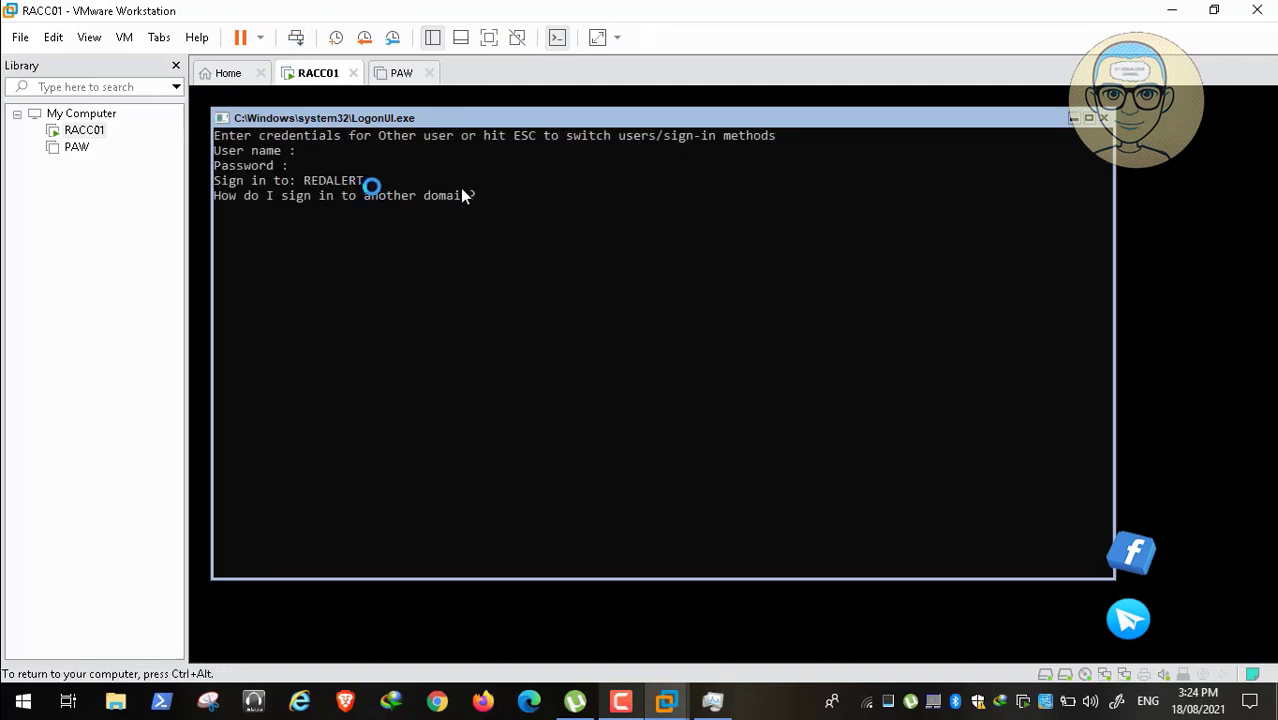
key("Return")
type("********")
key("Return")
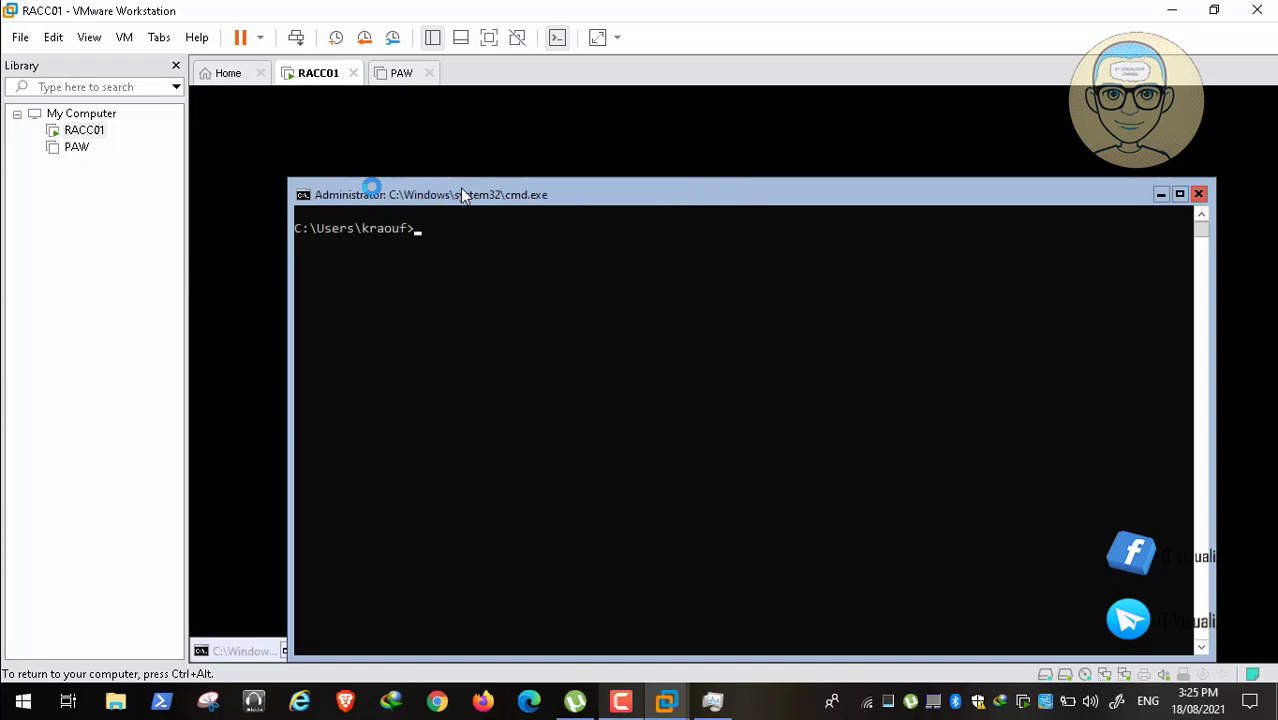
Step: Run 'shutdown' to list its options, then 'shutdown /p' to power off RACC01 immediately
type("shutd")
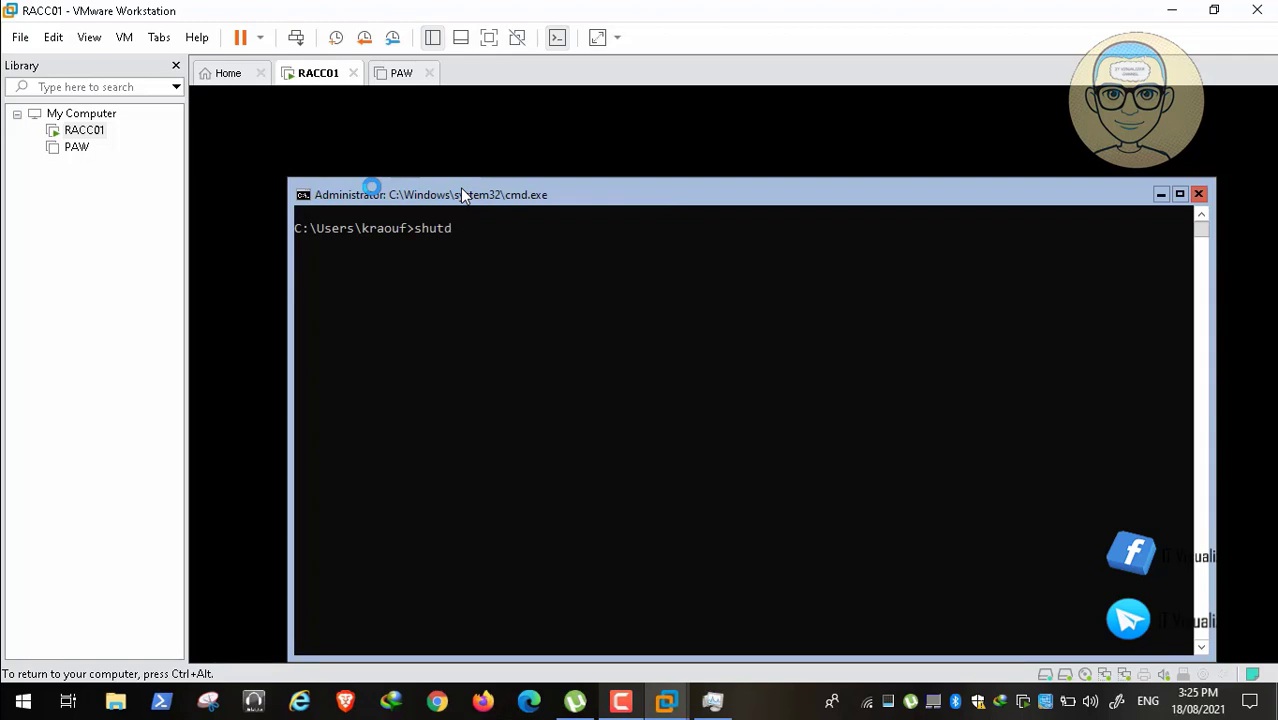
type("own")
key("Return")
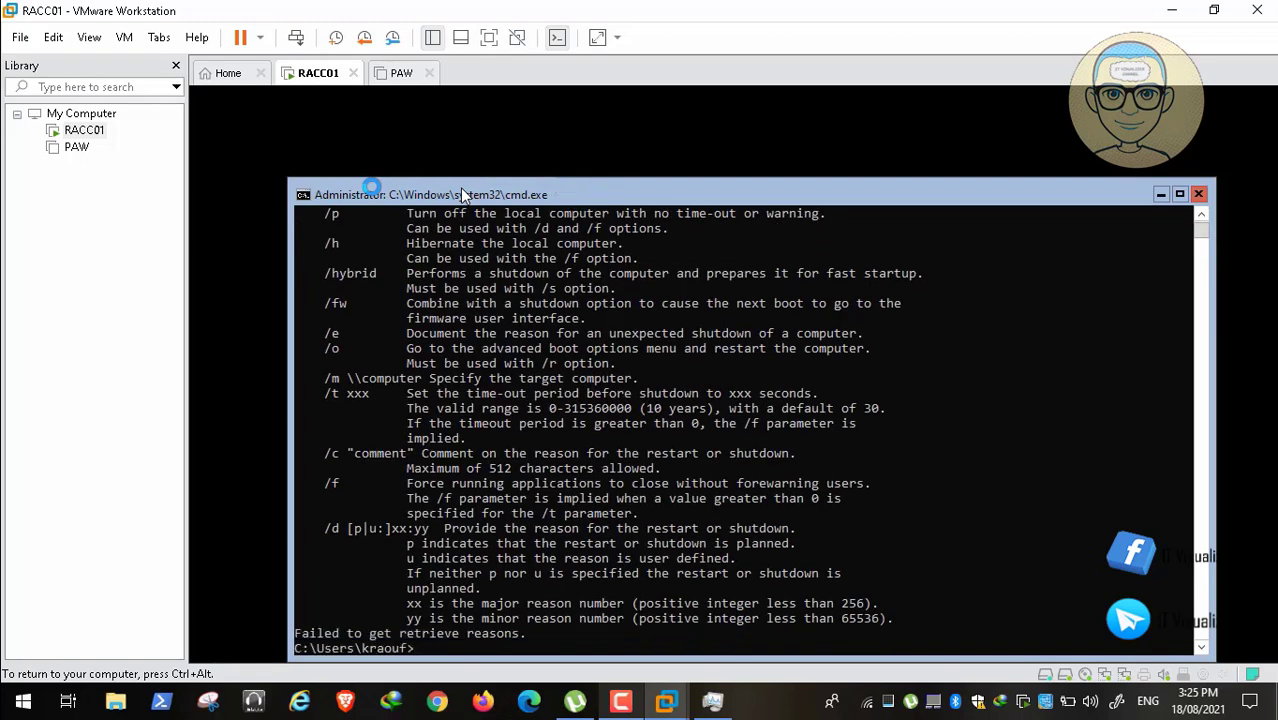
type("shutdown")
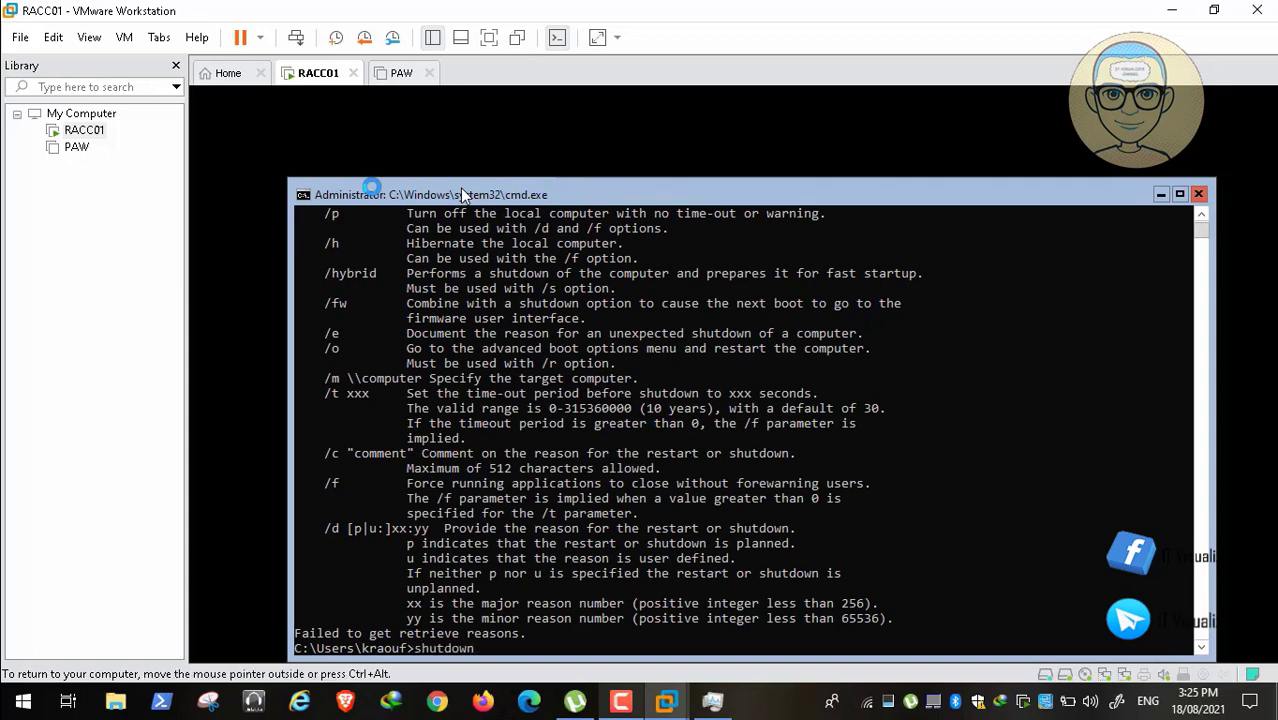
type(" /p")
key("Return")
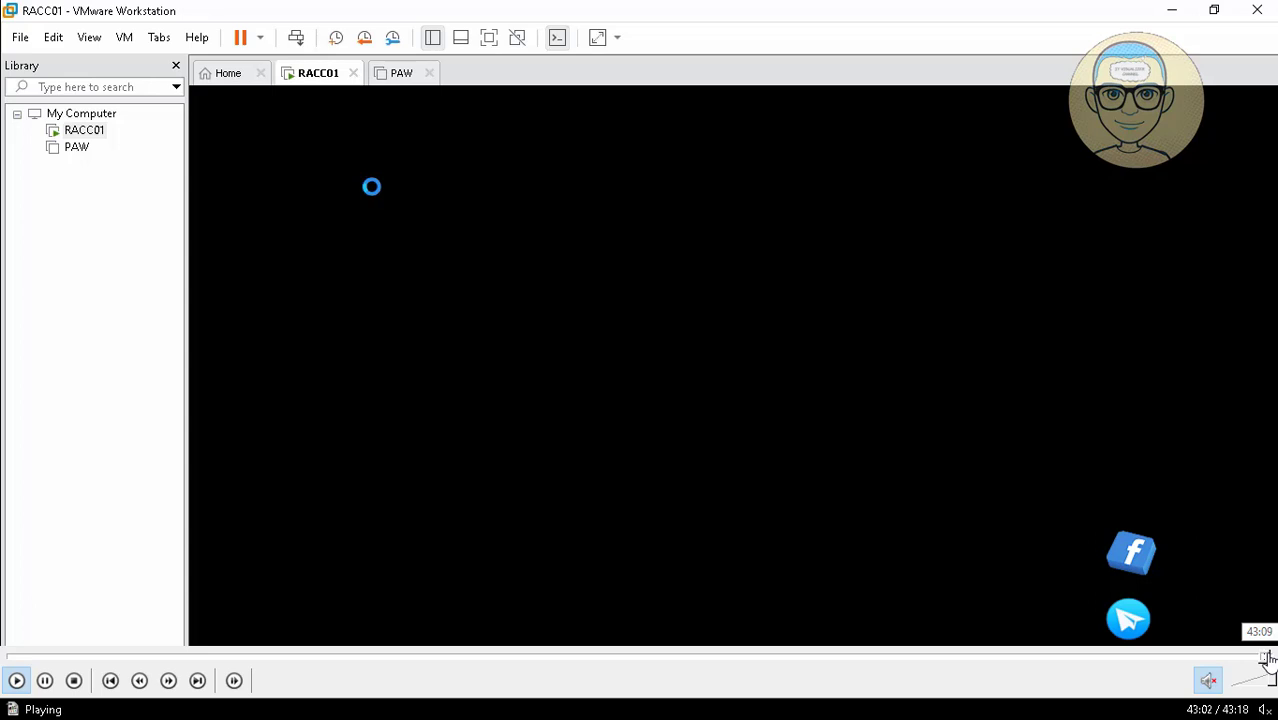
left_click(1268, 658)
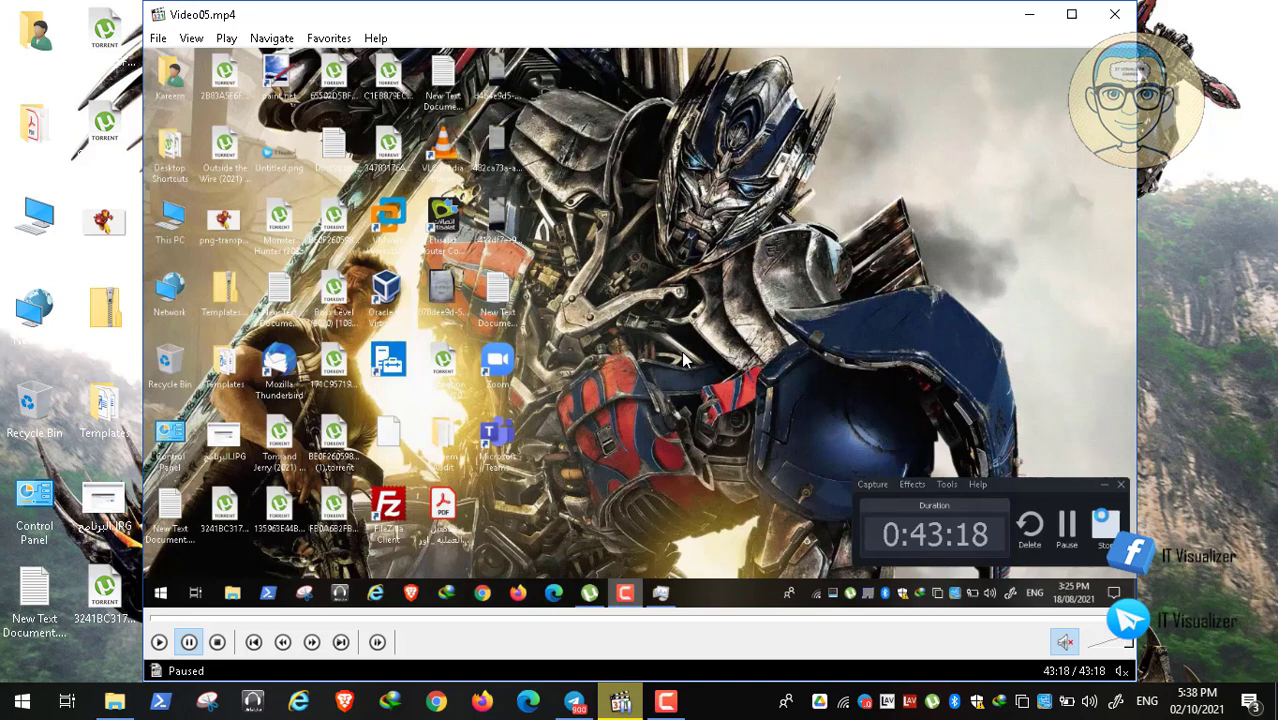
left_click(1114, 14)
left_click(620, 700)
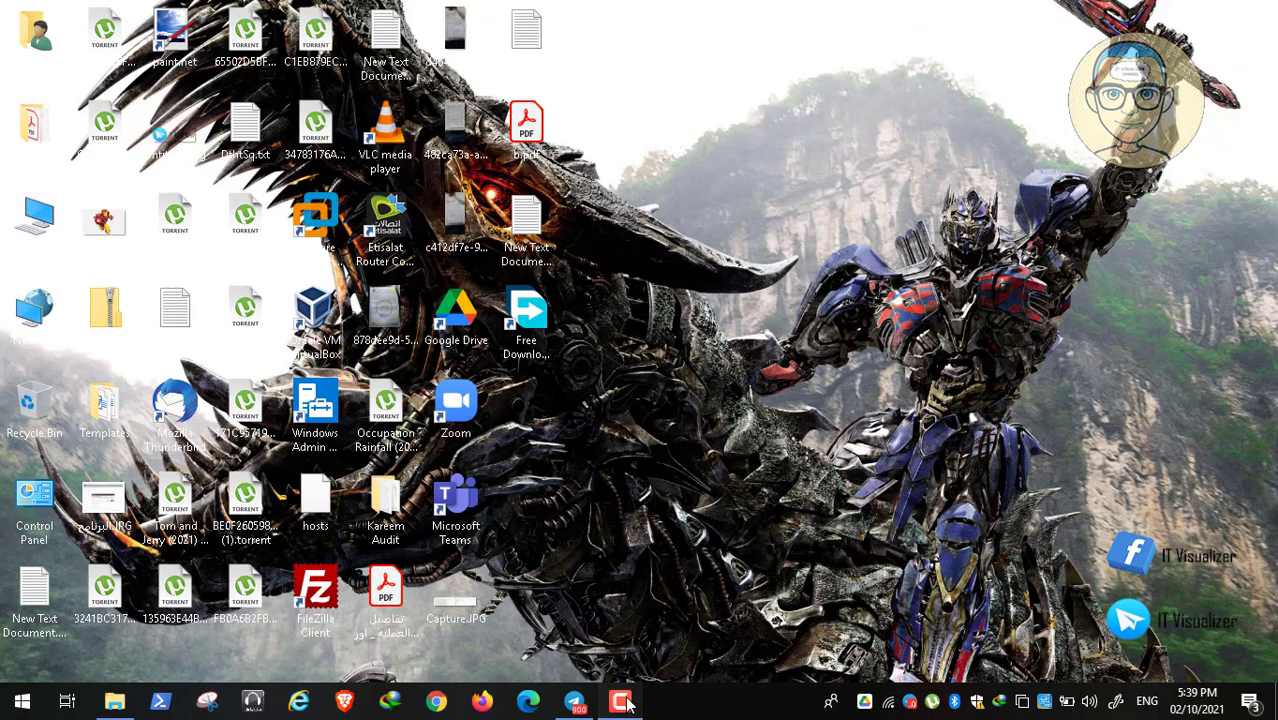
left_click(1237, 615)
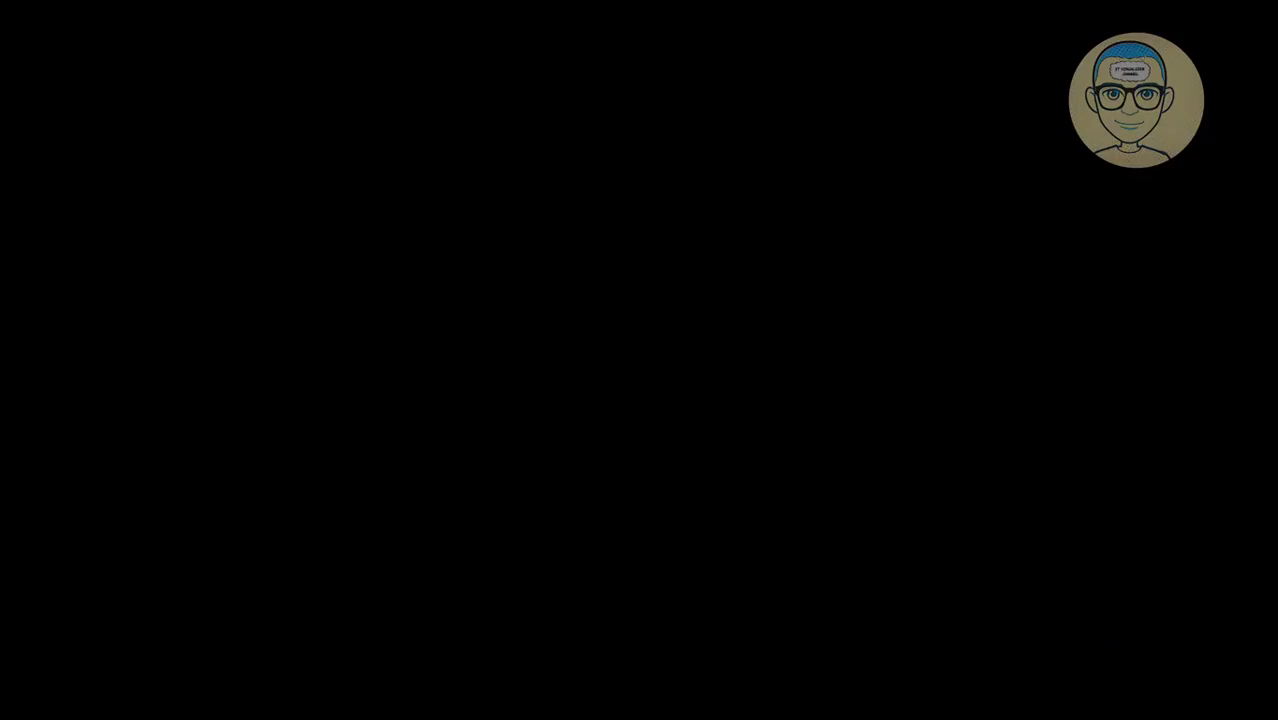